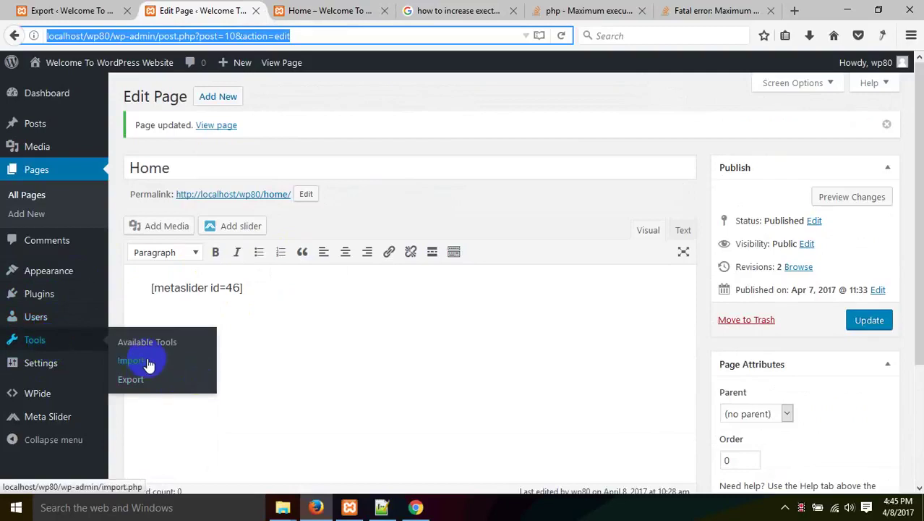
click(27, 364)
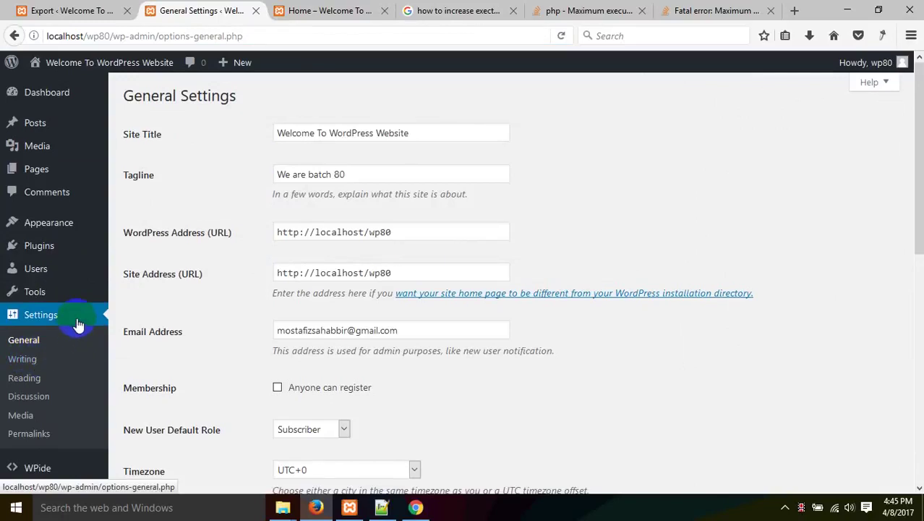
scroll(72, 325, down, 5)
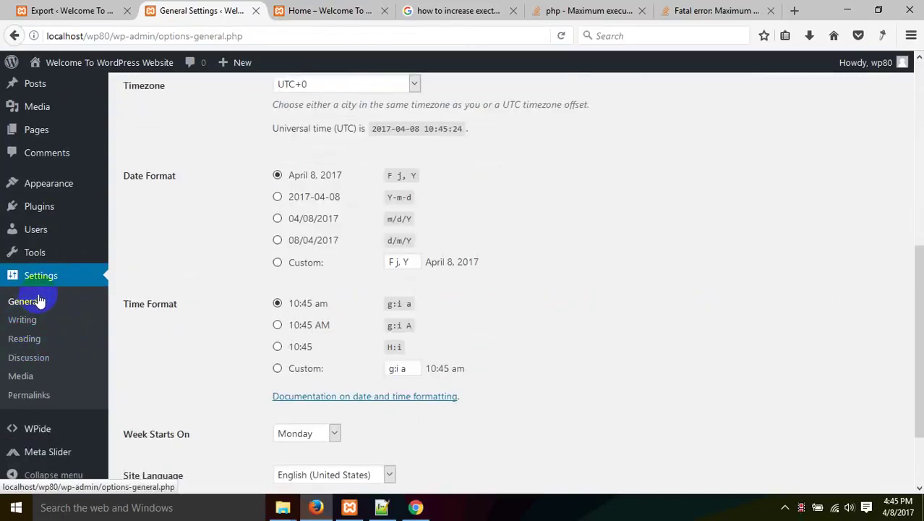
scroll(286, 272, up, 5)
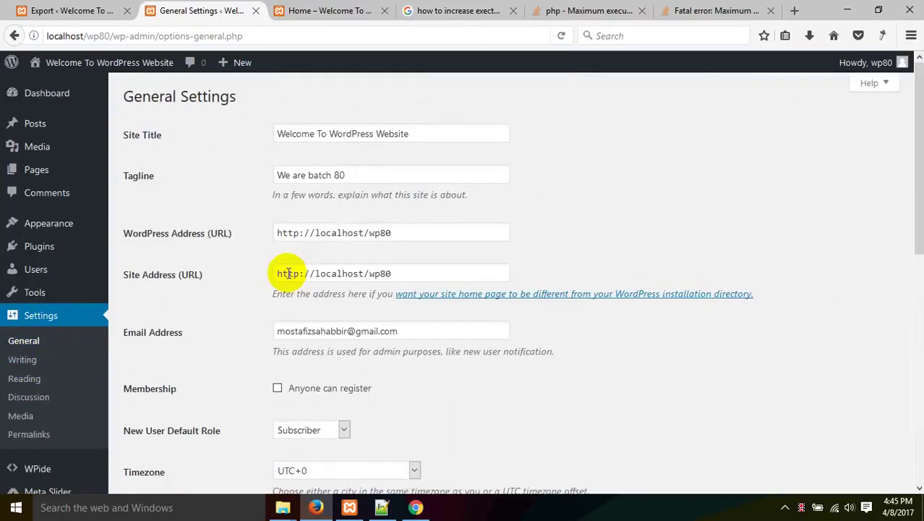
drag(416, 133, 203, 132)
drag(366, 163, 173, 173)
drag(404, 231, 59, 231)
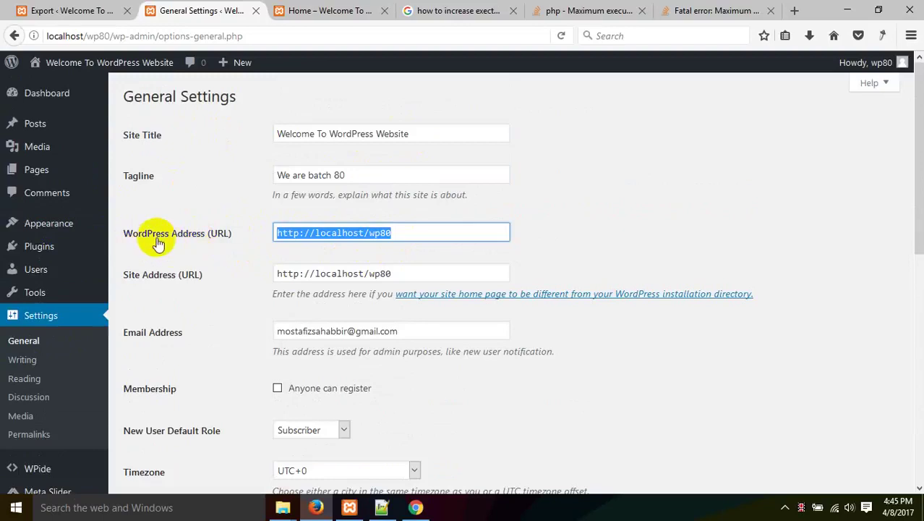
click(415, 235)
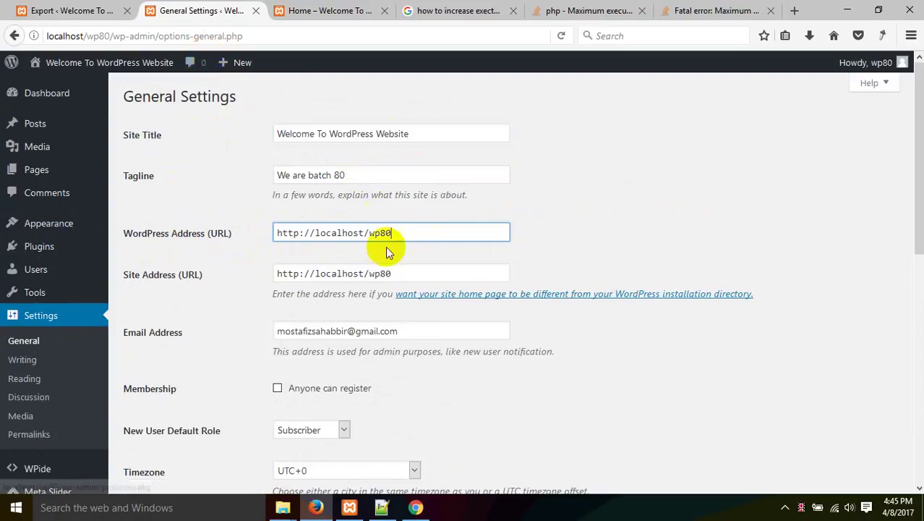
click(413, 272)
scroll(292, 320, down, 3)
scroll(292, 320, up, 3)
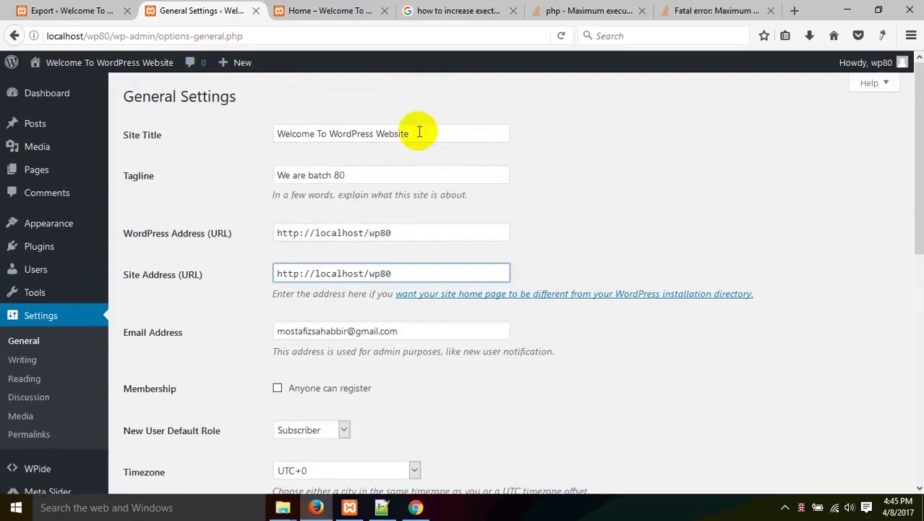
click(424, 130)
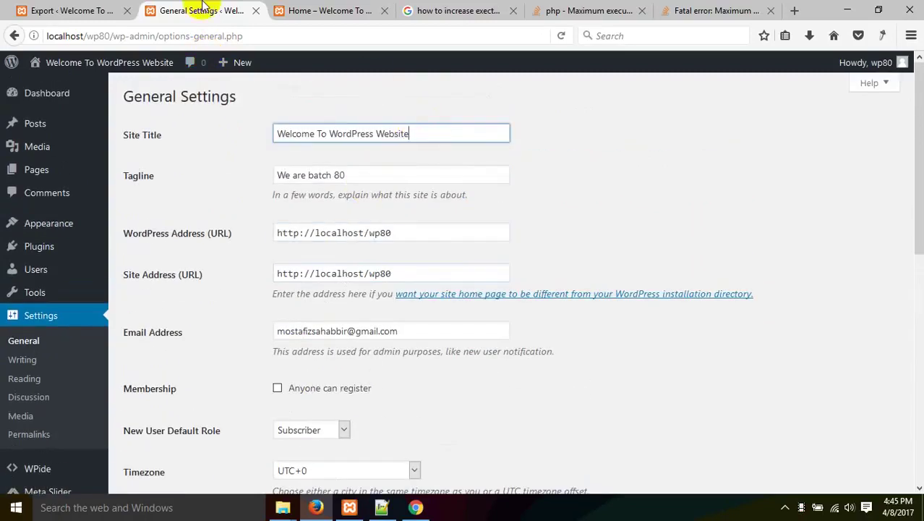
click(385, 174)
Check the admin email and Membership settings, then switch to the other user's Dashboard.
scroll(186, 278, down, 2)
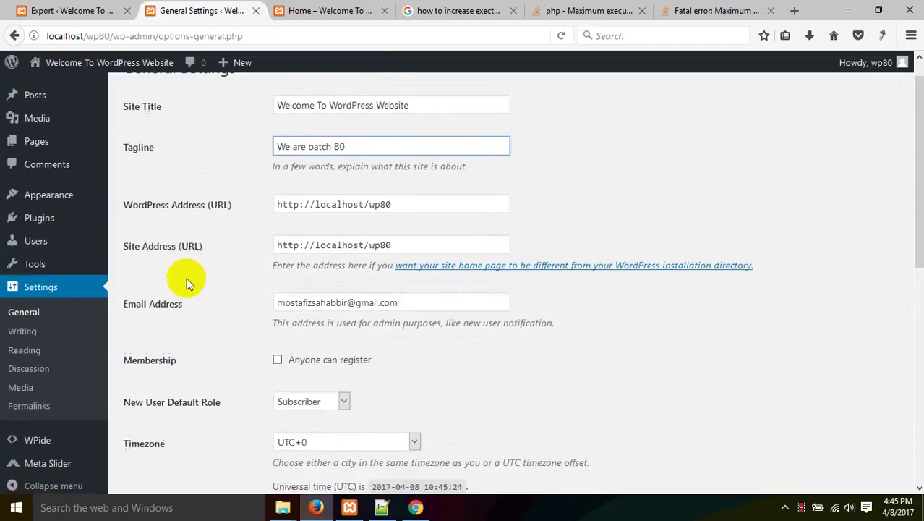
drag(187, 255, 160, 273)
click(160, 273)
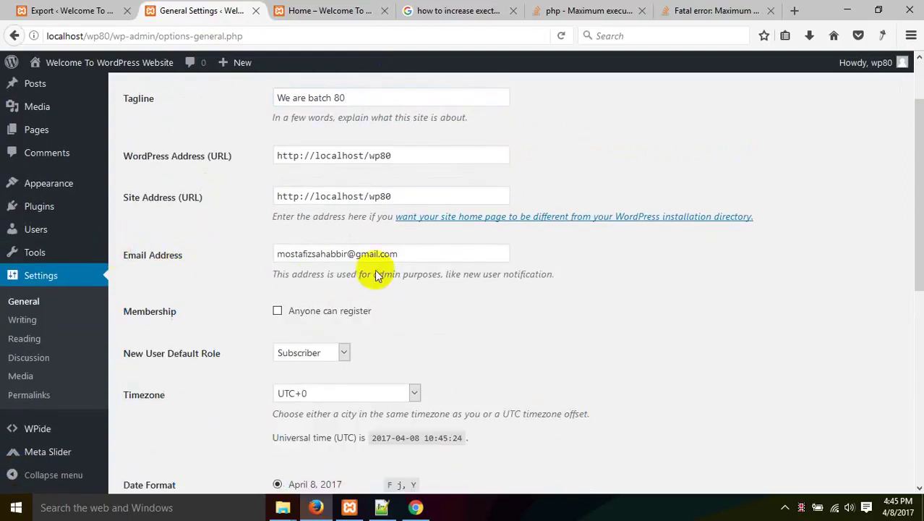
click(392, 253)
triple_click(410, 255)
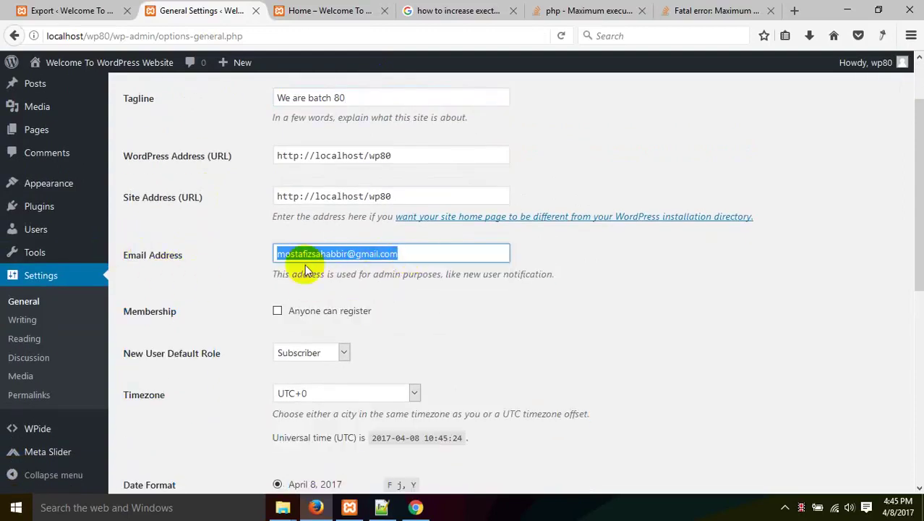
scroll(272, 333, down, 1)
scroll(270, 328, down, 3)
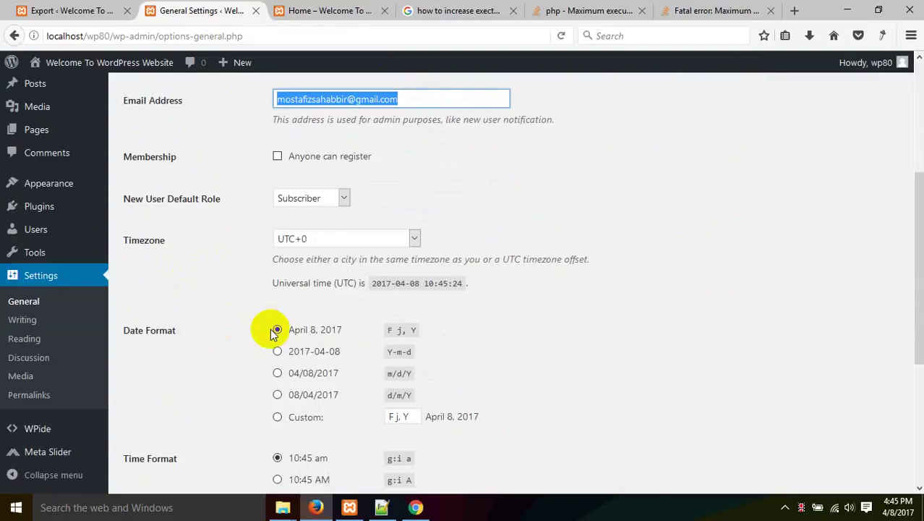
scroll(221, 235, up, 2)
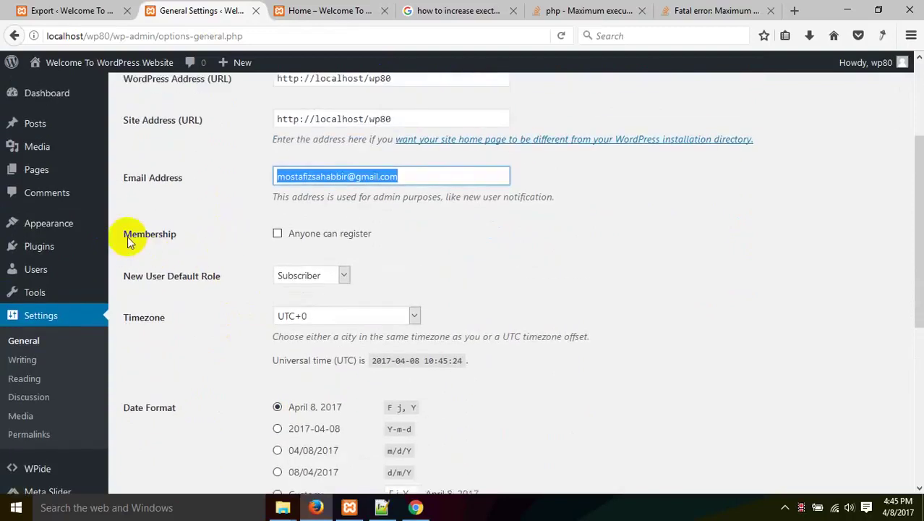
drag(128, 241, 159, 238)
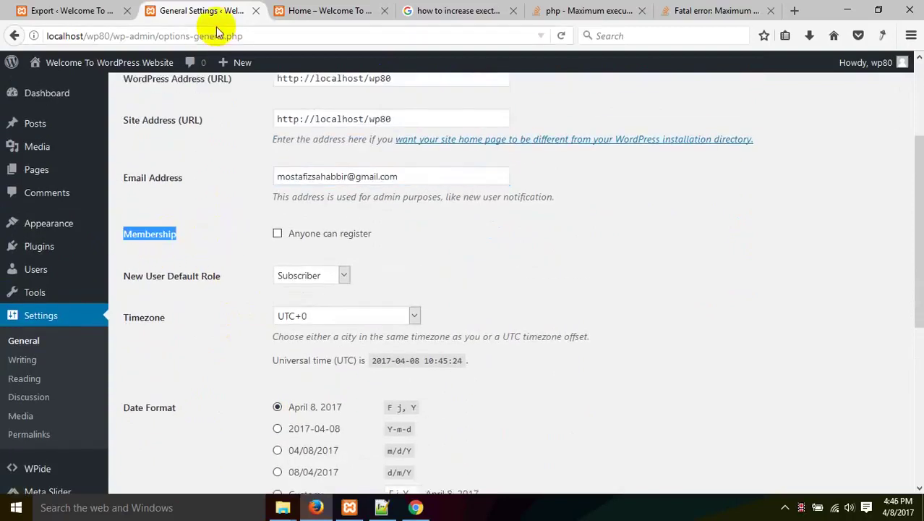
click(407, 509)
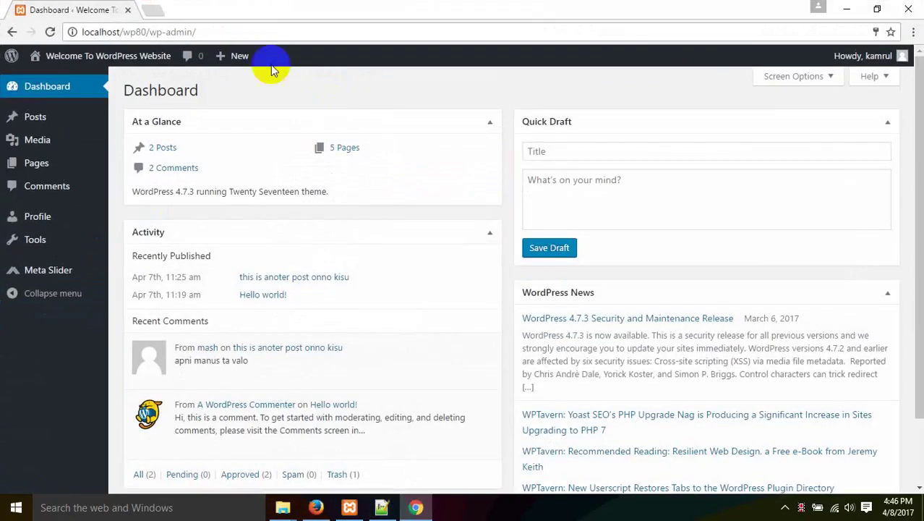
Log the second user out via the Howdy menu and return to General Settings.
mouse_move(876, 68)
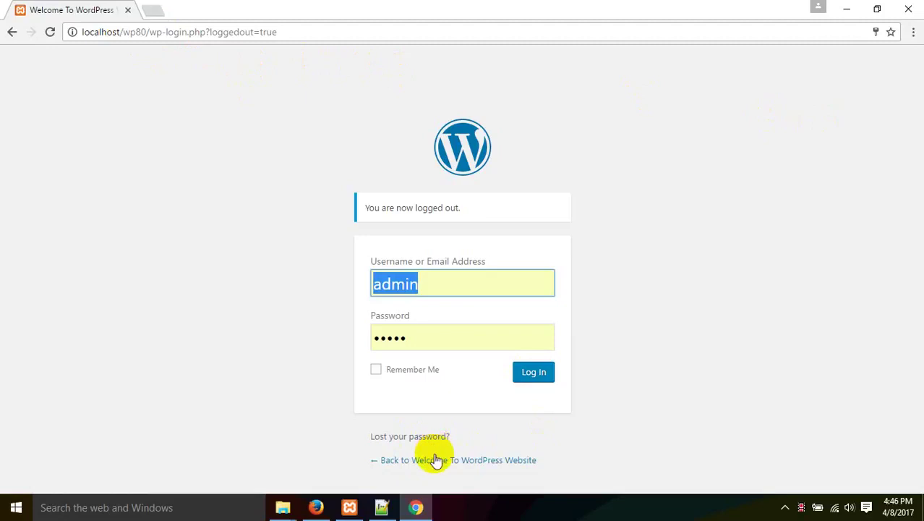
click(316, 506)
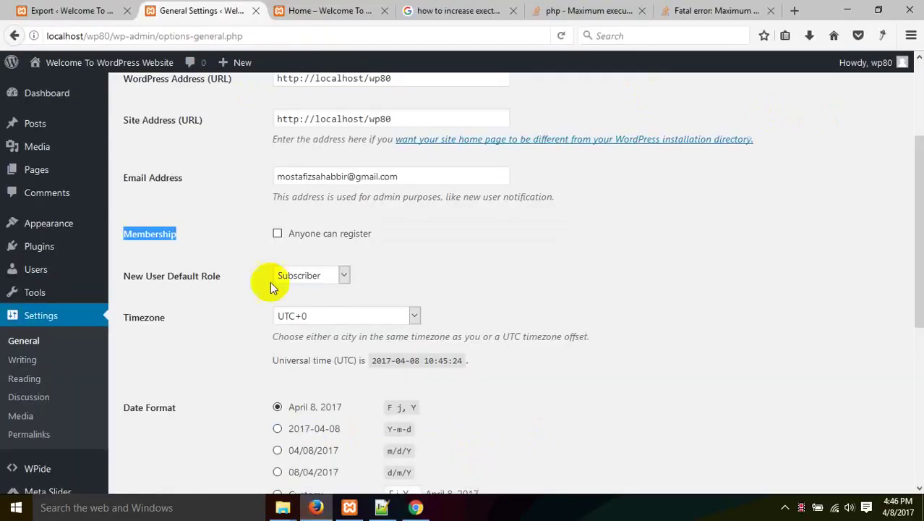
Tick 'Anyone can register', save the settings, and return to the logged-out login page.
click(295, 239)
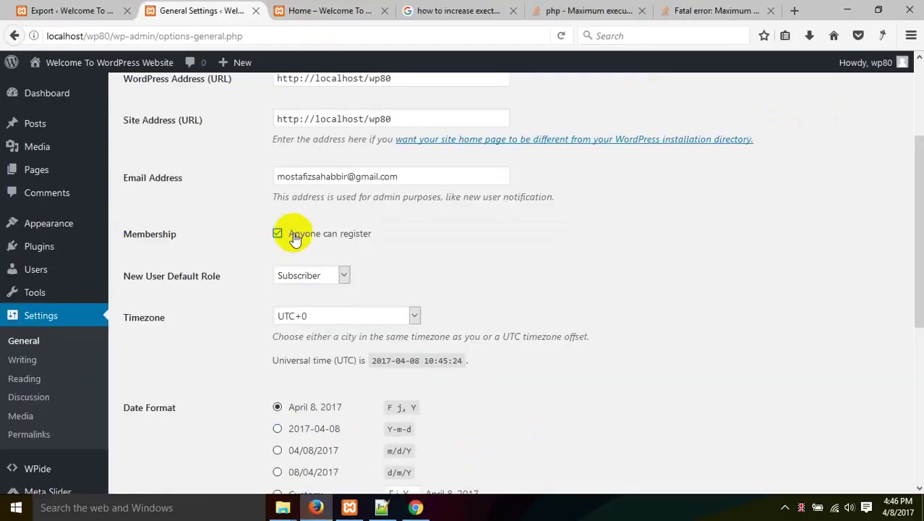
scroll(295, 238, down, 4)
scroll(295, 238, up, 6)
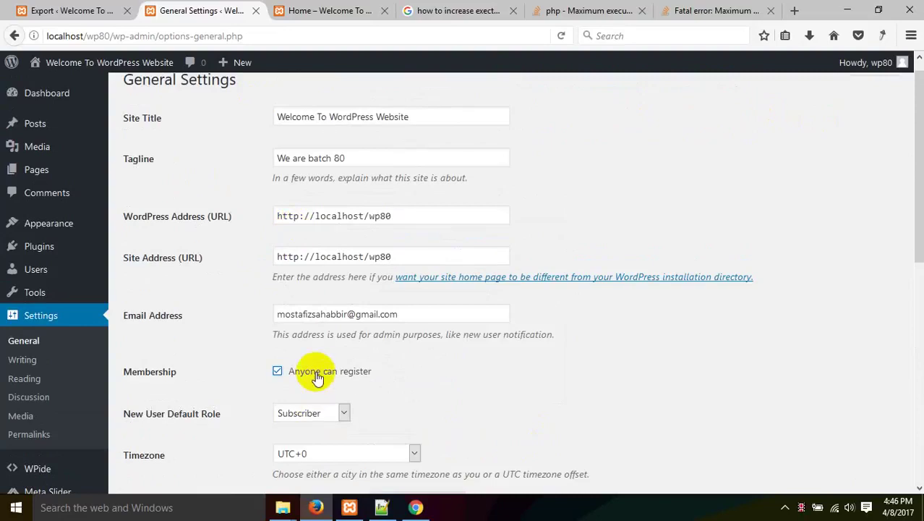
scroll(316, 374, down, 5)
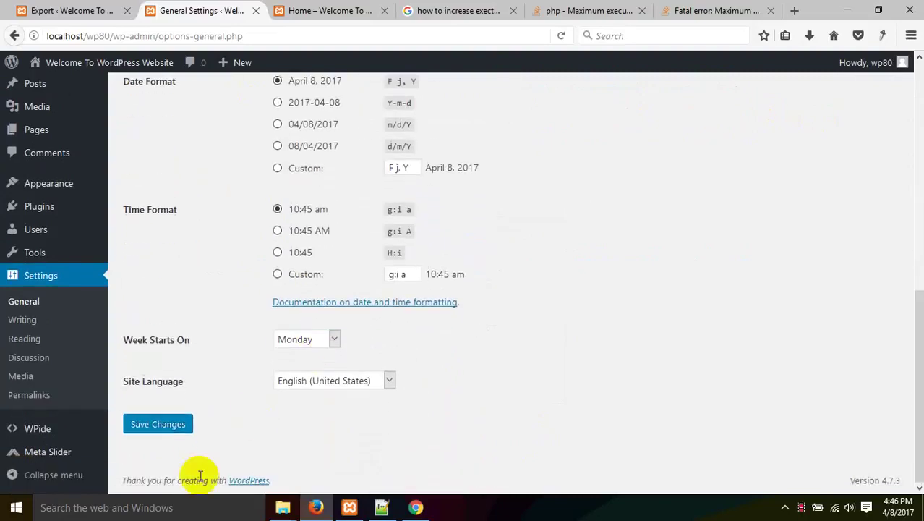
click(172, 426)
click(415, 507)
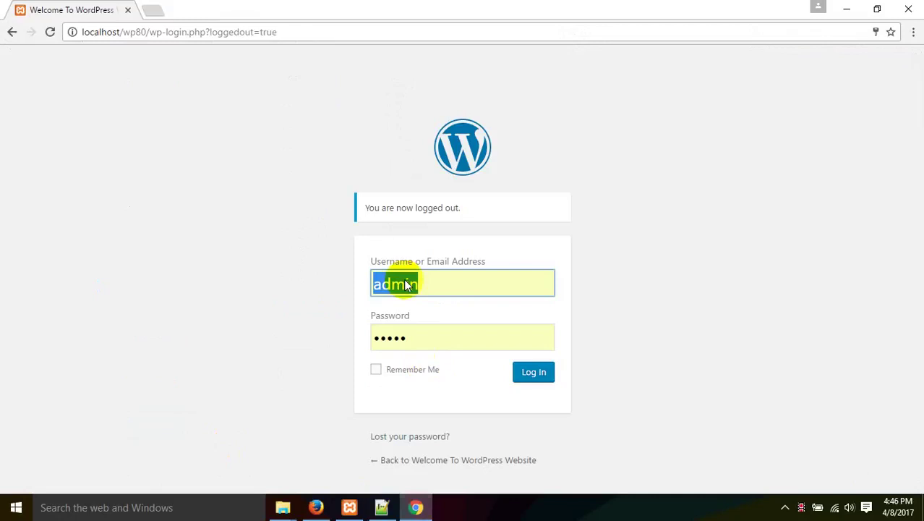
Reload the login page, confirm the Register link and registration form, then return to General Settings.
right_click(241, 170)
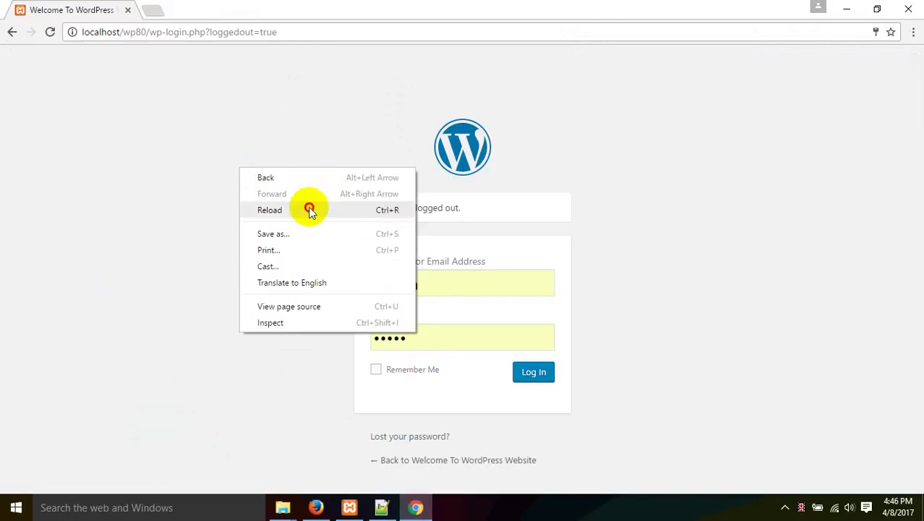
click(308, 207)
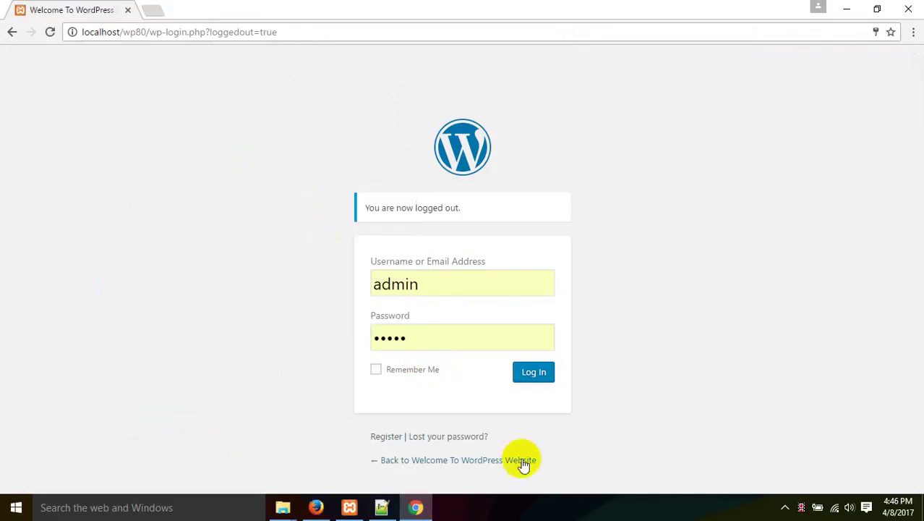
click(387, 436)
click(430, 287)
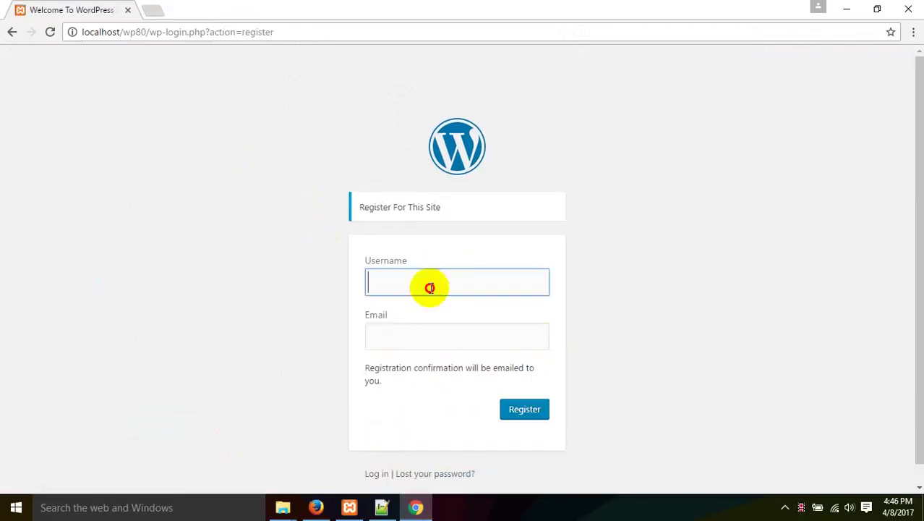
click(313, 289)
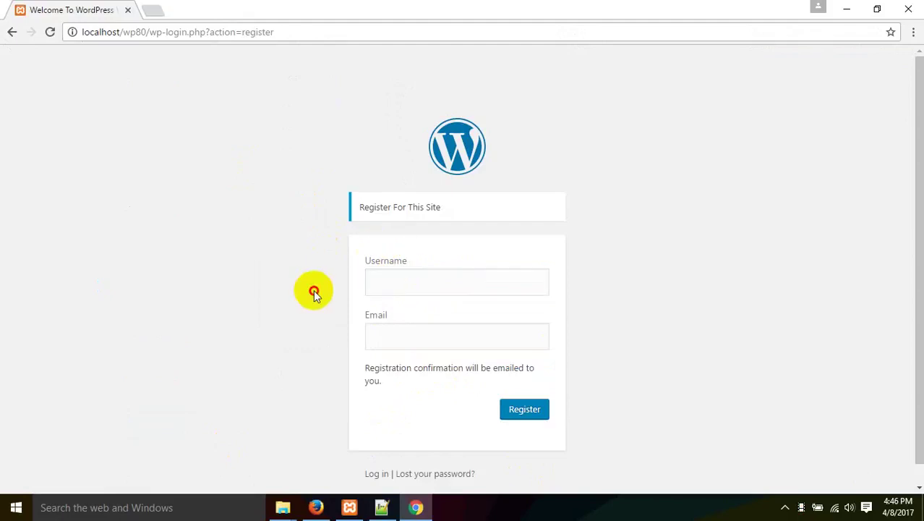
click(6, 32)
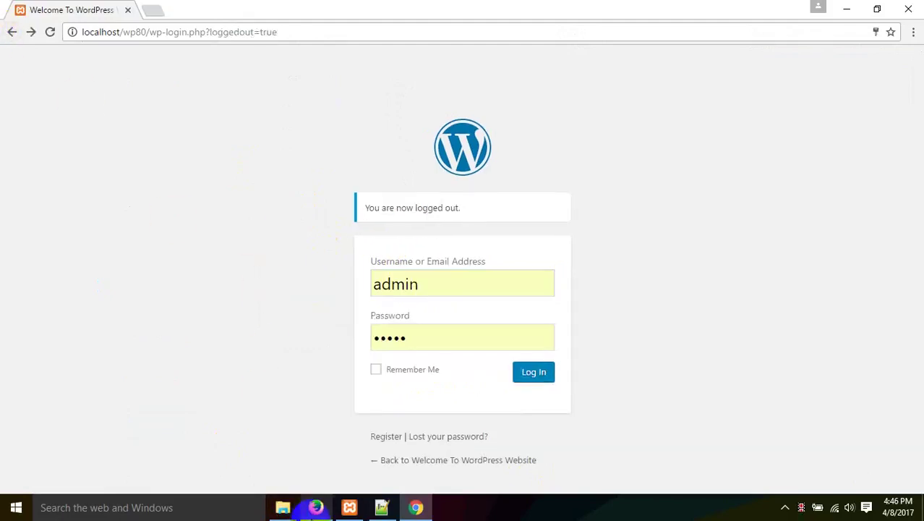
click(316, 507)
scroll(358, 318, down, 5)
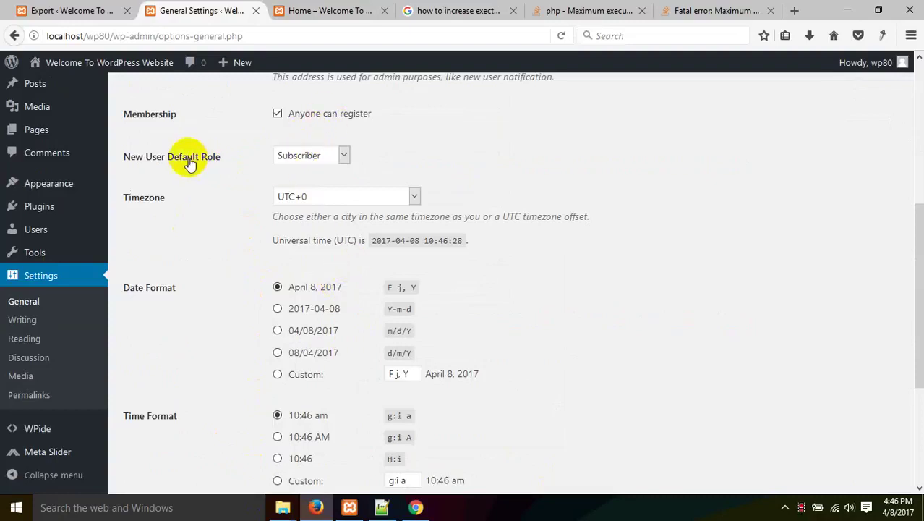
click(300, 156)
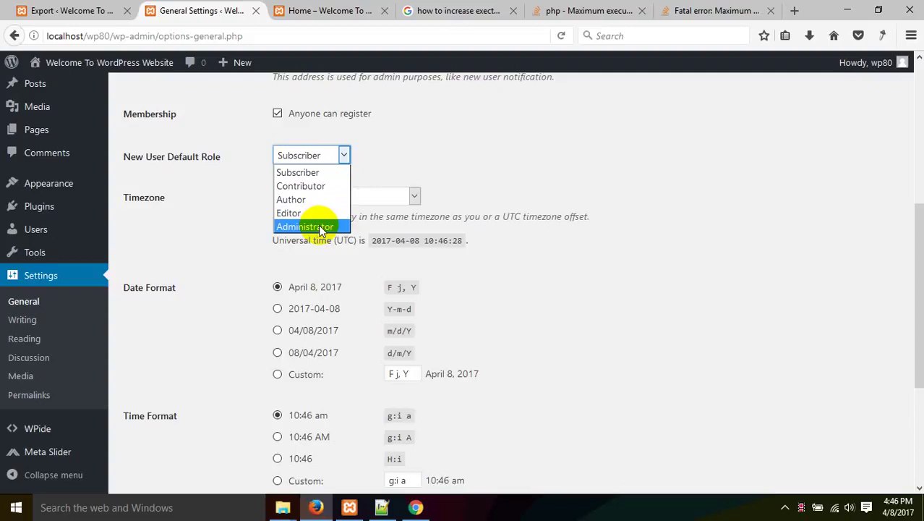
click(557, 142)
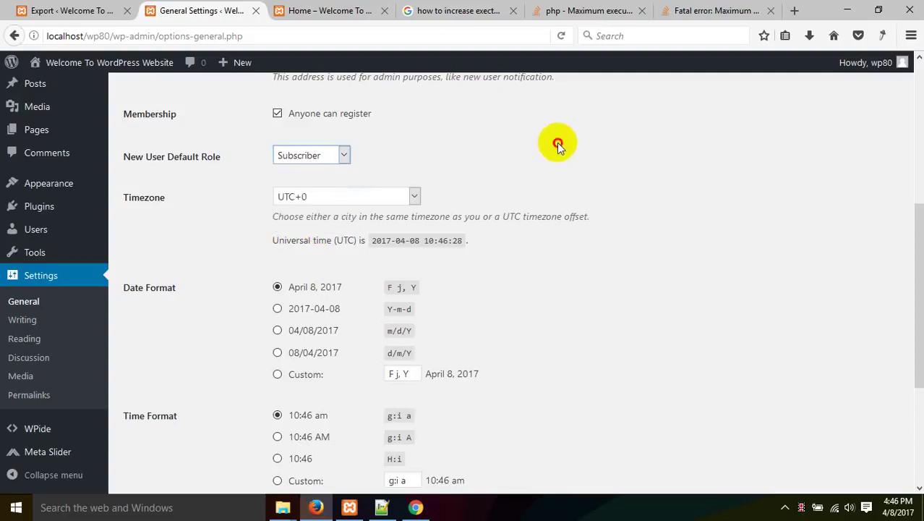
click(347, 195)
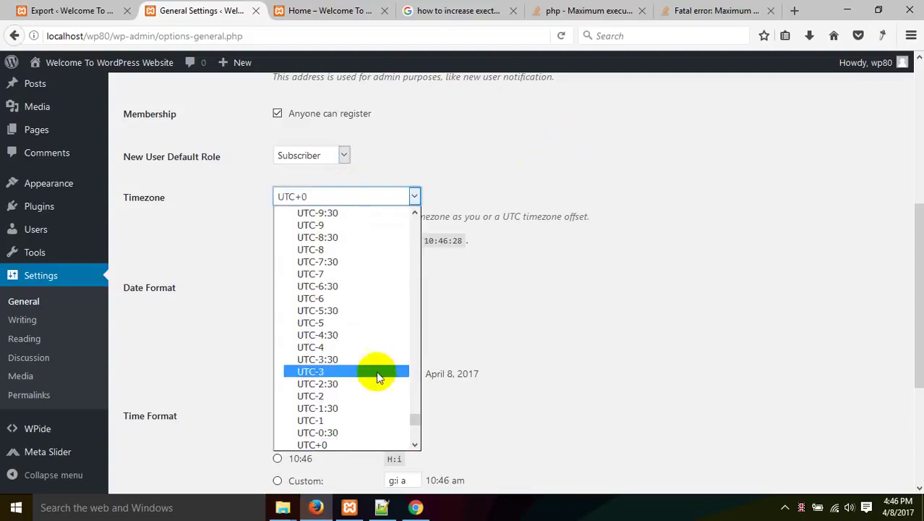
click(397, 121)
click(371, 12)
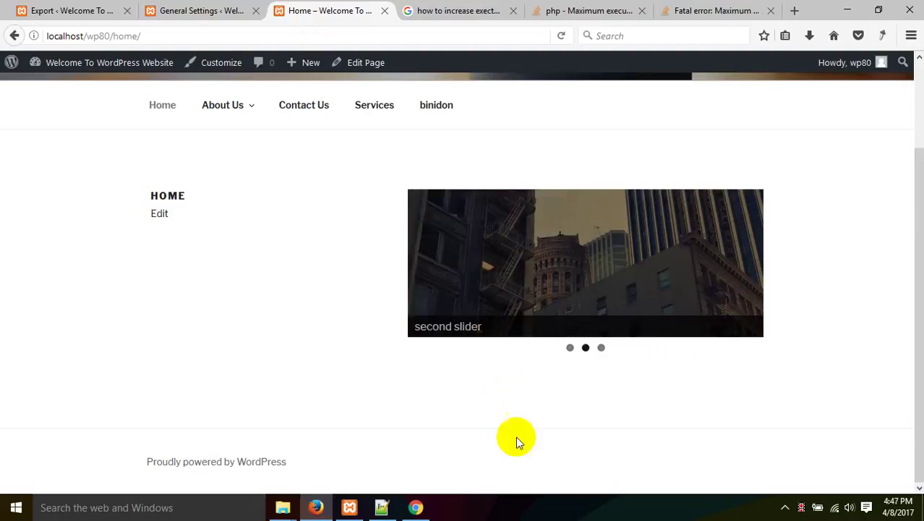
scroll(341, 415, up, 3)
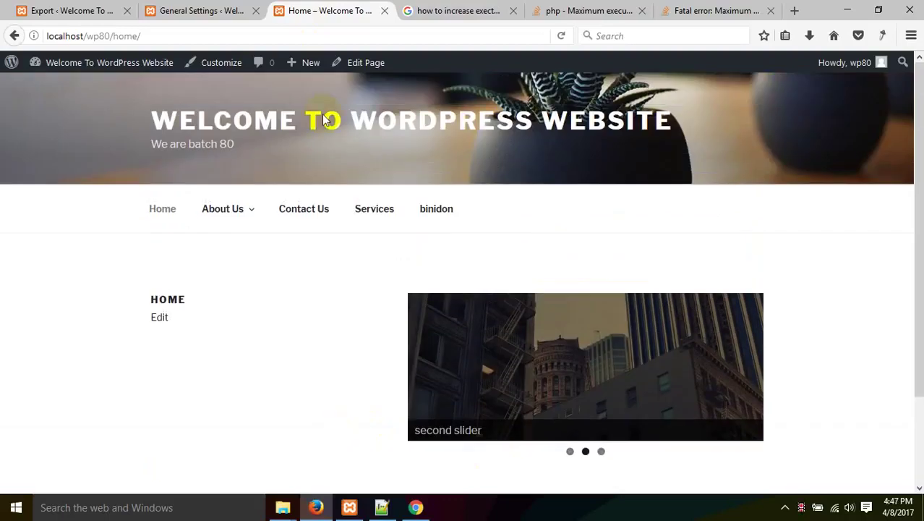
click(173, 7)
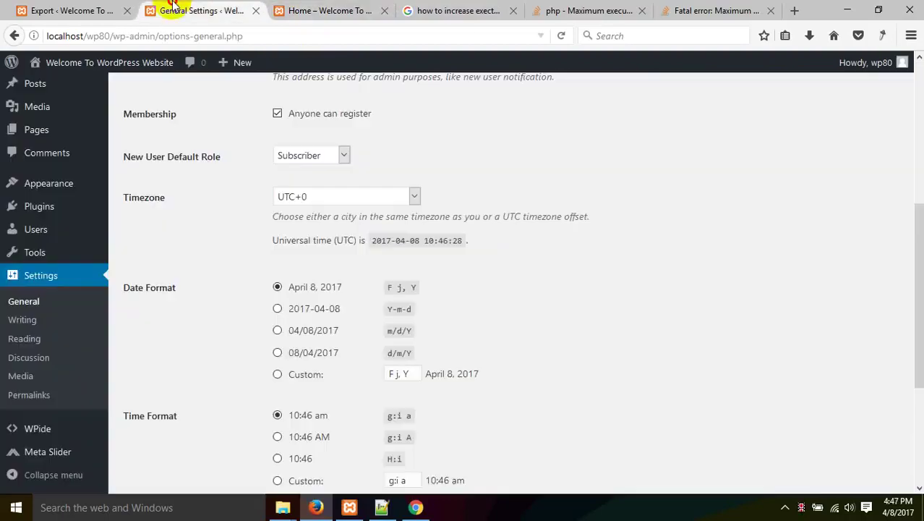
Set the timezone to UTC+6, then change it to the Asia city Dhaka.
click(328, 196)
scroll(345, 369, down, 8)
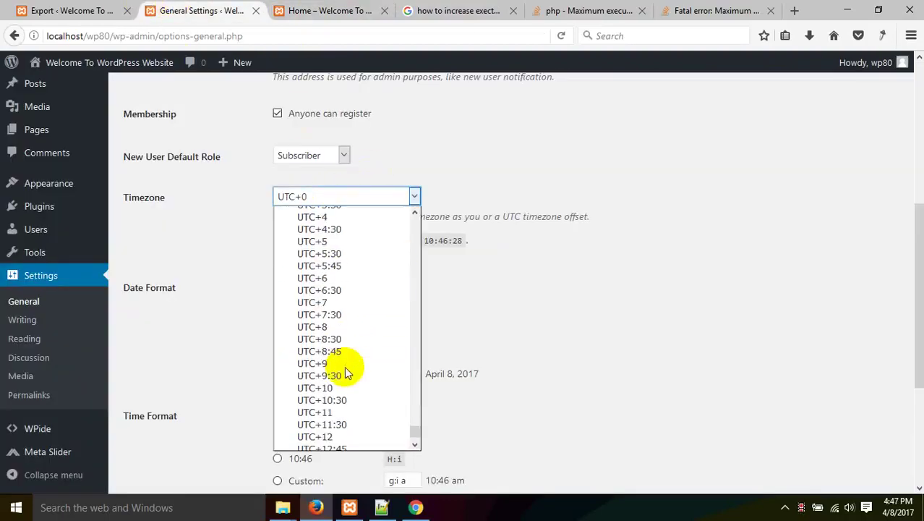
click(343, 282)
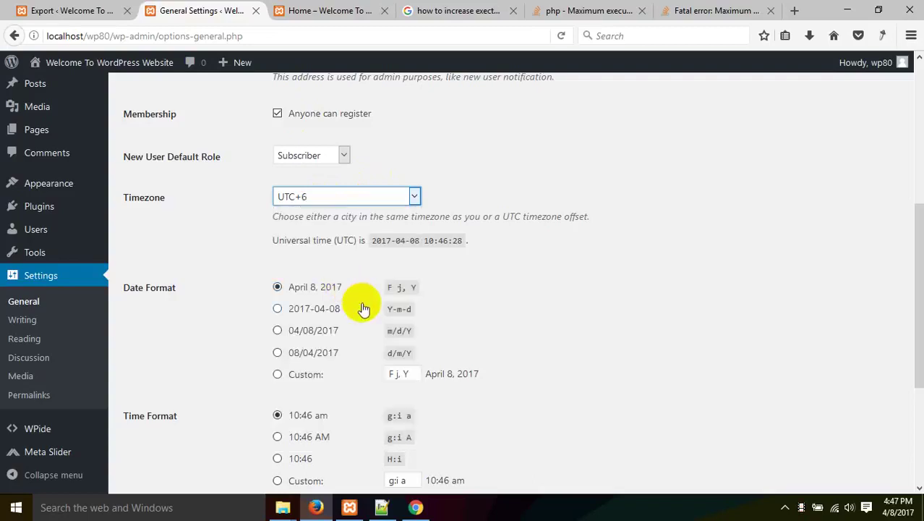
click(354, 193)
drag(416, 421, 421, 347)
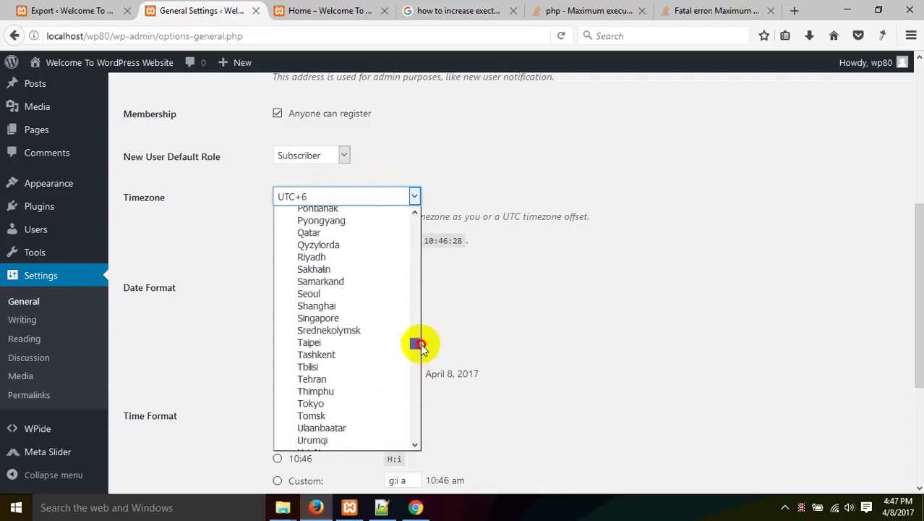
scroll(385, 355, down, 5)
scroll(344, 352, up, 15)
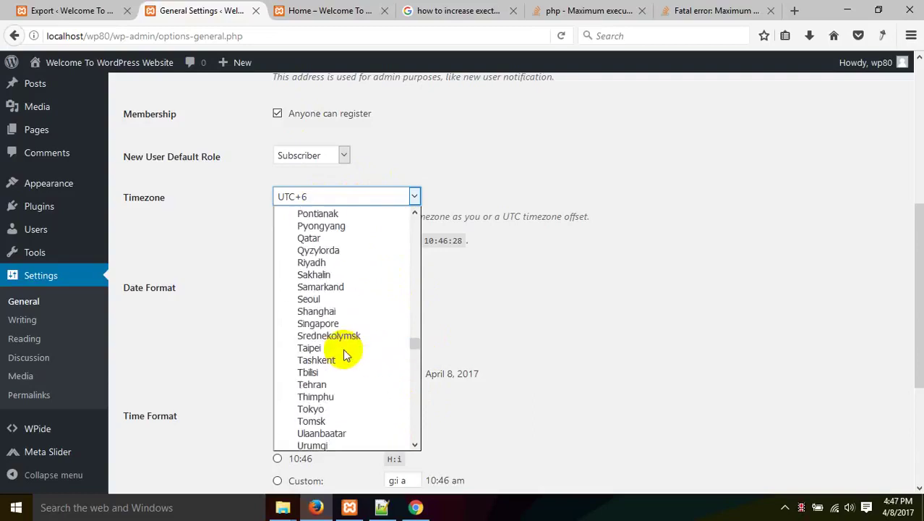
scroll(343, 352, up, 3)
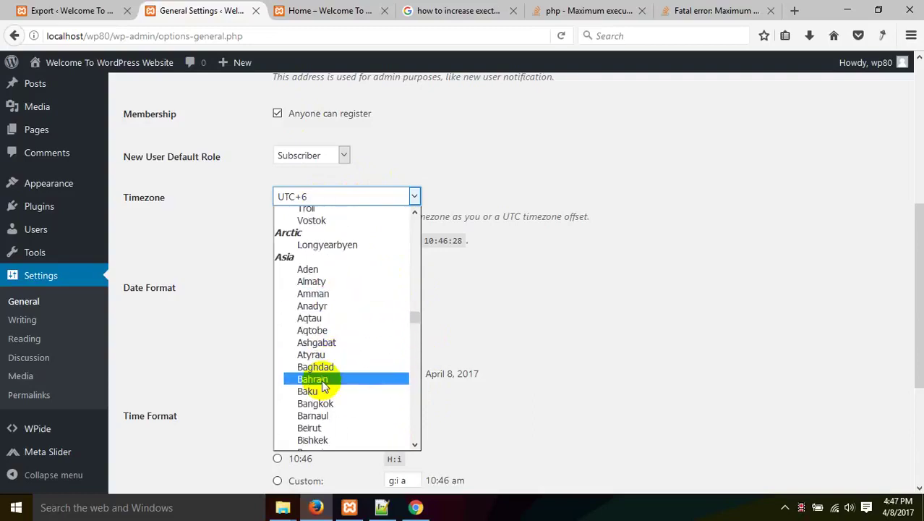
scroll(329, 427, down, 4)
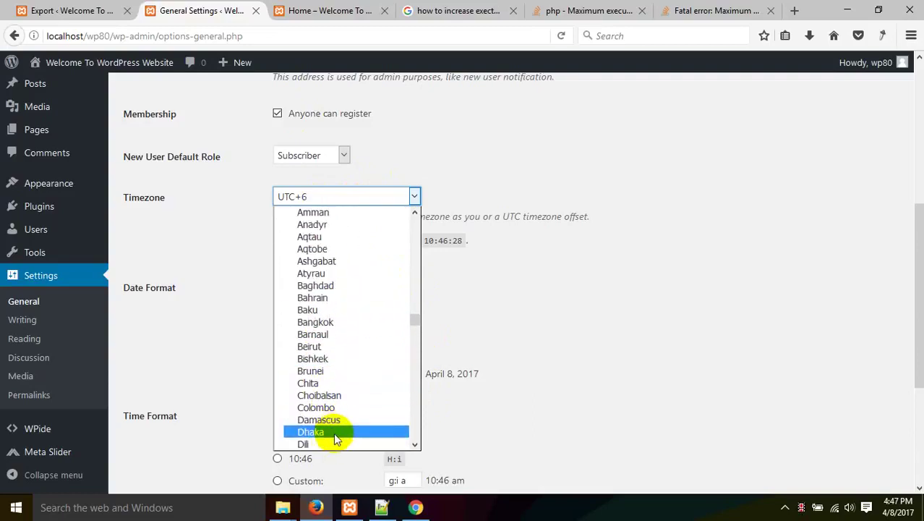
click(319, 350)
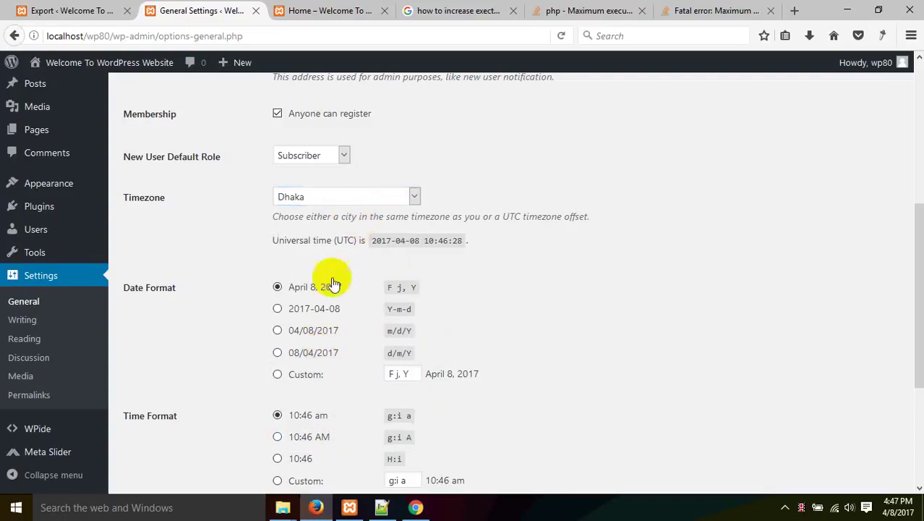
scroll(303, 340, down, 2)
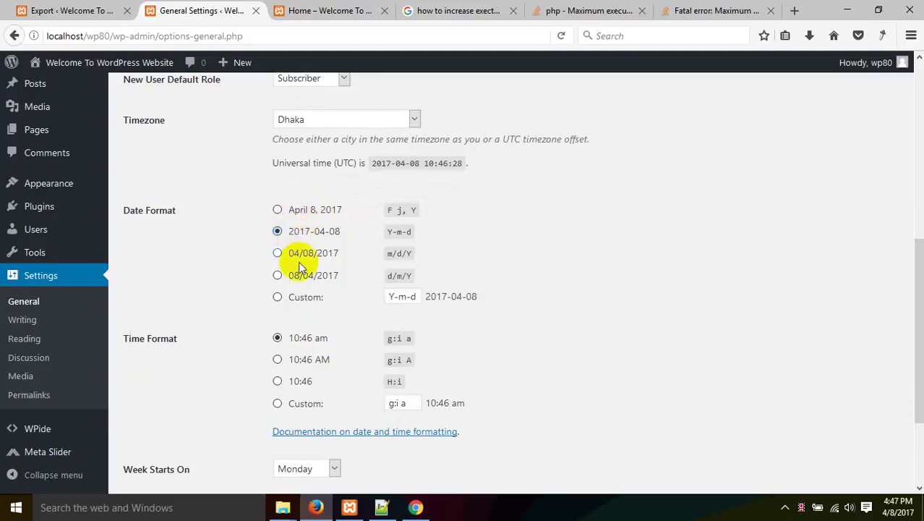
Compare the date format options and settle on 2017-04-08 (Y-m-d).
click(304, 253)
click(303, 276)
click(303, 231)
click(309, 211)
double_click(403, 297)
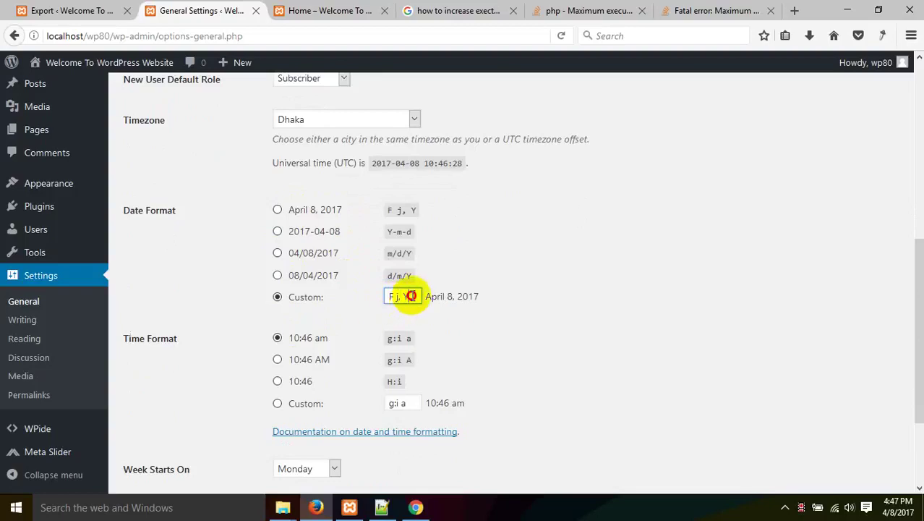
drag(411, 295, 367, 304)
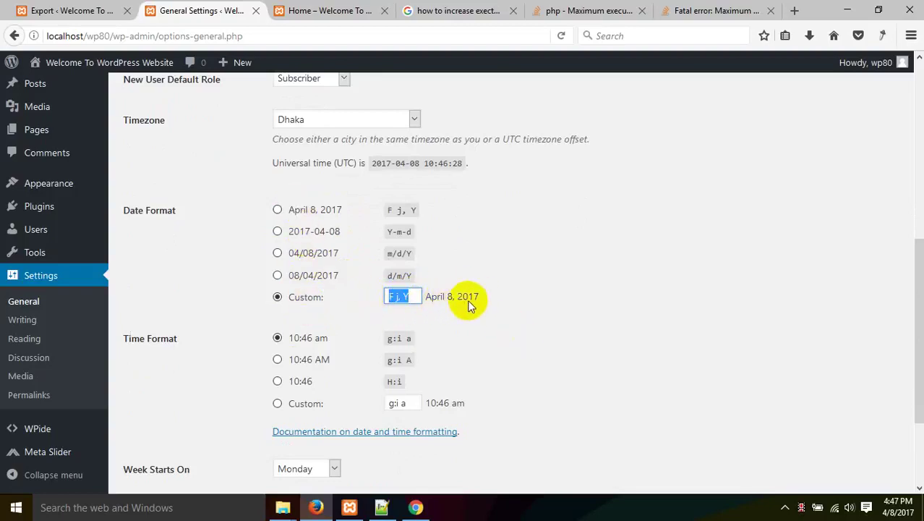
click(318, 276)
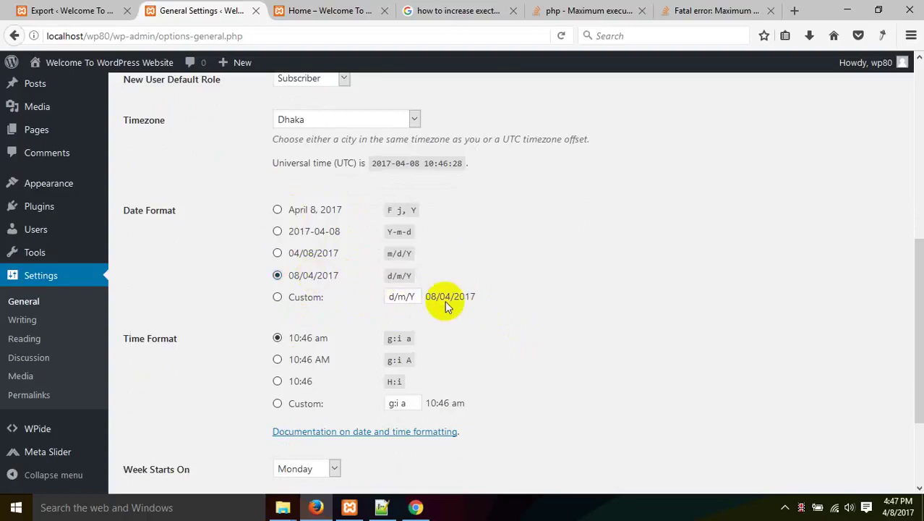
drag(428, 298, 472, 293)
click(326, 254)
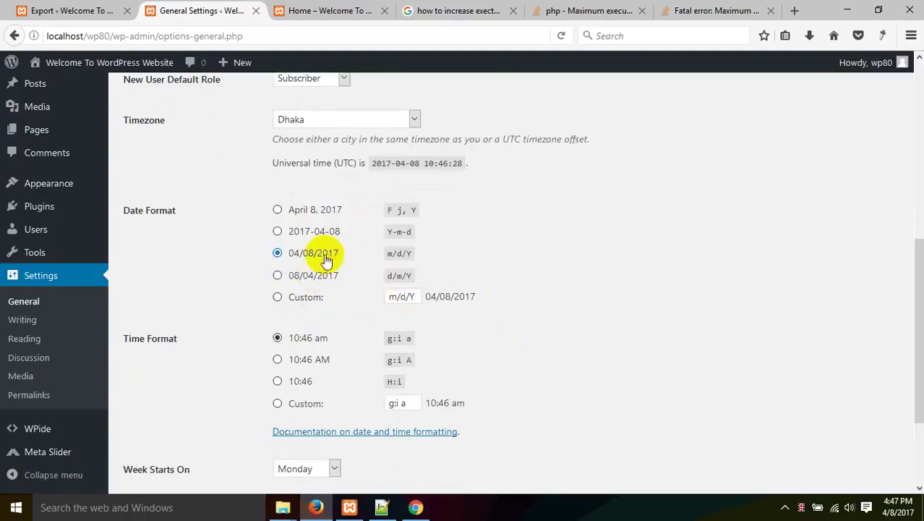
click(311, 231)
click(309, 217)
click(307, 232)
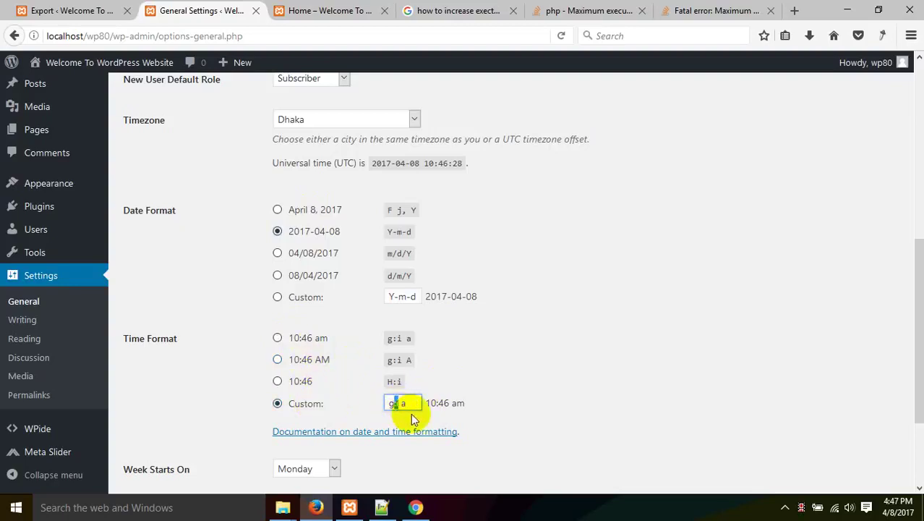
Make weeks start on Saturday, keep English (United States), and save the General Settings.
scroll(417, 419, down, 3)
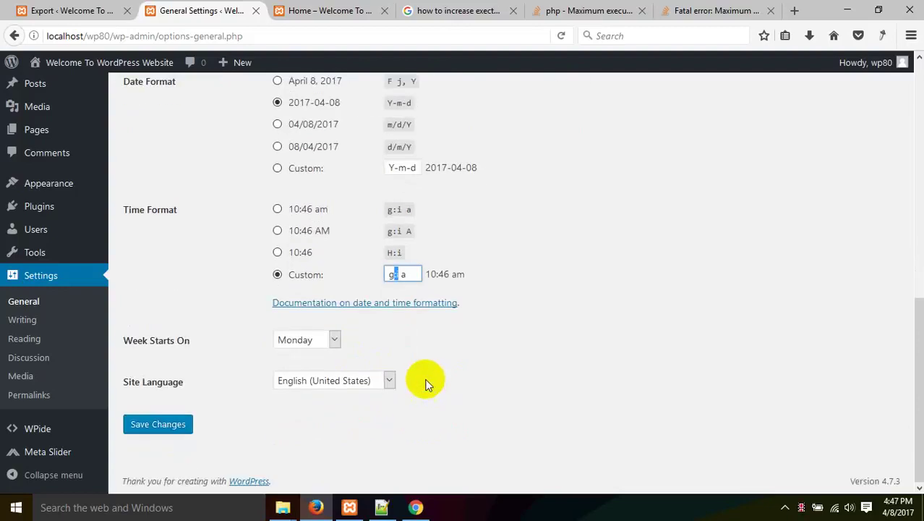
click(306, 334)
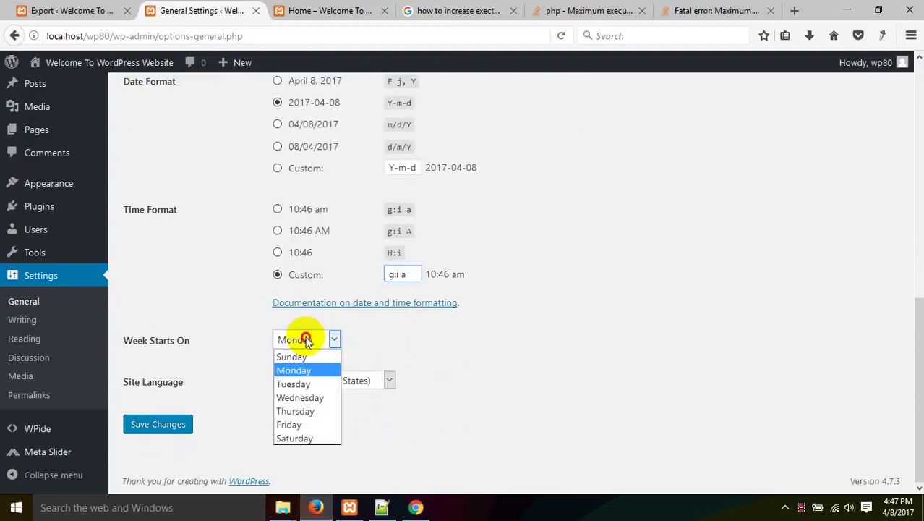
click(311, 147)
click(311, 147)
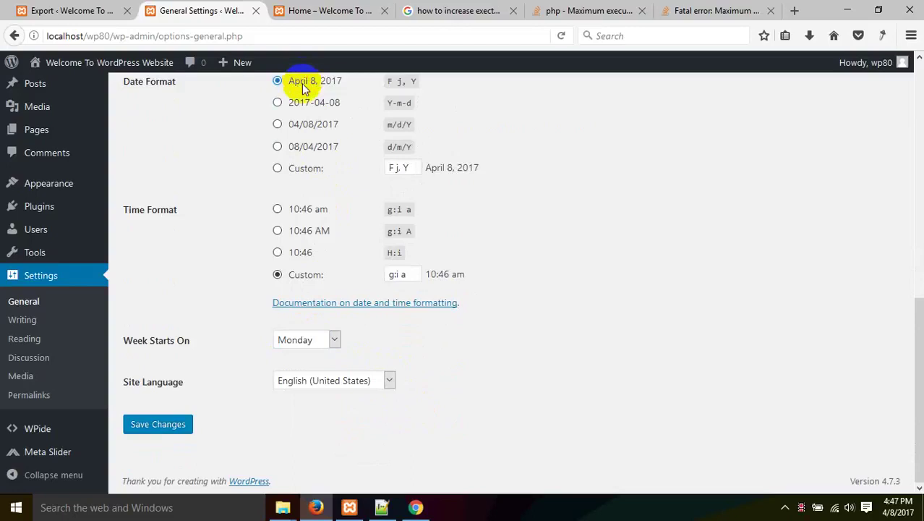
click(308, 342)
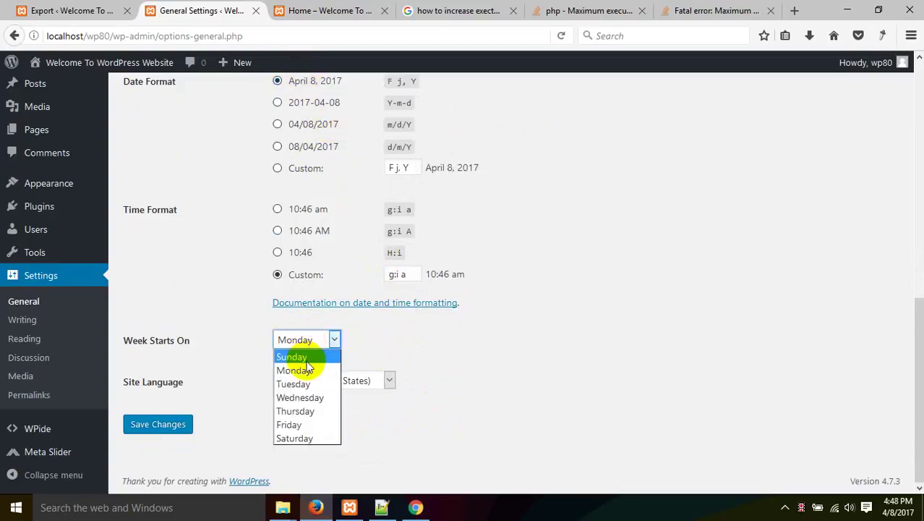
click(299, 438)
click(310, 379)
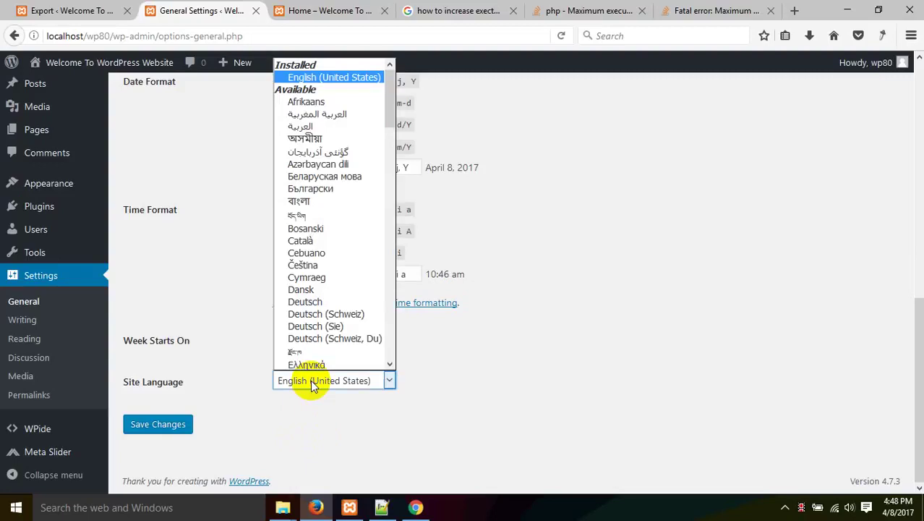
click(514, 313)
click(190, 423)
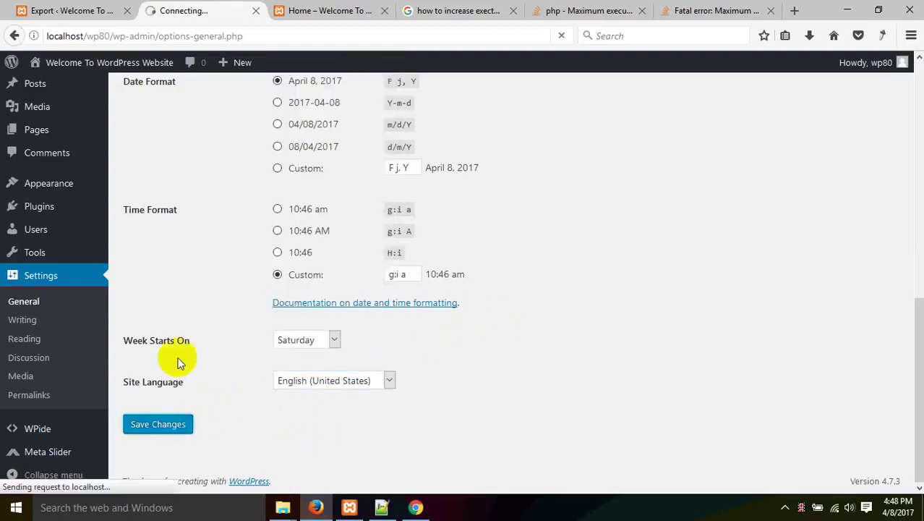
Reload the site's home page to check the changes, then go to Writing Settings.
click(355, 8)
right_click(188, 243)
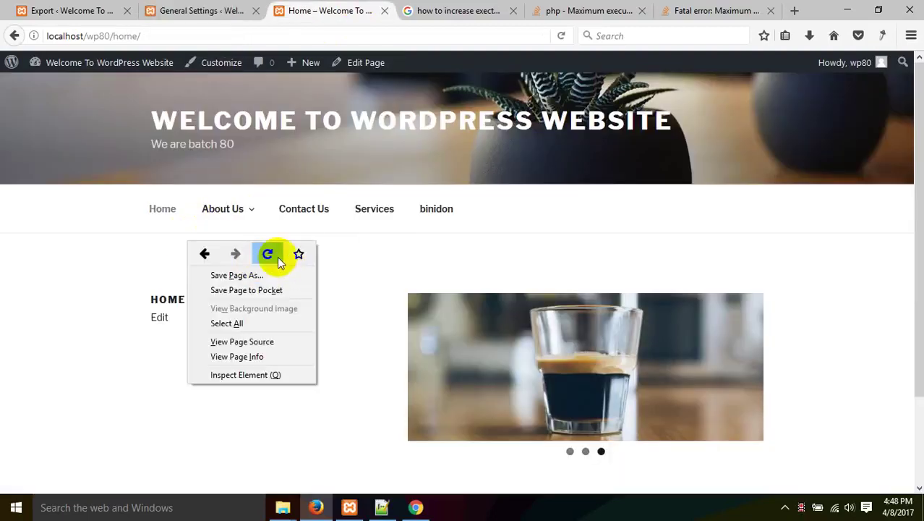
click(277, 256)
click(237, 10)
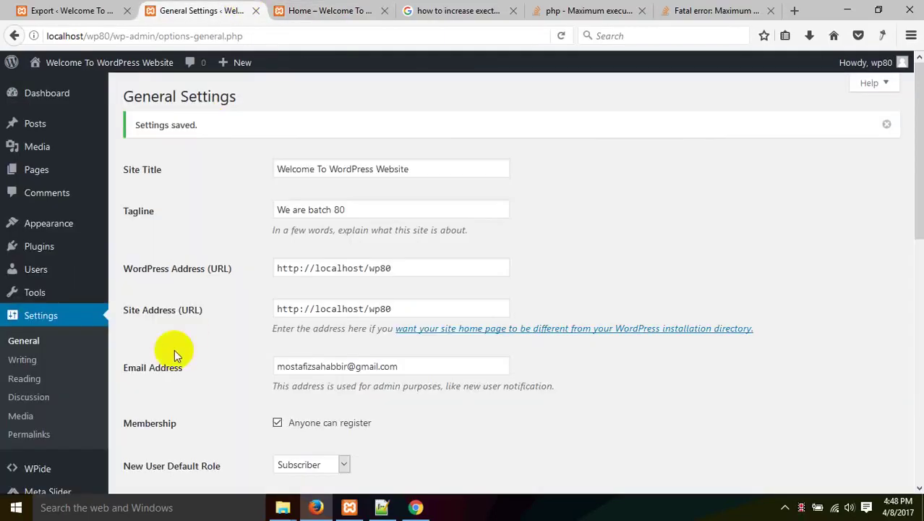
scroll(145, 376, down, 4)
click(31, 323)
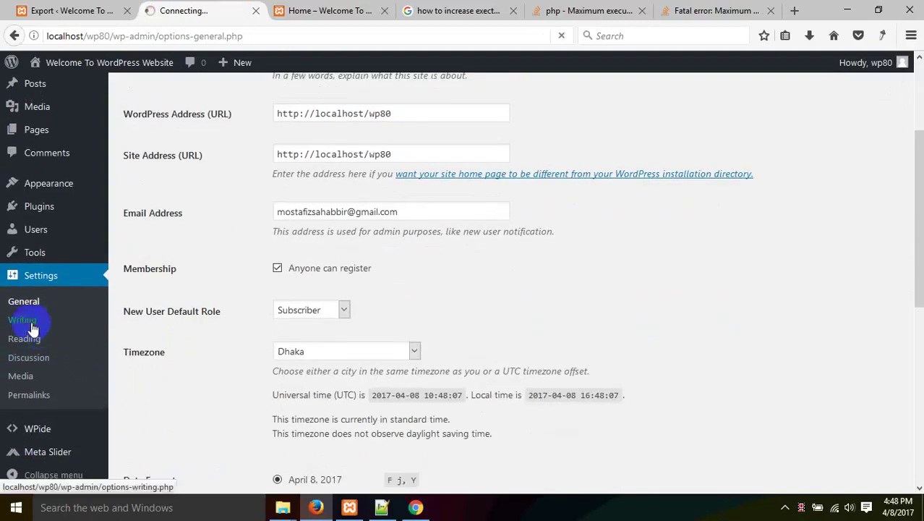
Inspect Writing Settings, keeping Uncategorized as default category and Standard as default post format.
click(308, 135)
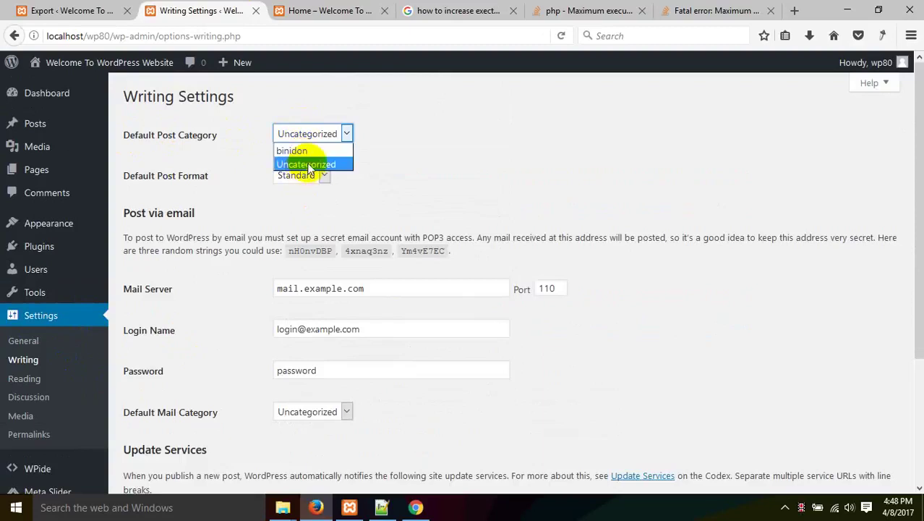
click(613, 165)
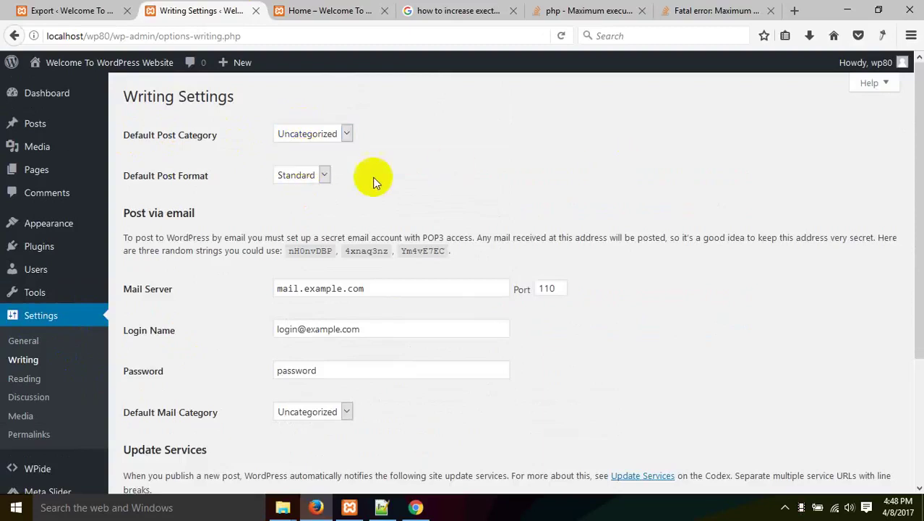
click(312, 175)
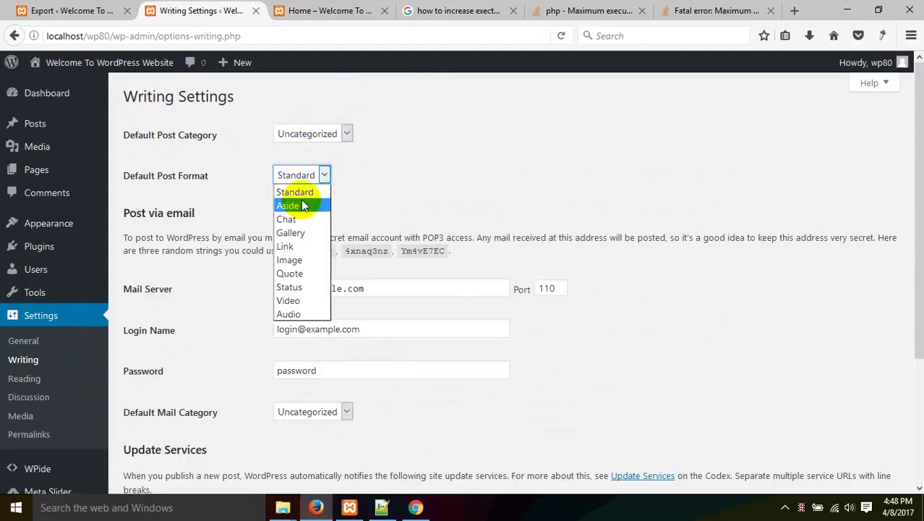
scroll(329, 206, down, 5)
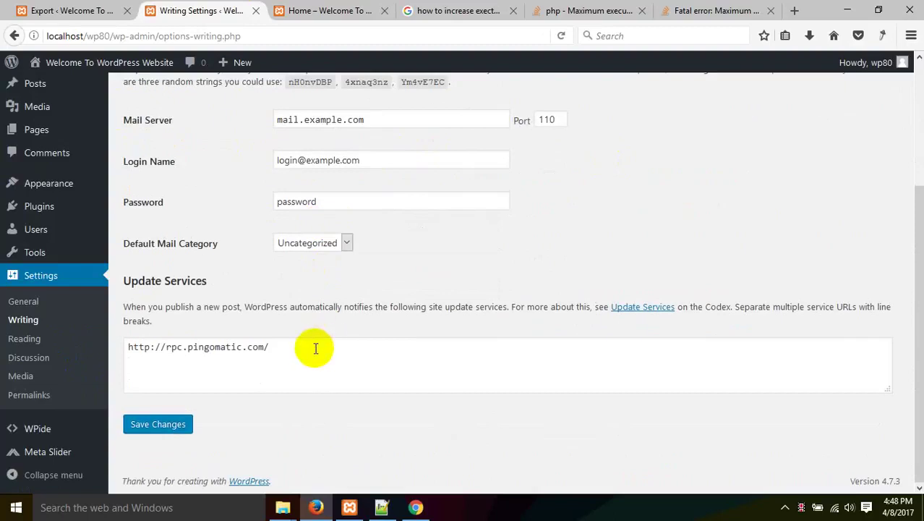
Load the site's root address by deleting 'home/' from the Home tab's URL.
click(40, 339)
click(329, 10)
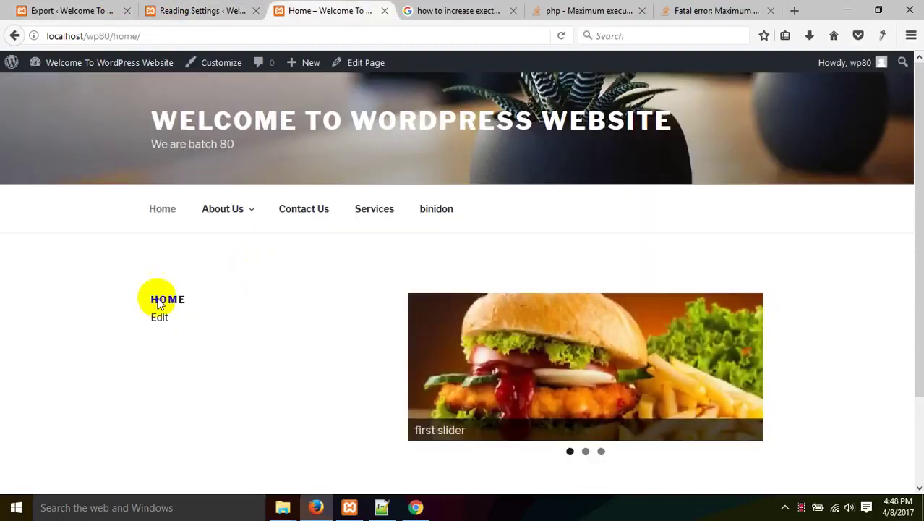
right_click(106, 292)
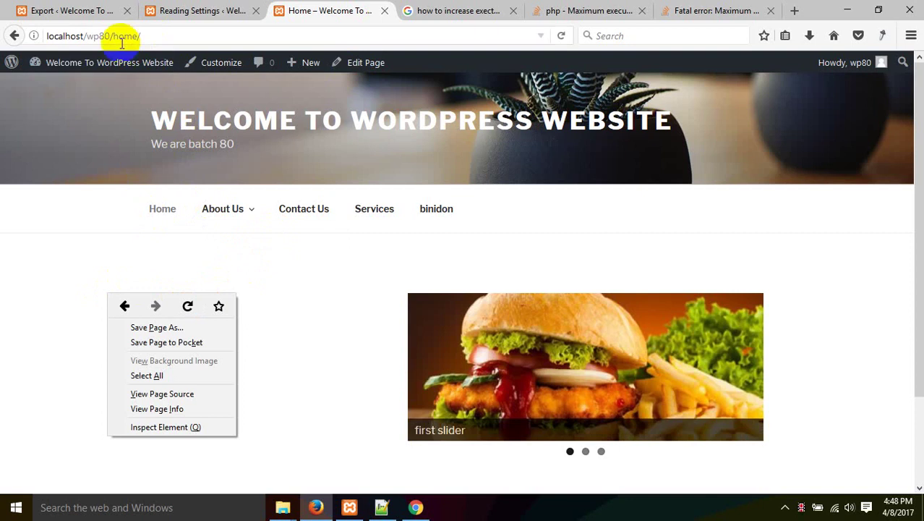
drag(113, 36, 213, 32)
key(BackSpace)
key(Return)
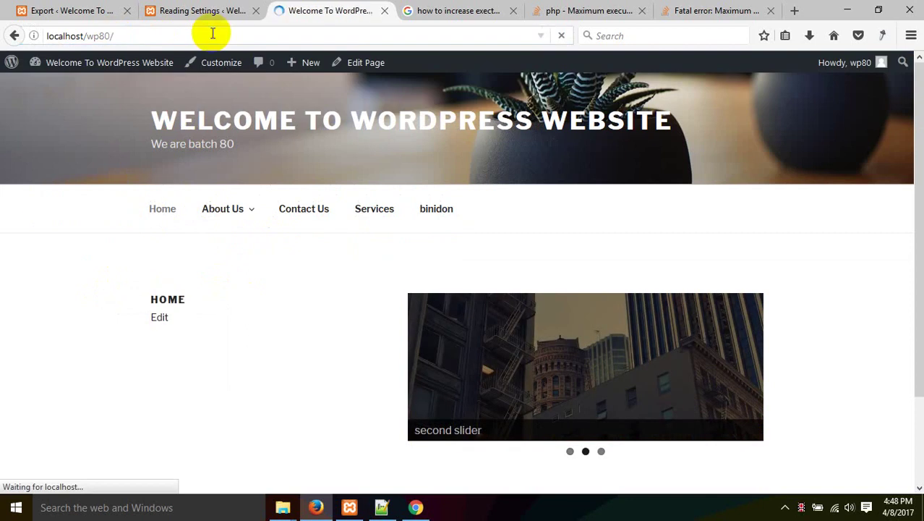
Scroll the front page to confirm it lists the latest posts, including Hello world!
scroll(259, 230, down, 5)
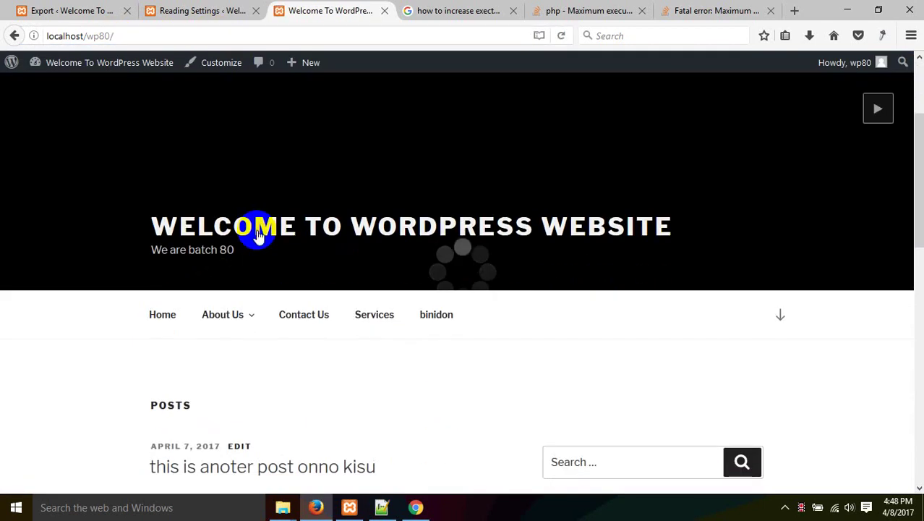
scroll(258, 243, down, 10)
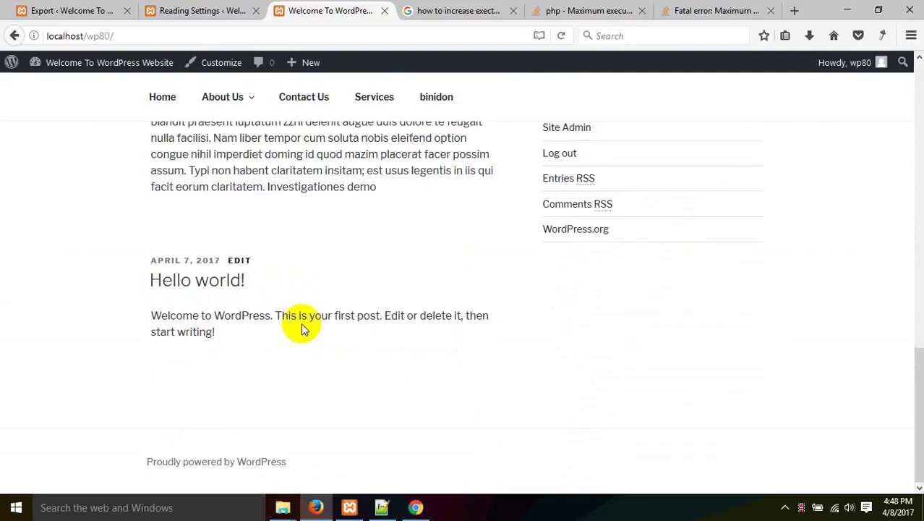
scroll(301, 324, up, 10)
scroll(302, 328, up, 5)
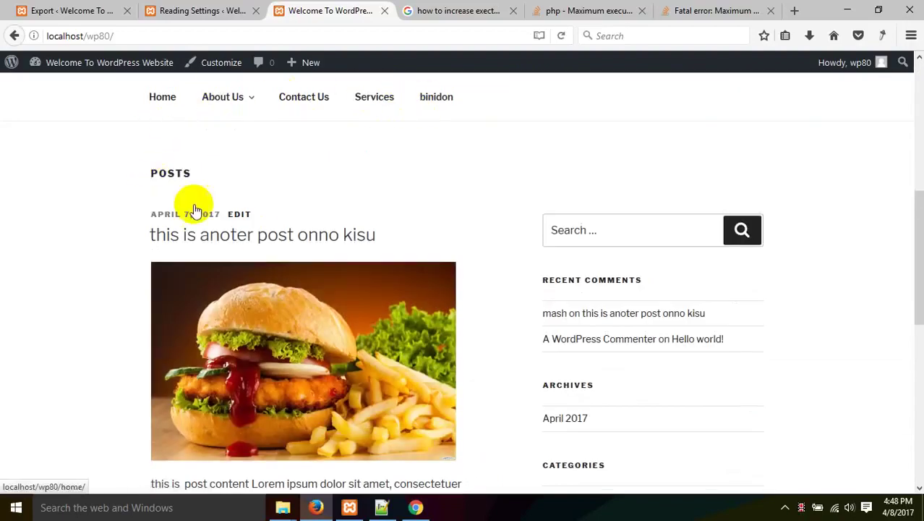
drag(145, 172, 302, 484)
scroll(375, 225, down, 10)
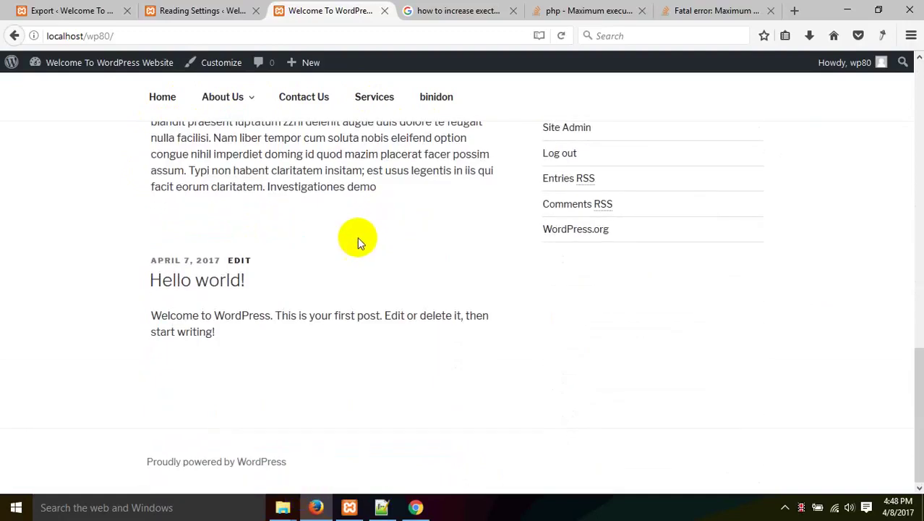
scroll(357, 236, up, 15)
click(201, 9)
From the Export page, open the Pages > Add New editor in a new tab.
click(72, 10)
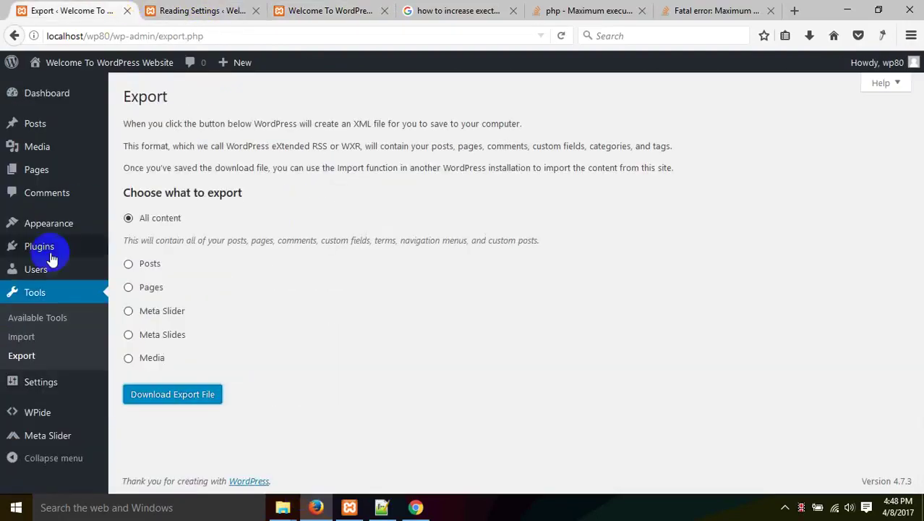
mouse_move(43, 171)
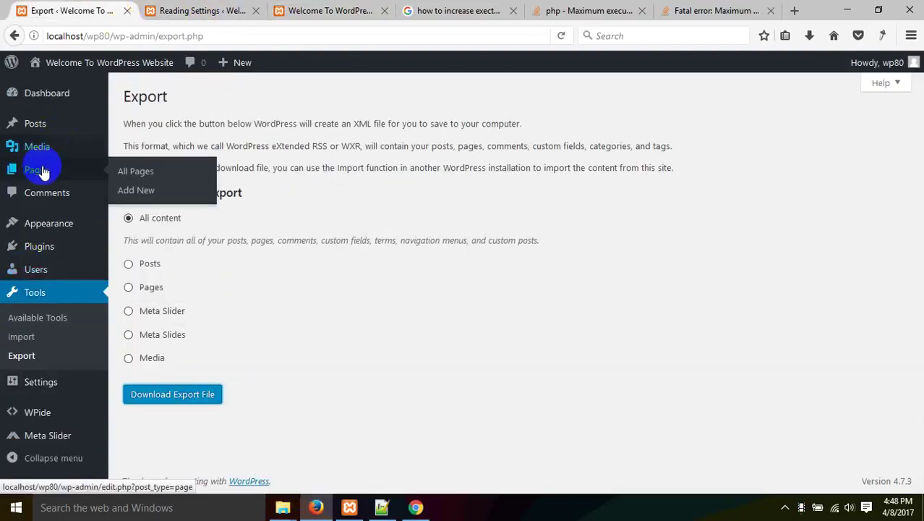
right_click(146, 187)
click(163, 201)
click(174, 9)
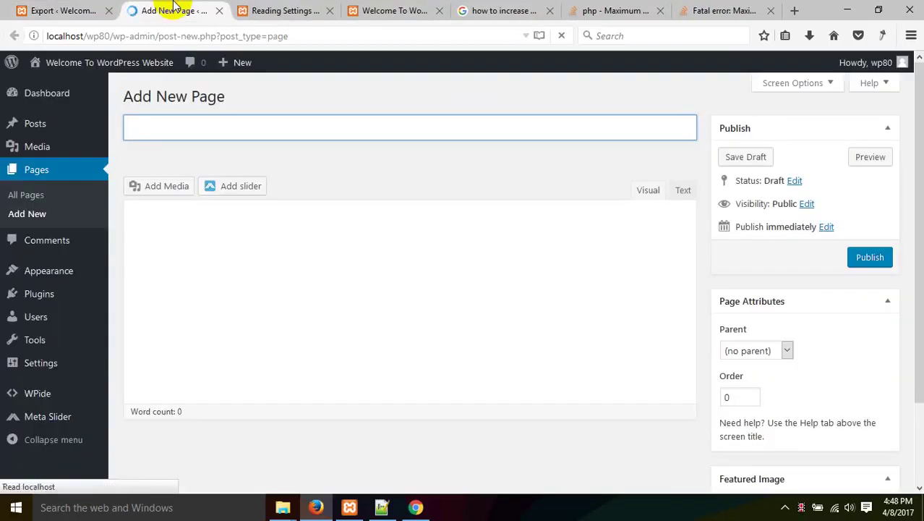
Title the new page 'Blog', publish it, and return to the site's front page.
click(327, 287)
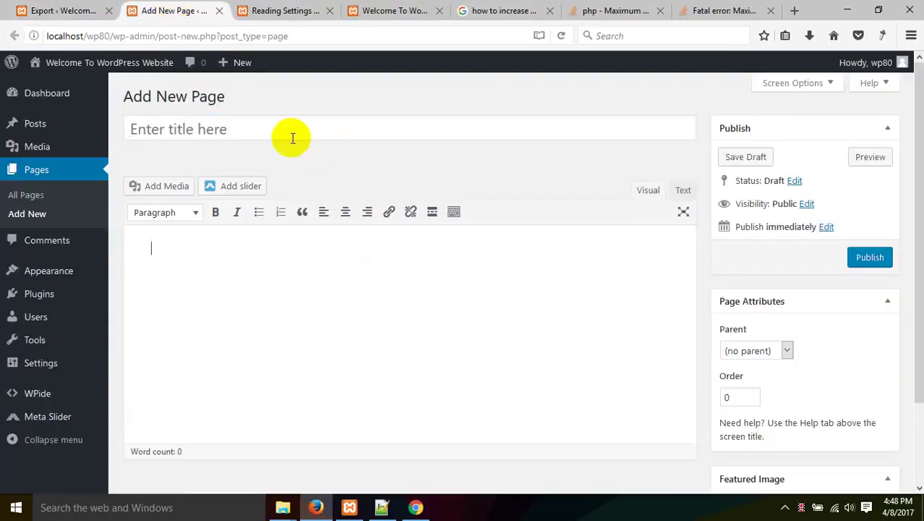
click(292, 137)
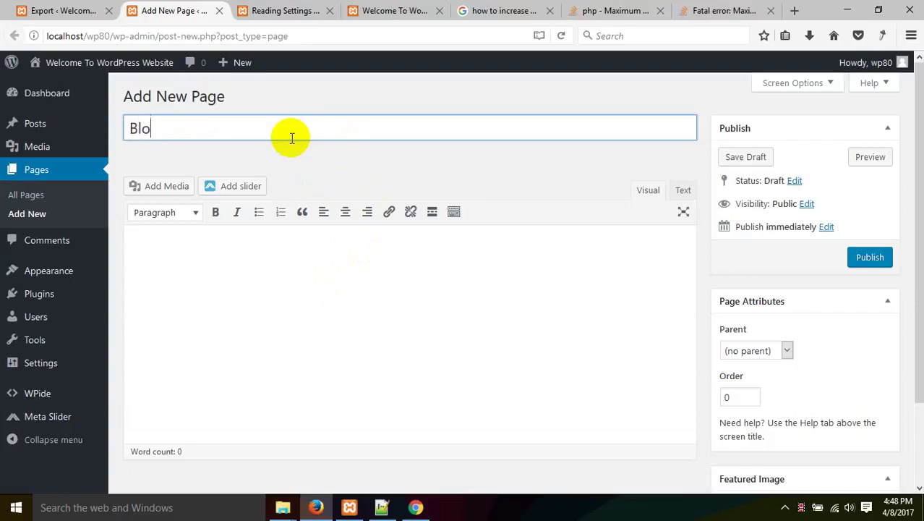
click(862, 258)
click(285, 10)
click(394, 10)
scroll(194, 347, down, 2)
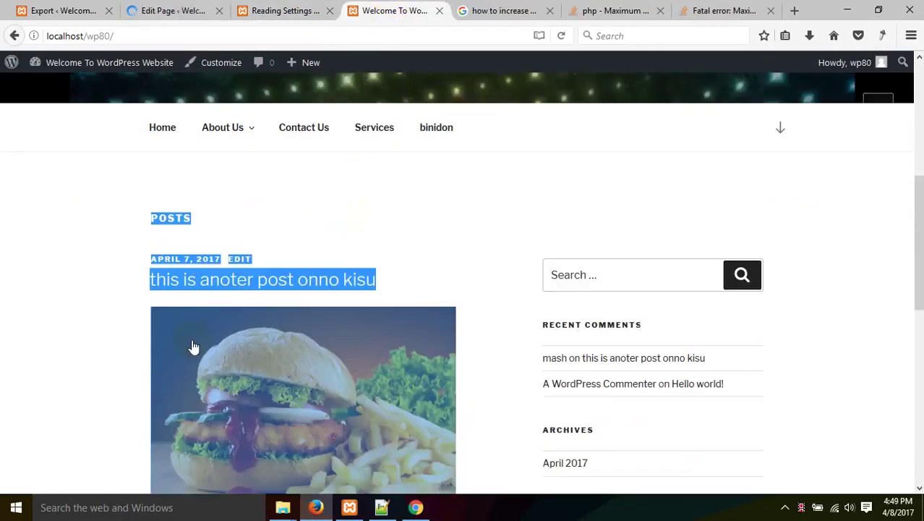
In Reading Settings, choose Home as the static front page and save.
click(139, 252)
scroll(139, 252, down, 4)
scroll(258, 270, down, 3)
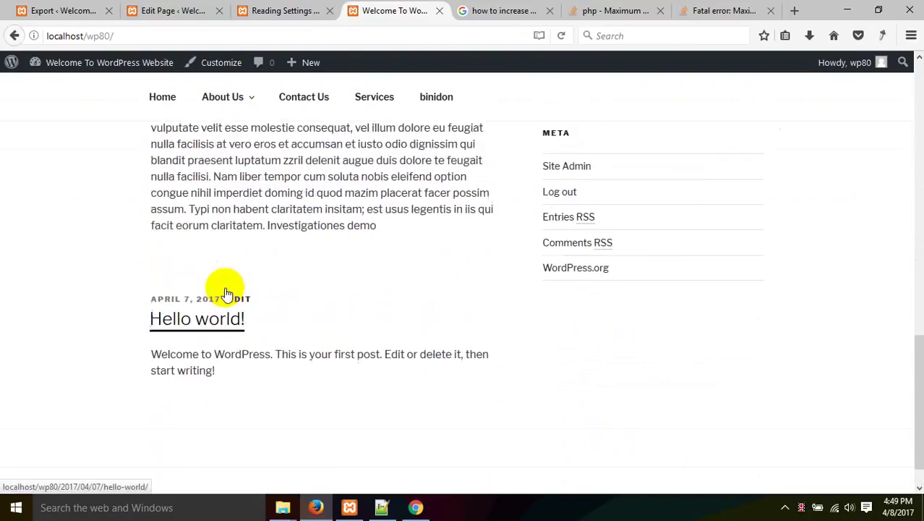
scroll(224, 292, up, 10)
click(268, 7)
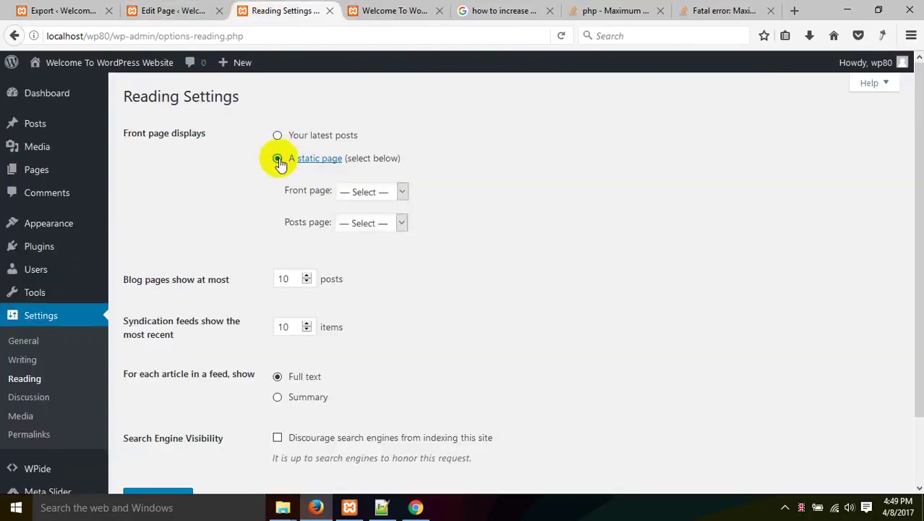
click(366, 191)
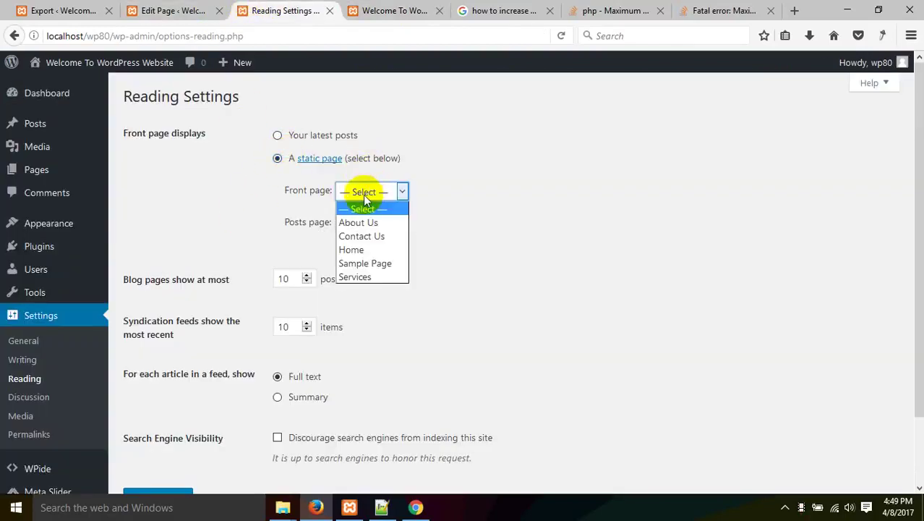
click(367, 248)
scroll(282, 315, down, 2)
click(181, 427)
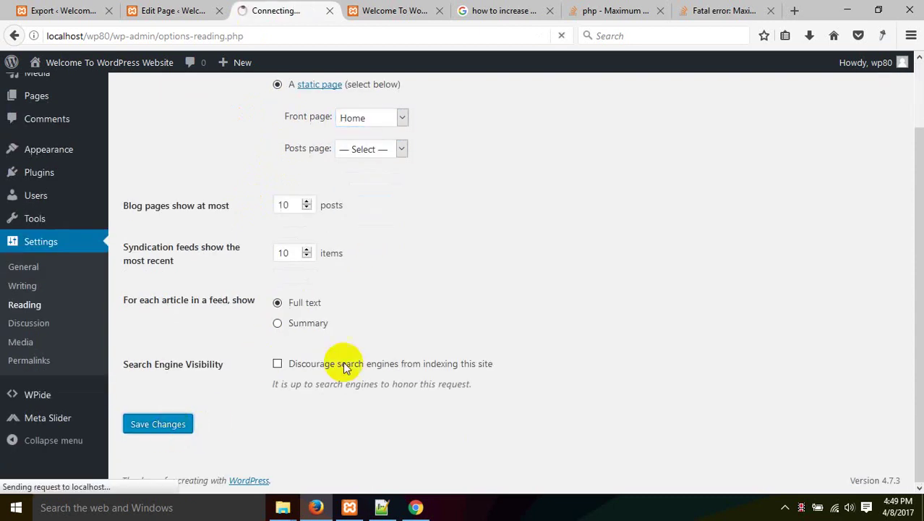
scroll(408, 329, up, 2)
Reload the front page so it shows the static Home page with its slider.
click(369, 10)
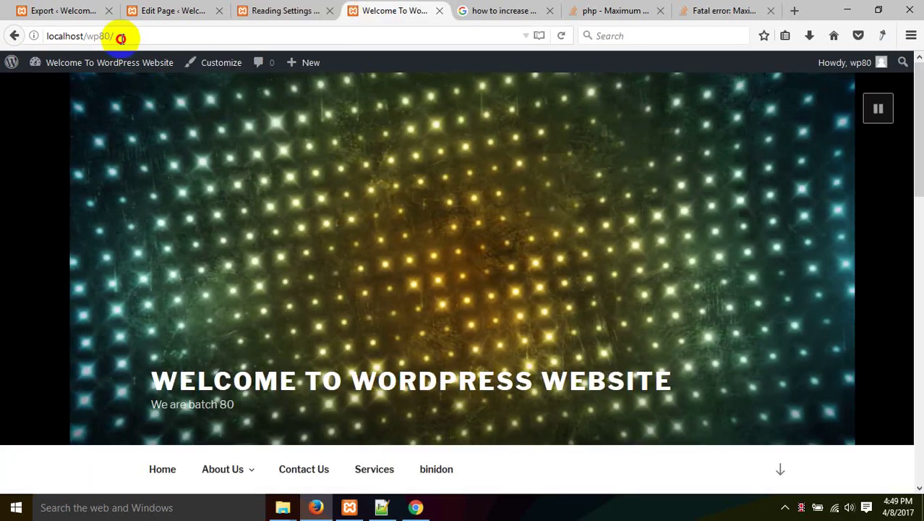
click(120, 36)
key(Return)
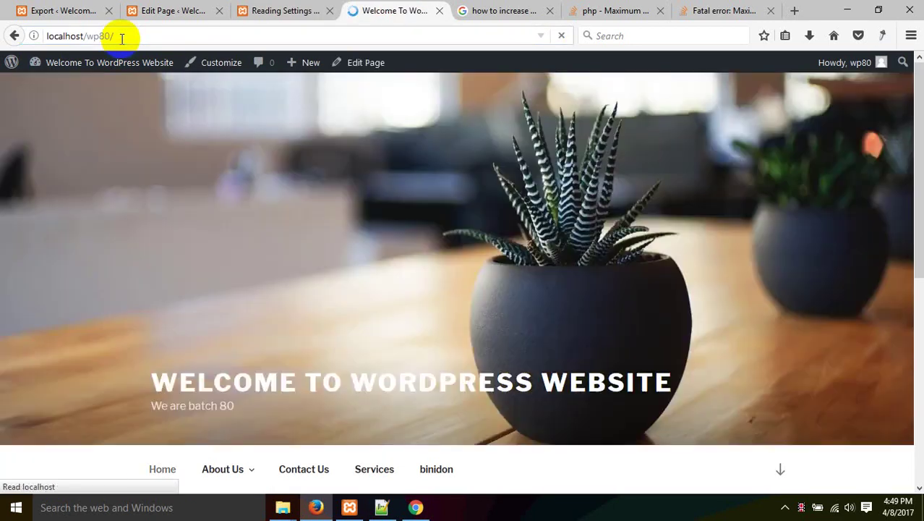
scroll(181, 142, down, 3)
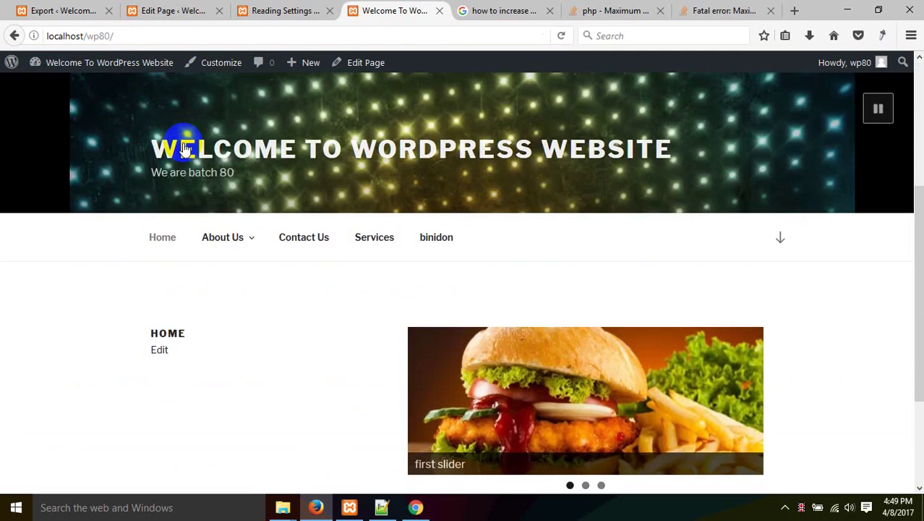
scroll(210, 167, up, 2)
scroll(241, 184, down, 5)
right_click(44, 208)
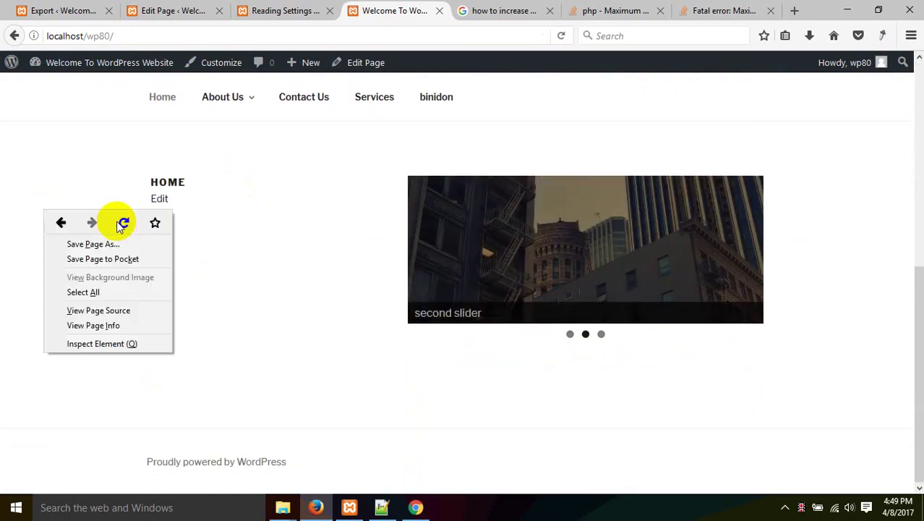
click(121, 222)
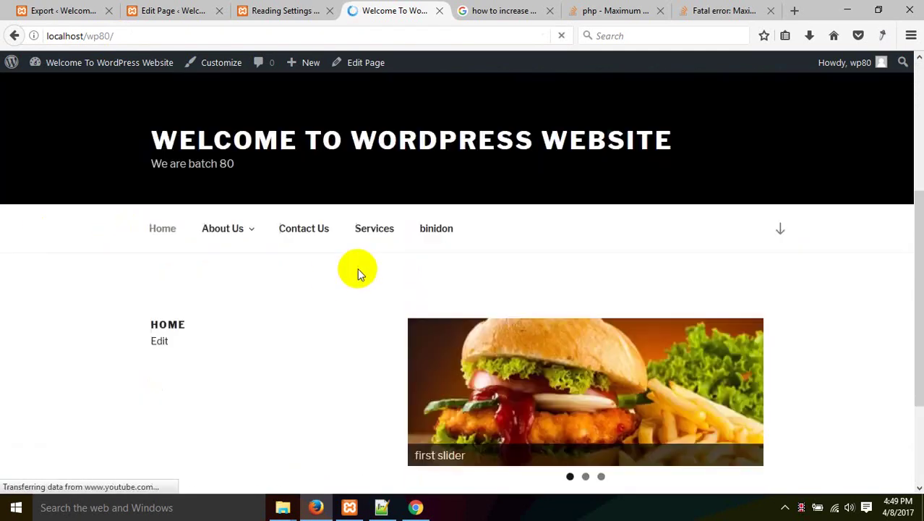
scroll(359, 270, down, 3)
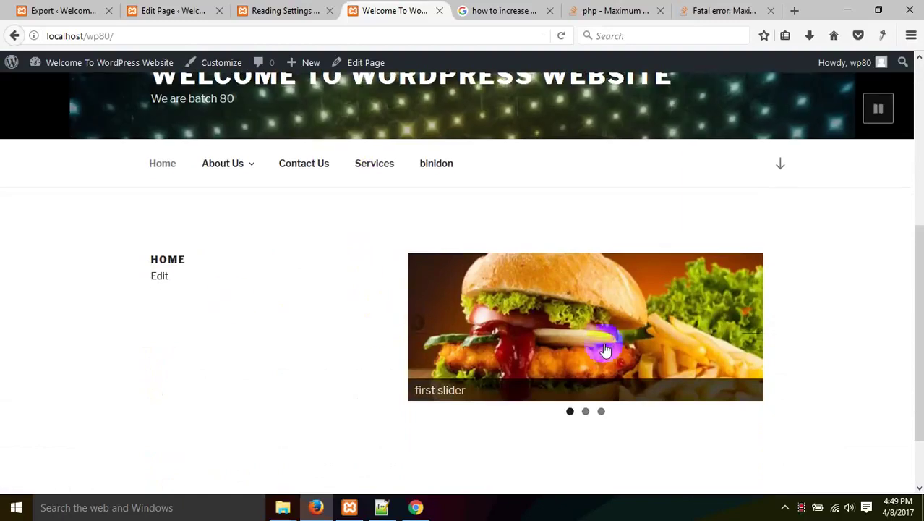
Highlight the HOME heading and select the site's full address in the address bar.
drag(90, 247, 206, 259)
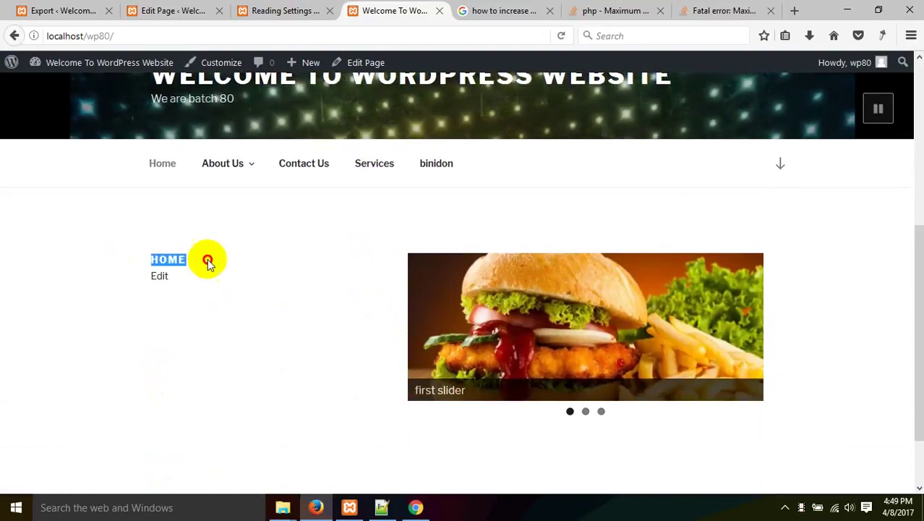
click(264, 260)
click(121, 40)
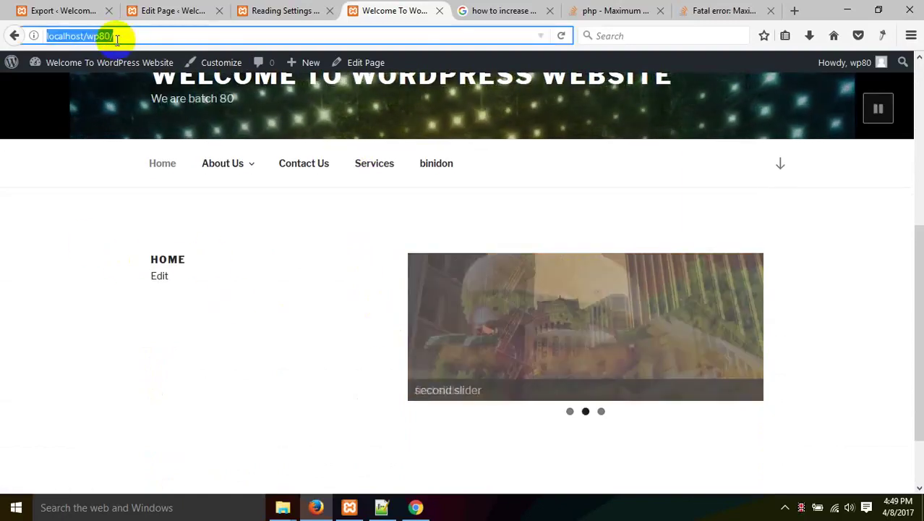
click(135, 35)
drag(136, 35, 22, 36)
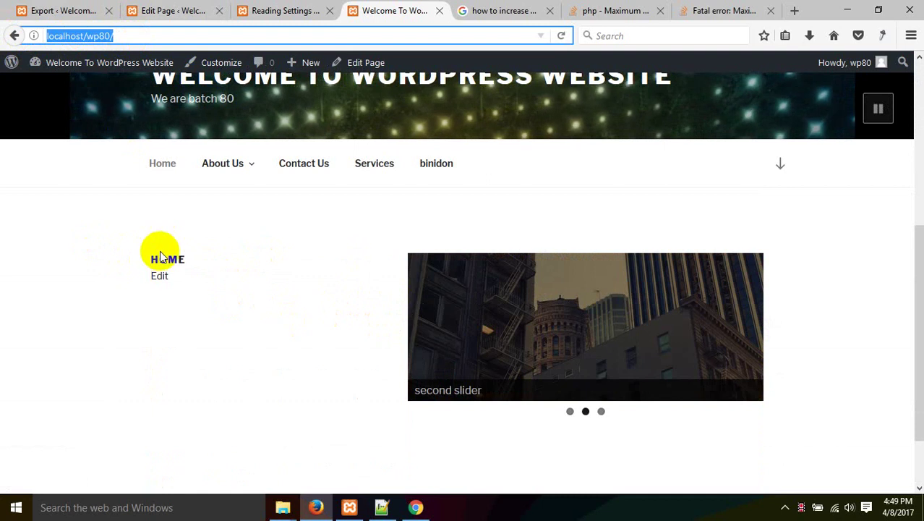
Compare the front page with Reading Settings, then go back to Reading Settings.
click(327, 4)
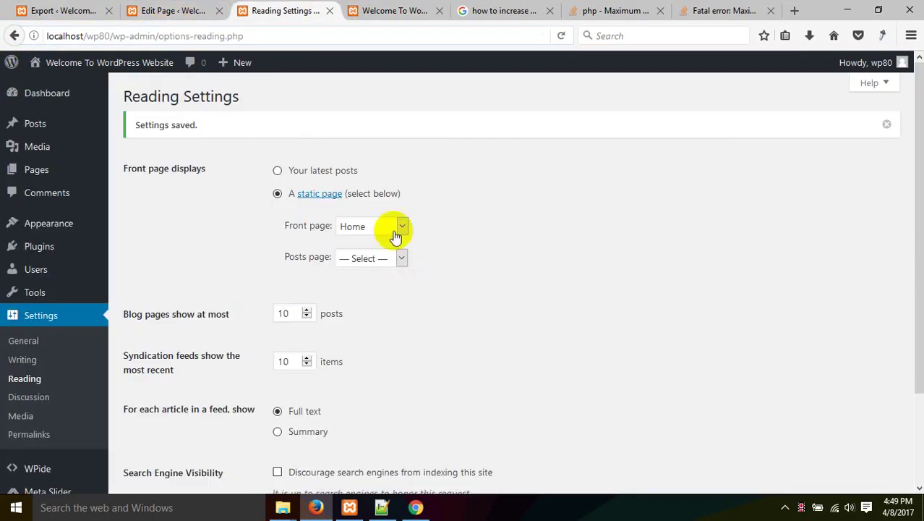
click(394, 10)
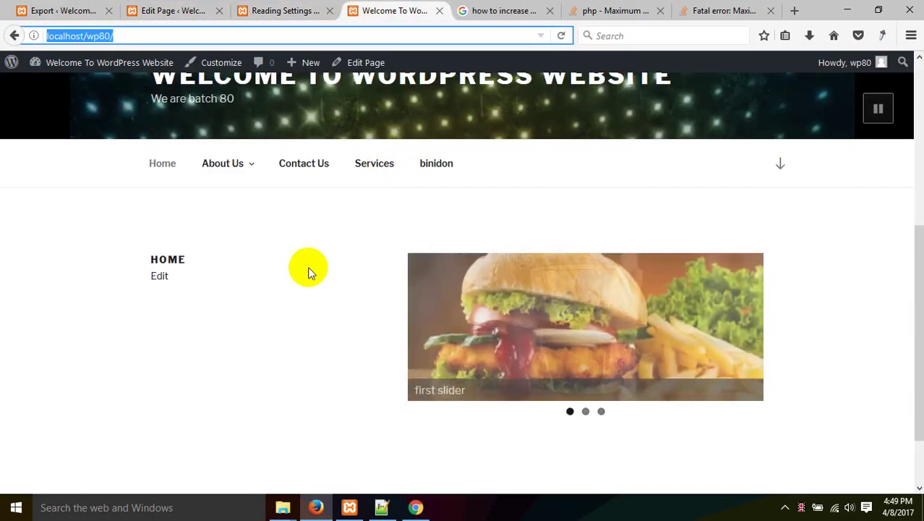
scroll(307, 269, down, 2)
scroll(301, 278, up, 5)
scroll(363, 332, down, 5)
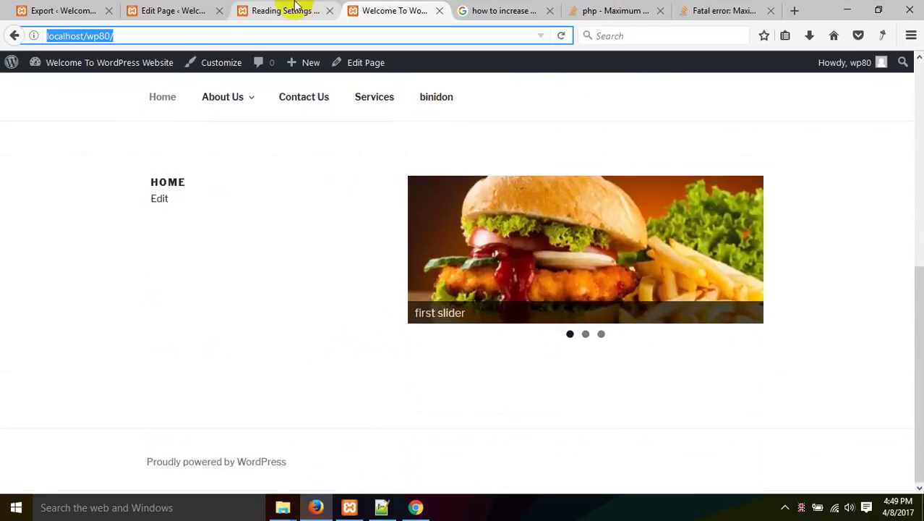
click(292, 9)
click(194, 10)
Set the Posts page to Blog alongside the Home front page and save Reading Settings.
click(284, 9)
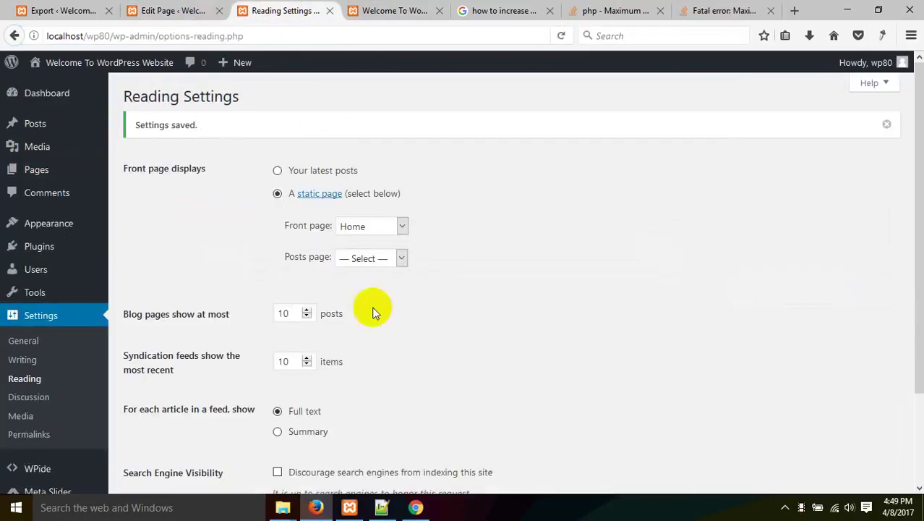
click(360, 258)
click(362, 303)
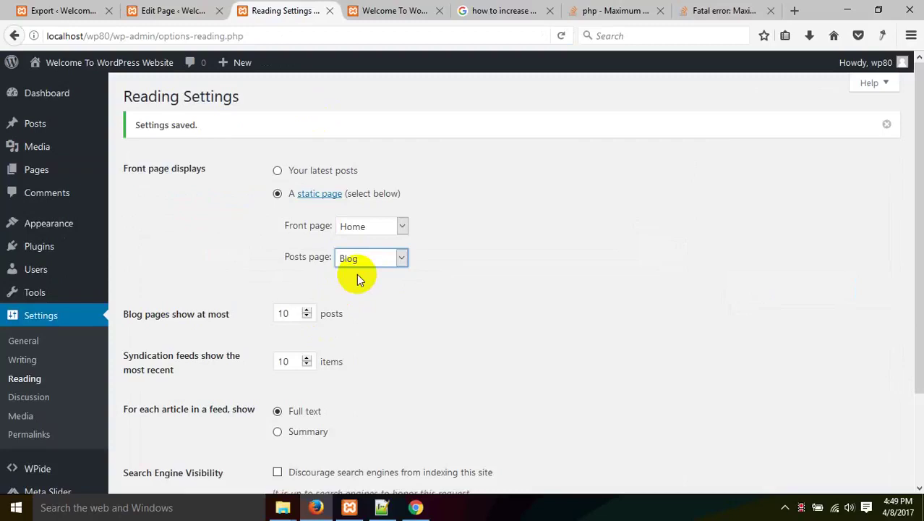
scroll(359, 279, down, 3)
click(174, 423)
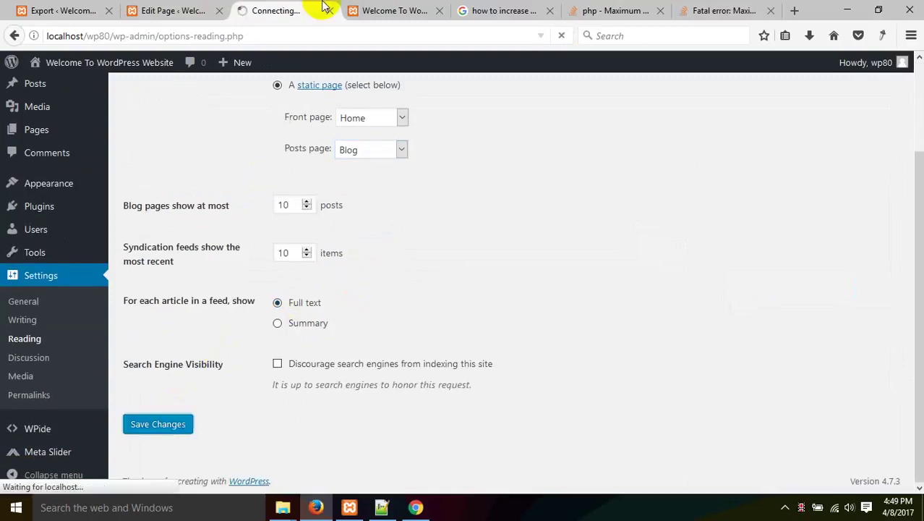
click(352, 9)
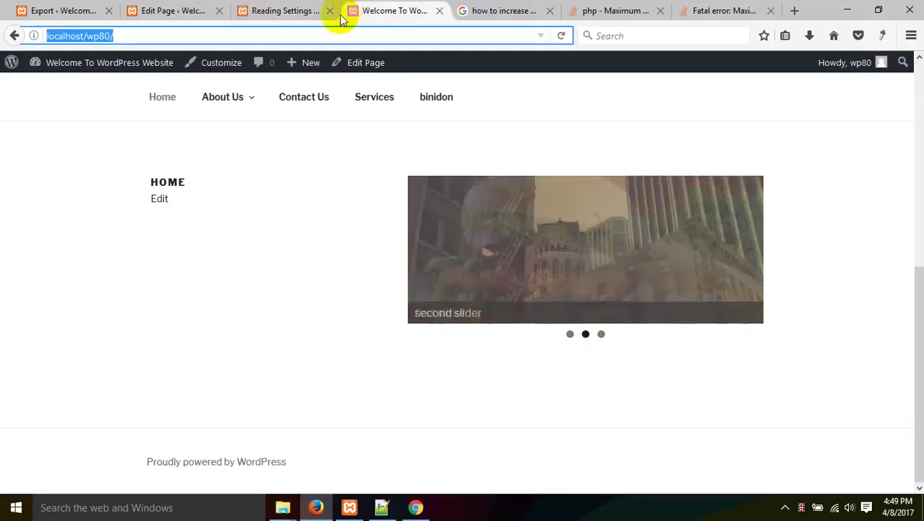
Add Blog to the amader menu between Services and binidon and save the menu.
click(266, 10)
key(ctrl+shift+Tab)
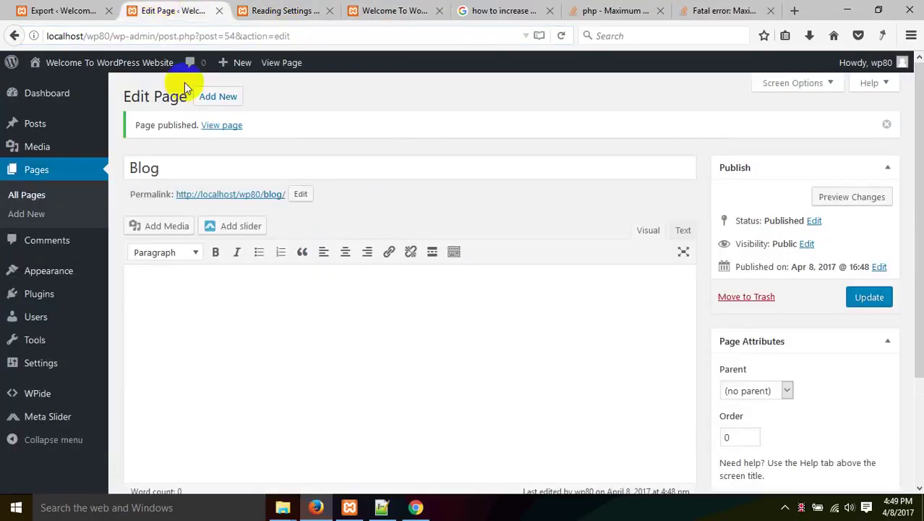
mouse_move(40, 363)
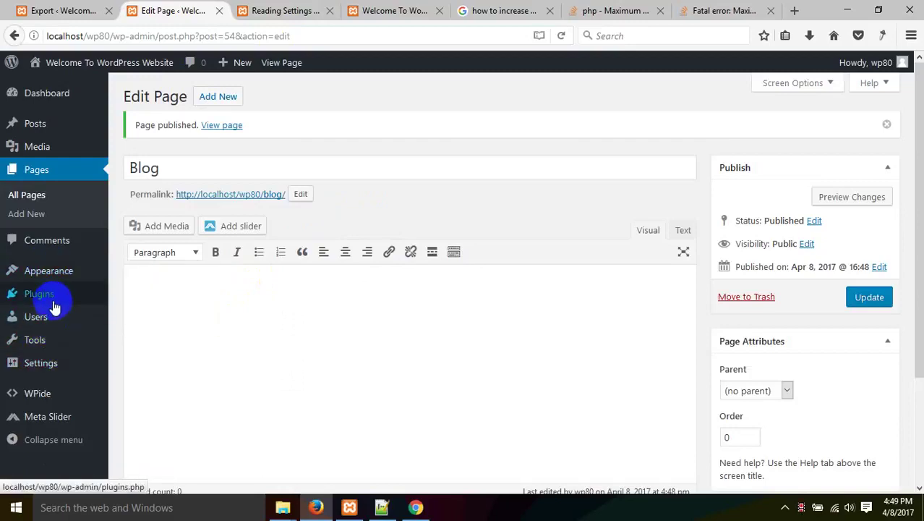
mouse_move(56, 279)
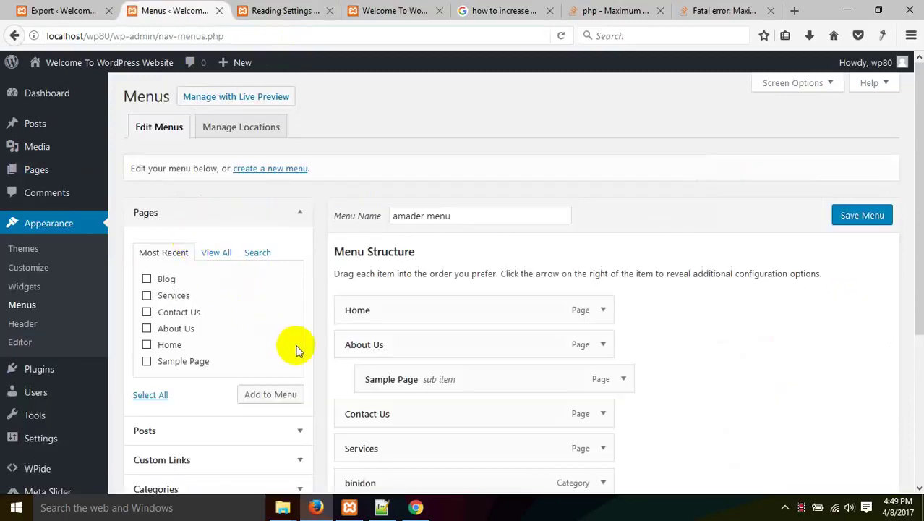
scroll(296, 351, down, 4)
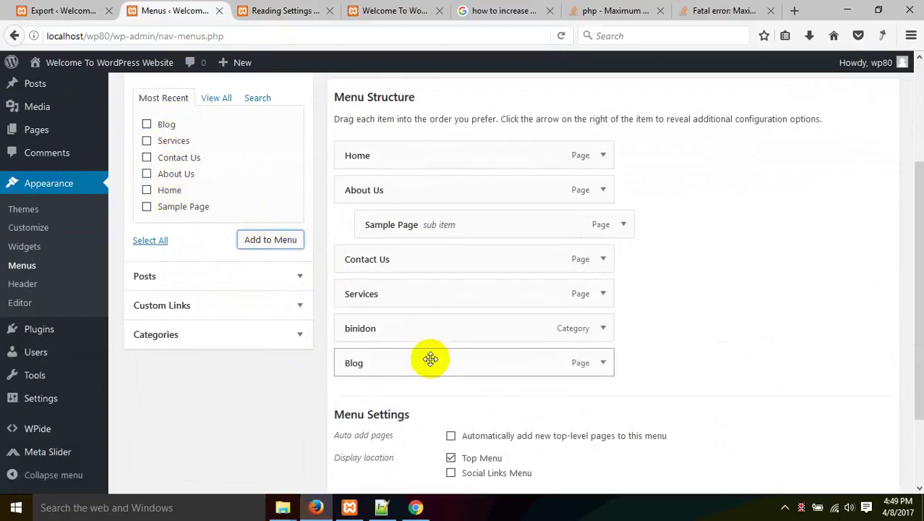
drag(429, 359, 340, 331)
scroll(665, 378, down, 3)
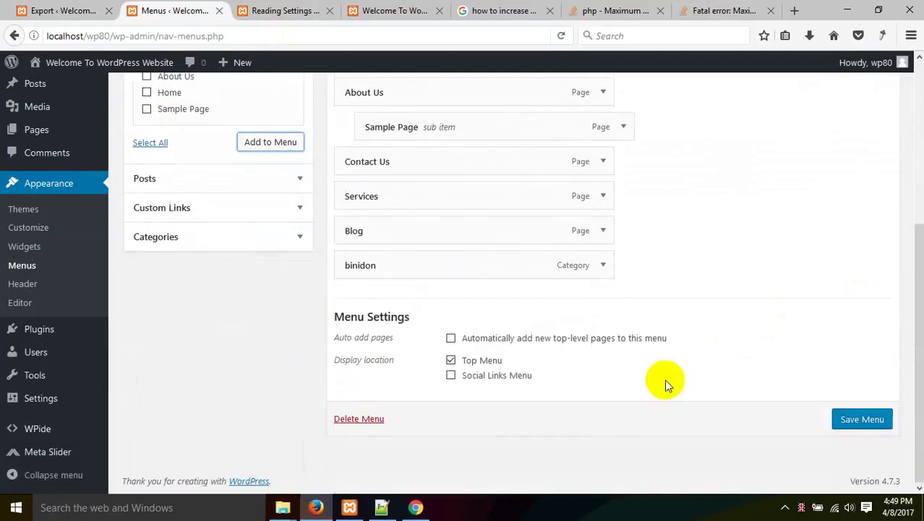
click(862, 419)
key(ctrl+Tab)
key(ctrl+Tab)
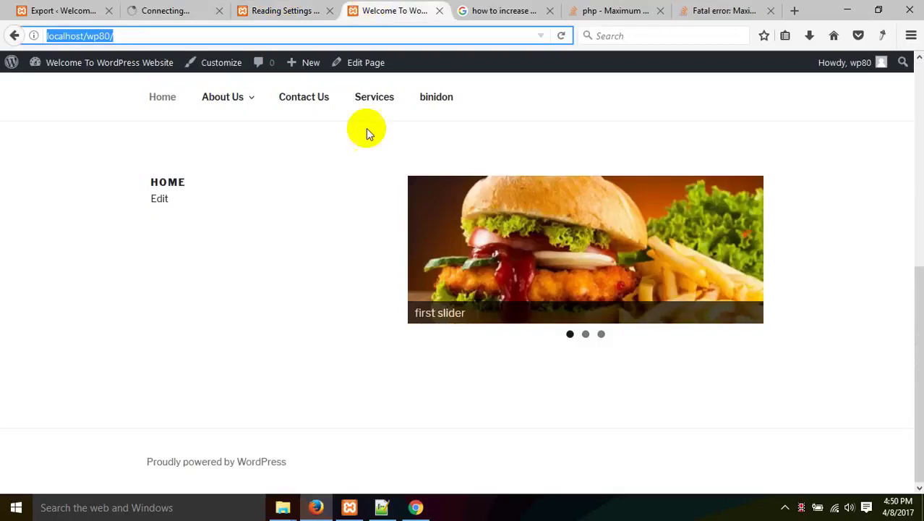
Reload the front page and confirm the new Blog menu link lists the posts.
right_click(205, 259)
click(285, 273)
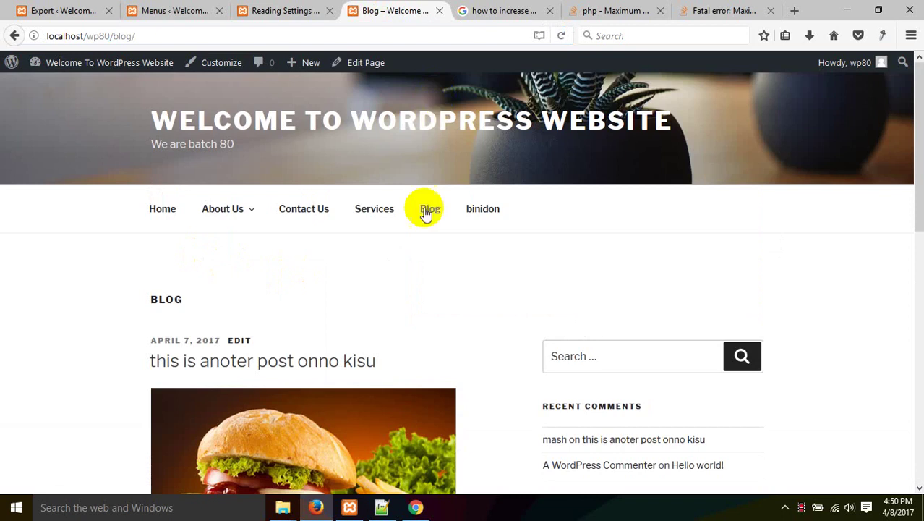
scroll(383, 231, down, 10)
scroll(388, 238, up, 10)
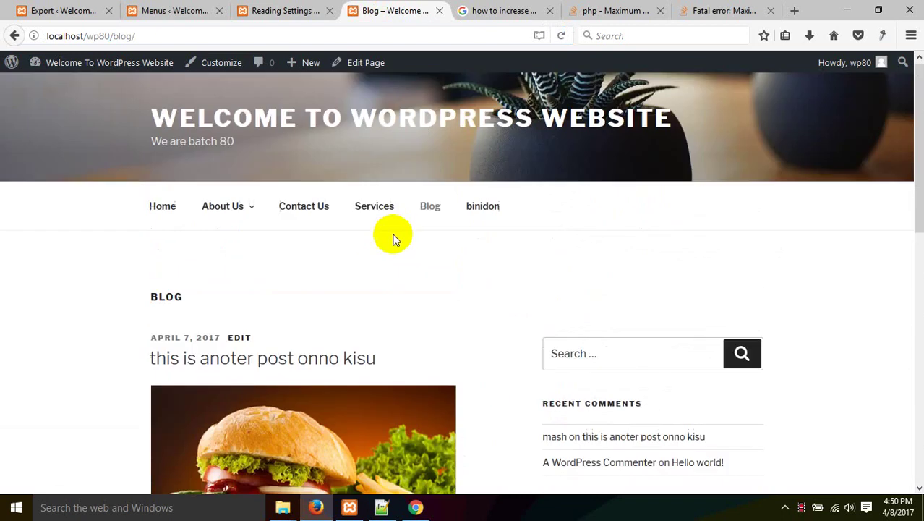
click(160, 210)
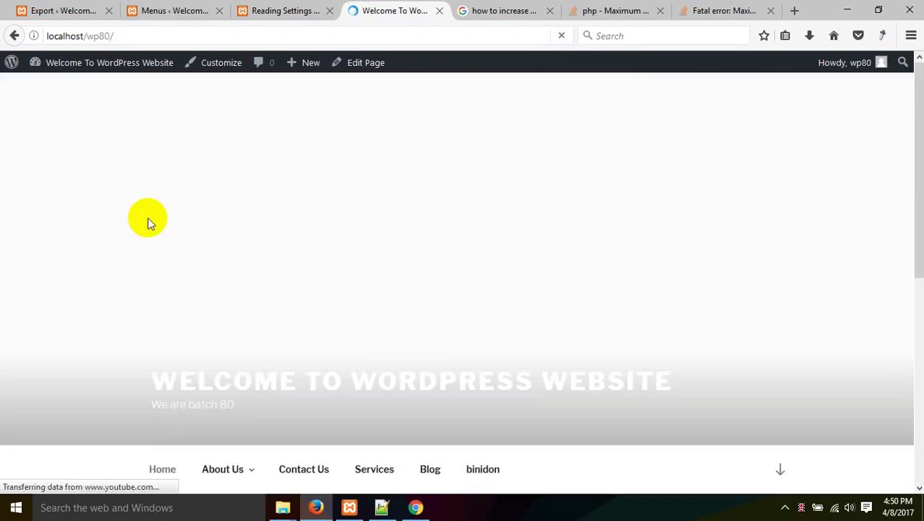
scroll(354, 286, down, 6)
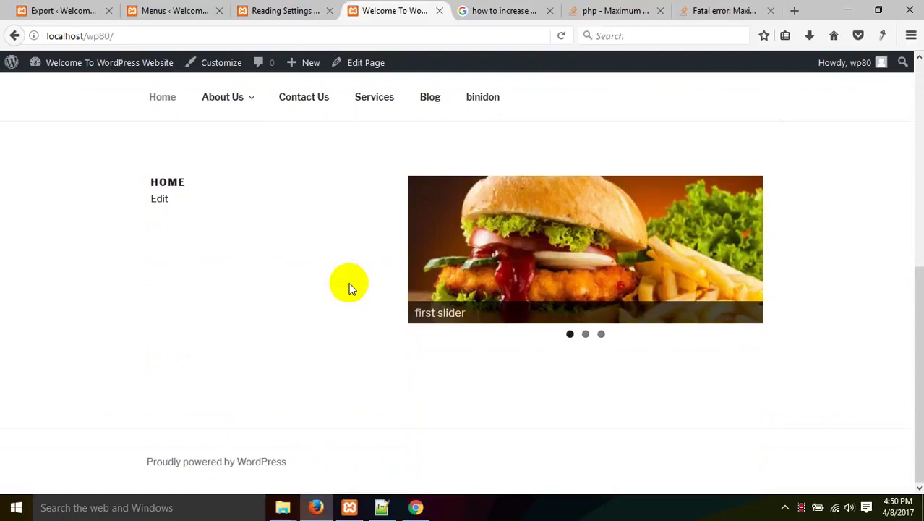
Click through the site page, then go back through the tabs to the Export admin page.
click(539, 237)
scroll(392, 248, down, 6)
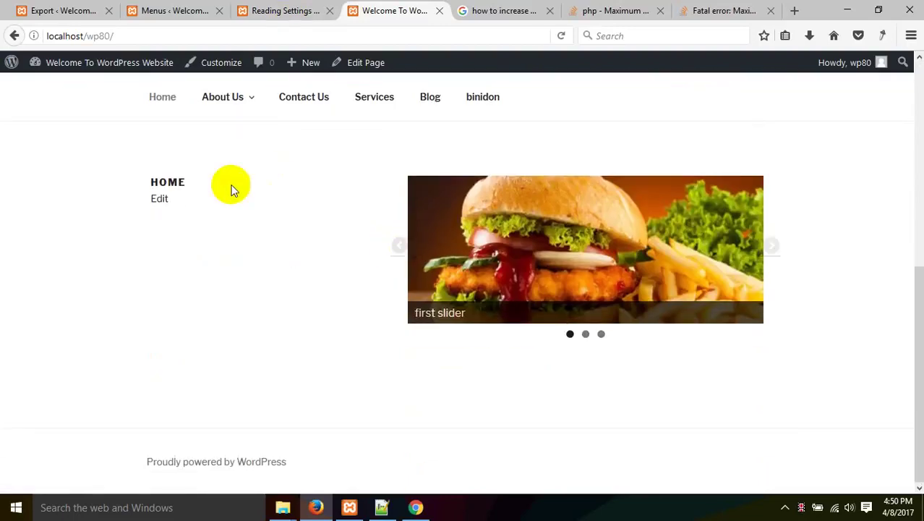
click(636, 367)
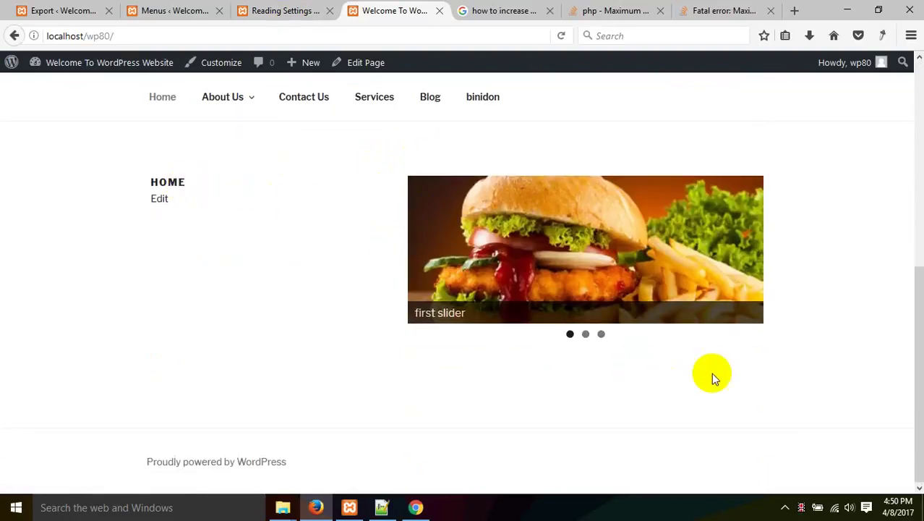
click(253, 8)
click(181, 8)
click(93, 9)
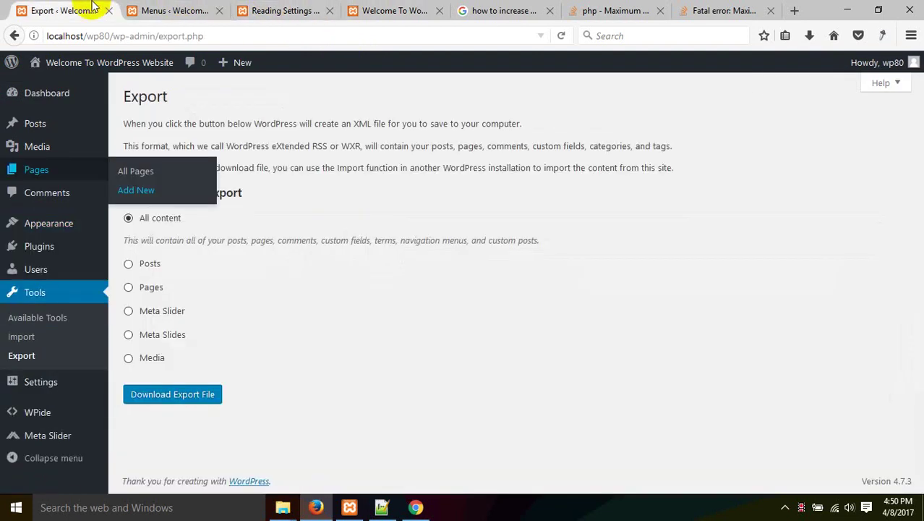
Open the Home page's editor in a new tab via the admin bar's Edit Page link.
click(282, 10)
click(391, 10)
scroll(346, 117, up, 6)
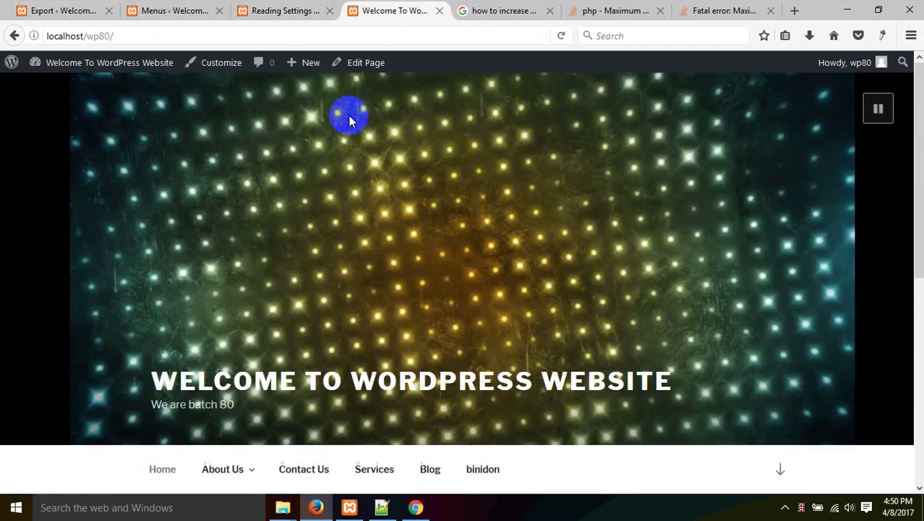
scroll(369, 70, down, 4)
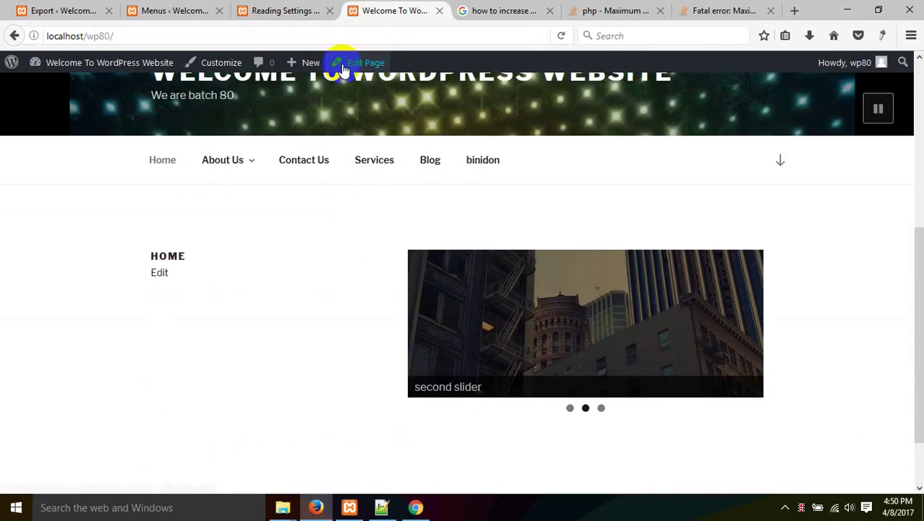
right_click(354, 64)
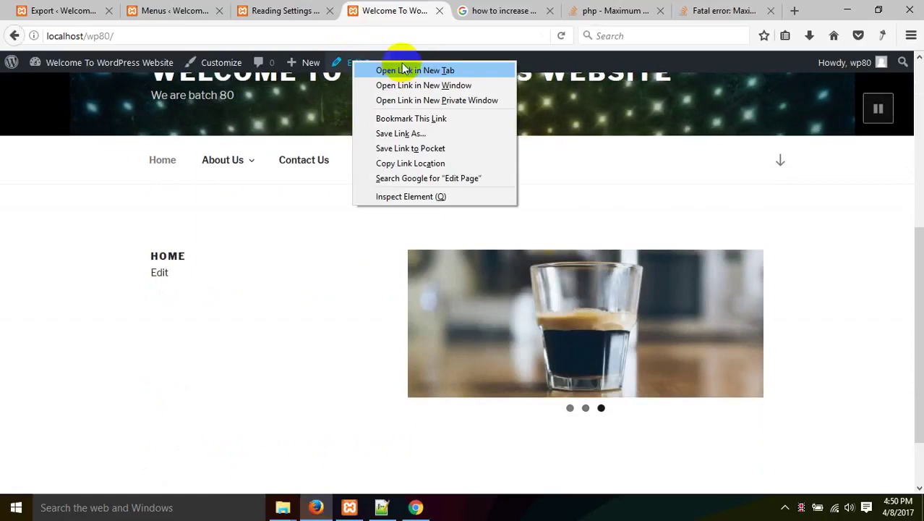
click(404, 71)
click(466, 10)
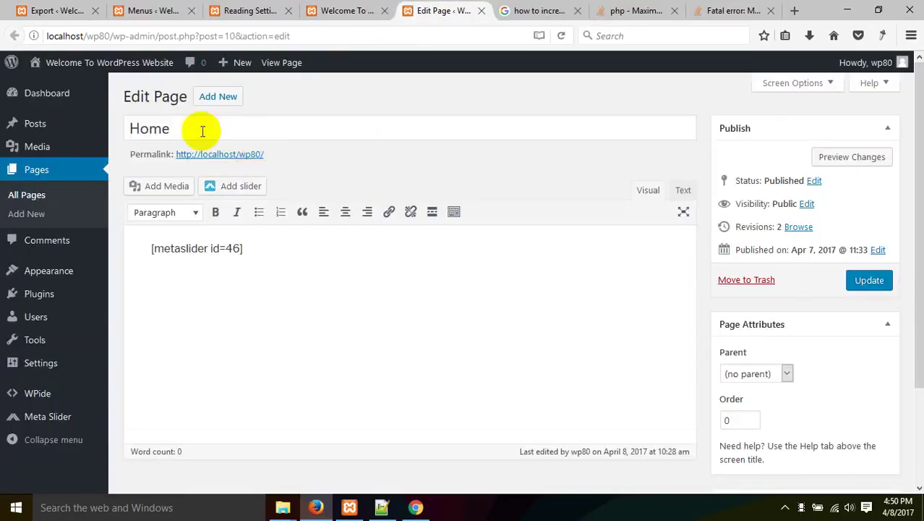
Select the [metaslider id=46] shortcode in the Home page content.
click(202, 127)
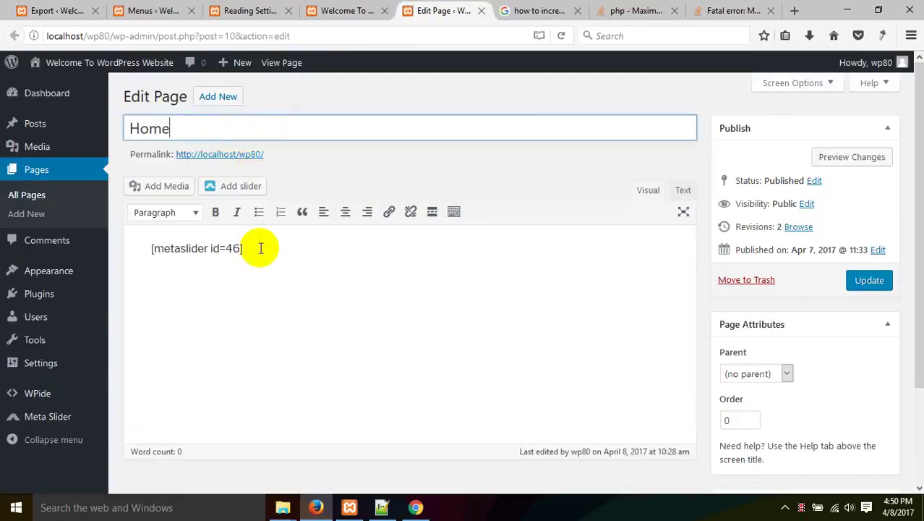
click(205, 238)
key(ctrl+a)
click(765, 9)
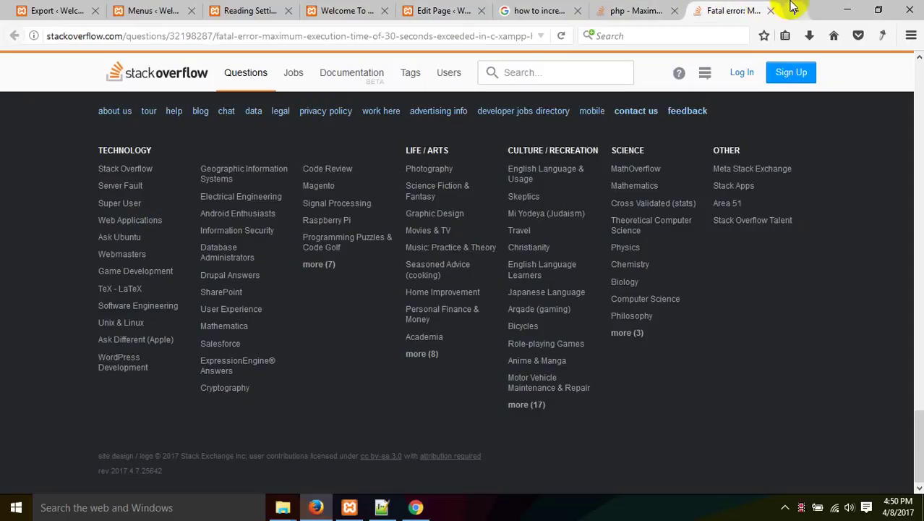
Open softtech-it.com in a new tab and copy its Bengali heading and paragraph.
click(794, 9)
text(so)
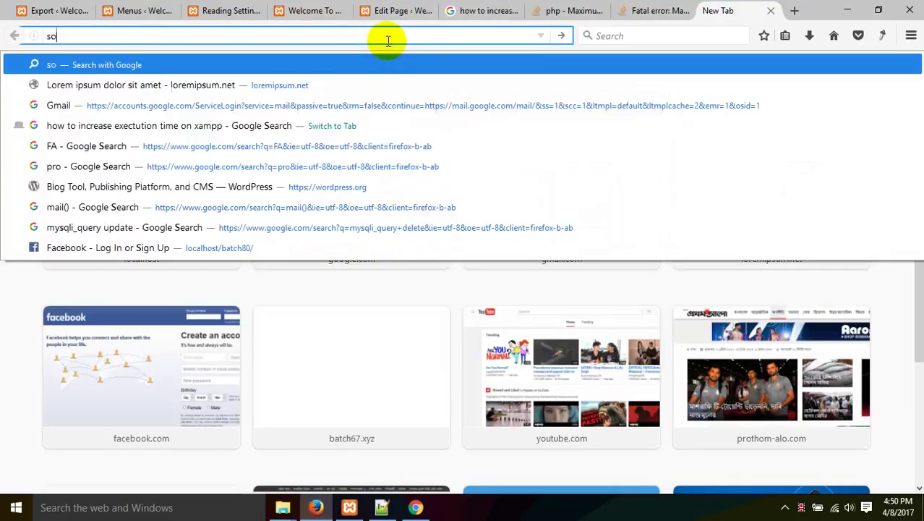
text(fttech)
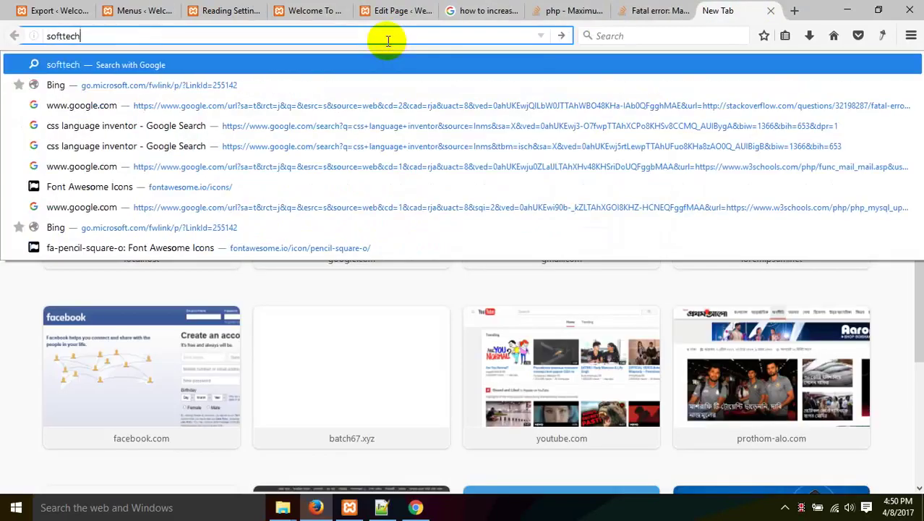
text(-it.com)
key(Return)
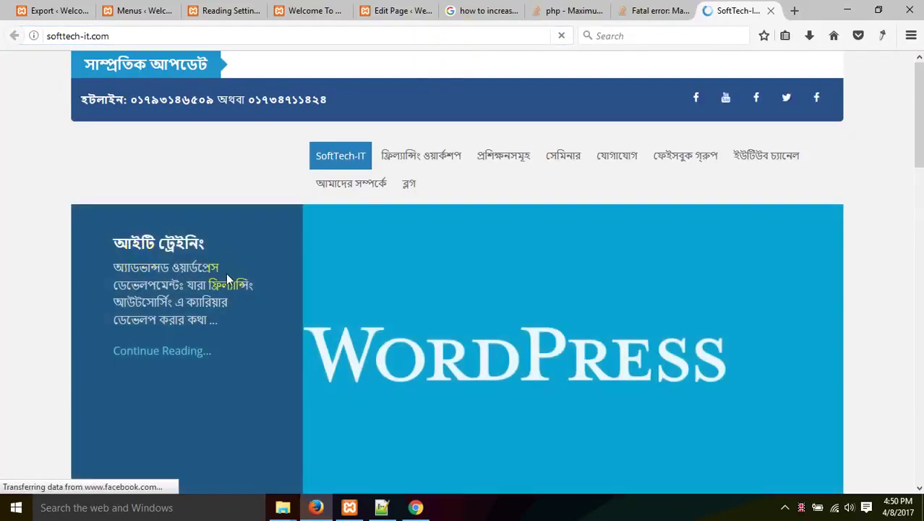
scroll(226, 272, down, 6)
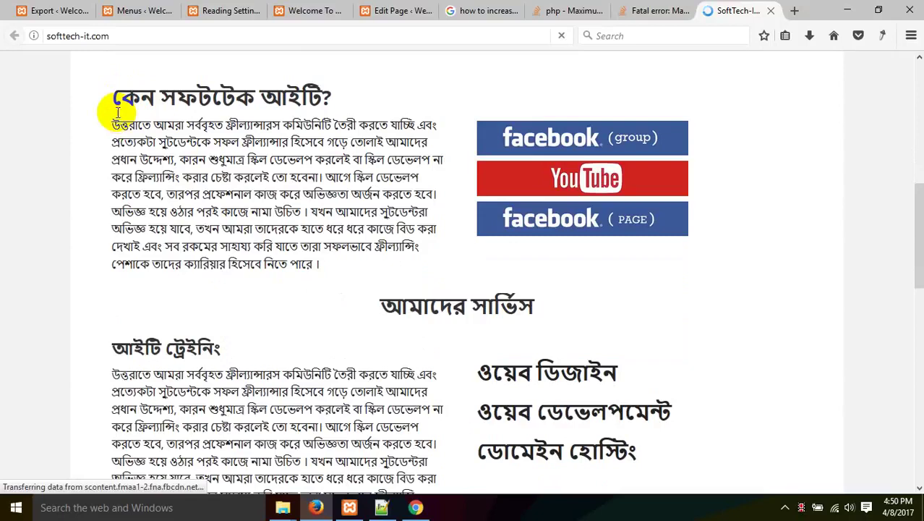
drag(115, 98, 322, 265)
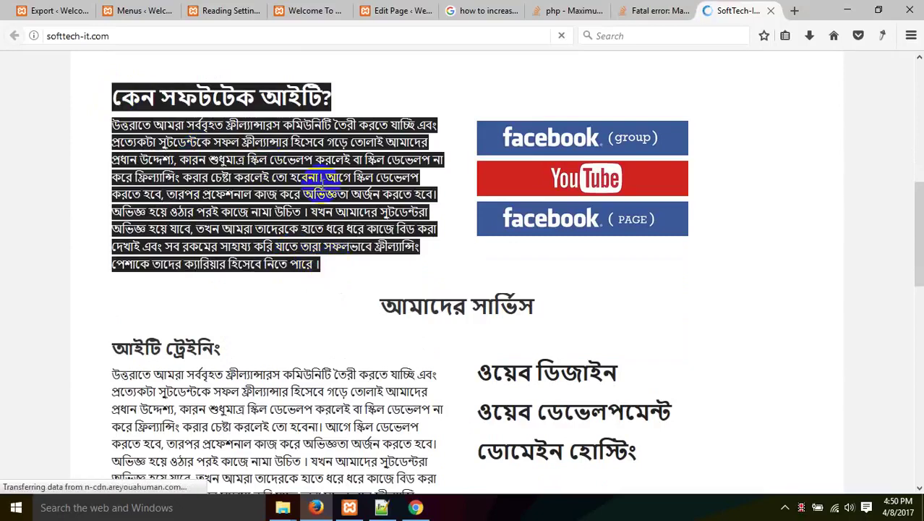
right_click(321, 159)
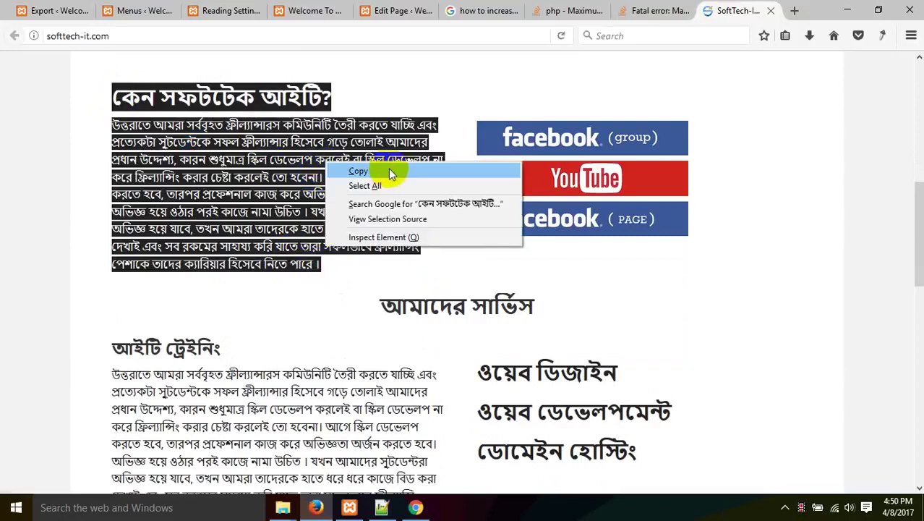
click(383, 170)
Paste the copied Bengali text over the slider shortcode in the Home page editor.
click(314, 10)
click(394, 10)
drag(310, 264, 87, 245)
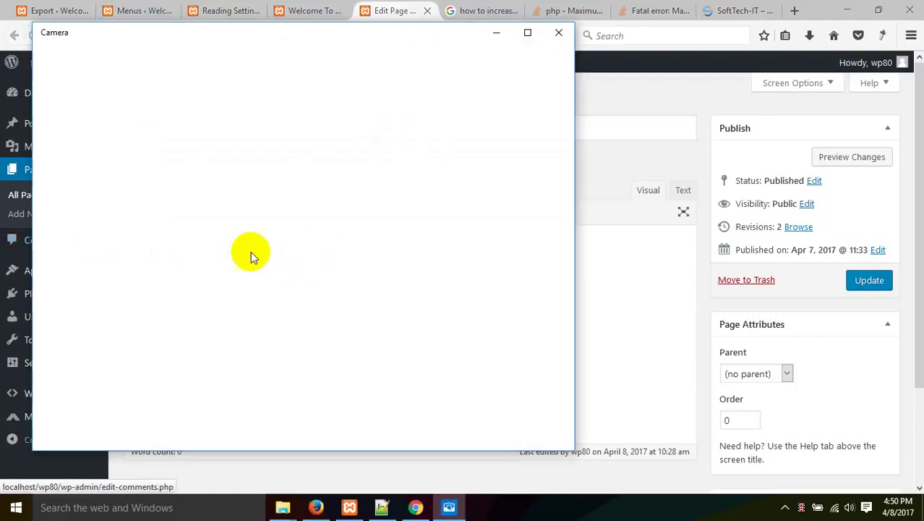
click(558, 33)
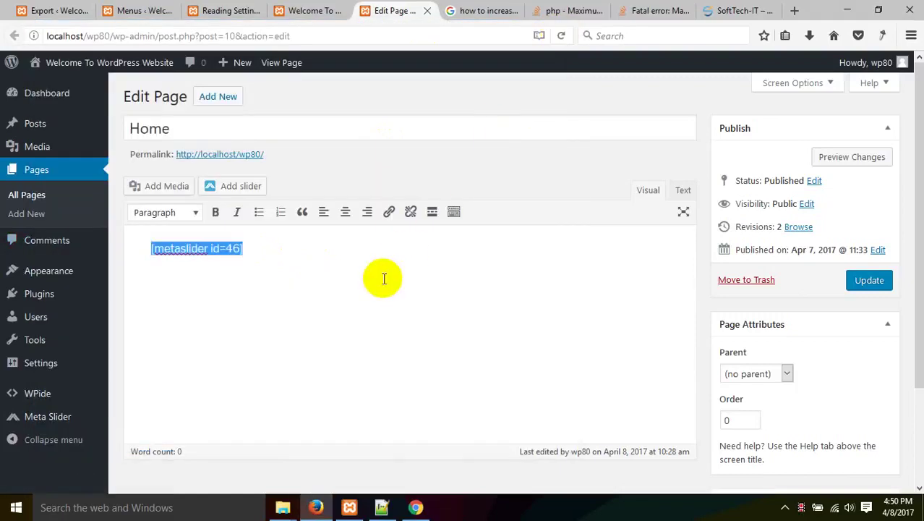
key(ctrl+v)
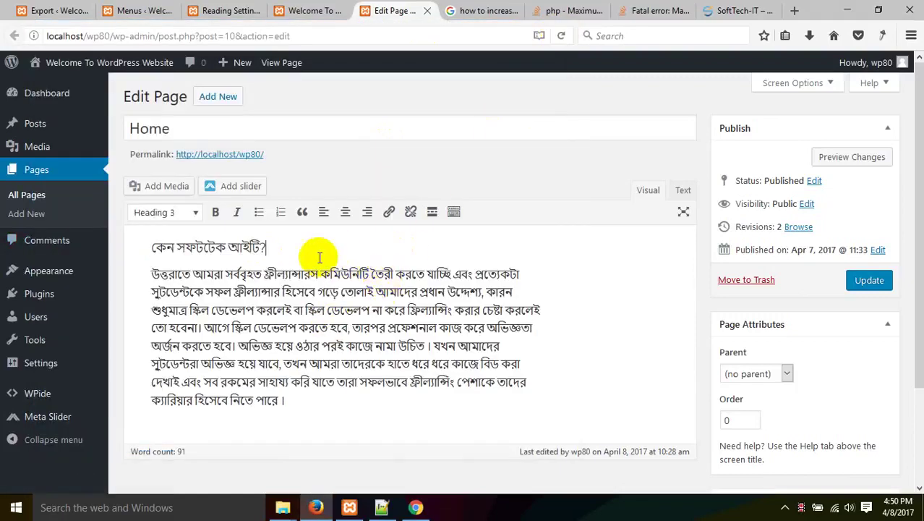
Update the Home page with its new Bengali content.
click(869, 282)
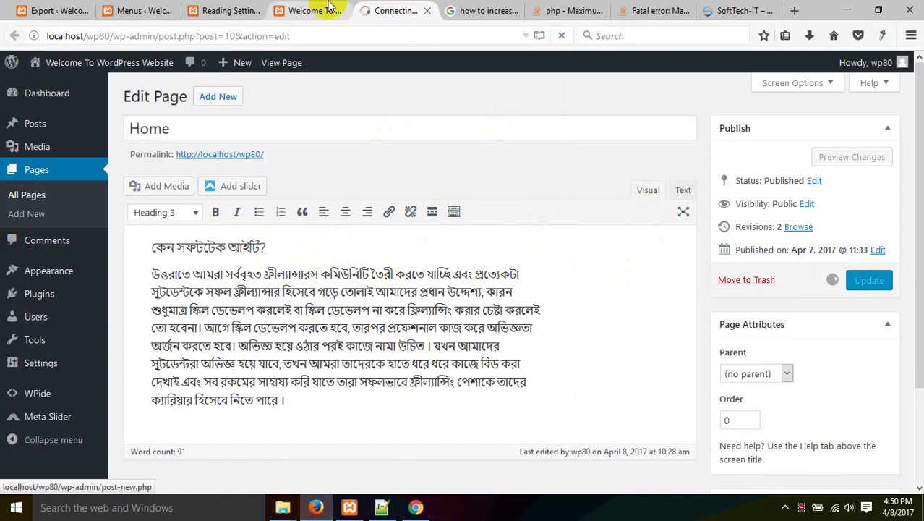
click(487, 10)
click(409, 10)
click(566, 11)
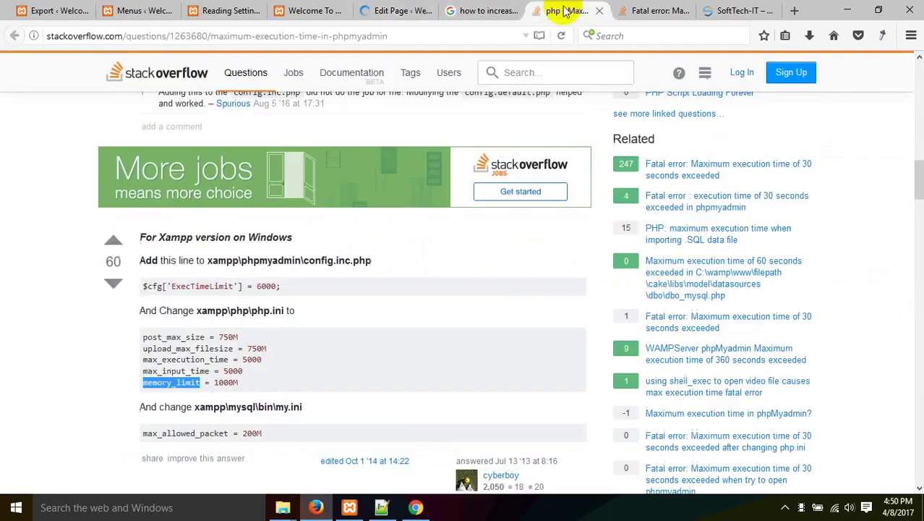
click(405, 10)
Reload the live home page to confirm the Bengali text appears.
click(322, 10)
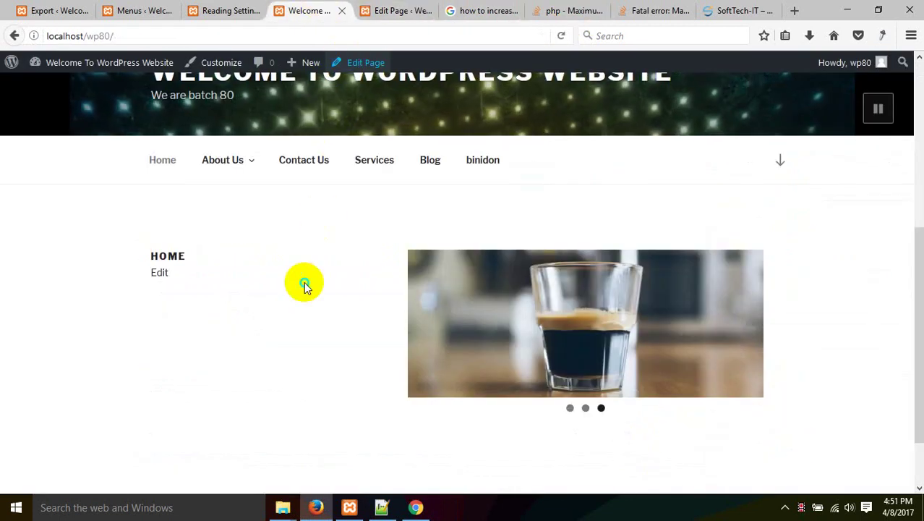
right_click(303, 282)
click(384, 292)
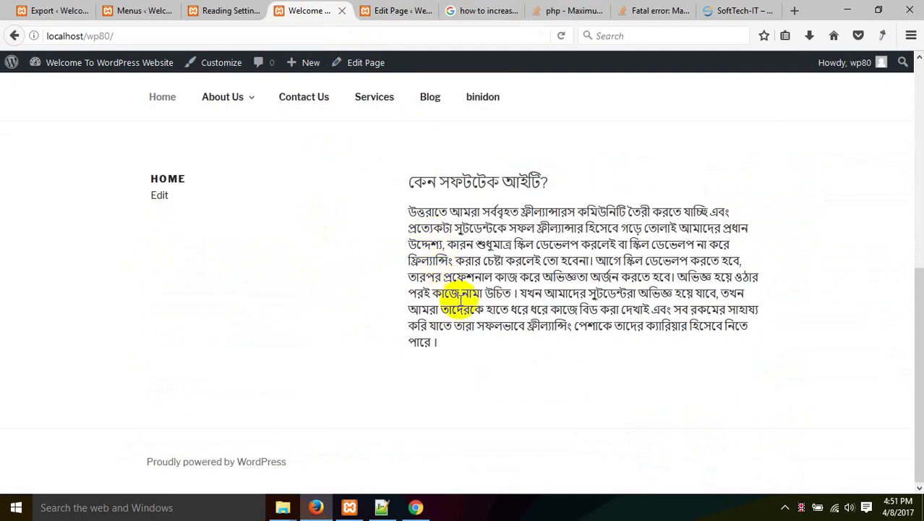
scroll(409, 302, up, 8)
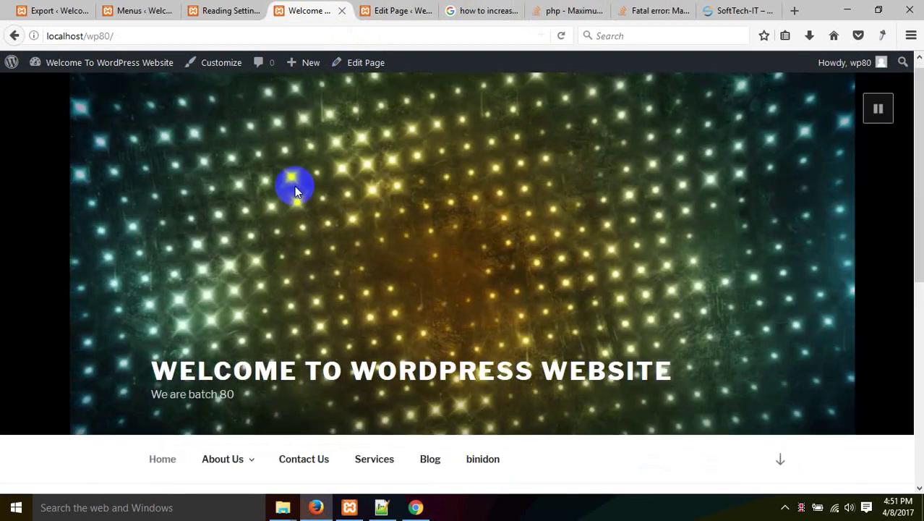
scroll(295, 186, down, 8)
Close the Menus, Reading Settings, live site, Home editor and Google results tabs.
click(379, 8)
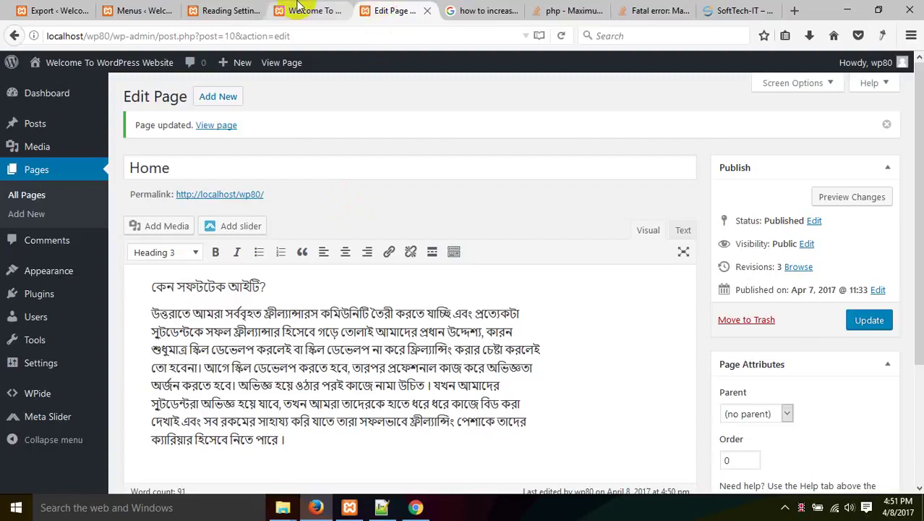
click(230, 11)
click(394, 9)
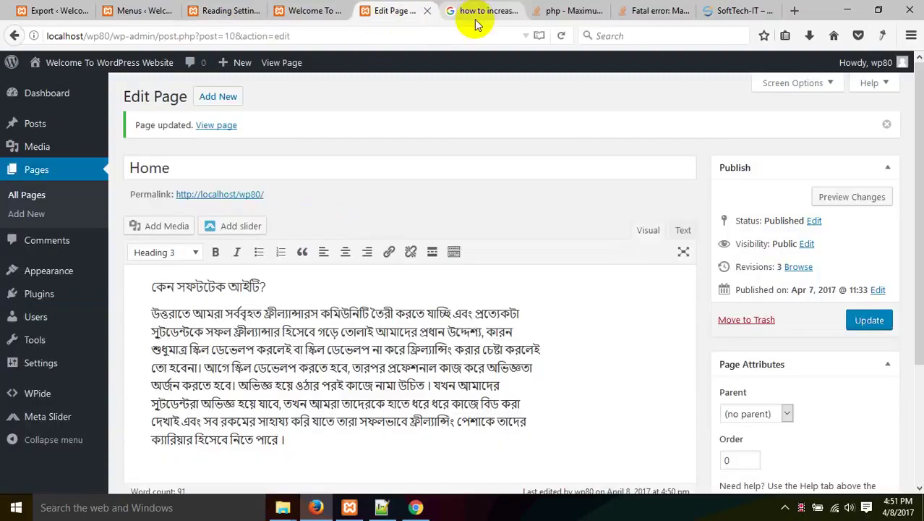
click(202, 8)
click(161, 7)
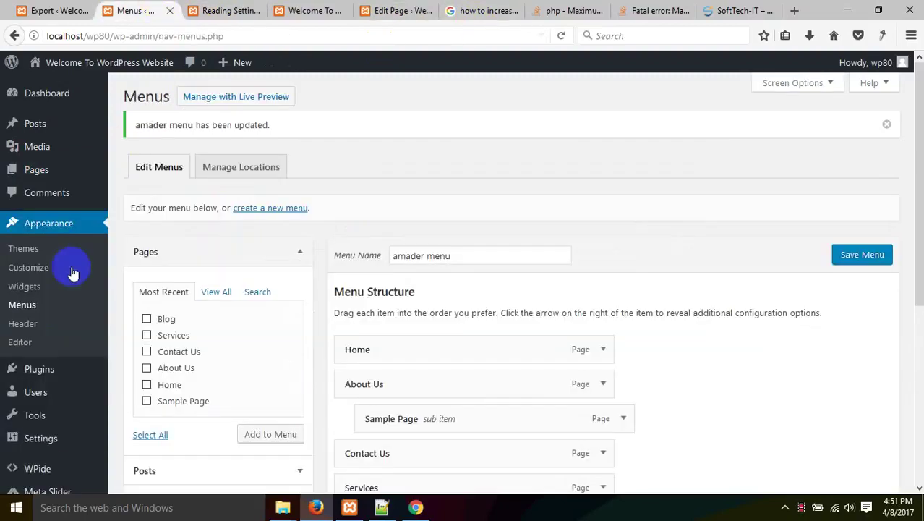
click(171, 11)
click(171, 10)
click(171, 11)
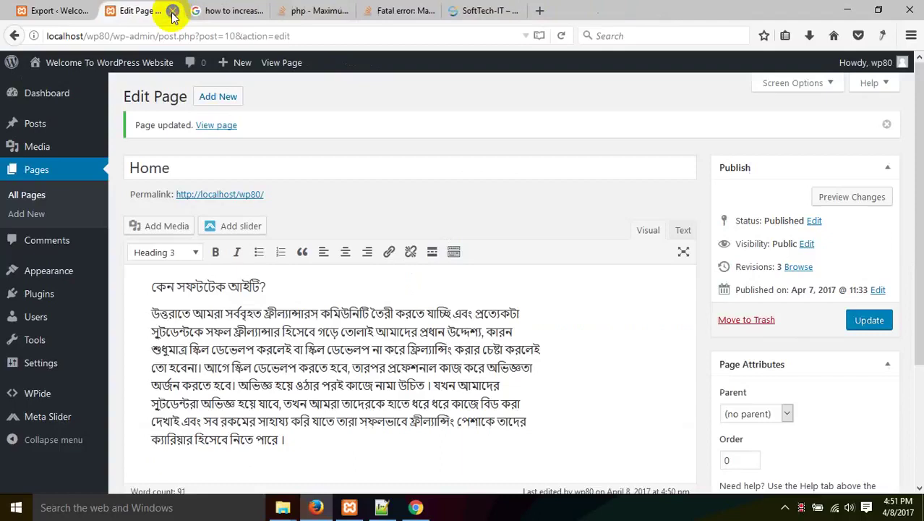
click(171, 11)
click(171, 11)
Close the Stack Overflow and softtech-it.com tabs and head to Settings > Reading.
click(171, 11)
click(171, 11)
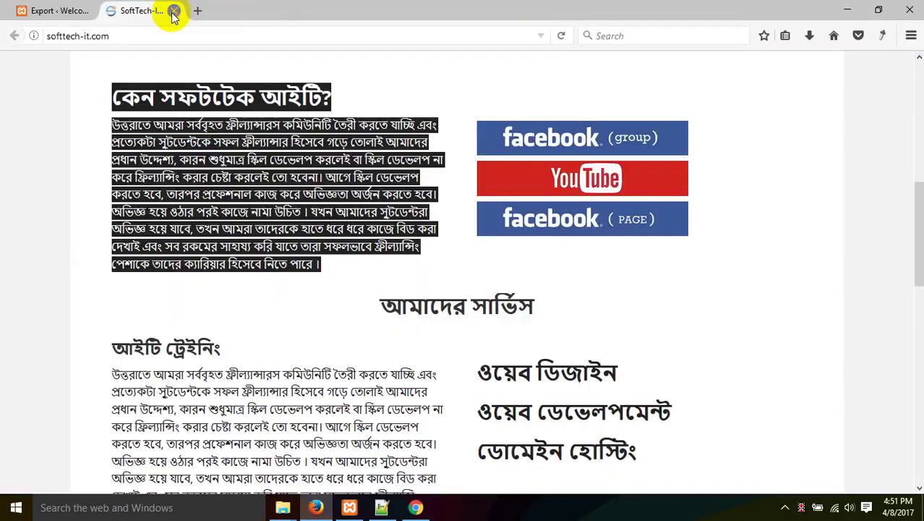
click(171, 11)
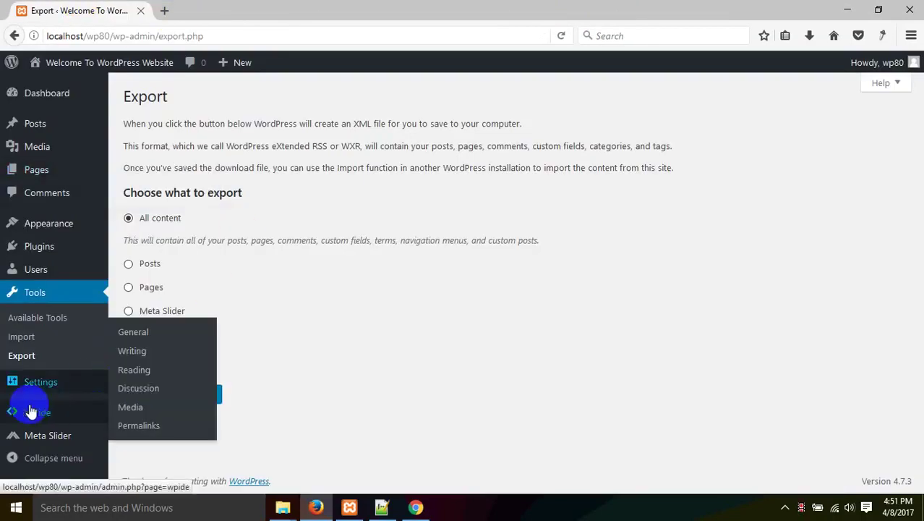
mouse_move(92, 389)
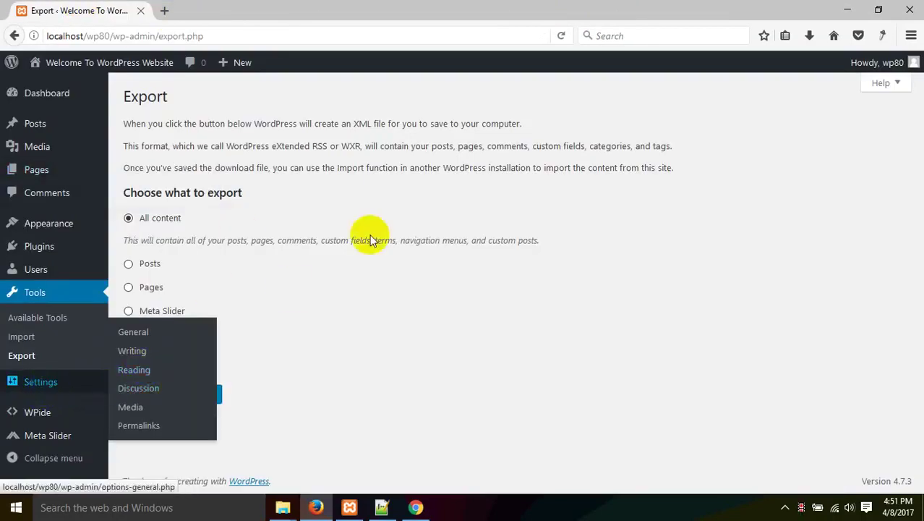
mouse_move(34, 389)
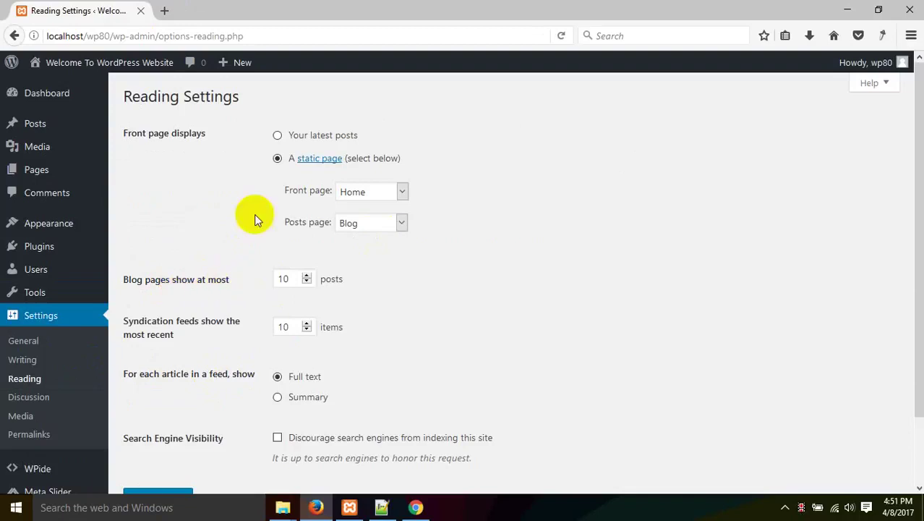
Open the live site in a new tab and go to its Blog page.
mouse_move(87, 63)
right_click(58, 84)
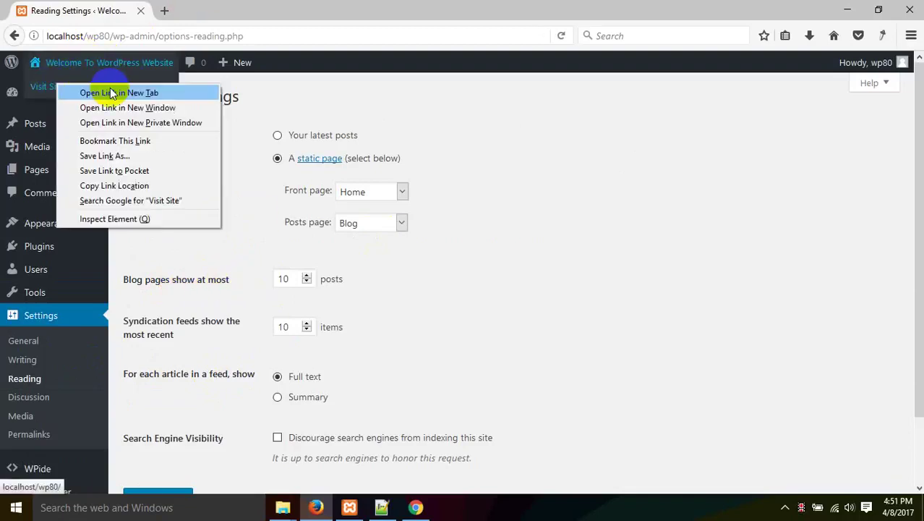
click(83, 91)
click(219, 7)
scroll(383, 307, down, 5)
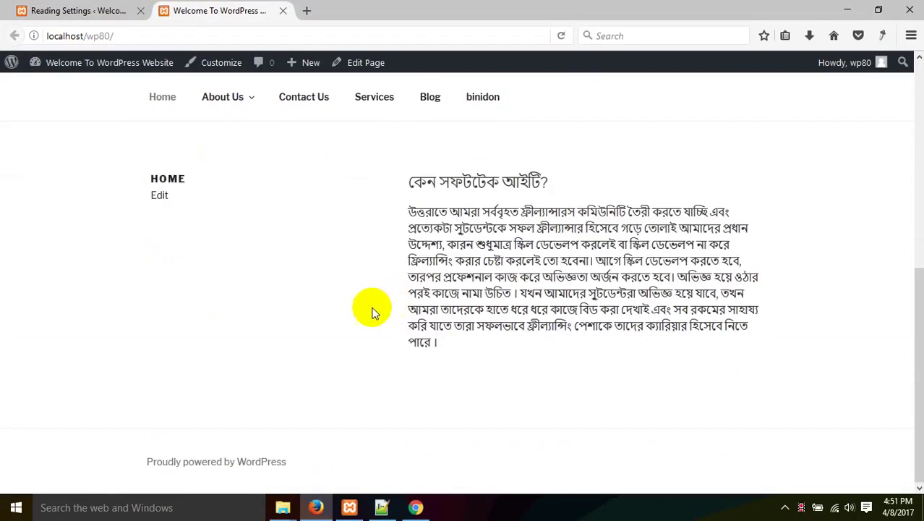
scroll(343, 241, up, 2)
click(430, 157)
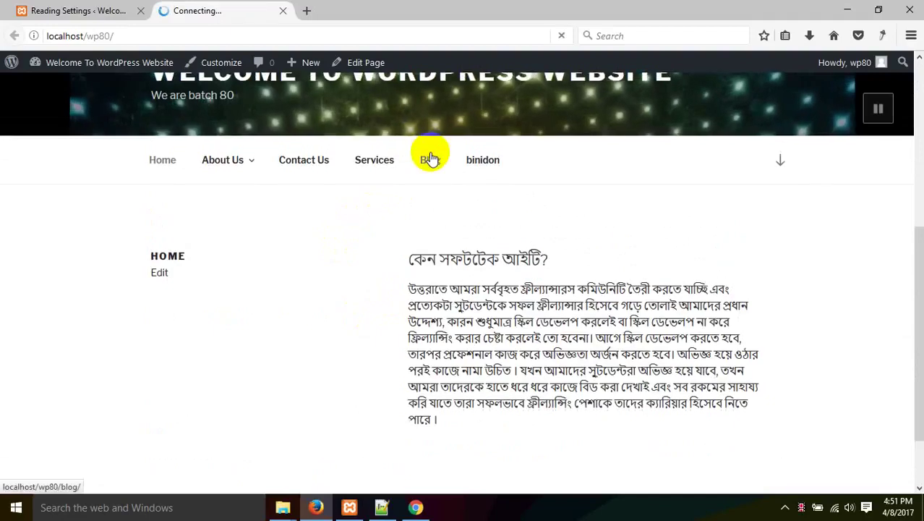
scroll(487, 303, down, 10)
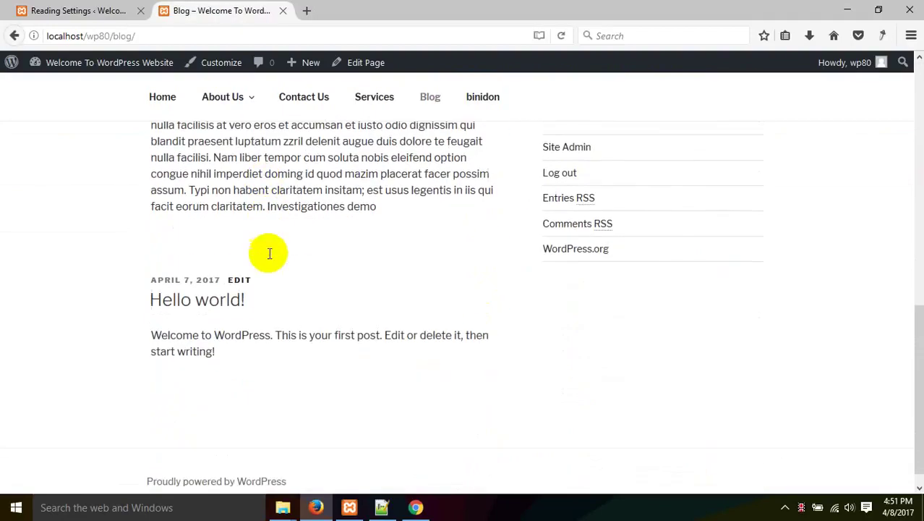
Set blog pages to show at most 1 post, save, and reload Blog to check.
click(78, 10)
double_click(283, 281)
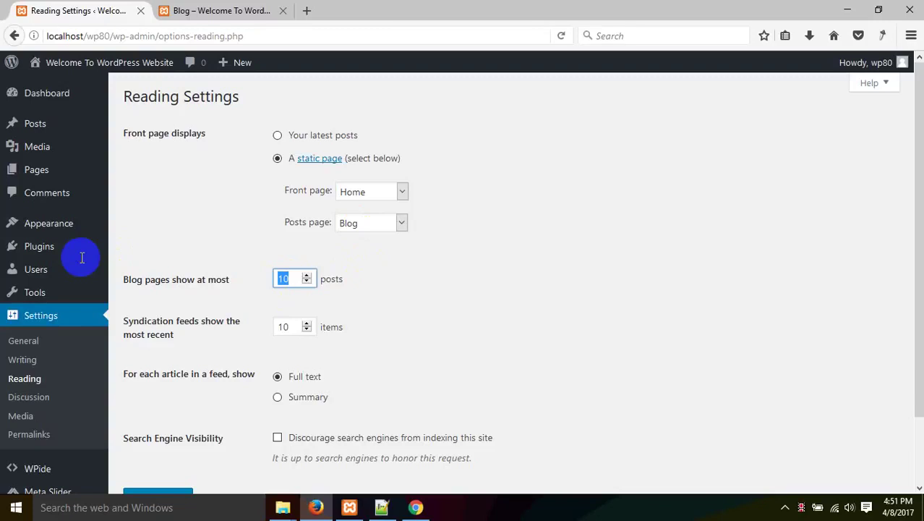
text(1)
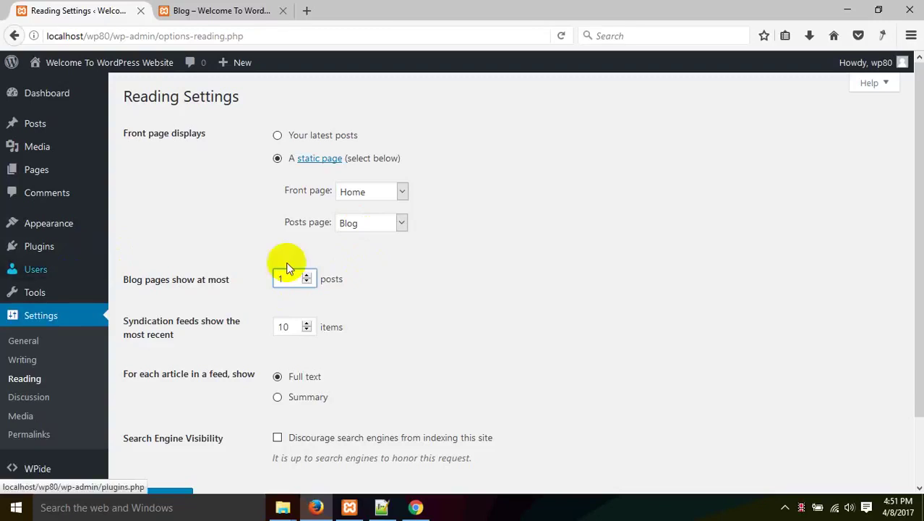
scroll(292, 393, down, 3)
click(159, 425)
click(242, 9)
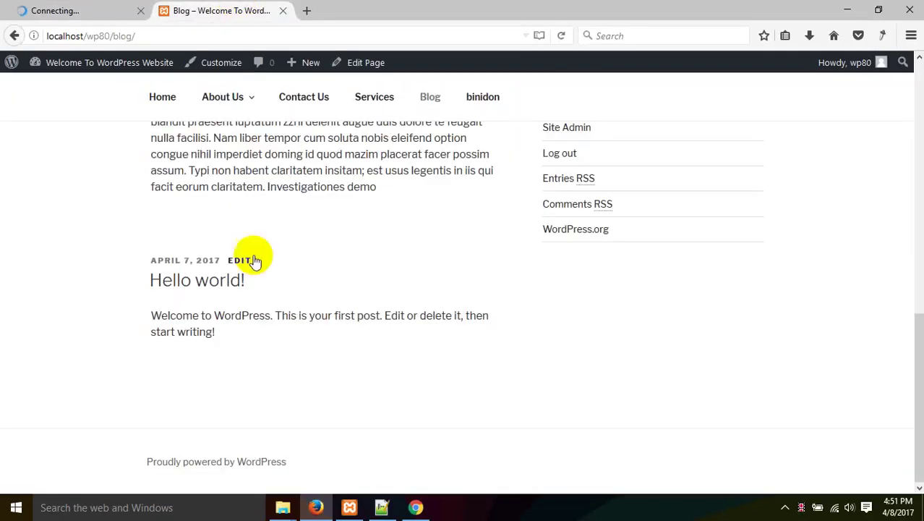
scroll(67, 247, up, 3)
right_click(67, 247)
click(149, 260)
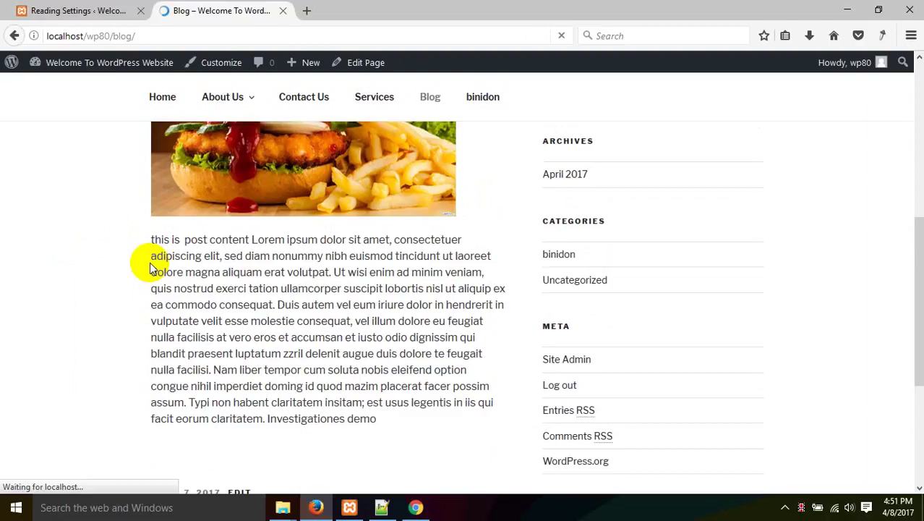
scroll(149, 261, down, 3)
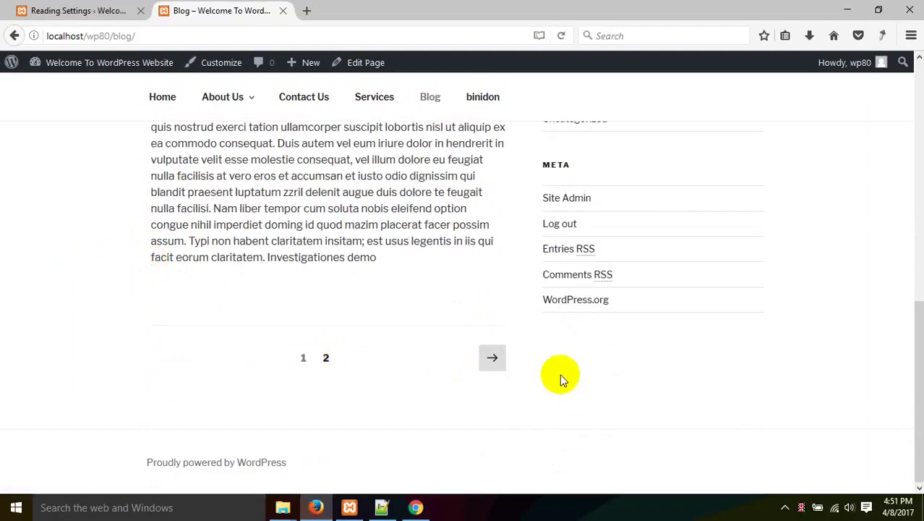
scroll(559, 374, up, 15)
Change the blog posts-per-page limit to 6 and save the Reading Settings.
click(18, 11)
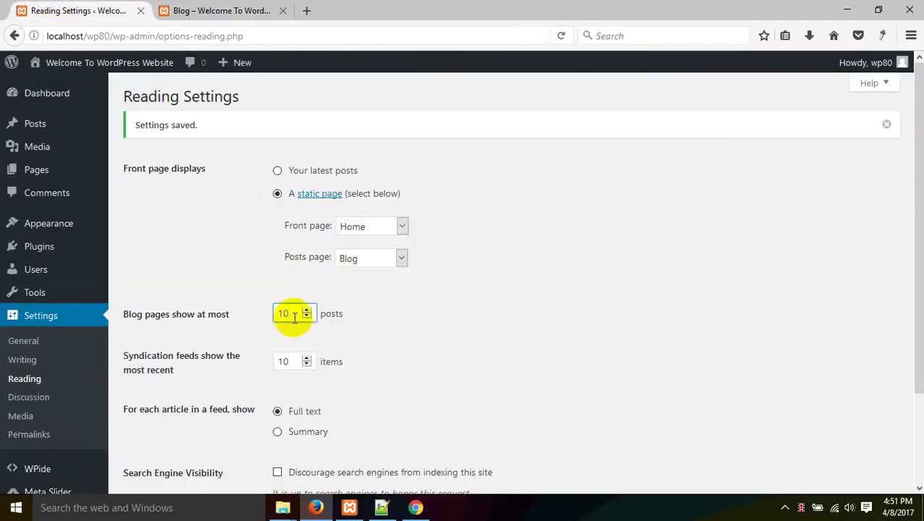
text(6)
scroll(351, 437, down, 3)
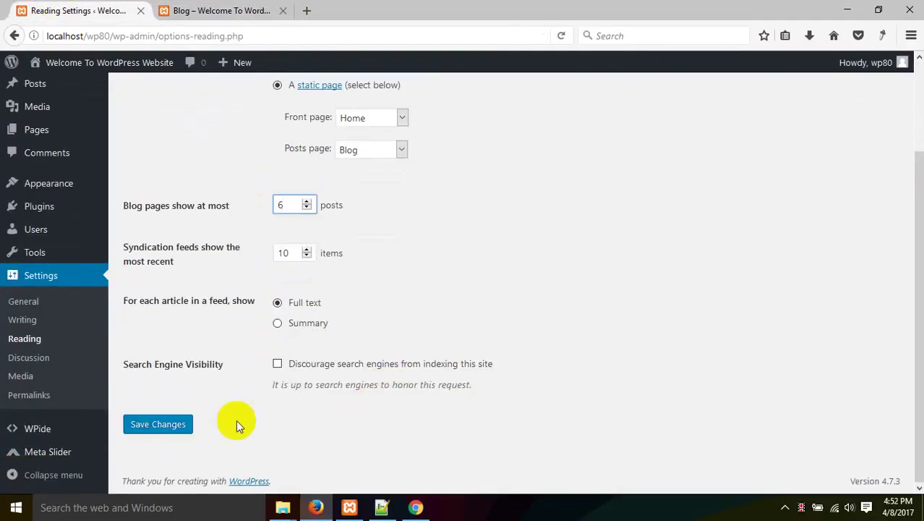
click(152, 430)
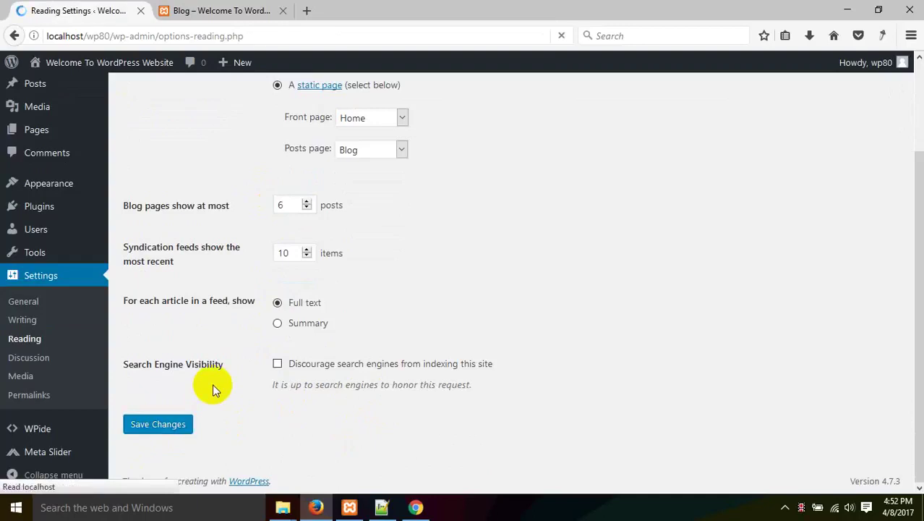
click(29, 366)
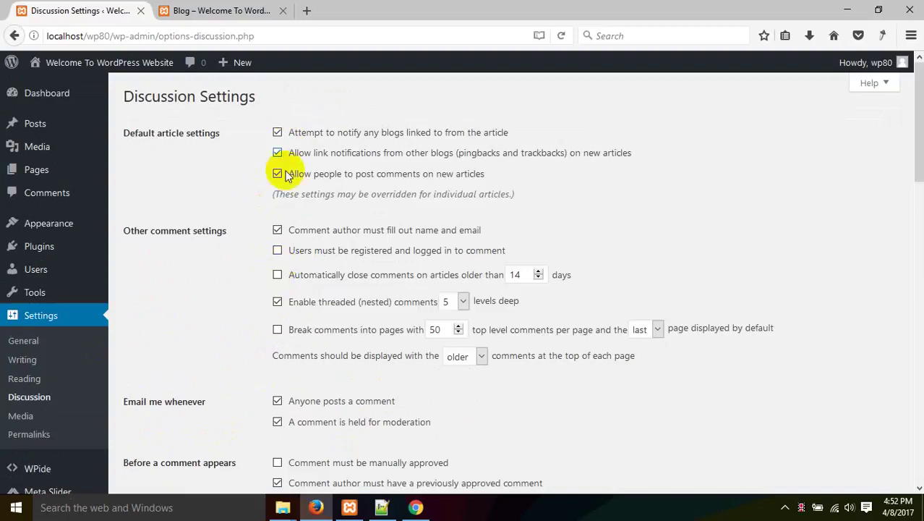
Review the Discussion options and Default Avatar list, then save the discussion settings.
scroll(265, 312, down, 3)
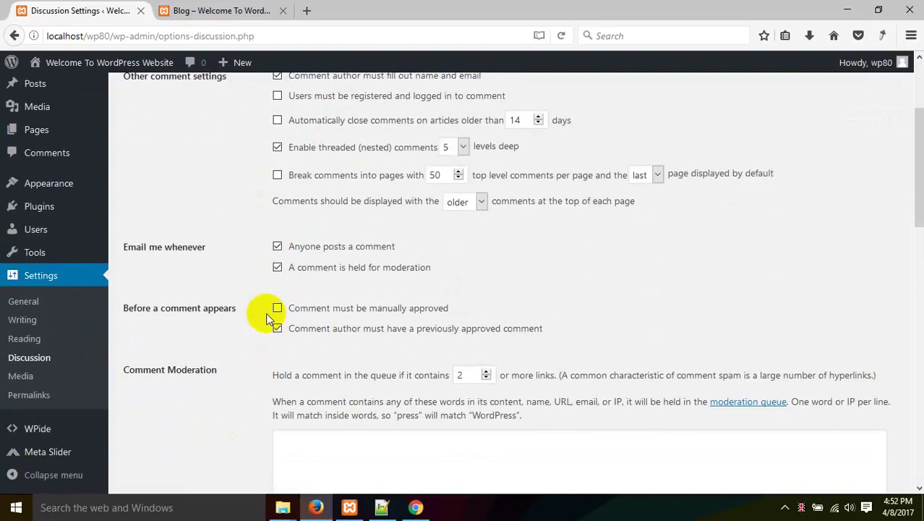
scroll(265, 312, up, 3)
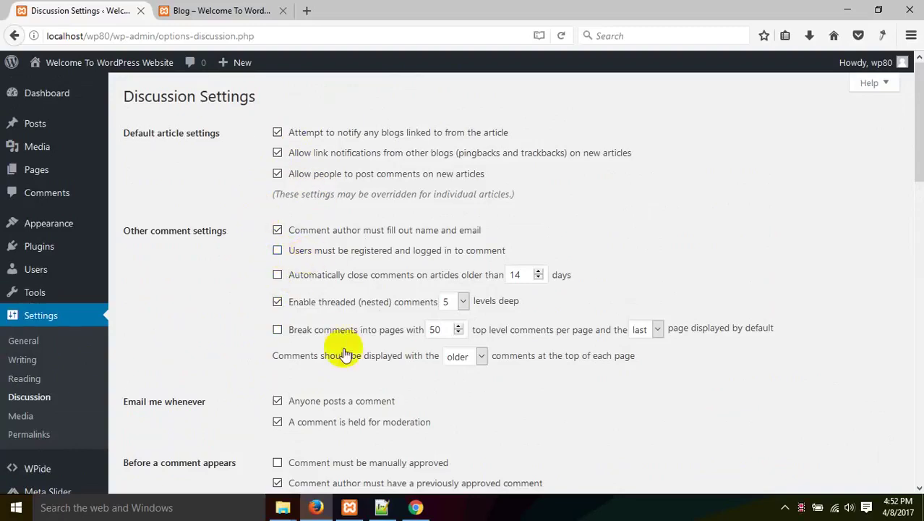
scroll(346, 354, down, 2)
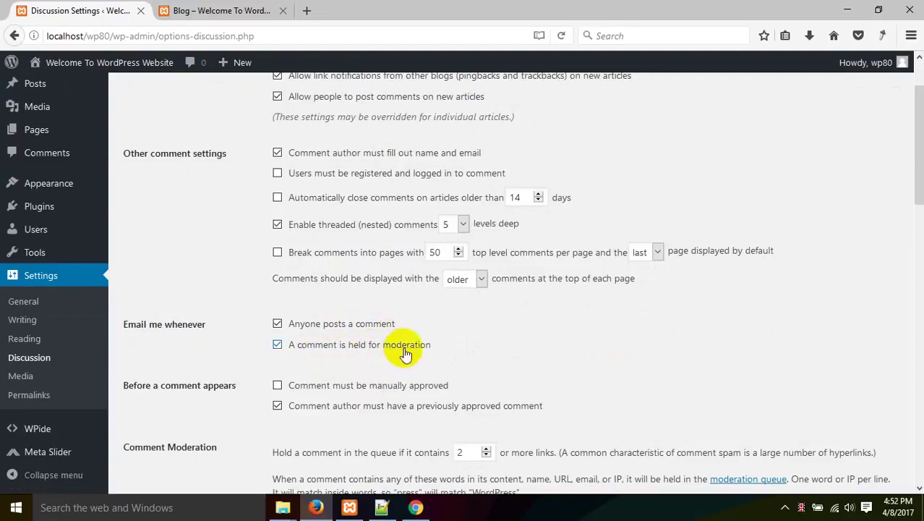
scroll(404, 353, down, 3)
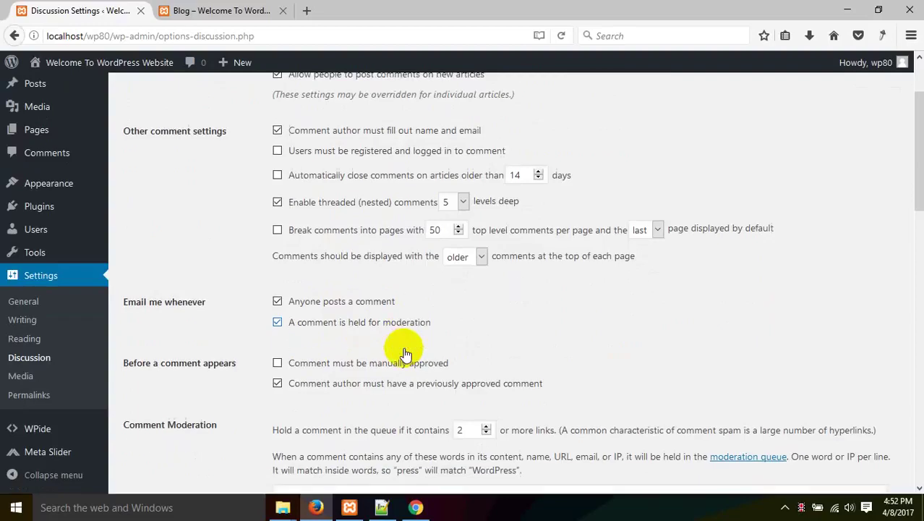
scroll(423, 278, up, 2)
scroll(213, 222, up, 3)
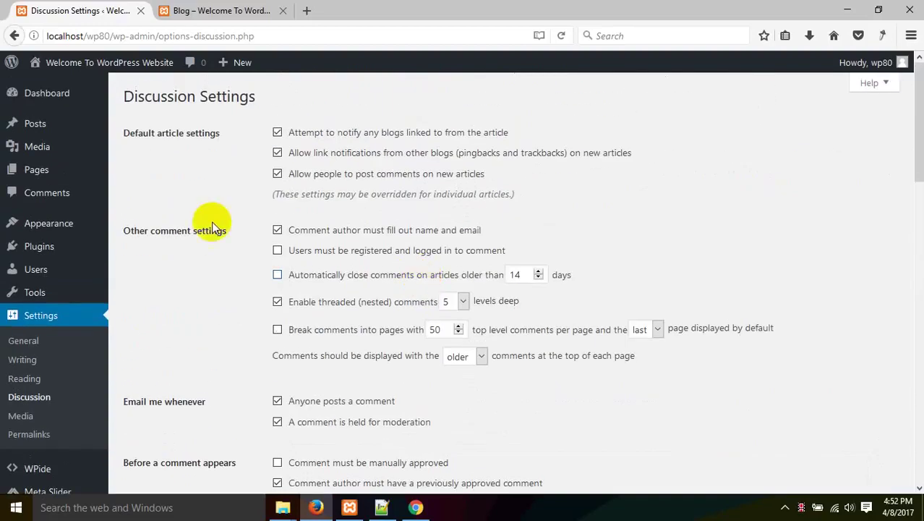
scroll(233, 198, down, 5)
scroll(223, 345, down, 3)
scroll(305, 231, down, 4)
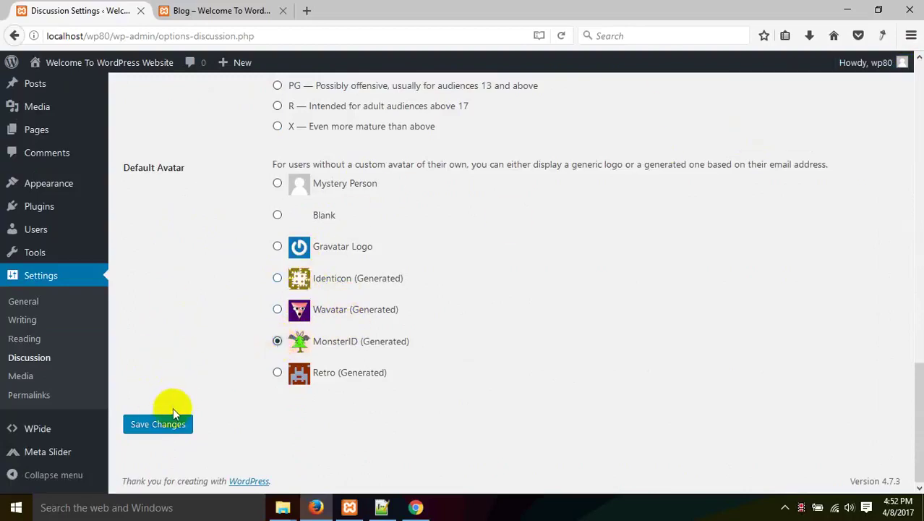
click(166, 425)
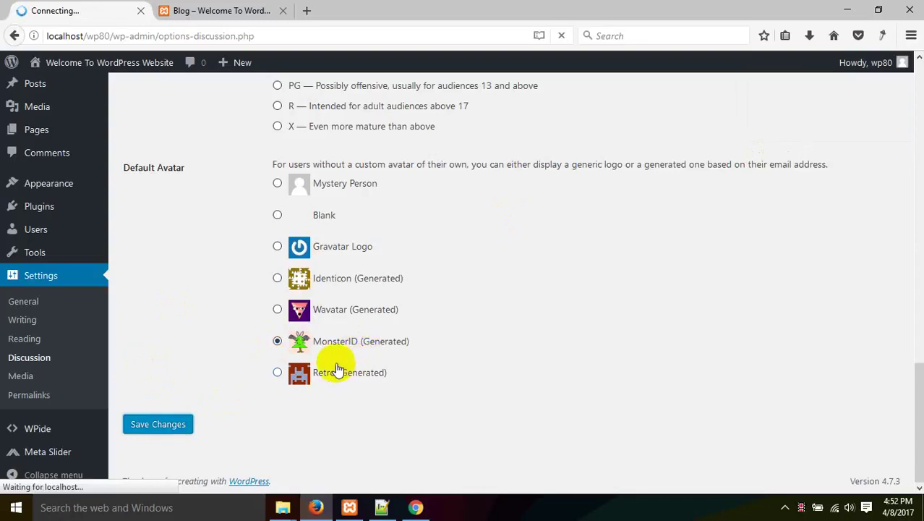
Go to the Media Settings page.
mouse_move(902, 64)
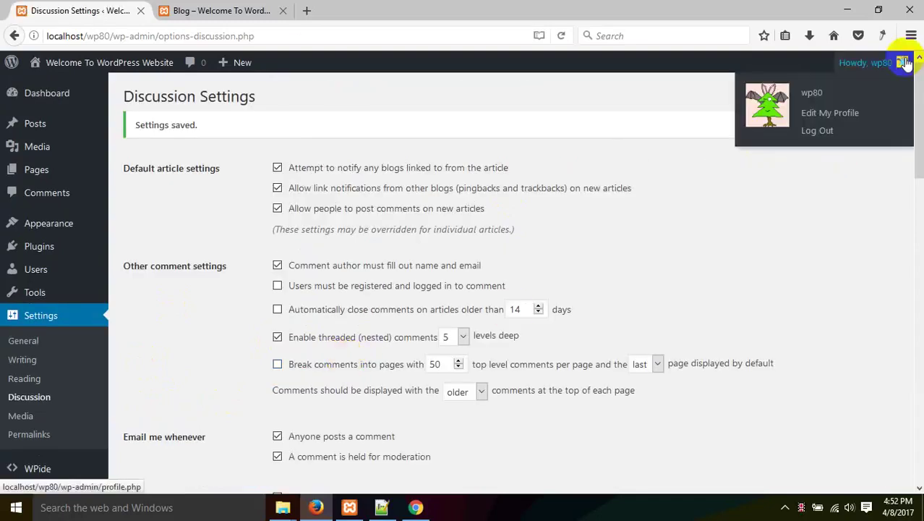
scroll(413, 224, down, 15)
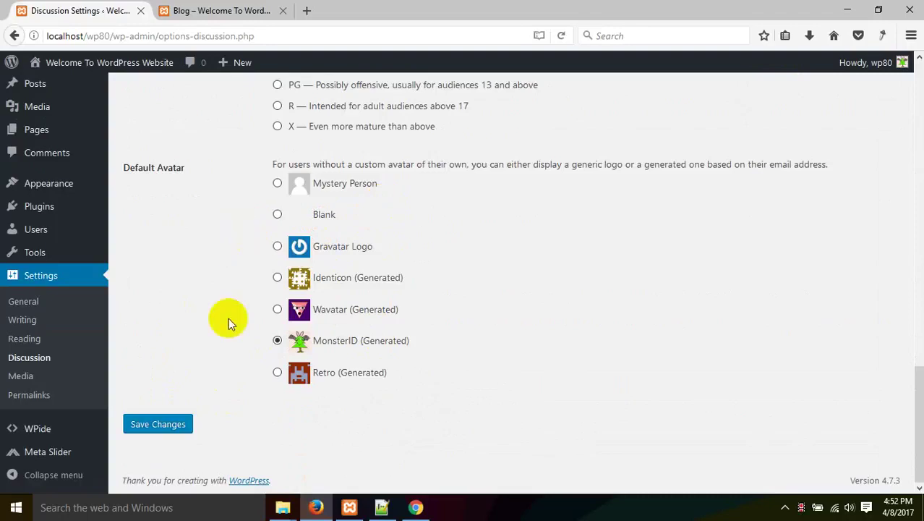
click(36, 382)
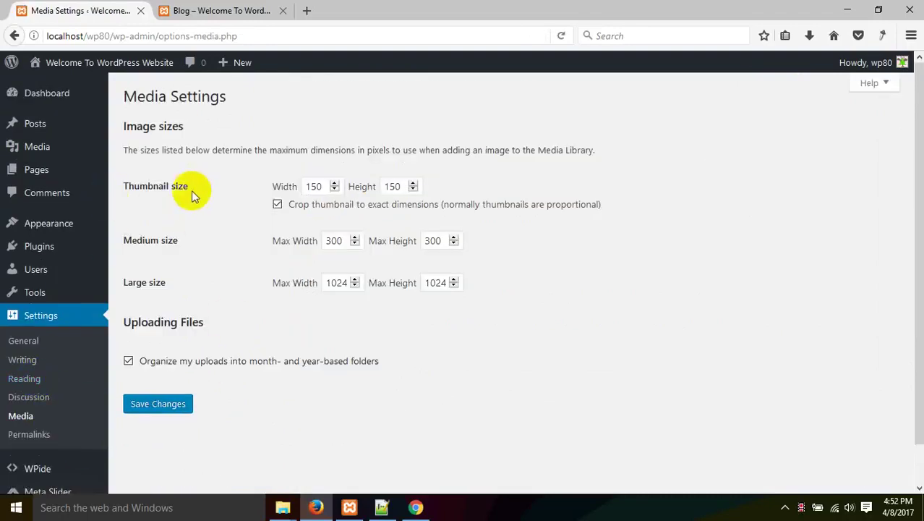
Point out the thumbnail 150×150, medium 300×300 and large 1024×1024 sizes and Uploading Files.
drag(331, 186, 237, 192)
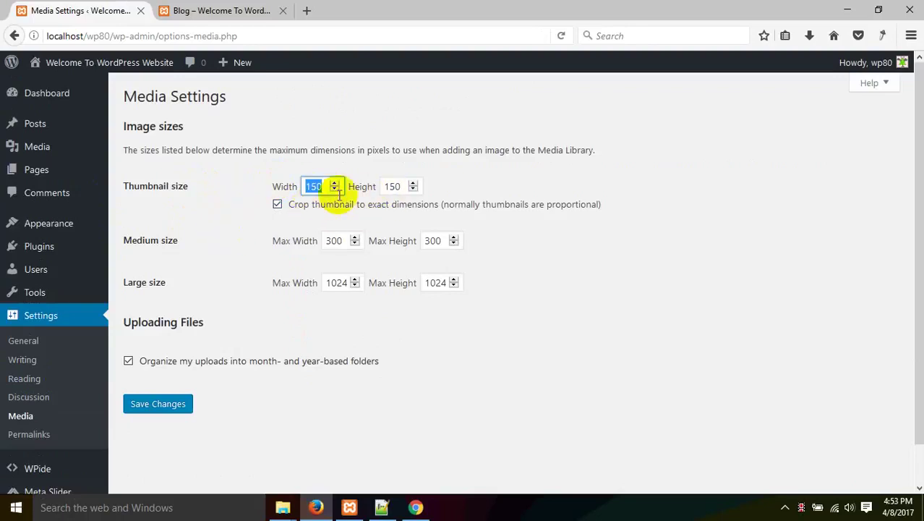
drag(223, 246, 128, 248)
drag(189, 282, 124, 287)
drag(217, 325, 165, 327)
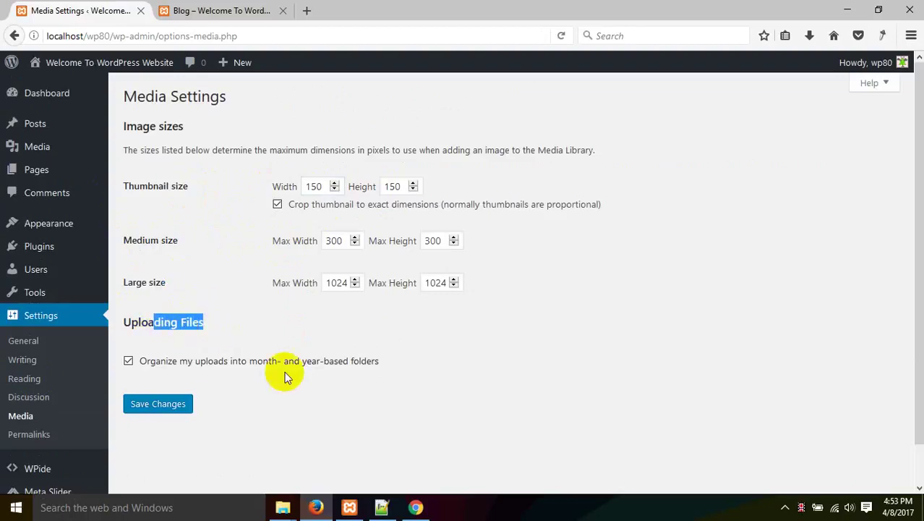
scroll(376, 371, down, 1)
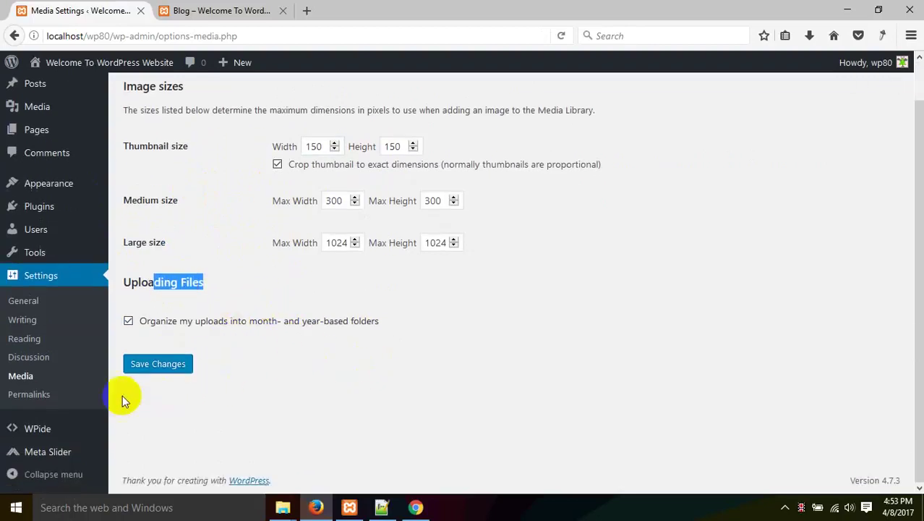
Go to Permalink Settings, then bring the site's Blog page back into view.
click(22, 395)
click(219, 9)
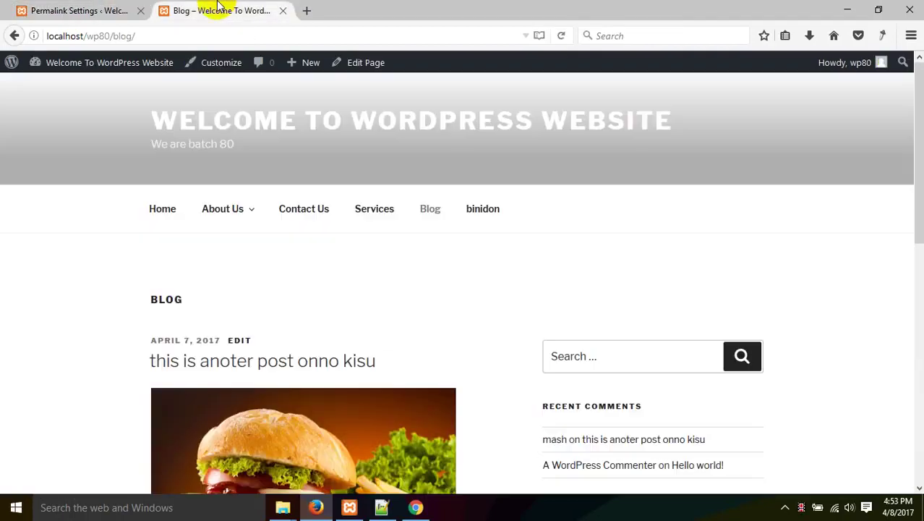
scroll(233, 368, down, 7)
Open the April 7 post in a new tab and inspect its wp80/2017/04/07 date URL.
scroll(280, 187, up, 5)
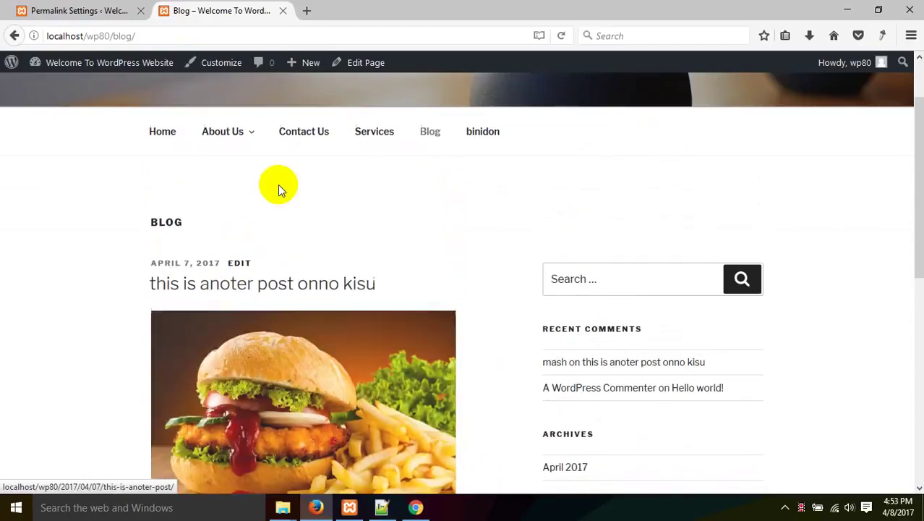
right_click(233, 290)
click(291, 299)
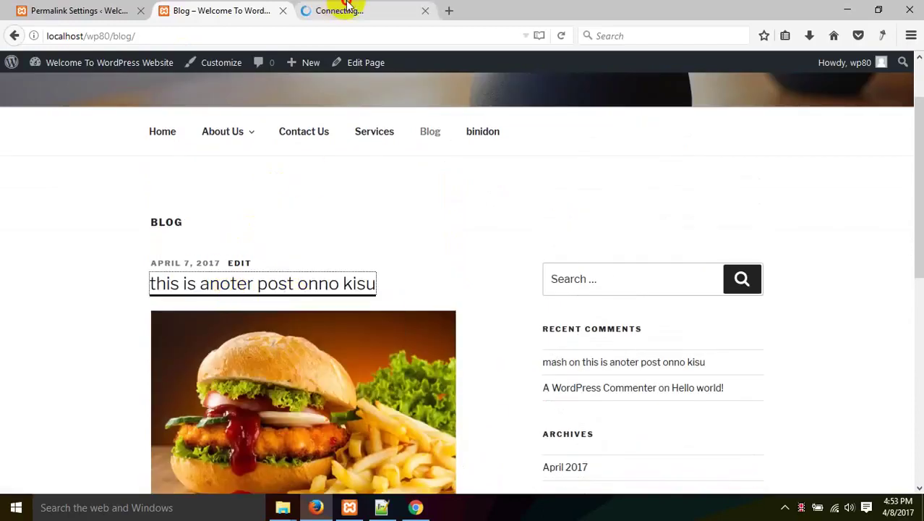
click(340, 10)
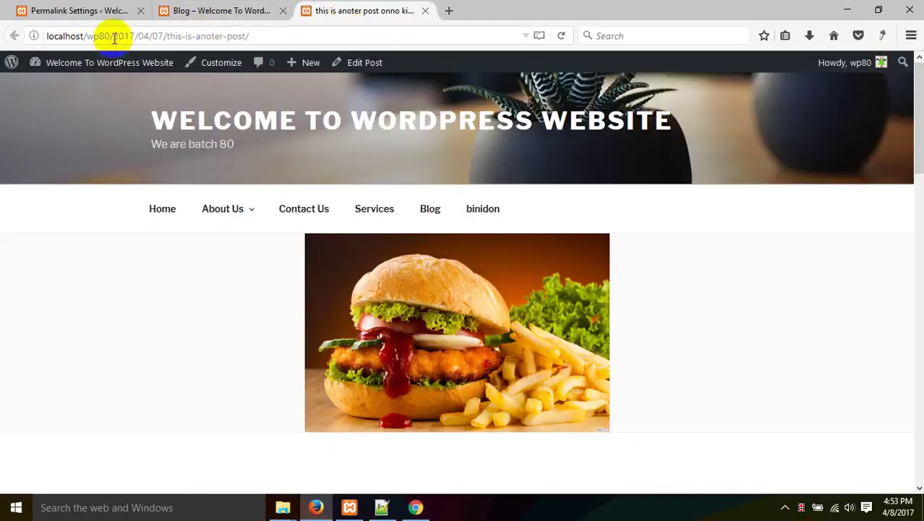
click(101, 37)
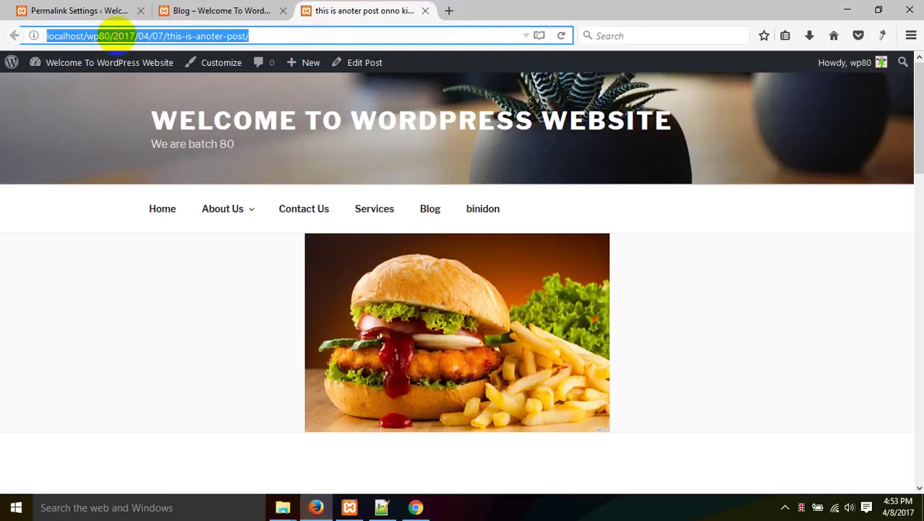
click(115, 36)
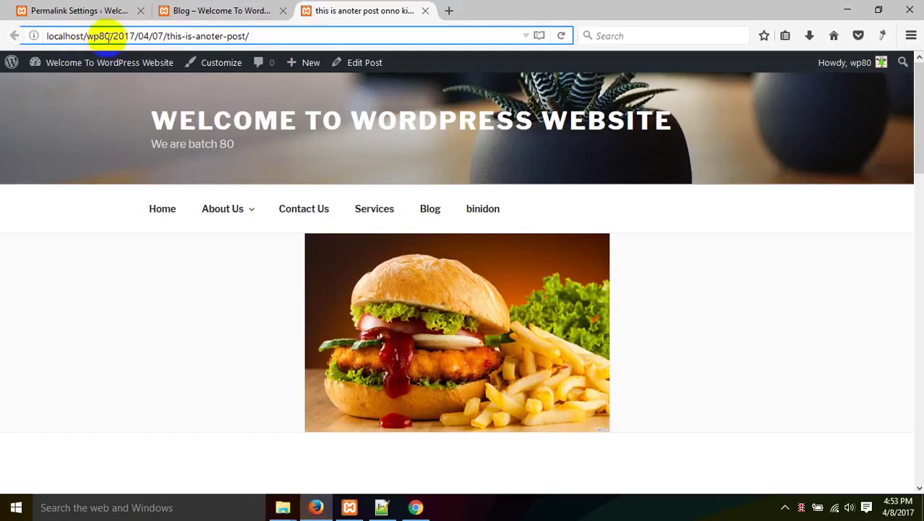
click(102, 36)
double_click(102, 36)
drag(112, 36, 245, 34)
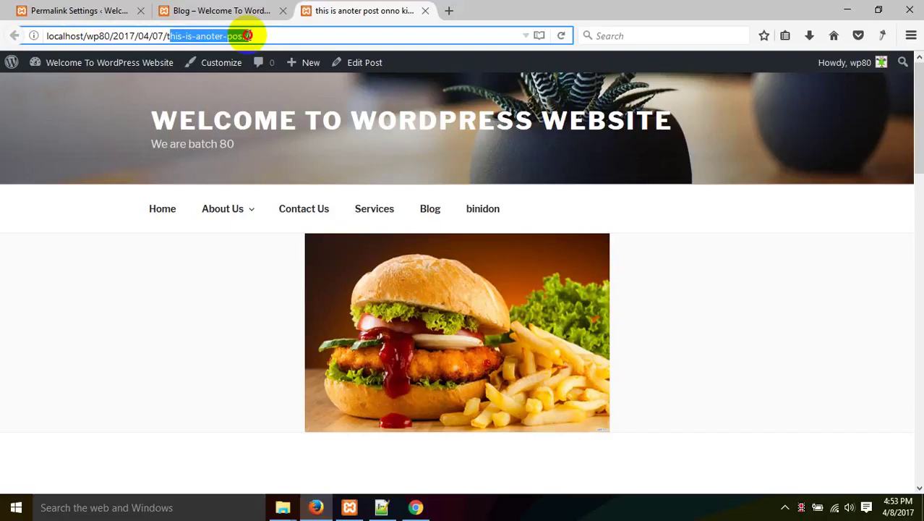
Switch the permalink structure to Plain and save it.
click(83, 10)
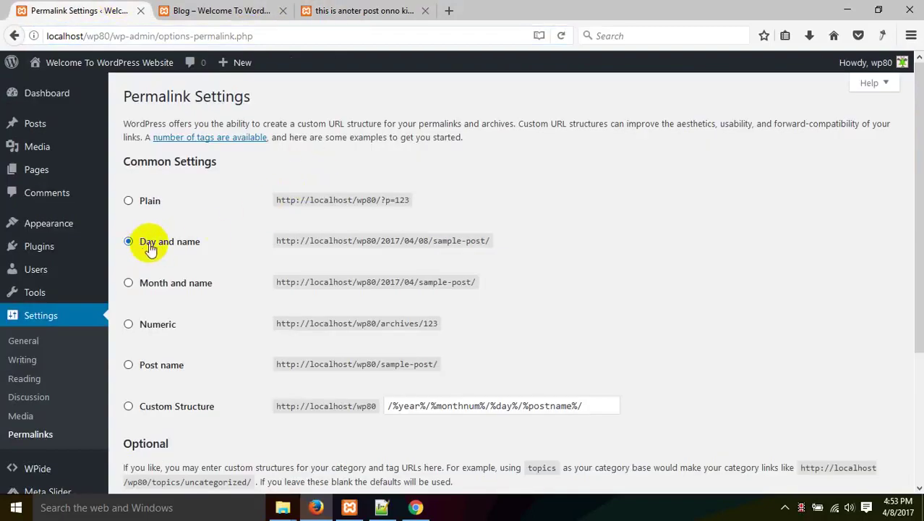
click(150, 202)
scroll(222, 427, down, 5)
click(182, 422)
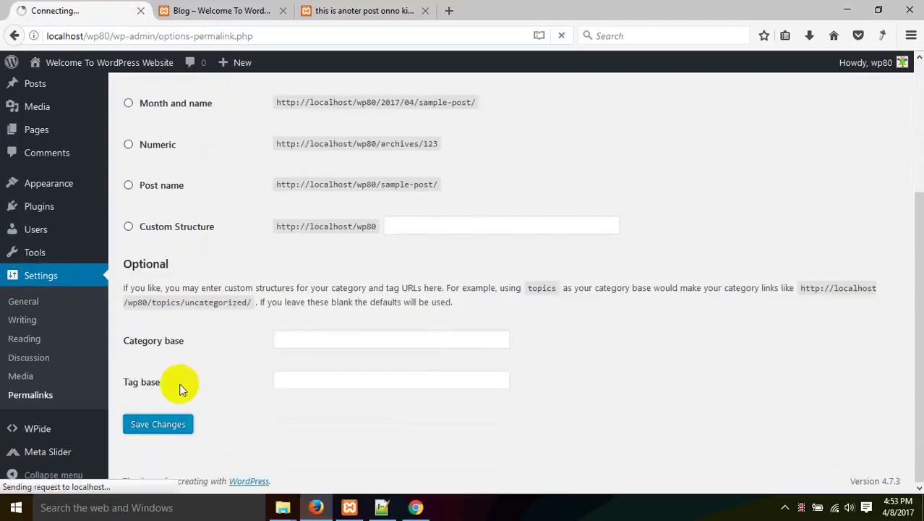
Reload the post tab and see its old date URL now gives a 404.
click(361, 10)
right_click(65, 327)
click(140, 338)
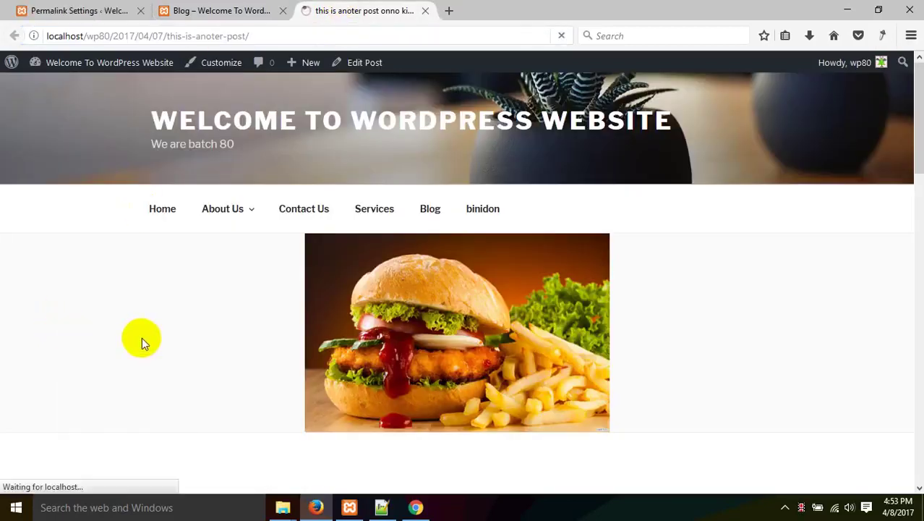
click(47, 35)
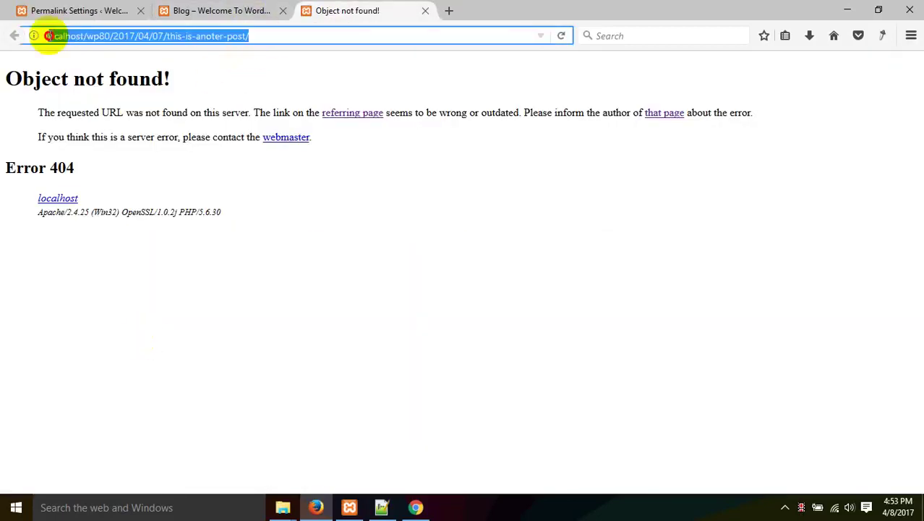
Close the broken post tabs and reload the Blog page under Plain permalinks.
click(184, 11)
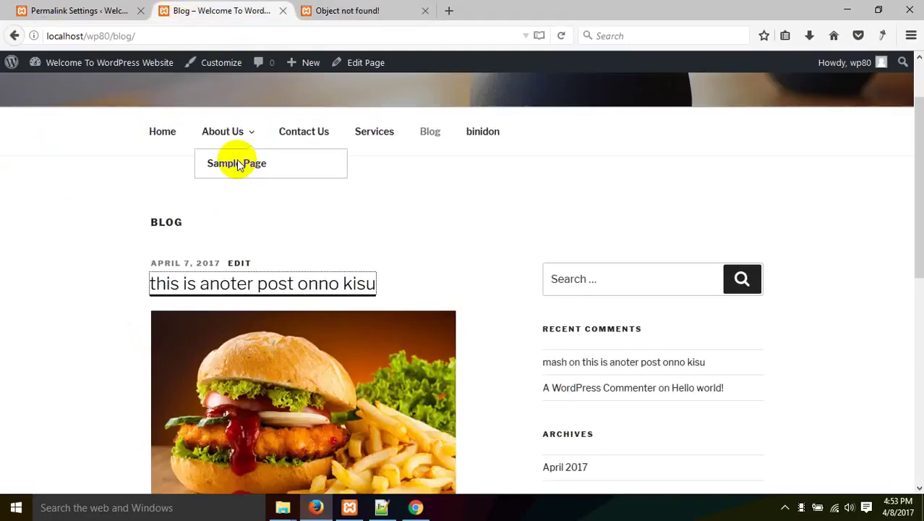
right_click(208, 289)
click(275, 296)
click(318, 10)
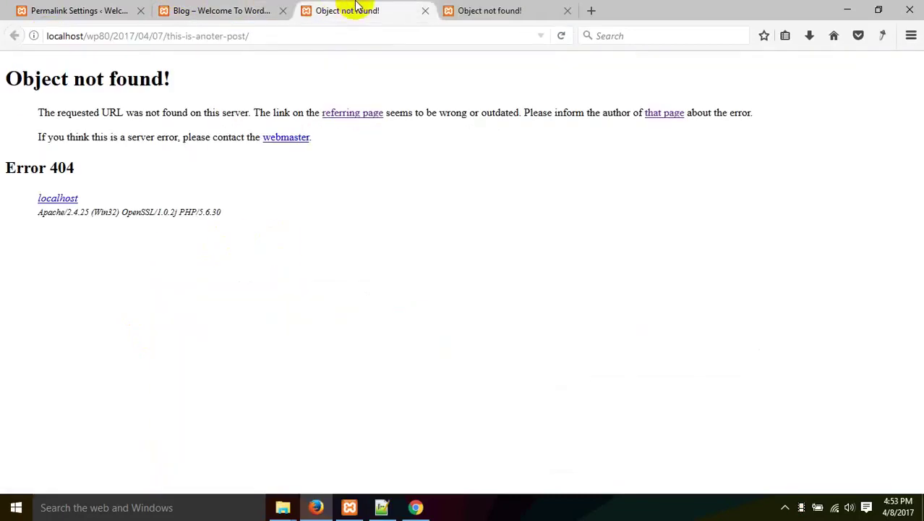
click(430, 10)
click(430, 10)
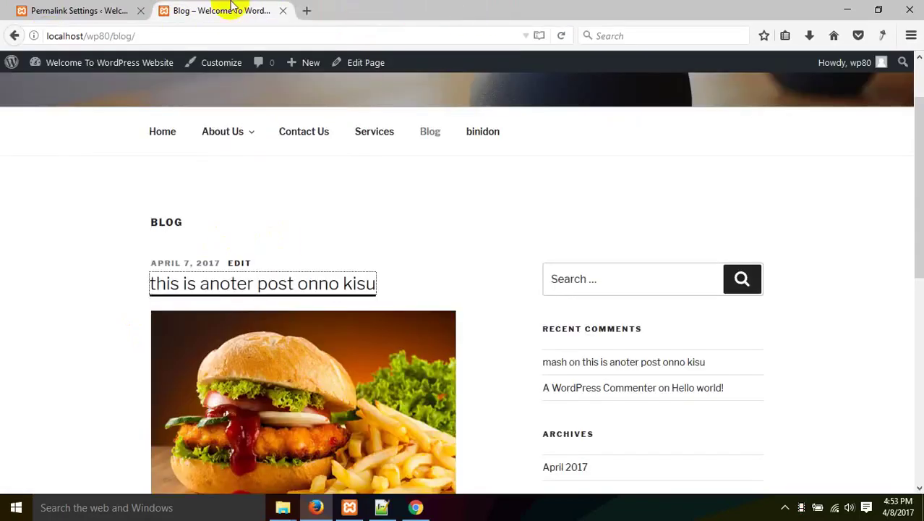
right_click(87, 242)
click(167, 254)
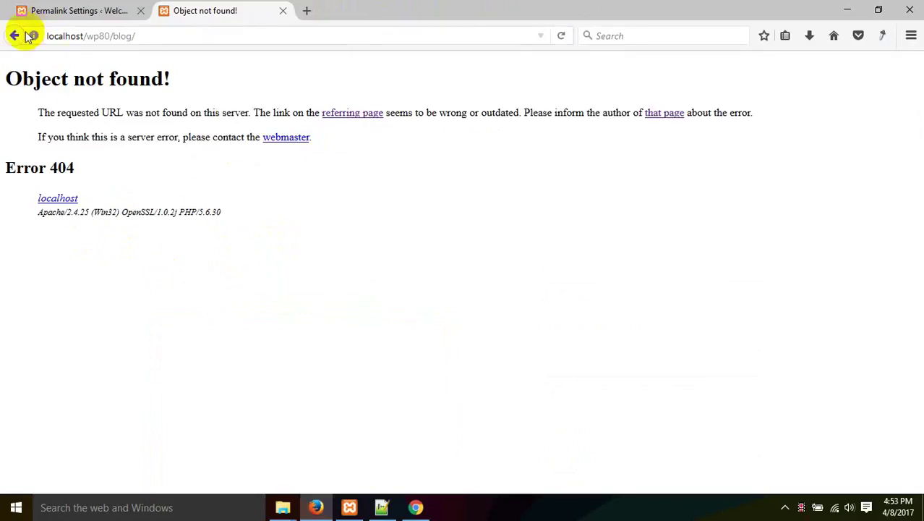
Remove blog/ from the address to load the home page, then open Blog from the menu.
drag(114, 38, 180, 38)
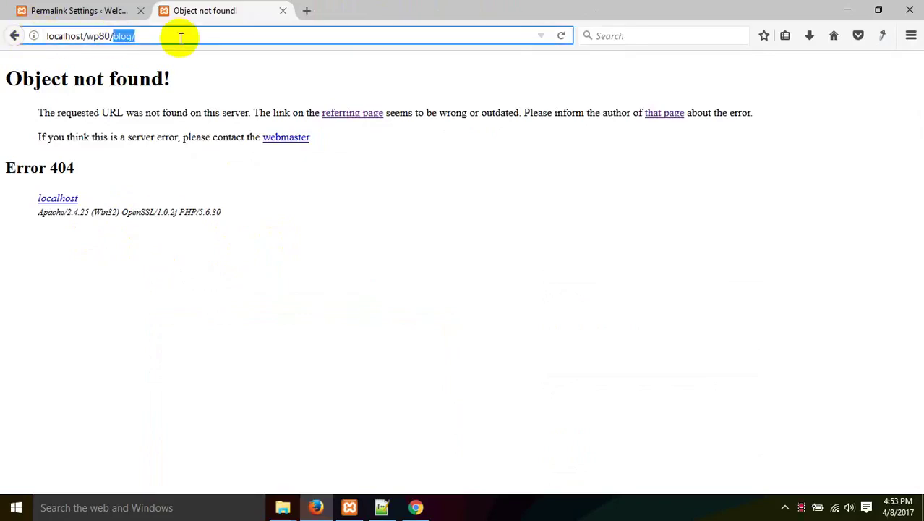
key(BackSpace)
key(Return)
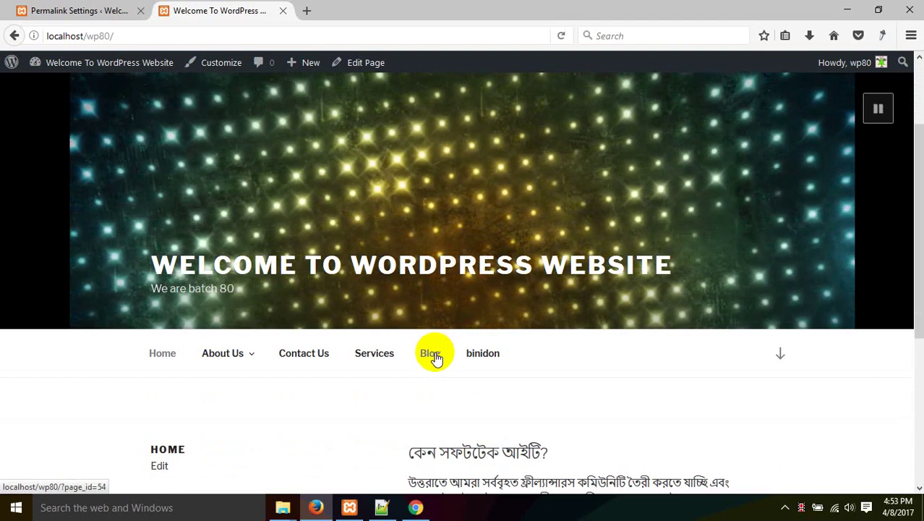
click(435, 358)
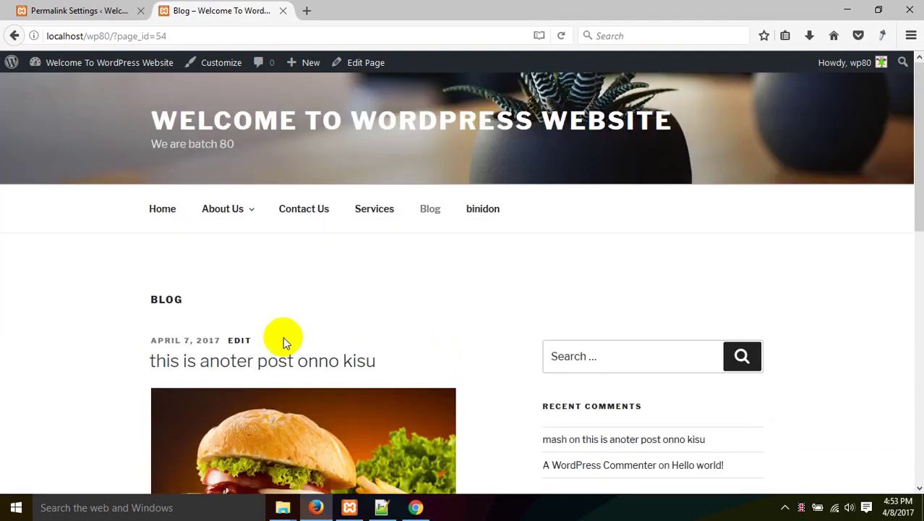
scroll(206, 244, down, 4)
Open the post in a new tab, confirm its ?p=4 address, and return to Permalink Settings.
right_click(214, 208)
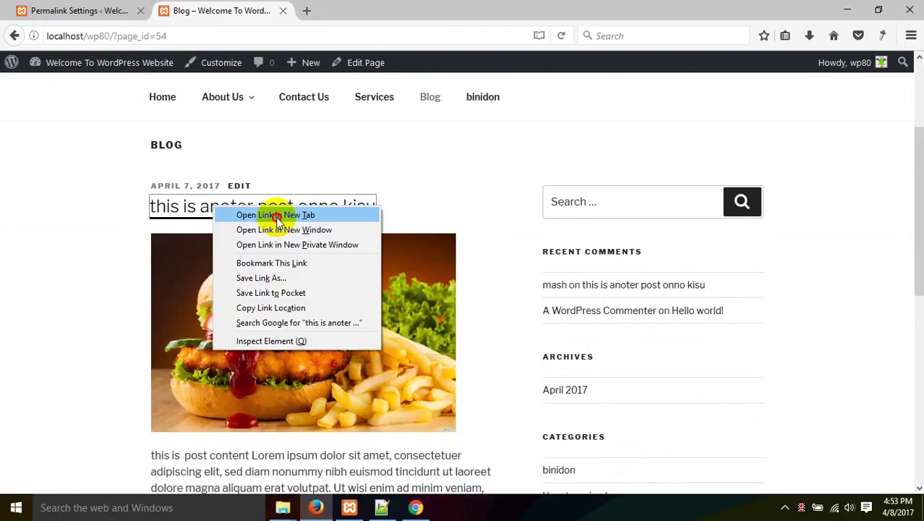
click(275, 215)
click(329, 6)
drag(114, 37, 135, 37)
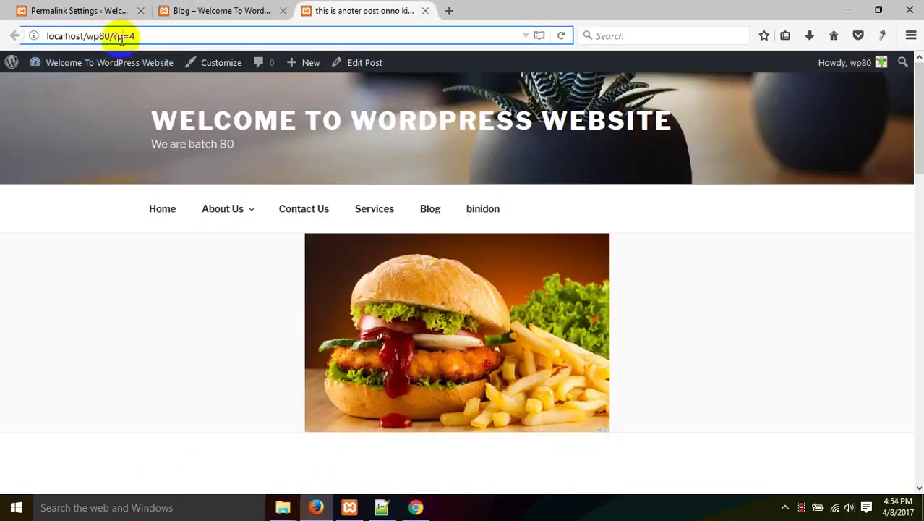
click(242, 9)
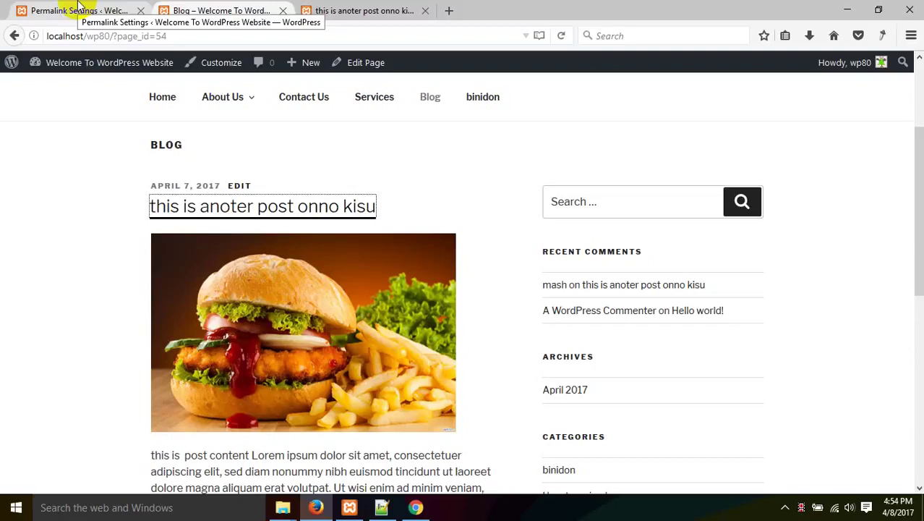
click(80, 9)
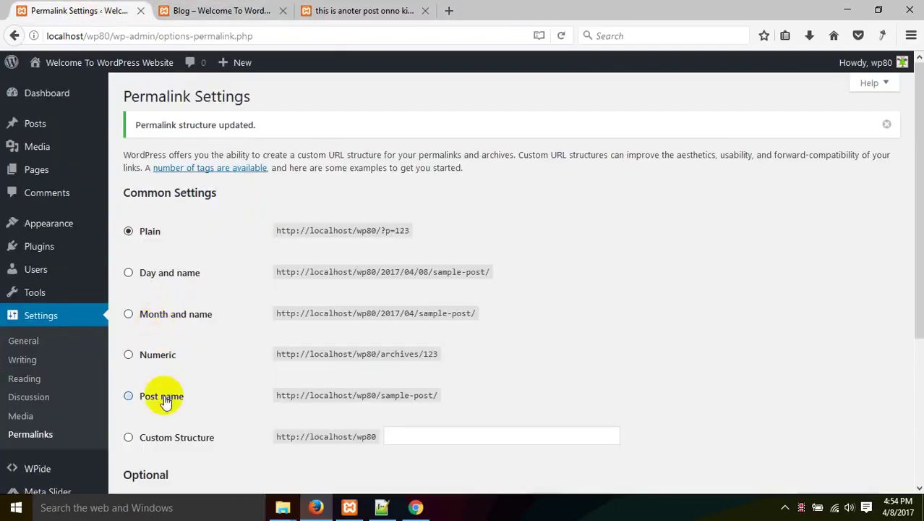
Save the Post name permalink structure and reload the Blog page to check its address.
scroll(166, 399, down, 5)
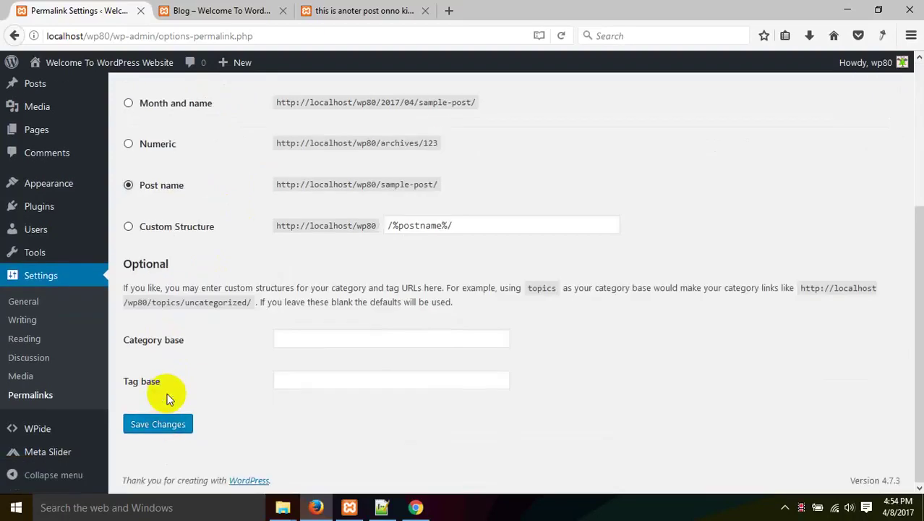
click(159, 423)
click(246, 10)
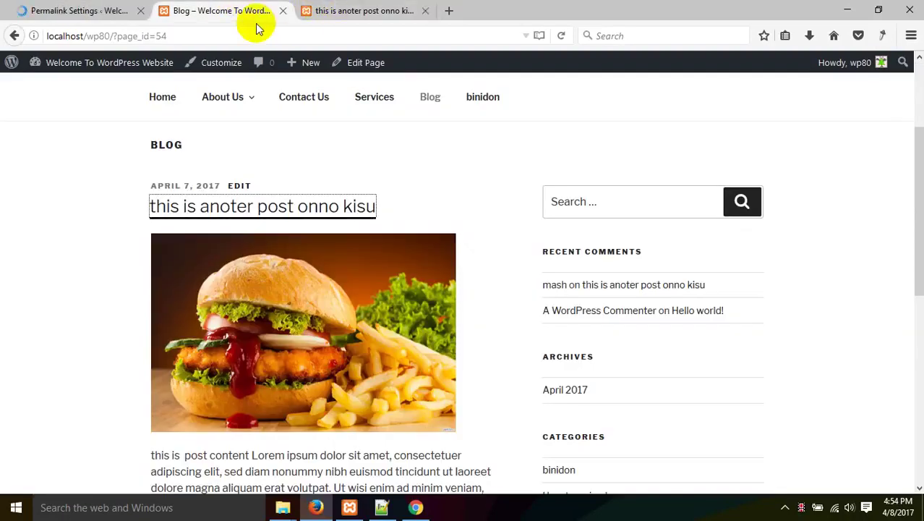
right_click(101, 181)
click(180, 197)
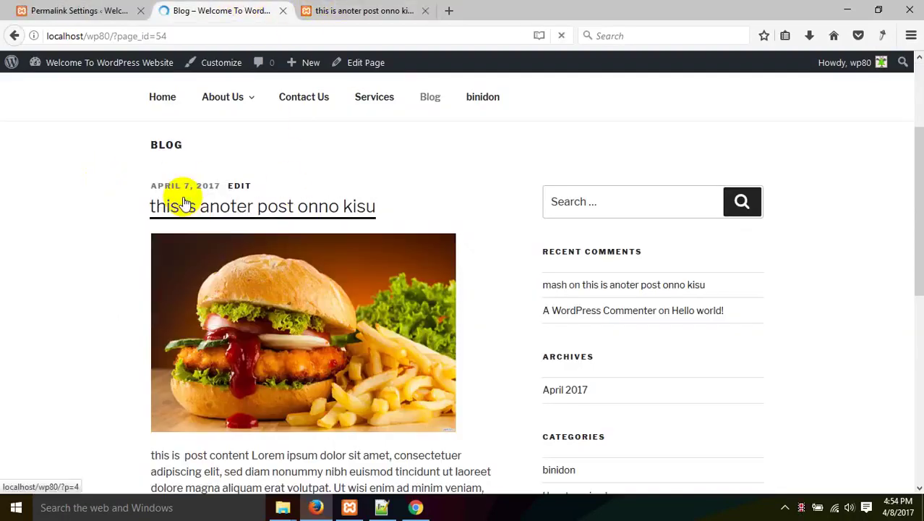
scroll(277, 294, down, 2)
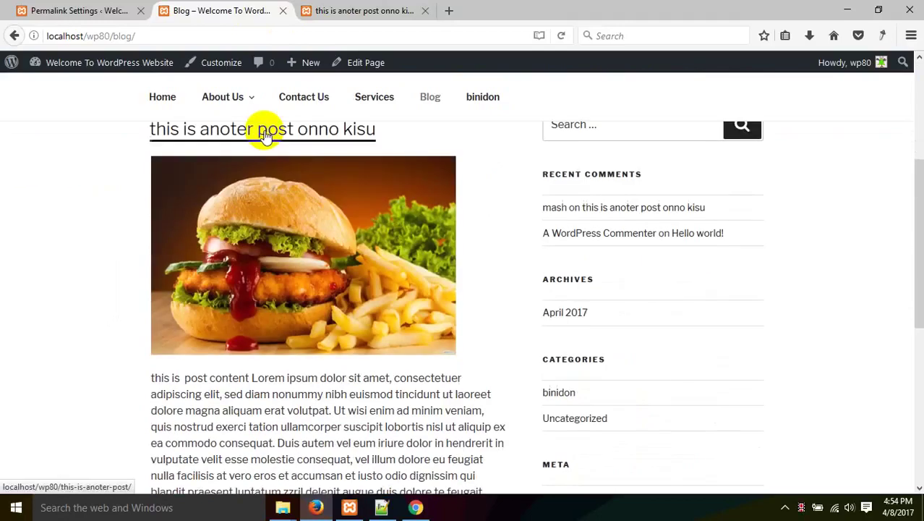
double_click(123, 36)
Reload the post, confirm its localhost/wp80/this-is-anoter-post/ address, and return to Permalink Settings.
click(374, 6)
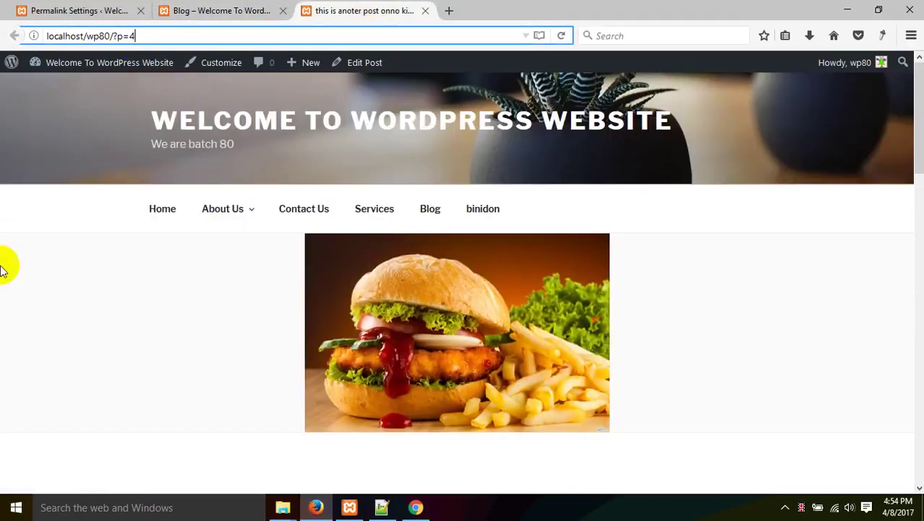
right_click(6, 264)
click(77, 280)
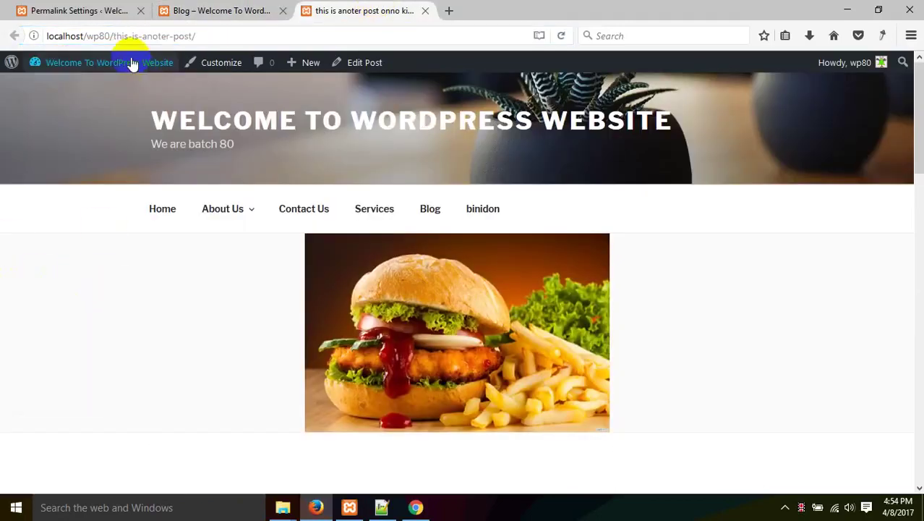
drag(114, 36, 198, 27)
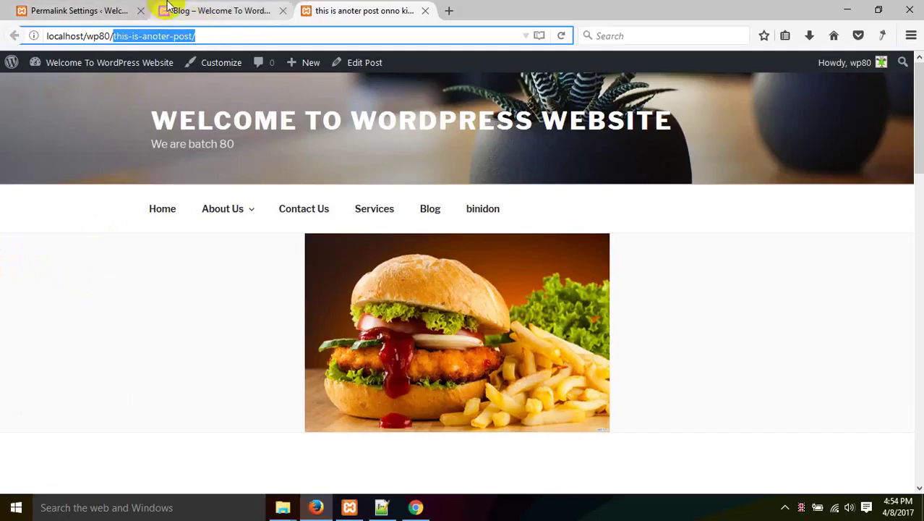
click(134, 11)
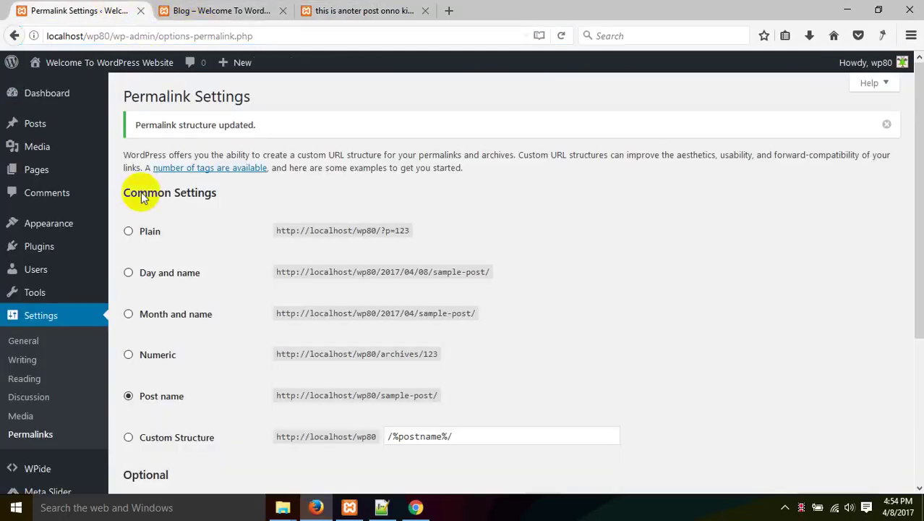
Save permalinks back to Plain, see the post-name URL return 404, and close the old tabs.
click(130, 231)
scroll(305, 271, down, 3)
click(199, 420)
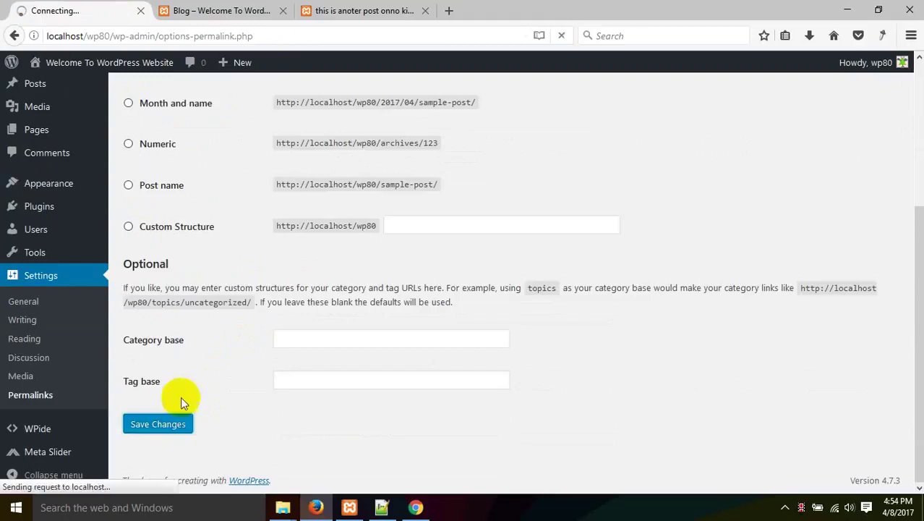
click(289, 8)
click(355, 10)
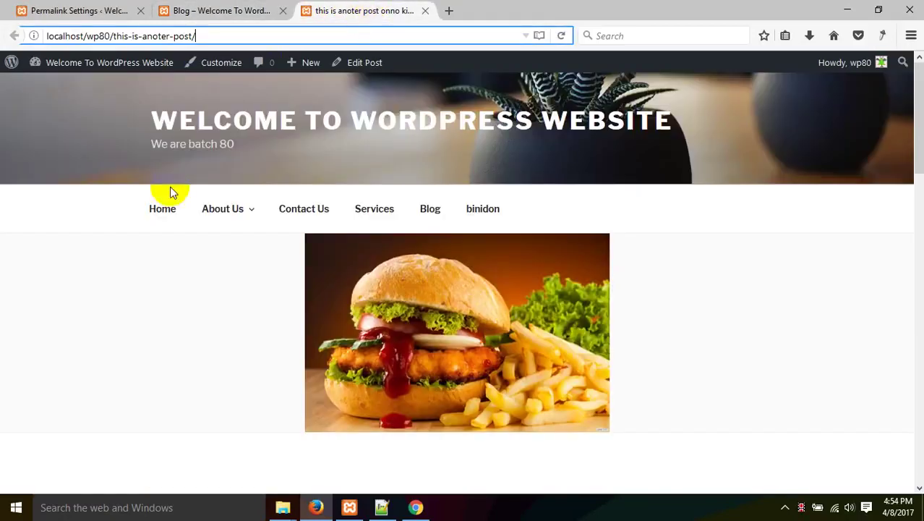
right_click(78, 270)
click(154, 282)
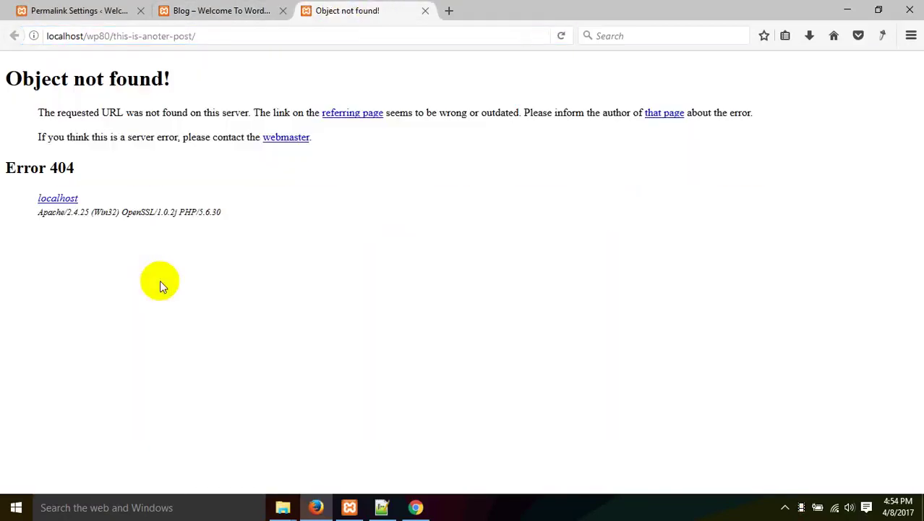
click(425, 10)
click(281, 11)
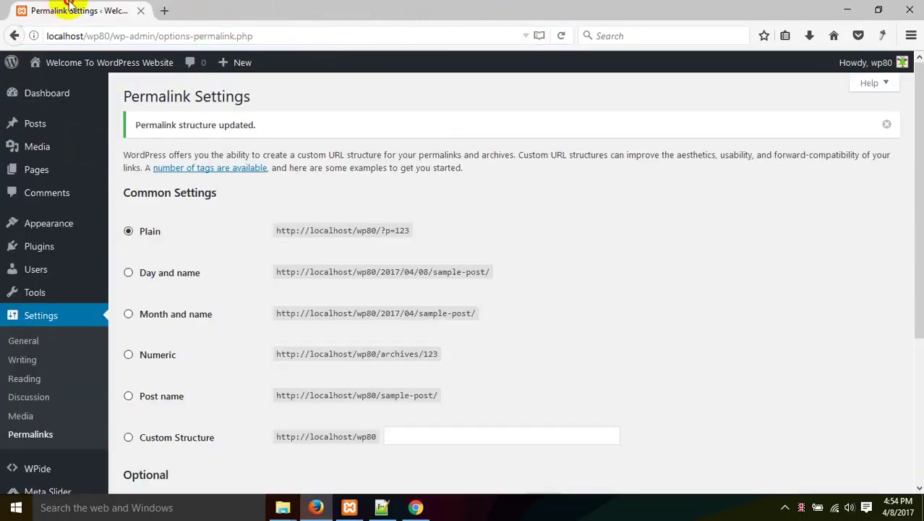
Open the site home page in a new tab via Visit Site.
right_click(420, 190)
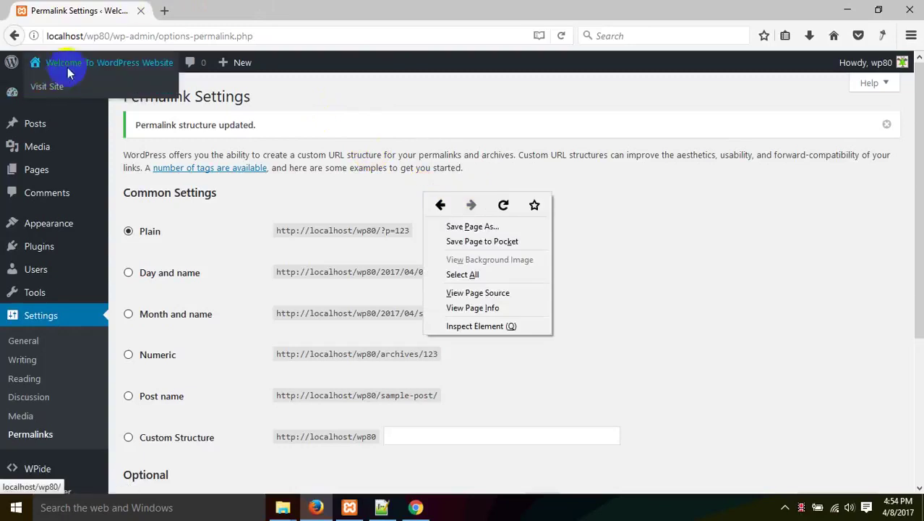
right_click(64, 85)
click(97, 87)
click(162, 9)
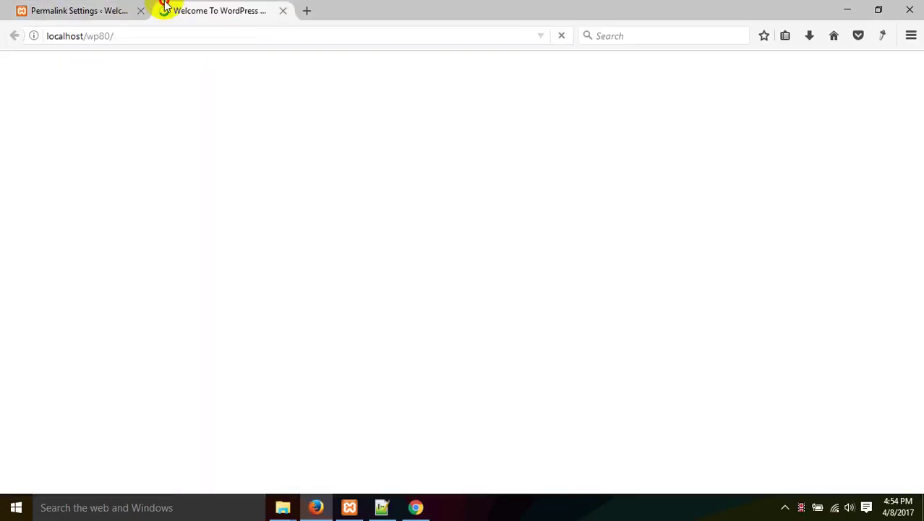
click(172, 30)
scroll(464, 299, down, 3)
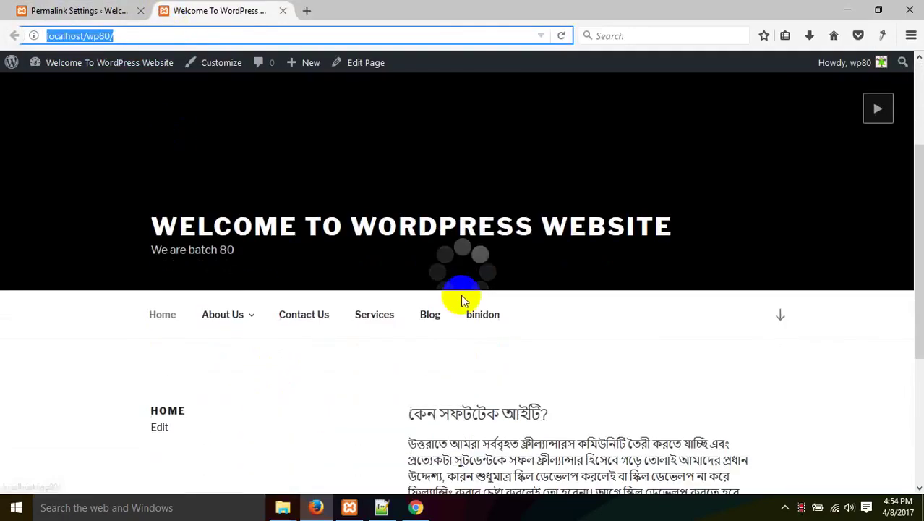
Open the Blog page in a new tab and check its ?page_id=54 address.
right_click(423, 321)
click(464, 330)
click(367, 7)
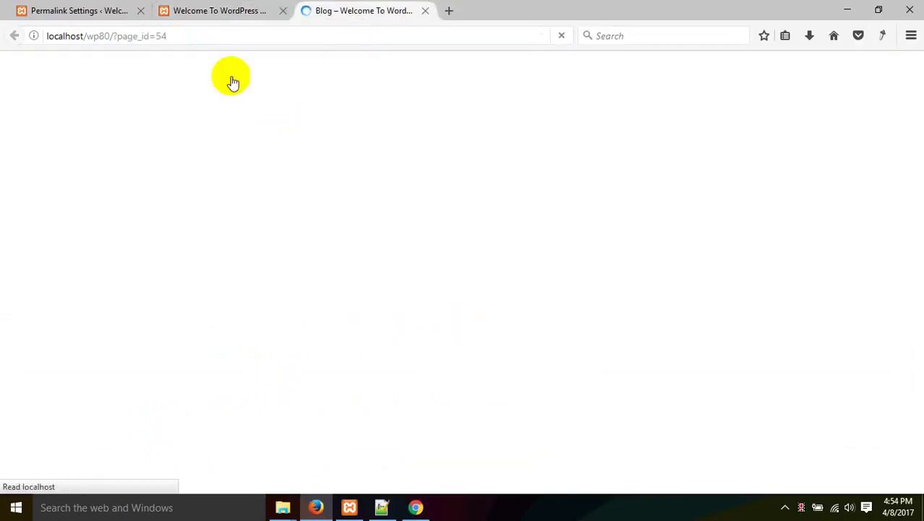
click(210, 38)
click(196, 37)
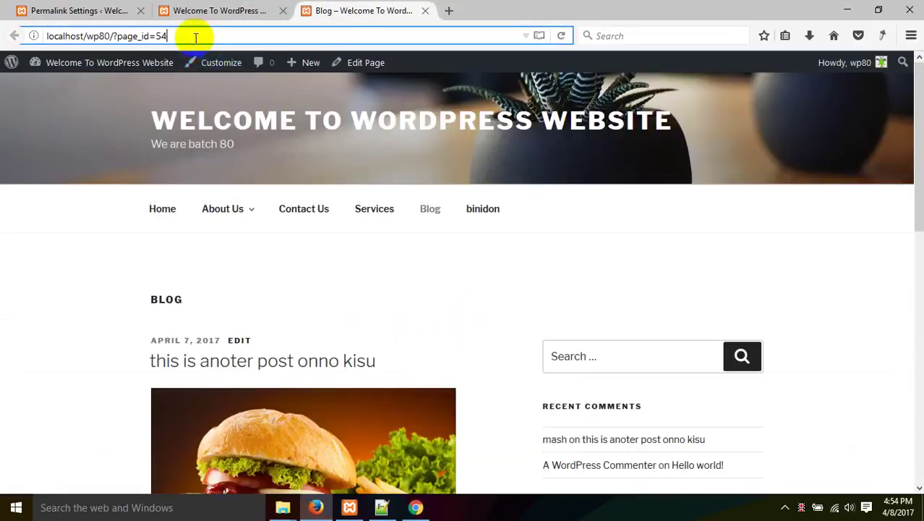
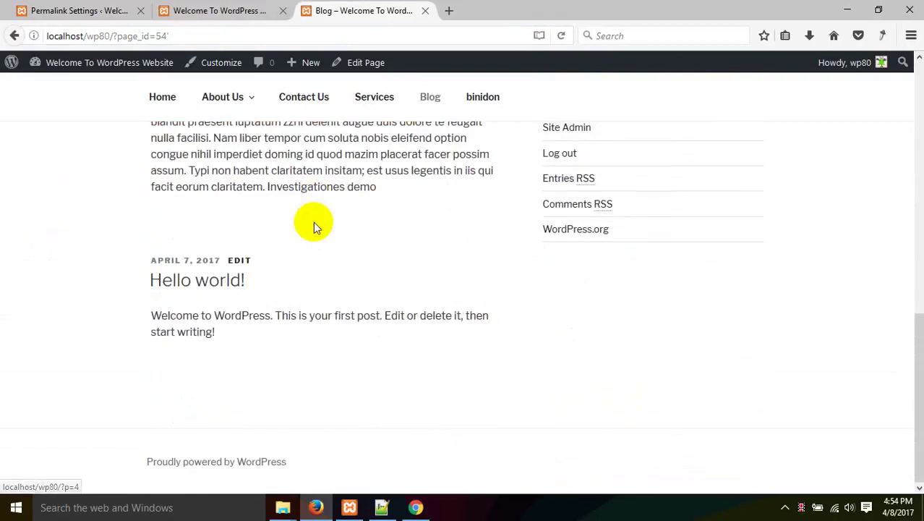
Reload the Blog page at its ?page_id=54 address, then go back to Permalink Settings.
scroll(313, 222, up, 10)
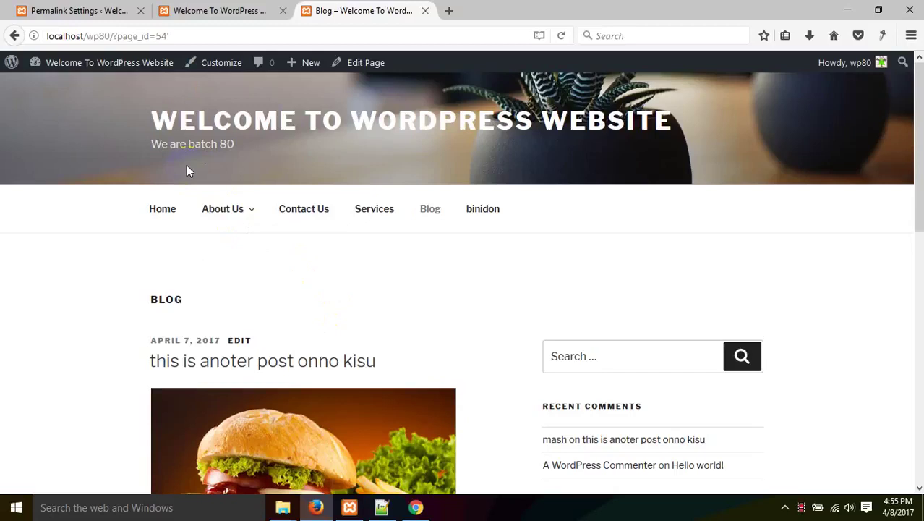
click(195, 37)
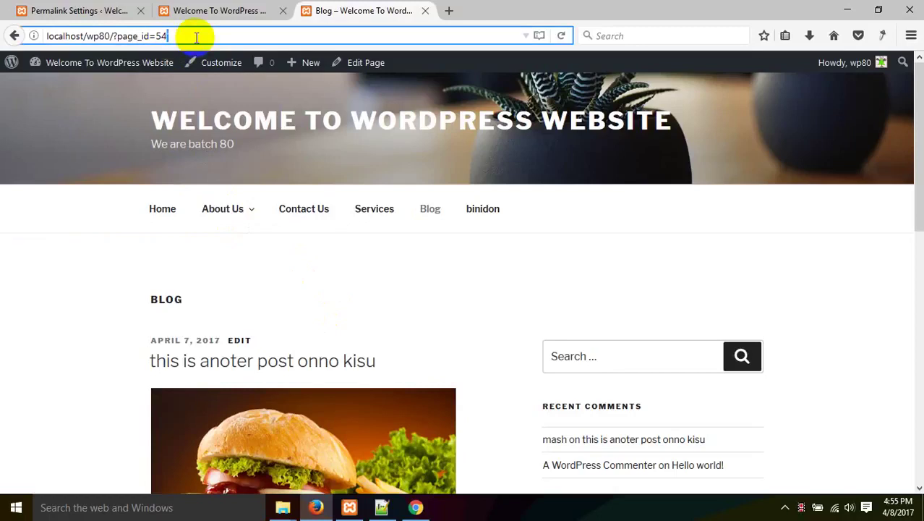
key(Return)
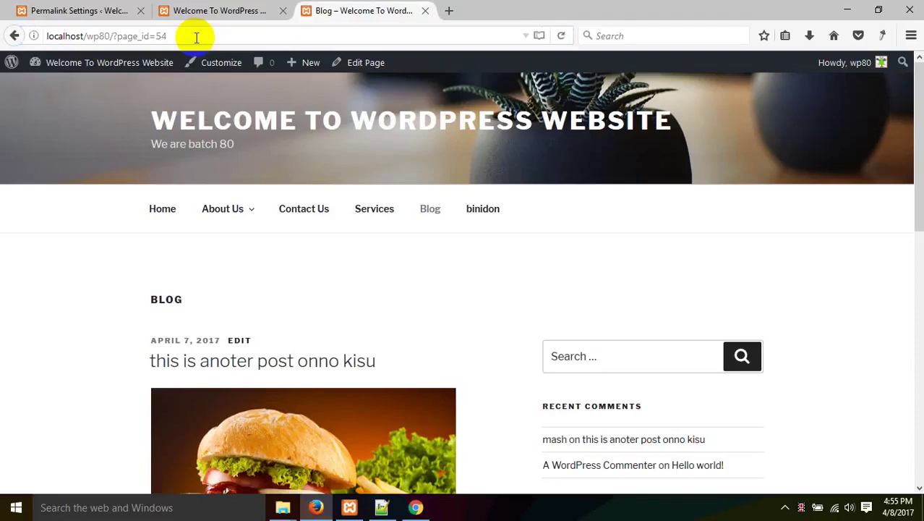
click(75, 9)
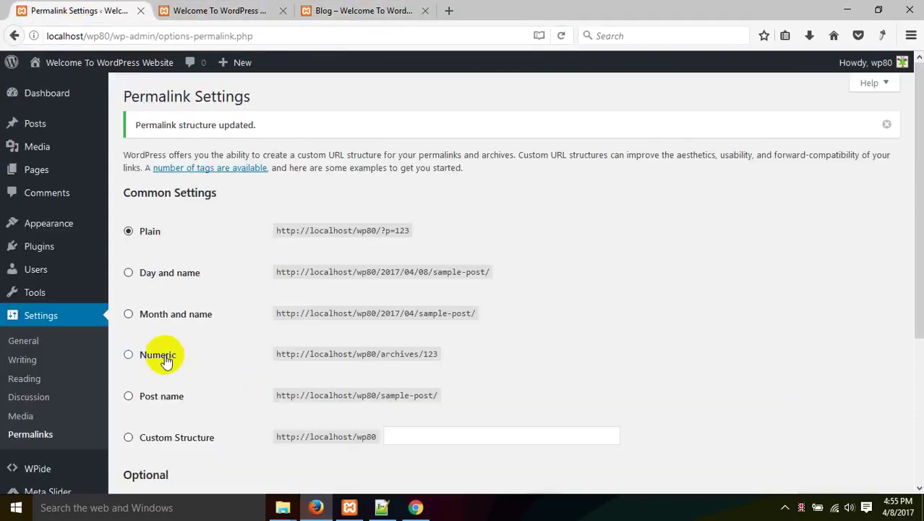
Switch the permalink structure to Post name and save the change.
click(144, 395)
scroll(282, 403, down, 3)
click(181, 425)
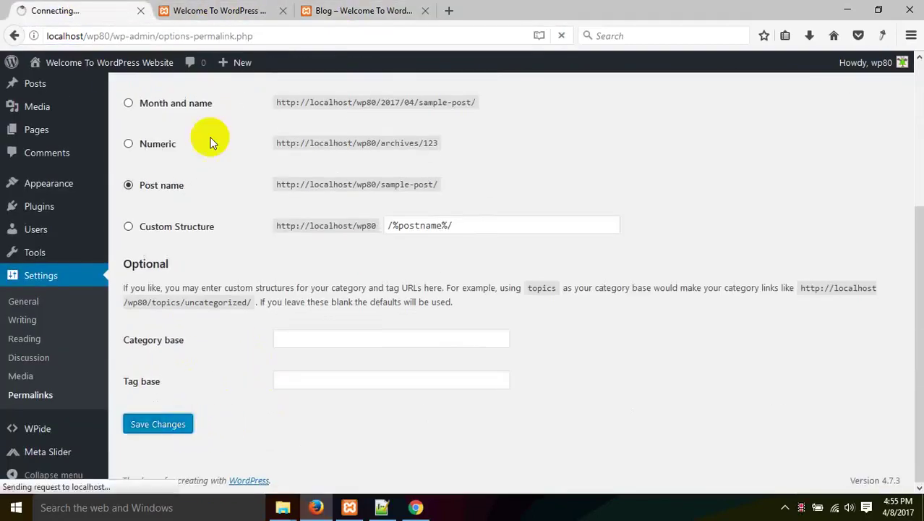
Reload and close the Blog page, then head to Appearance > Themes.
click(329, 10)
right_click(52, 266)
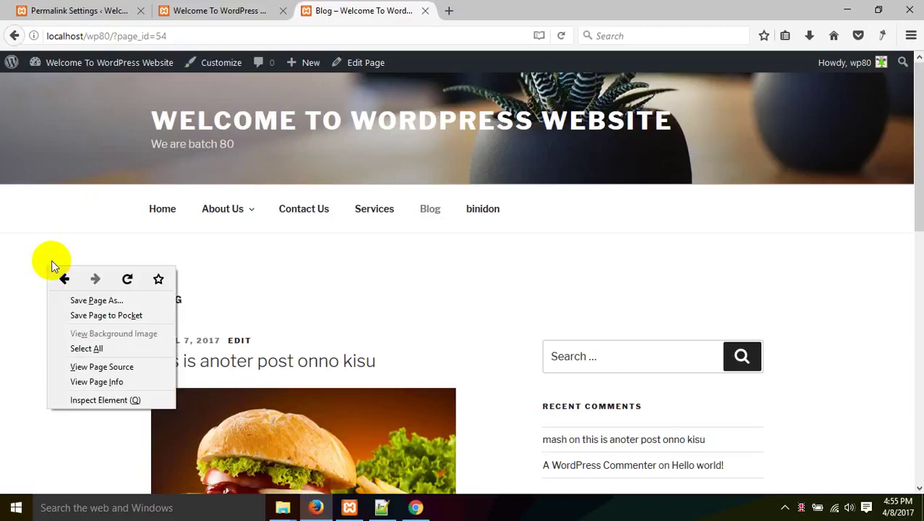
click(134, 281)
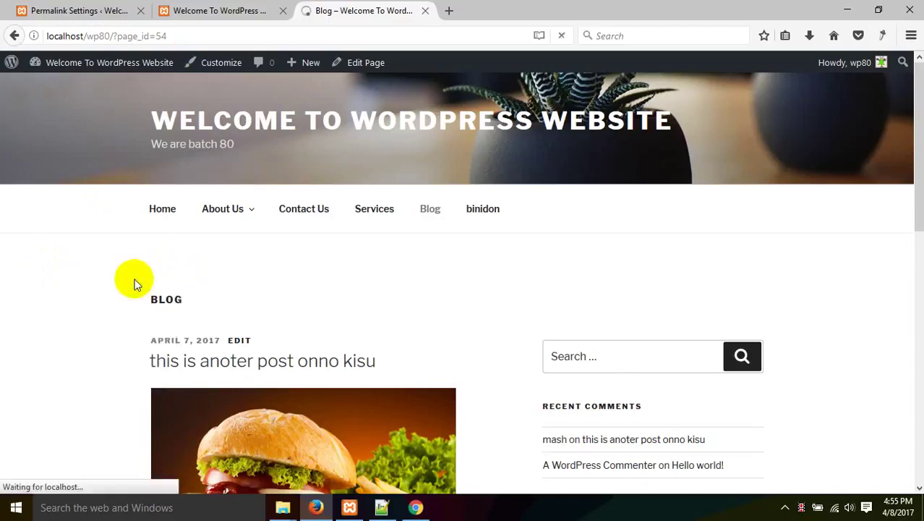
click(425, 10)
click(80, 11)
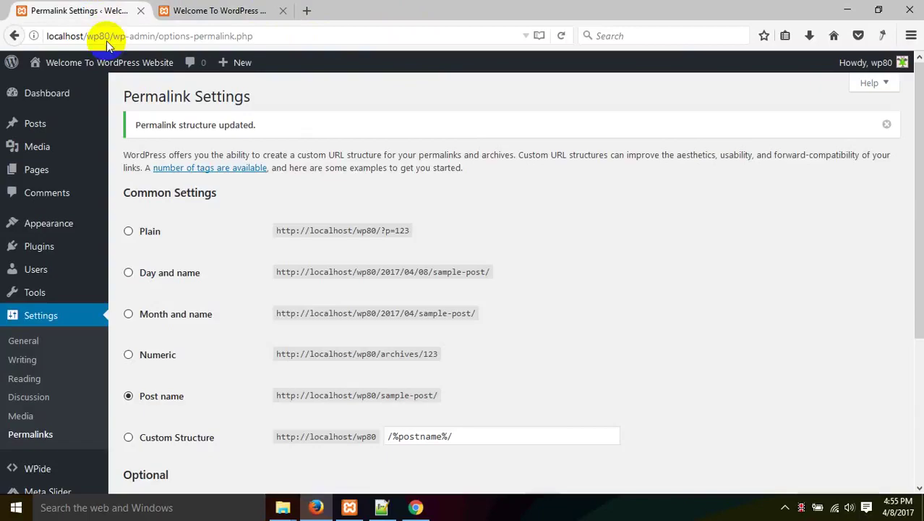
scroll(208, 387, down, 5)
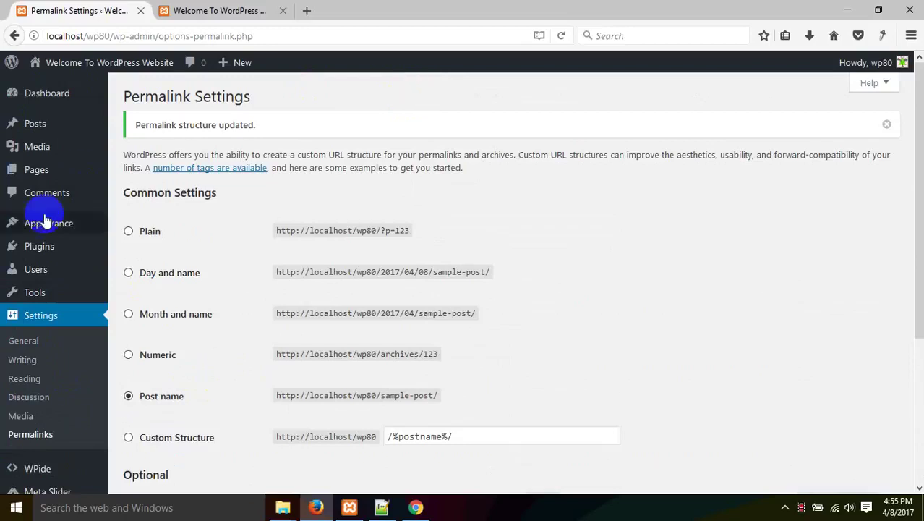
mouse_move(45, 221)
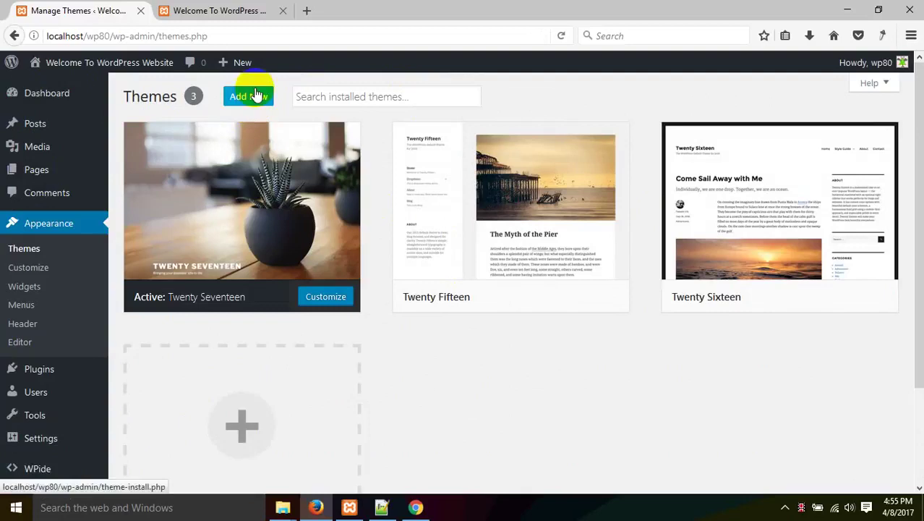
Open Add New Themes and browse the 15 featured themes, including the installed Twenty Seventeen.
click(258, 96)
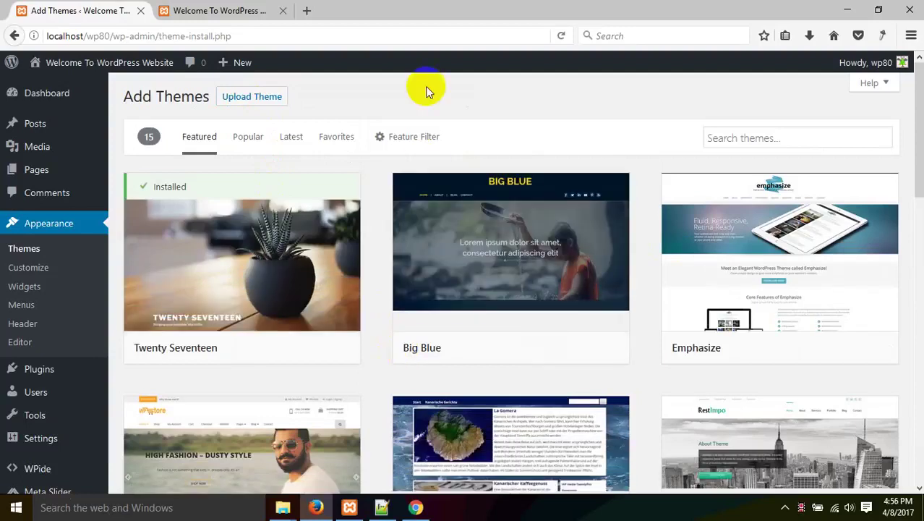
scroll(426, 93, down, 10)
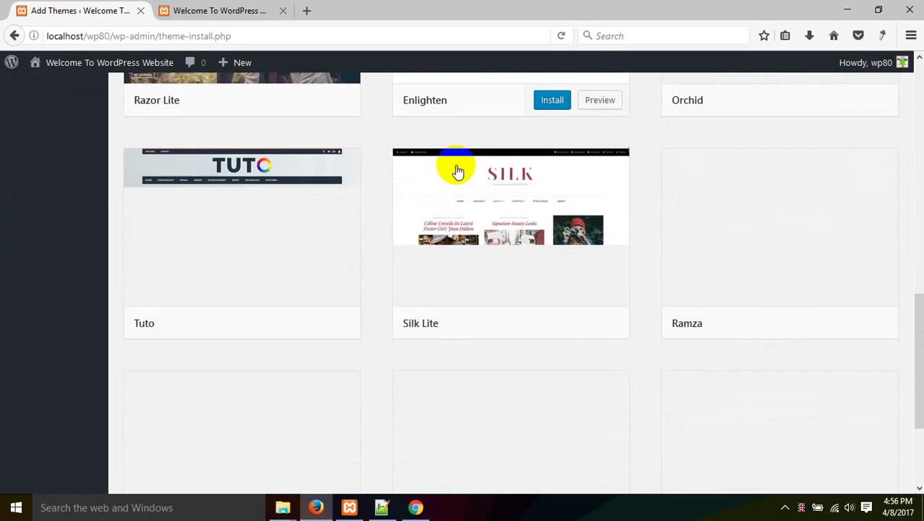
scroll(639, 266, down, 3)
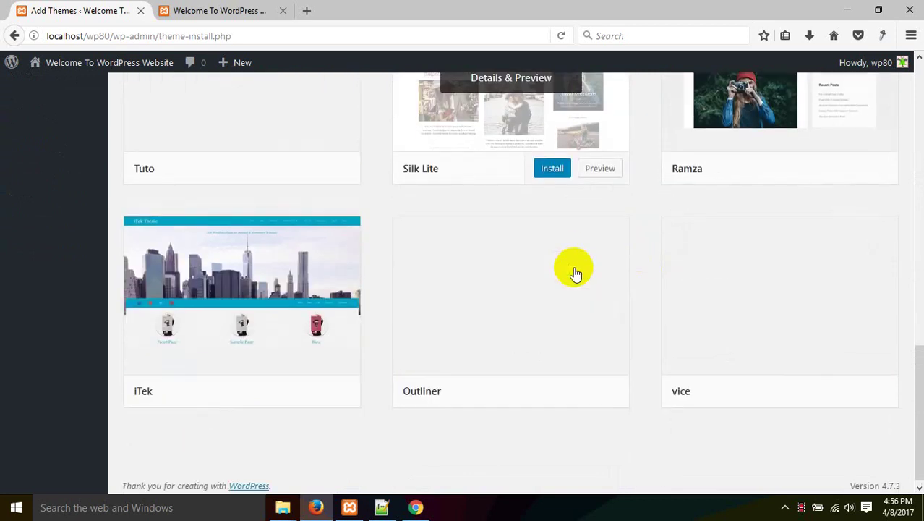
scroll(541, 295, up, 15)
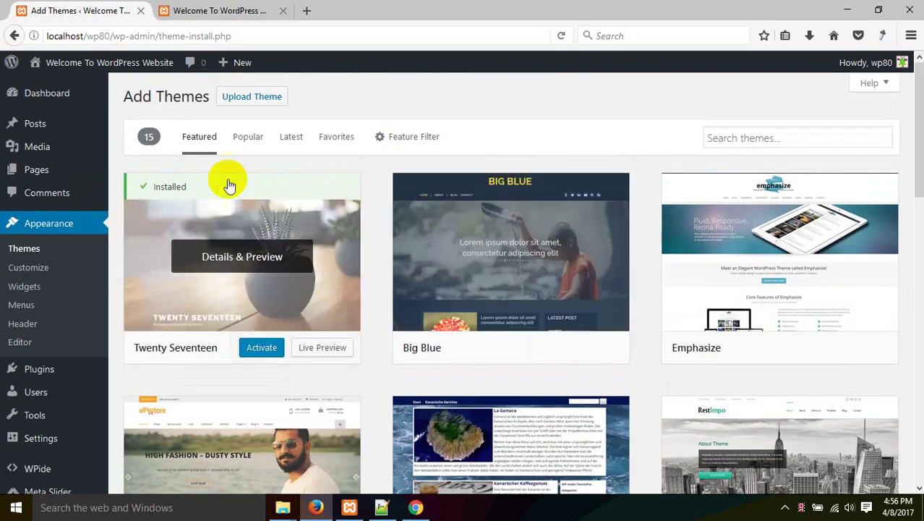
scroll(423, 217, down, 3)
scroll(433, 224, down, 7)
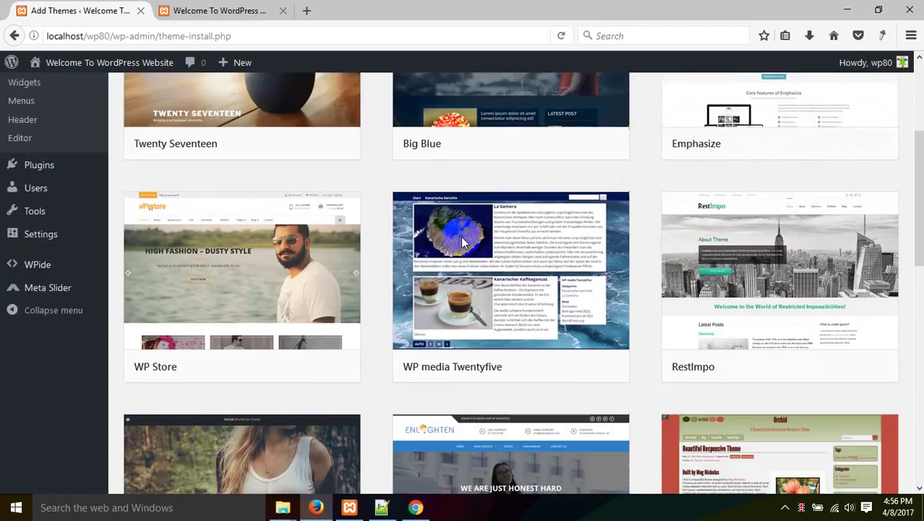
scroll(461, 241, up, 12)
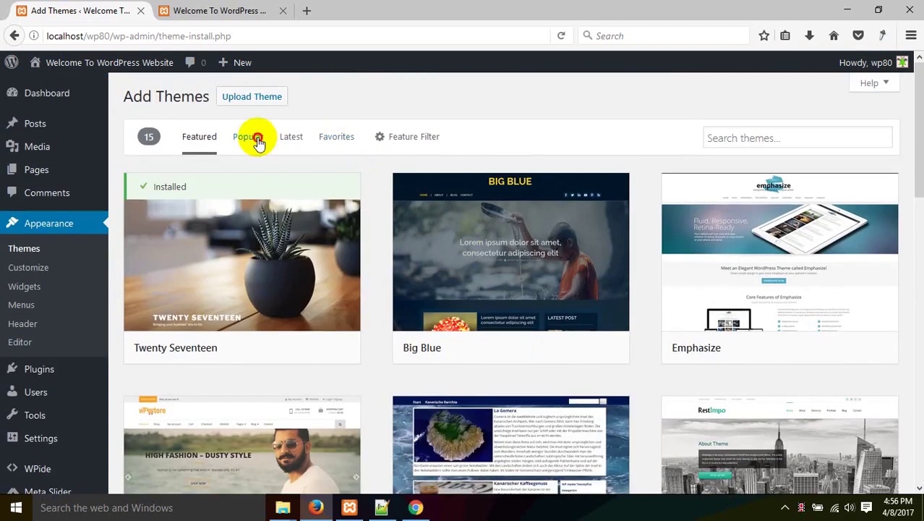
Show the Popular themes, scroll to the Sydney card and install it.
click(255, 139)
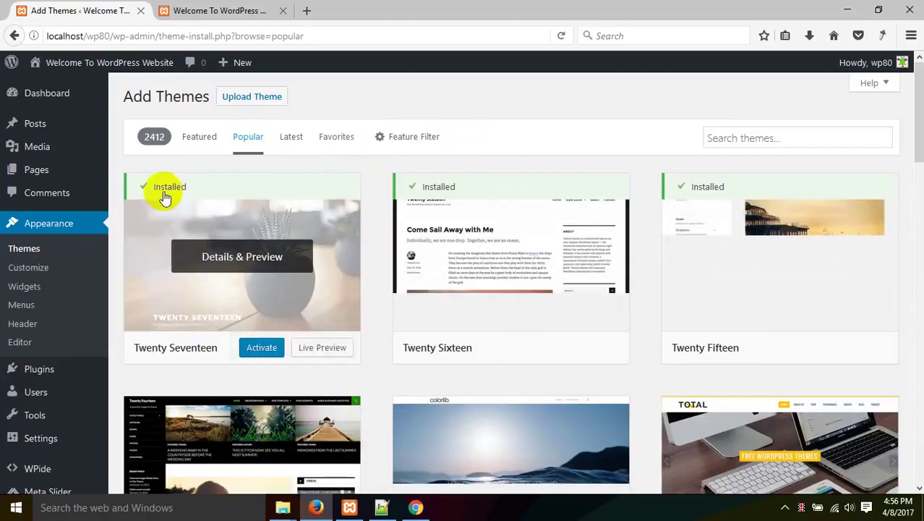
scroll(320, 231, down, 3)
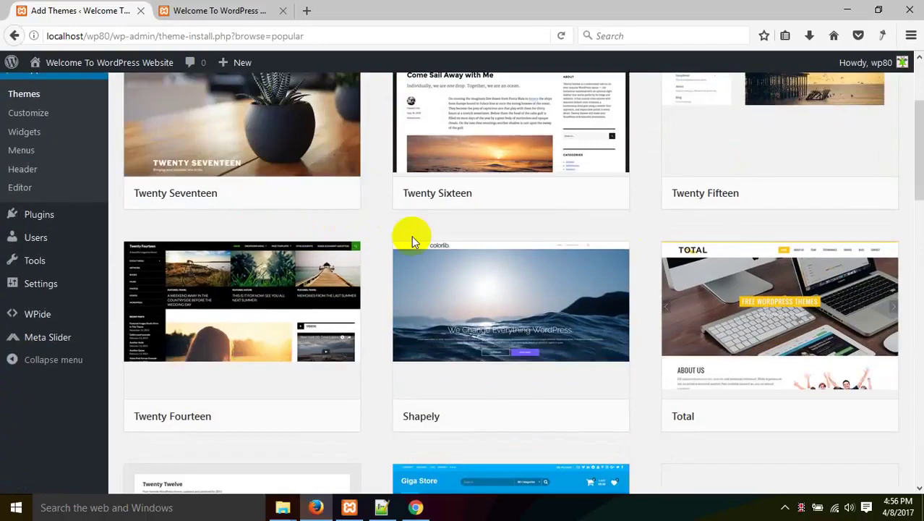
scroll(408, 239, down, 4)
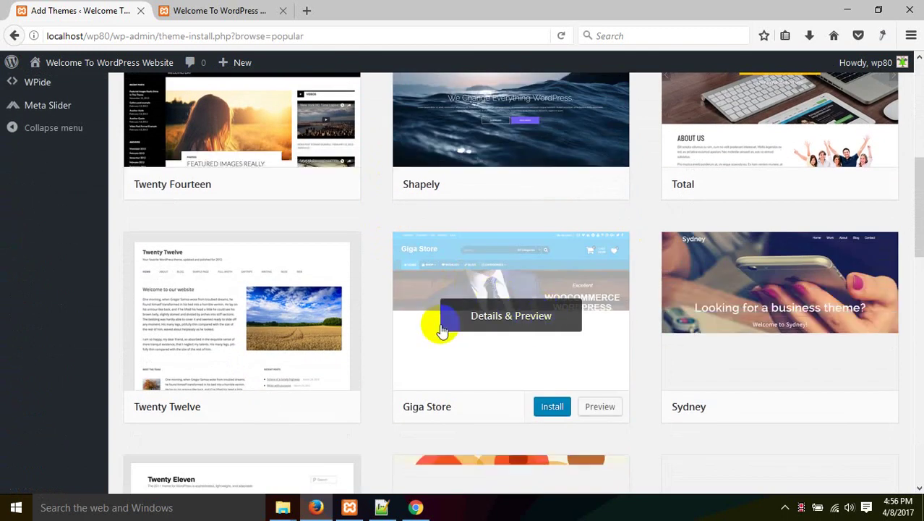
scroll(437, 323, down, 3)
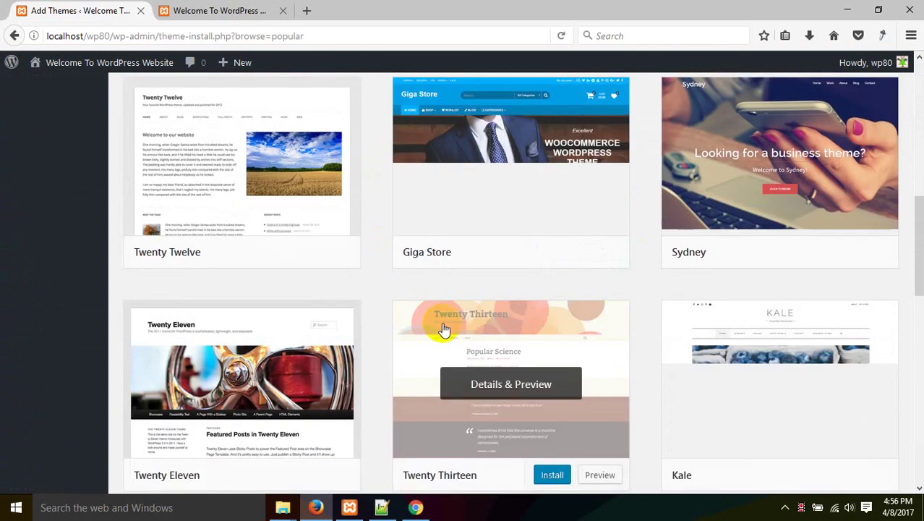
scroll(442, 330, down, 5)
scroll(441, 326, up, 7)
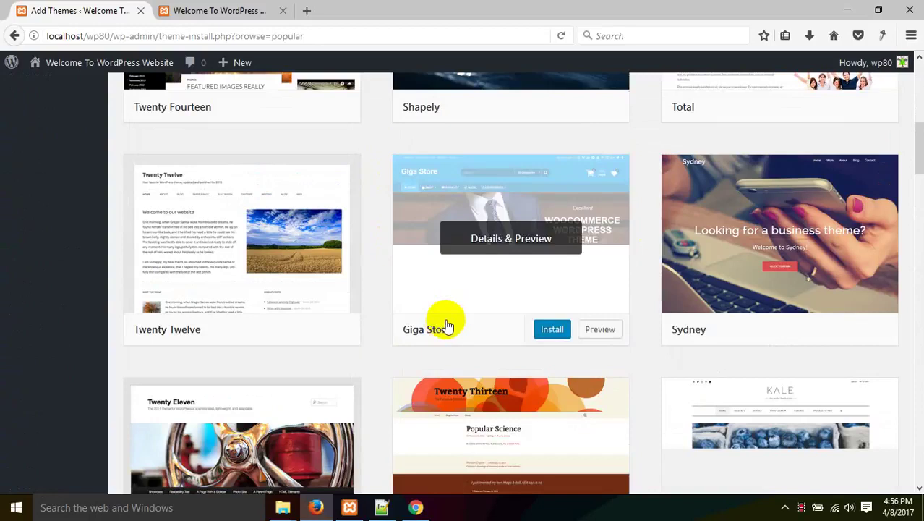
mouse_move(712, 327)
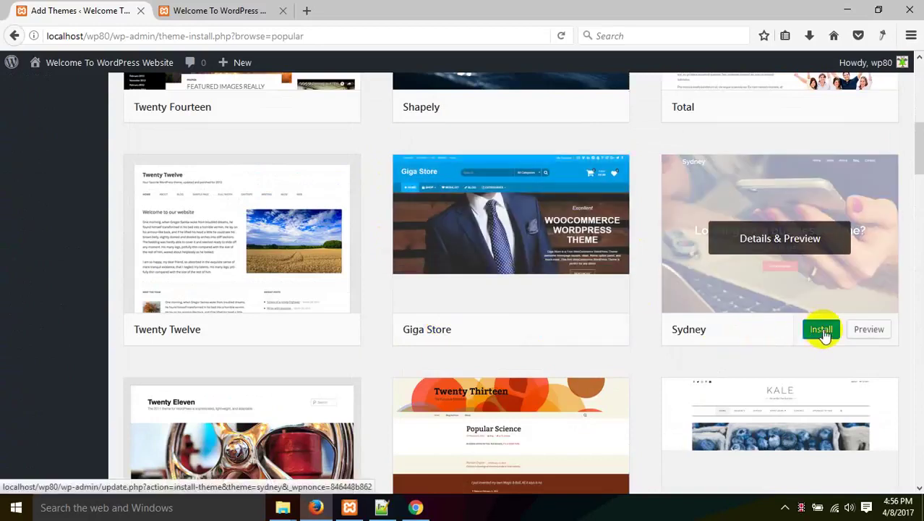
click(819, 331)
scroll(459, 217, up, 12)
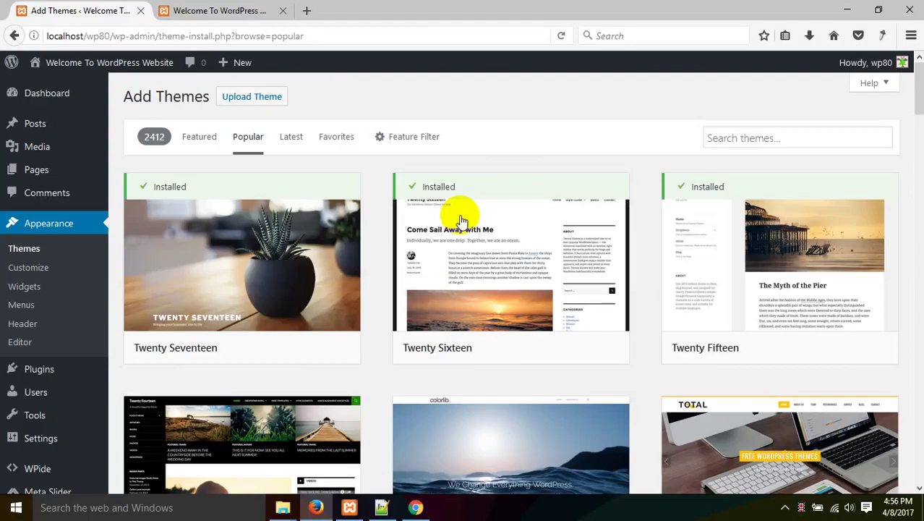
scroll(459, 215, down, 11)
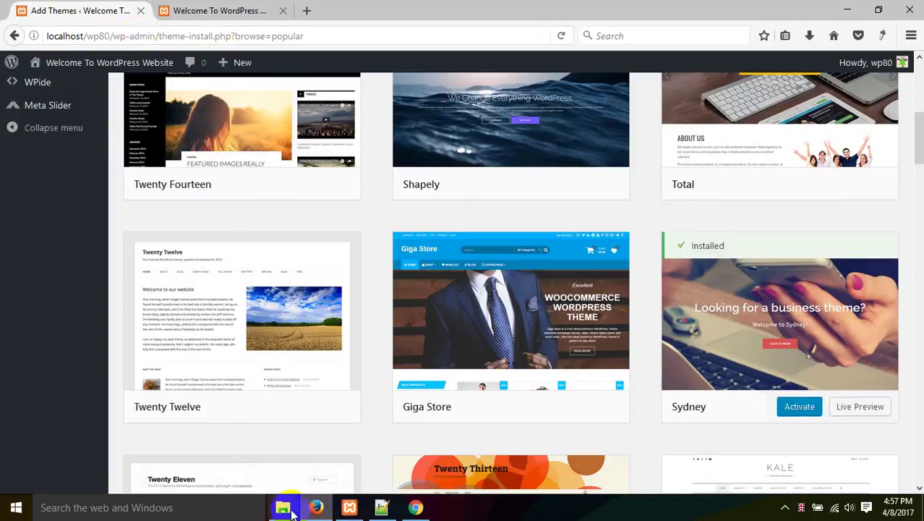
mouse_move(283, 510)
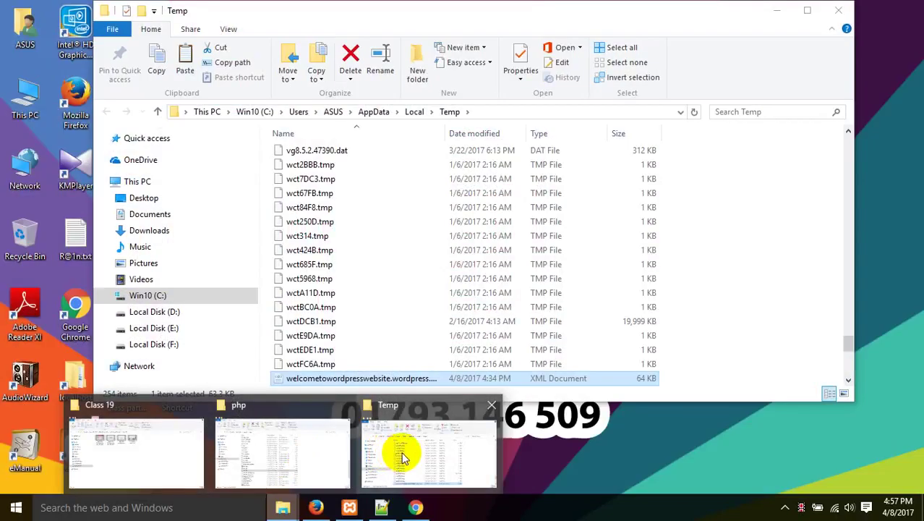
click(320, 457)
scroll(264, 258, up, 10)
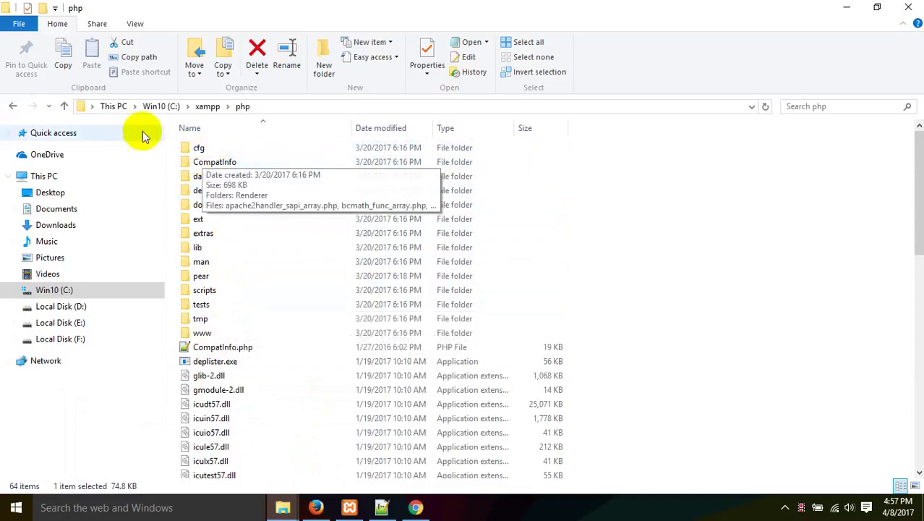
click(202, 106)
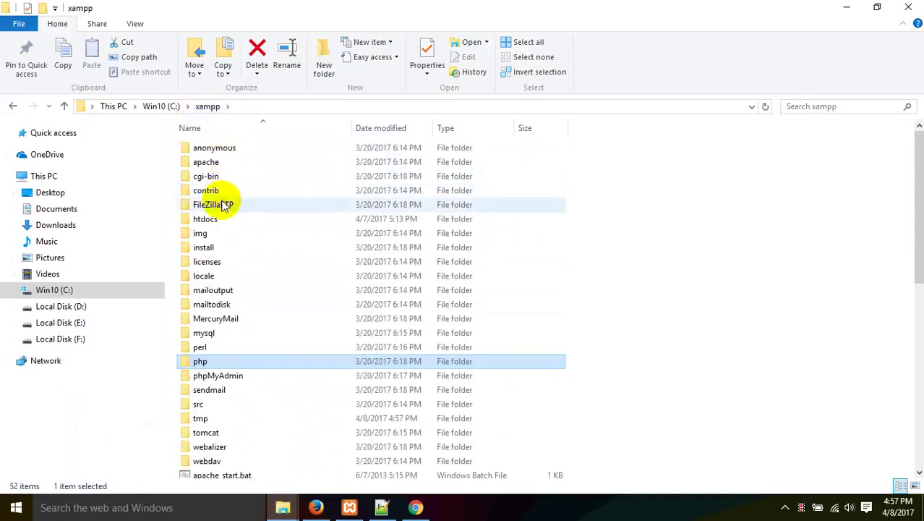
double_click(214, 219)
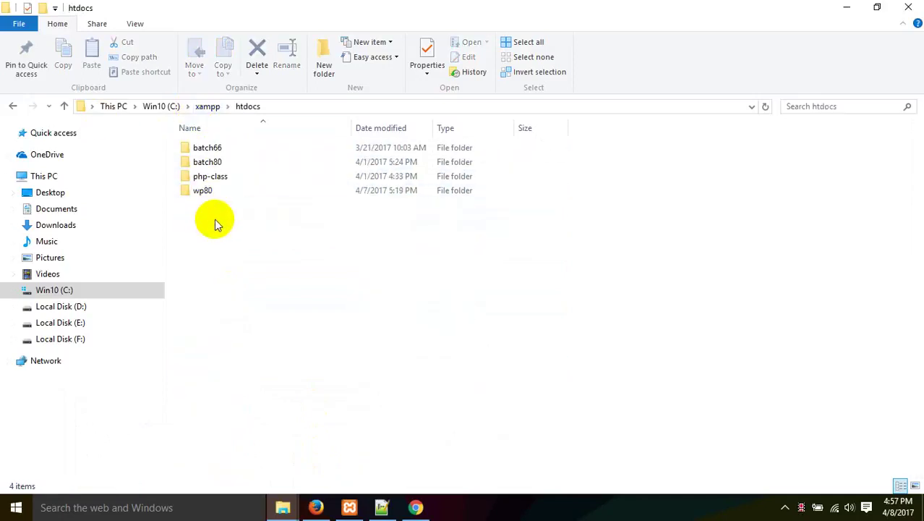
double_click(214, 162)
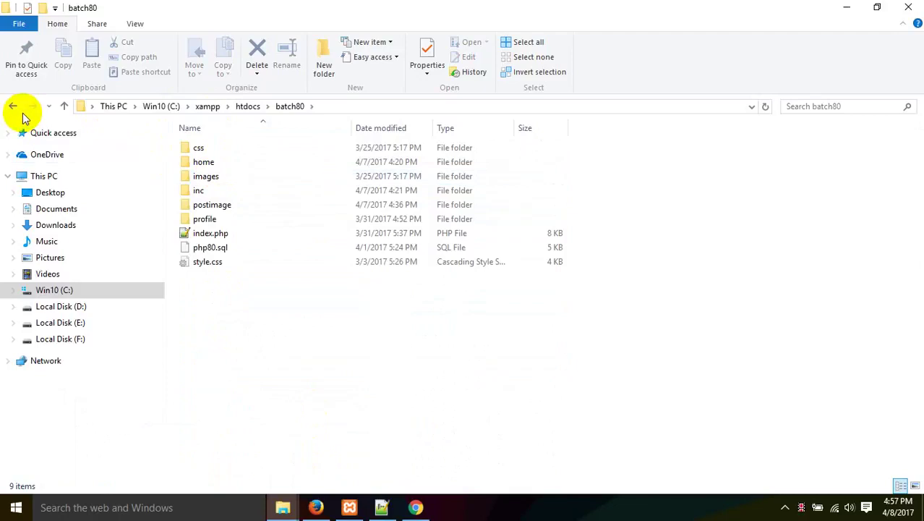
click(18, 109)
double_click(210, 189)
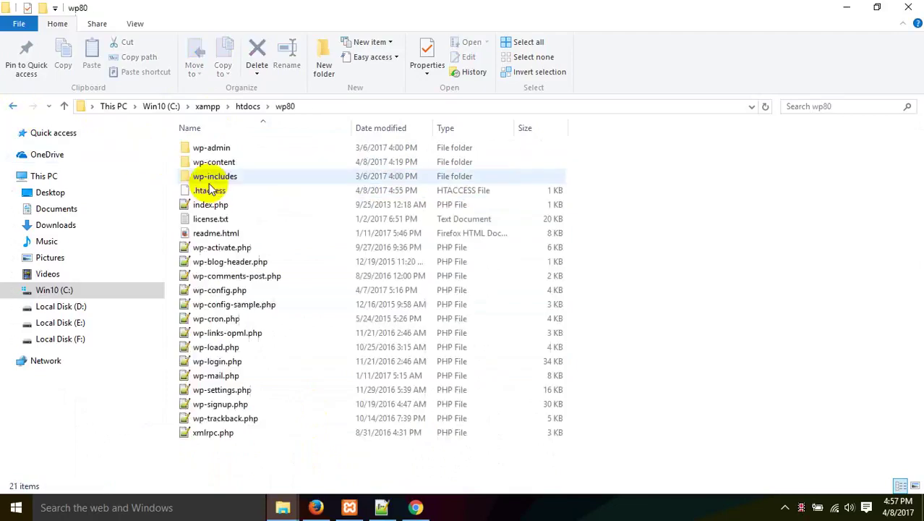
double_click(214, 163)
double_click(214, 164)
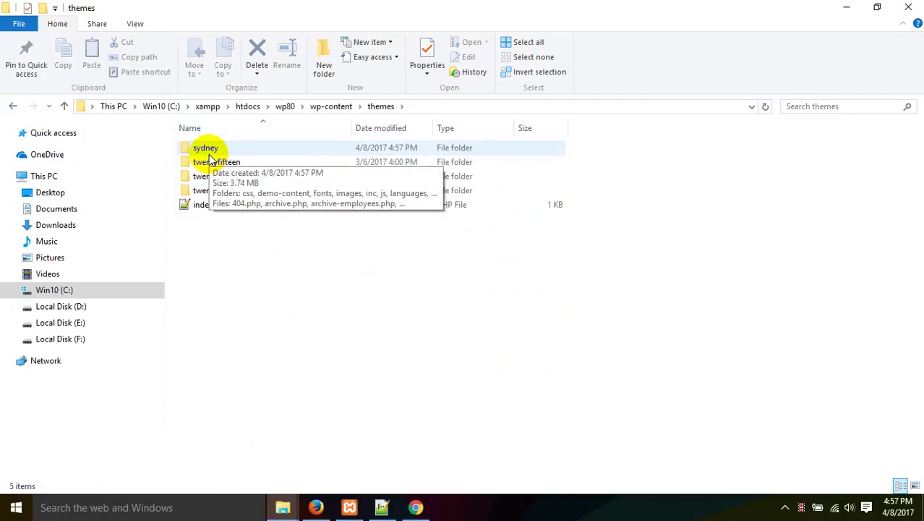
click(315, 507)
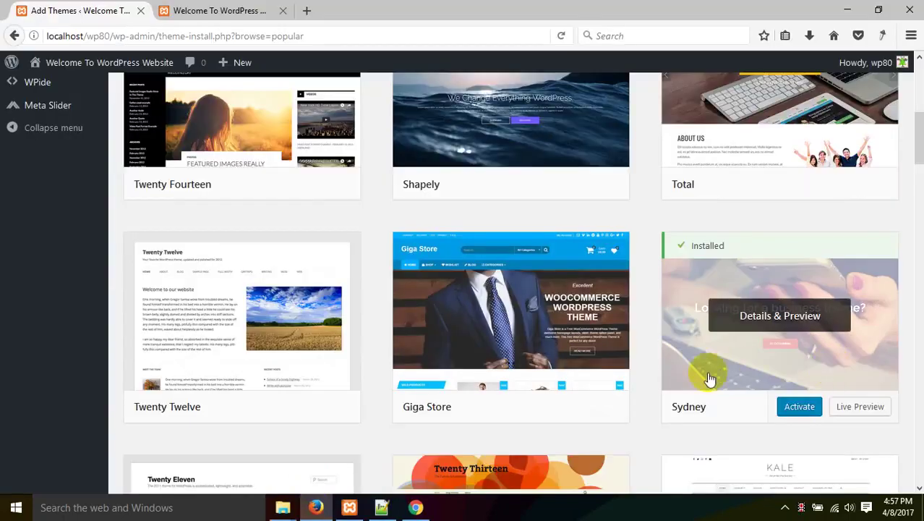
Activate the Sydney theme and reload the site front page to preview it.
click(801, 406)
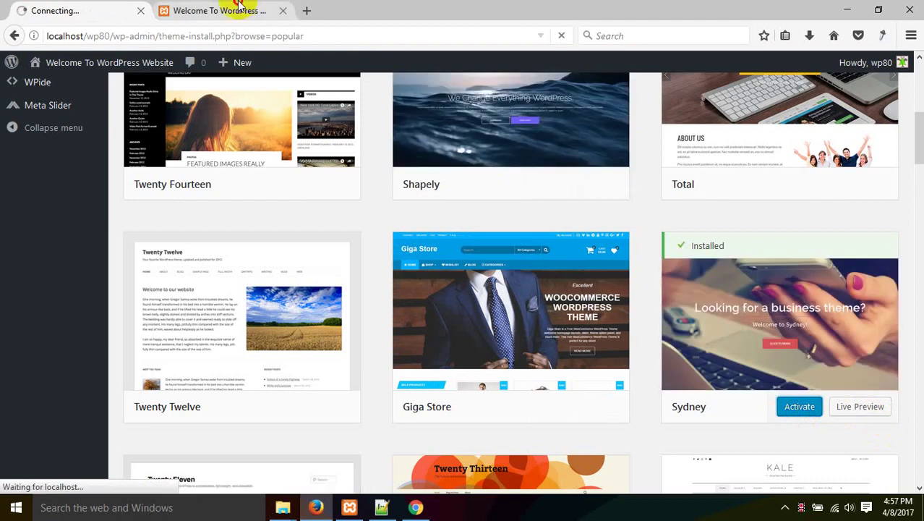
click(217, 10)
right_click(174, 359)
click(252, 372)
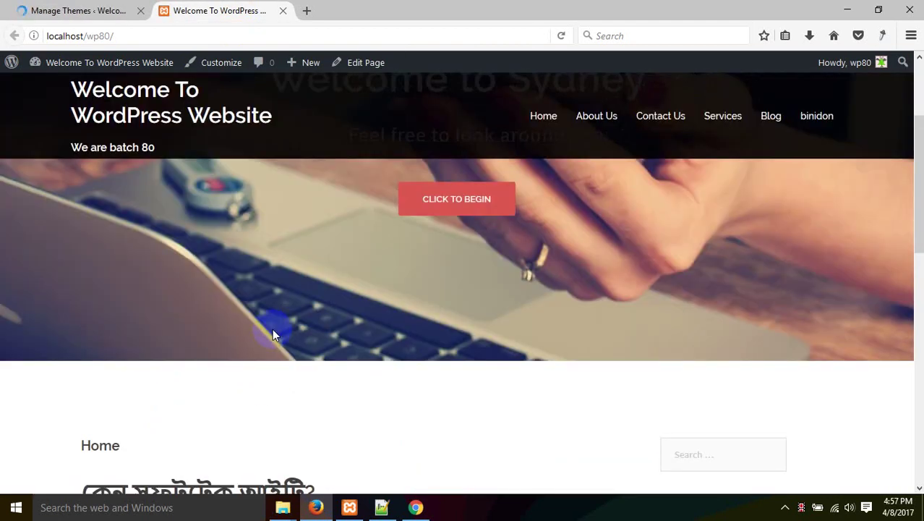
scroll(365, 264, down, 10)
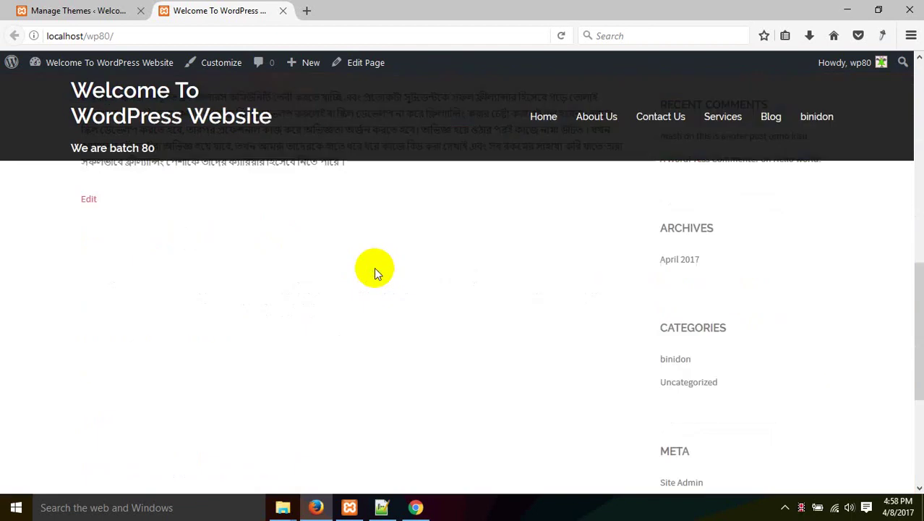
scroll(376, 269, up, 10)
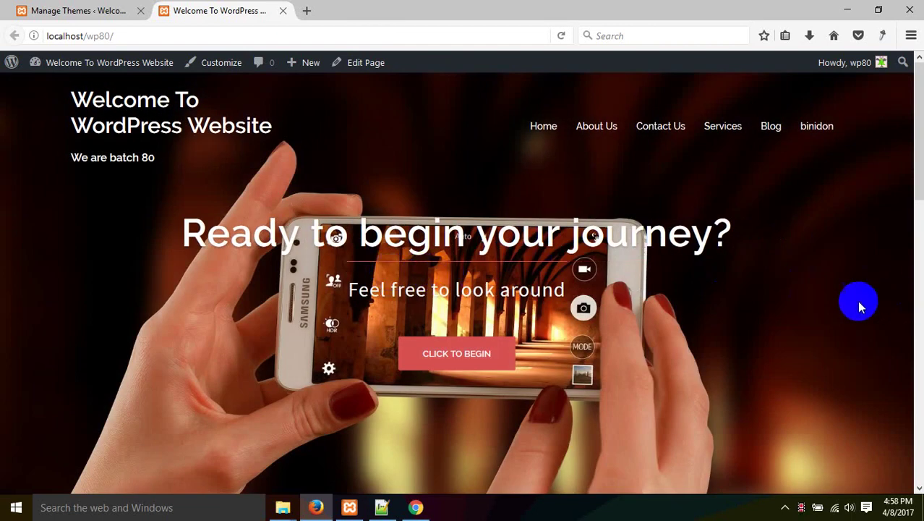
scroll(590, 291, down, 3)
scroll(589, 285, down, 10)
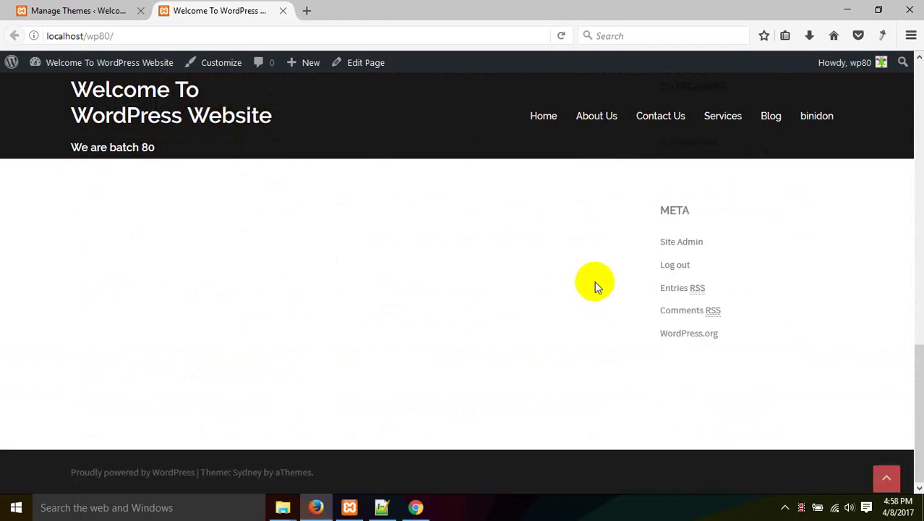
scroll(594, 280, up, 8)
scroll(594, 286, up, 4)
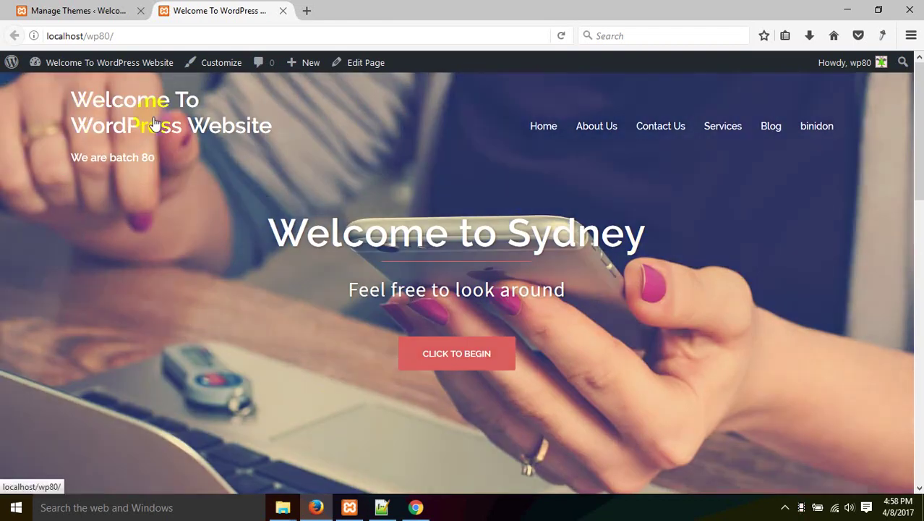
Reload the home page again and scroll through the new Sydney hero slider design.
click(153, 117)
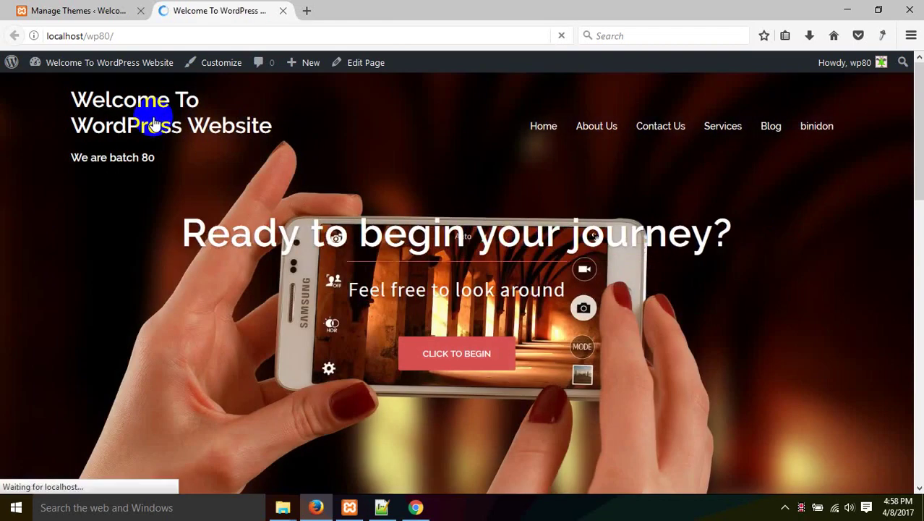
scroll(487, 172, down, 5)
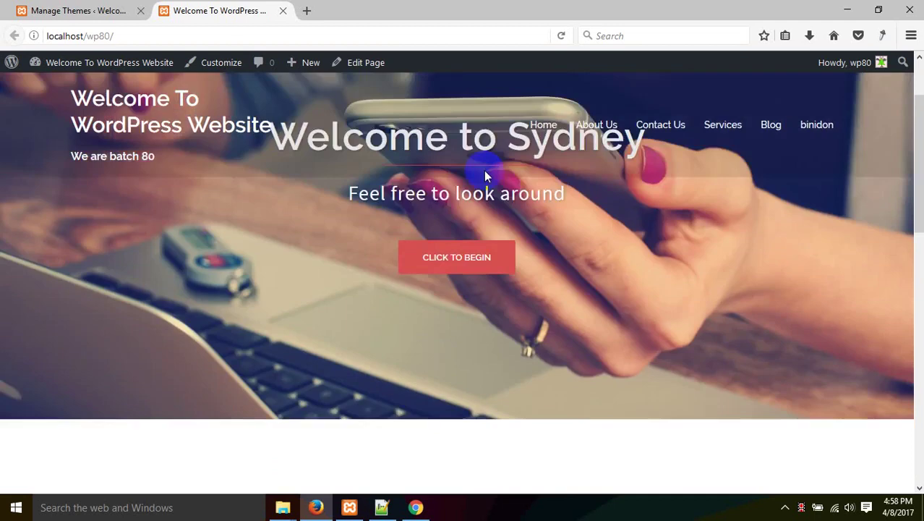
scroll(486, 171, down, 3)
scroll(492, 256, up, 10)
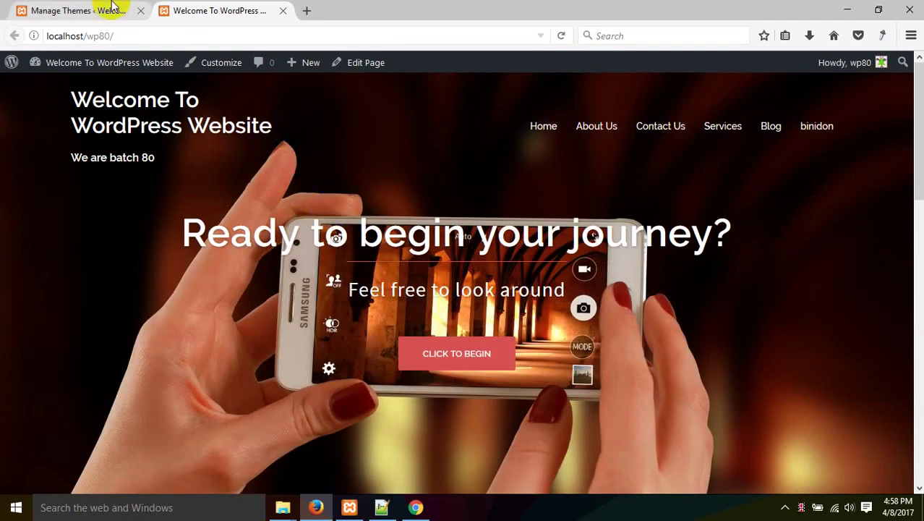
click(99, 9)
click(214, 10)
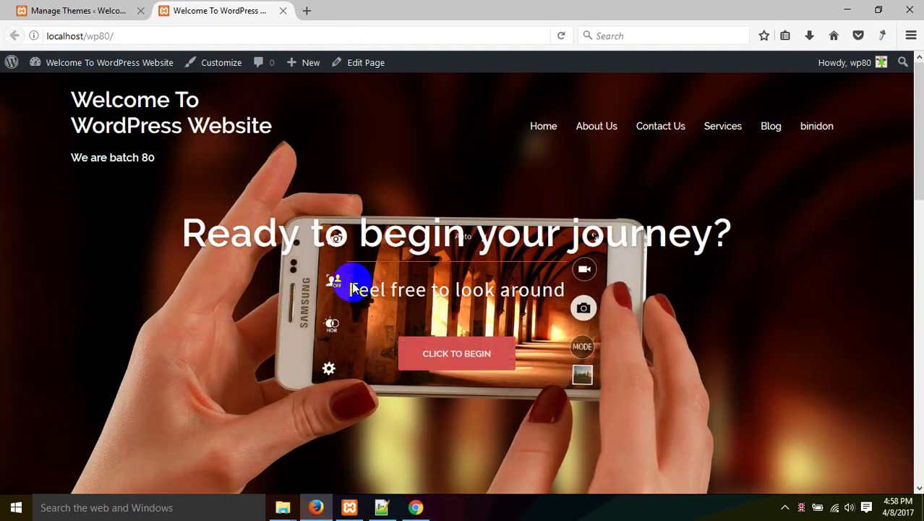
Select the front page's welcome line and Home post text, then return to the themes admin page.
drag(347, 286, 639, 304)
scroll(639, 301, down, 10)
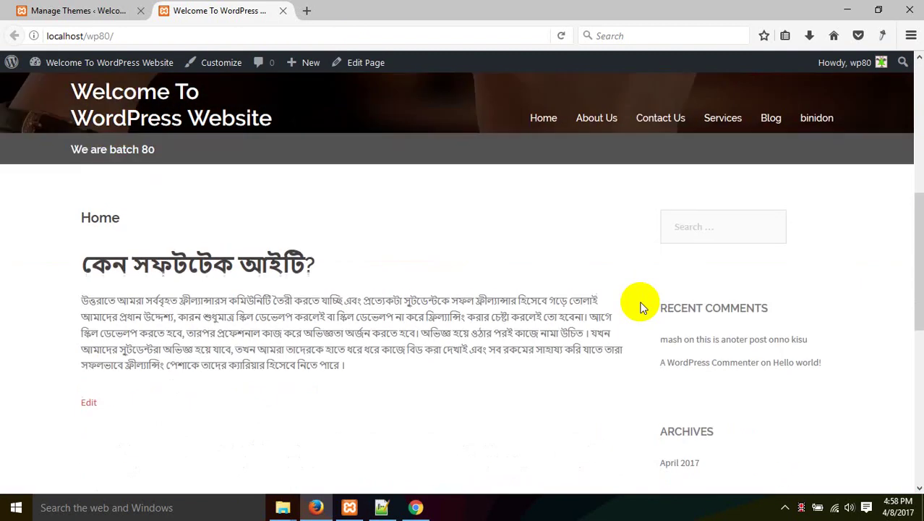
drag(126, 185, 423, 305)
click(422, 305)
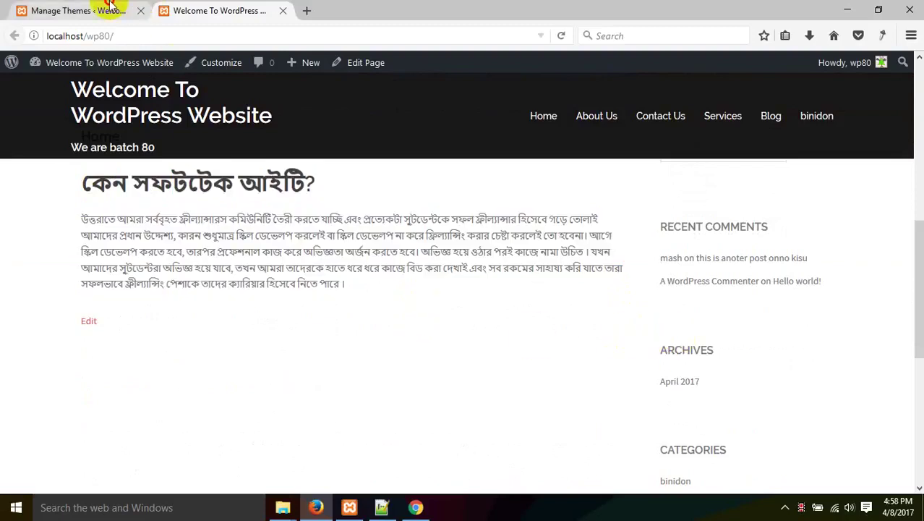
click(62, 11)
click(181, 10)
click(43, 8)
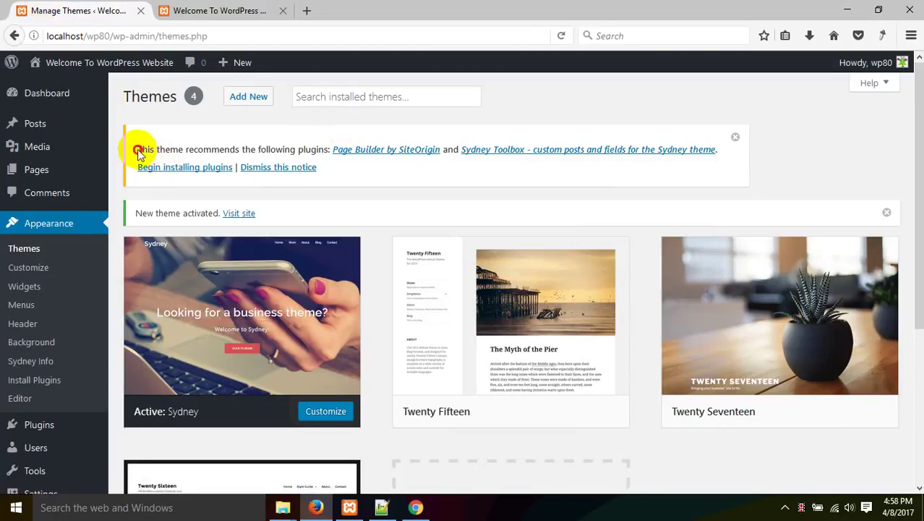
Read the theme's recommended-plugins notice on the themes admin page.
drag(138, 148, 330, 140)
click(514, 96)
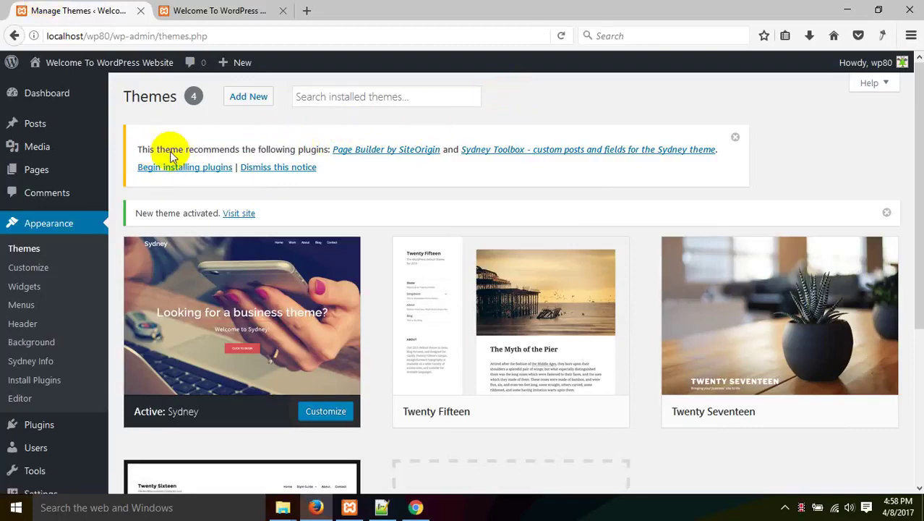
drag(137, 149, 327, 156)
click(472, 114)
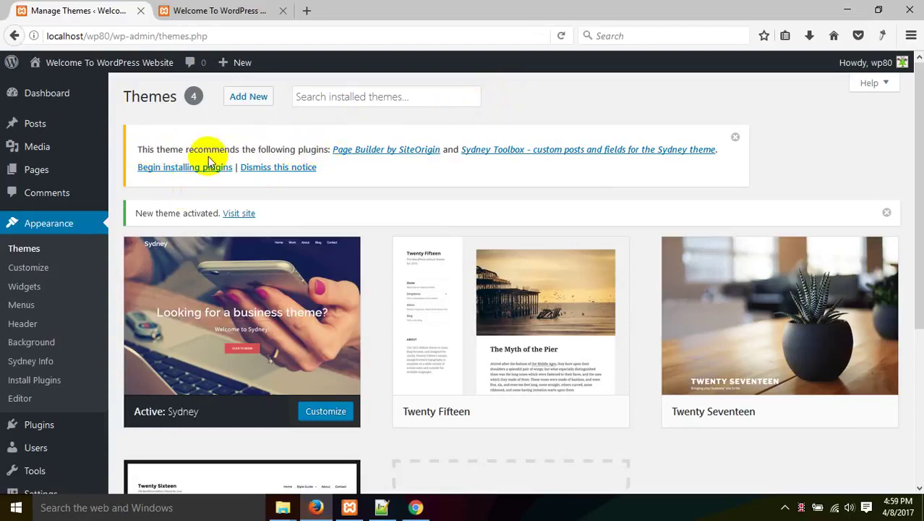
click(230, 10)
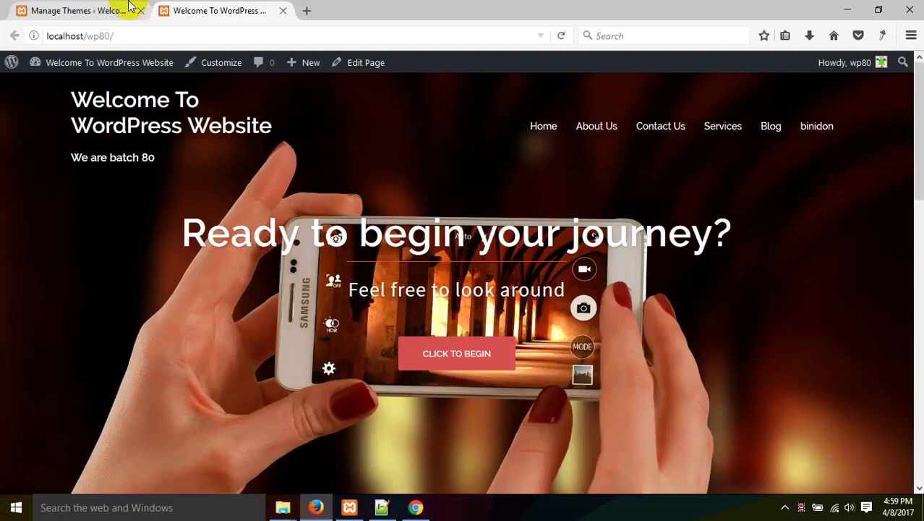
click(130, 9)
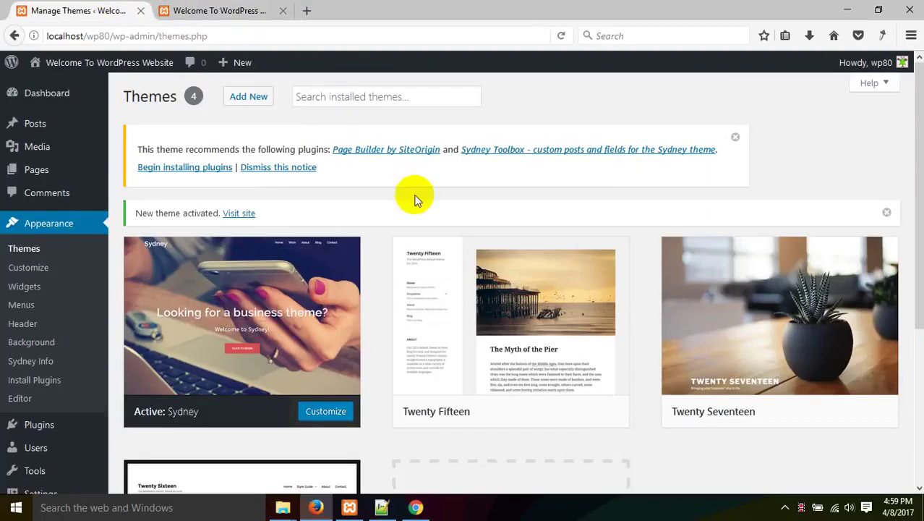
Bulk-install Page Builder by SiteOrigin and Sydney Toolbox, then return to the required plugins list.
click(204, 169)
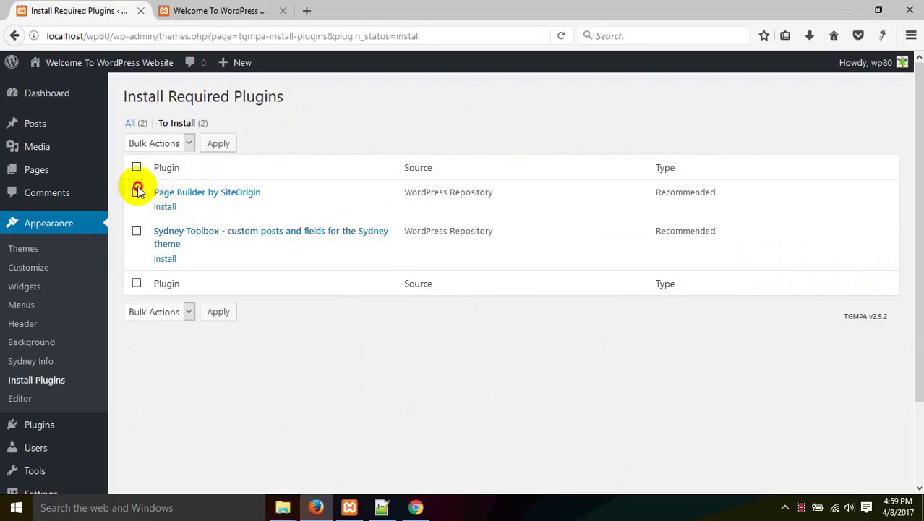
click(137, 233)
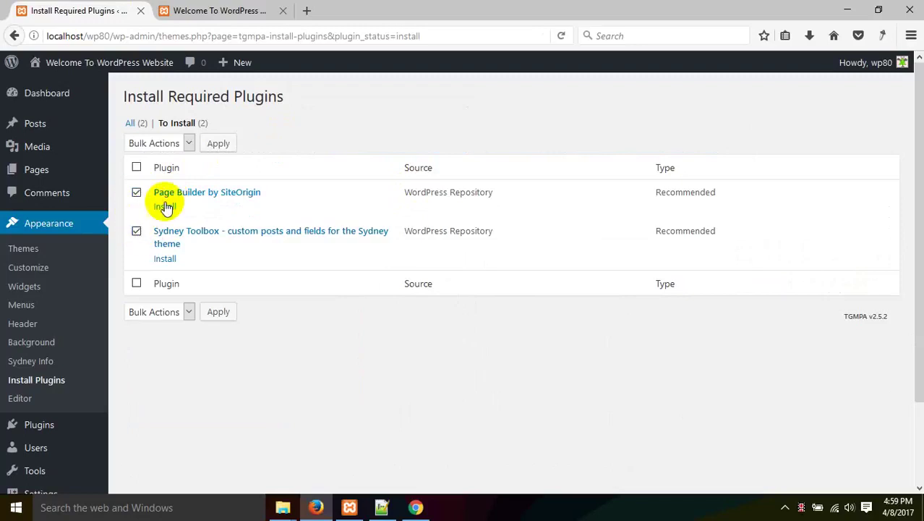
click(159, 144)
click(150, 172)
click(210, 143)
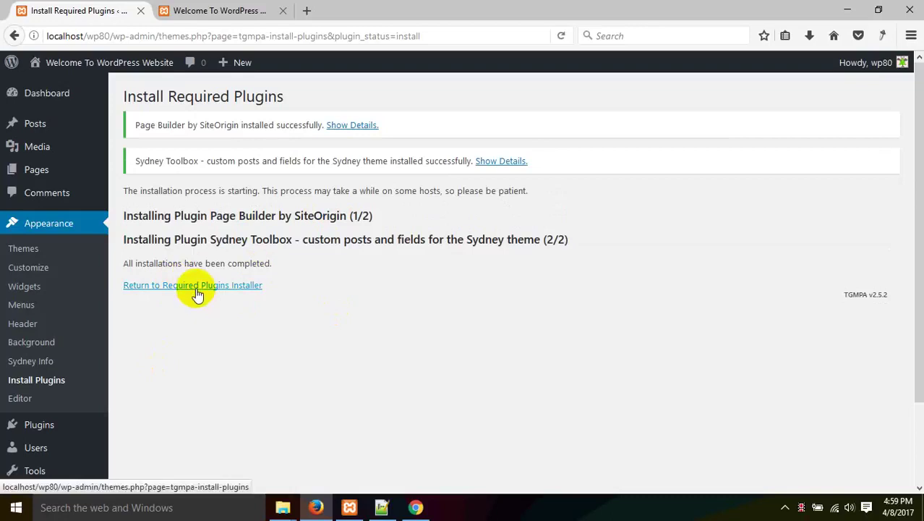
click(197, 286)
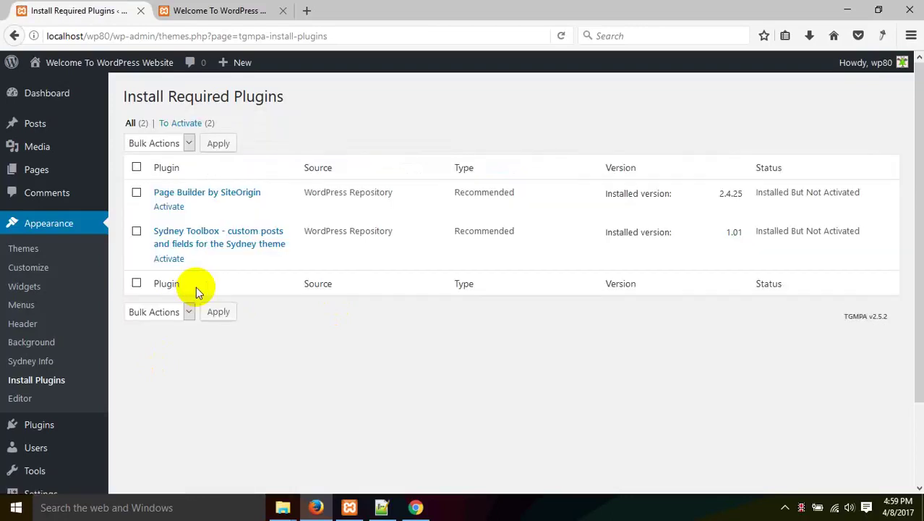
Select all listed plugins and bulk-activate Page Builder by SiteOrigin and Sydney Toolbox.
click(136, 167)
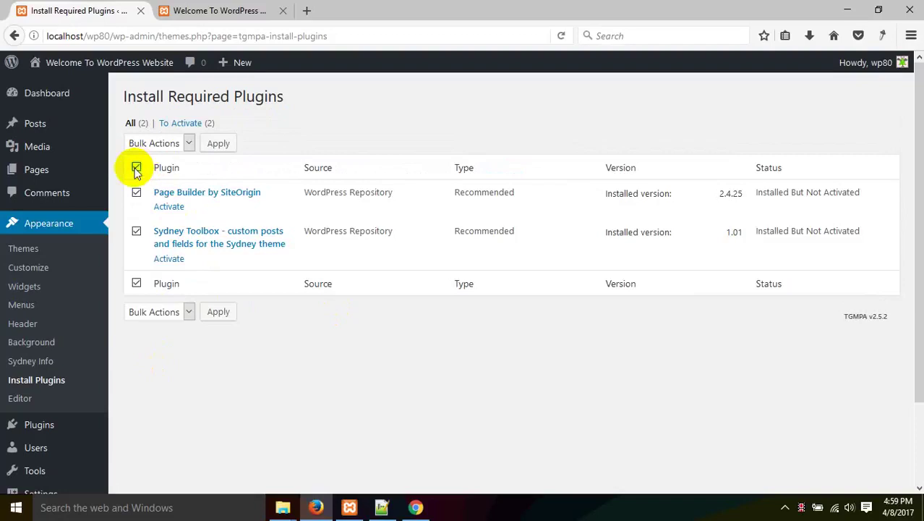
click(163, 143)
click(144, 200)
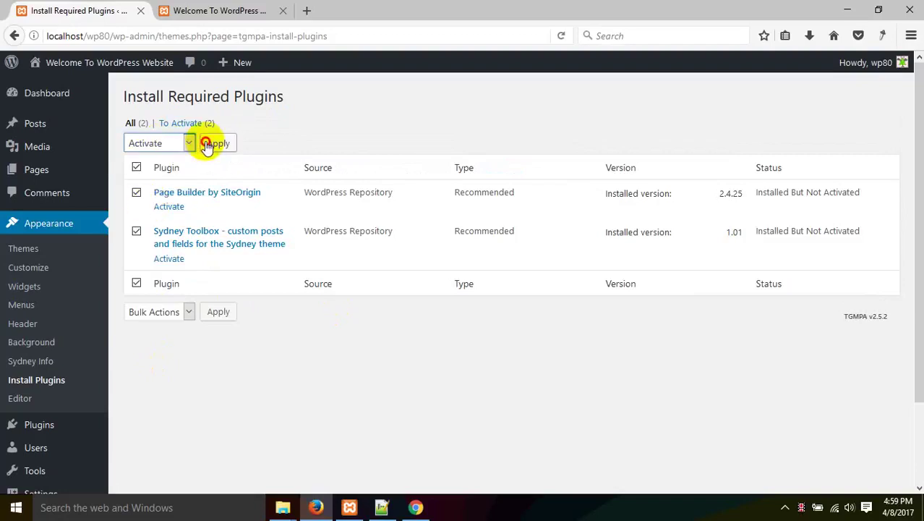
click(209, 144)
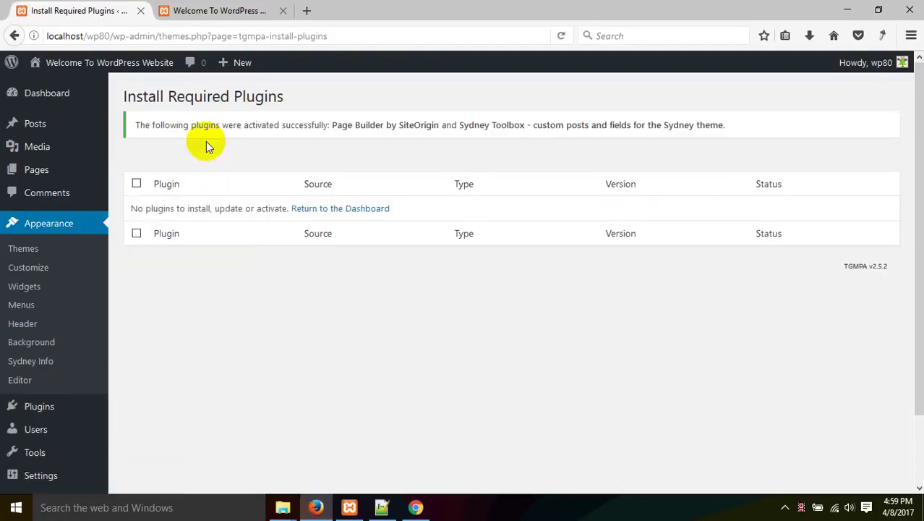
scroll(55, 423, down, 2)
Check the site front page, then go to the WordPress Dashboard.
click(220, 10)
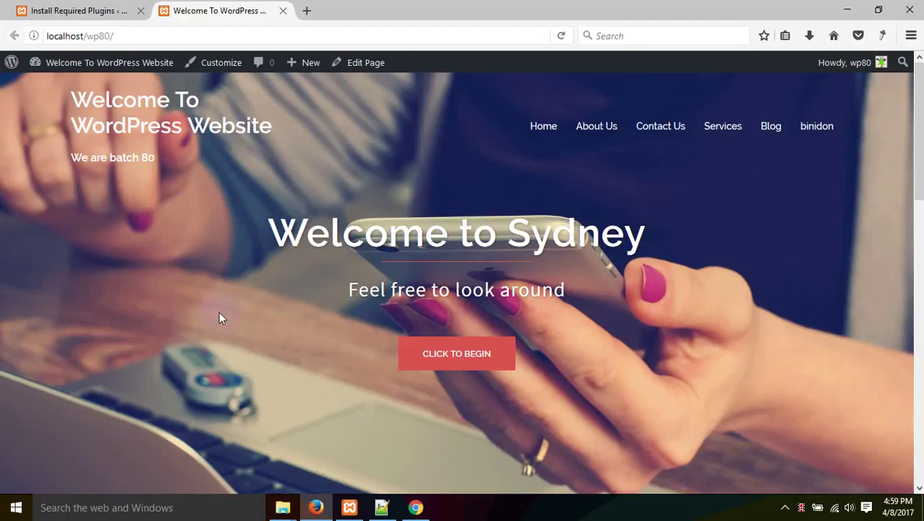
right_click(153, 299)
click(232, 311)
click(80, 10)
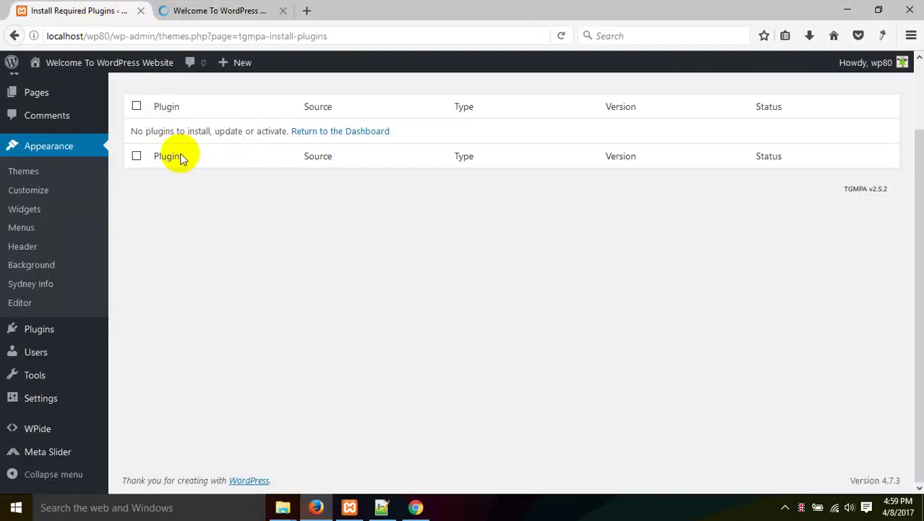
click(319, 137)
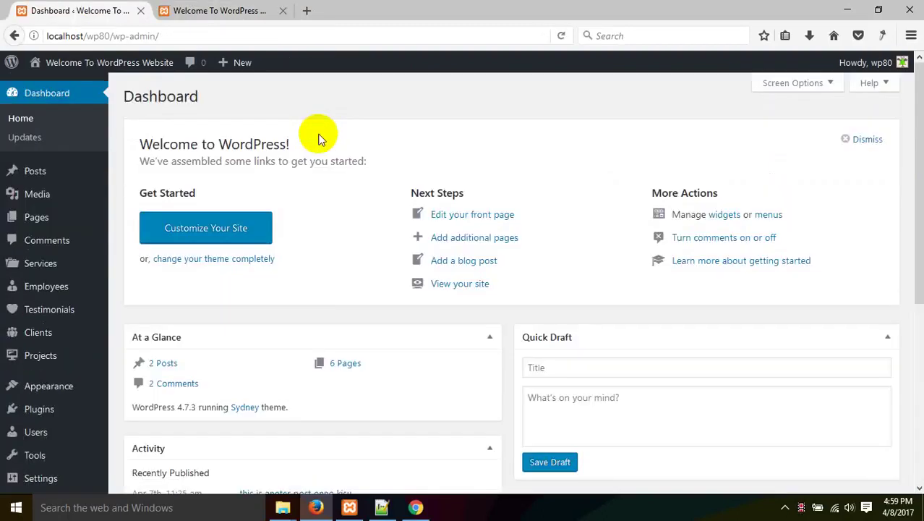
scroll(355, 368, down, 5)
scroll(355, 370, up, 5)
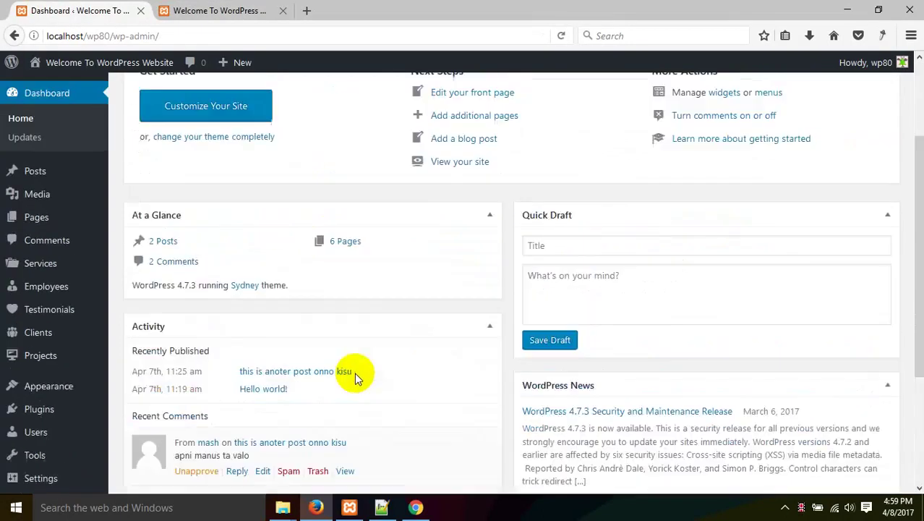
Reload the site front page and scroll through it with the plugins active.
click(220, 10)
right_click(243, 167)
click(319, 177)
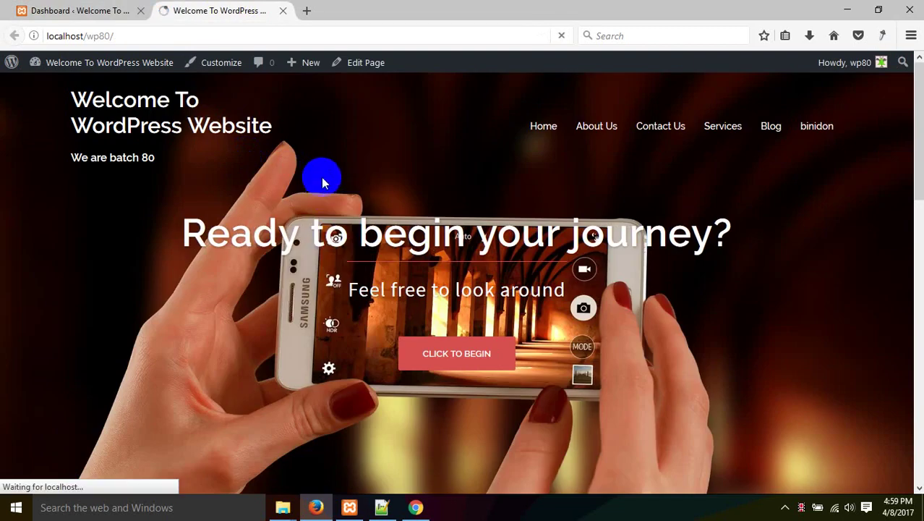
scroll(321, 246, down, 2)
scroll(321, 245, down, 2)
scroll(319, 248, up, 4)
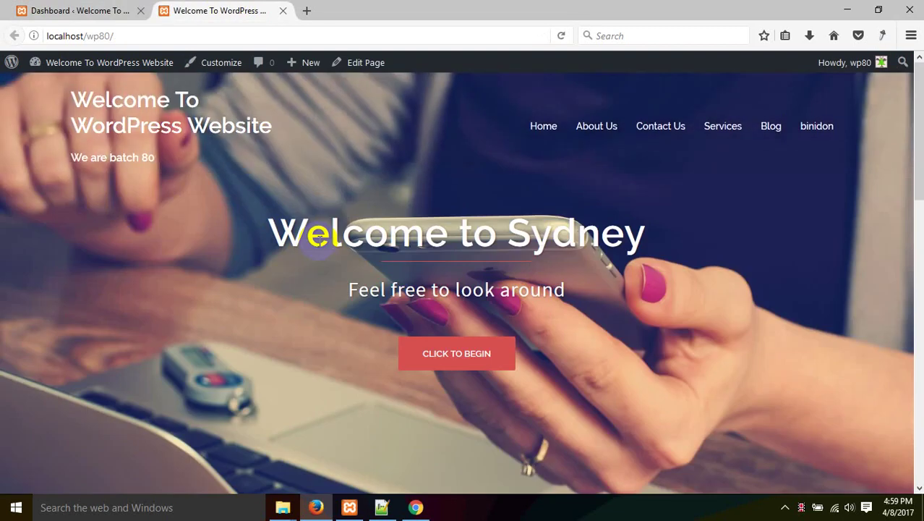
scroll(321, 244, down, 6)
scroll(320, 242, up, 6)
click(80, 10)
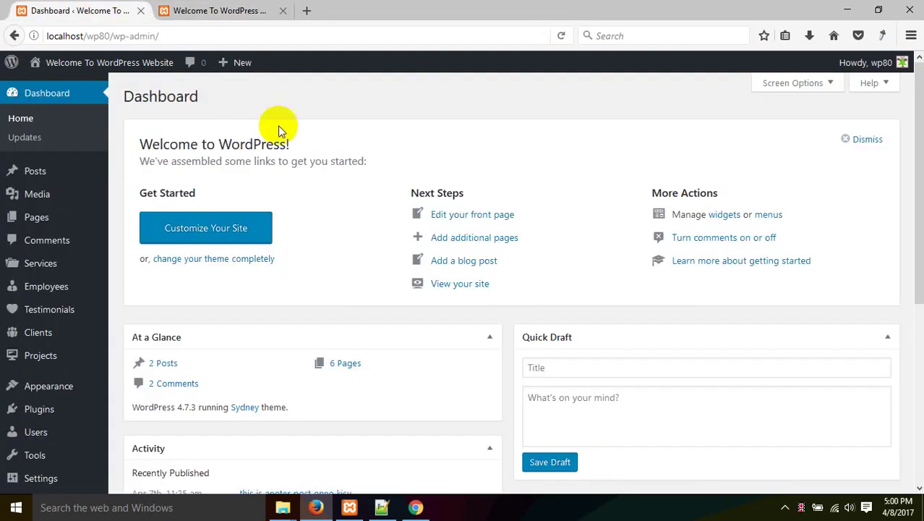
click(183, 6)
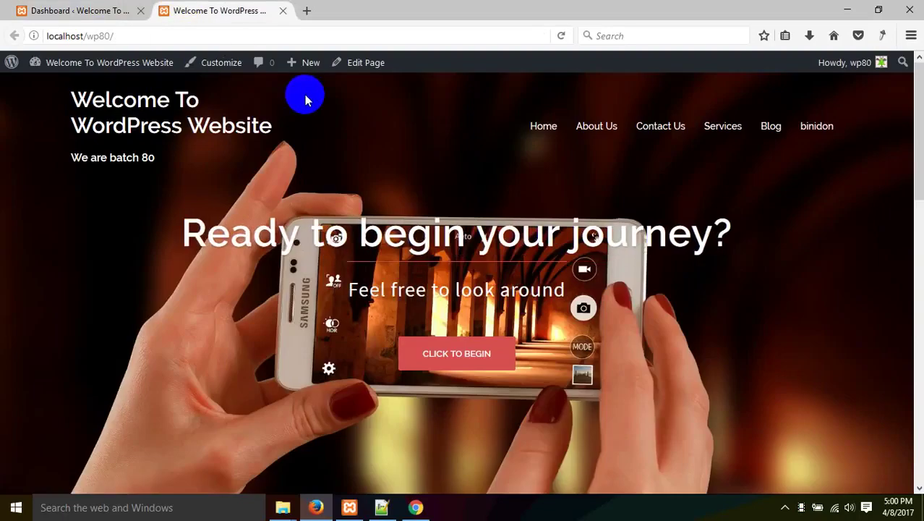
Edit the Home page from the admin bar and save it with Update to get Page updated.
click(368, 63)
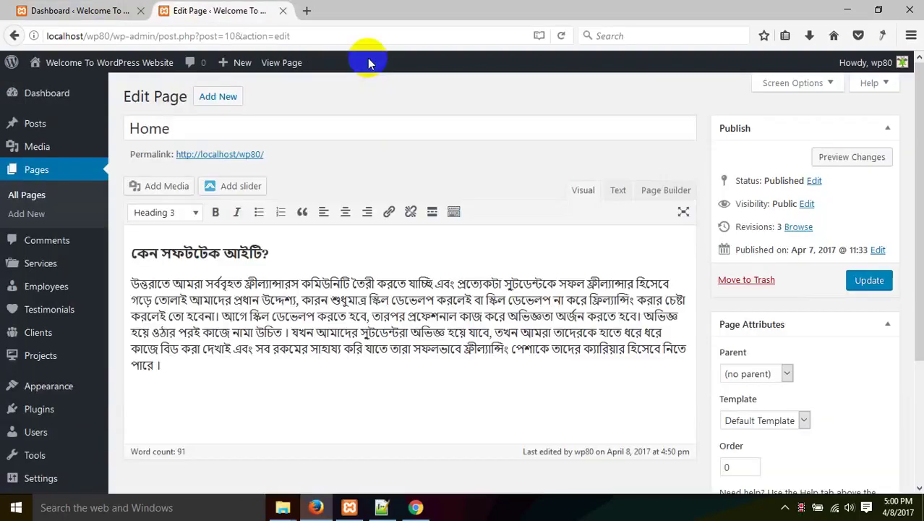
click(322, 259)
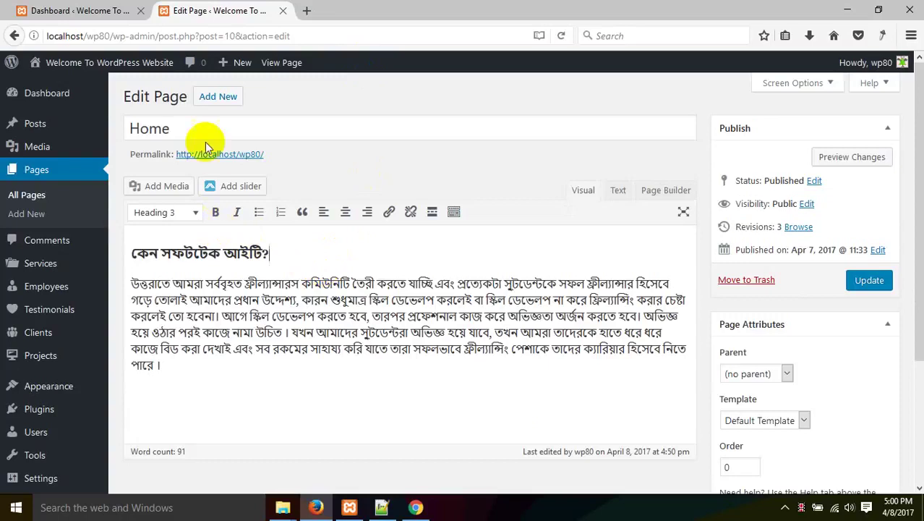
scroll(378, 350, down, 3)
scroll(746, 324, up, 3)
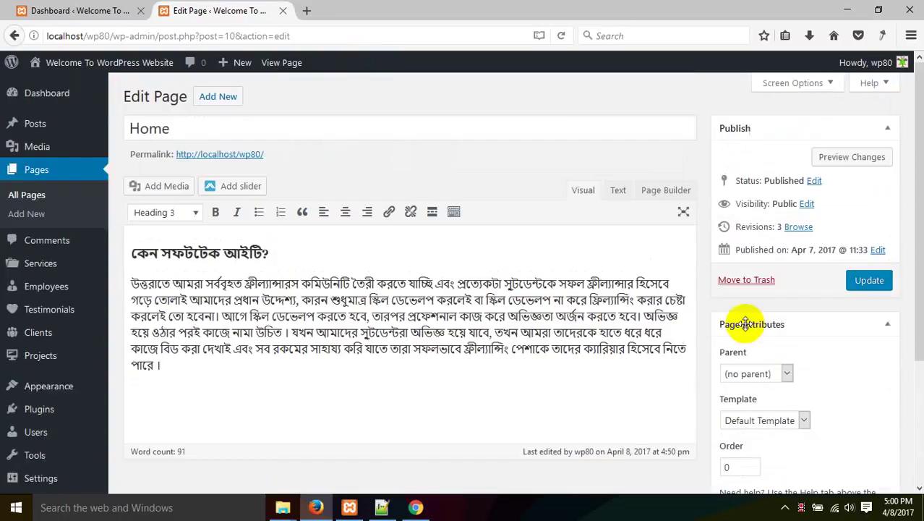
click(867, 281)
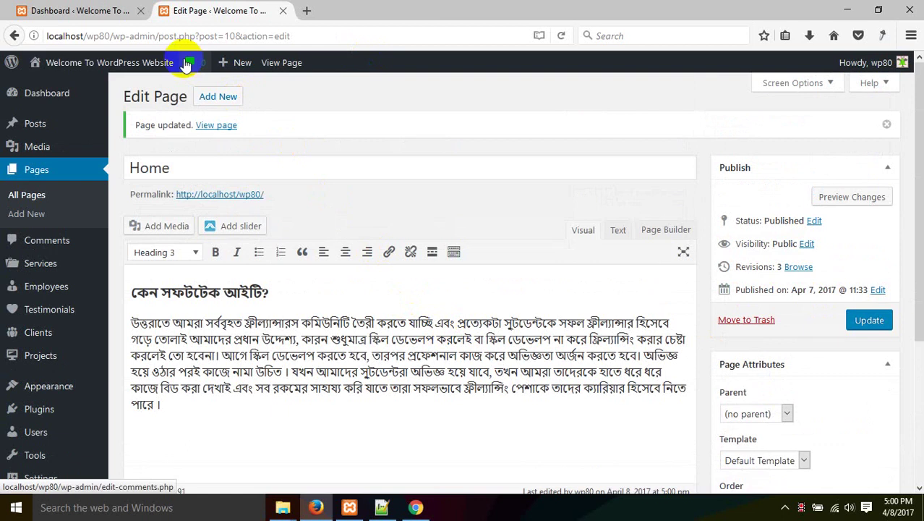
mouse_move(56, 74)
right_click(48, 91)
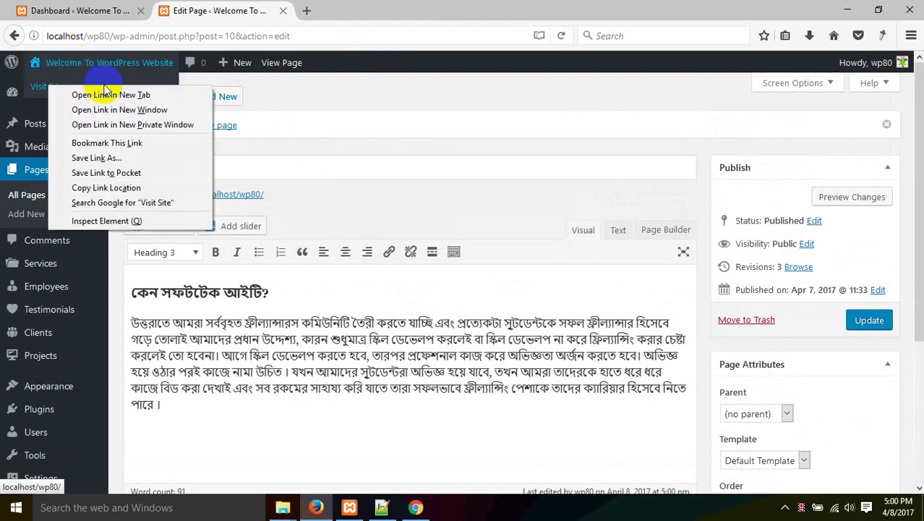
Open the live site in a new tab and glance over the front page.
click(105, 92)
click(351, 10)
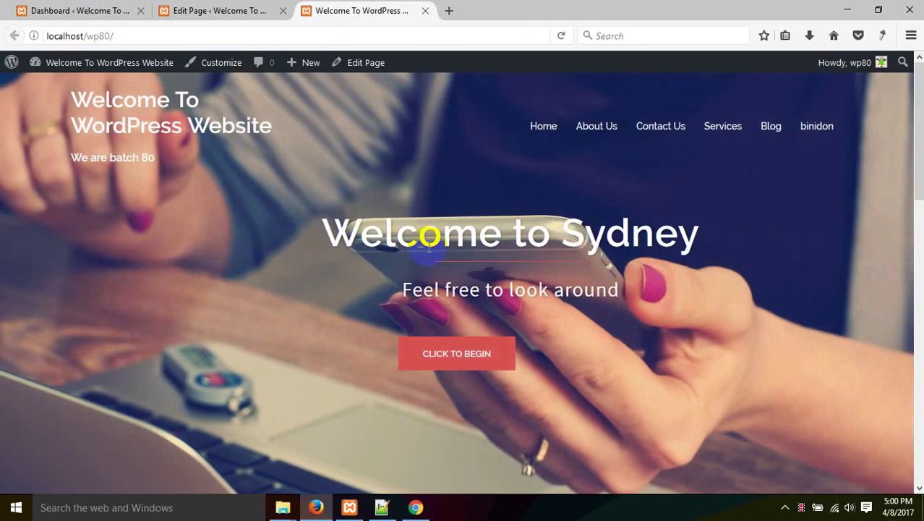
scroll(427, 251, down, 3)
scroll(428, 251, up, 3)
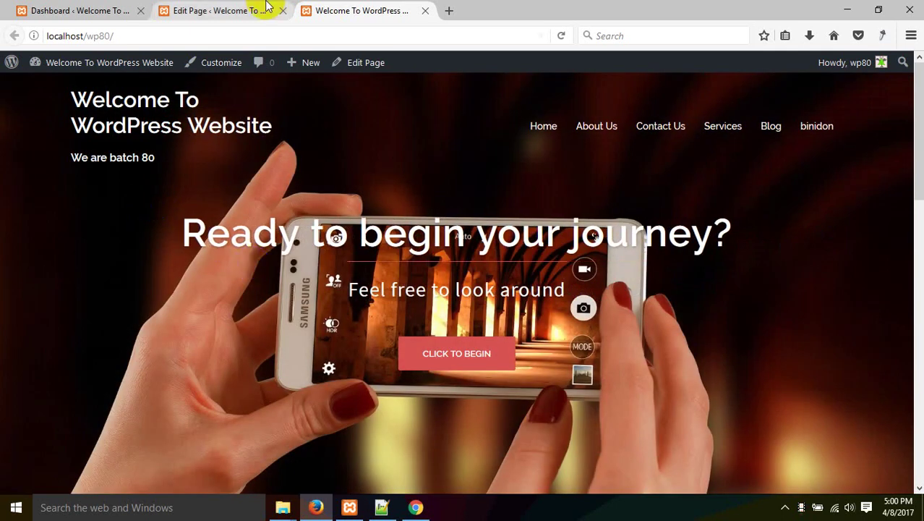
click(266, 8)
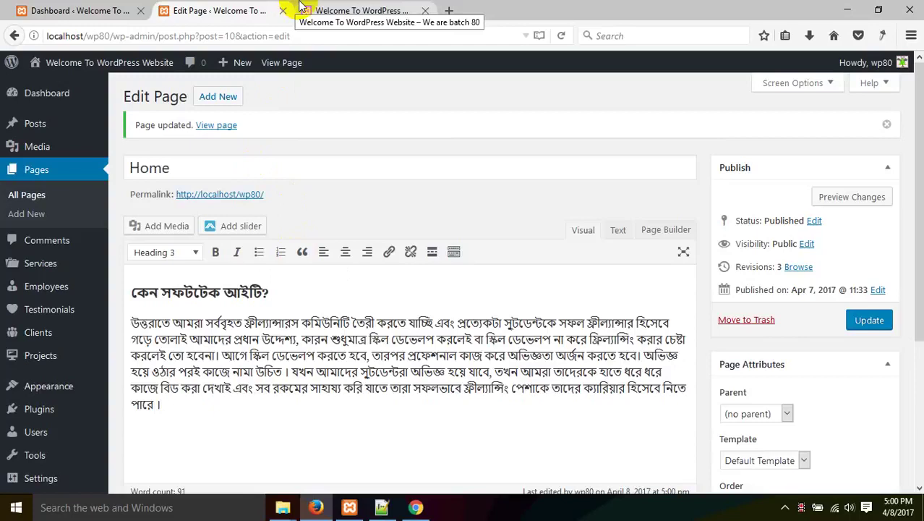
Return to the live home page and select the slide heading and subtitle.
click(311, 10)
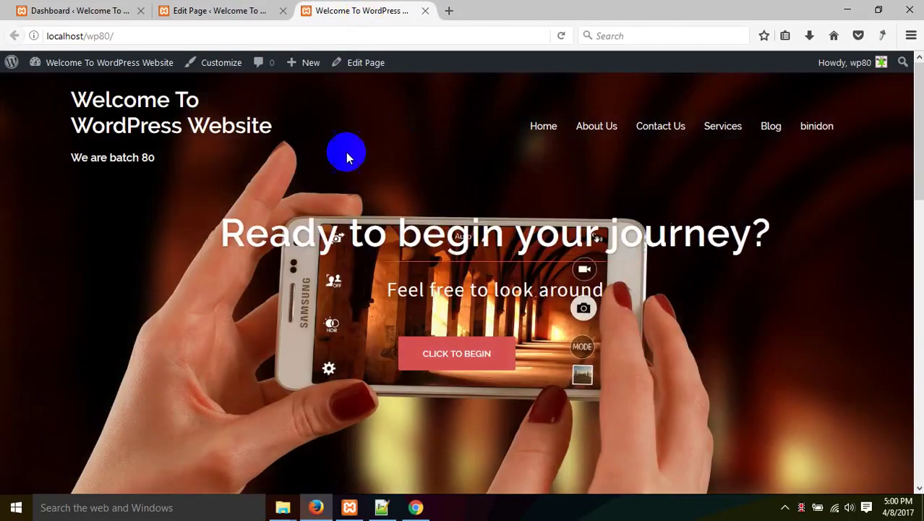
scroll(919, 273, down, 6)
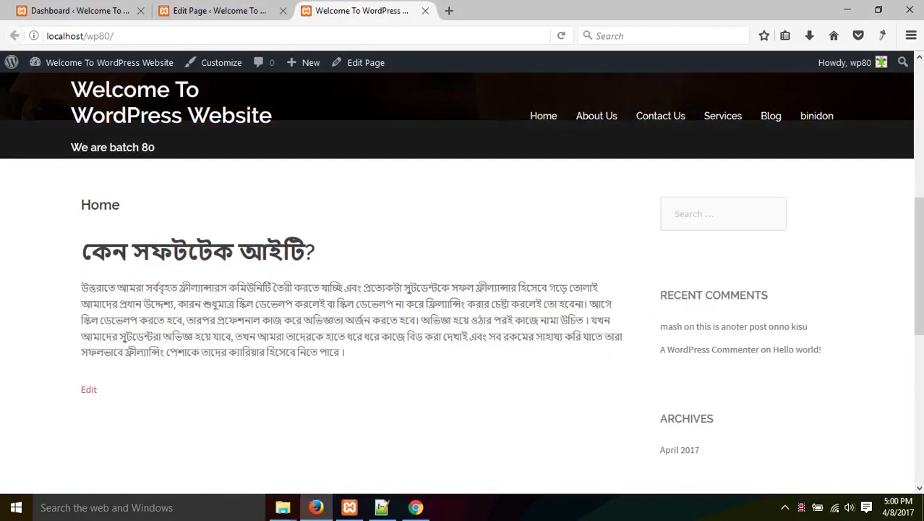
scroll(907, 324, down, 6)
scroll(902, 109, up, 12)
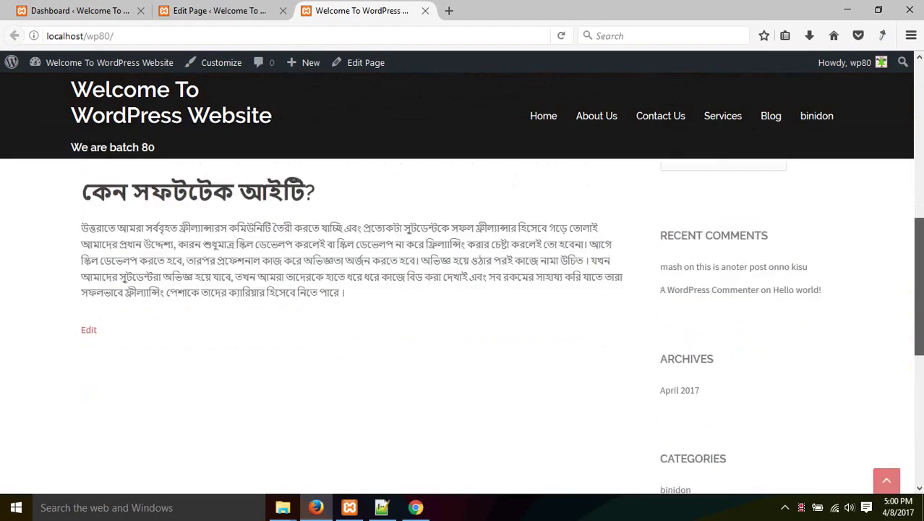
scroll(903, 108, down, 12)
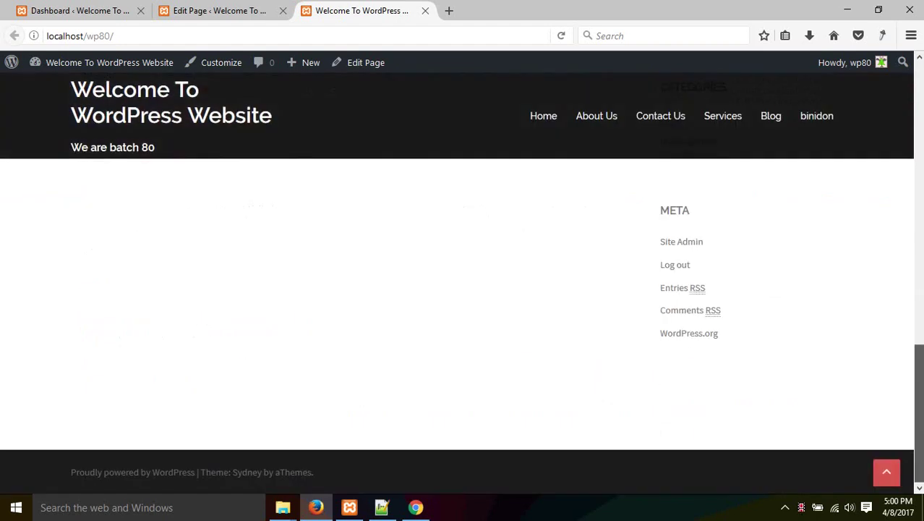
scroll(463, 290, up, 12)
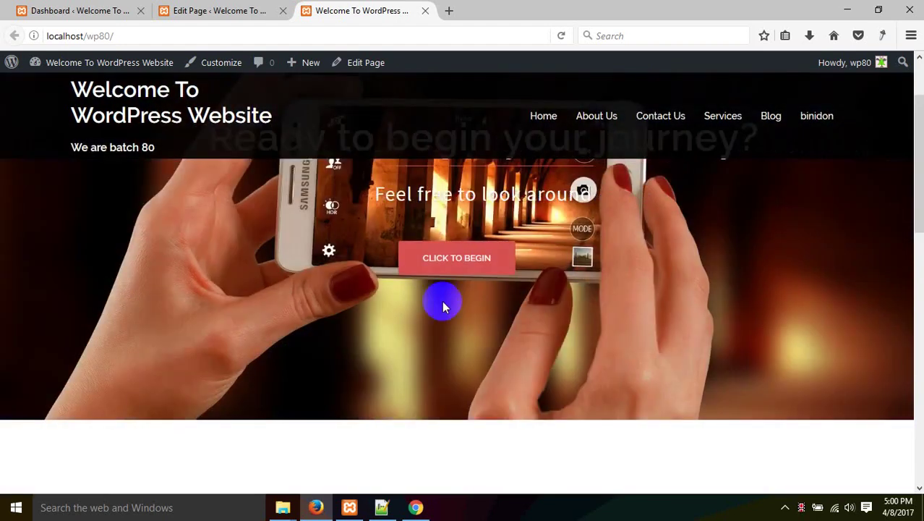
scroll(440, 306, up, 1)
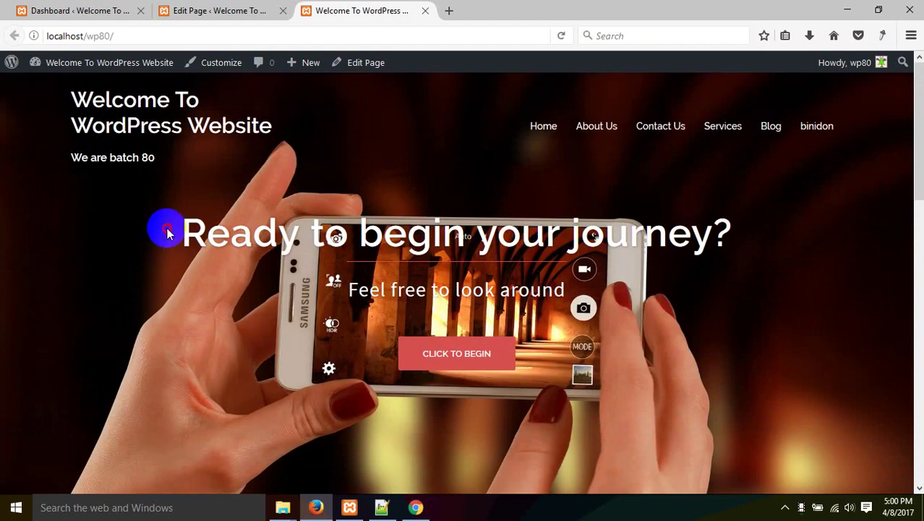
drag(165, 231, 310, 269)
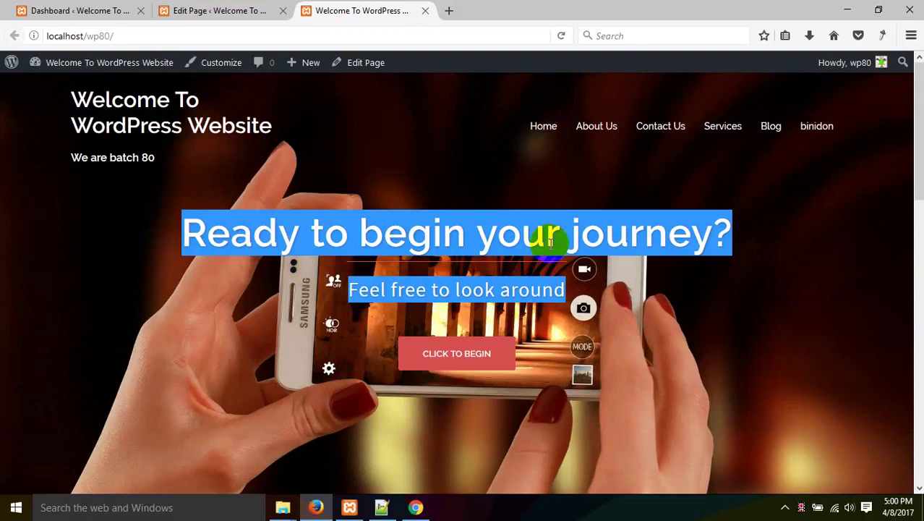
Scroll the front page, select part of the slide heading, then go back to the Home page editor.
scroll(555, 276, down, 2)
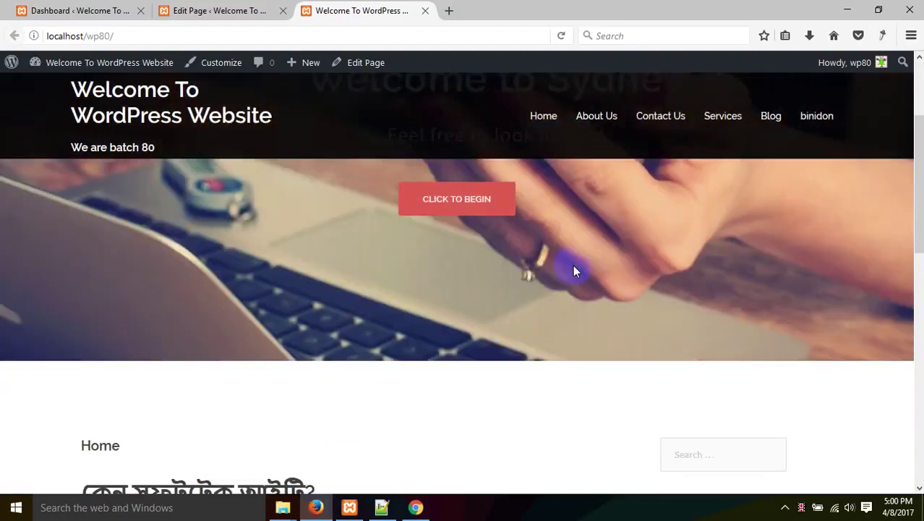
scroll(506, 329, down, 2)
scroll(402, 299, down, 3)
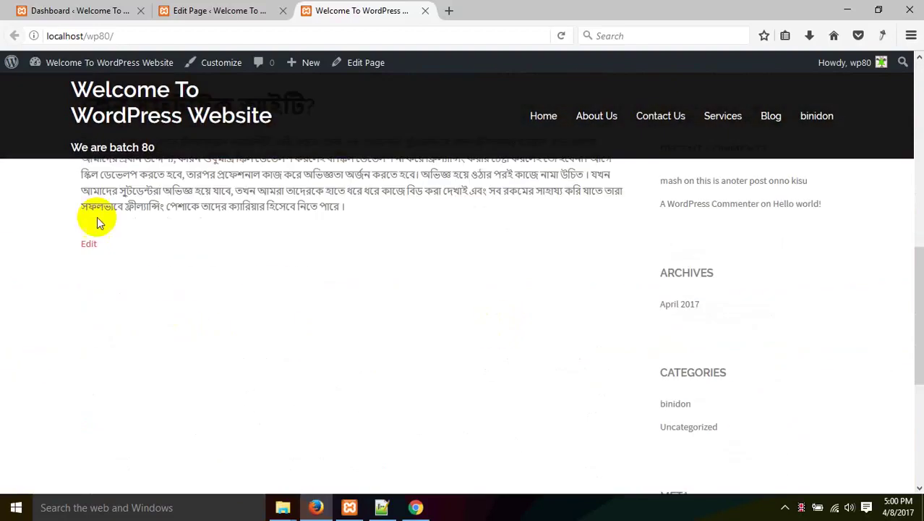
scroll(91, 224, up, 2)
drag(87, 233, 382, 364)
scroll(383, 358, up, 5)
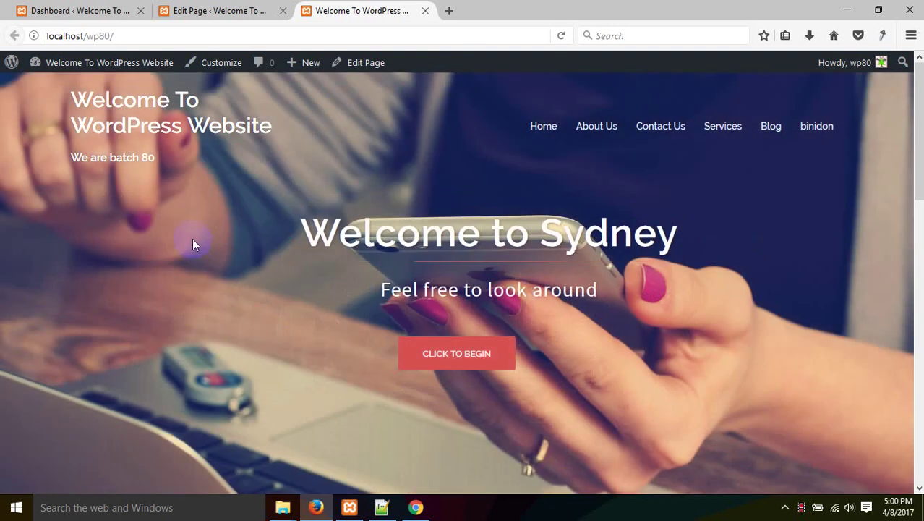
drag(266, 233, 703, 234)
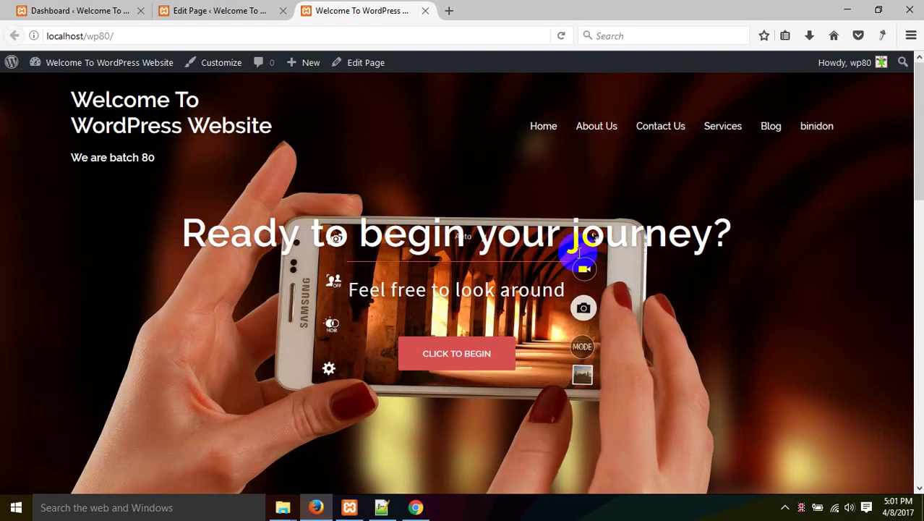
click(215, 9)
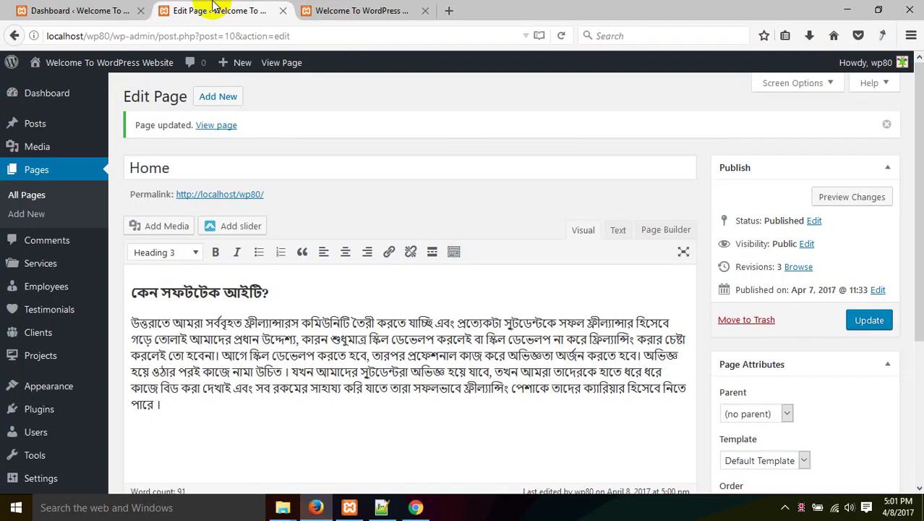
scroll(222, 334, down, 5)
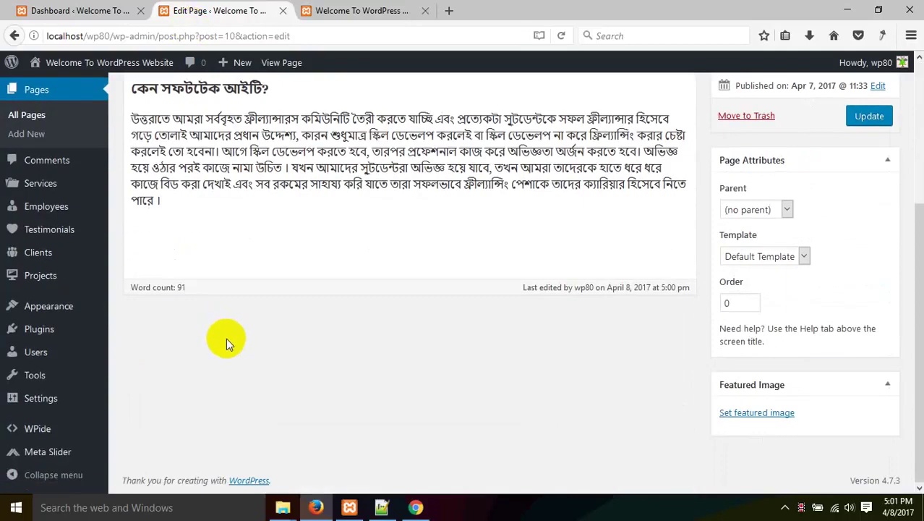
scroll(225, 397, up, 5)
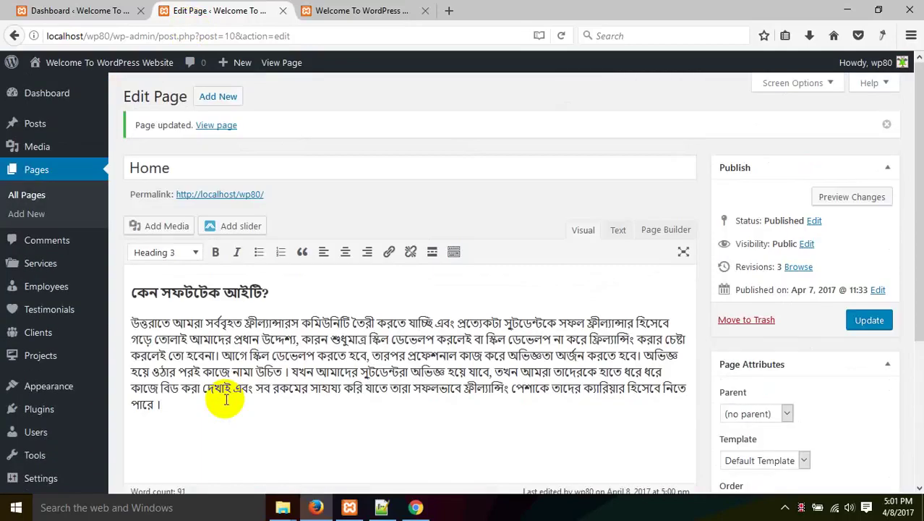
click(309, 10)
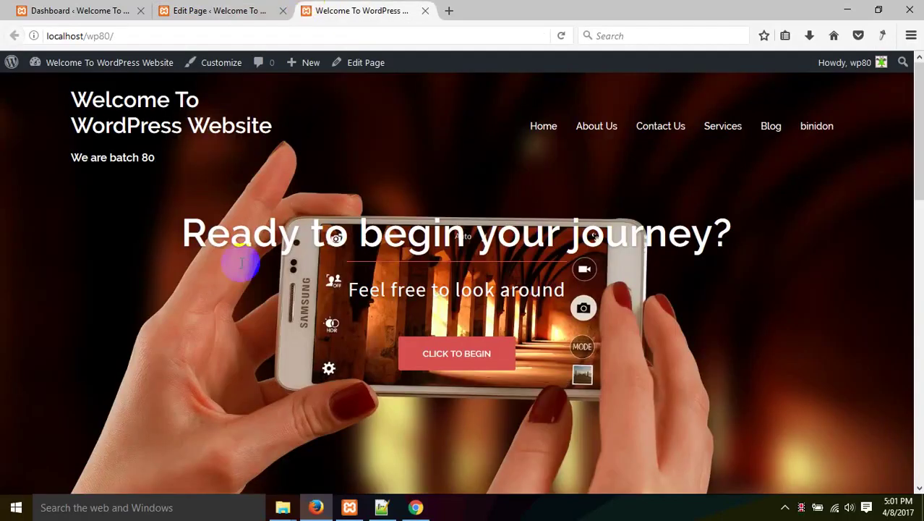
drag(186, 233, 774, 233)
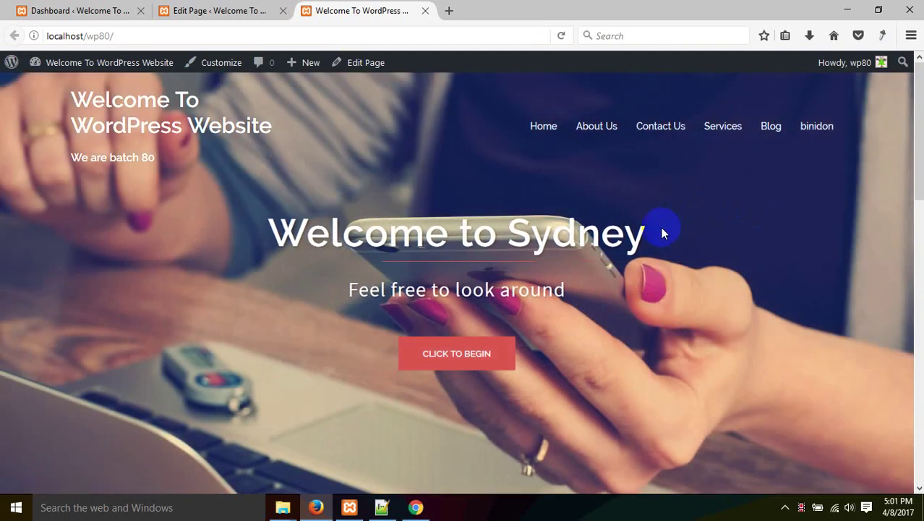
drag(663, 232, 206, 237)
click(433, 242)
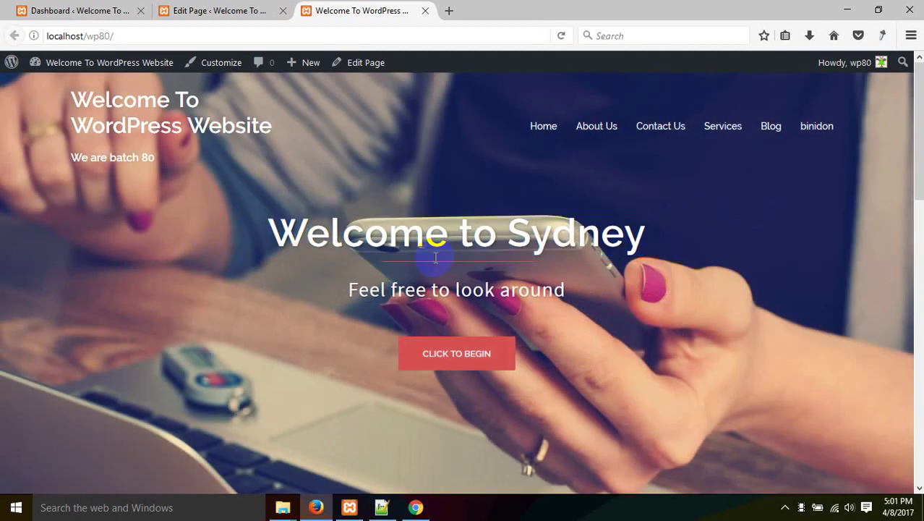
click(181, 10)
mouse_move(74, 311)
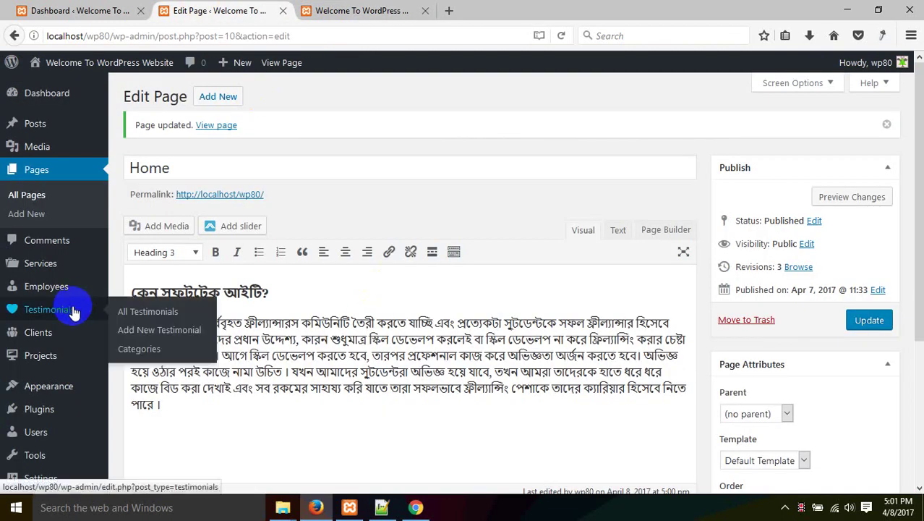
mouse_move(64, 353)
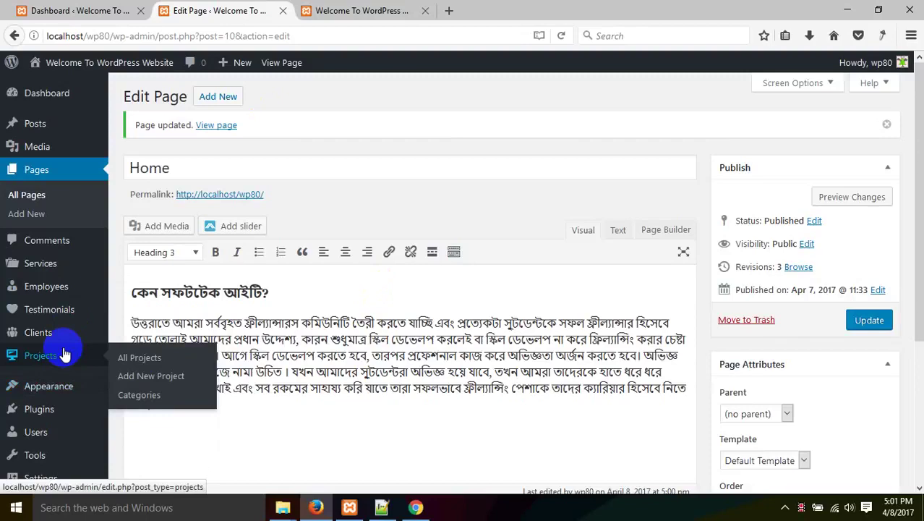
right_click(139, 357)
click(151, 361)
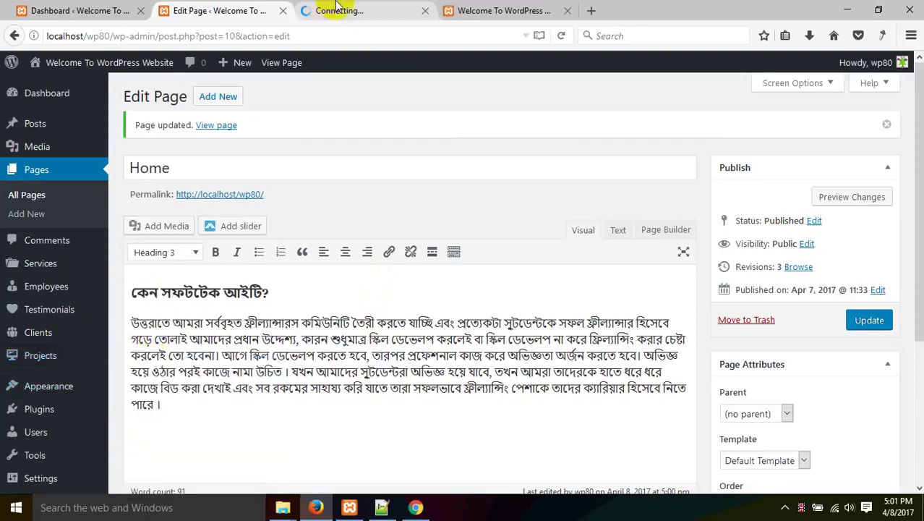
click(336, 7)
mouse_move(60, 282)
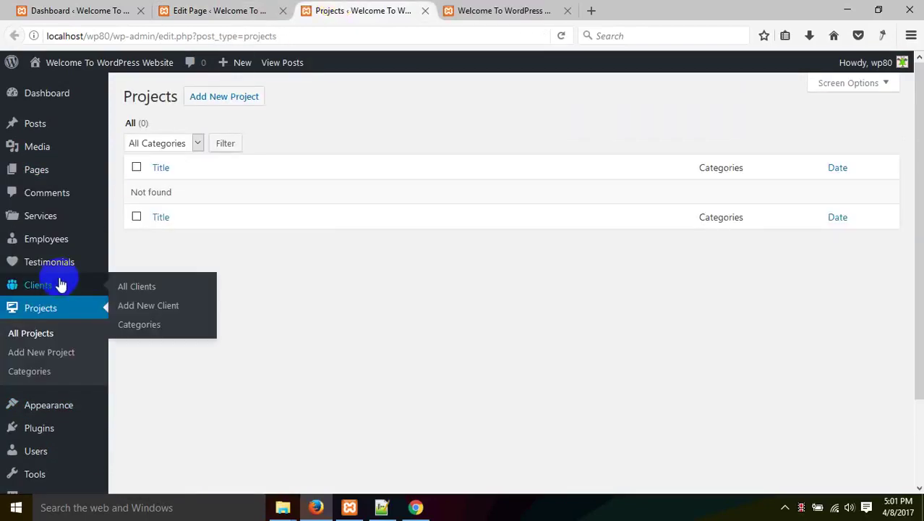
right_click(152, 281)
click(221, 290)
click(489, 9)
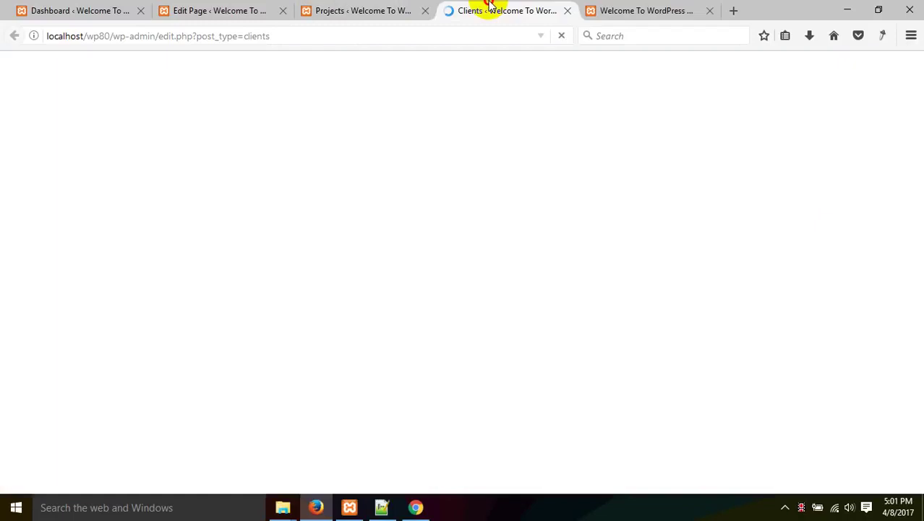
click(425, 10)
click(469, 10)
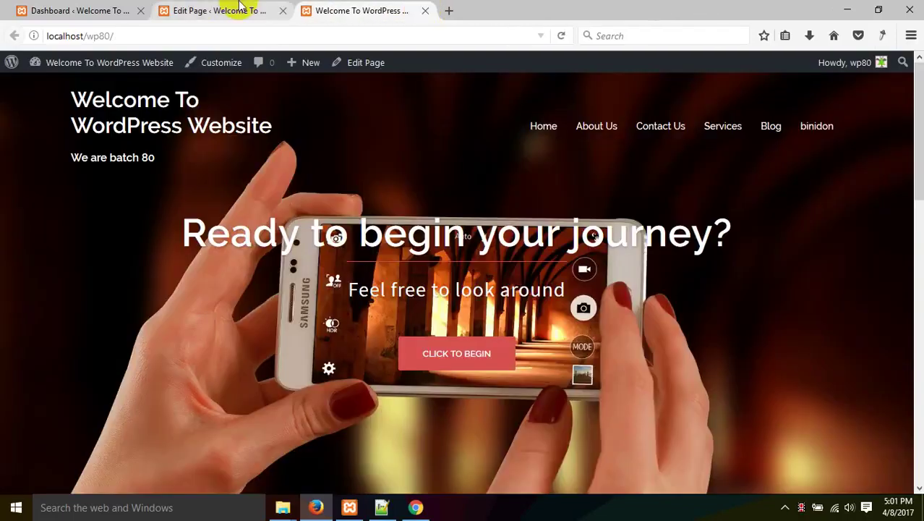
click(225, 10)
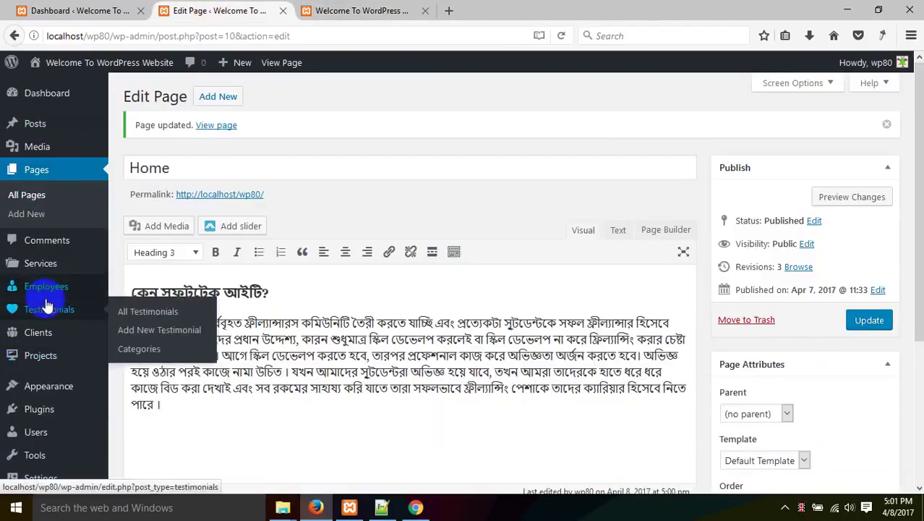
scroll(55, 298, down, 4)
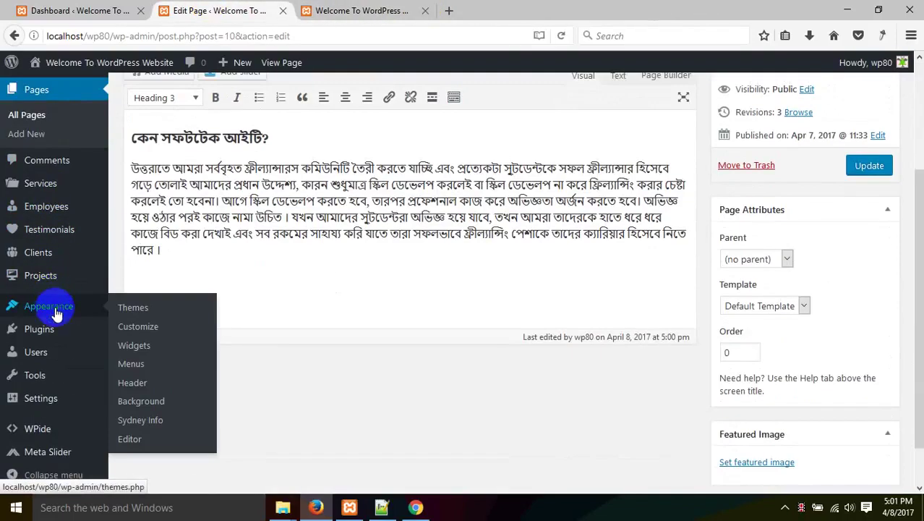
Open Appearance > Sydney Info and view its Documentation in a separate tab, then close it.
click(141, 420)
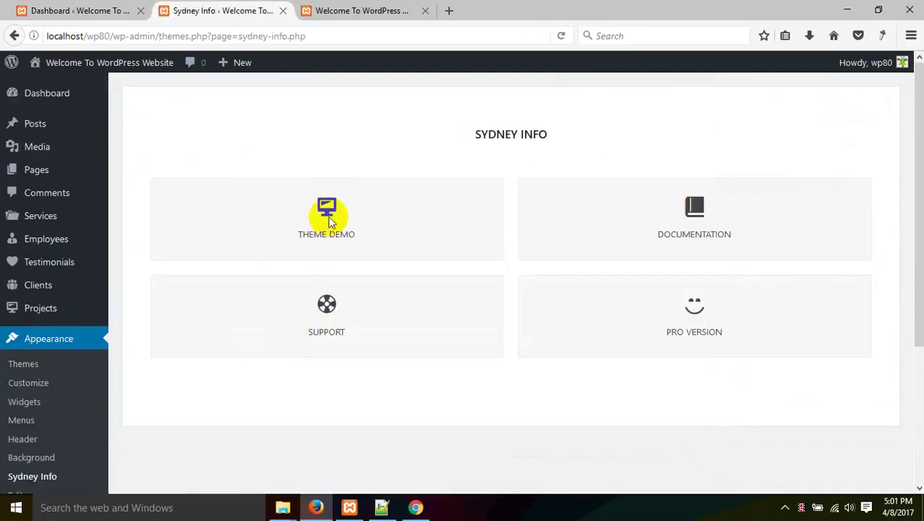
right_click(679, 233)
click(730, 239)
click(339, 9)
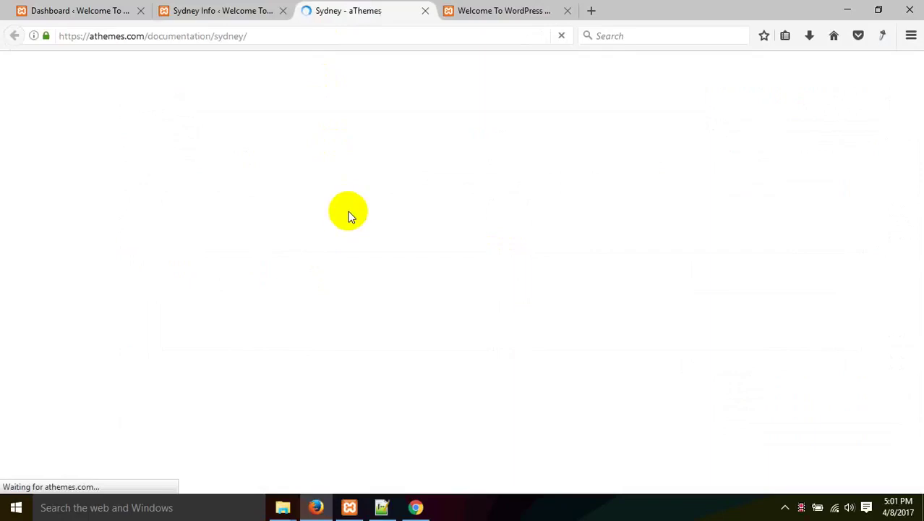
click(427, 11)
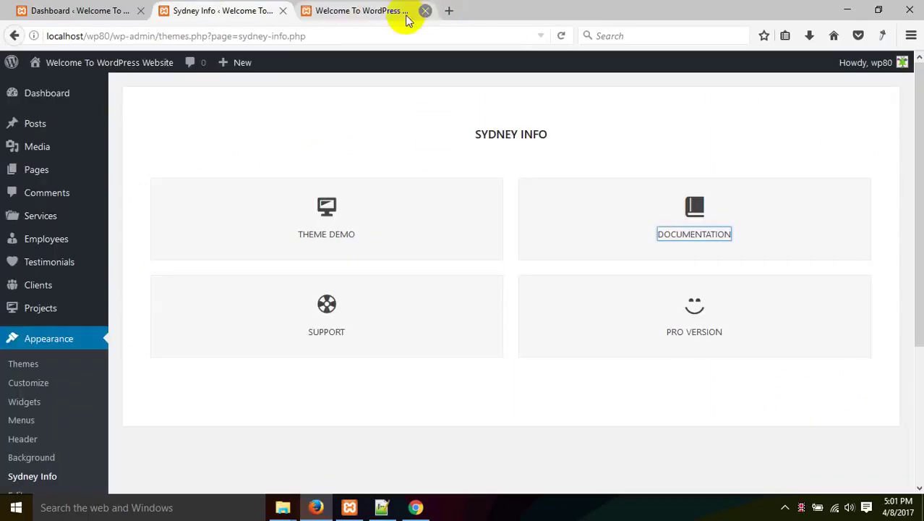
Scroll through the Sydney Info page's Theme Demo, Documentation, Support and Pro Version links.
scroll(186, 317, down, 2)
scroll(186, 317, down, 2)
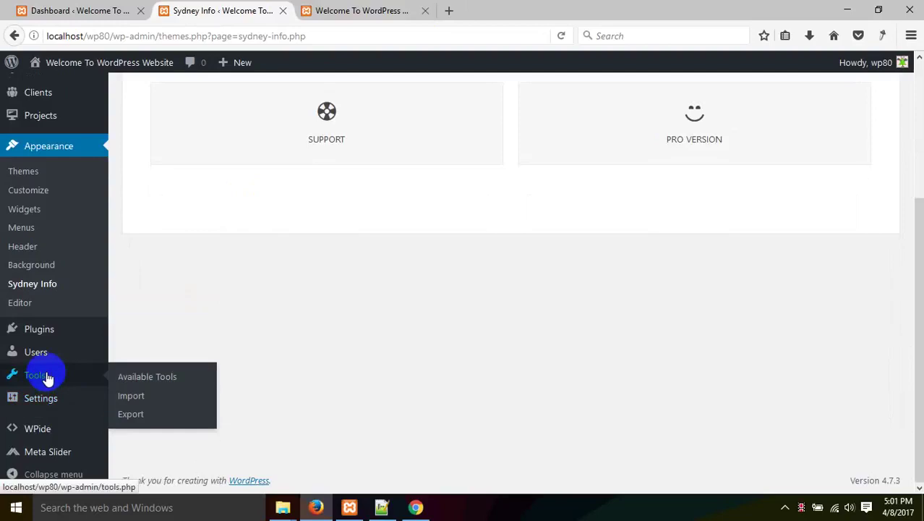
mouse_move(55, 359)
scroll(57, 340, up, 2)
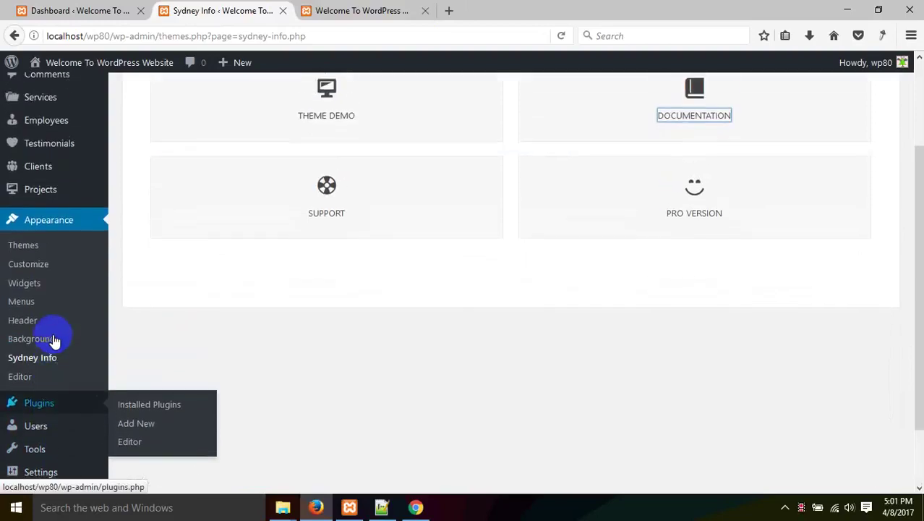
Open the Customizer, look over Background Image and Site Identity, then enter the Header area section.
click(32, 271)
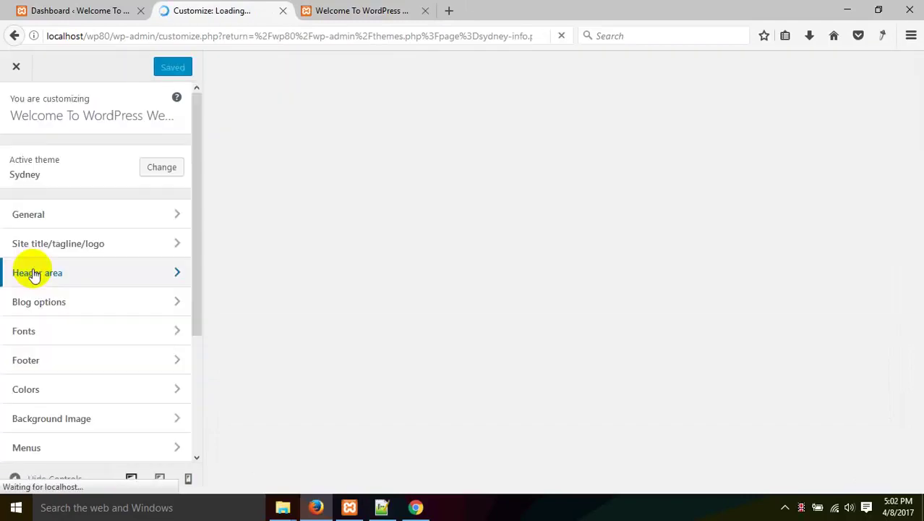
scroll(72, 246, down, 5)
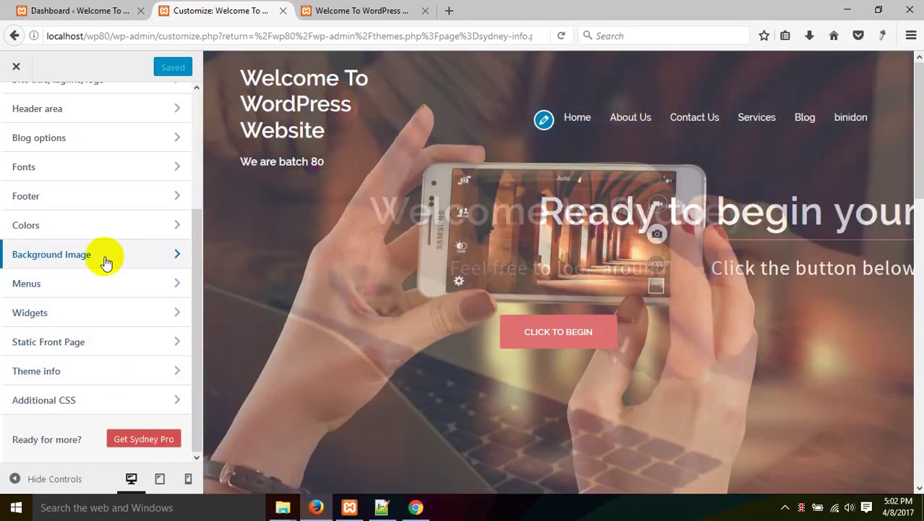
click(104, 257)
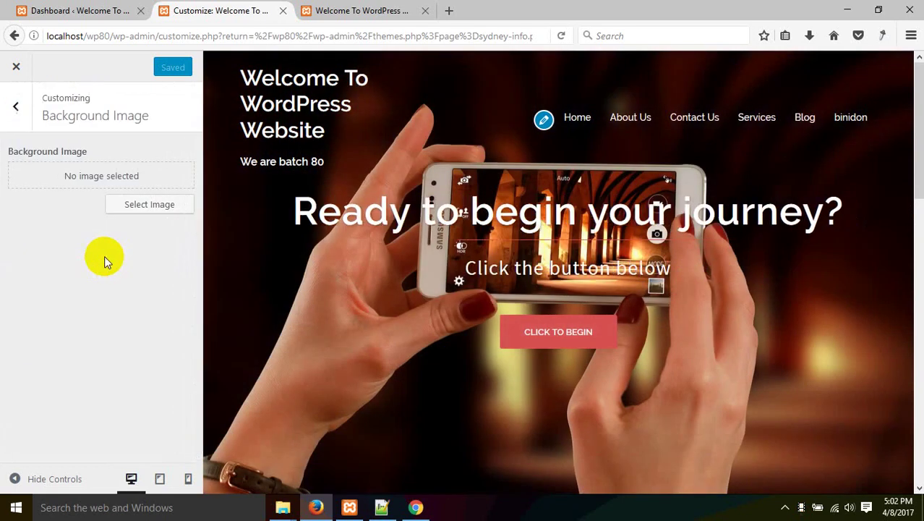
click(16, 106)
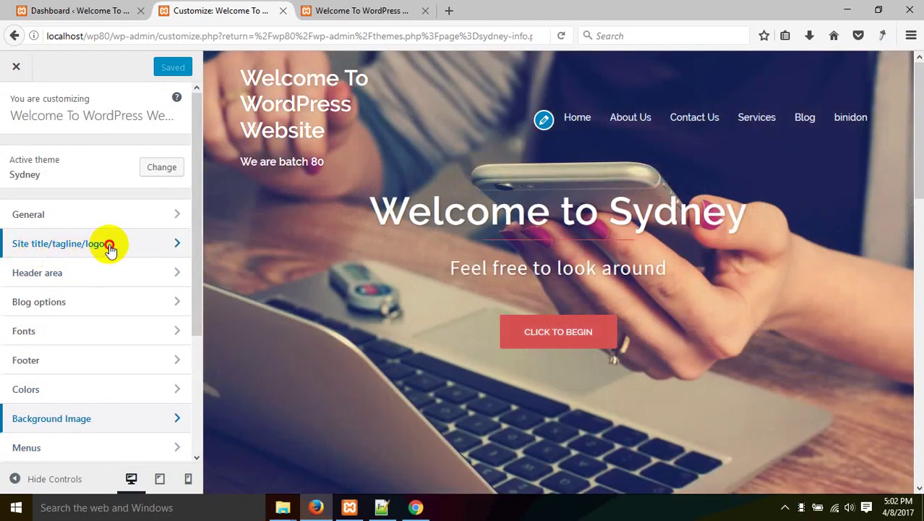
click(108, 245)
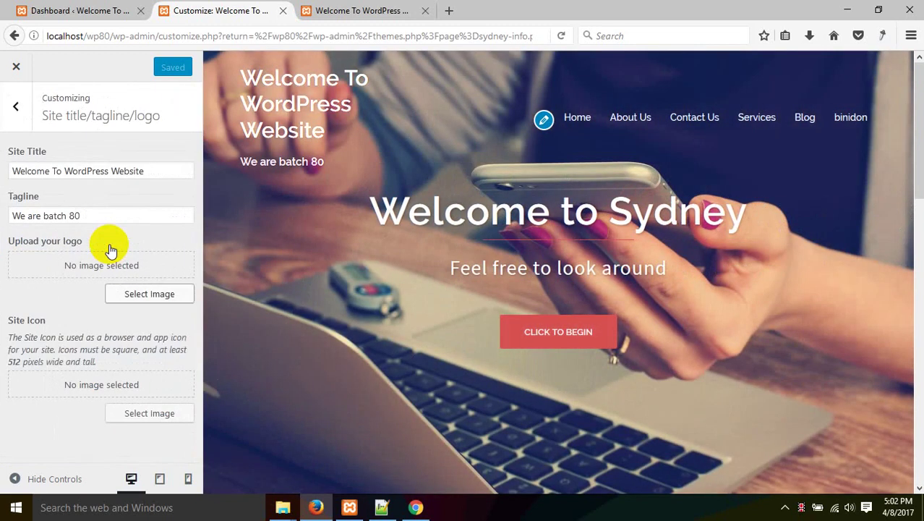
click(22, 123)
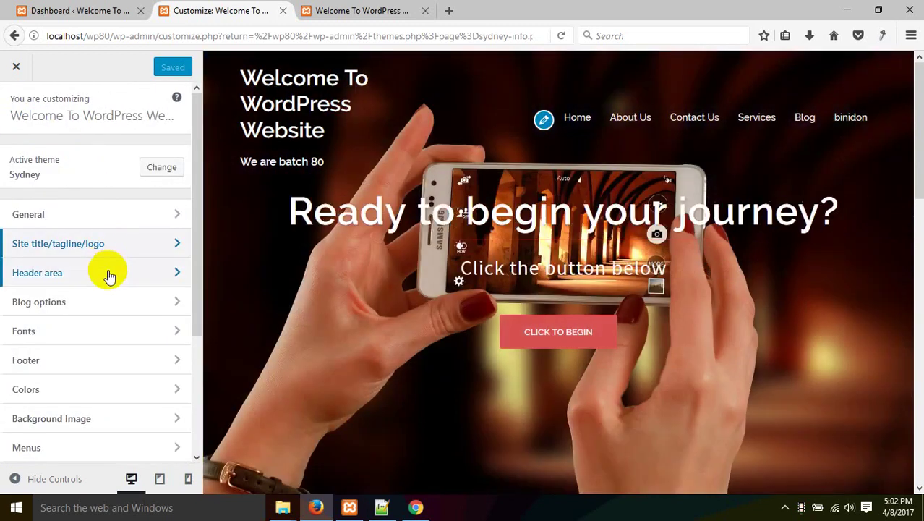
click(107, 272)
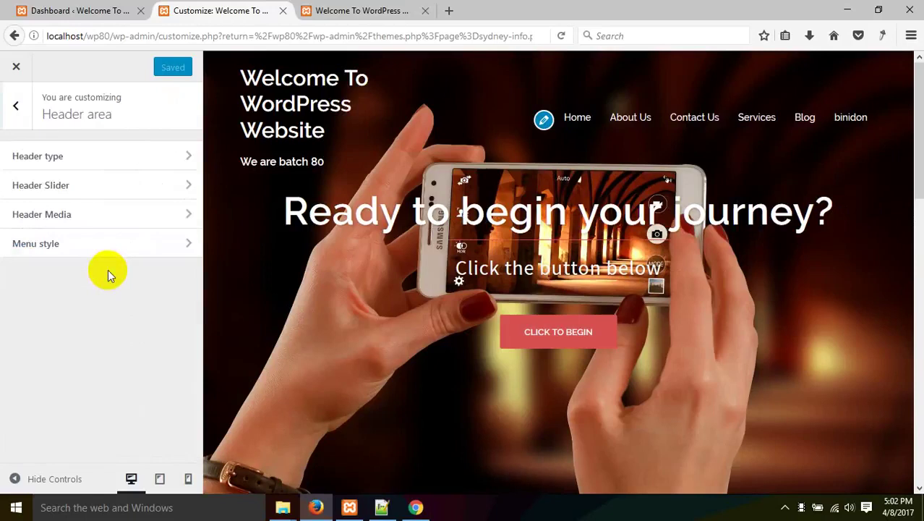
Copy the front page heading 'কেন সফটটেক আইটি?' for the first slide's title.
click(108, 185)
scroll(114, 282, down, 5)
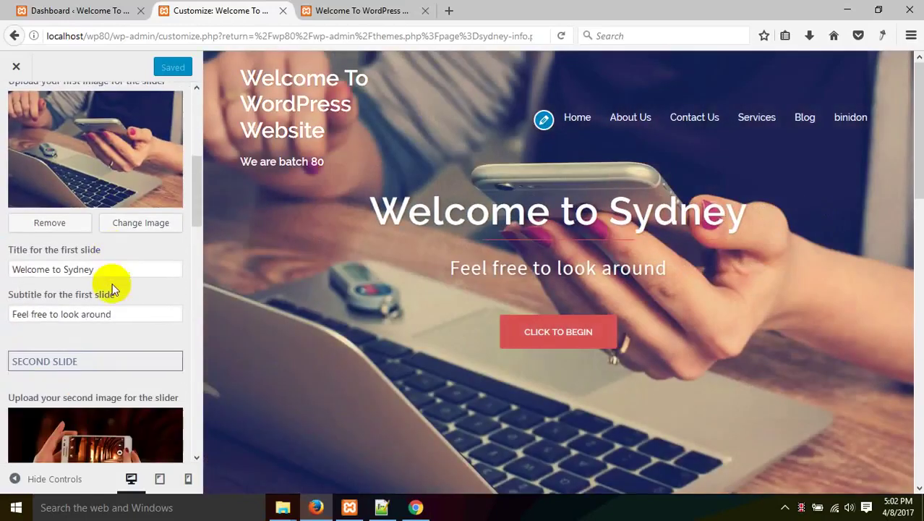
drag(124, 267, 10, 268)
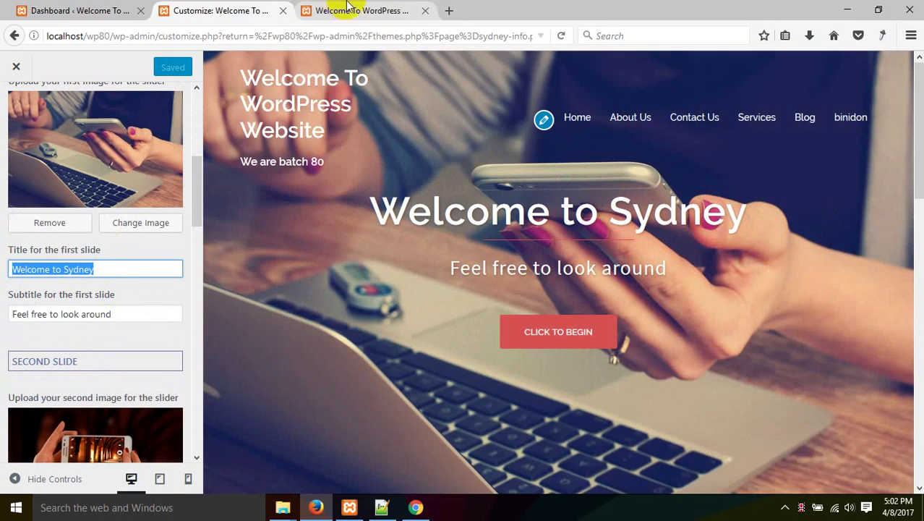
click(123, 10)
click(314, 9)
scroll(361, 221, down, 5)
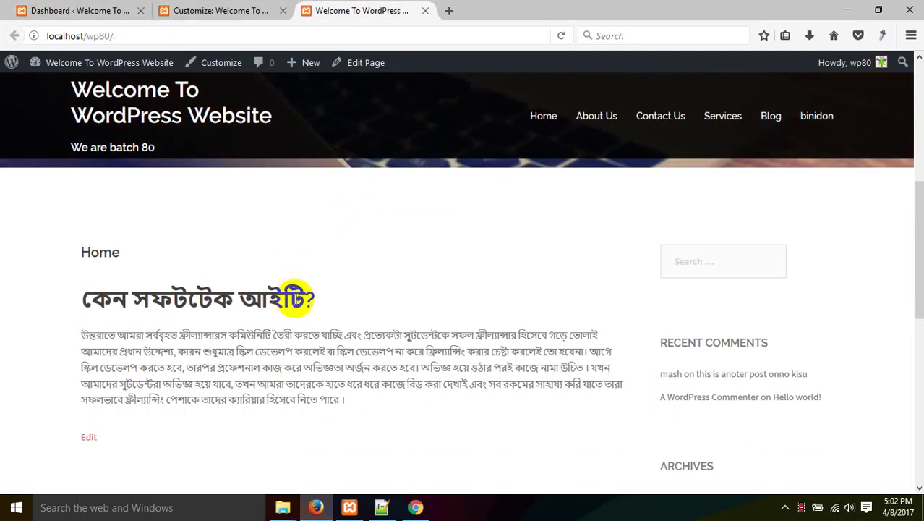
drag(316, 294, 101, 295)
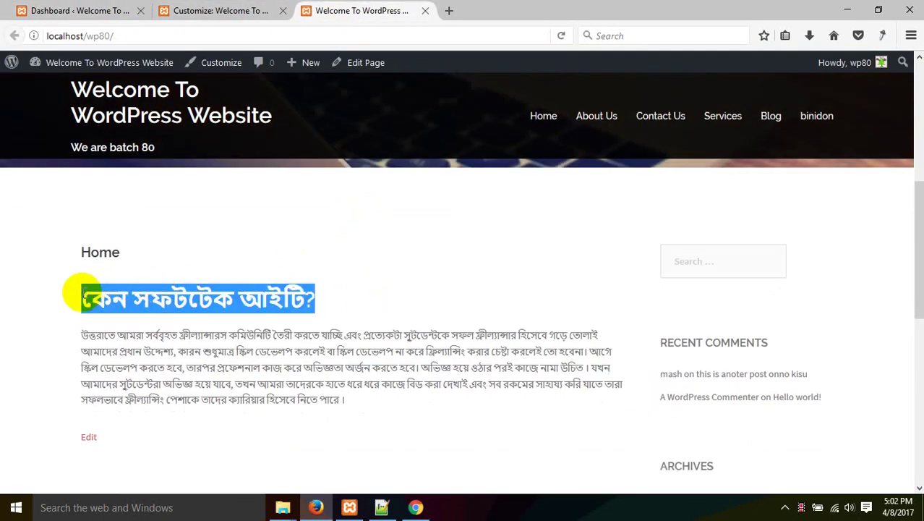
click(161, 7)
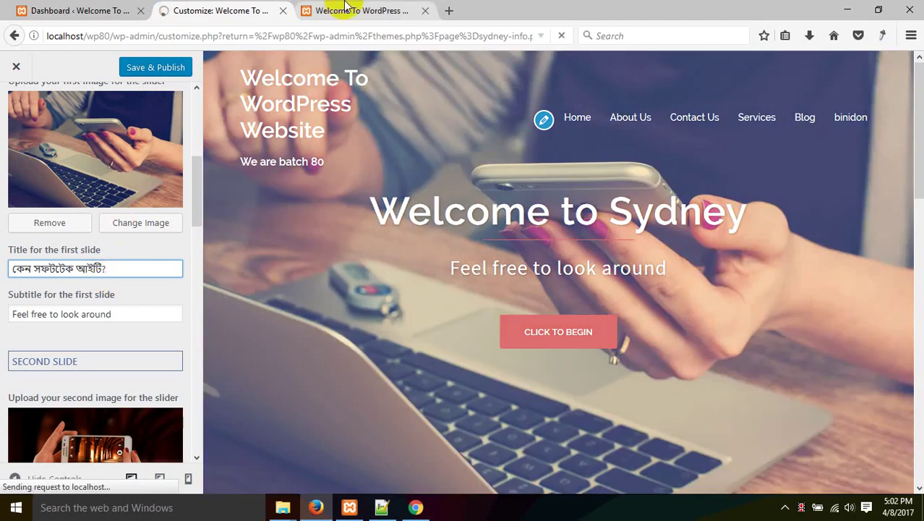
Copy the Home paragraph's opening sentence and select the first slide's subtitle to replace it.
click(362, 10)
scroll(301, 231, down, 3)
scroll(301, 232, up, 1)
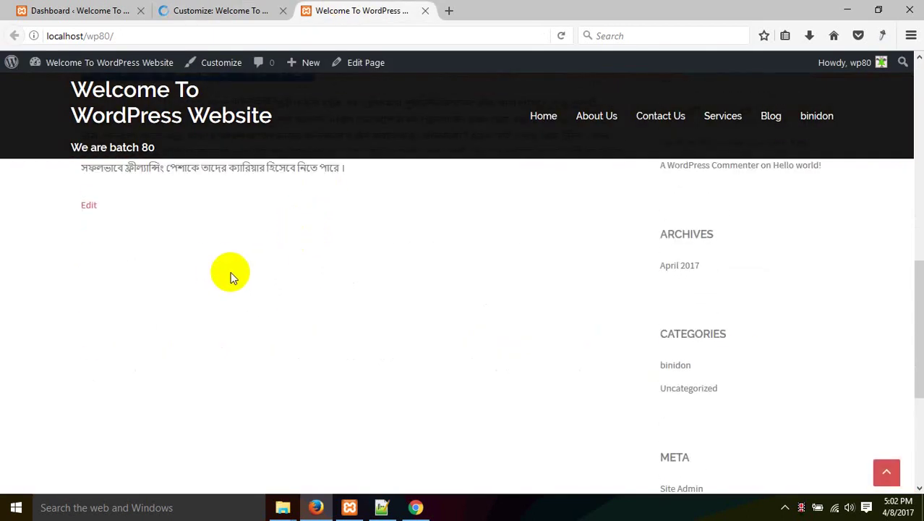
scroll(230, 276, up, 2)
scroll(335, 276, up, 4)
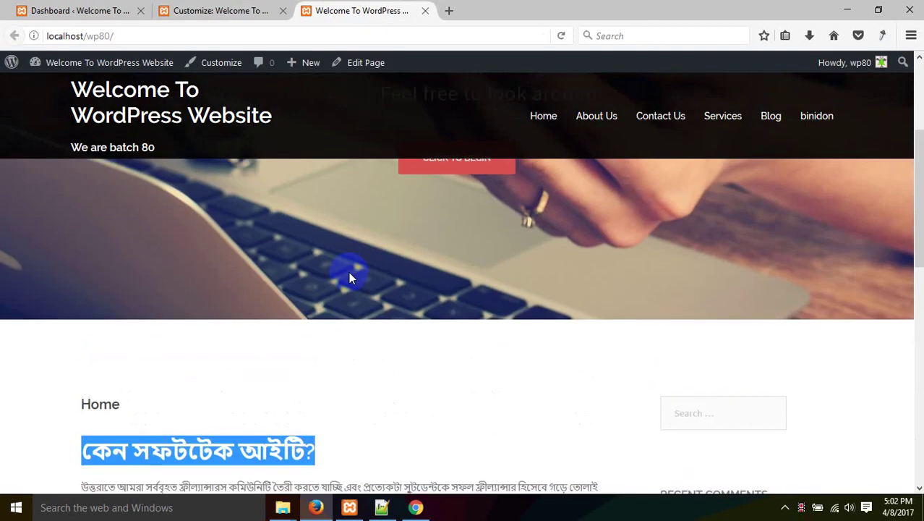
scroll(343, 316, down, 3)
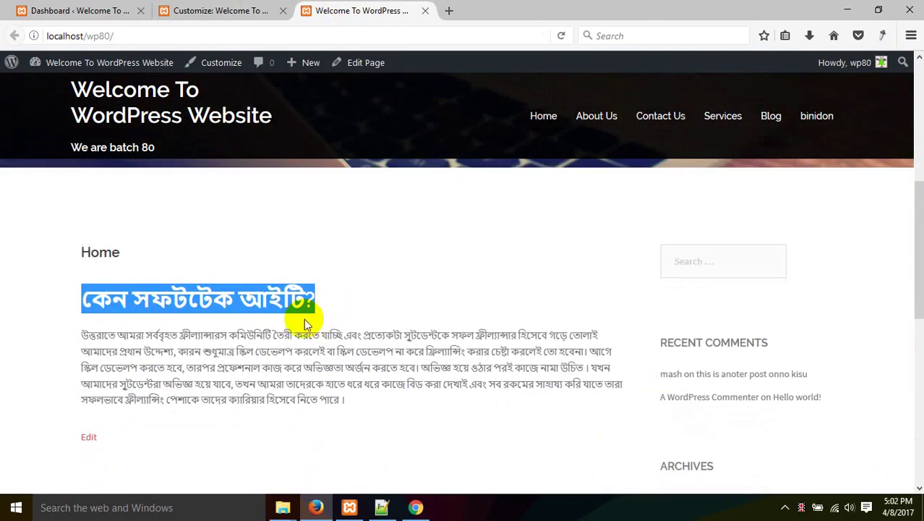
drag(342, 334, 82, 340)
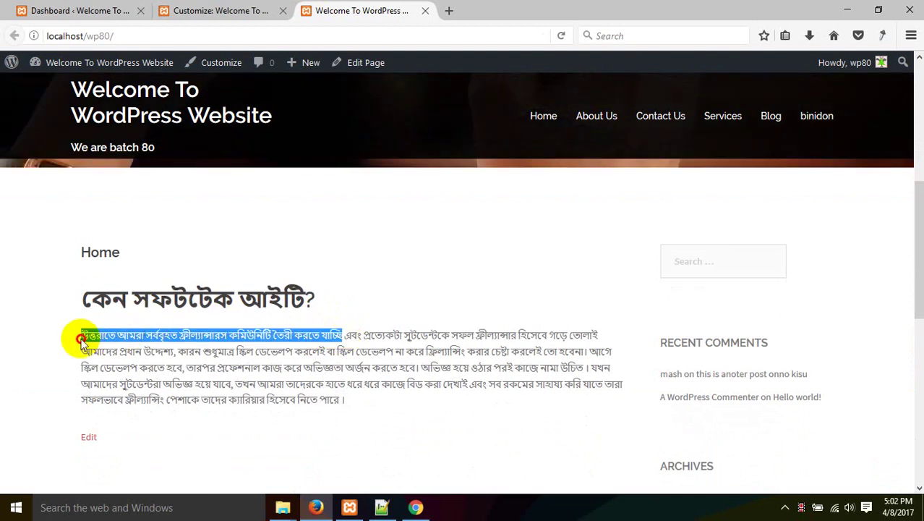
click(79, 10)
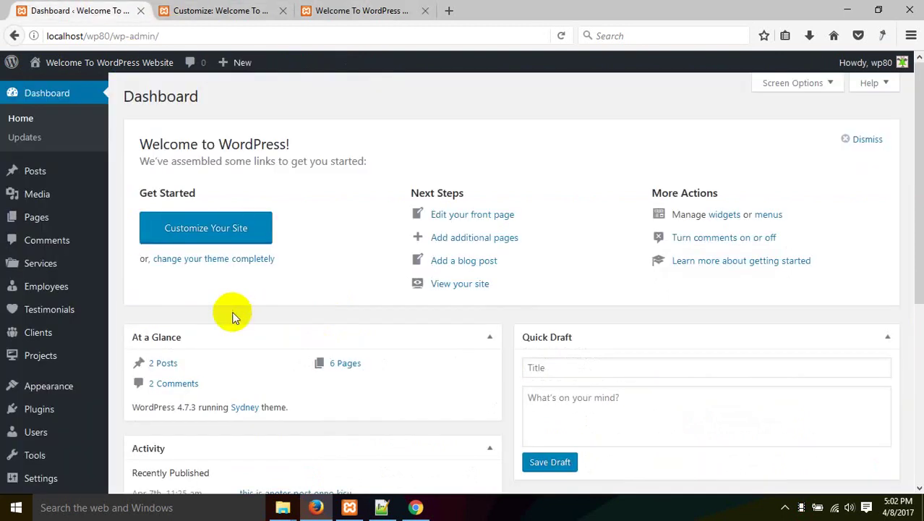
click(221, 10)
drag(128, 313, 2, 300)
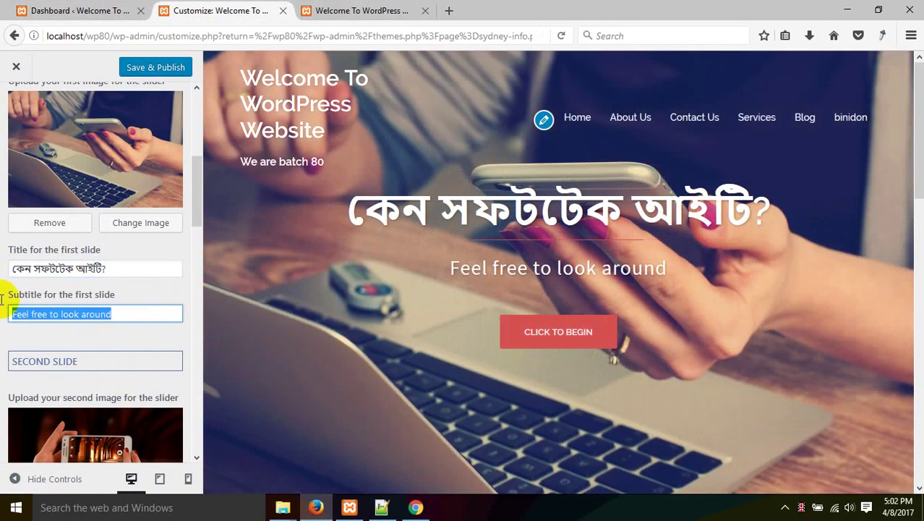
scroll(107, 366, up, 5)
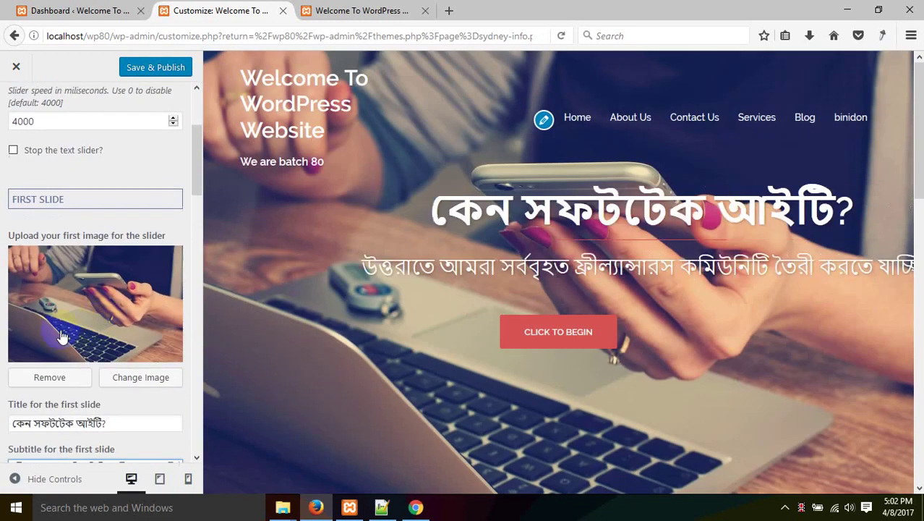
Replace the first slide's image with the slider1 building photo from the Media Library.
click(66, 377)
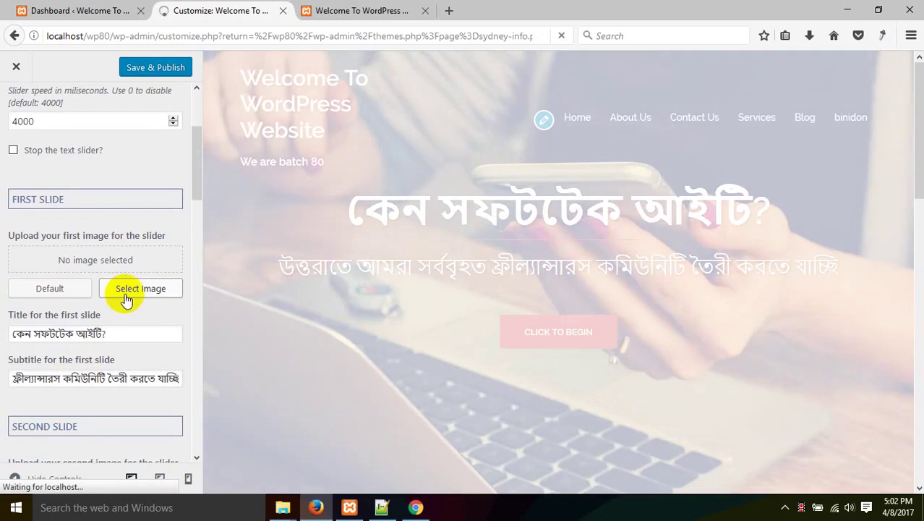
click(127, 293)
click(194, 224)
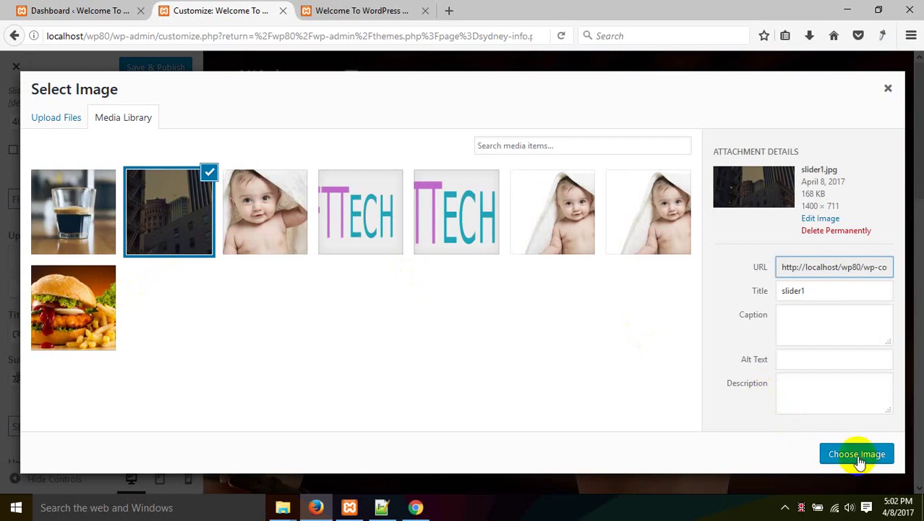
click(857, 454)
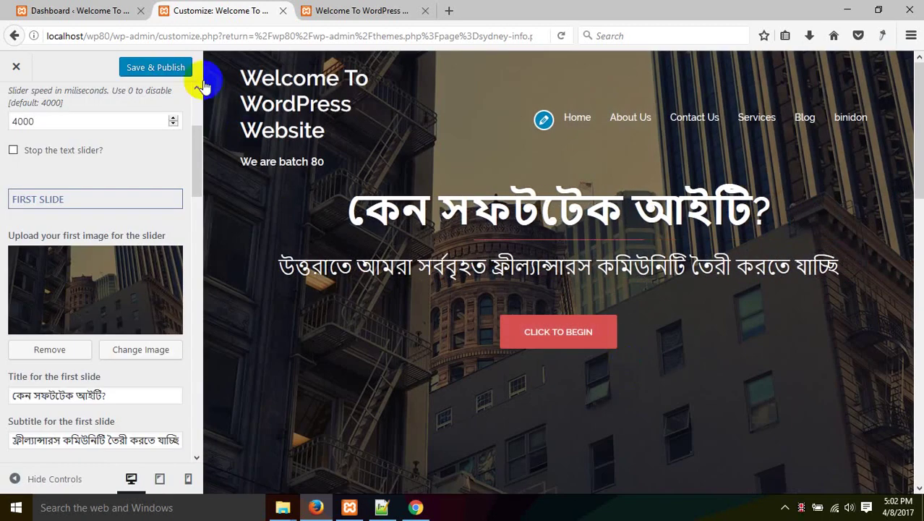
Publish the Customizer changes and bring up the live front page.
click(156, 67)
click(362, 10)
right_click(235, 246)
click(322, 200)
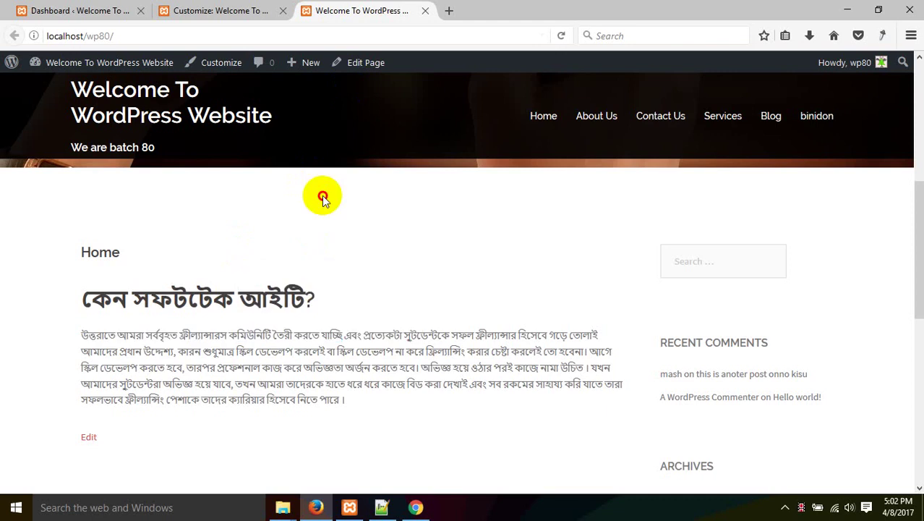
Reload the live front page and review the slides' title and subtitle fields in the Customizer.
right_click(323, 200)
click(407, 211)
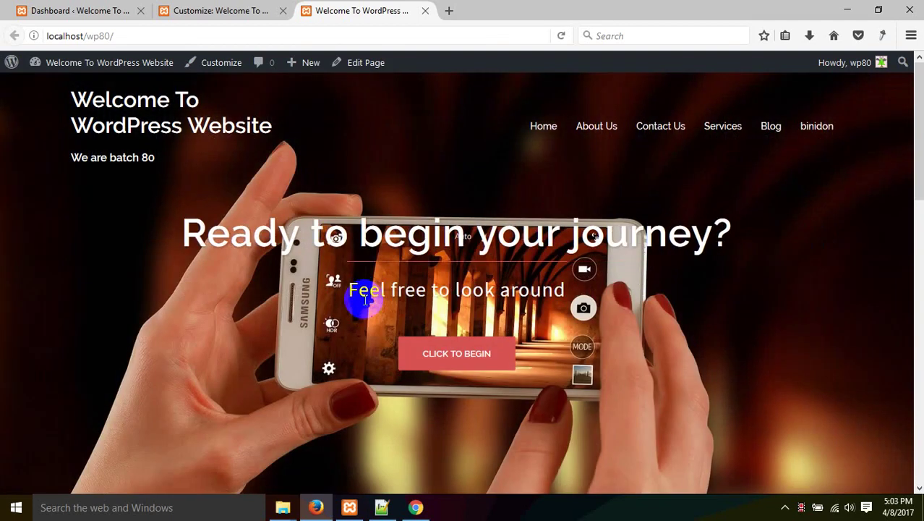
click(260, 10)
scroll(118, 318, down, 5)
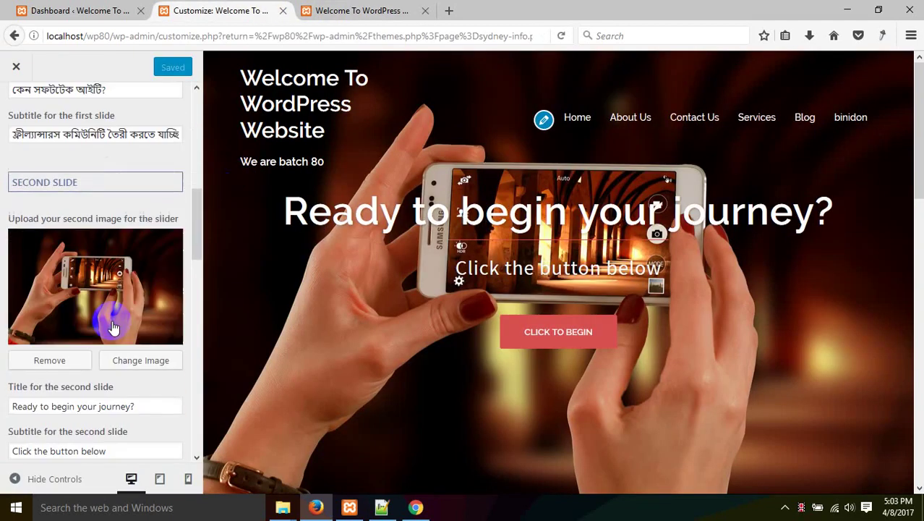
click(116, 84)
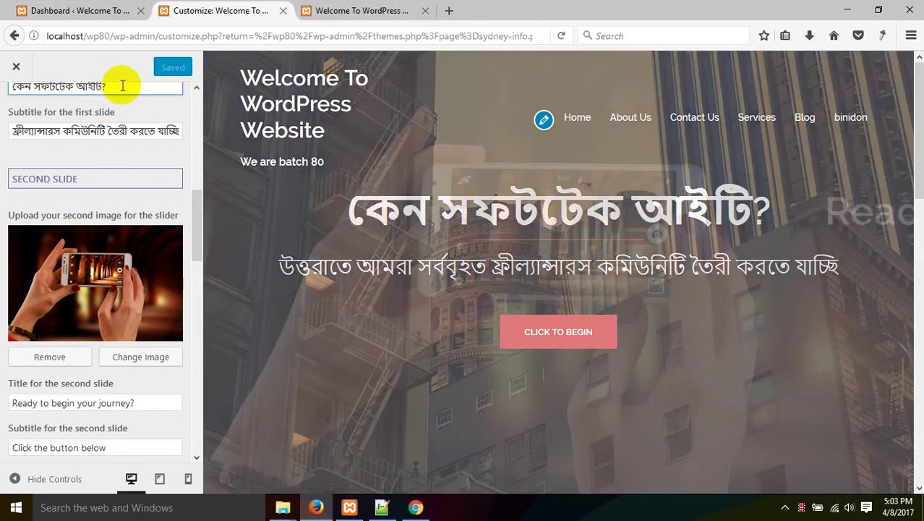
drag(123, 84, 10, 91)
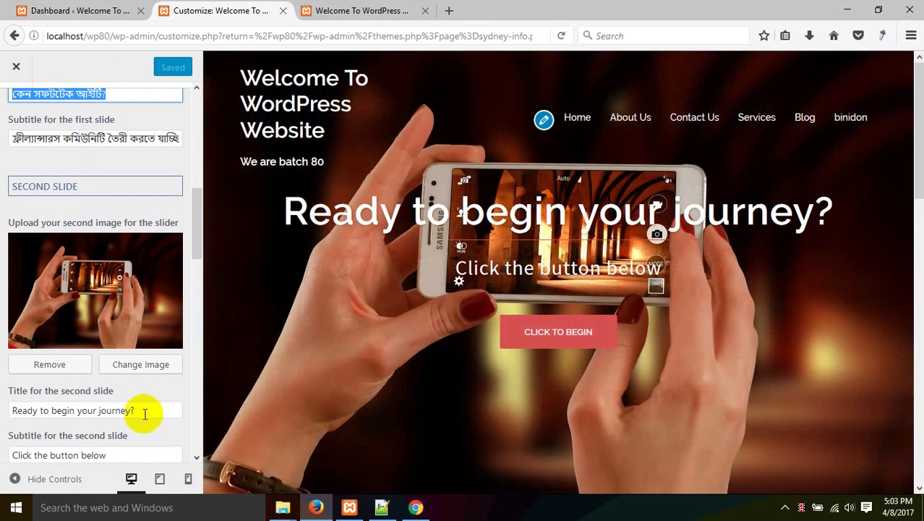
click(145, 414)
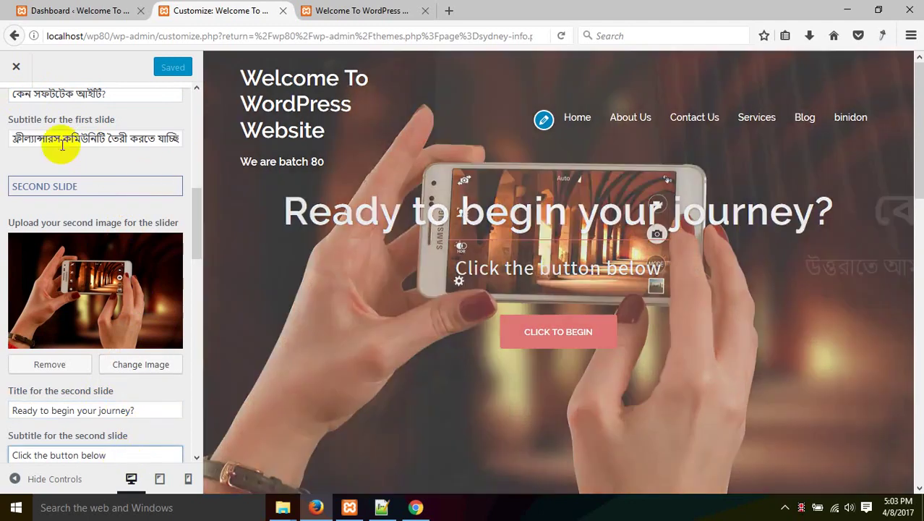
click(36, 138)
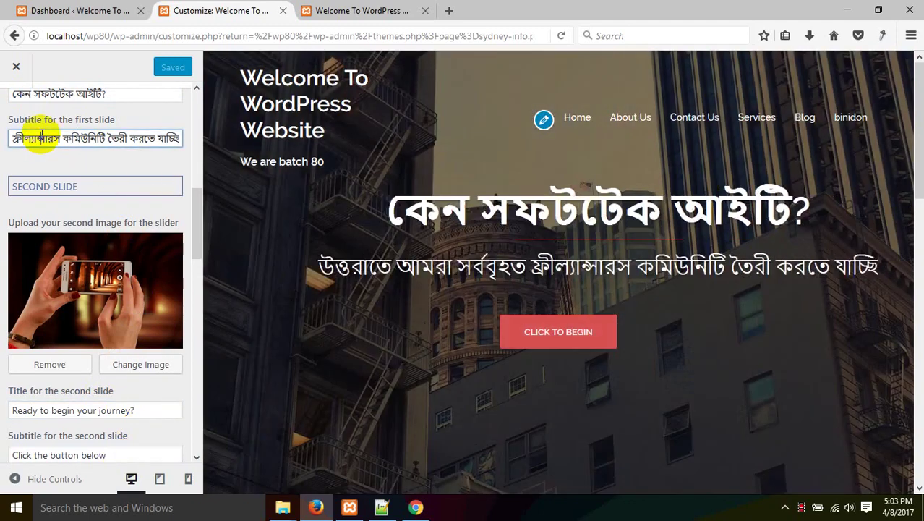
Paste the paragraph's opening words 'উত্তরাতে আমরা সর্ববৃহত ফ্রীল্যান্সারস কমিউনিটি' as the second slide's title.
click(366, 10)
scroll(322, 318, down, 7)
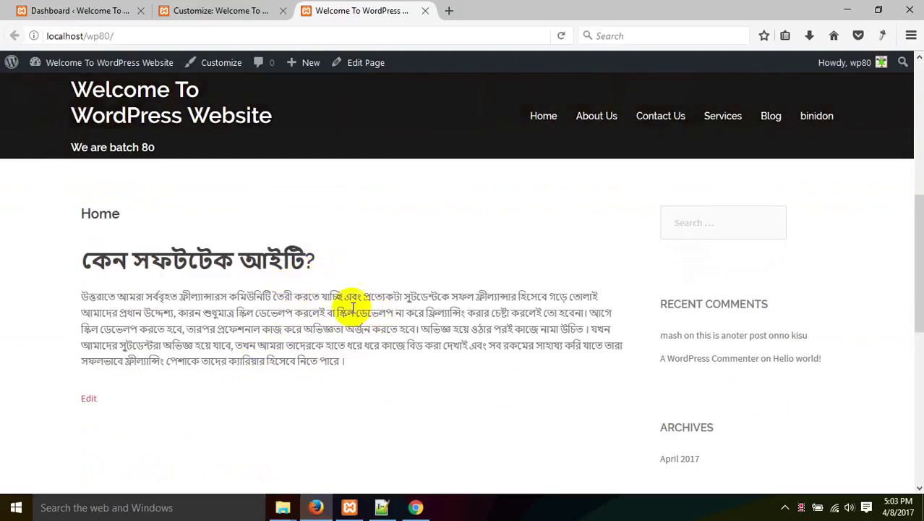
drag(83, 293, 230, 297)
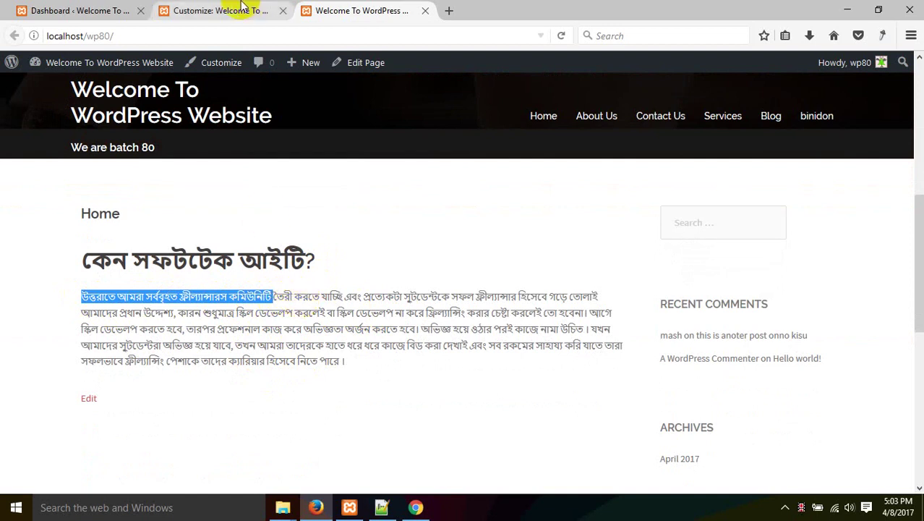
click(80, 10)
click(238, 10)
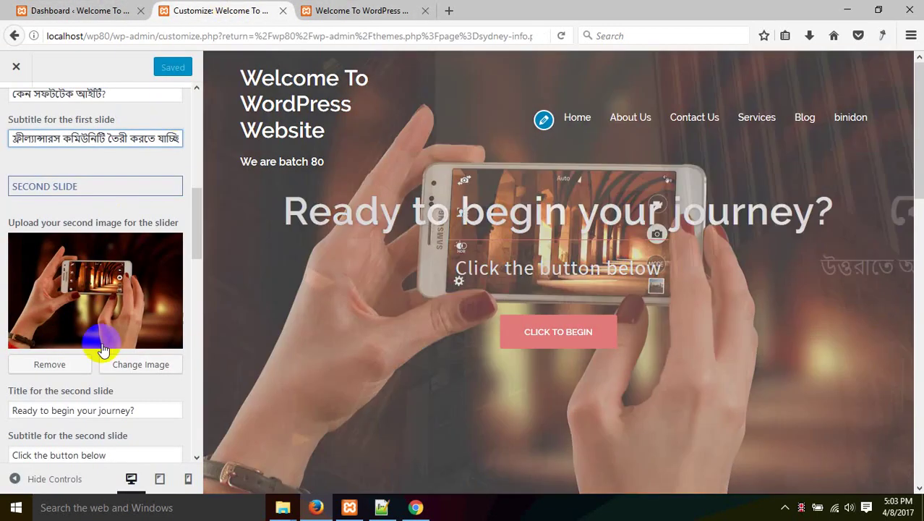
scroll(94, 348, down, 4)
drag(145, 255, 3, 255)
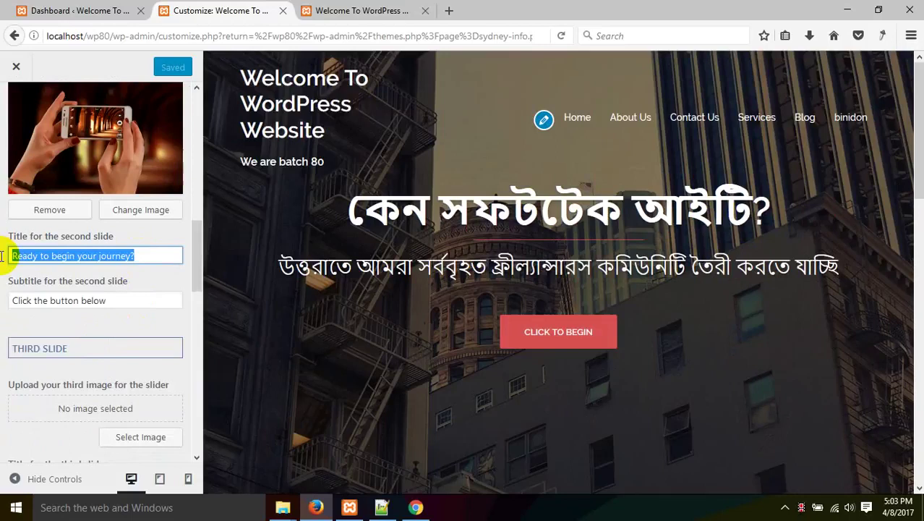
text(উত্তরাতে আমরা সর্ববৃহত ফ্রীল্যান্সারস কমিউনিটি)
Copy the paragraph's last line and paste it as the second slide's subtitle.
click(339, 10)
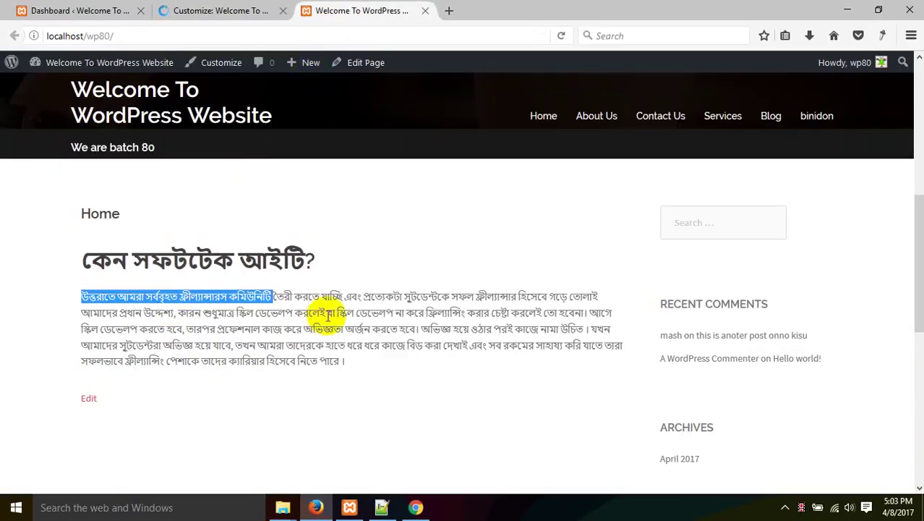
click(294, 375)
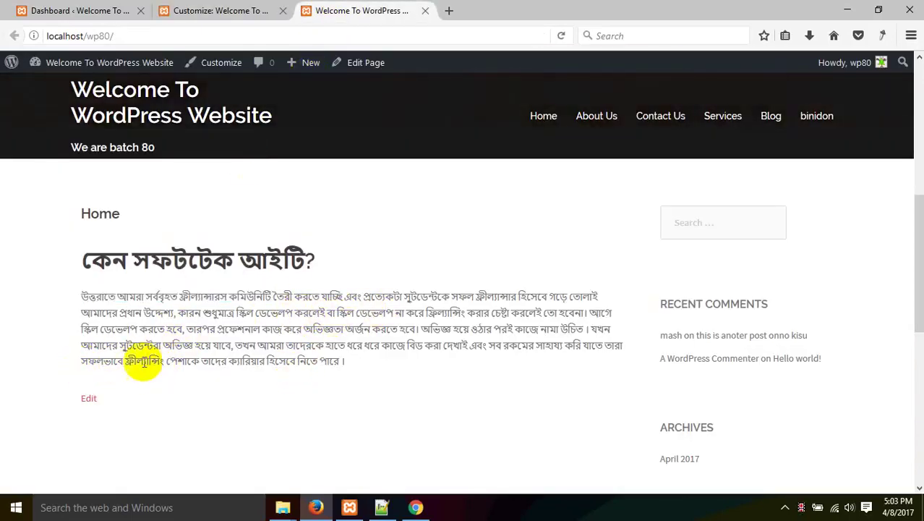
drag(127, 360, 373, 364)
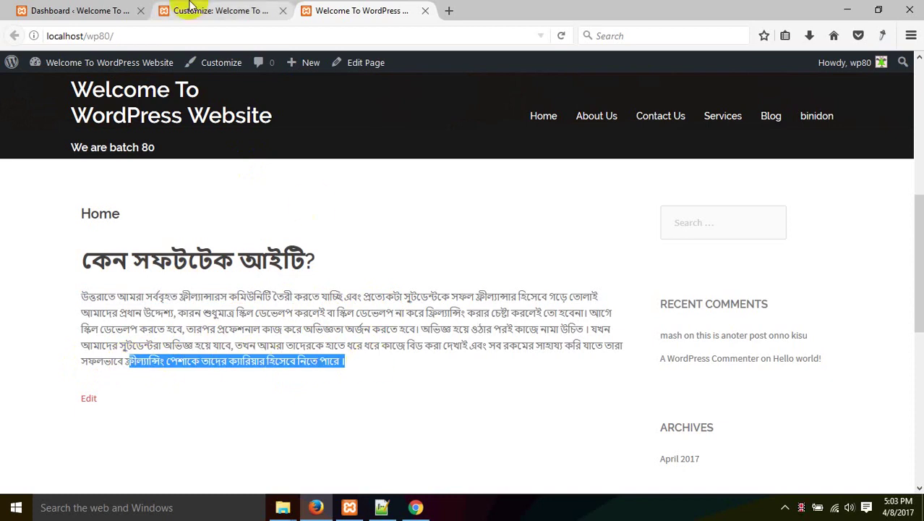
click(76, 10)
click(194, 10)
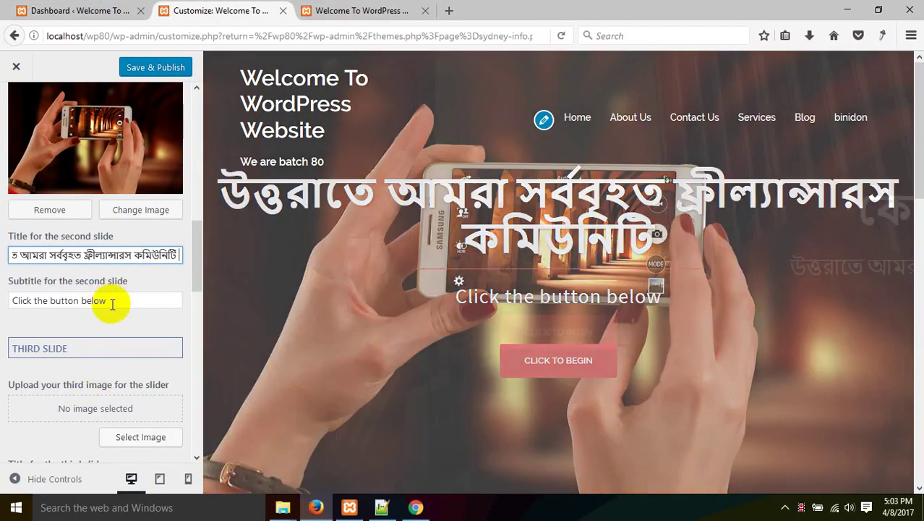
triple_click(112, 300)
key(ctrl+v)
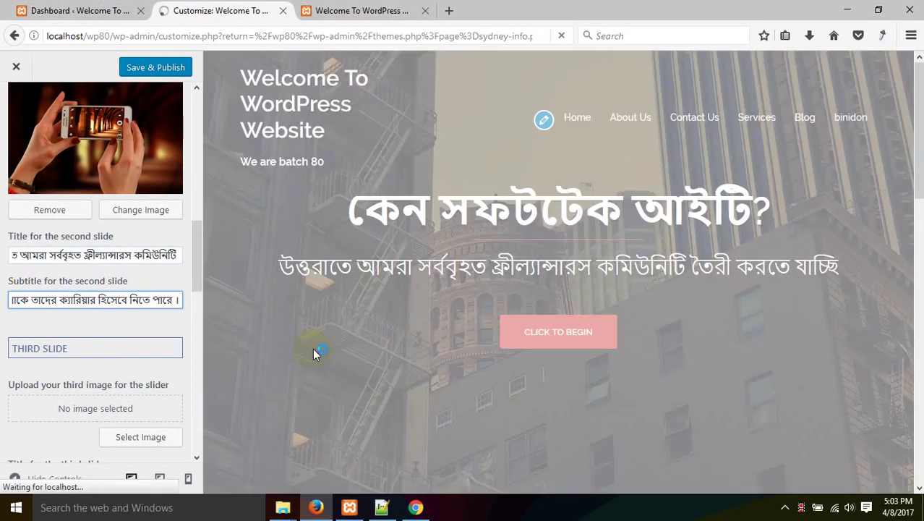
scroll(123, 326, down, 3)
scroll(124, 326, up, 3)
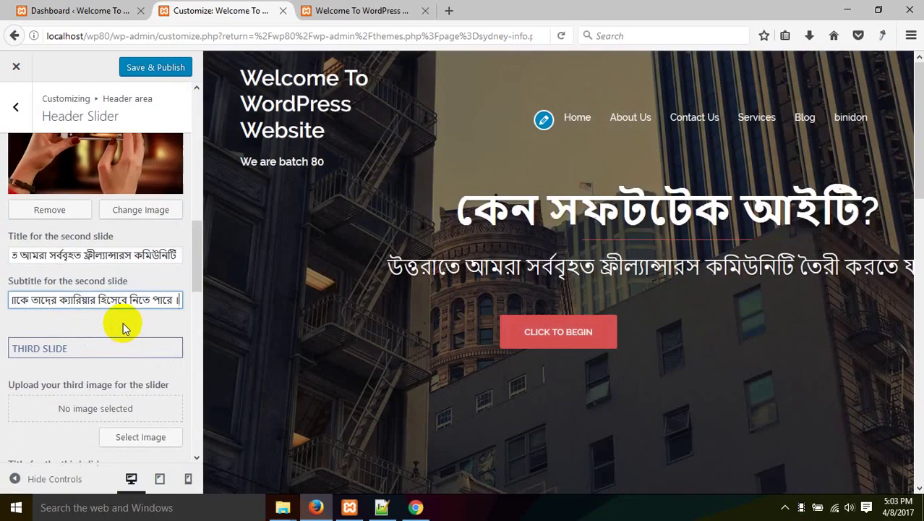
Set the second slide's image to the slider4.jpg coffee-glass photo.
click(132, 213)
click(74, 231)
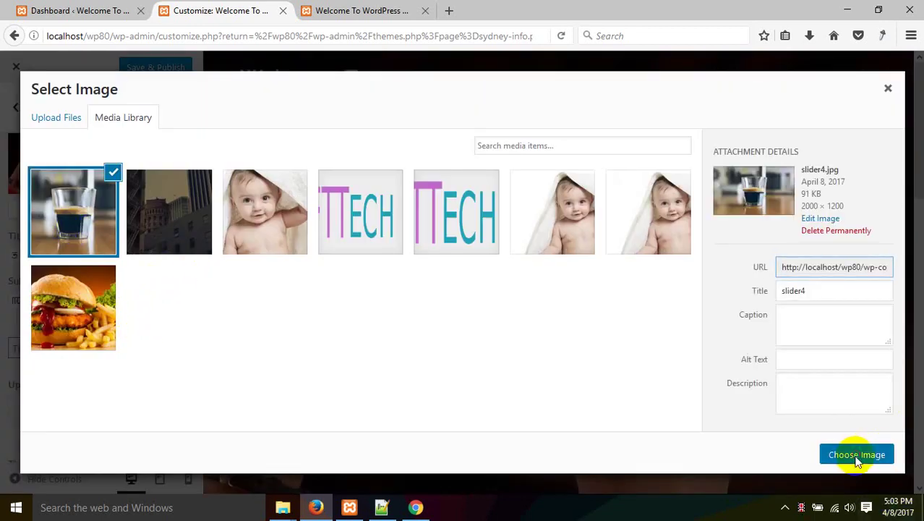
click(857, 455)
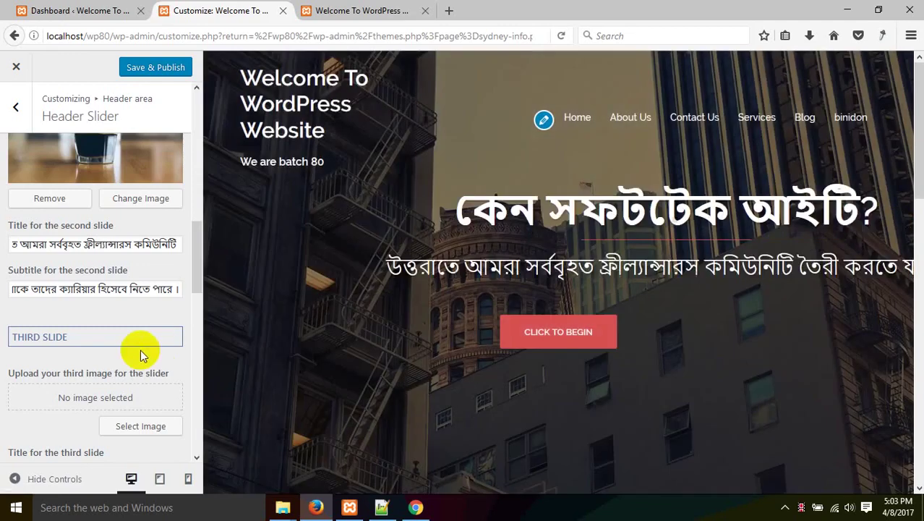
scroll(141, 326, up, 5)
Publish the slider changes and reload the live home page to view the new slide.
click(166, 67)
click(361, 10)
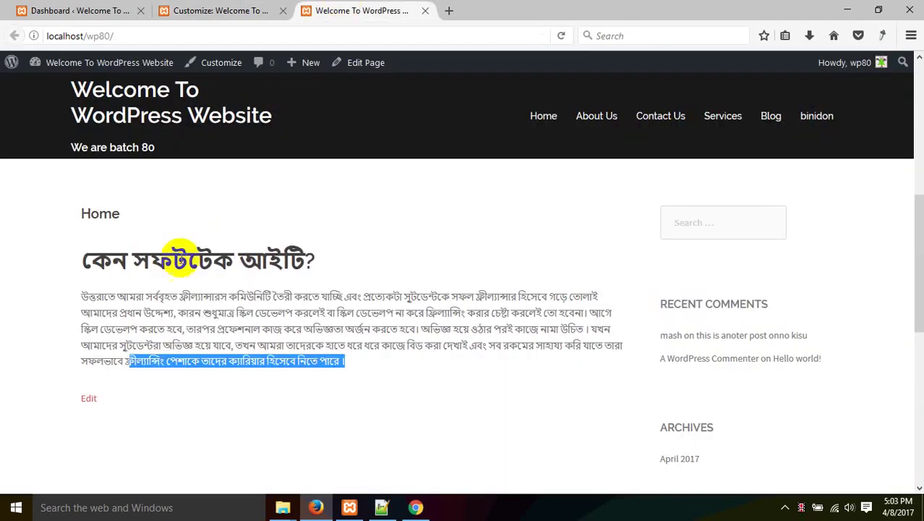
right_click(232, 264)
click(238, 267)
right_click(265, 228)
click(336, 235)
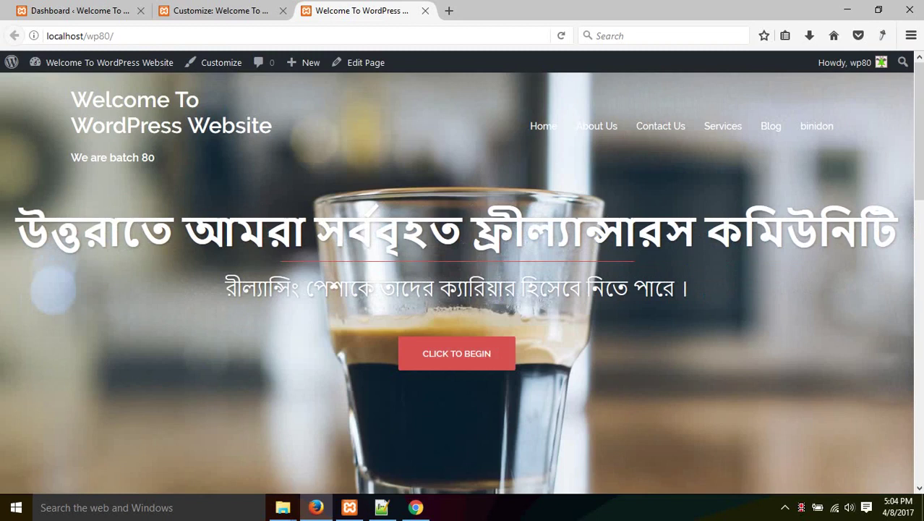
Preview the home page and its mobile menu at 320×480 in Responsive Design Mode, then return to the Customizer.
key(ctrl+shift+m)
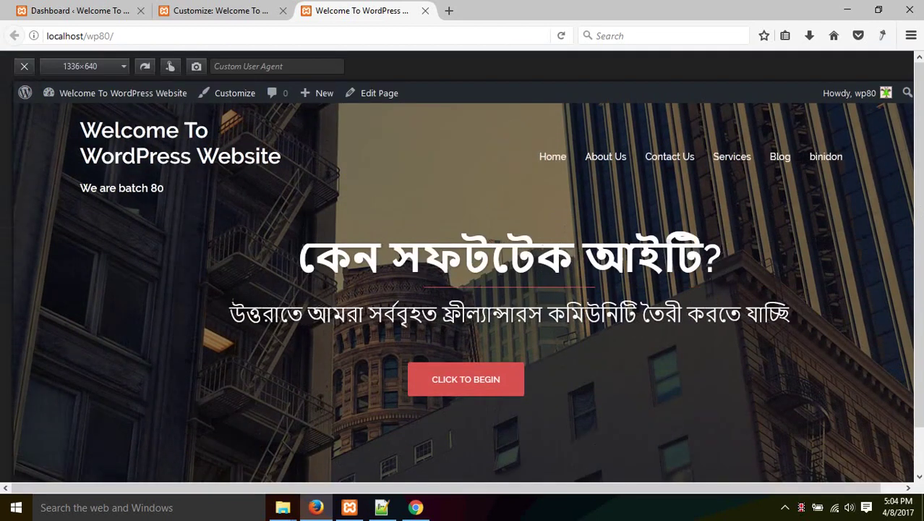
click(124, 66)
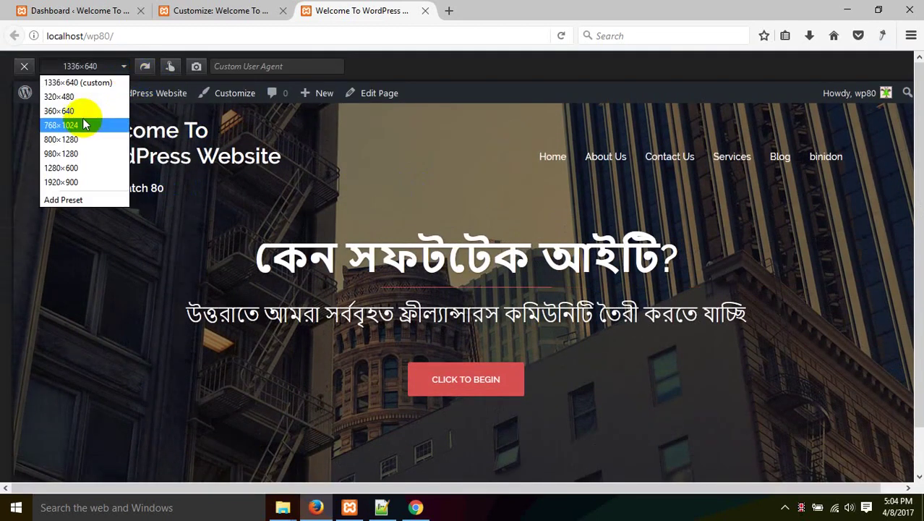
click(79, 96)
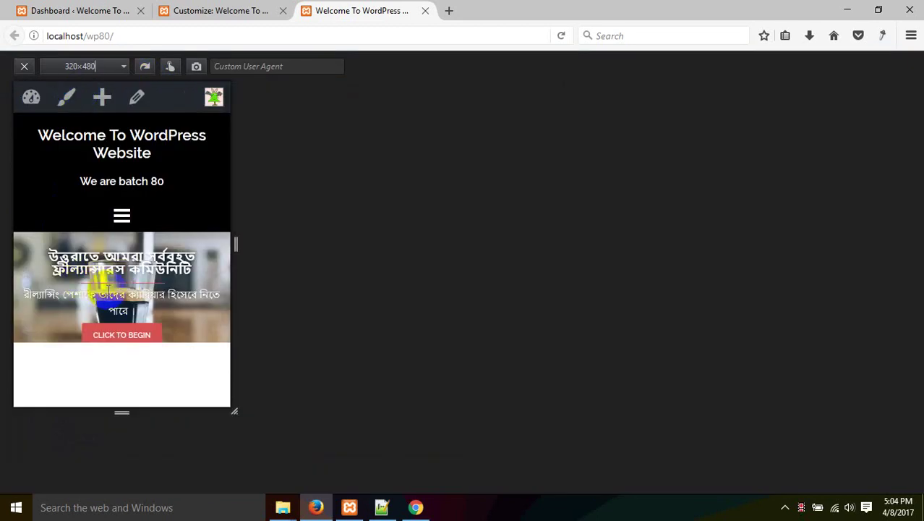
click(120, 222)
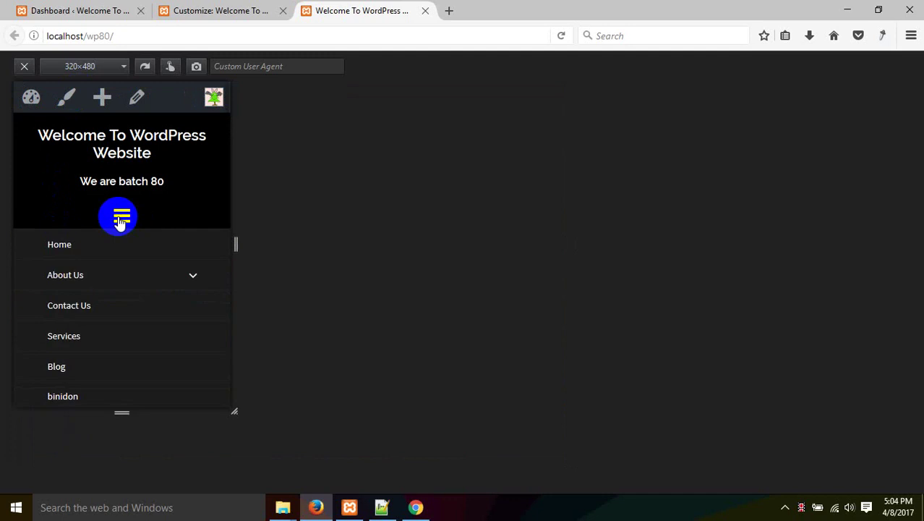
click(124, 221)
click(24, 66)
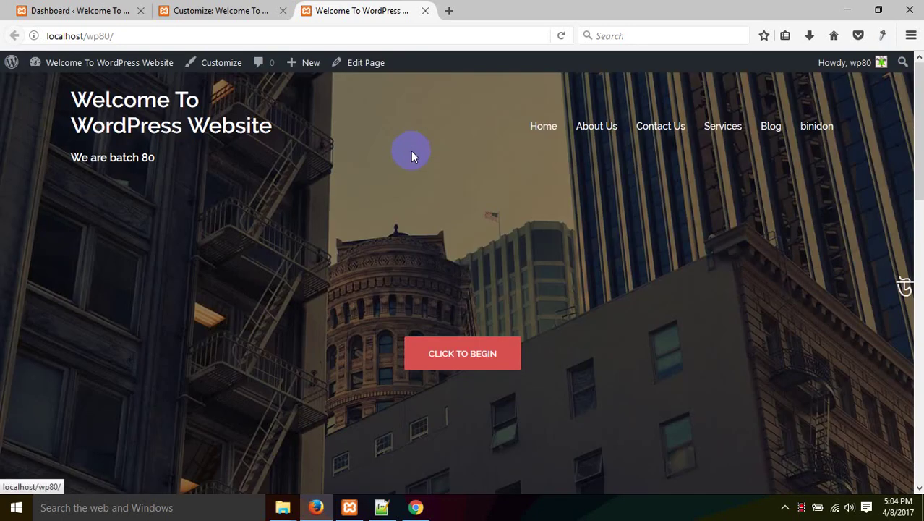
click(238, 11)
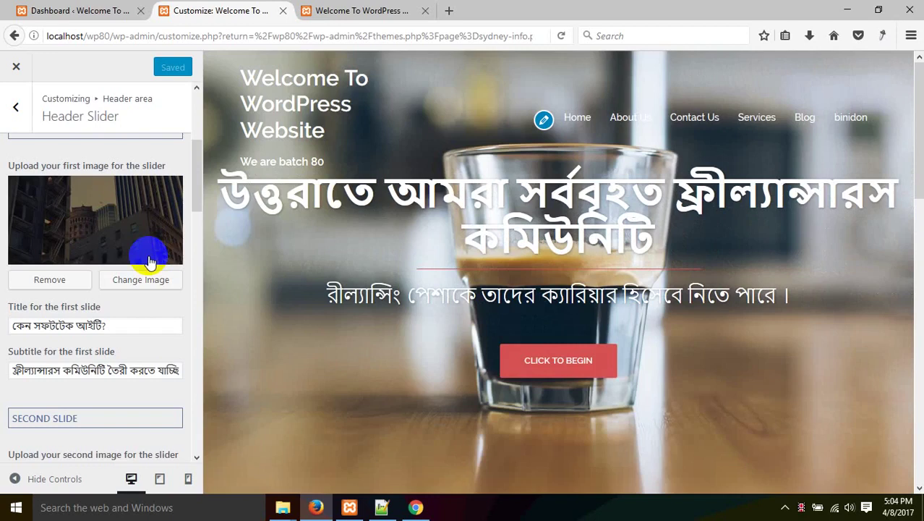
Scroll the Header Slider panel past the slide fields to the Call to Action Button settings.
scroll(94, 260, down, 7)
drag(196, 258, 177, 132)
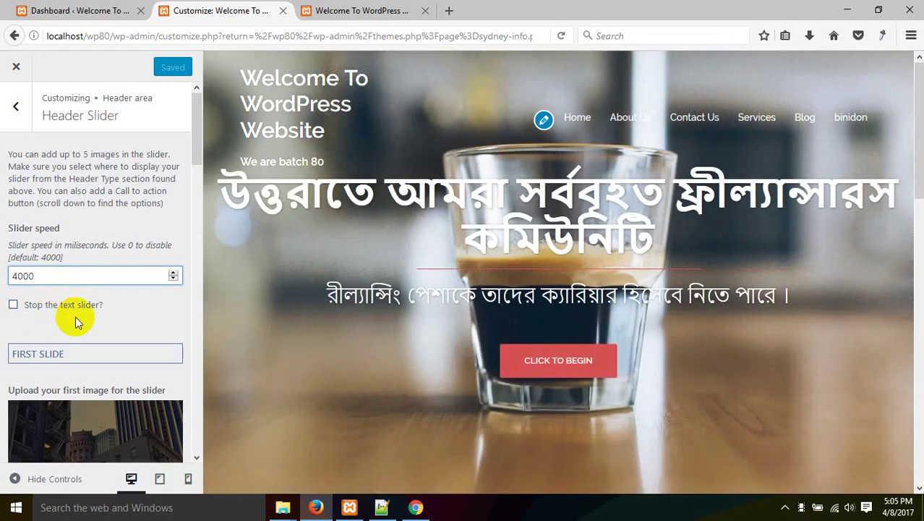
scroll(75, 316, down, 2)
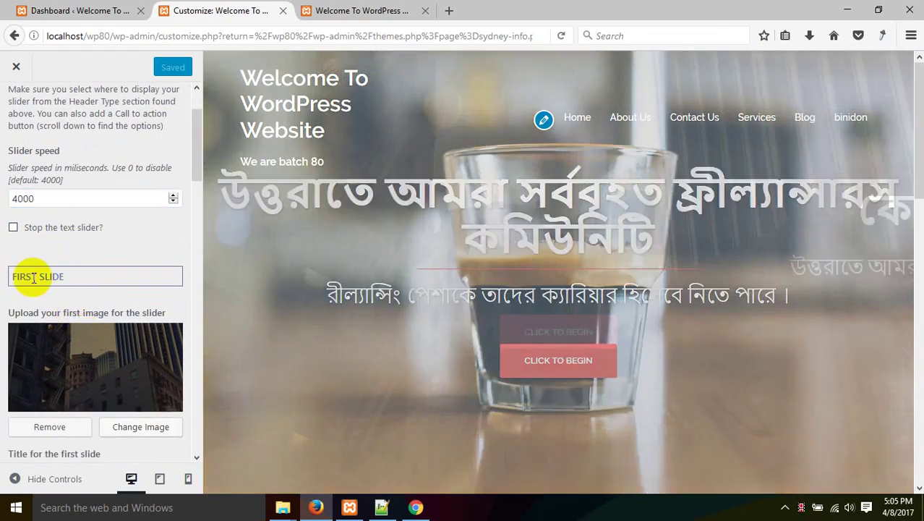
drag(13, 276, 67, 276)
scroll(68, 316, down, 2)
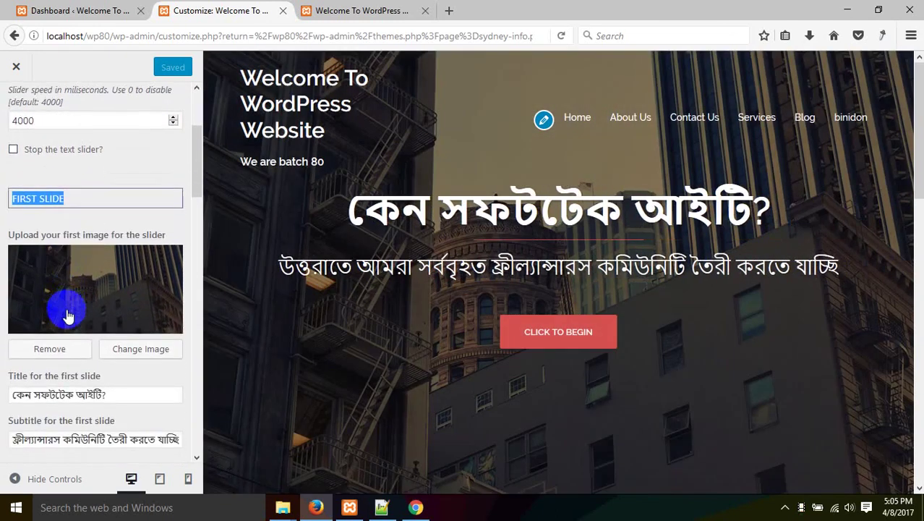
scroll(66, 316, down, 4)
scroll(54, 329, down, 4)
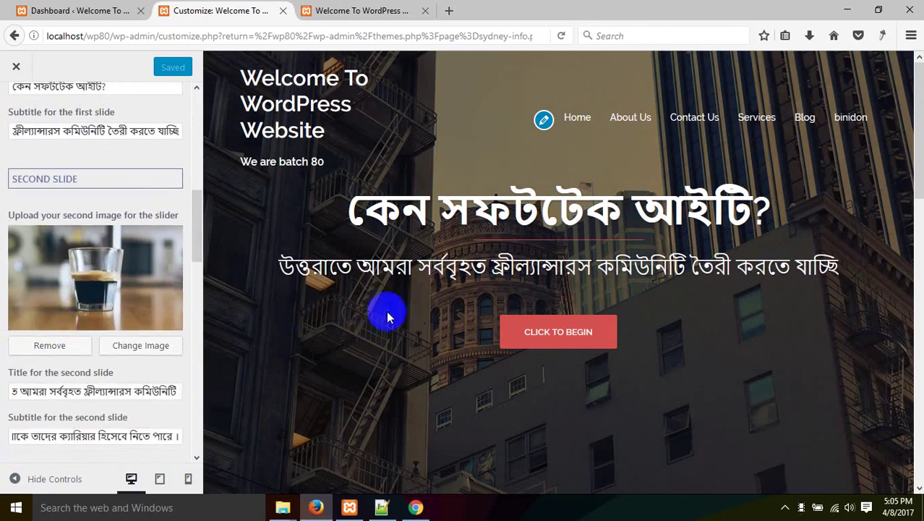
scroll(113, 313, down, 3)
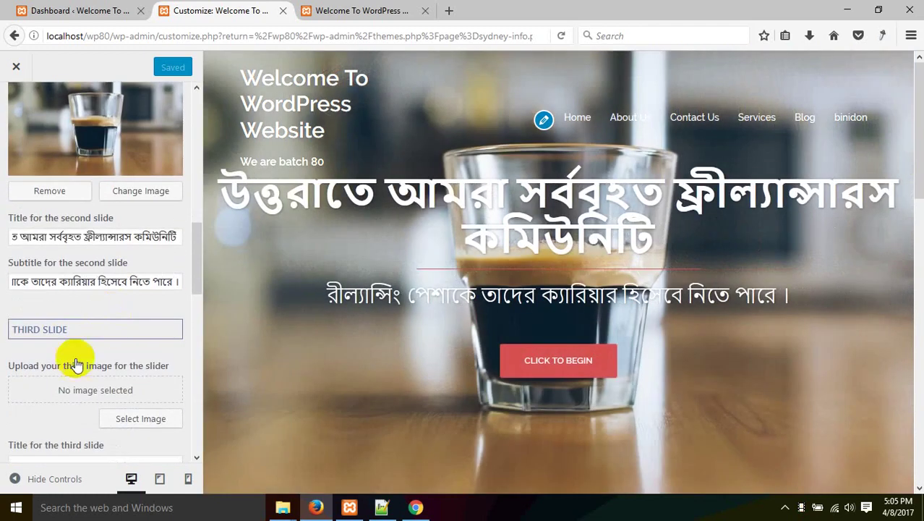
scroll(99, 365, down, 16)
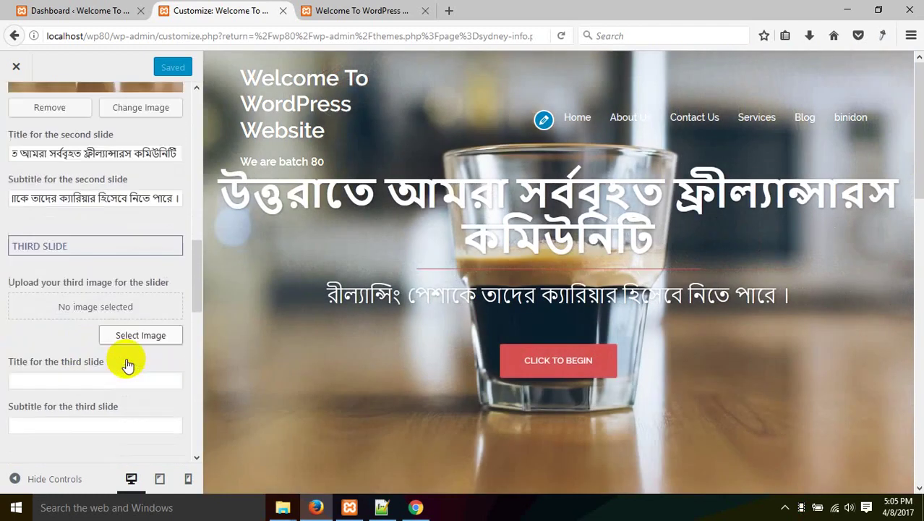
scroll(86, 300, down, 2)
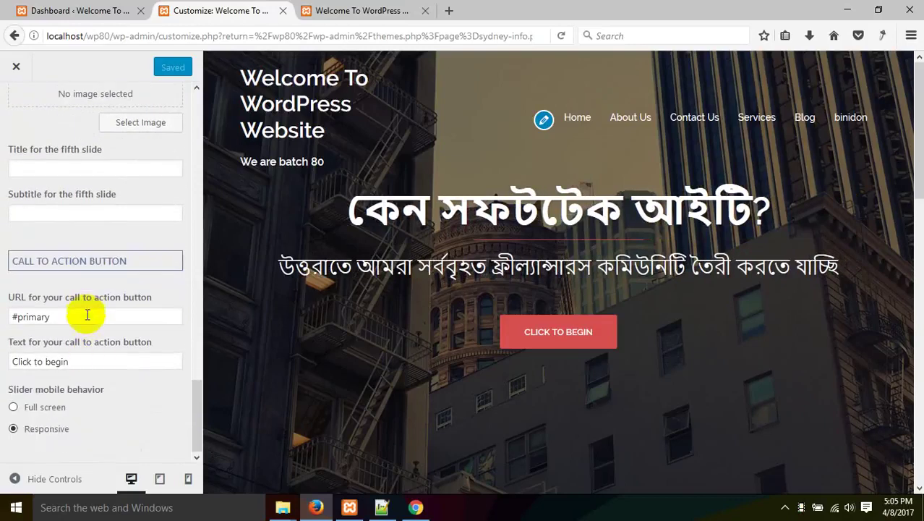
Replace the call-to-action URL #primary with the external personal website address.
click(77, 318)
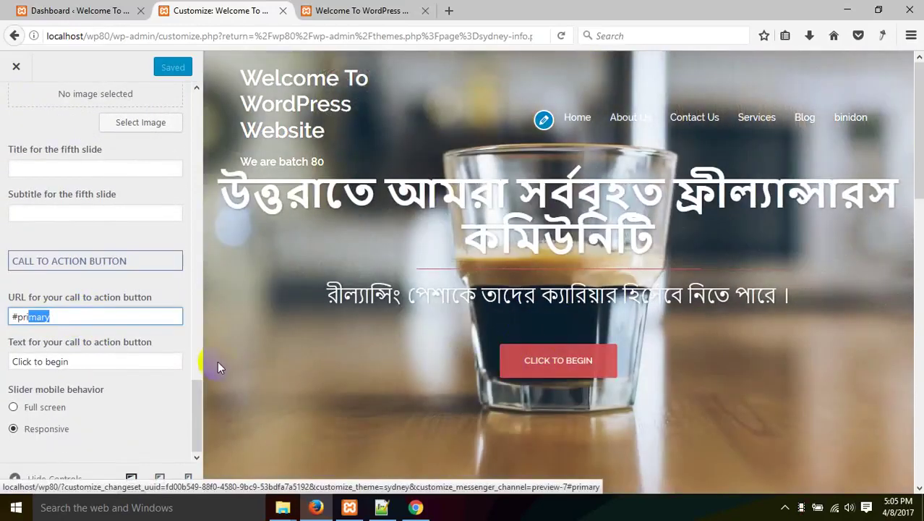
drag(119, 360, 2, 362)
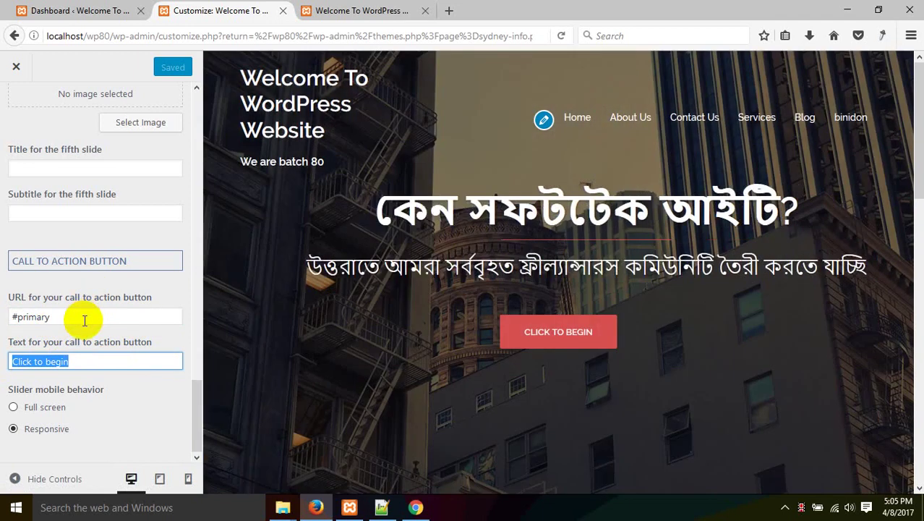
click(84, 318)
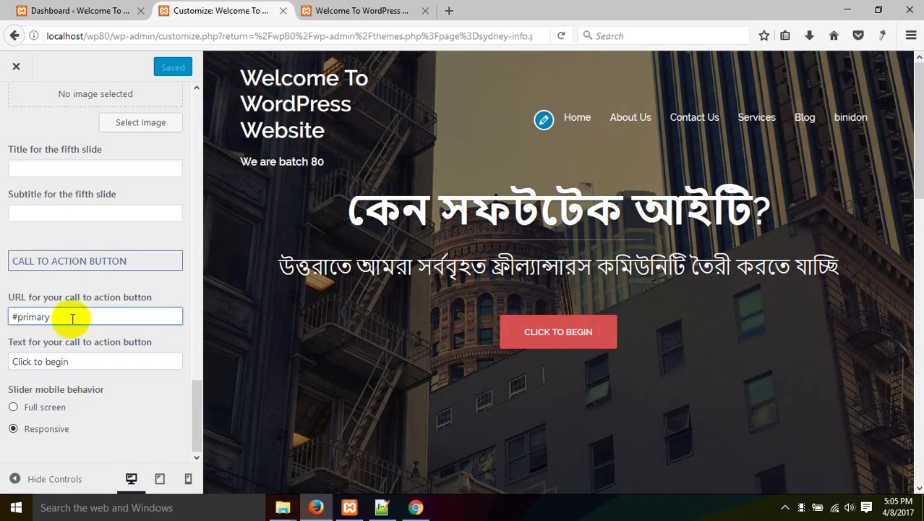
drag(72, 318, 18, 318)
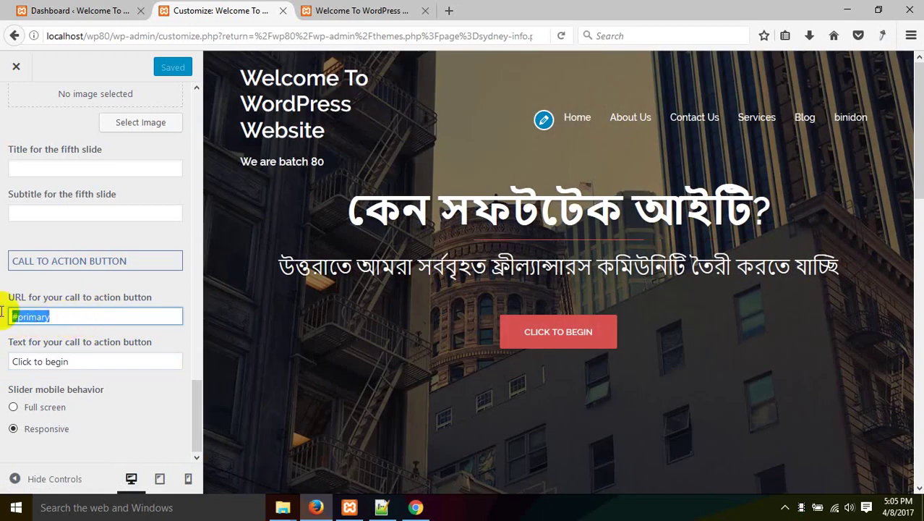
text(HTT)
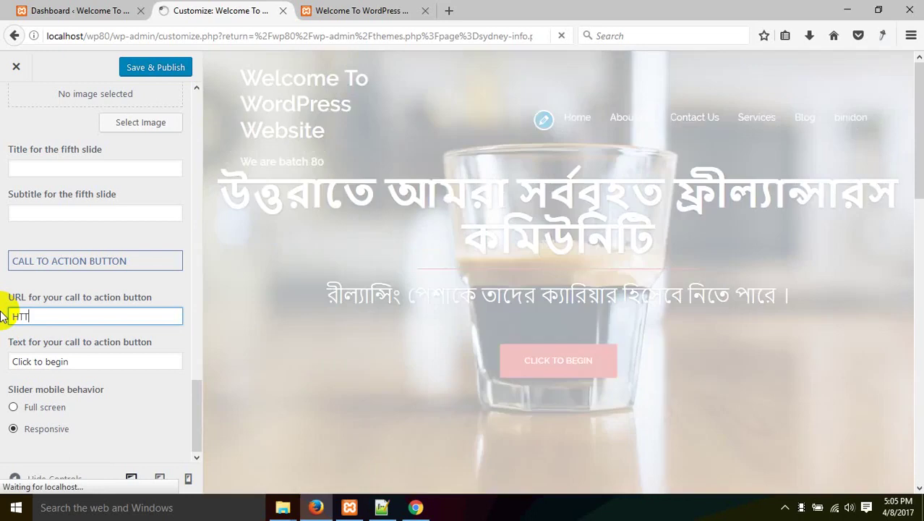
key(BackSpace)
key(BackSpace)
text(http://mosta)
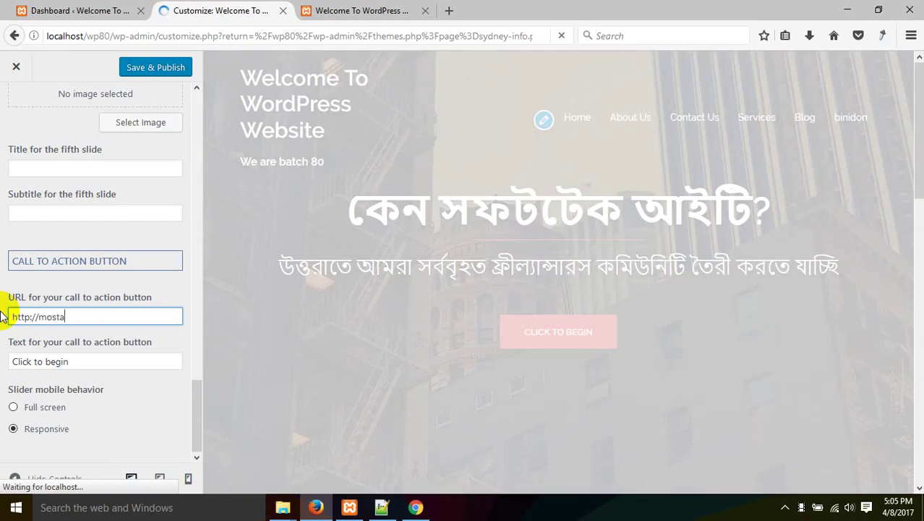
text(fizshabbir.com)
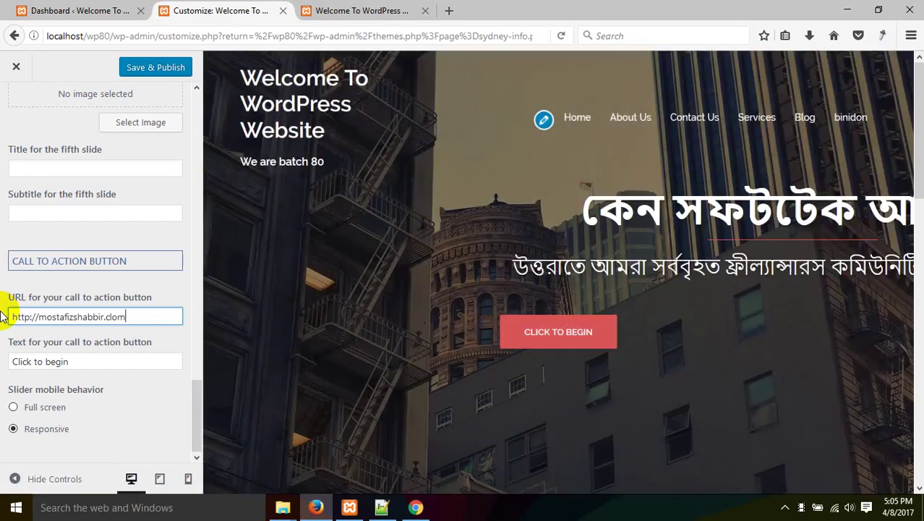
key(BackSpace)
key(BackSpace)
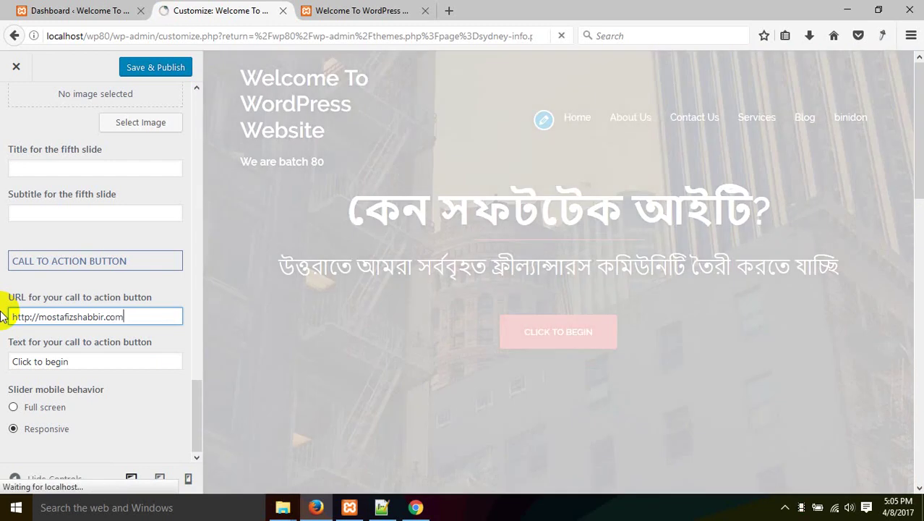
Relabel the button 'Contact Us', publish, and reload the live site.
drag(90, 368, 4, 361)
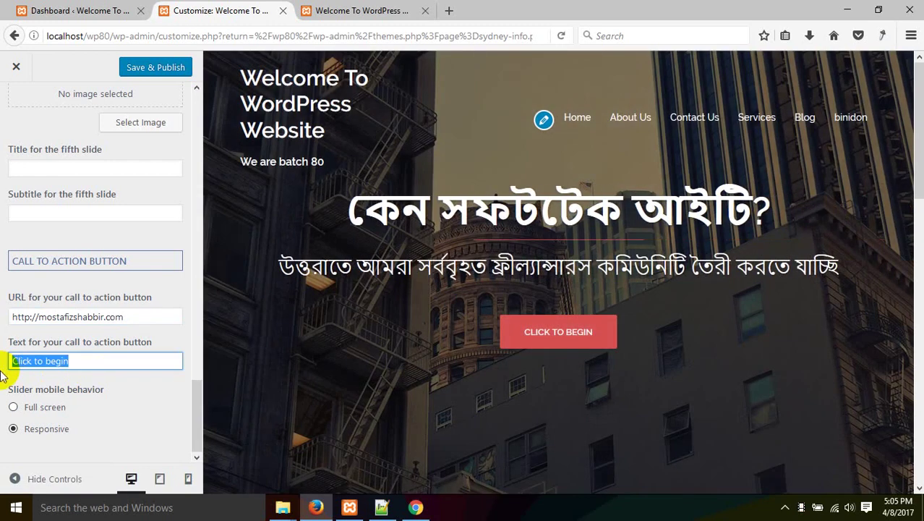
text(Contact Us)
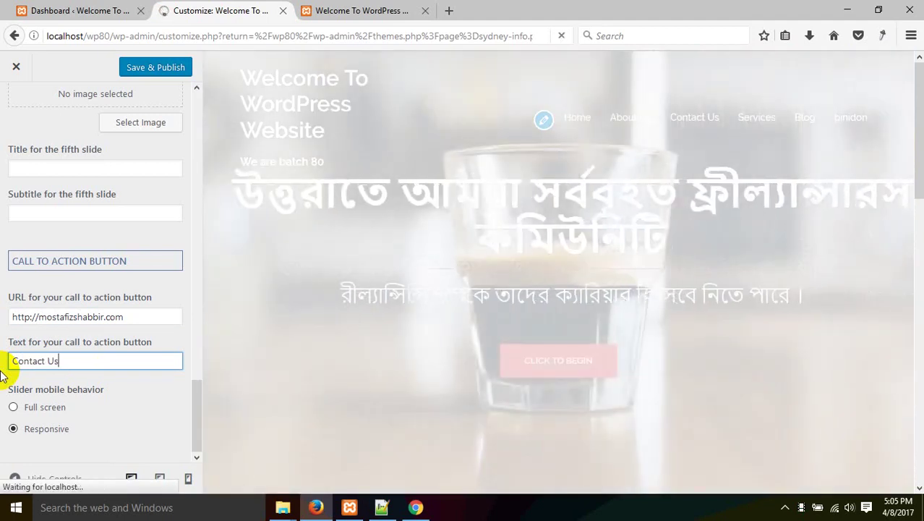
click(167, 68)
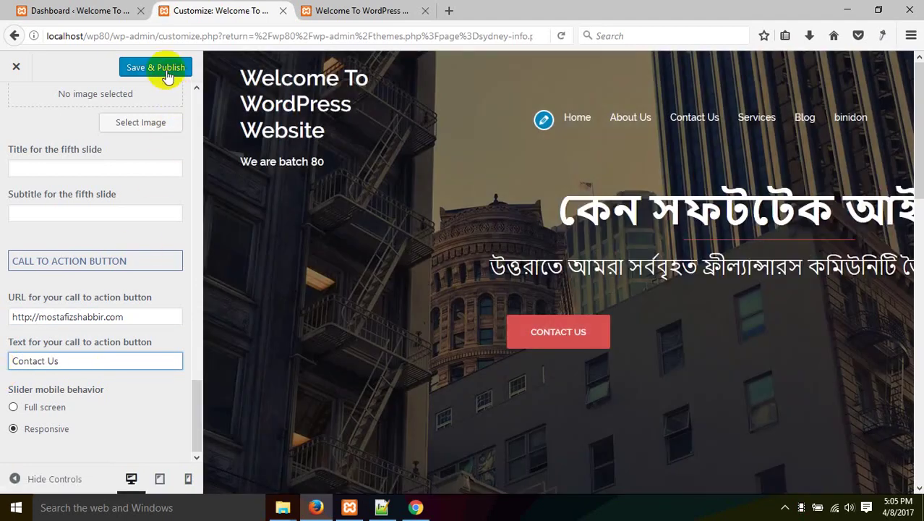
click(340, 10)
right_click(53, 220)
click(118, 225)
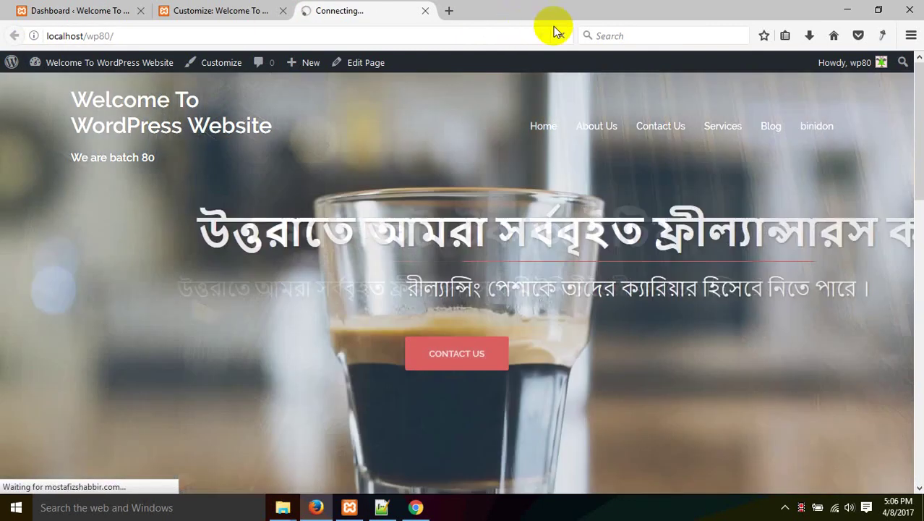
Return the Customizer to Header area, then open the Home page's Edit Page link in a new tab.
click(562, 35)
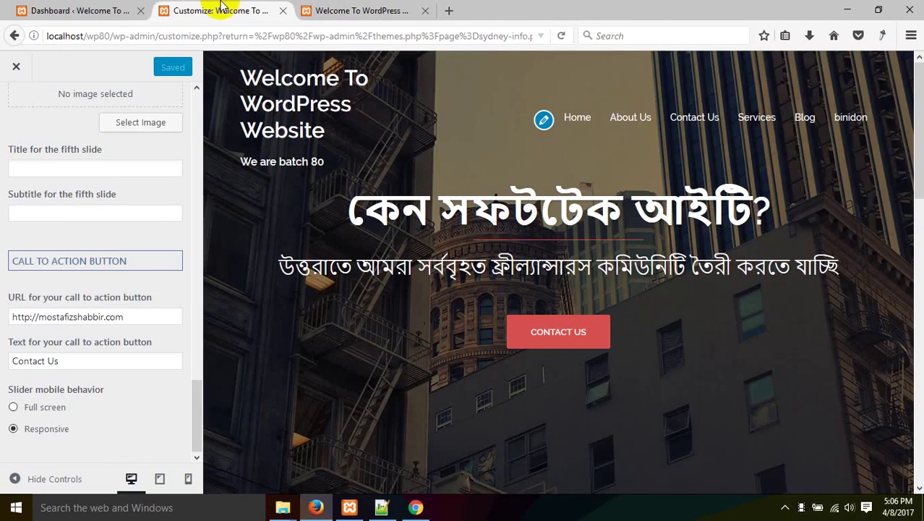
click(232, 10)
scroll(99, 253, up, 10)
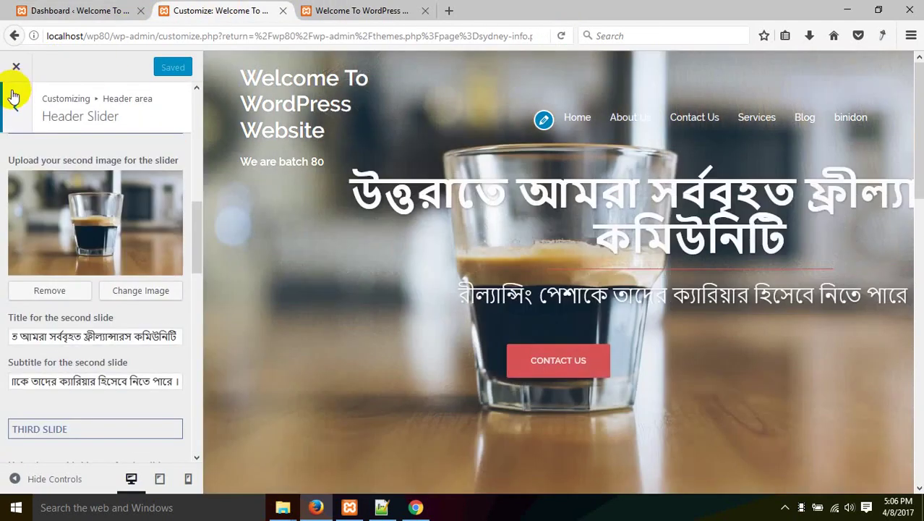
click(16, 97)
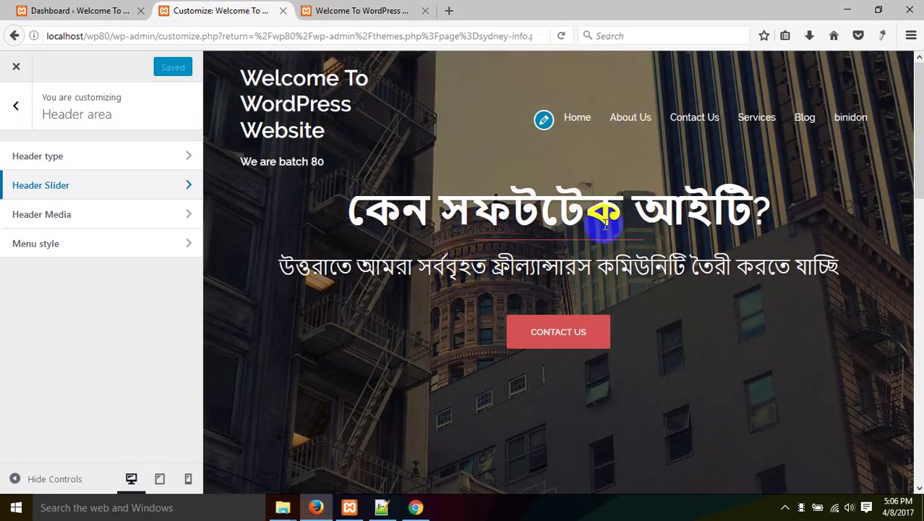
click(358, 10)
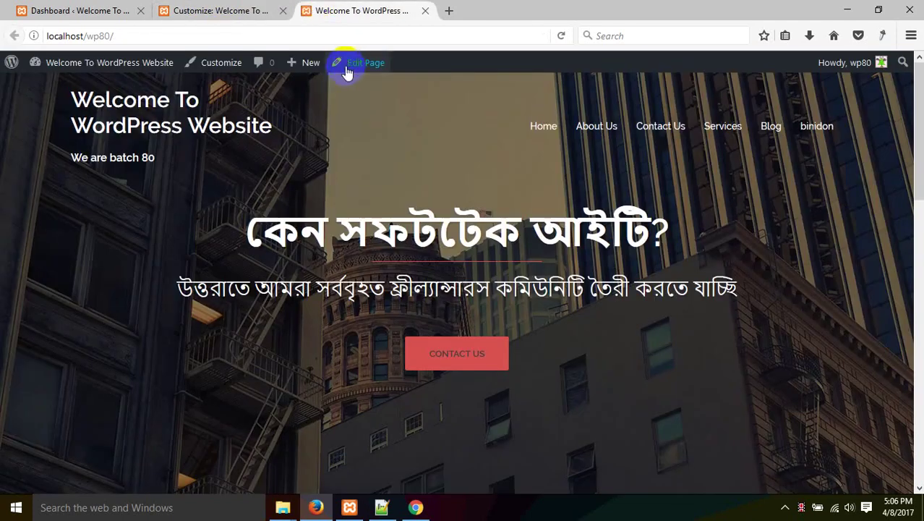
right_click(346, 67)
click(383, 72)
drag(488, 10, 367, 20)
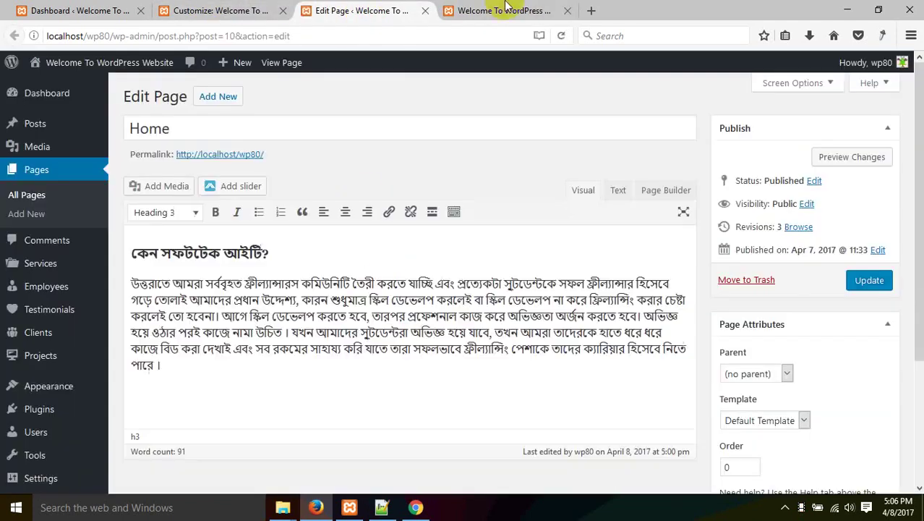
Switch the Home page editor to Page Builder, copying its existing content into the layout.
click(477, 10)
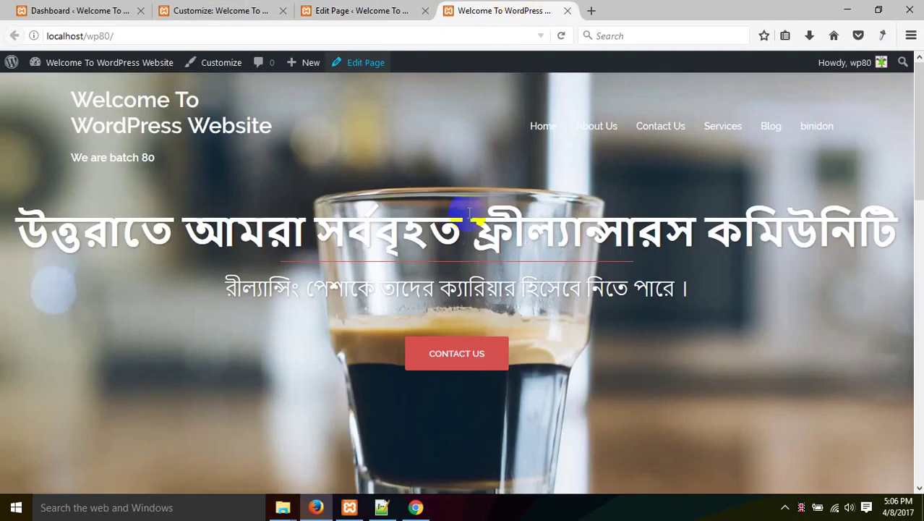
scroll(469, 214, down, 10)
click(365, 10)
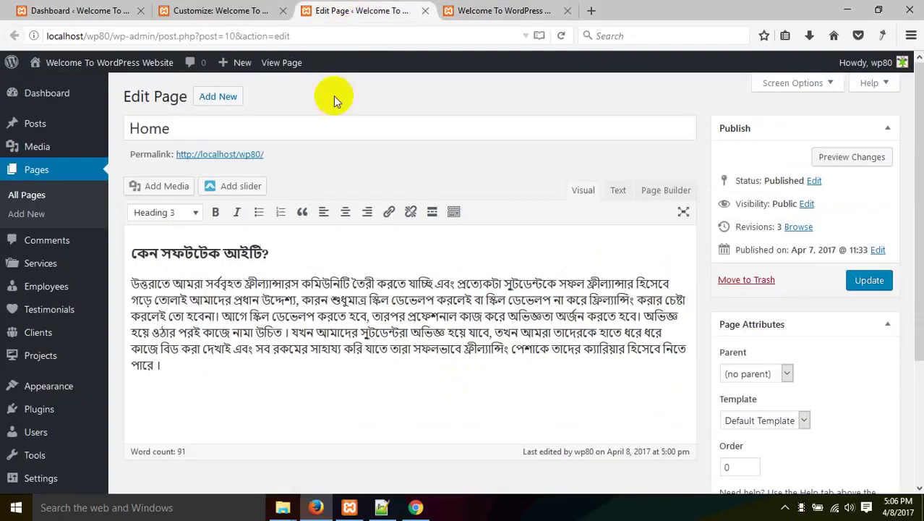
scroll(303, 324, down, 2)
scroll(532, 136, up, 3)
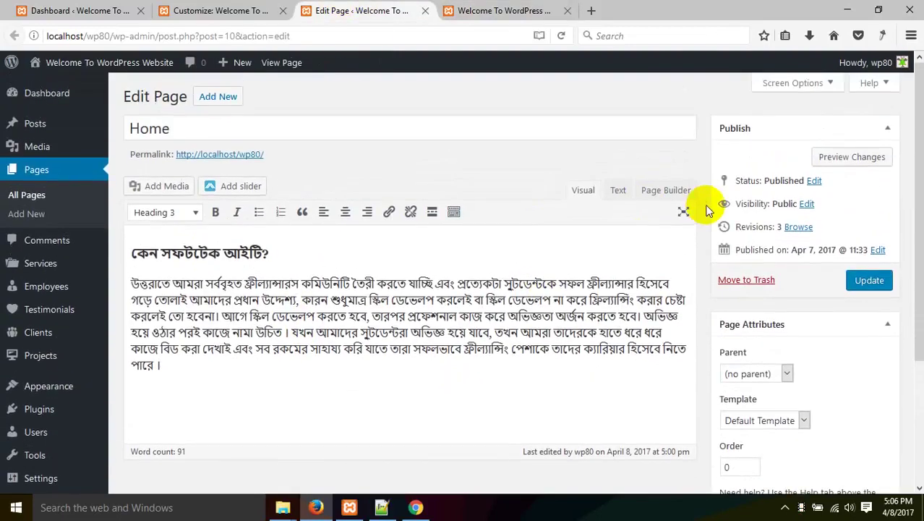
click(666, 190)
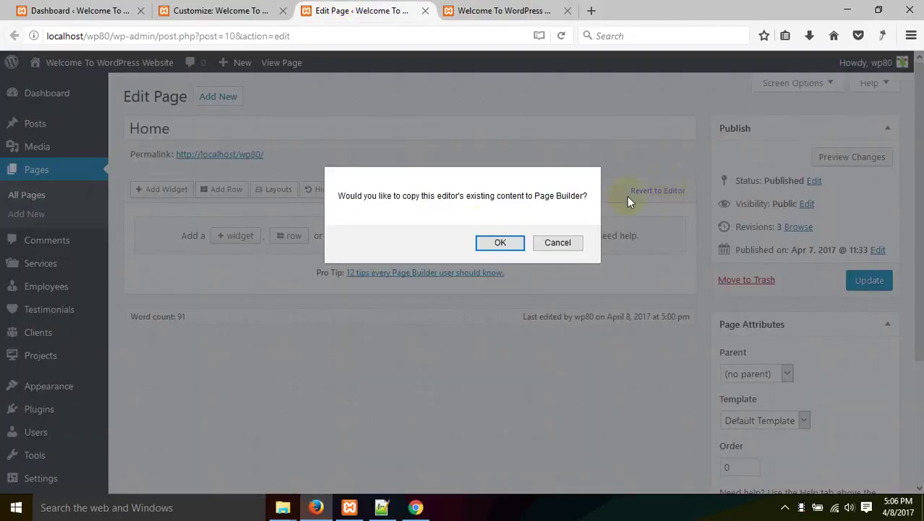
click(501, 243)
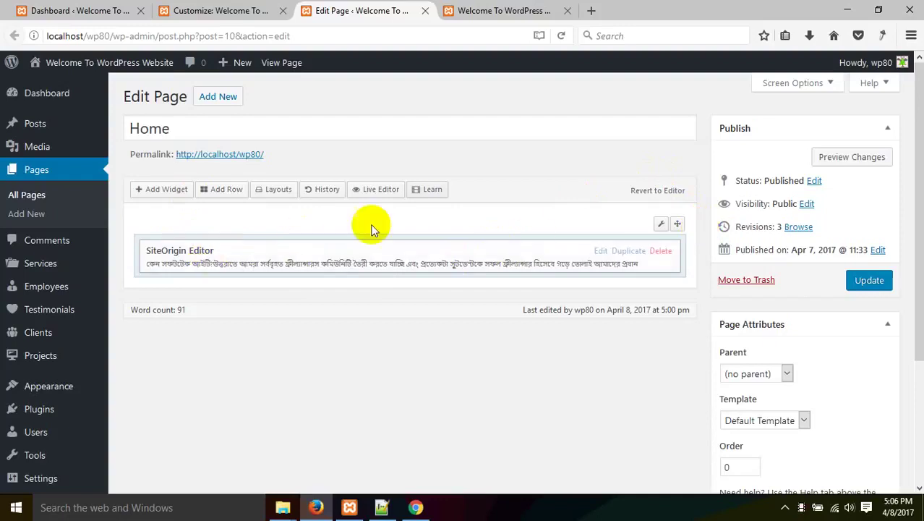
Inspect the SiteOrigin Editor widget's settings and Widgets Bundle prompt, then close the dialog.
drag(677, 225, 506, 239)
mouse_move(662, 233)
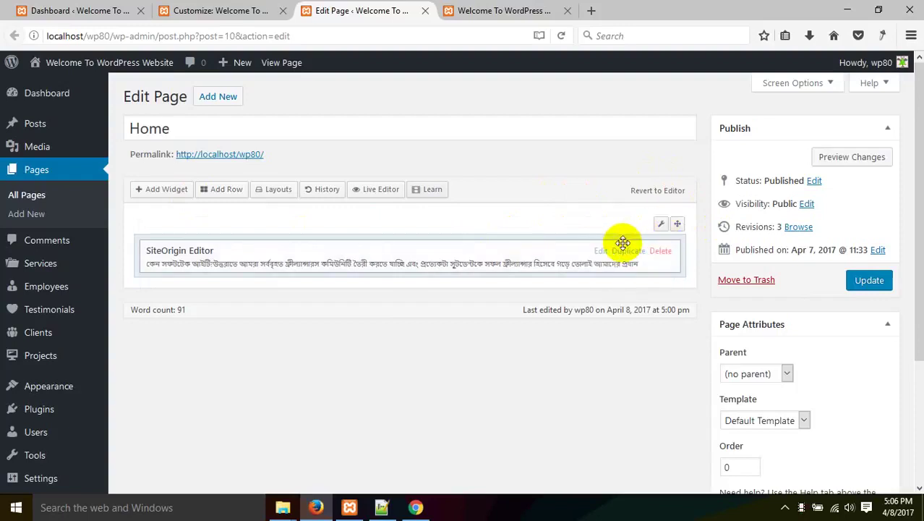
click(598, 253)
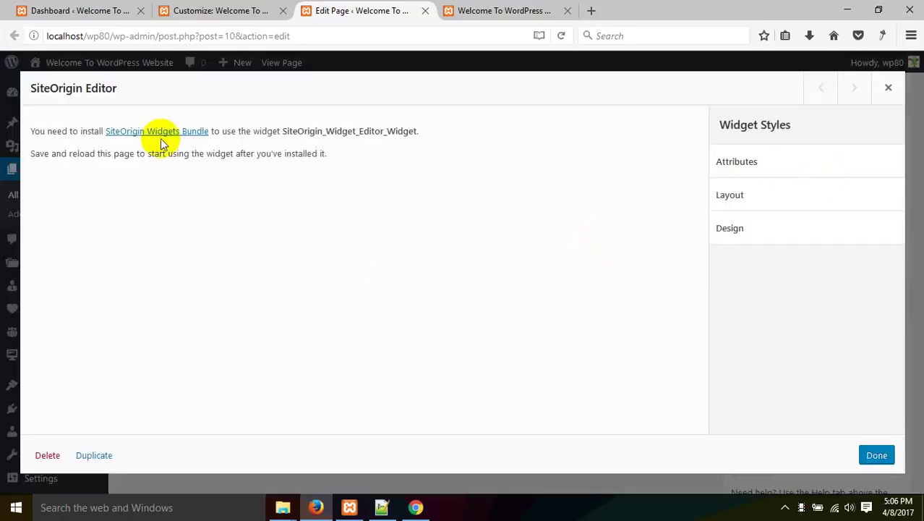
click(743, 165)
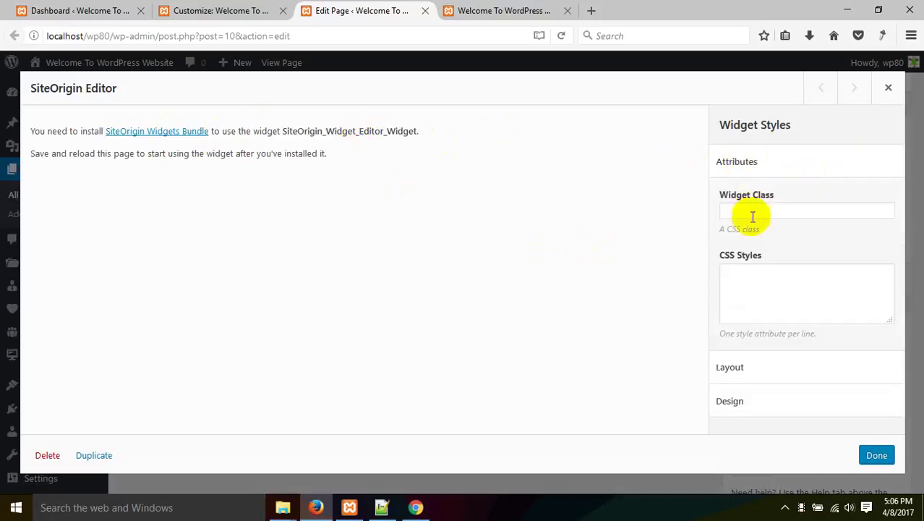
click(748, 161)
click(178, 132)
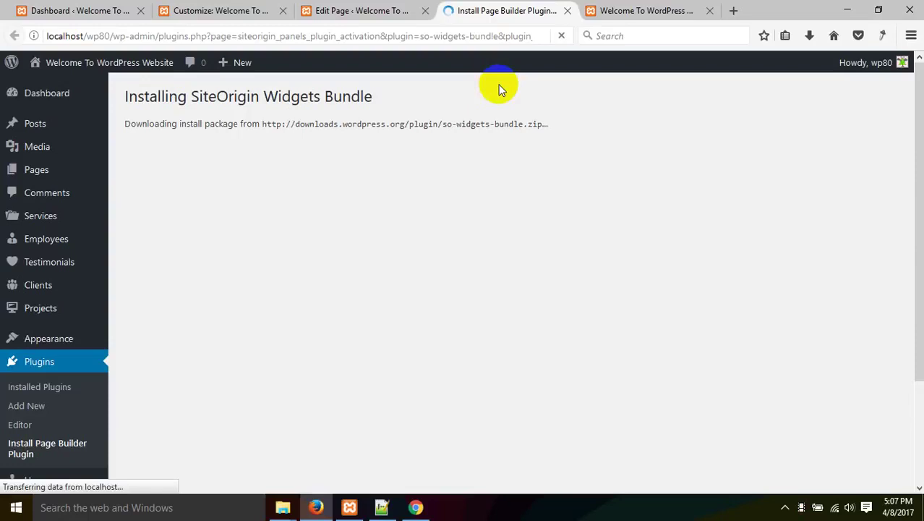
click(568, 10)
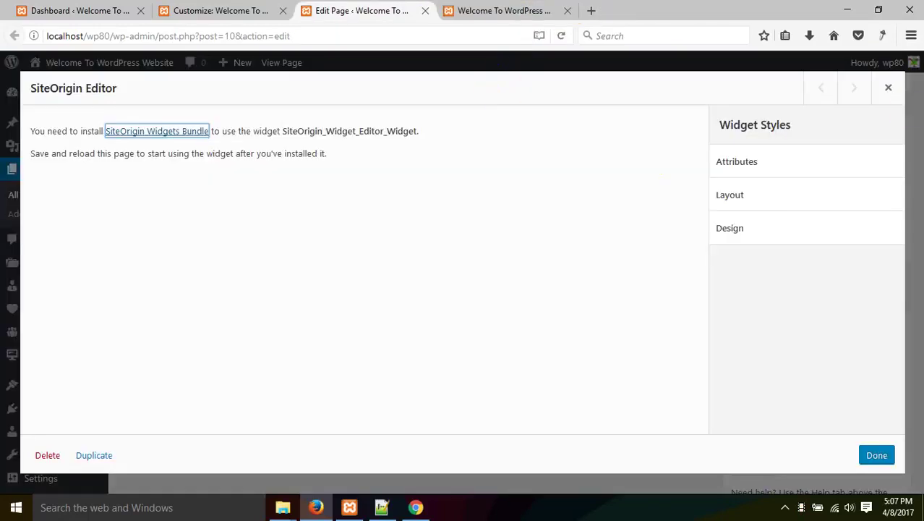
click(888, 88)
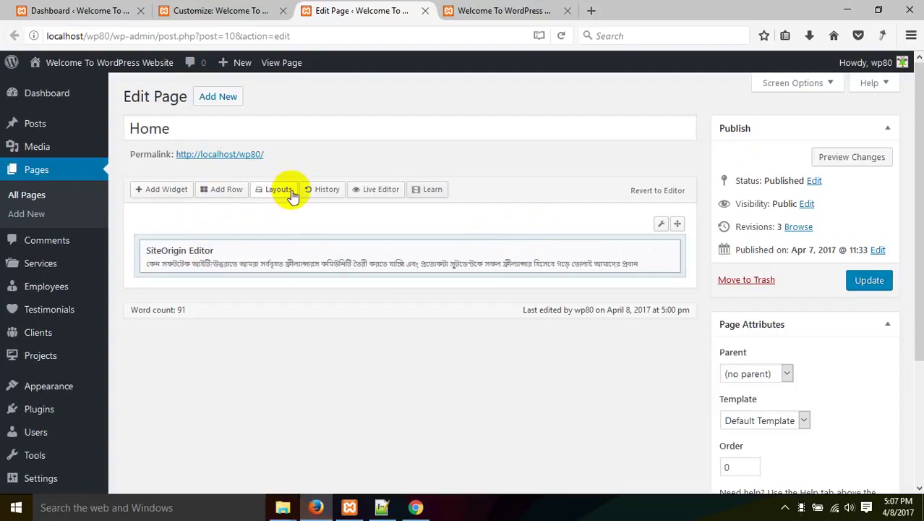
Browse the Sydney Theme, Widgets Bundle, Page Builder, WordPress and Recommended categories, then close without adding.
mouse_move(670, 268)
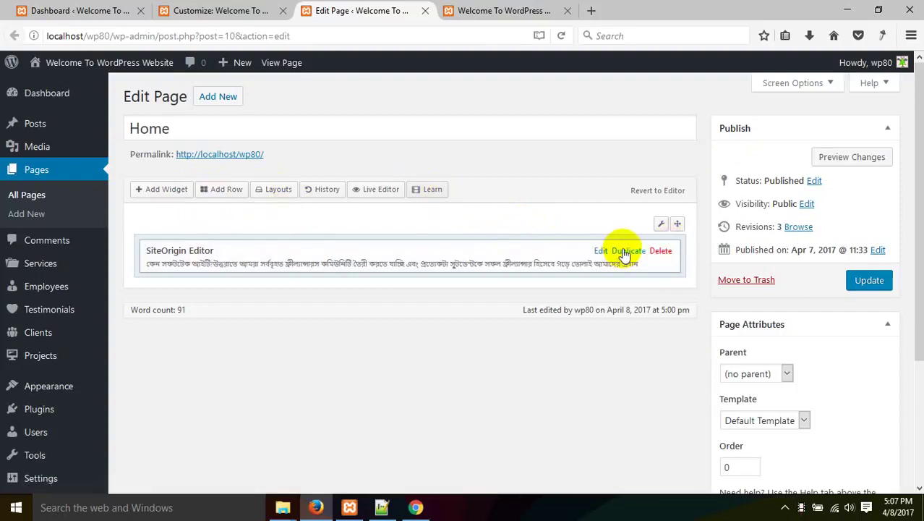
click(182, 194)
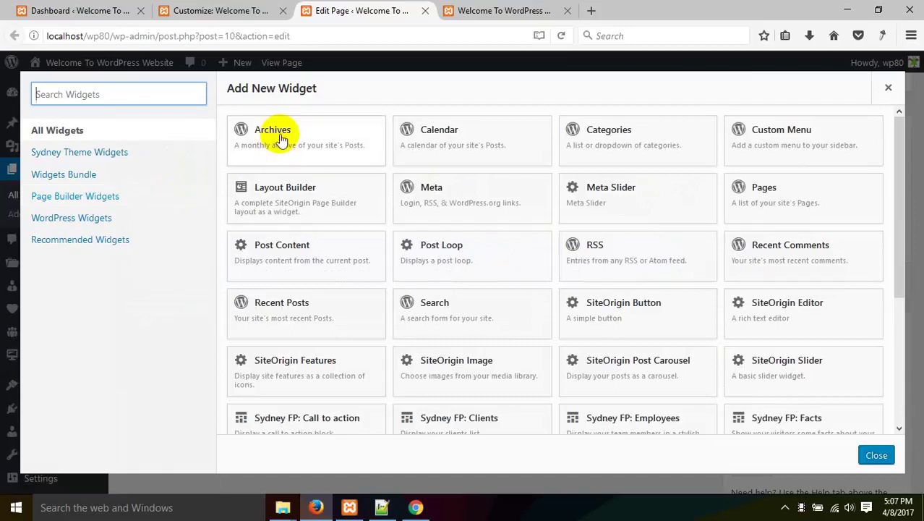
scroll(486, 271, down, 3)
scroll(489, 260, up, 5)
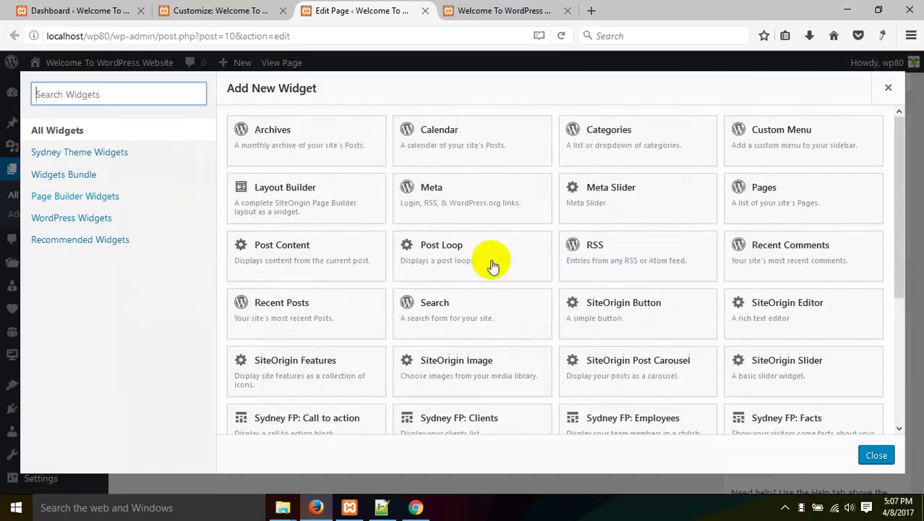
click(94, 152)
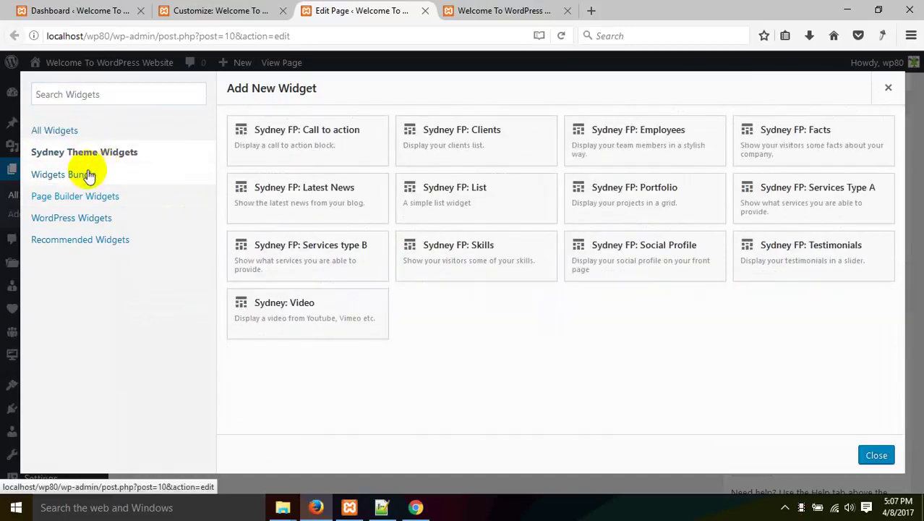
click(89, 175)
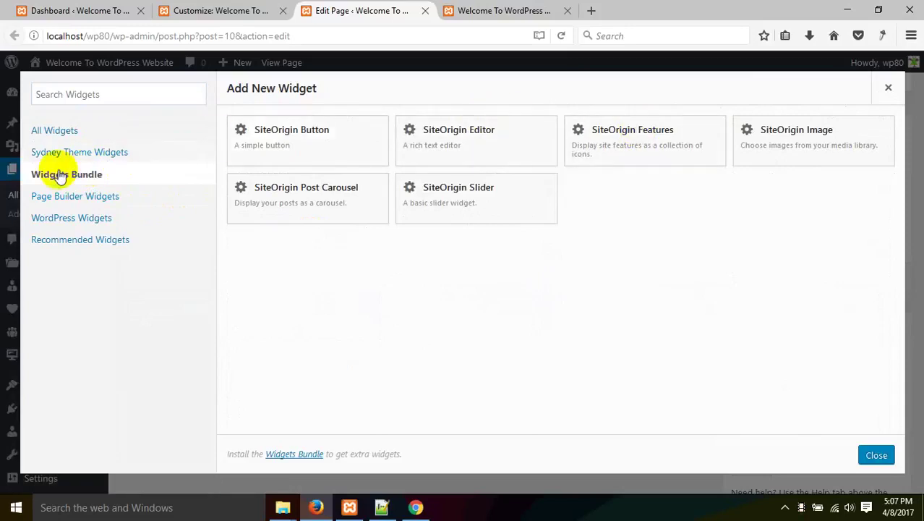
click(86, 197)
click(78, 219)
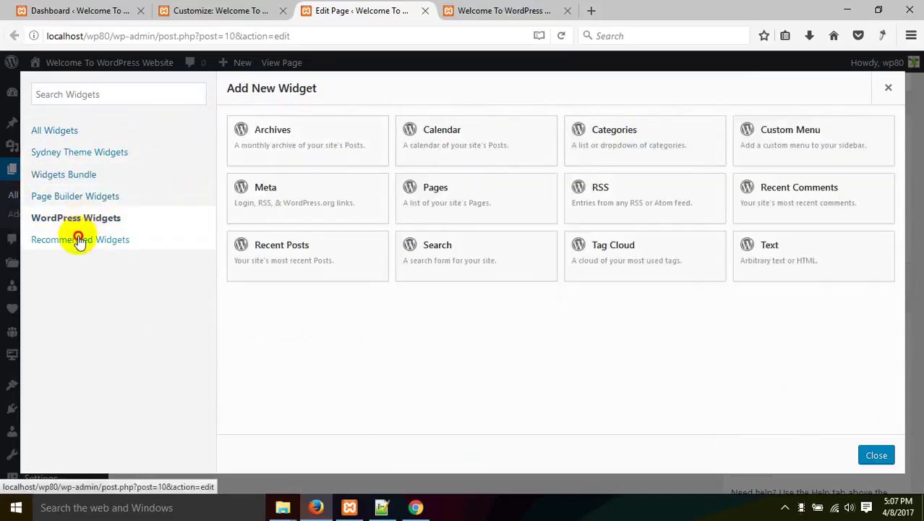
click(79, 240)
click(81, 217)
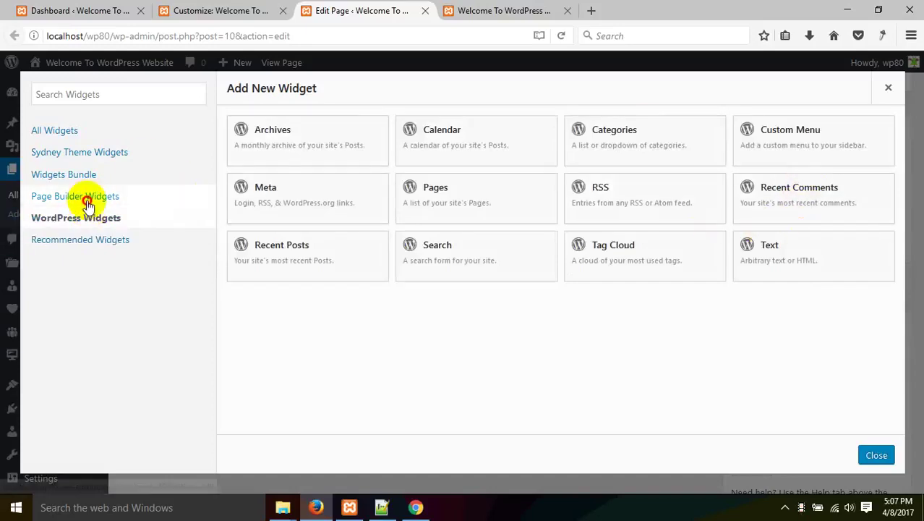
click(90, 202)
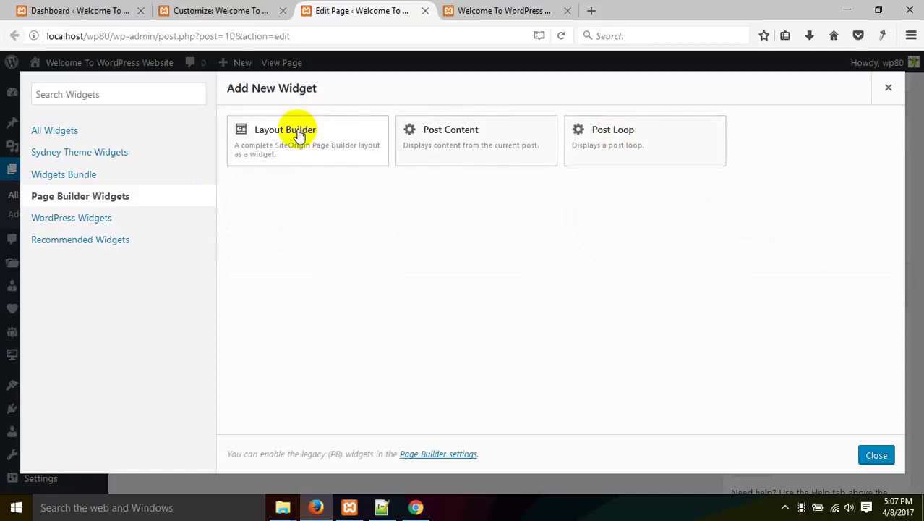
click(76, 174)
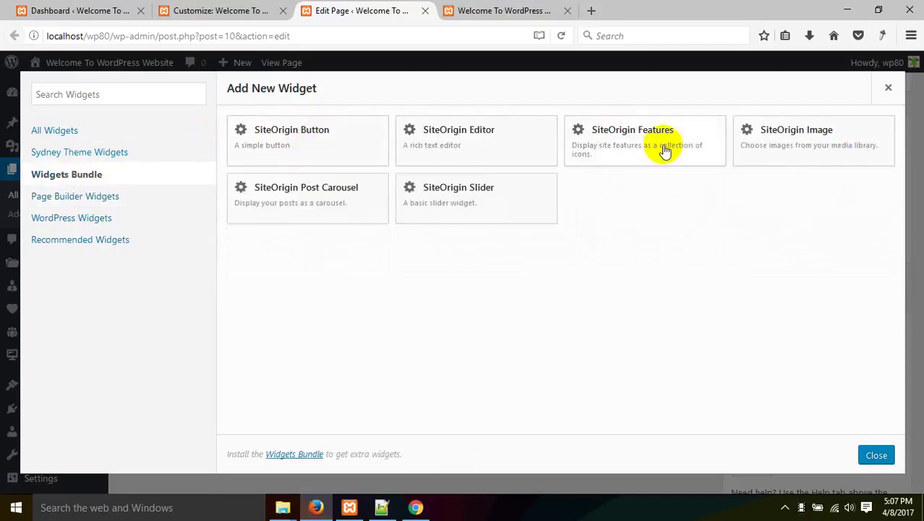
click(892, 87)
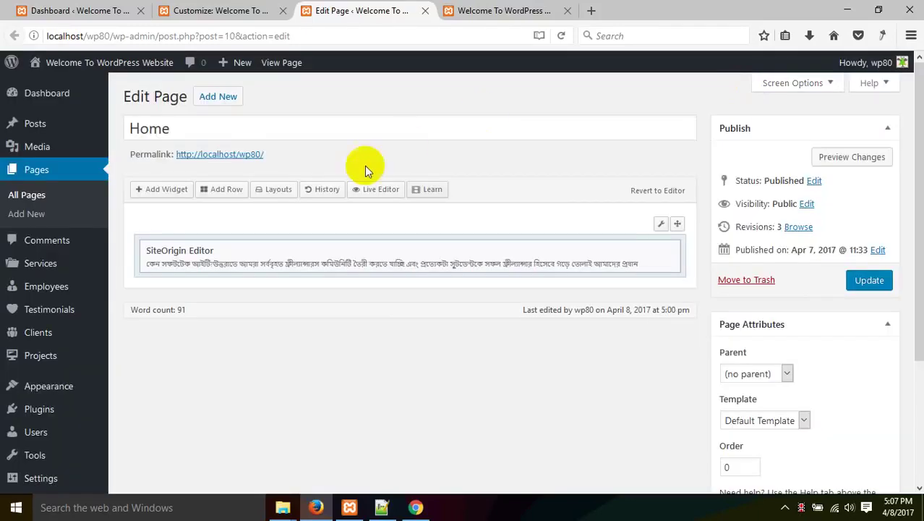
Start a new row and set its column ratio to Even after trying Golden.
click(228, 189)
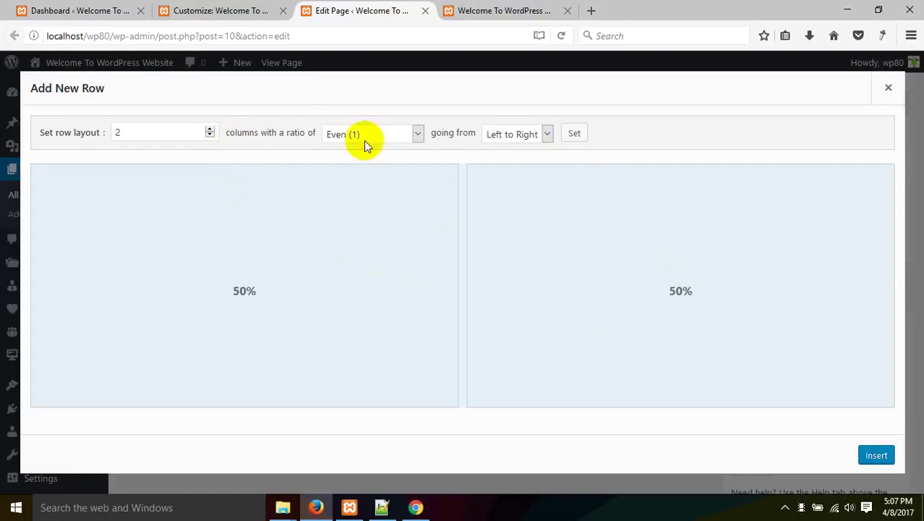
drag(139, 131, 76, 132)
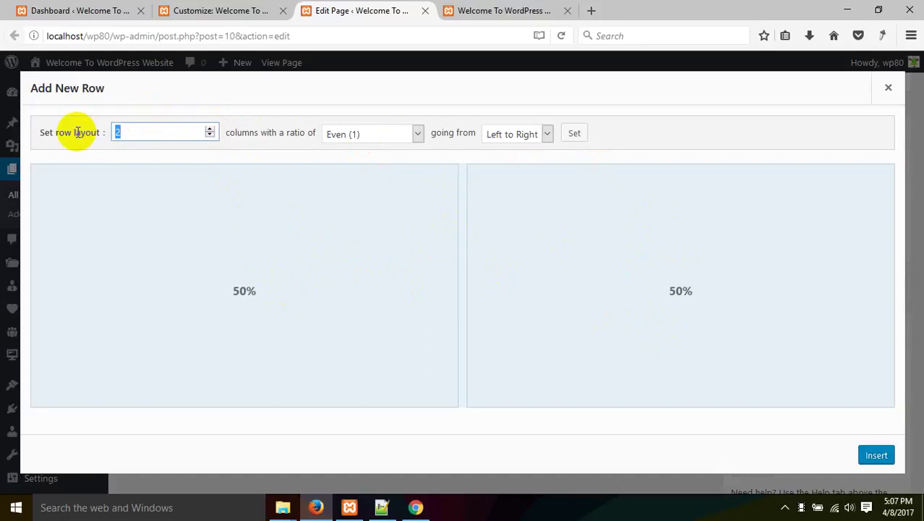
click(382, 119)
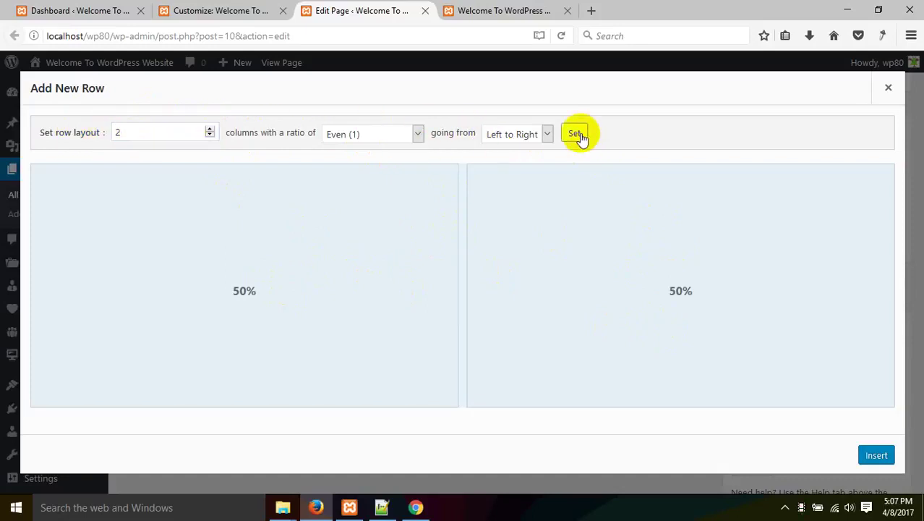
click(511, 133)
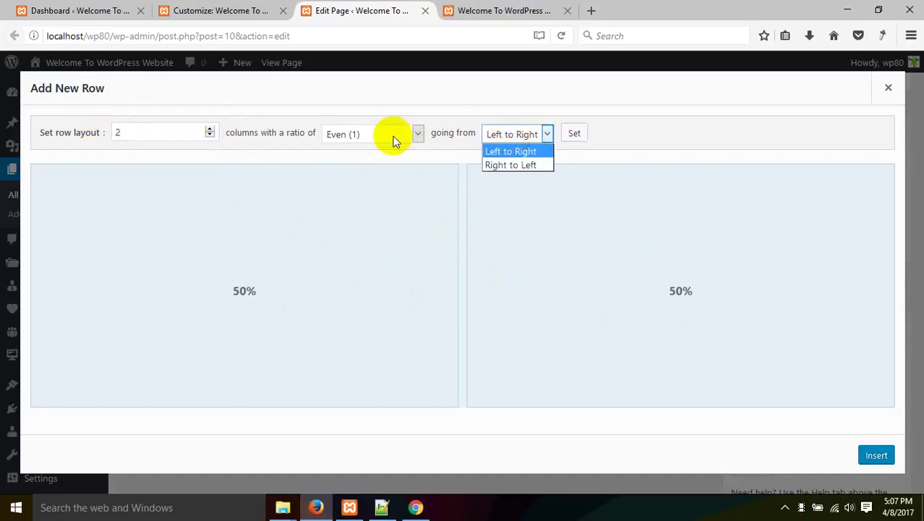
click(369, 136)
click(365, 164)
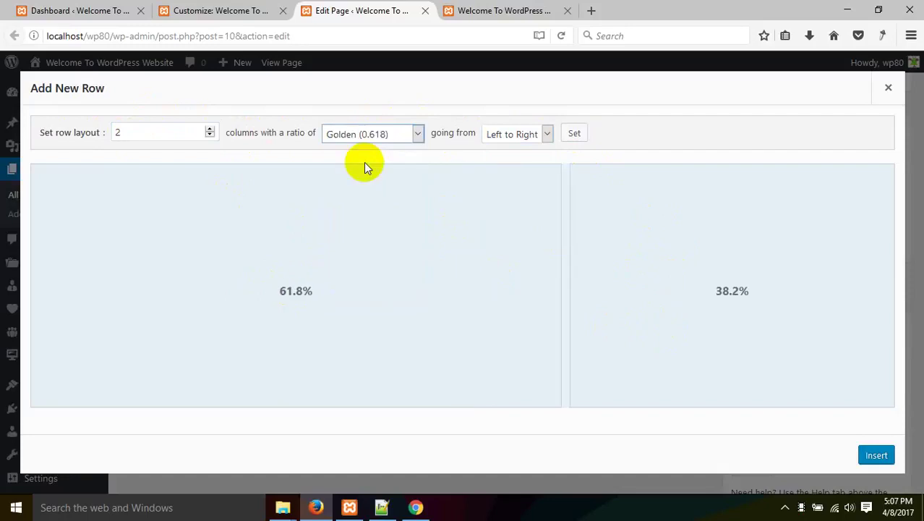
click(185, 129)
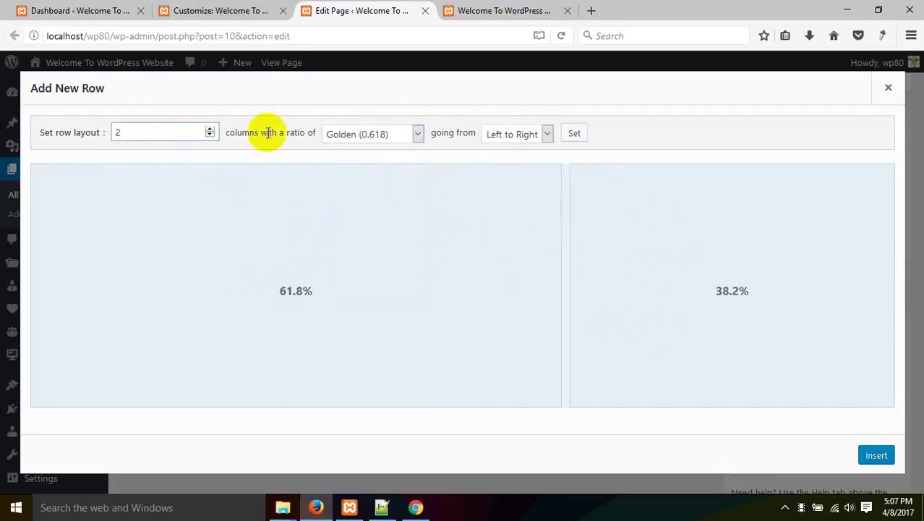
click(420, 137)
click(375, 138)
click(370, 138)
click(358, 152)
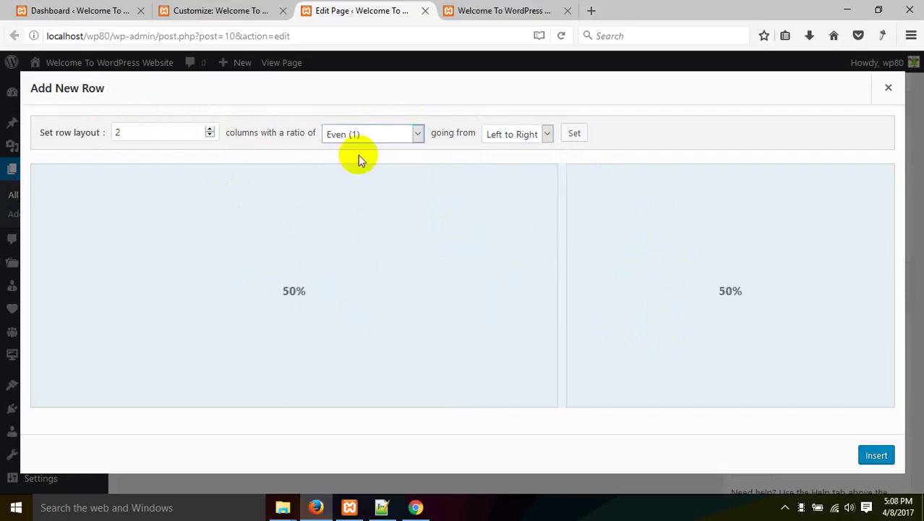
Set the row's column count to 4 and insert it below the editor row.
drag(196, 132, 54, 133)
text(3)
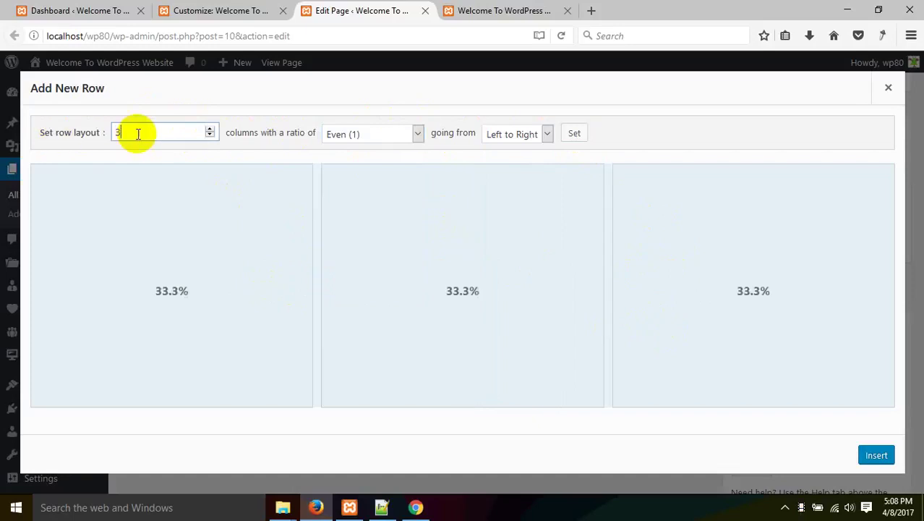
drag(170, 141, 37, 130)
text(4)
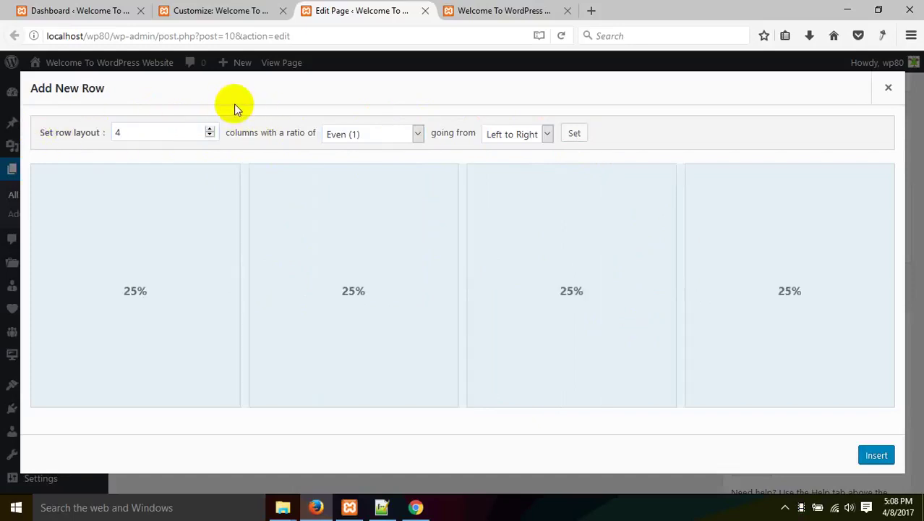
click(875, 454)
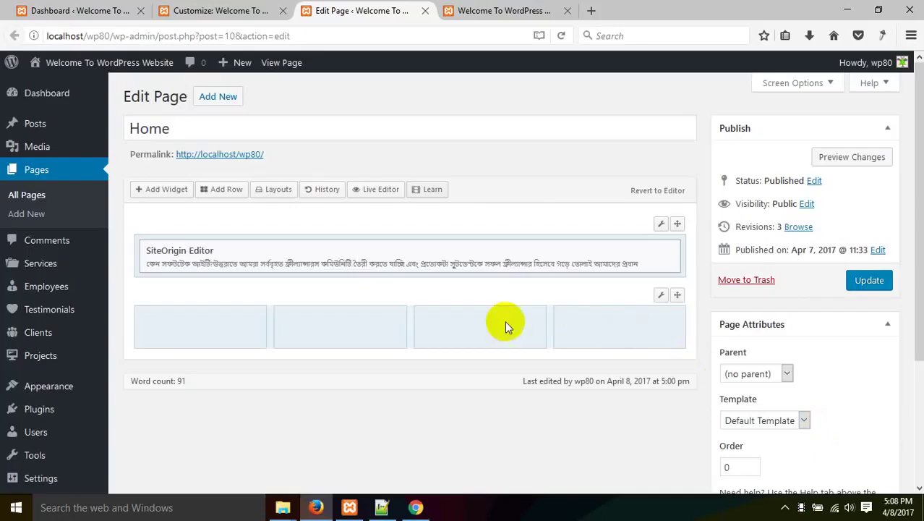
Select the Bengali paragraph on the live Home page and return to the editor.
click(499, 10)
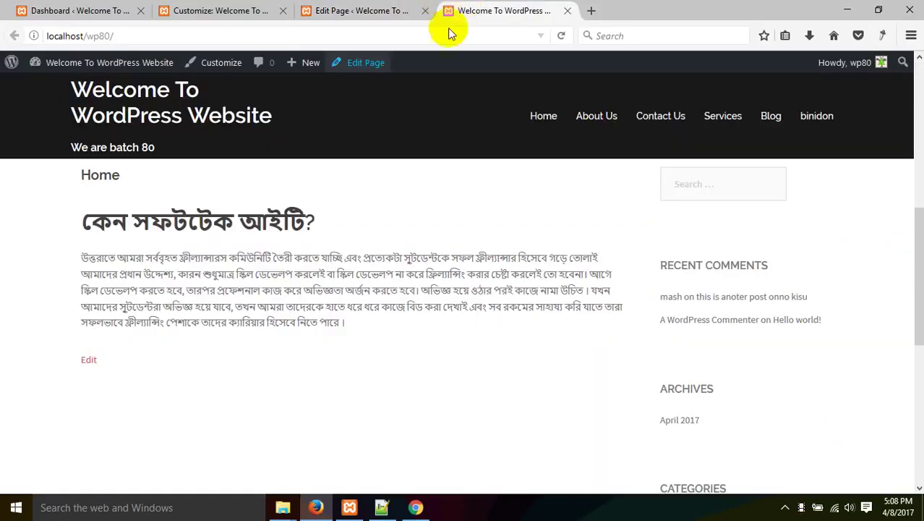
drag(347, 333, 78, 260)
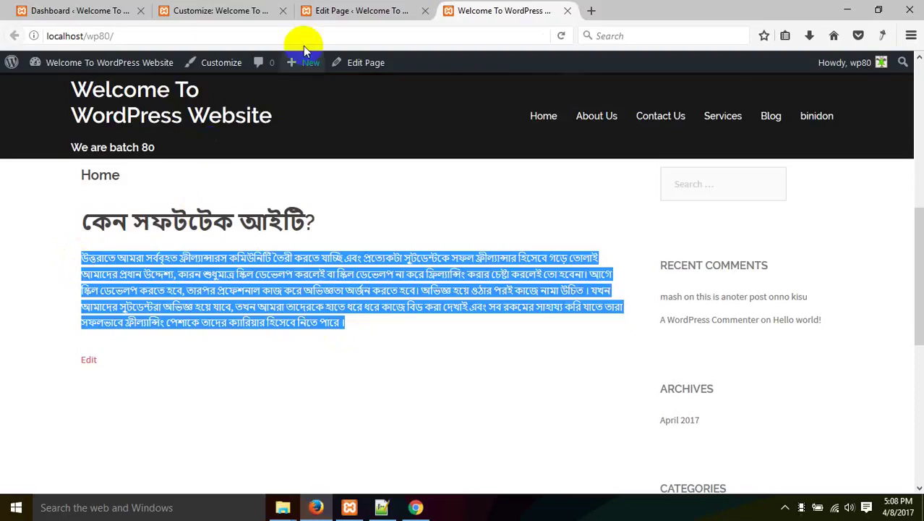
click(305, 11)
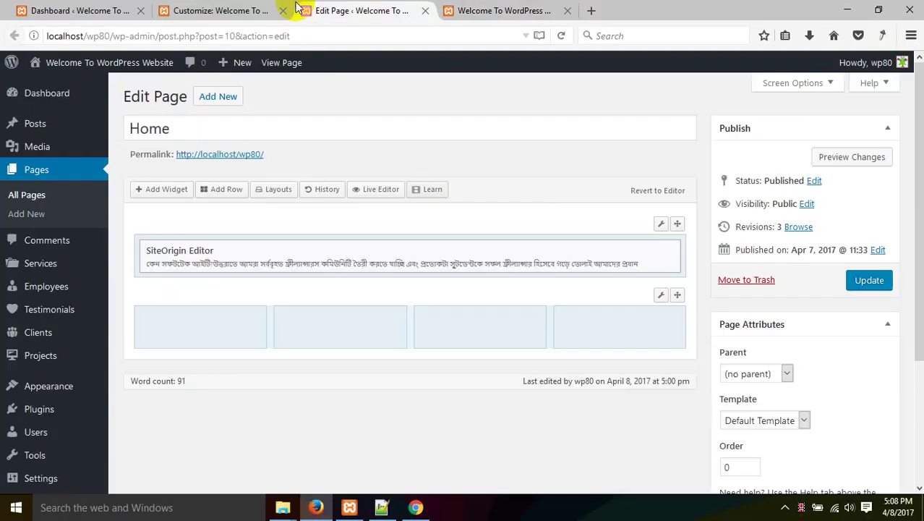
Open the Edit Row settings of the four-column row, showing its even 25% widths.
click(224, 334)
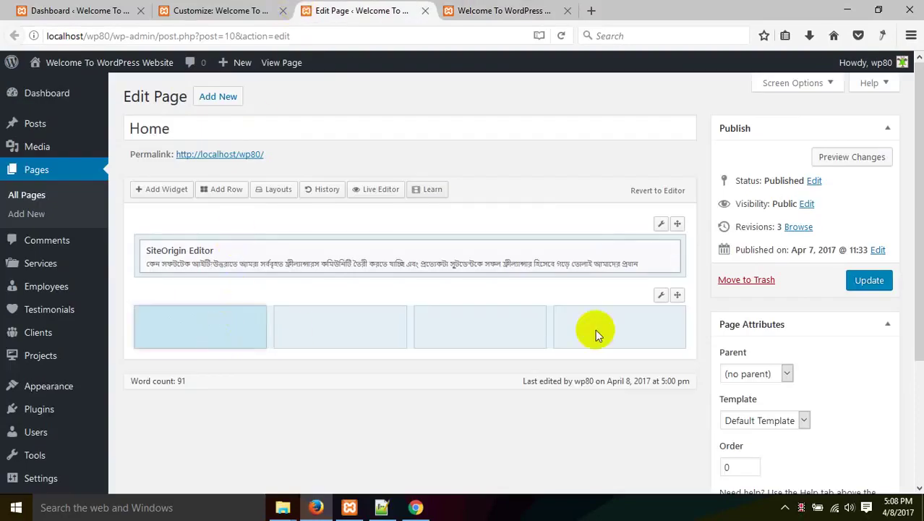
right_click(224, 326)
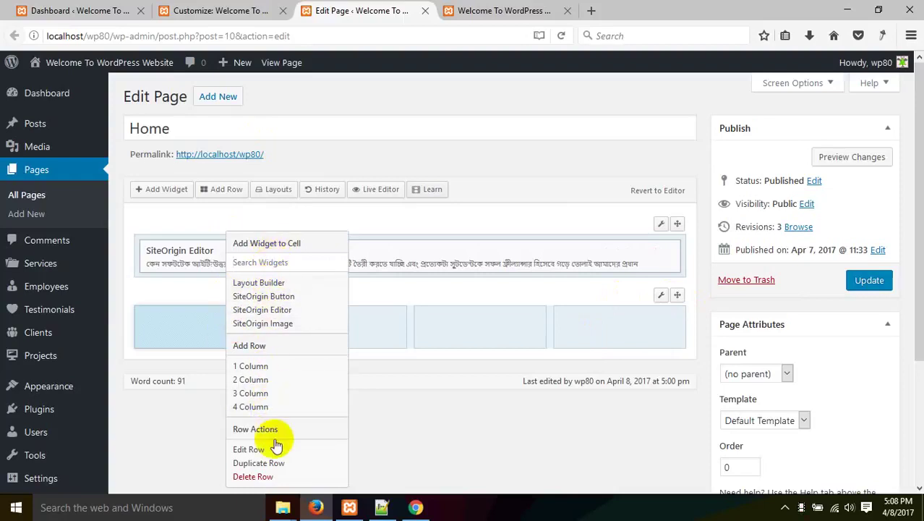
click(191, 336)
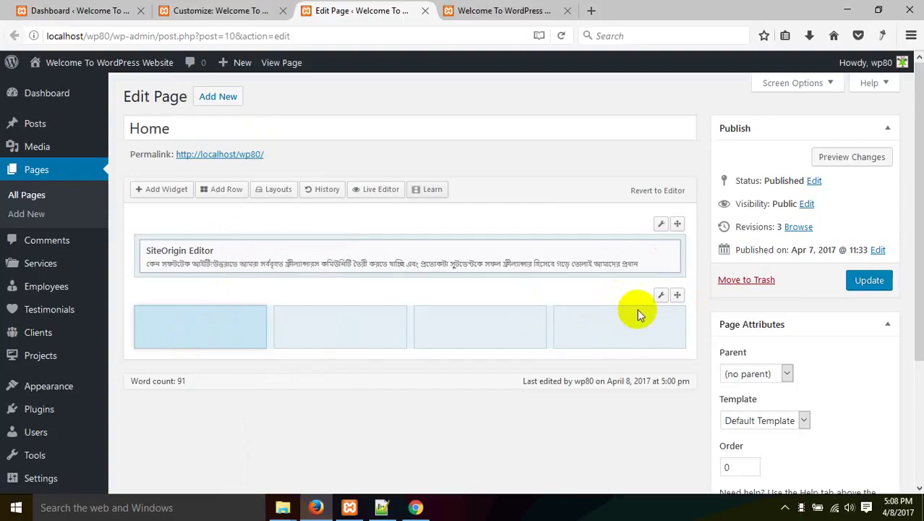
mouse_move(667, 298)
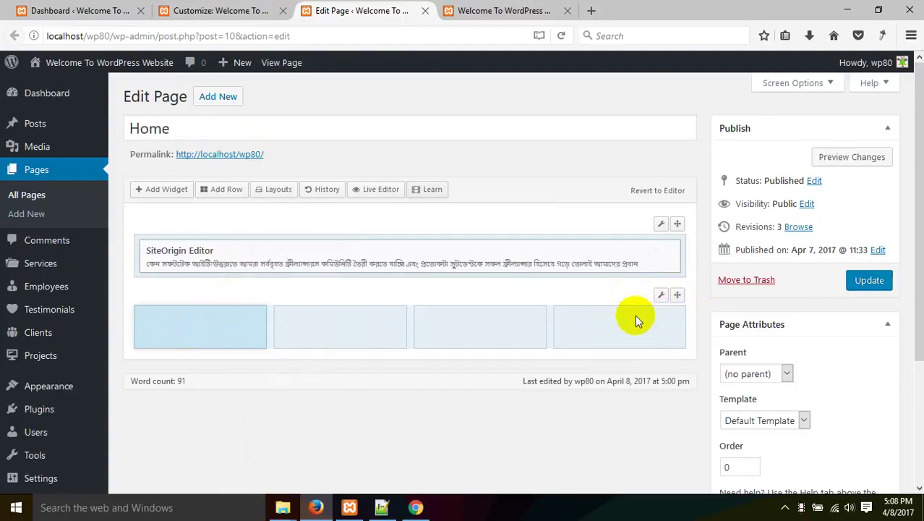
click(626, 319)
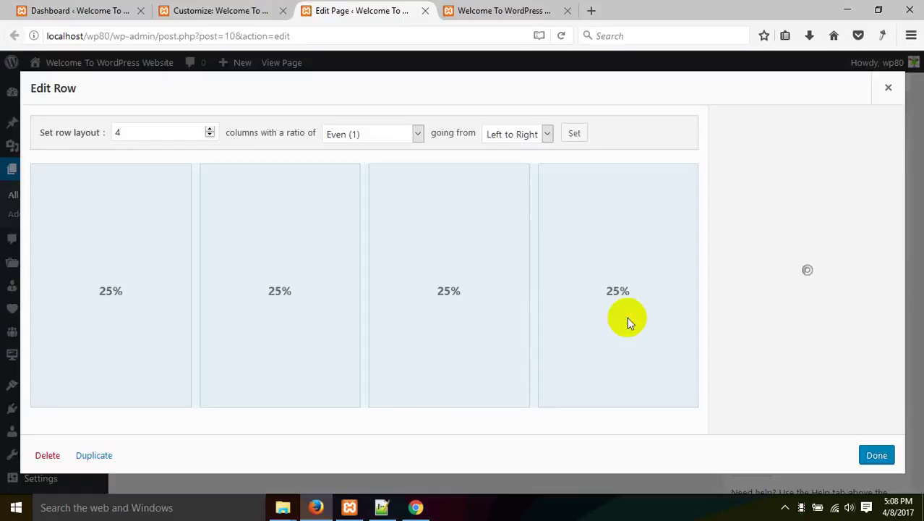
click(110, 290)
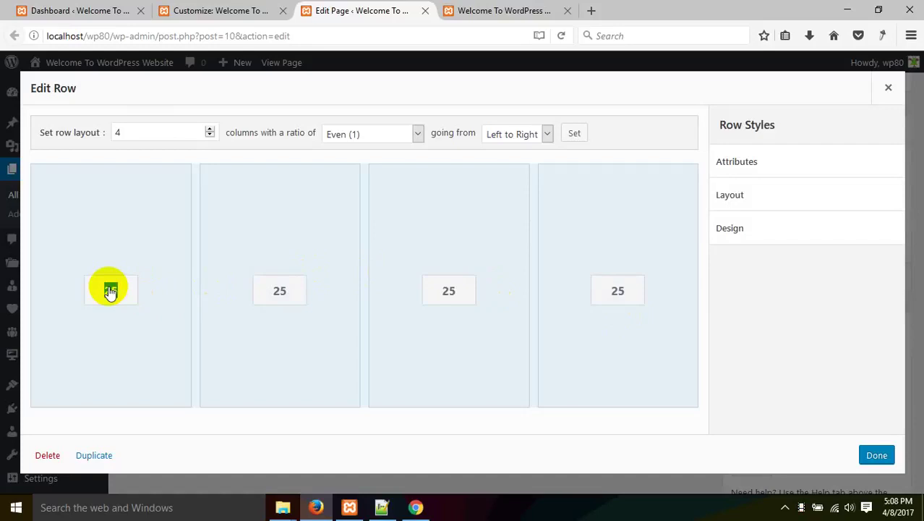
click(124, 132)
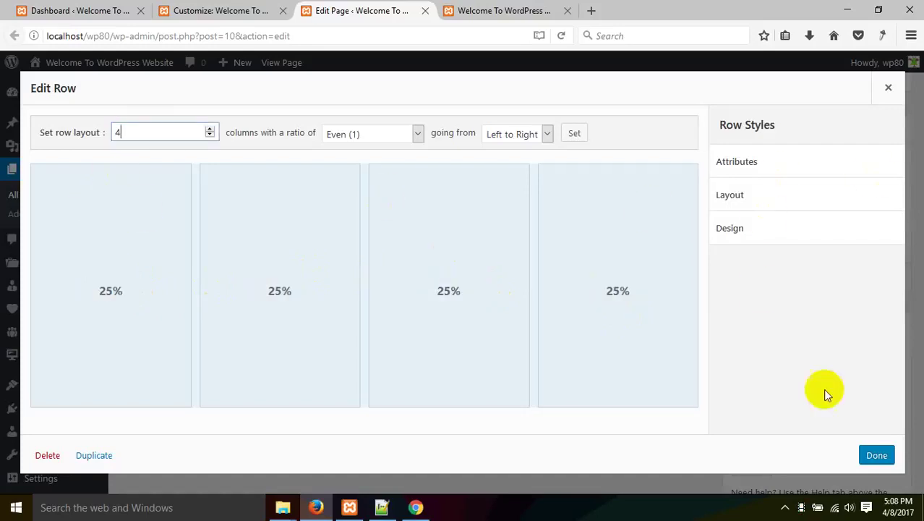
Add a Text widget to the first column using the 'text' widget search.
click(876, 455)
right_click(218, 325)
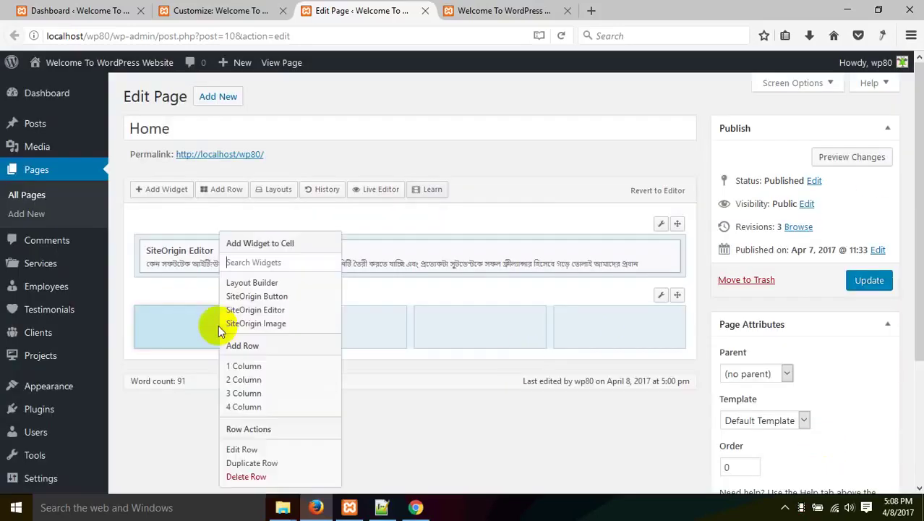
scroll(275, 365, down, 3)
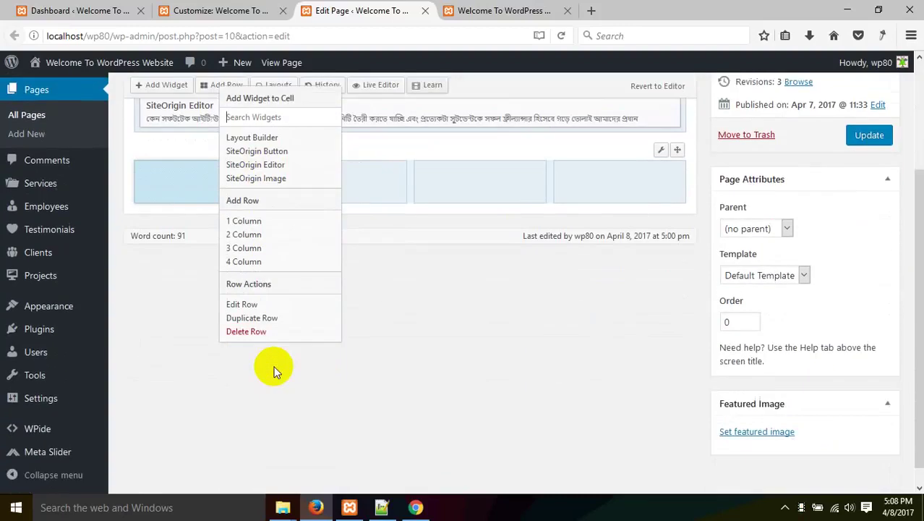
scroll(269, 274, up, 1)
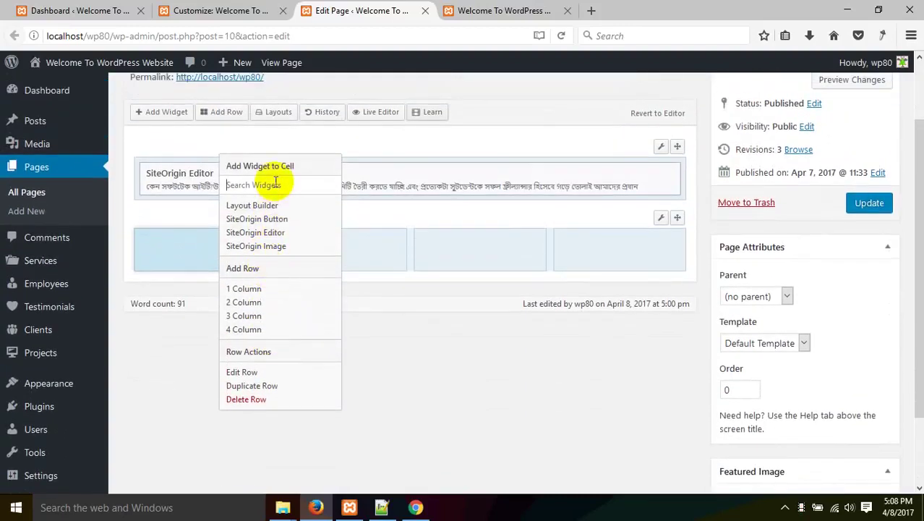
text(text)
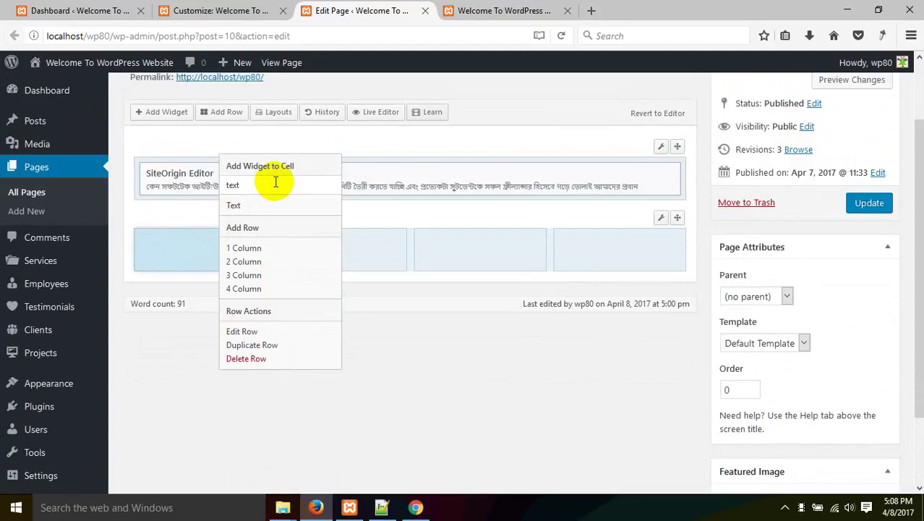
click(254, 205)
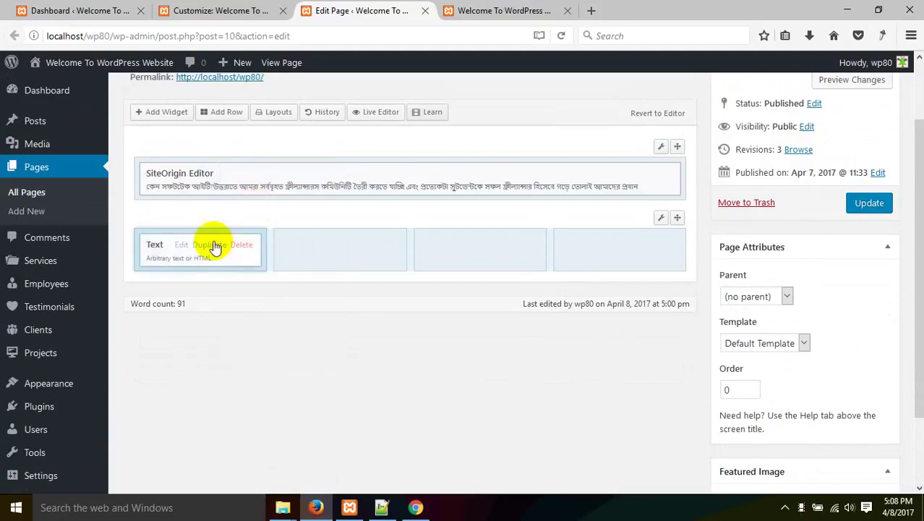
click(185, 244)
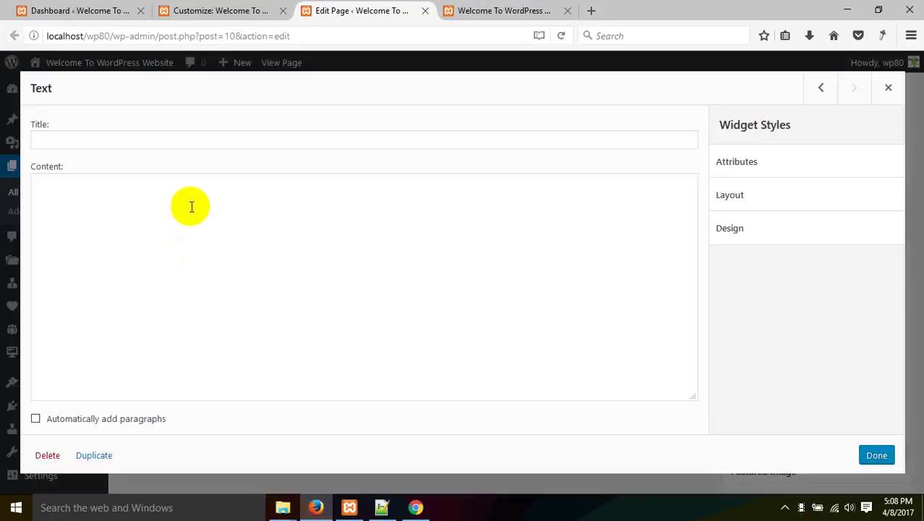
Paste the Bengali paragraph as content and 'উত্তরাতে আমরা সর্ববৃহত' as the widget title.
click(80, 194)
key(ctrl+v)
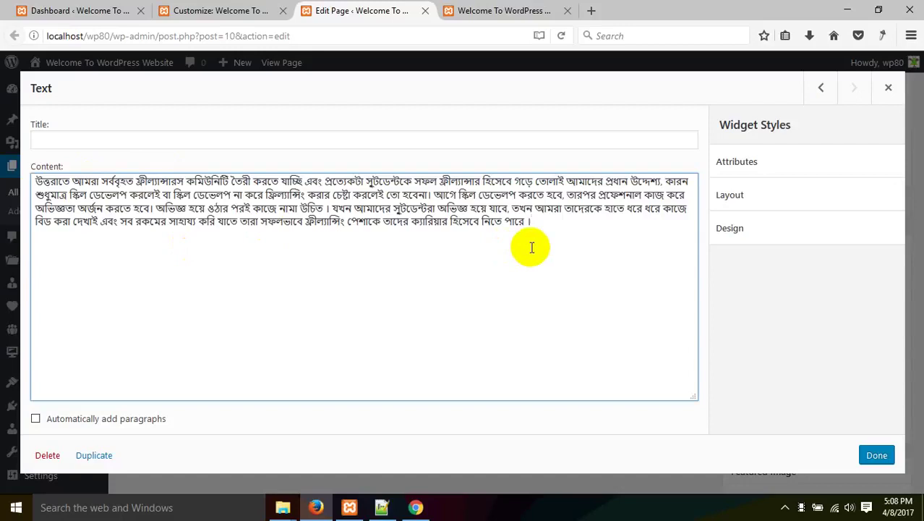
drag(136, 180, 18, 177)
key(ctrl+c)
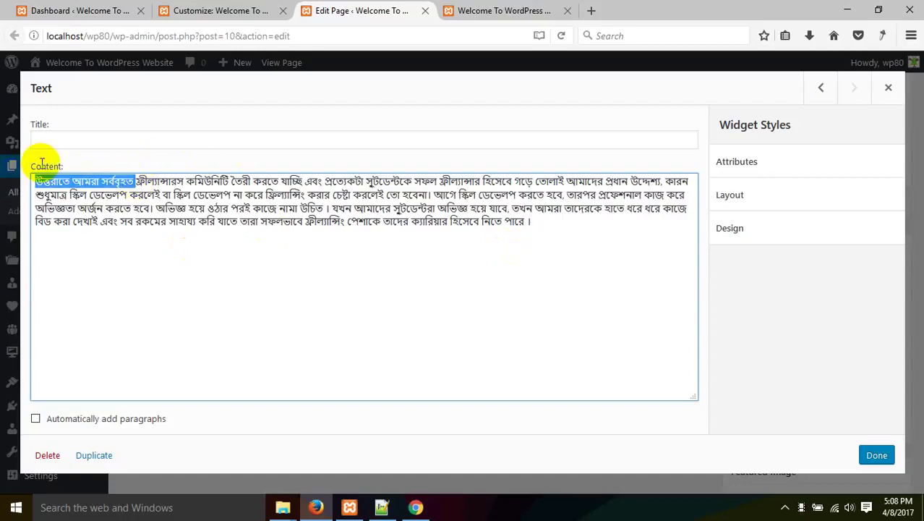
click(124, 137)
key(ctrl+v)
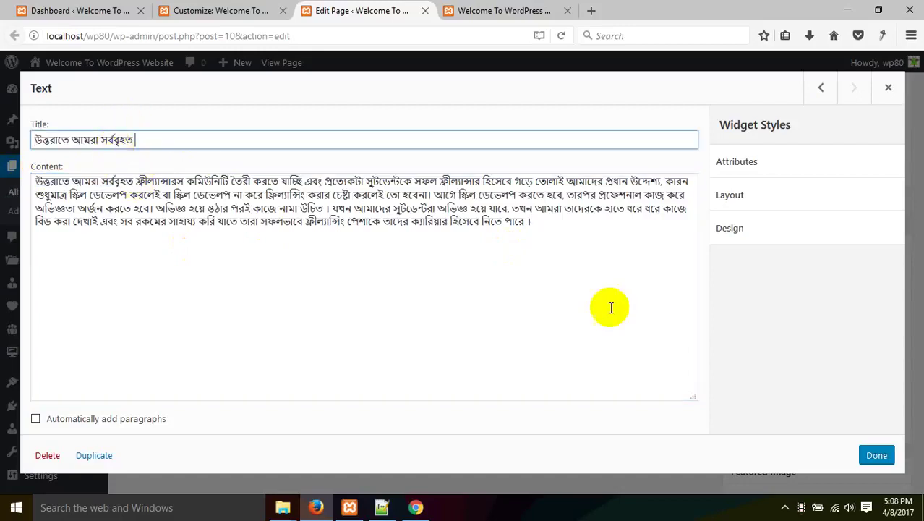
click(871, 455)
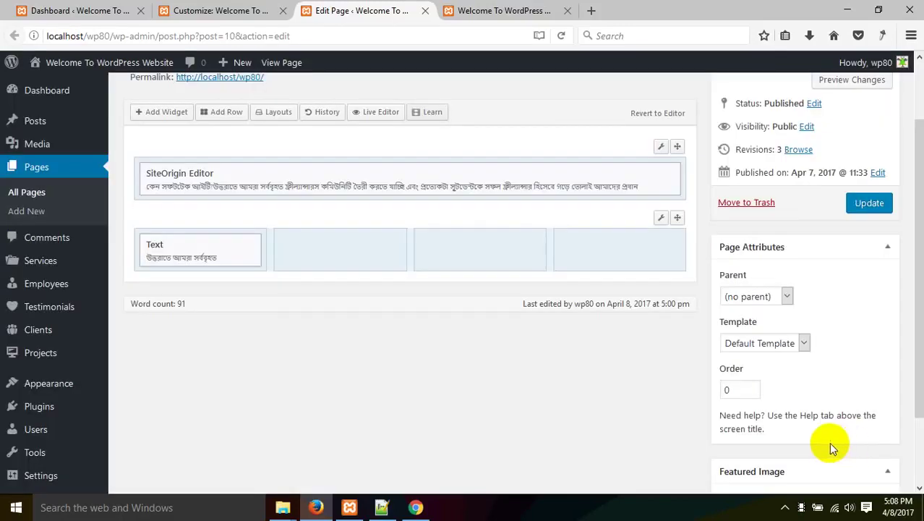
Duplicate the Text widget three times, moving the copies into columns two, three and four.
mouse_move(227, 258)
click(209, 245)
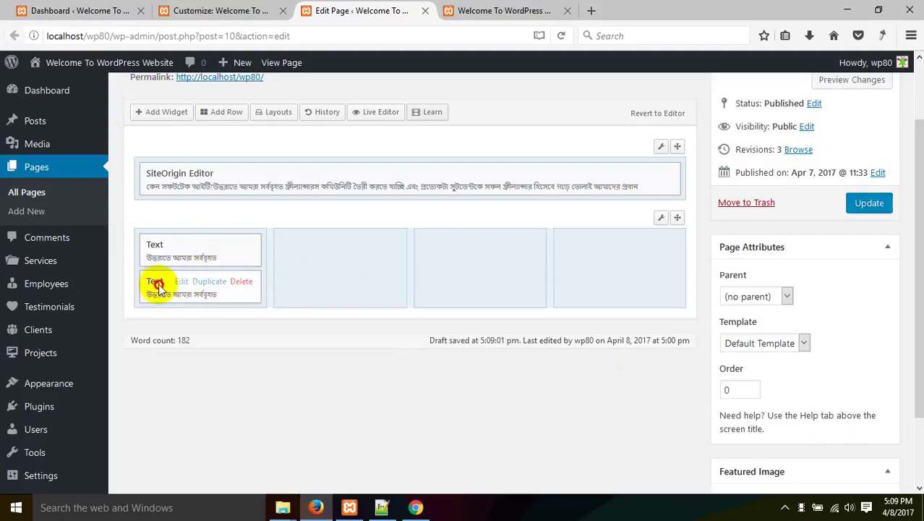
drag(158, 284, 340, 255)
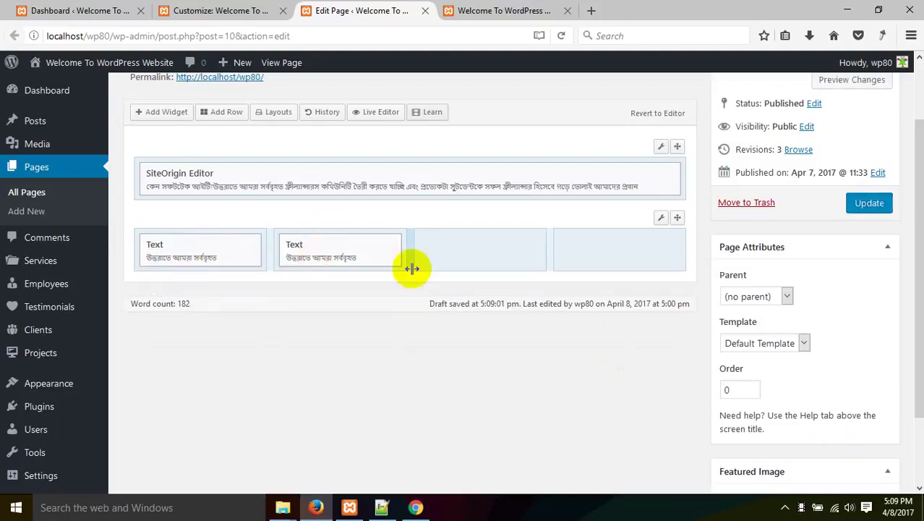
mouse_move(348, 243)
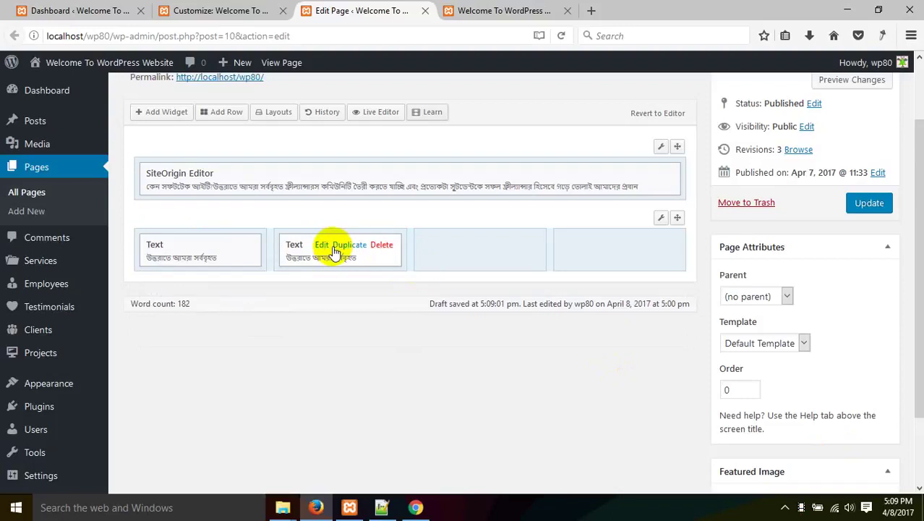
click(349, 244)
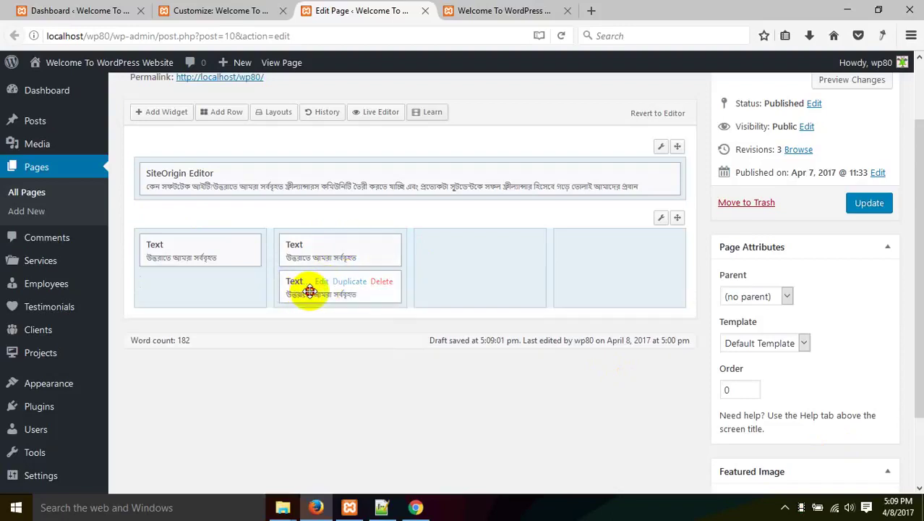
drag(309, 290, 485, 262)
click(497, 249)
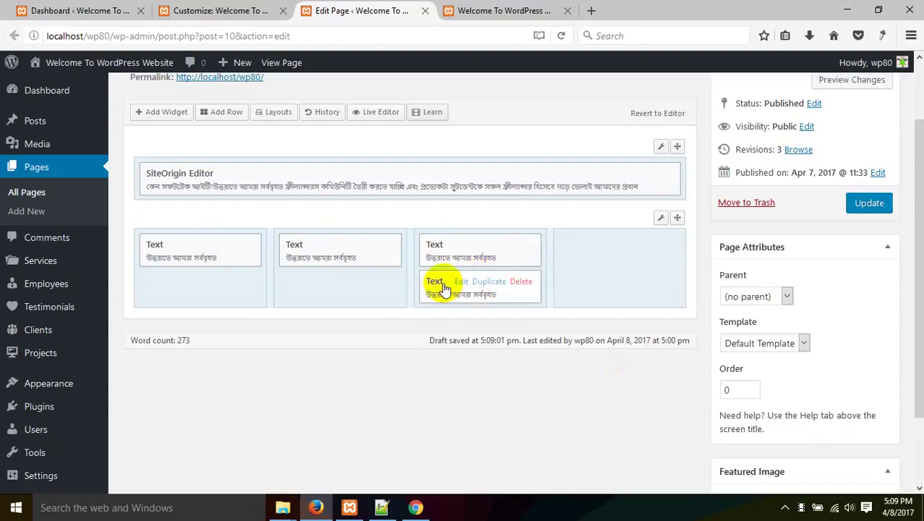
drag(446, 289, 584, 242)
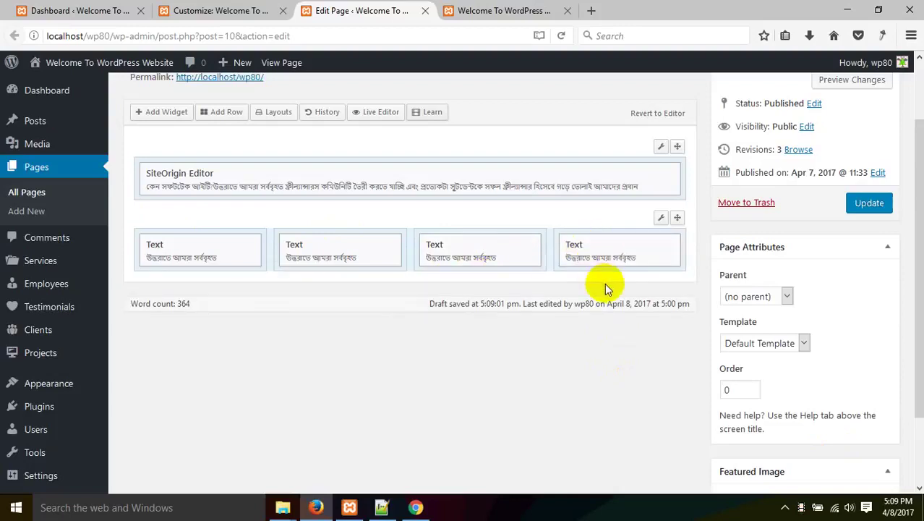
Update the Home page and switch to the live site.
mouse_move(615, 255)
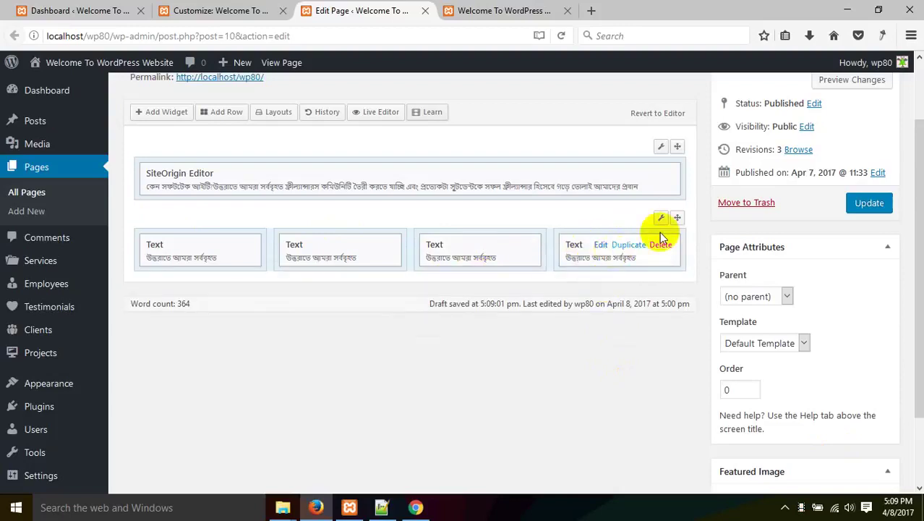
click(869, 202)
click(530, 9)
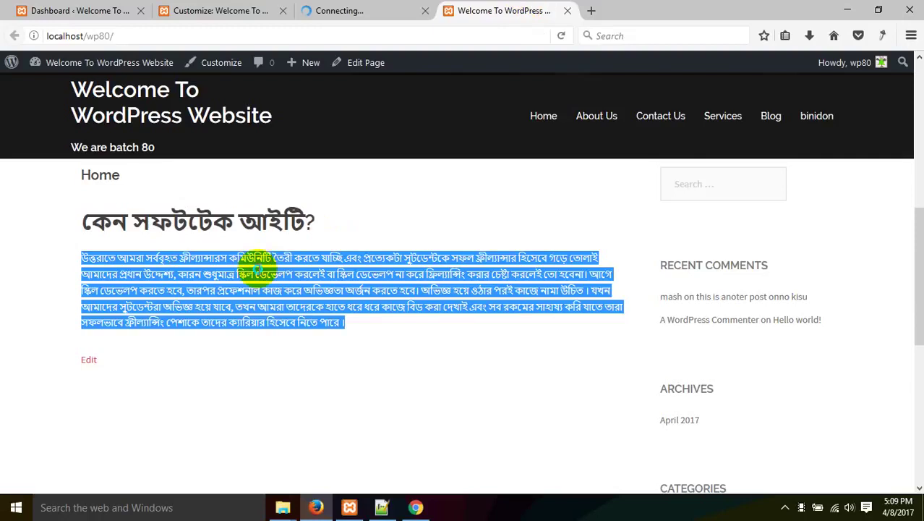
Reload the live home page, scroll through the four Bengali text columns, then return to Edit Page.
click(255, 265)
right_click(353, 227)
click(431, 241)
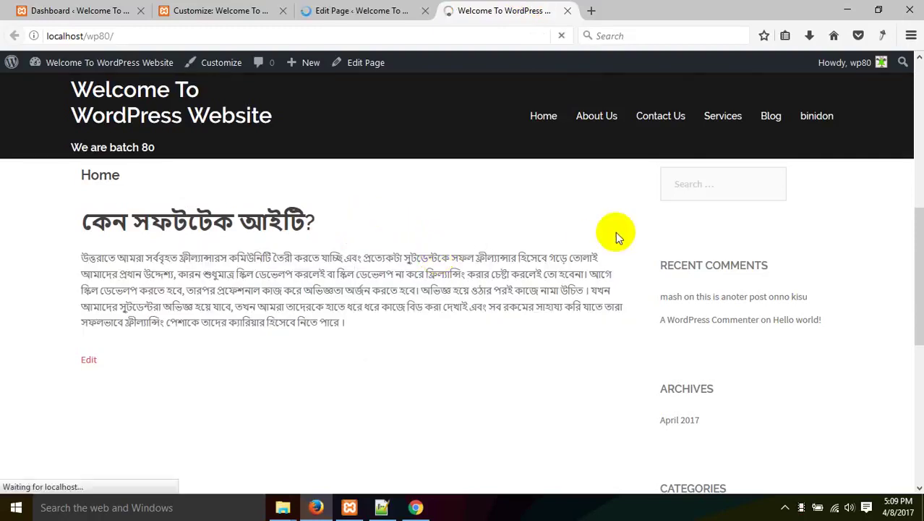
scroll(615, 231, down, 8)
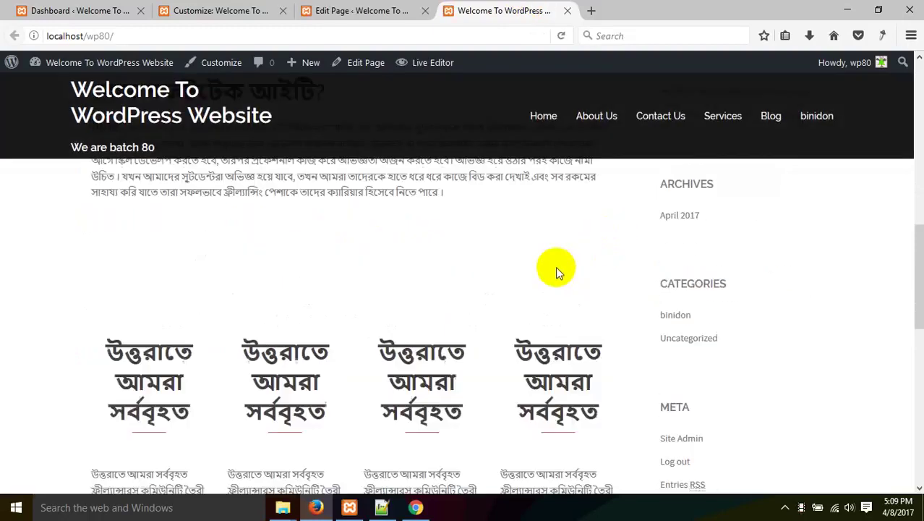
scroll(478, 330, down, 3)
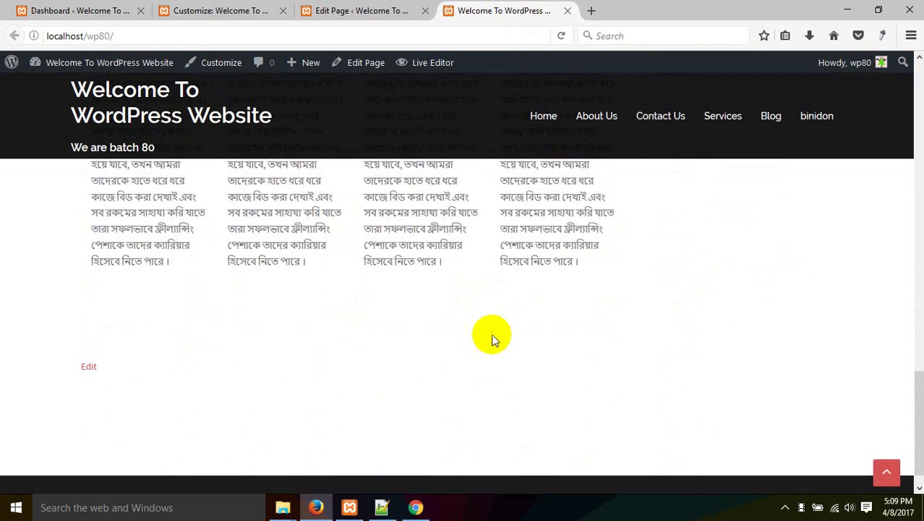
scroll(491, 333, up, 12)
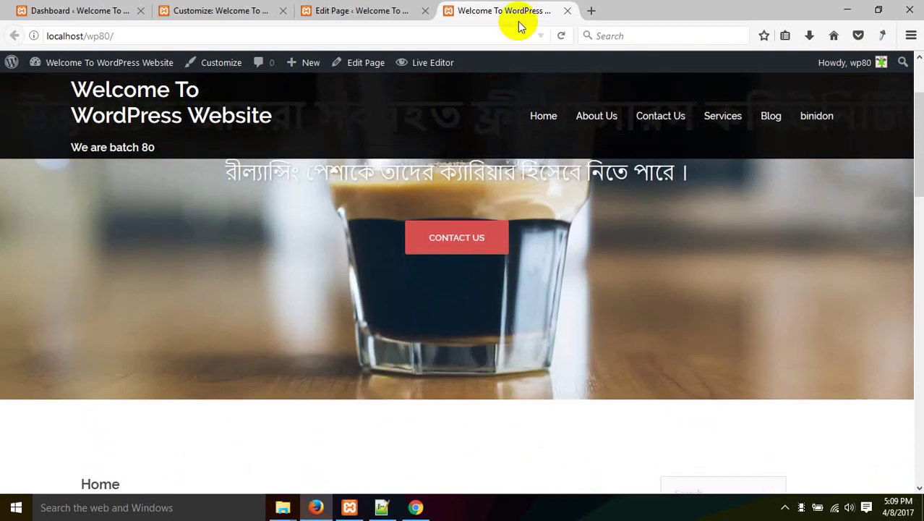
scroll(437, 191, down, 5)
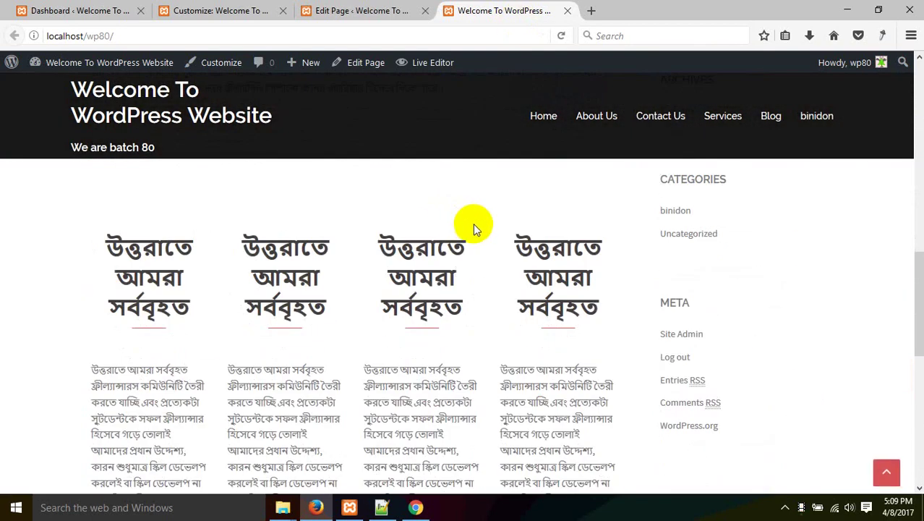
click(405, 10)
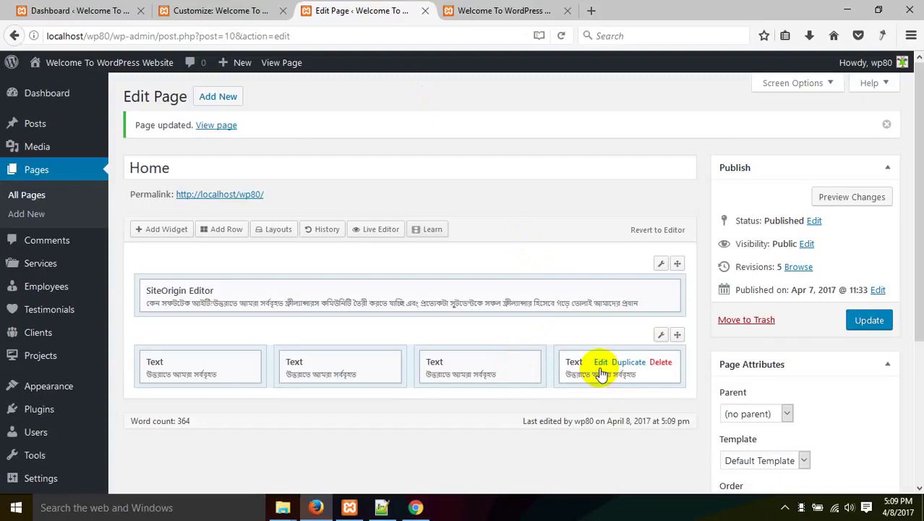
Delete the fourth Text widget, add a Calendar widget via 'cal' search, update, and view the site.
click(660, 361)
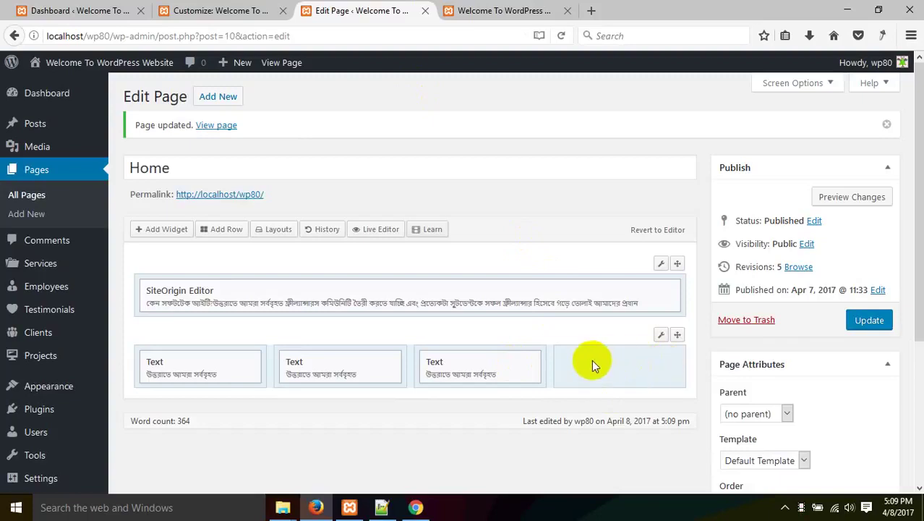
right_click(606, 367)
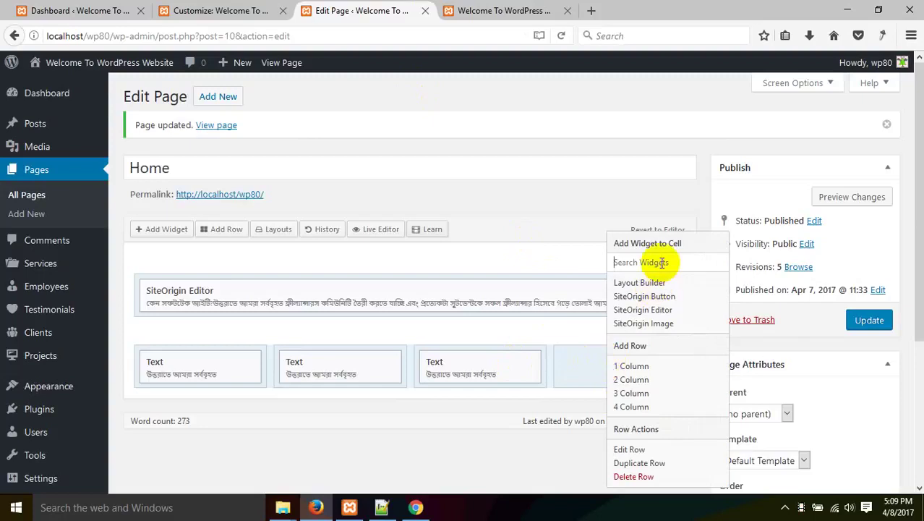
text(cal)
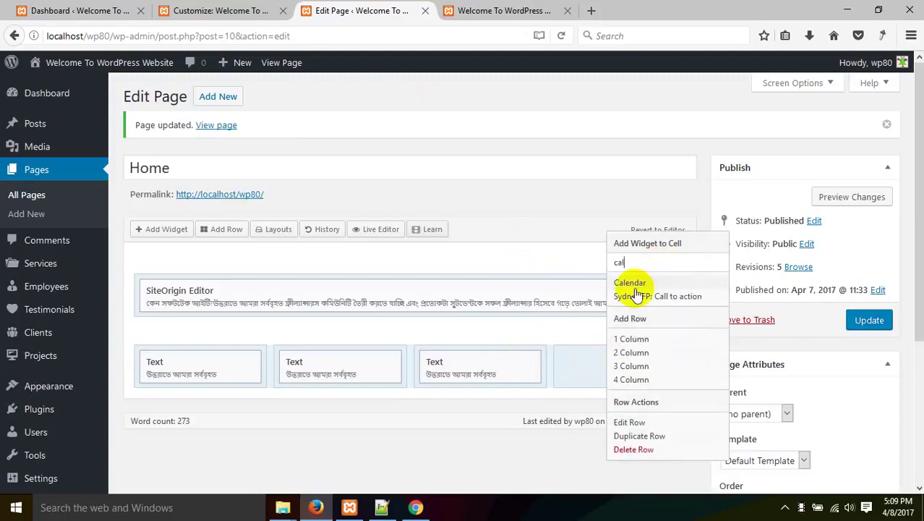
click(627, 283)
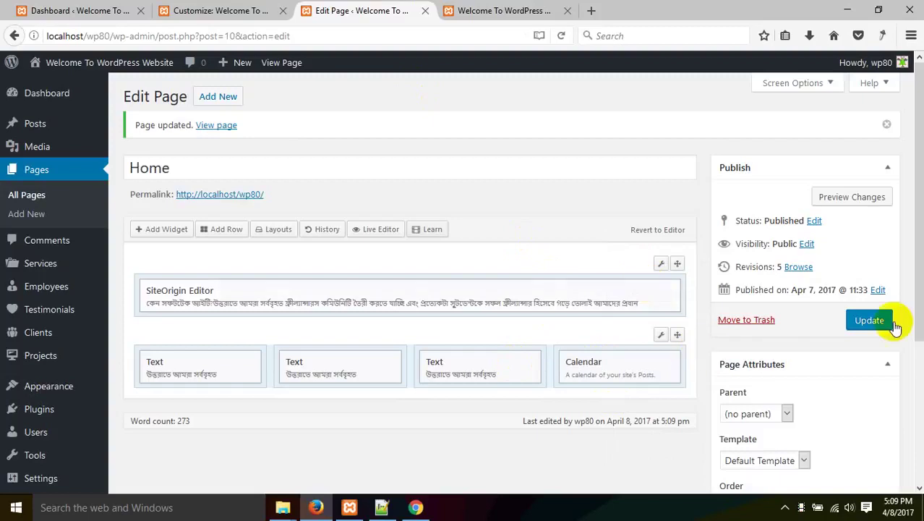
click(871, 319)
click(470, 10)
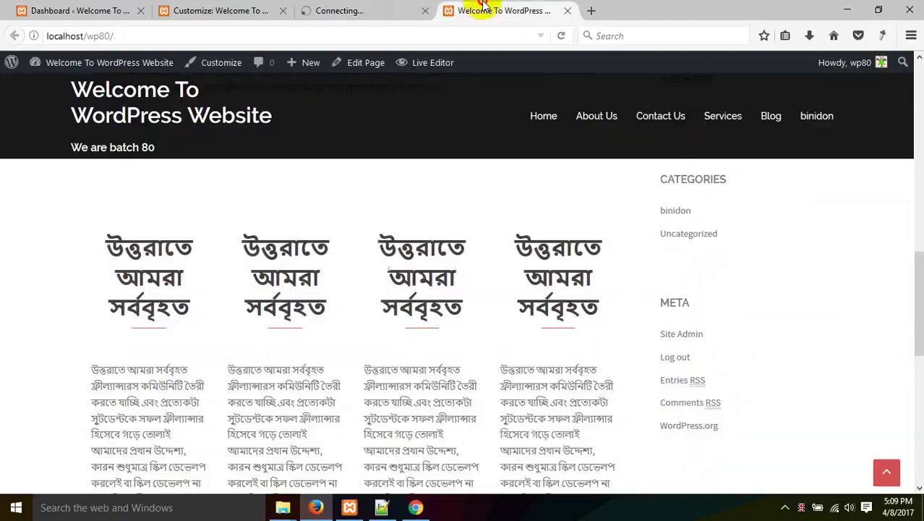
Reload the live home page to check the calendar in column four, then go to the Customizer.
click(423, 12)
key(ctrl+Tab)
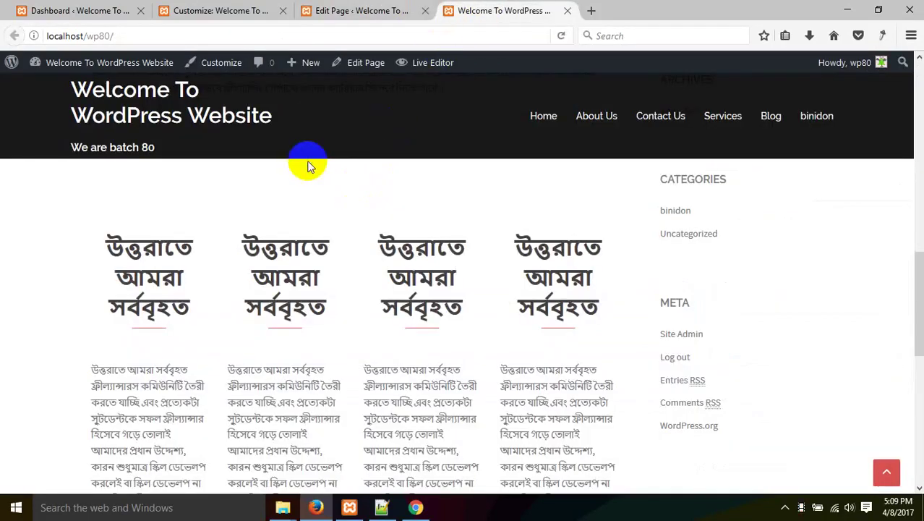
right_click(307, 165)
click(391, 176)
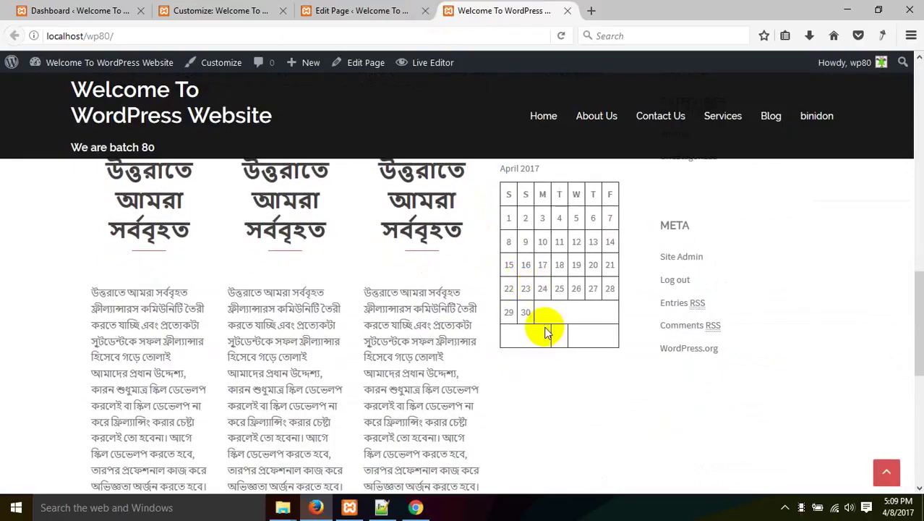
click(376, 11)
mouse_move(533, 369)
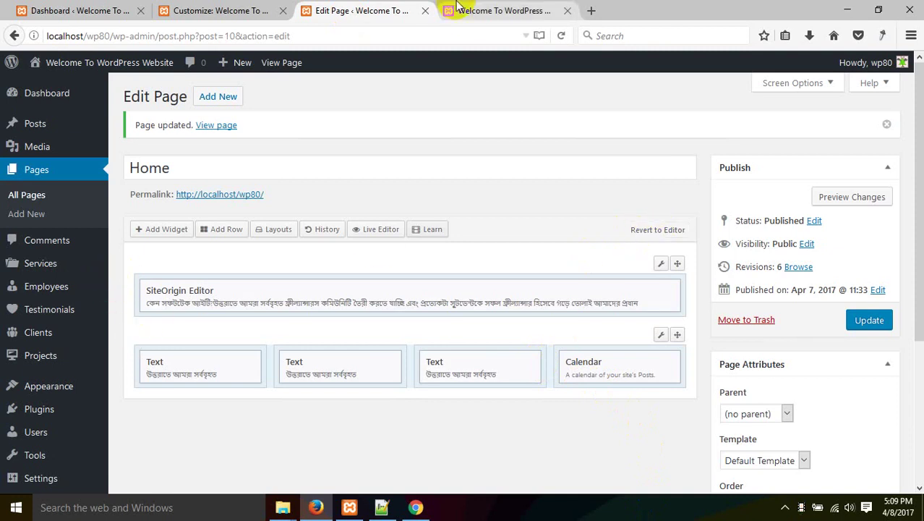
click(498, 11)
scroll(371, 268, up, 5)
click(217, 11)
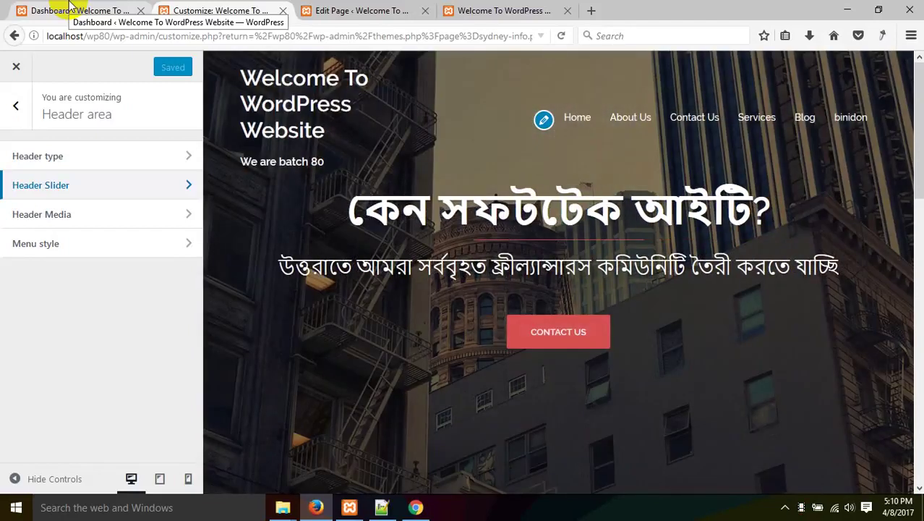
Go to Appearance > Themes in the Dashboard and reload the installed themes page.
click(71, 9)
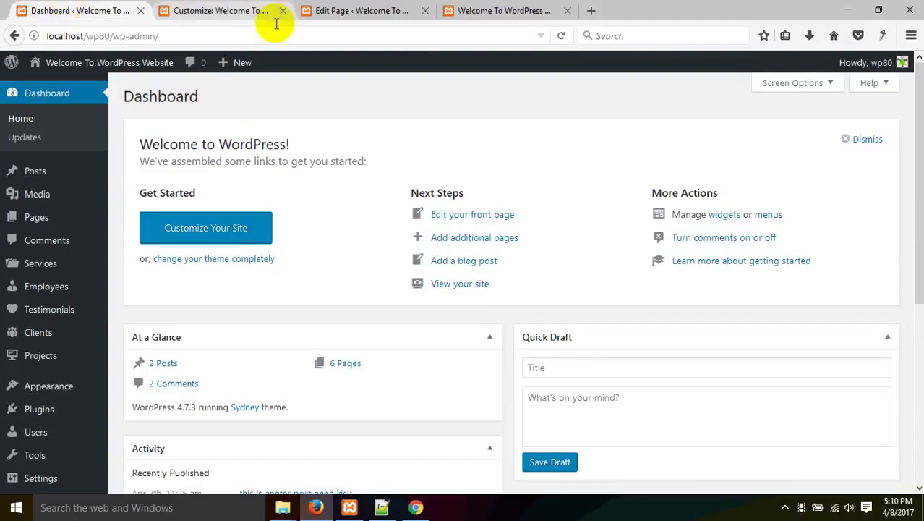
mouse_move(74, 400)
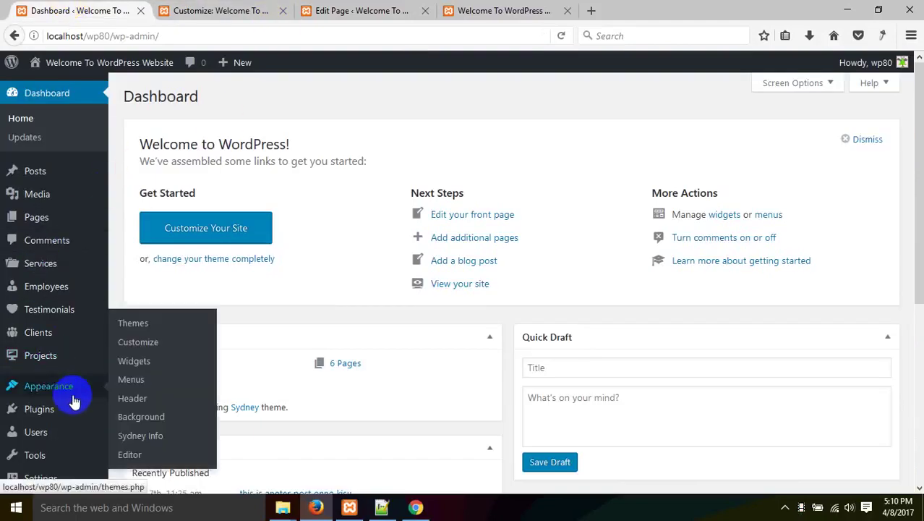
click(151, 323)
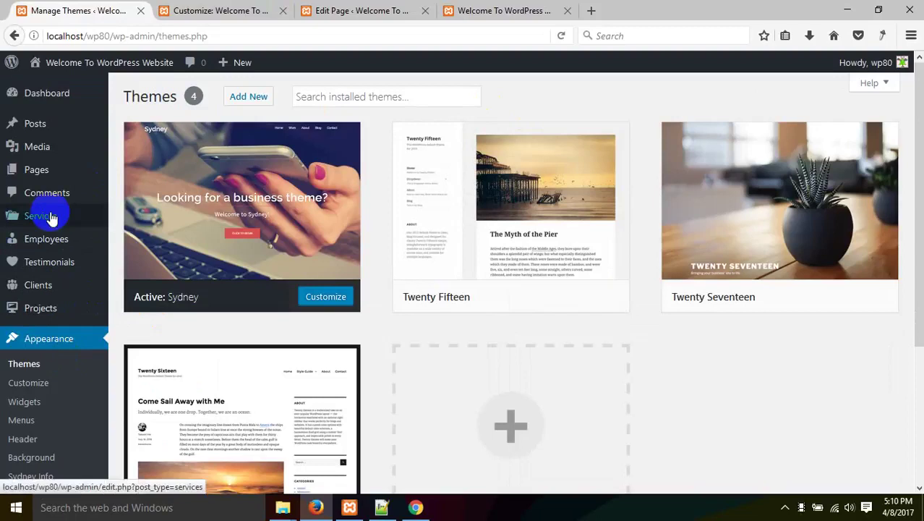
mouse_move(45, 89)
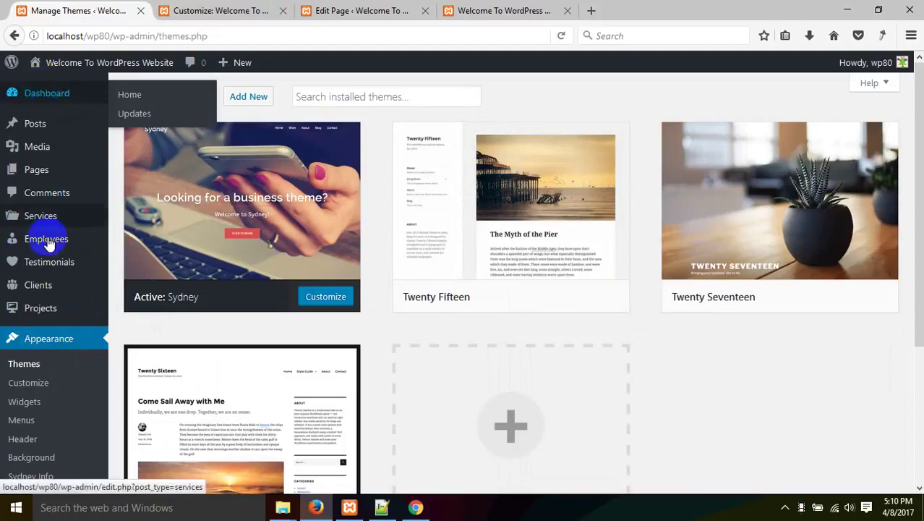
click(45, 369)
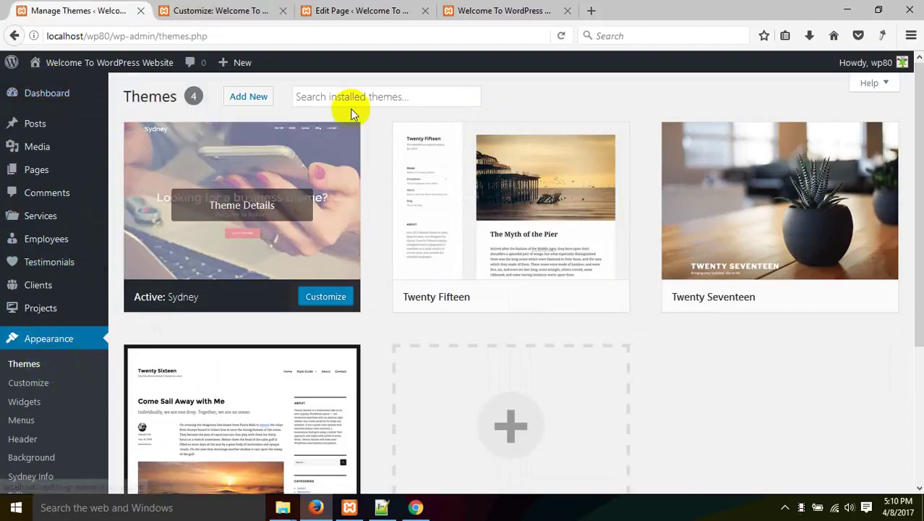
Open Add New themes and put the cursor in the Search themes box.
click(246, 95)
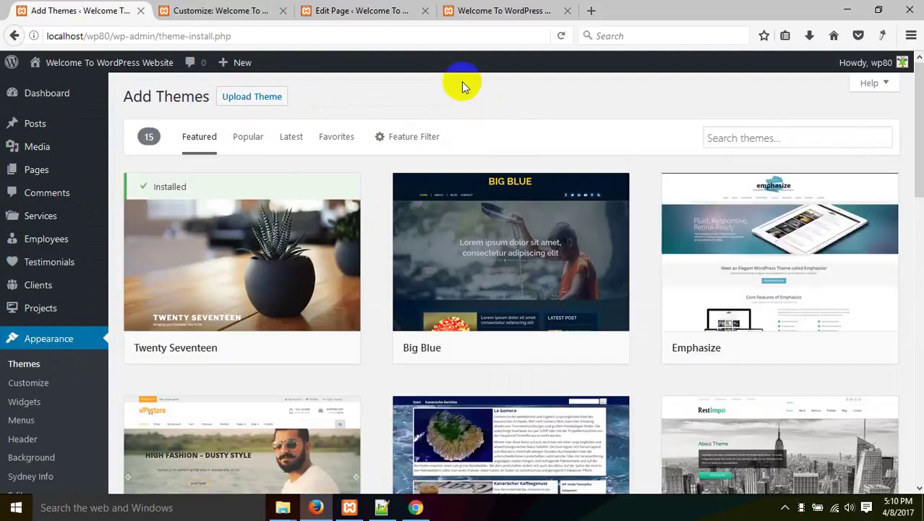
mouse_move(276, 193)
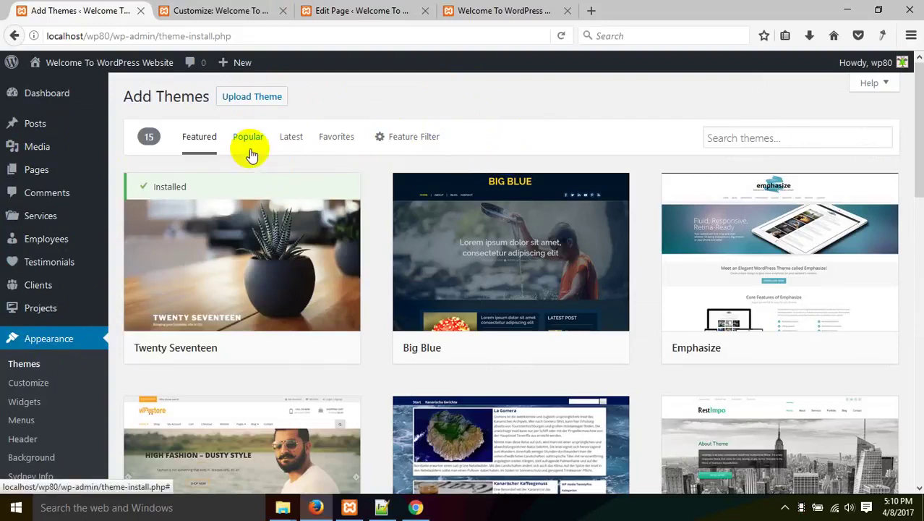
click(787, 138)
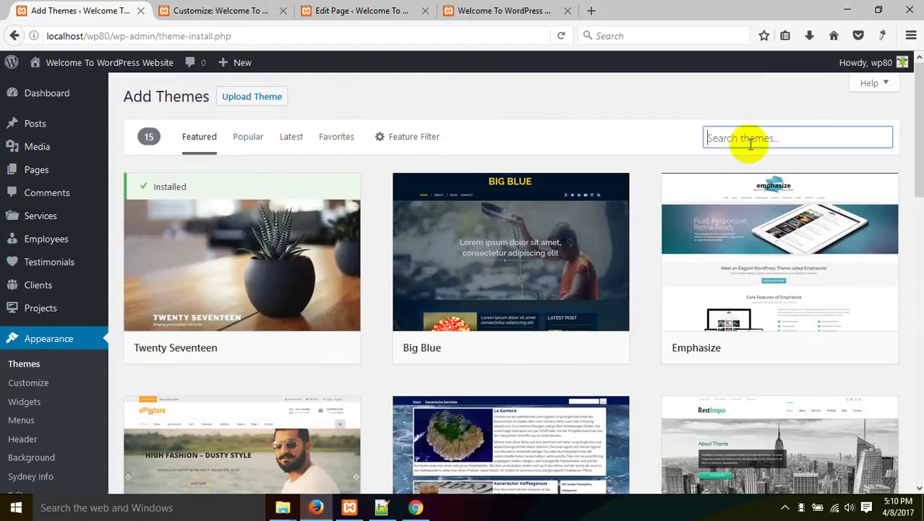
scroll(757, 136, down, 4)
scroll(757, 136, up, 4)
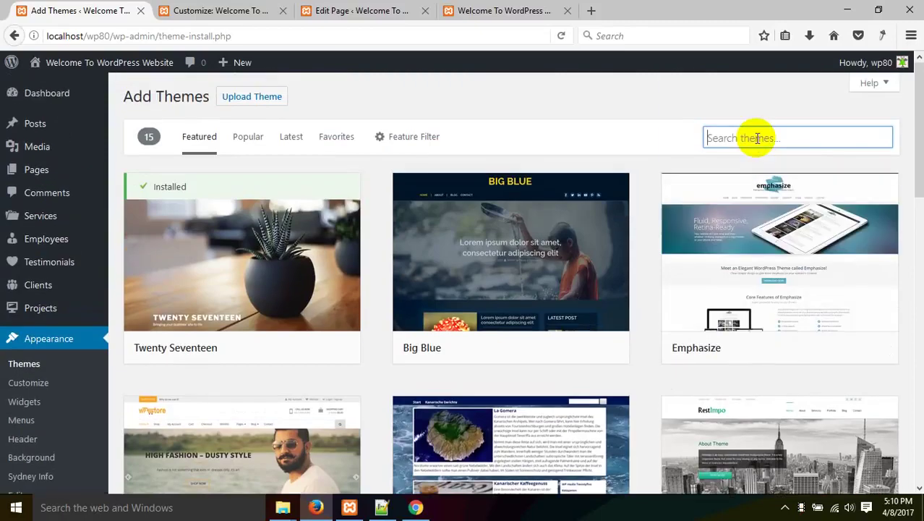
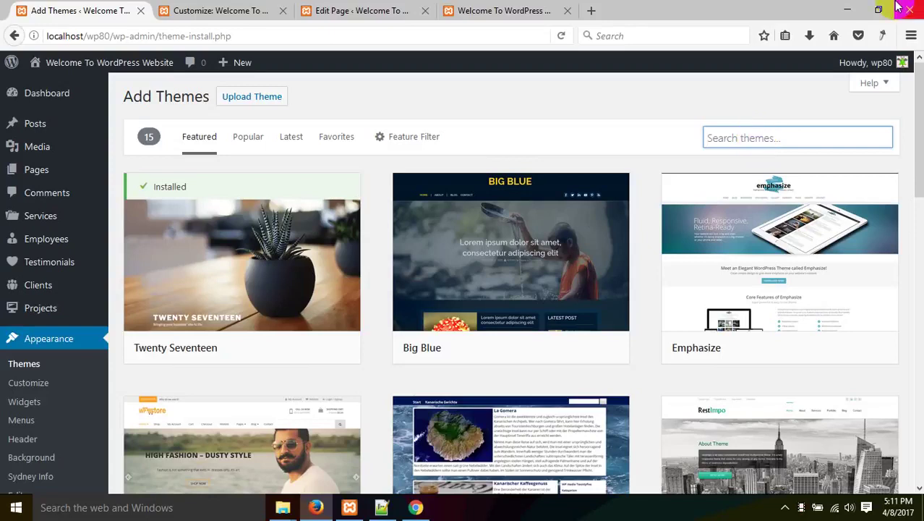
Check the wp80 themes folder in File Explorer, then look over the Edit Page and Customize tabs.
click(844, 9)
mouse_move(302, 511)
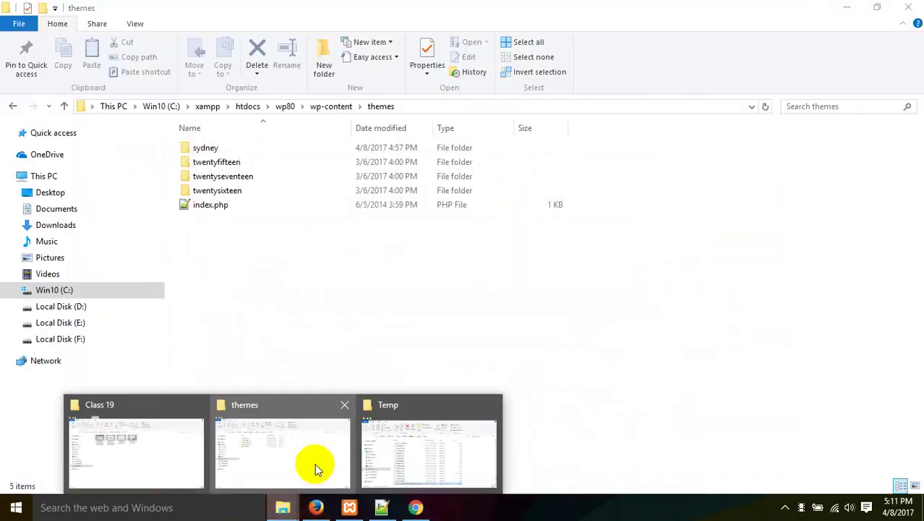
click(314, 462)
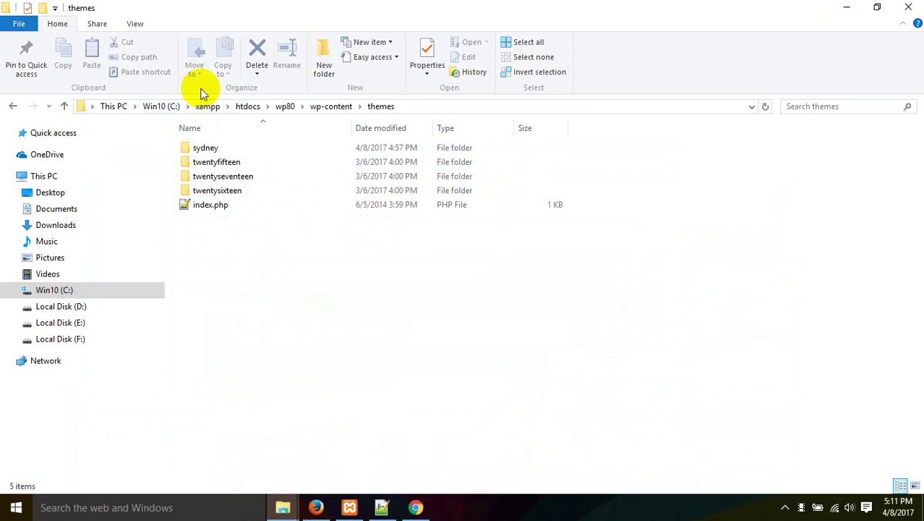
click(316, 506)
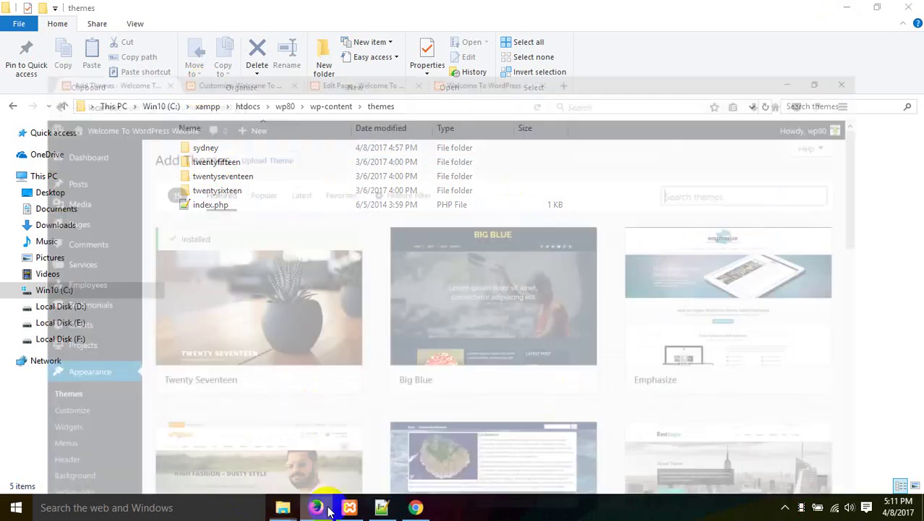
click(309, 10)
click(232, 11)
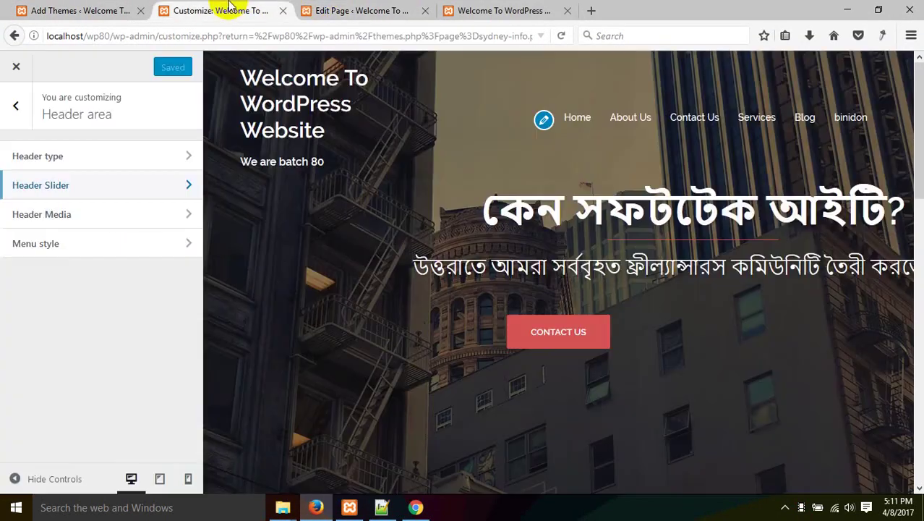
click(85, 9)
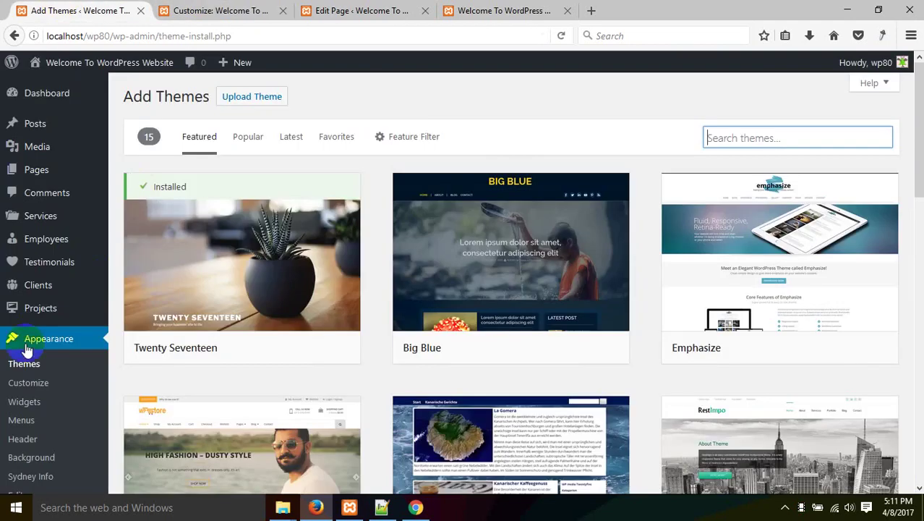
Reload the live site tab.
scroll(31, 351, down, 5)
key(ctrl+Tab)
key(ctrl+Tab)
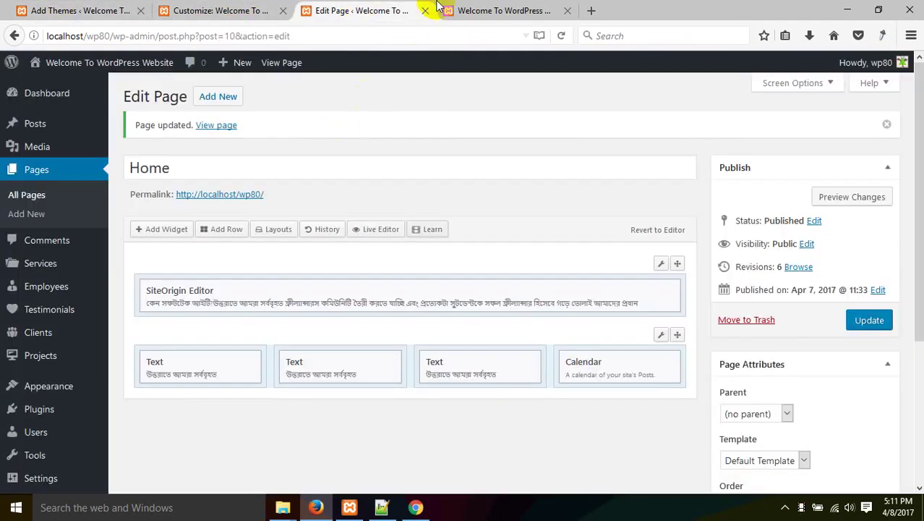
click(439, 7)
right_click(413, 191)
click(492, 208)
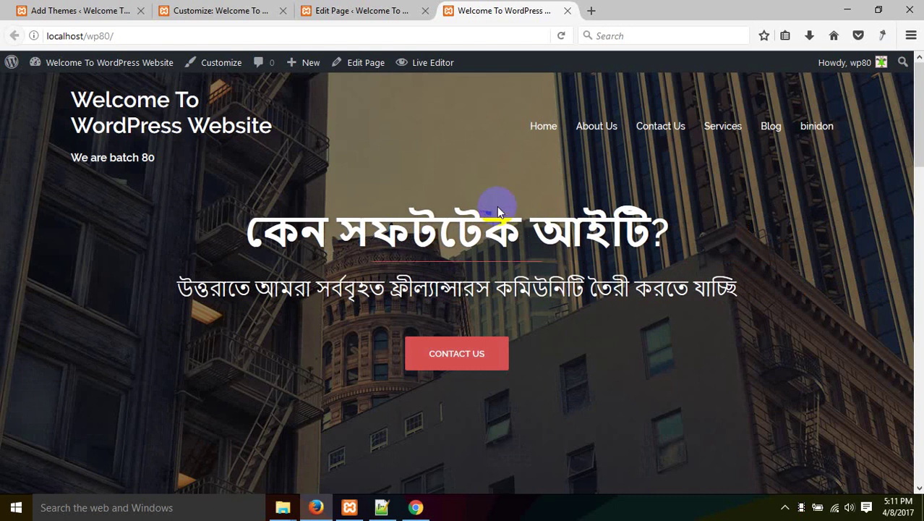
Go back to the admin and open Plugins > Installed Plugins.
click(93, 10)
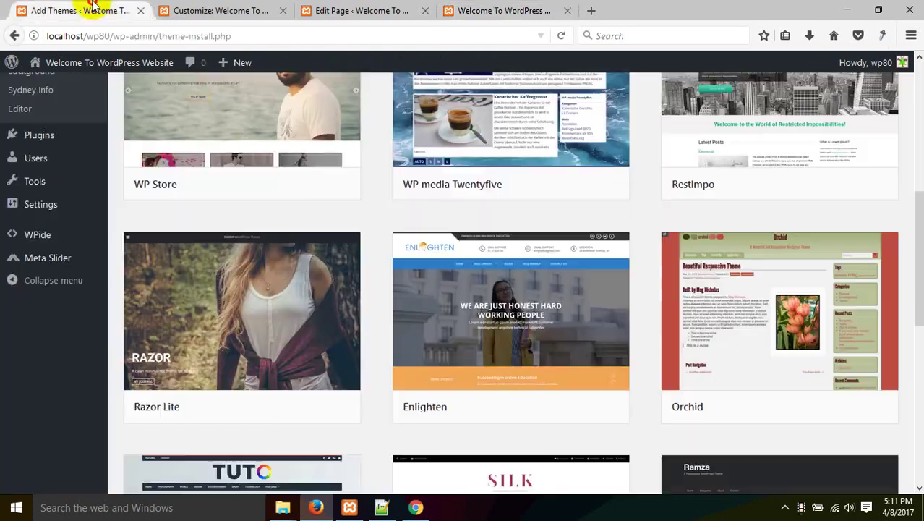
scroll(34, 217, down, 2)
scroll(51, 264, up, 4)
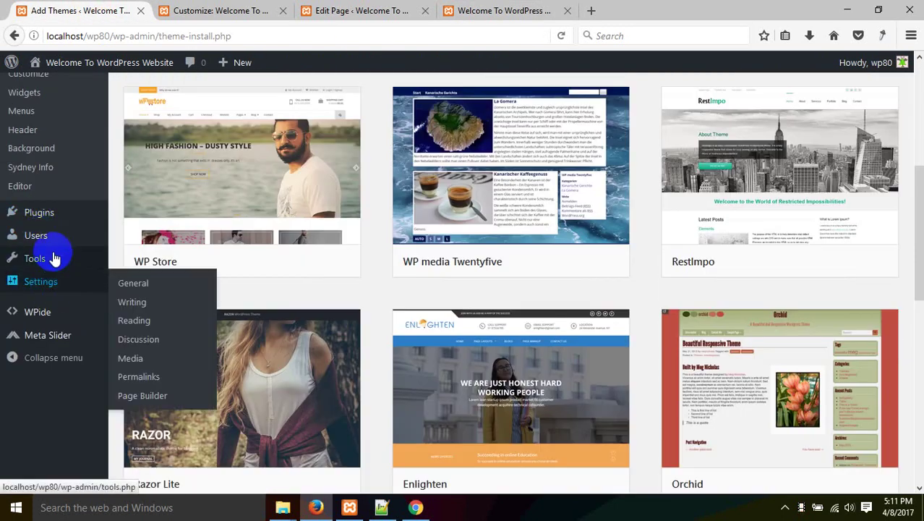
click(137, 209)
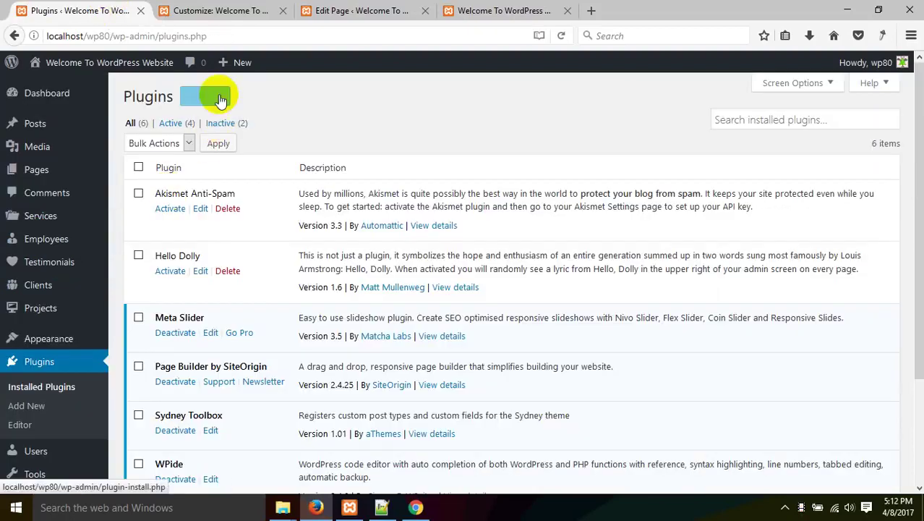
Search the plugin directory for 'reset' and install the WordPress Reset plugin.
click(219, 97)
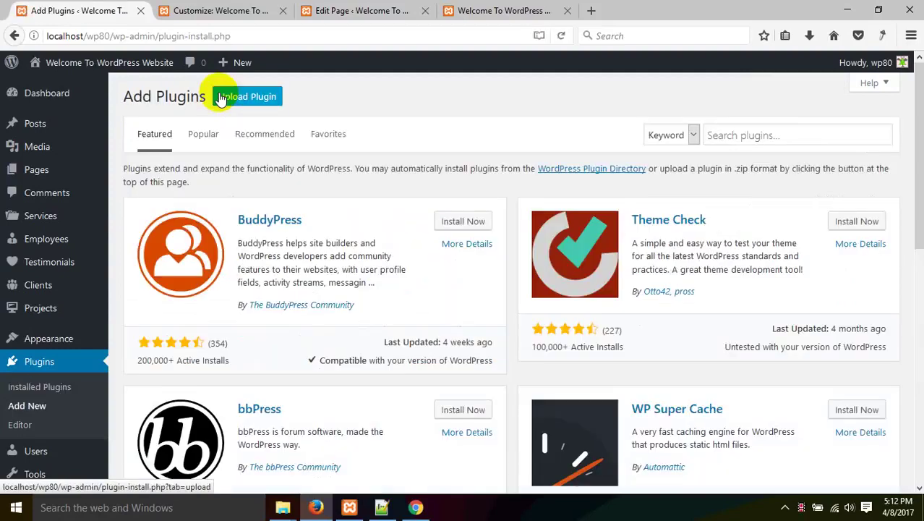
click(786, 134)
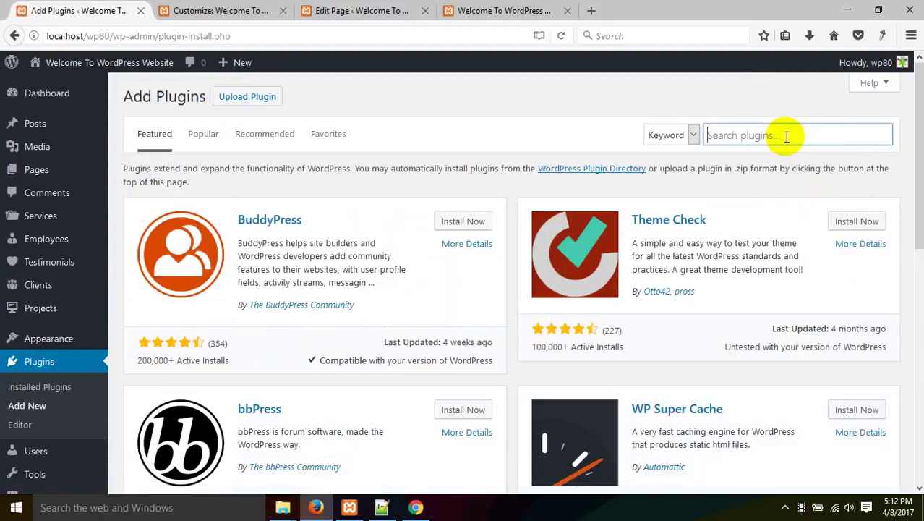
text(reset)
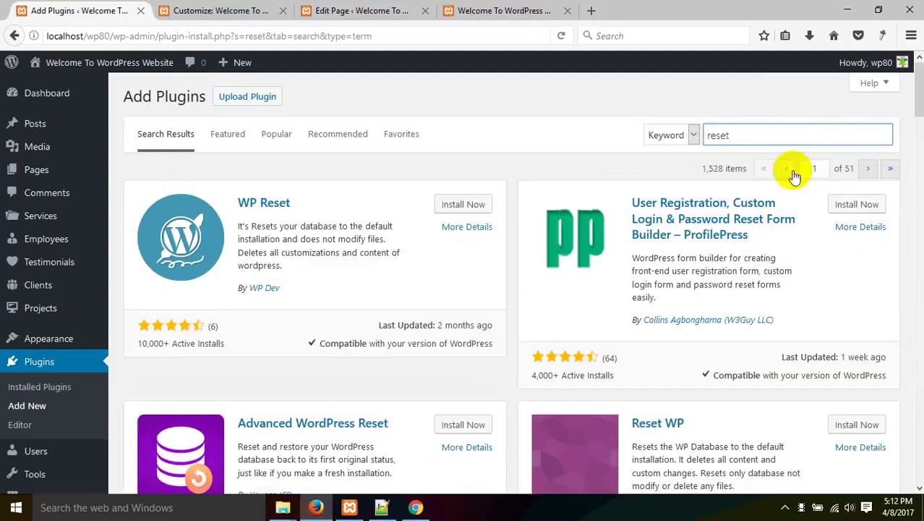
scroll(587, 318, down, 2)
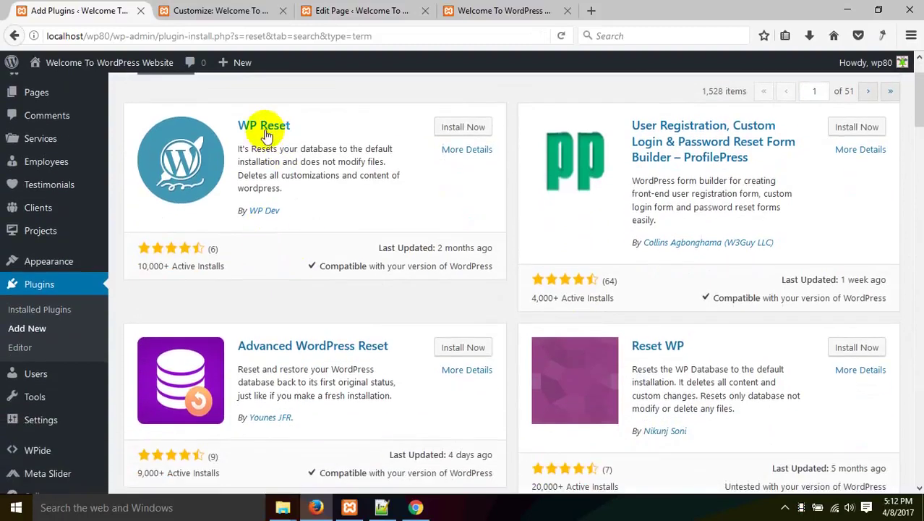
click(453, 124)
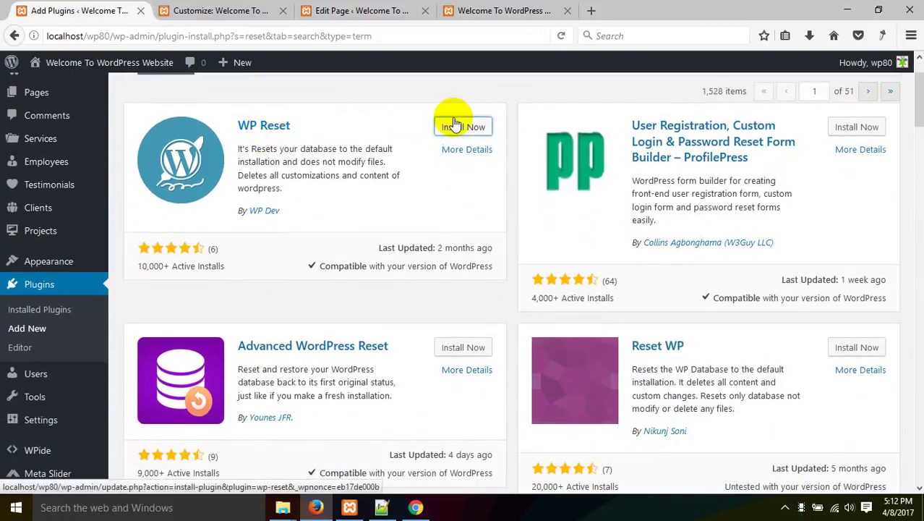
scroll(479, 278, down, 8)
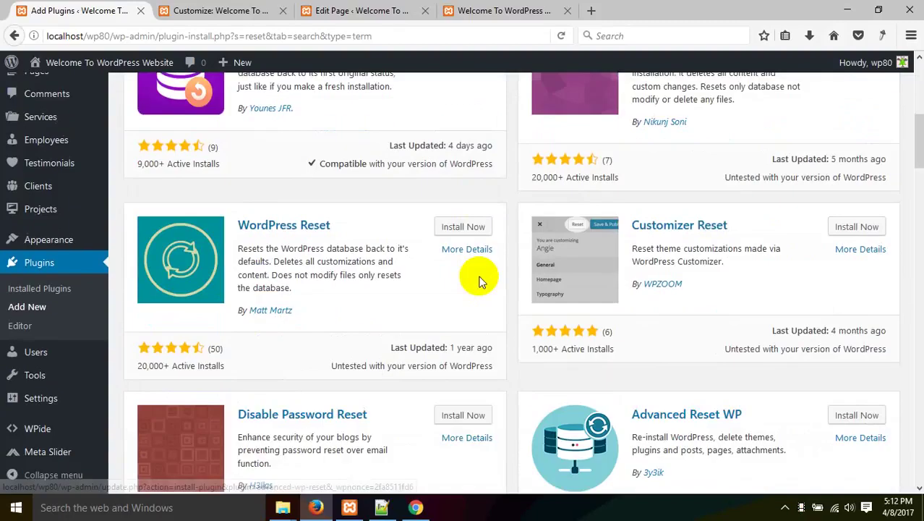
click(463, 226)
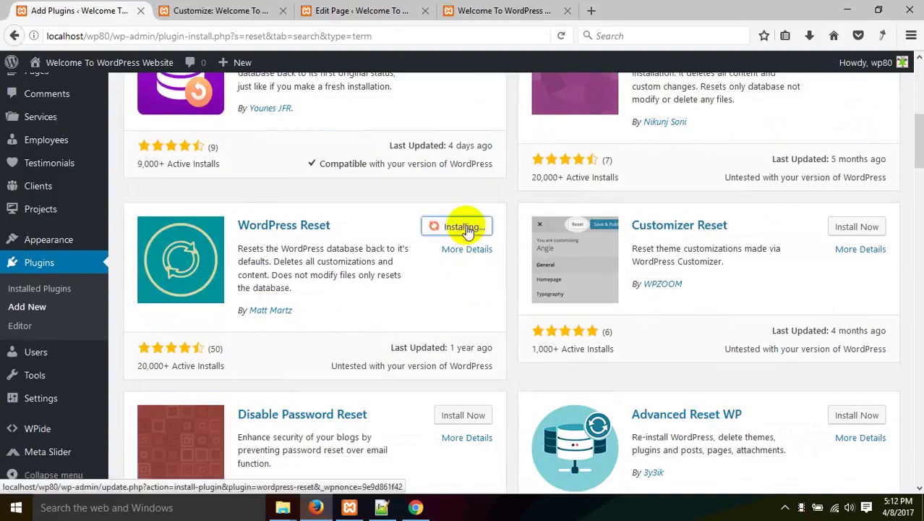
Activate WordPress Reset and return to the updated plugins list.
scroll(469, 240, up, 8)
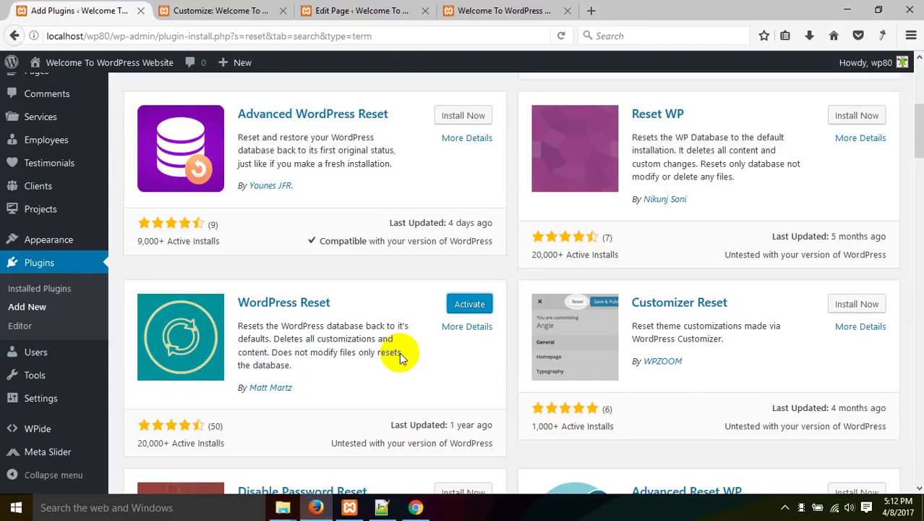
scroll(544, 383, down, 4)
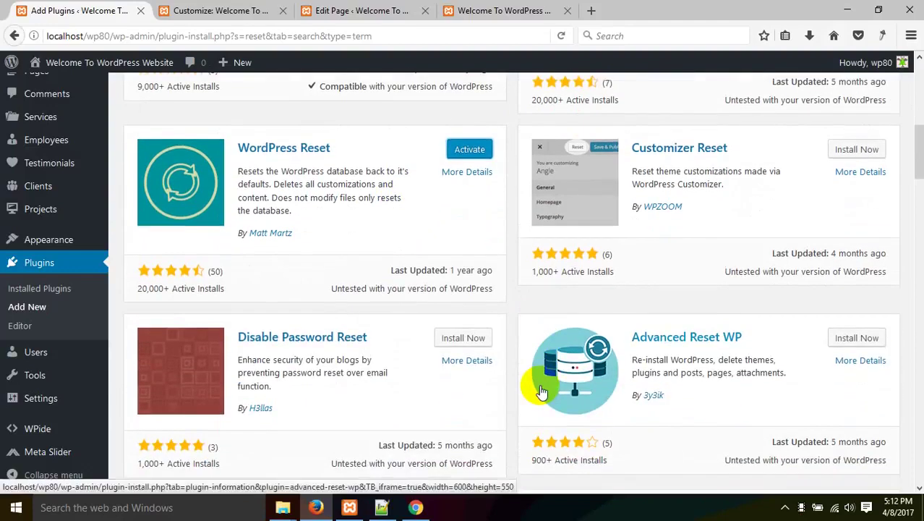
scroll(542, 391, down, 6)
scroll(619, 264, up, 20)
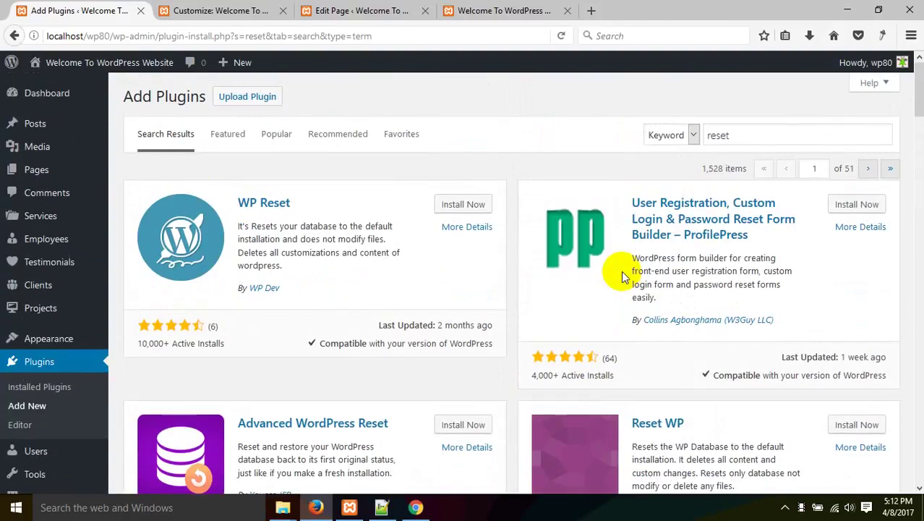
scroll(464, 185, down, 8)
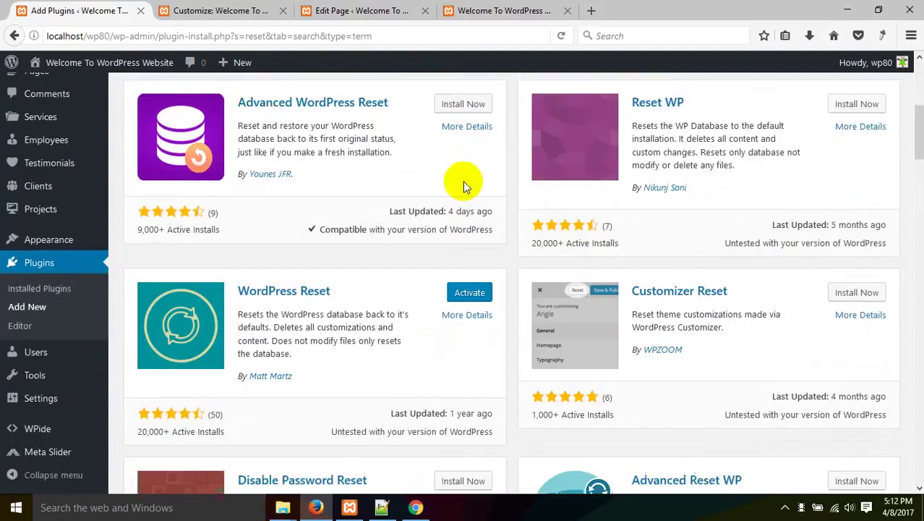
scroll(466, 203, down, 1)
scroll(190, 182, up, 10)
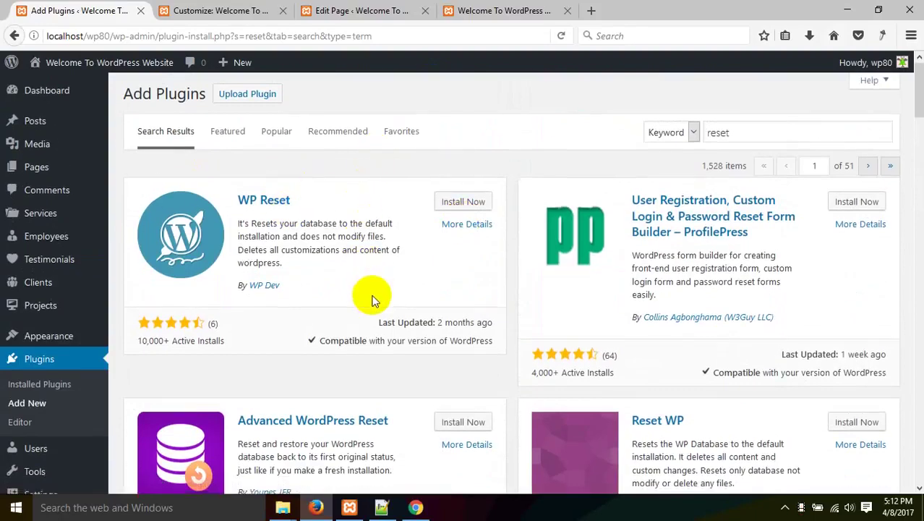
scroll(369, 288, down, 8)
click(467, 305)
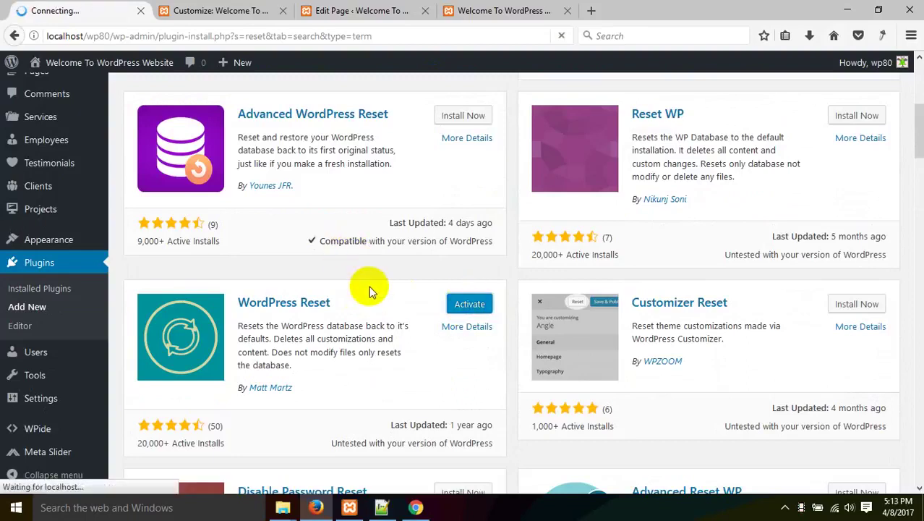
click(217, 10)
click(79, 10)
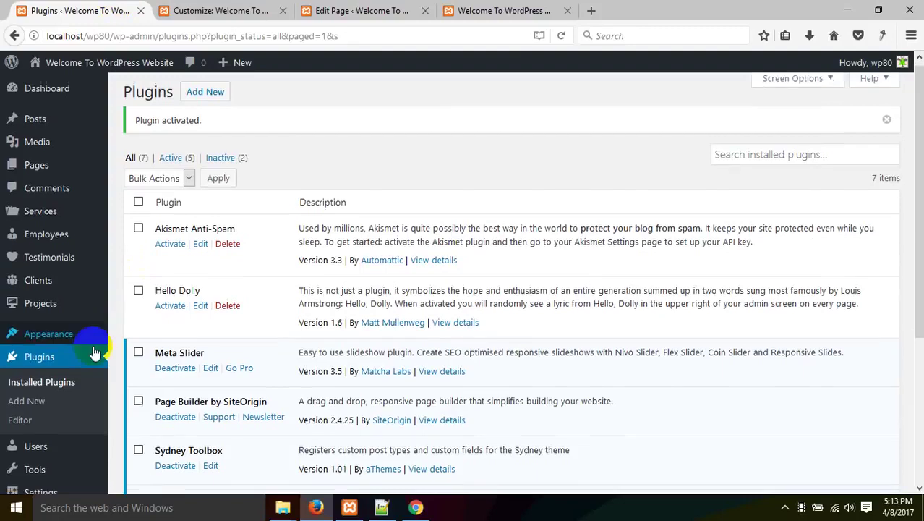
On the Tools > Reset page, copy the define( 'REACTIVATE_WP_RESET', true ); line.
scroll(94, 352, down, 3)
mouse_move(63, 376)
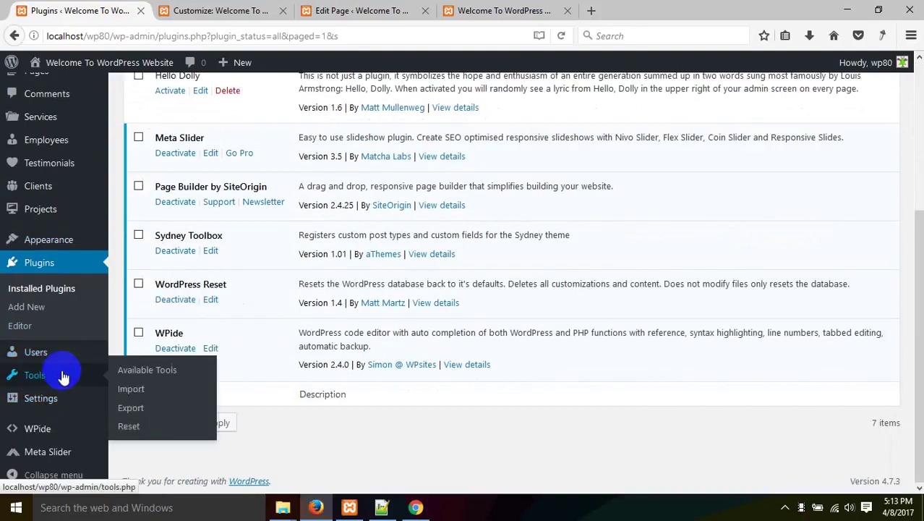
click(131, 427)
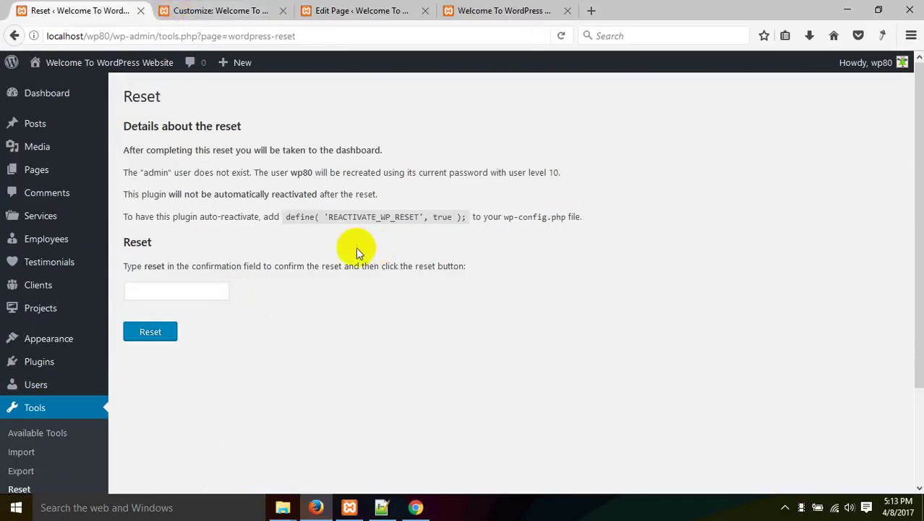
drag(286, 217, 464, 217)
right_click(462, 219)
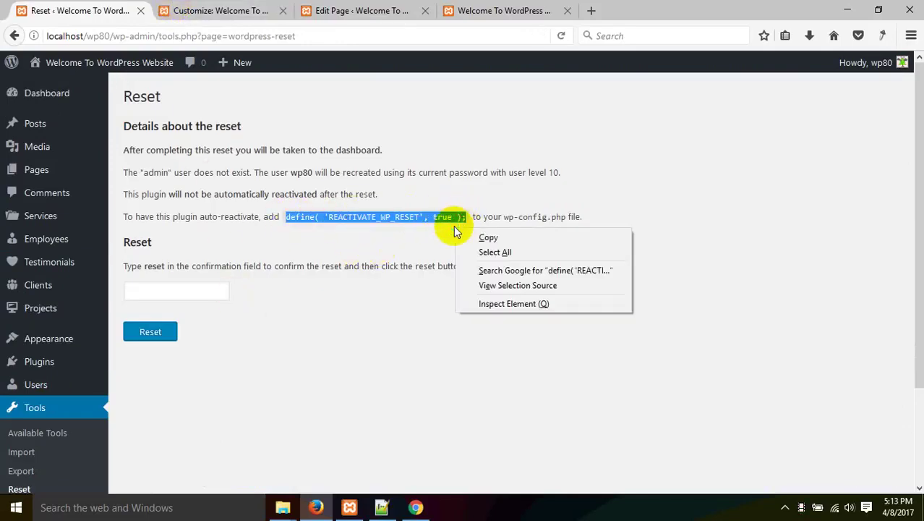
click(483, 237)
right_click(463, 222)
click(480, 232)
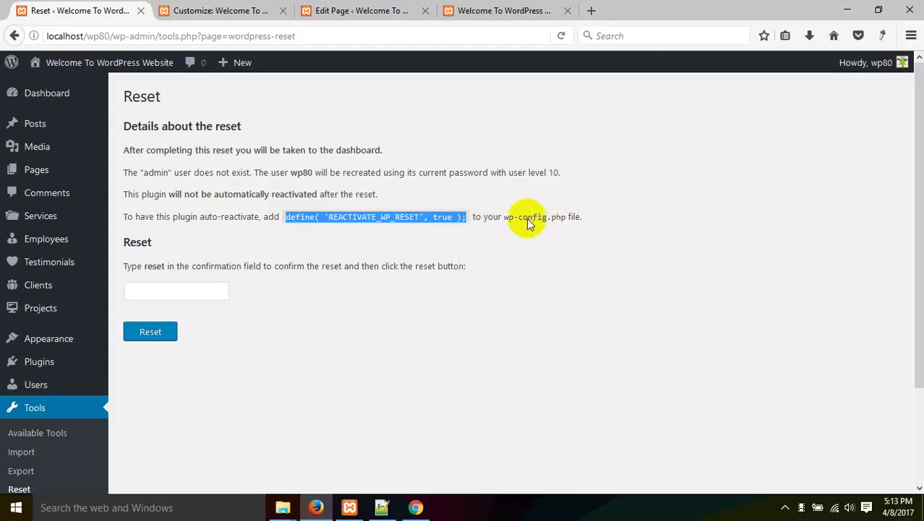
drag(506, 217, 584, 218)
click(584, 218)
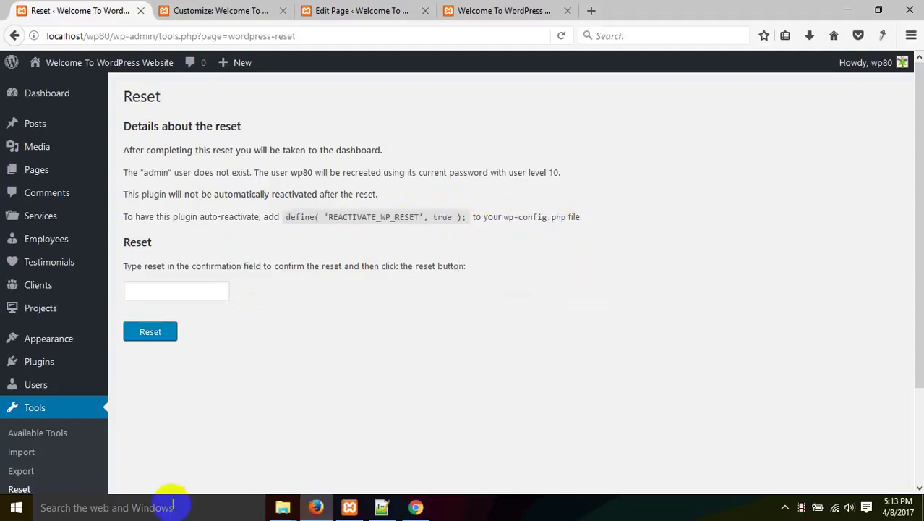
Open the wp80 folder's wp-config.php in Notepad++.
mouse_move(282, 507)
mouse_move(319, 393)
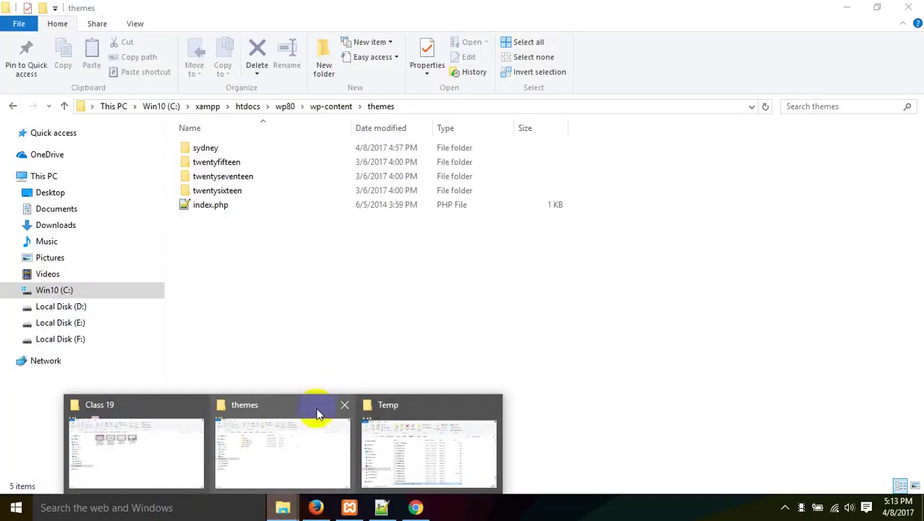
click(314, 434)
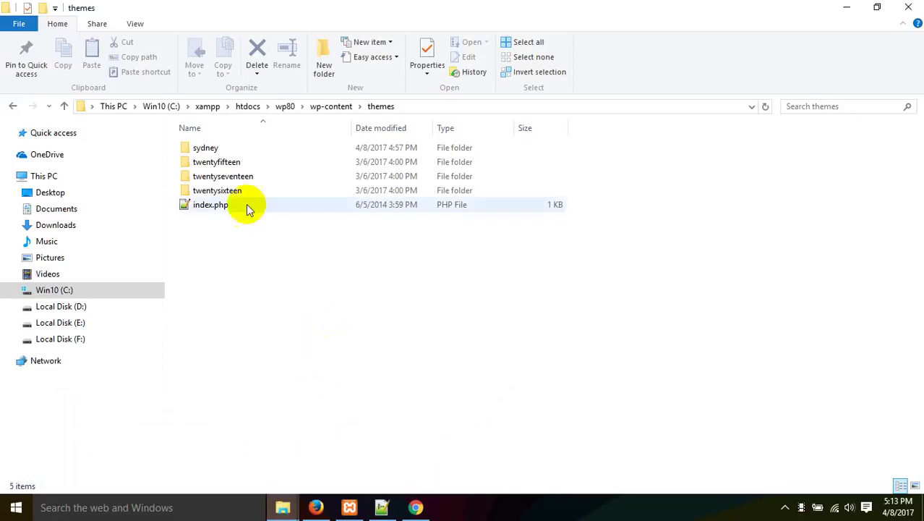
click(12, 107)
right_click(241, 291)
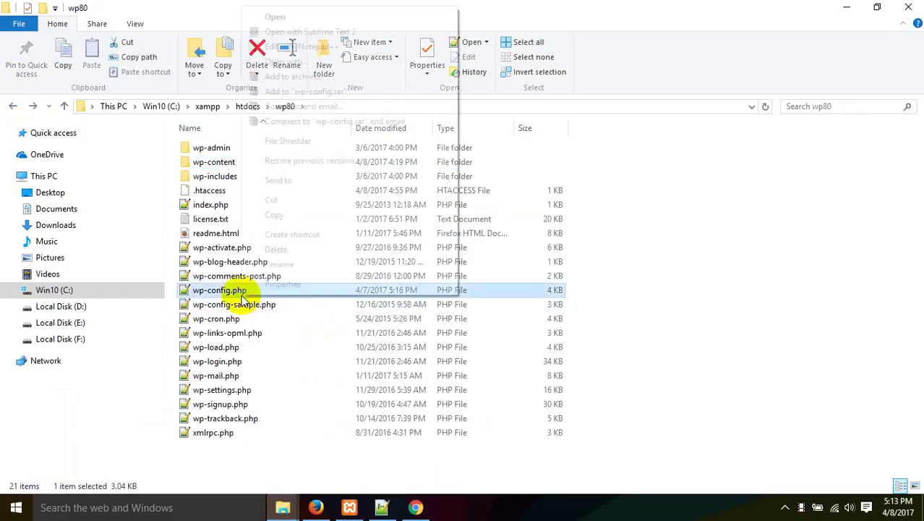
click(301, 46)
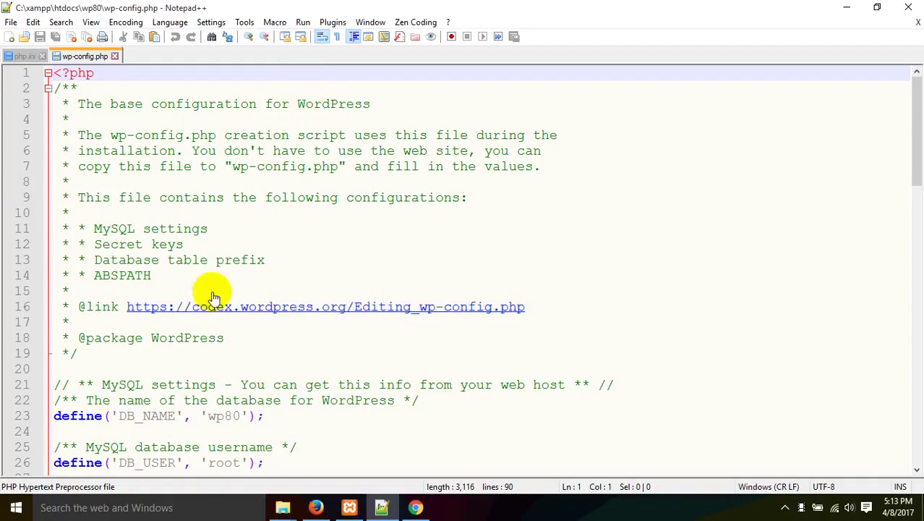
scroll(202, 304, down, 3)
scroll(147, 338, down, 12)
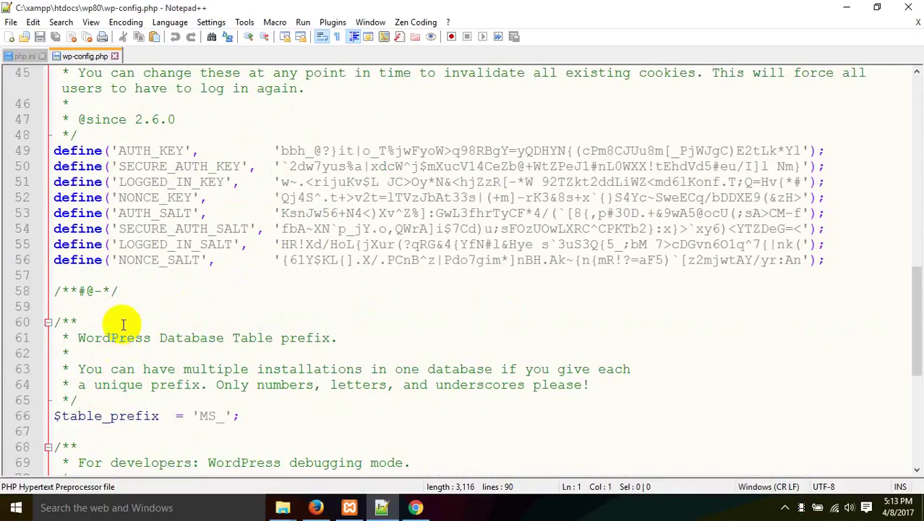
click(85, 261)
click(76, 273)
Paste the REACTIVATE_WP_RESET define line at the end of wp-config.php and save.
click(316, 506)
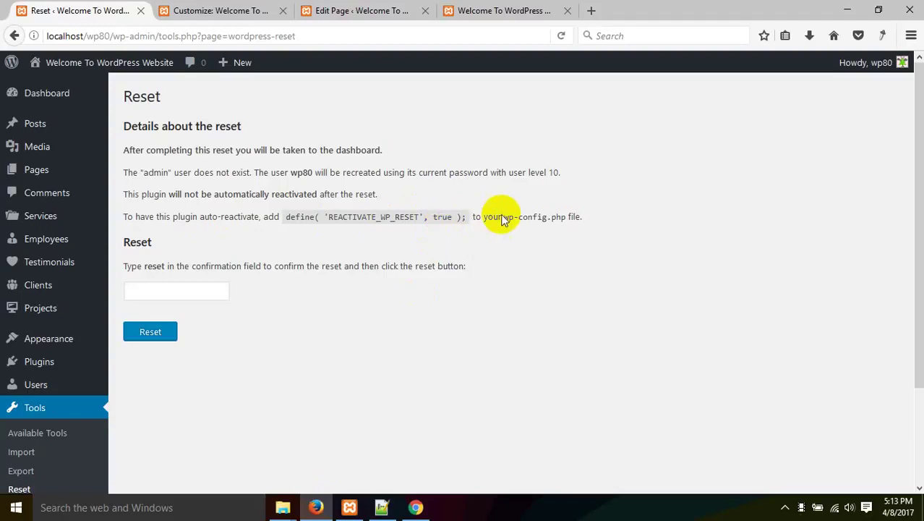
click(382, 507)
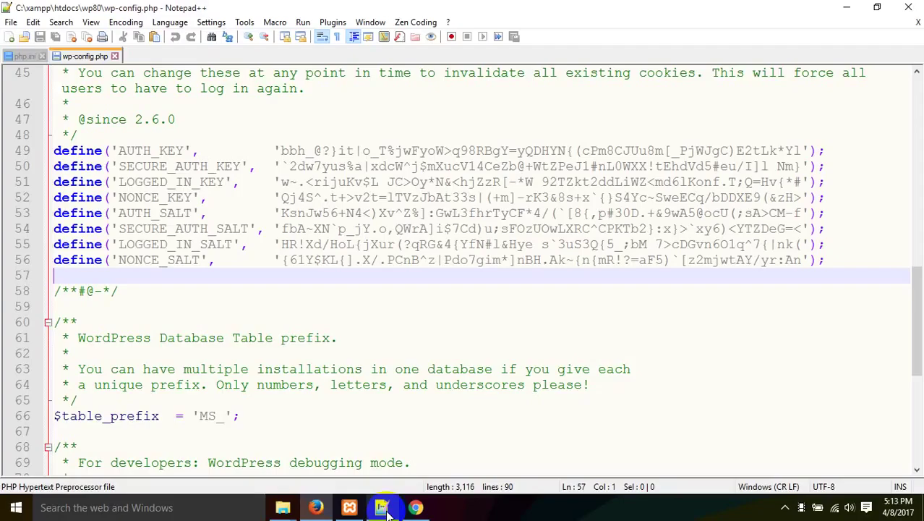
scroll(206, 351, down, 7)
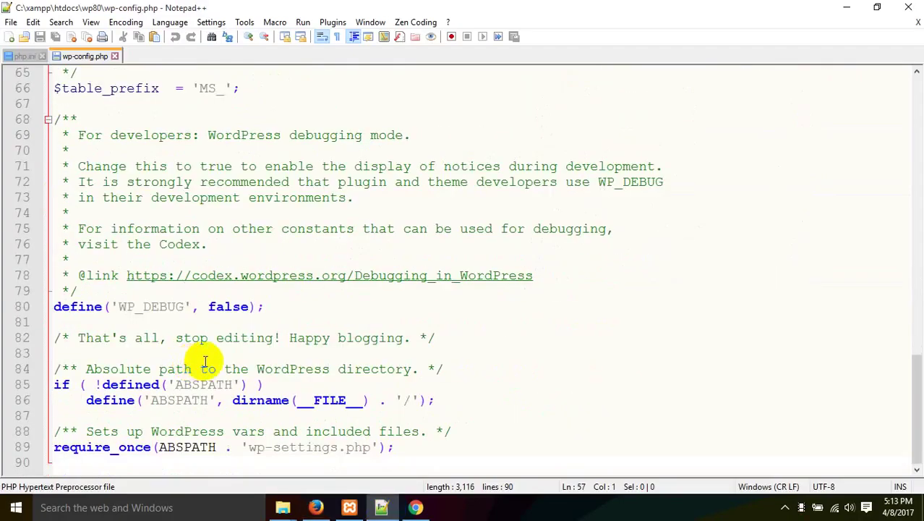
click(467, 451)
key(Return)
key(Return)
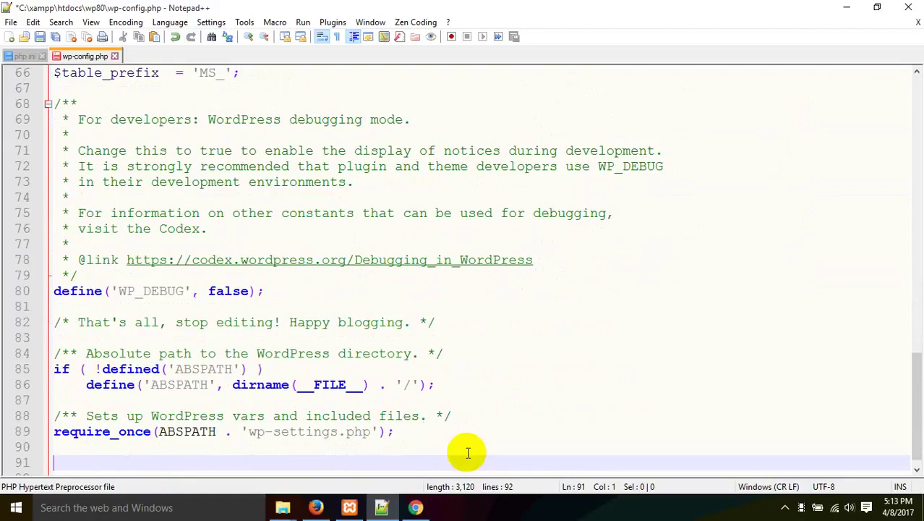
key(ctrl+v)
key(ctrl+a)
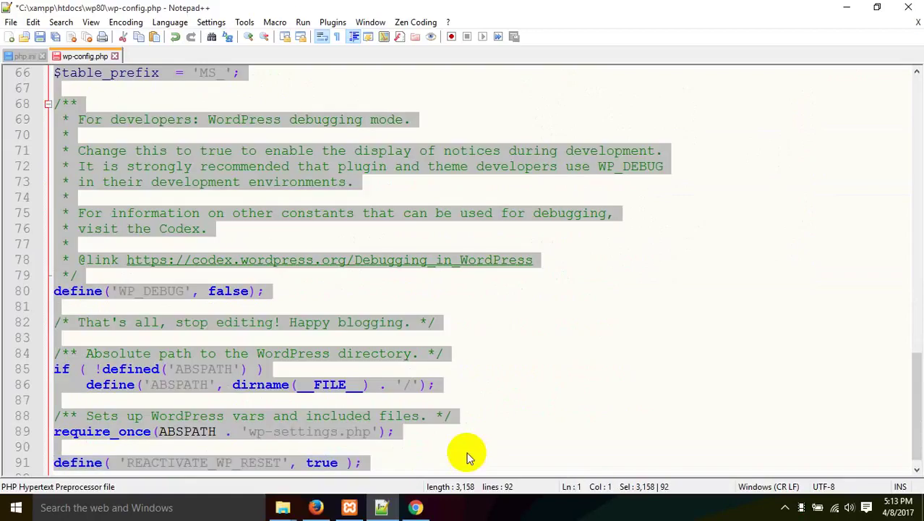
key(ctrl+s)
click(316, 506)
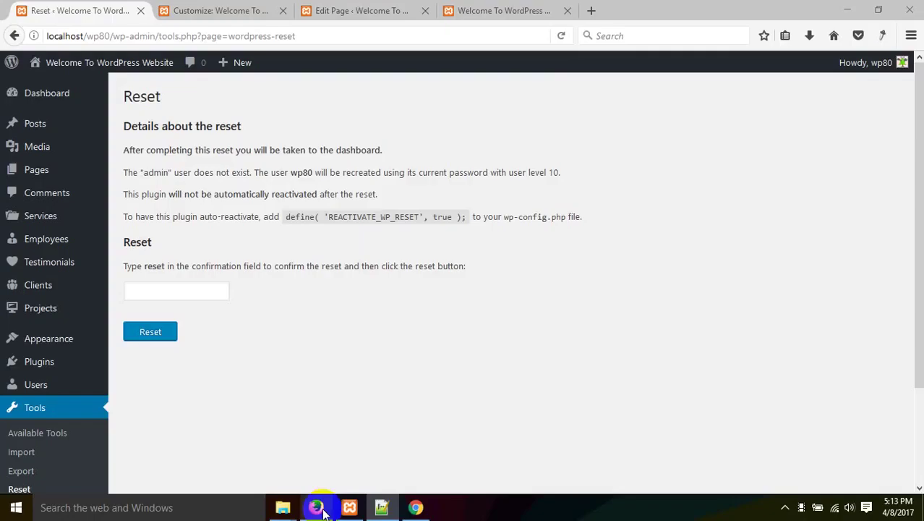
Reload the Reset page and copy the word 'reset' for the confirmation field.
right_click(515, 172)
click(594, 178)
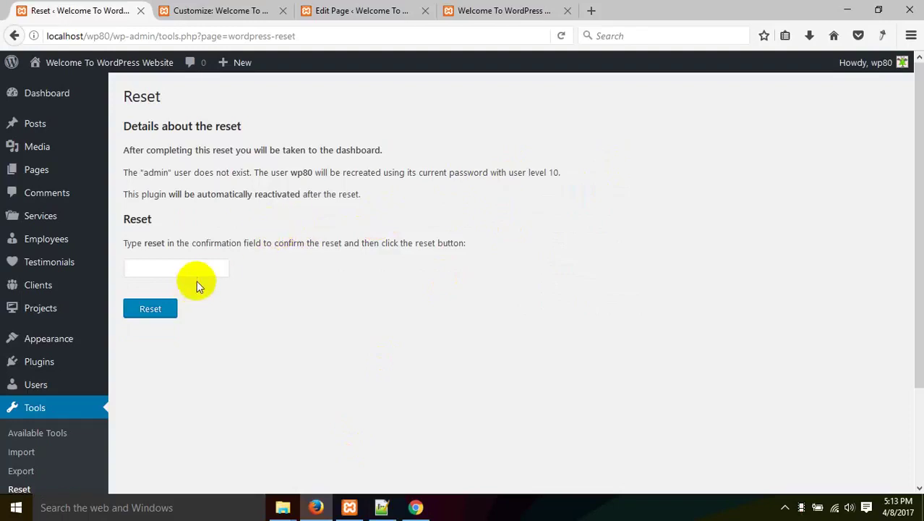
click(179, 267)
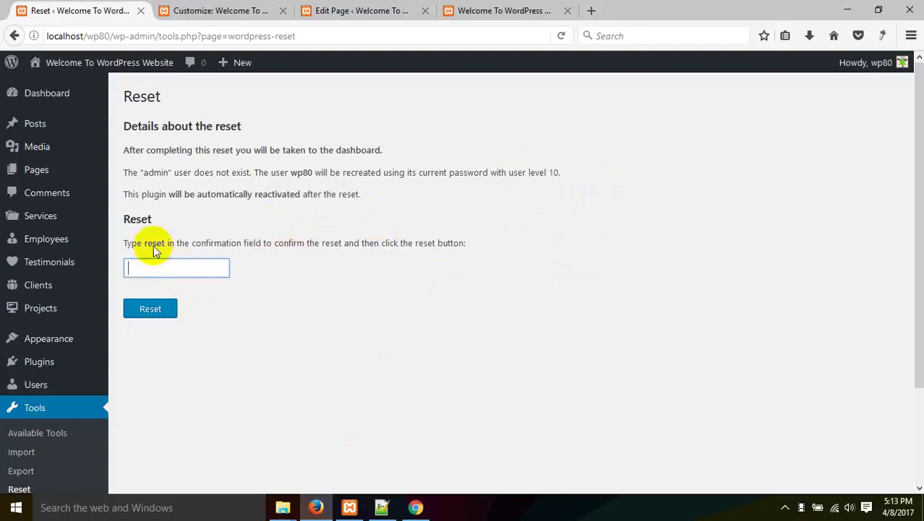
double_click(154, 244)
right_click(174, 244)
click(187, 253)
click(168, 267)
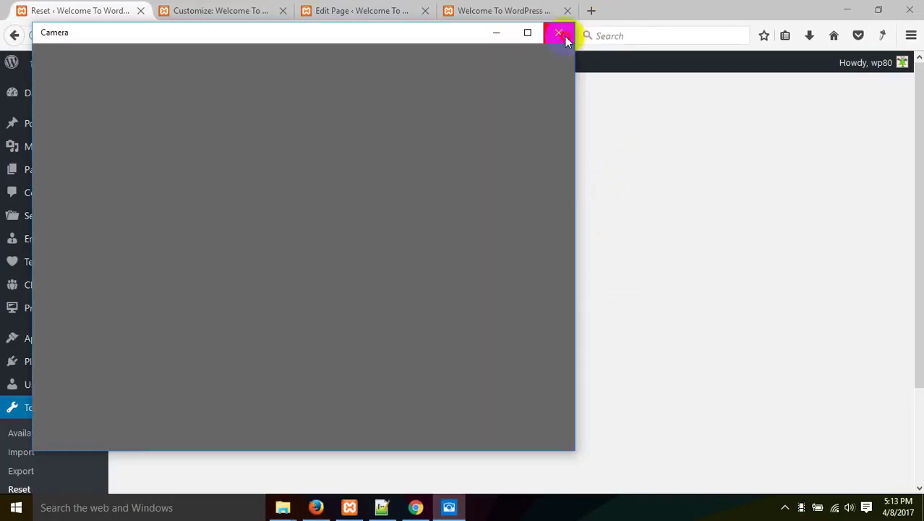
click(556, 31)
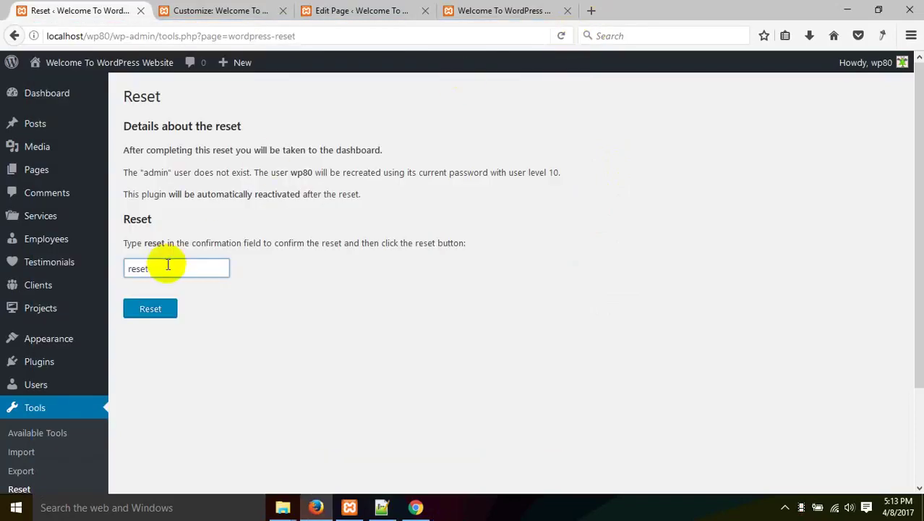
Run the site reset and confirm the irreversible database reset.
click(148, 310)
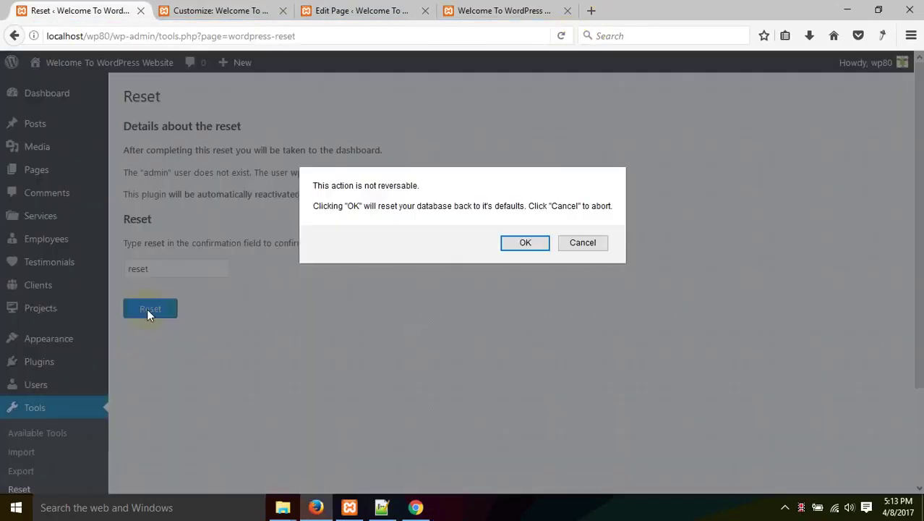
click(530, 248)
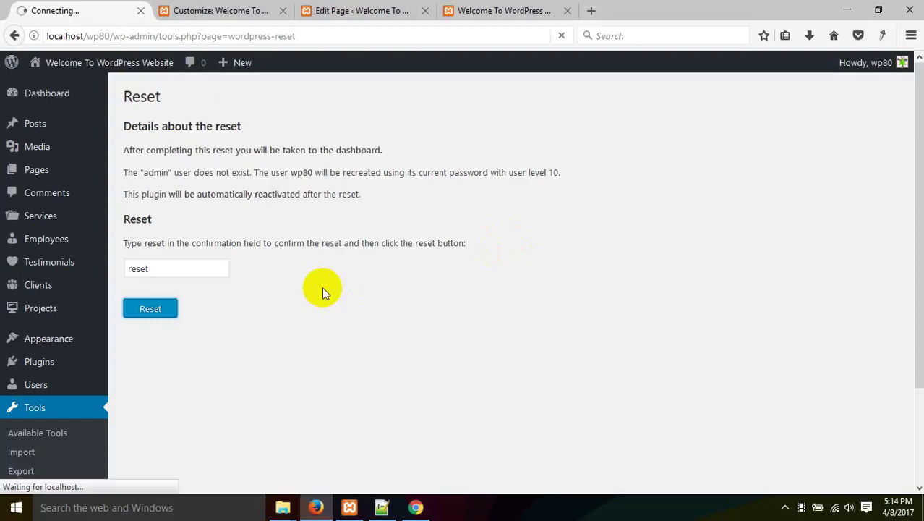
click(224, 10)
click(66, 7)
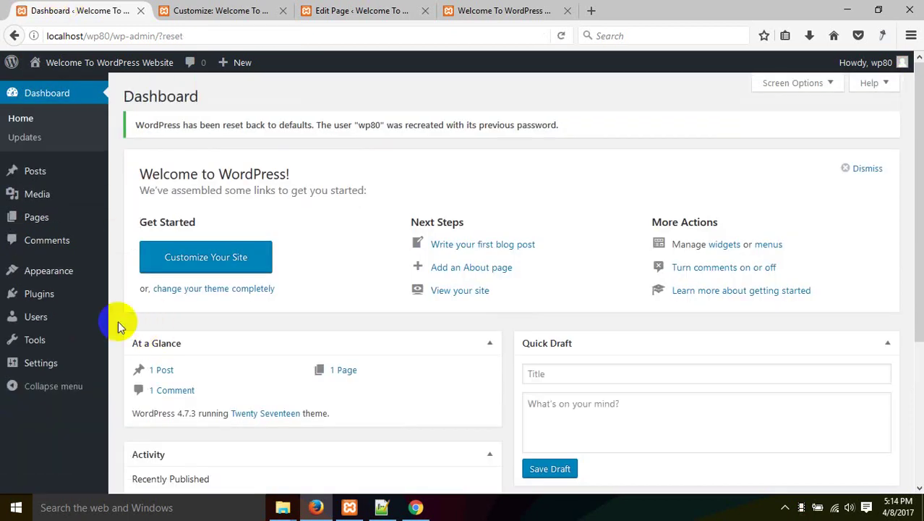
Close the Customize and Edit Page browser tabs.
click(206, 10)
right_click(265, 213)
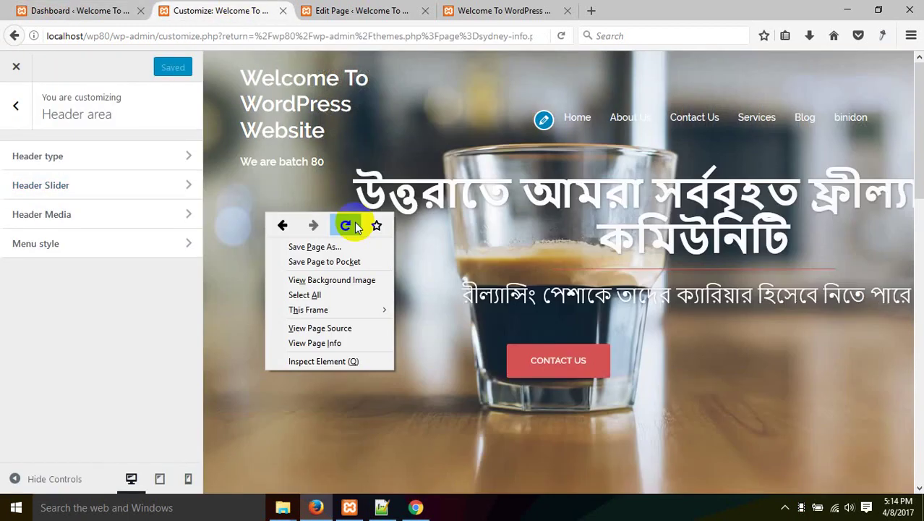
click(283, 10)
click(283, 10)
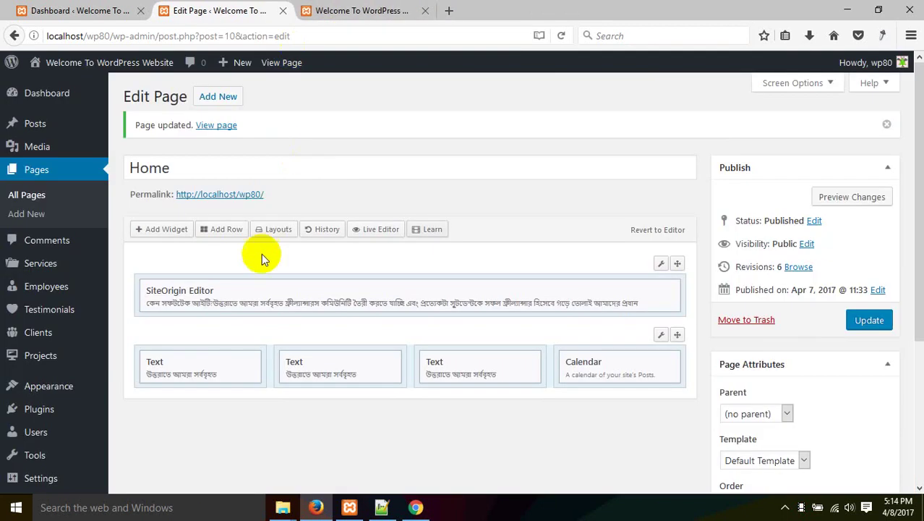
click(299, 13)
click(284, 12)
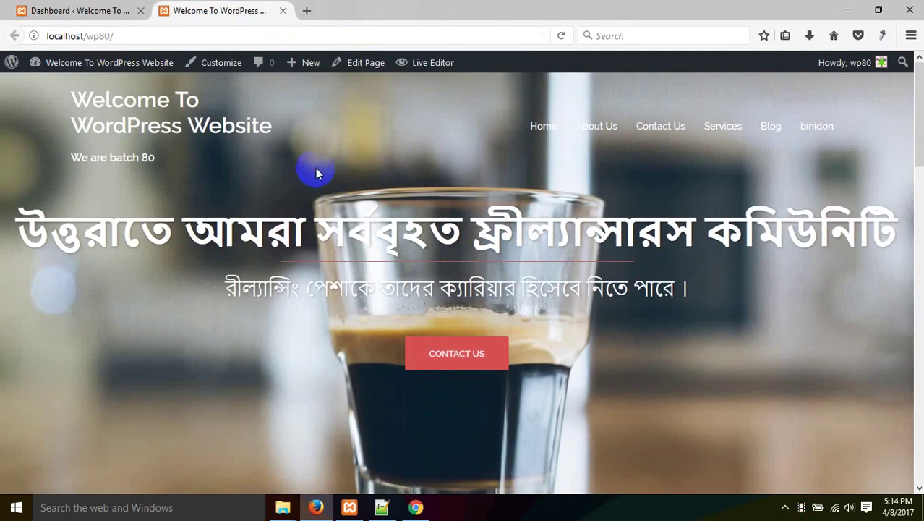
Reload the front page and look over the default Hello world post.
right_click(313, 129)
click(391, 145)
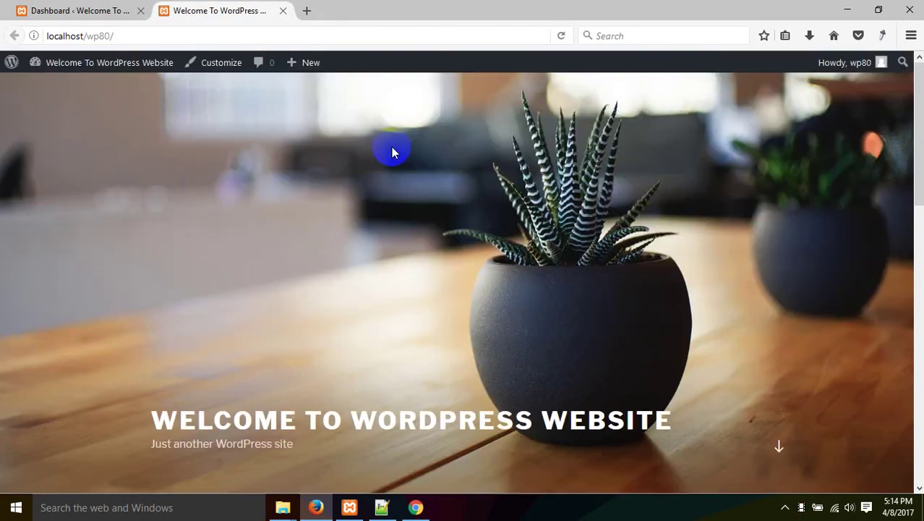
scroll(353, 261, down, 10)
scroll(352, 264, up, 3)
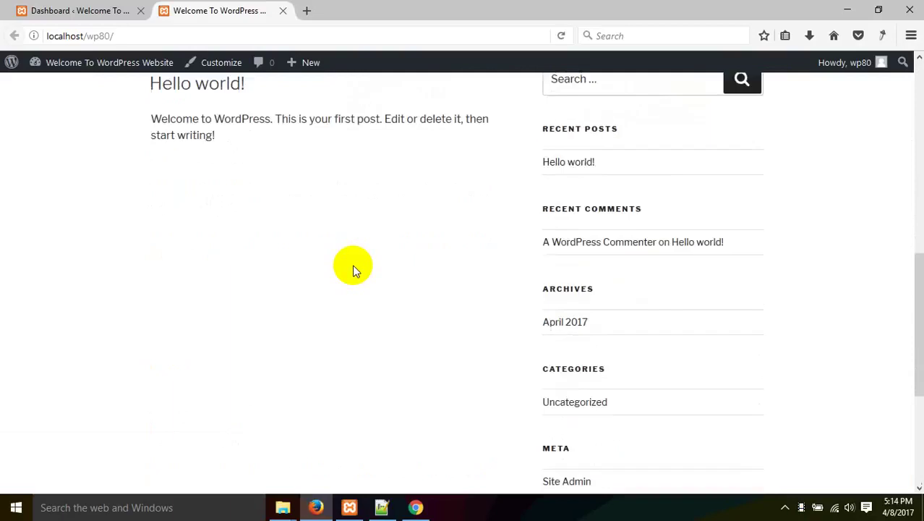
scroll(352, 264, up, 6)
scroll(355, 268, down, 5)
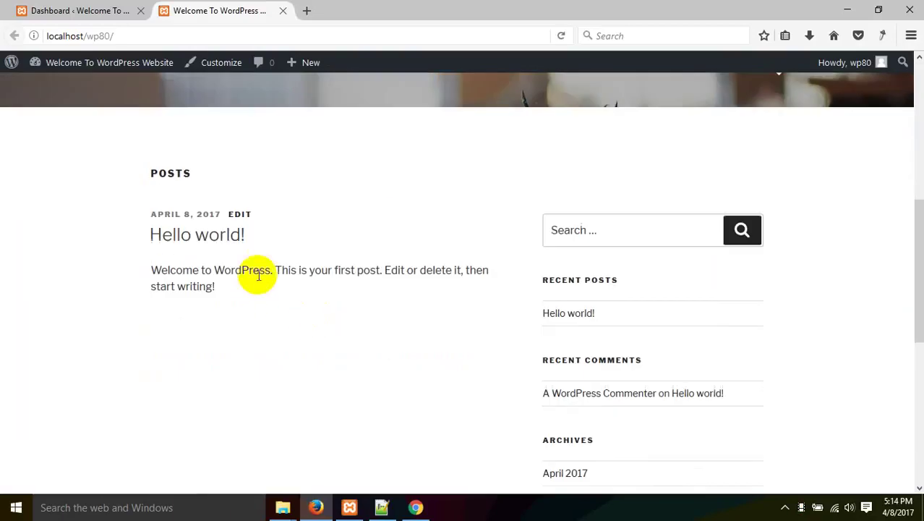
drag(138, 191, 240, 295)
click(292, 309)
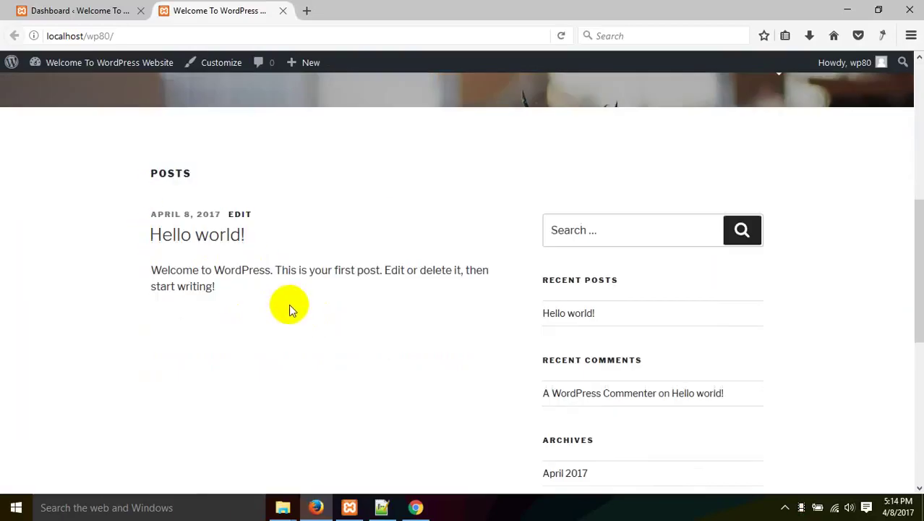
scroll(279, 314, up, 6)
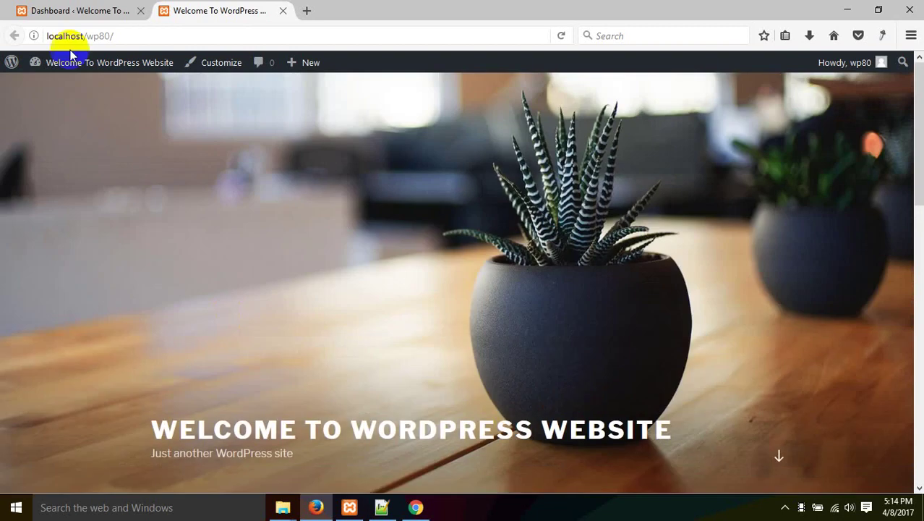
Minimize both Firefox windows and select the exported WordPress XML file on the desktop.
click(63, 10)
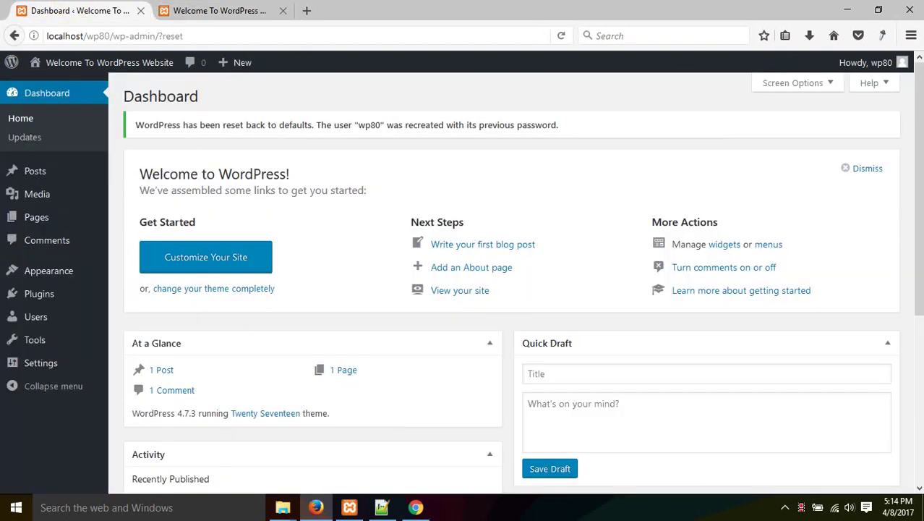
click(853, 7)
click(852, 8)
click(228, 339)
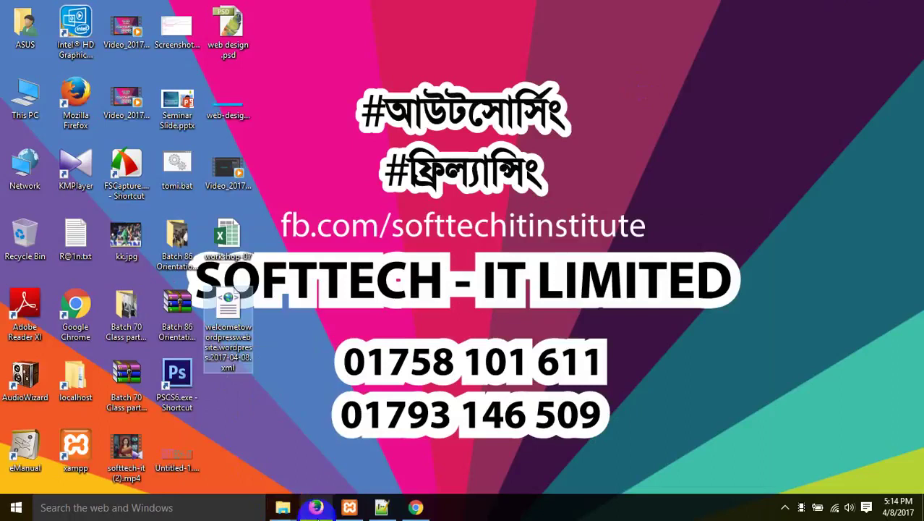
From Tools > Import, install the WordPress importer and run it.
click(316, 507)
mouse_move(34, 340)
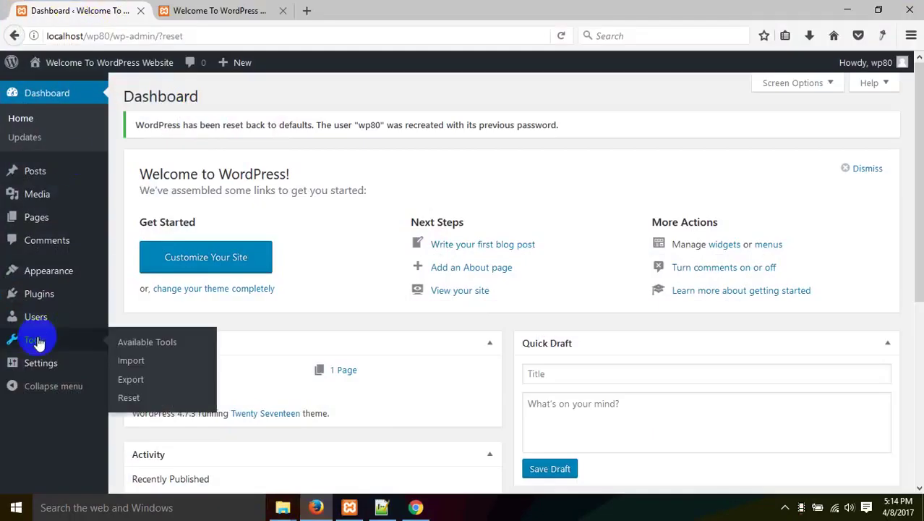
click(147, 366)
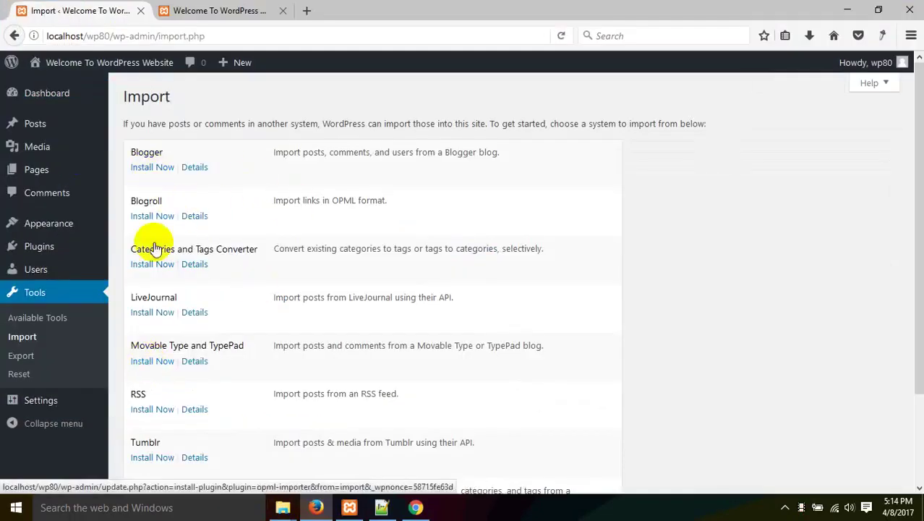
scroll(158, 311, down, 2)
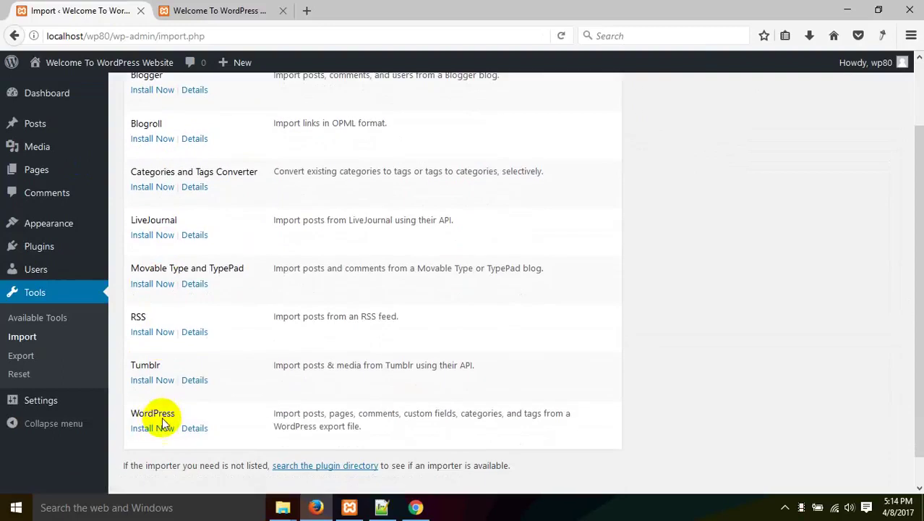
click(162, 427)
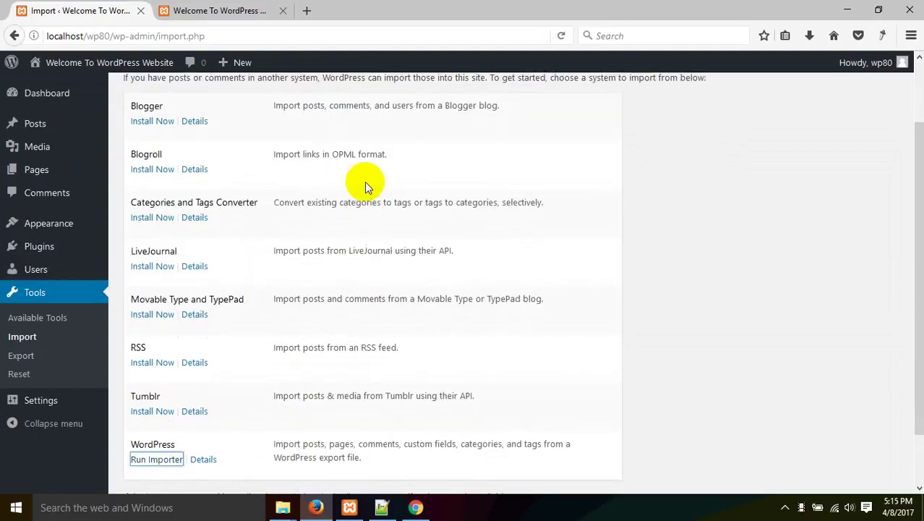
click(152, 459)
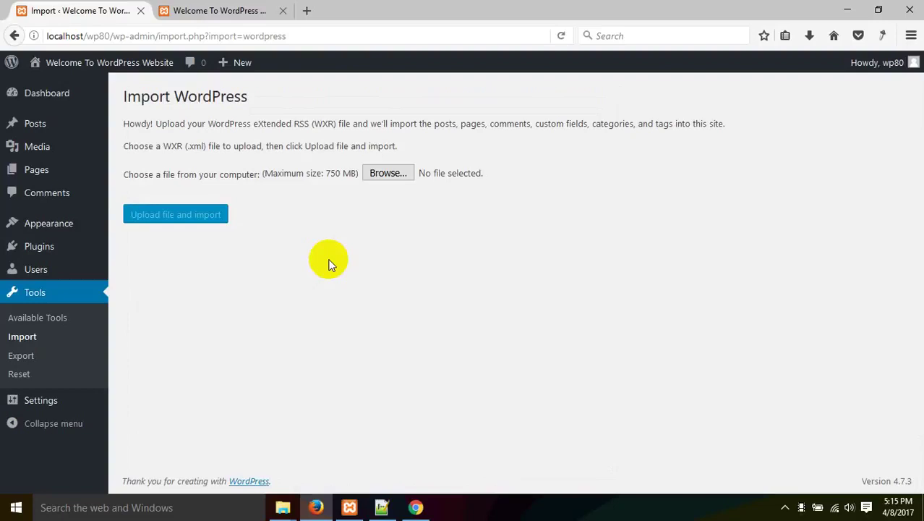
Upload welcometowordpresswebsite.wordpress.2017-04-08.xml from the Desktop to the importer.
click(390, 176)
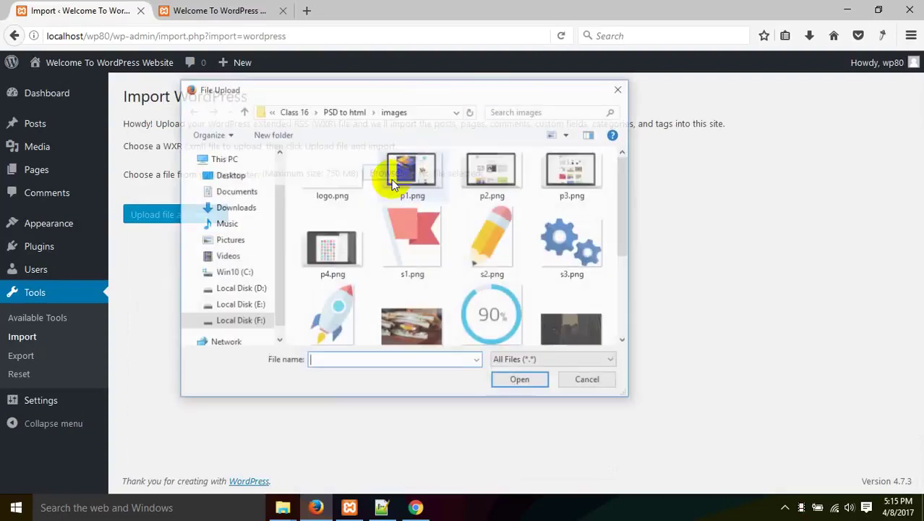
drag(618, 179, 643, 352)
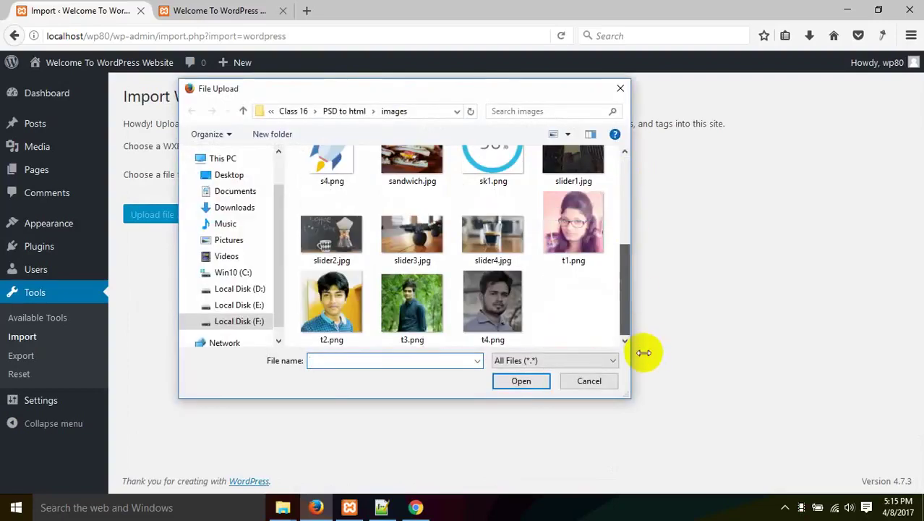
click(242, 305)
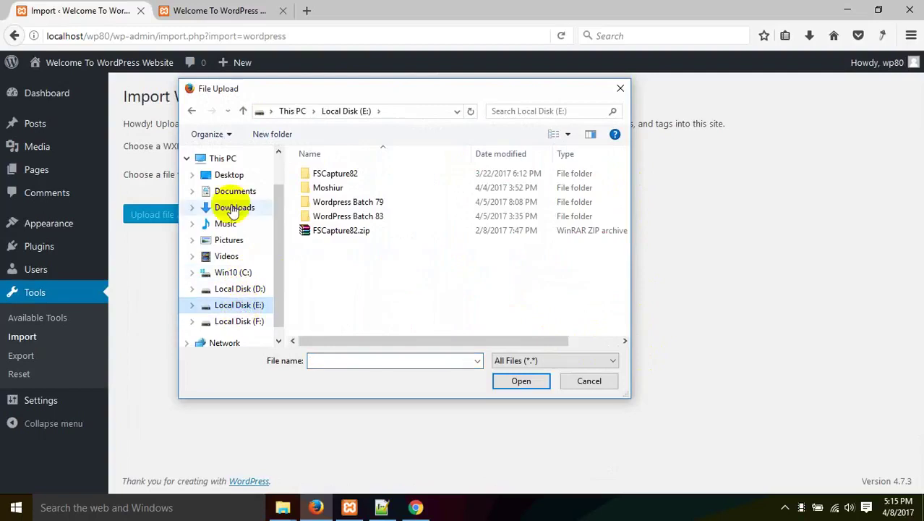
click(222, 174)
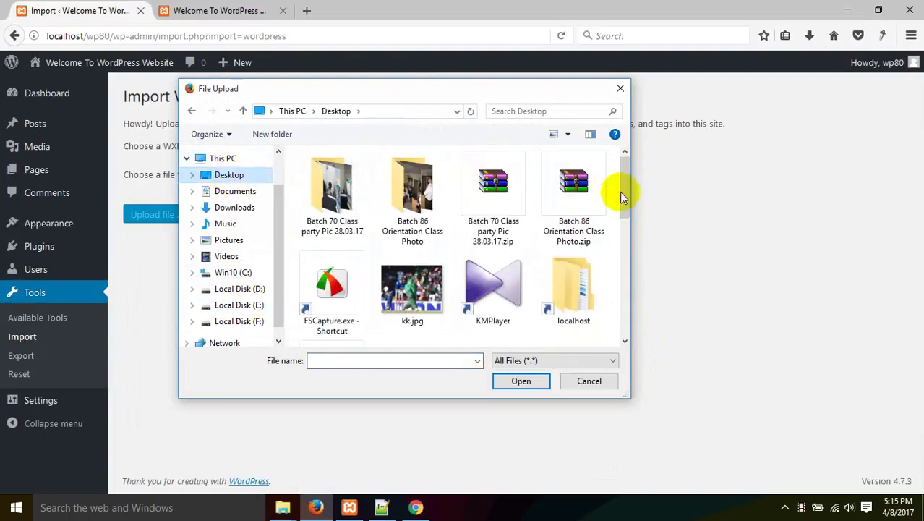
drag(622, 191, 620, 316)
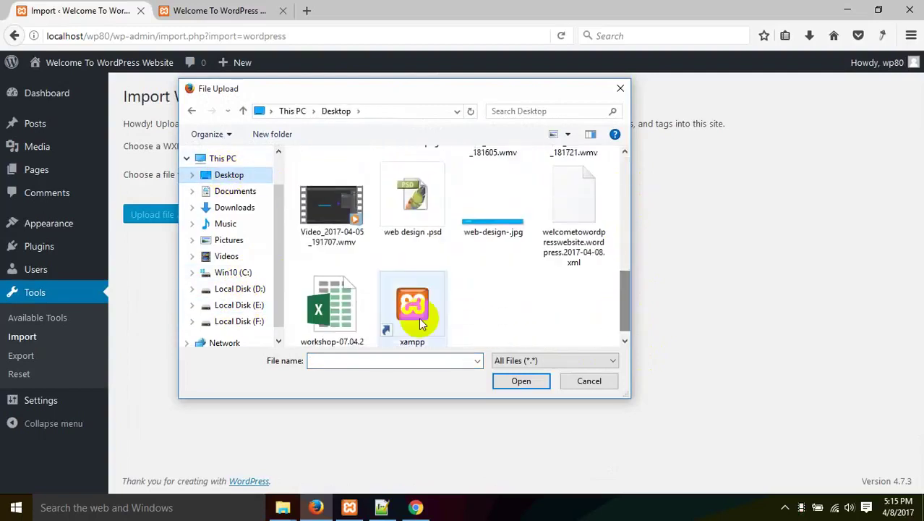
double_click(563, 240)
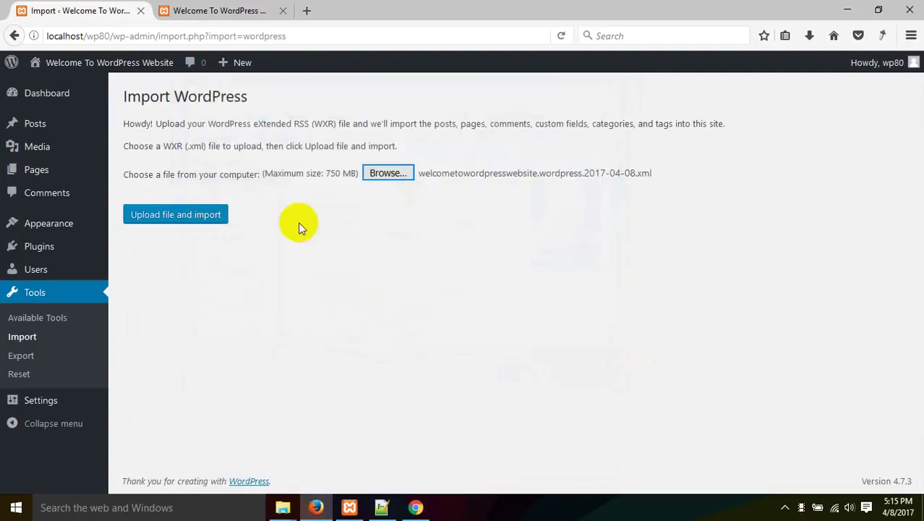
click(214, 213)
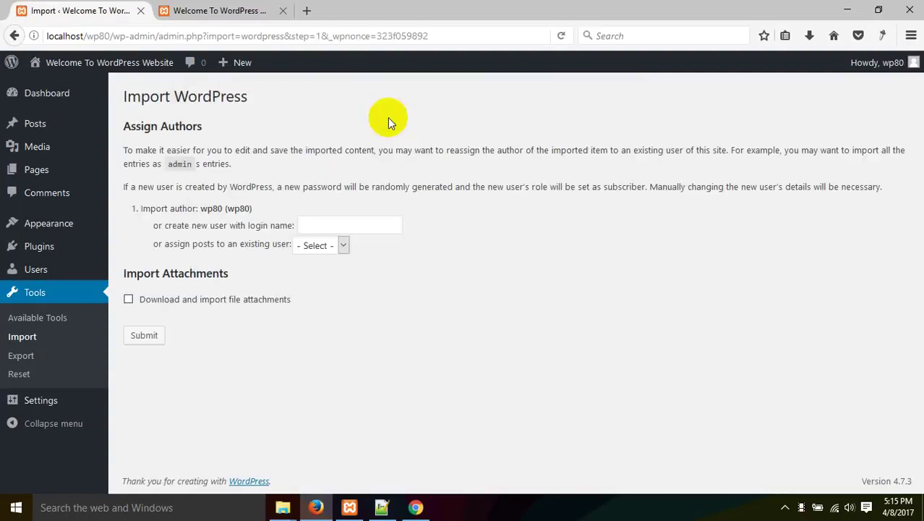
Assign imported posts to wp80, include file attachments, and submit the import.
click(322, 245)
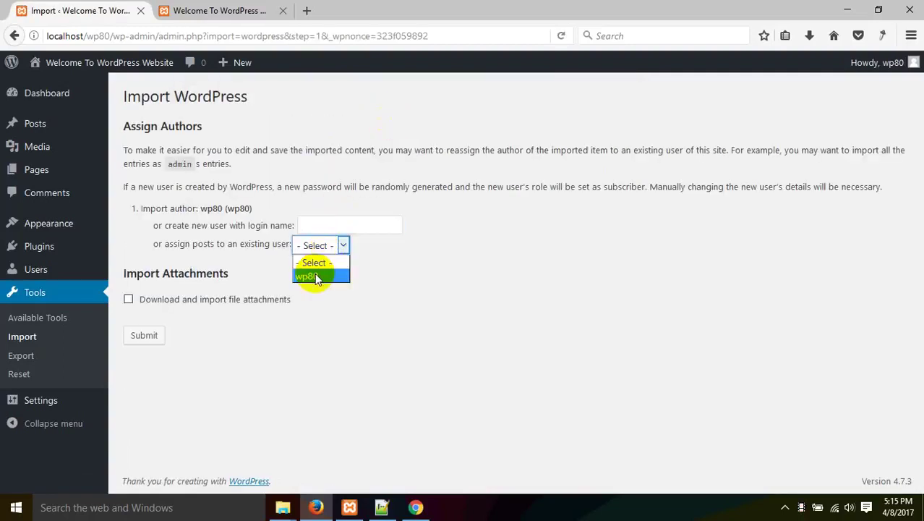
click(314, 277)
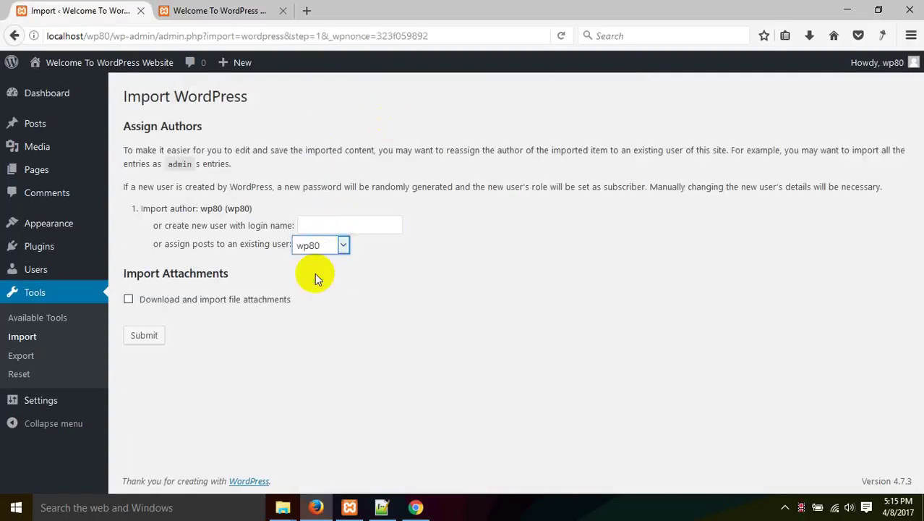
click(160, 305)
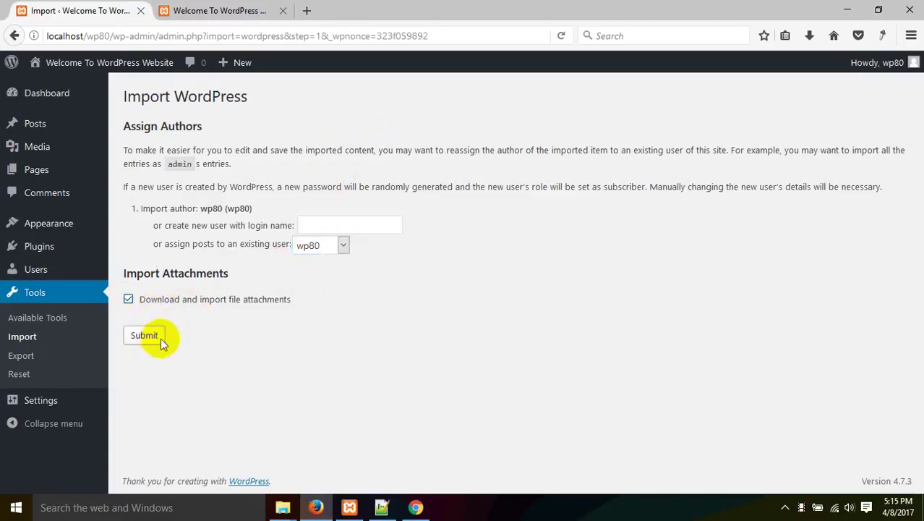
click(138, 338)
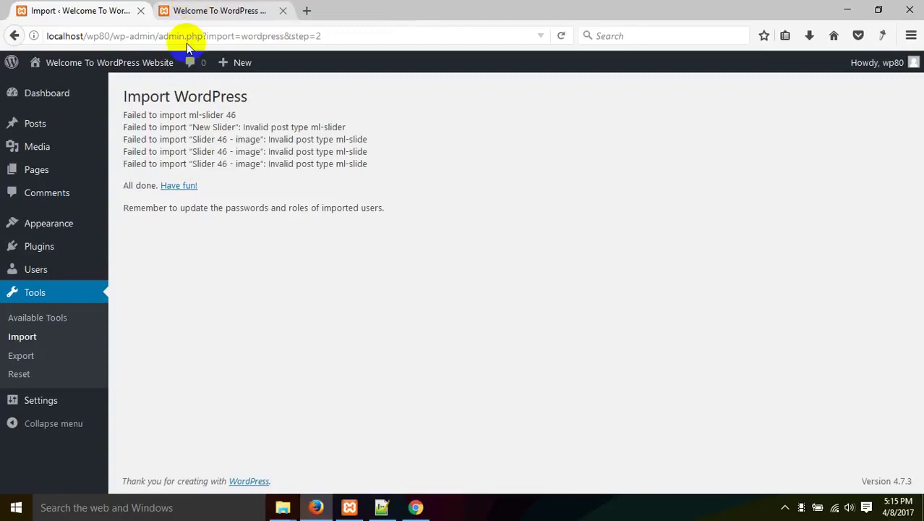
Check the imported posts, including the burger-image post, on the front page, then return to the Dashboard.
click(183, 190)
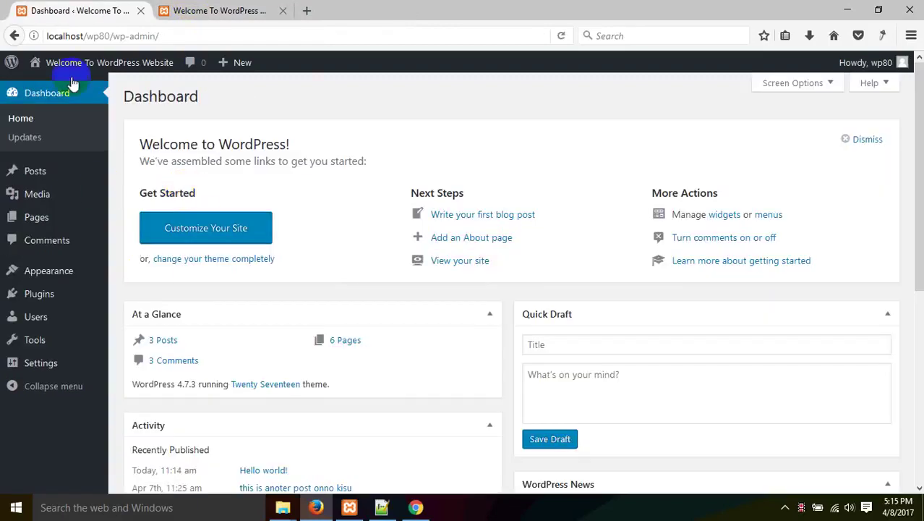
click(225, 10)
scroll(208, 336, down, 5)
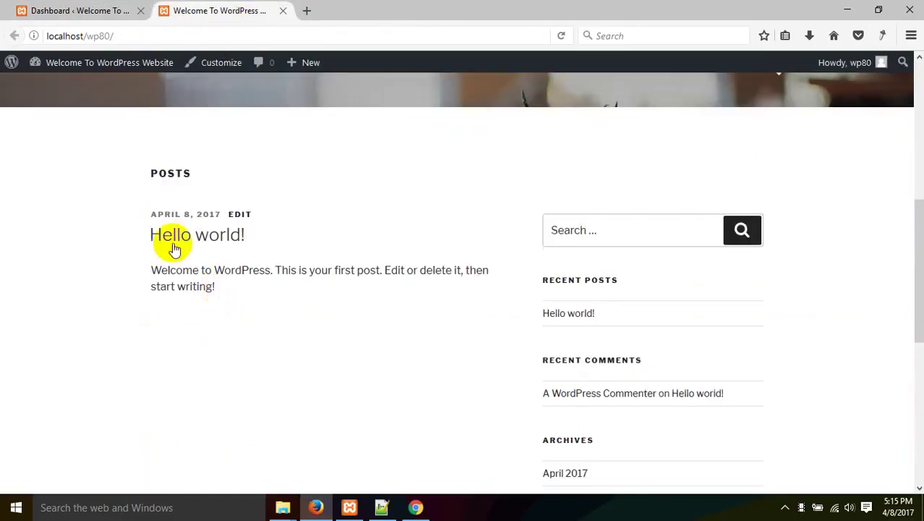
right_click(159, 212)
key(Escape)
click(234, 238)
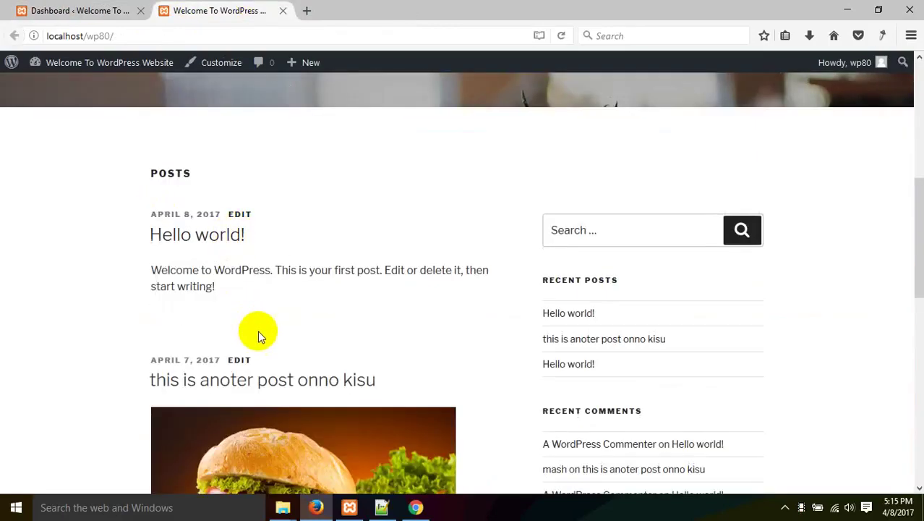
scroll(261, 334, down, 10)
scroll(261, 334, up, 8)
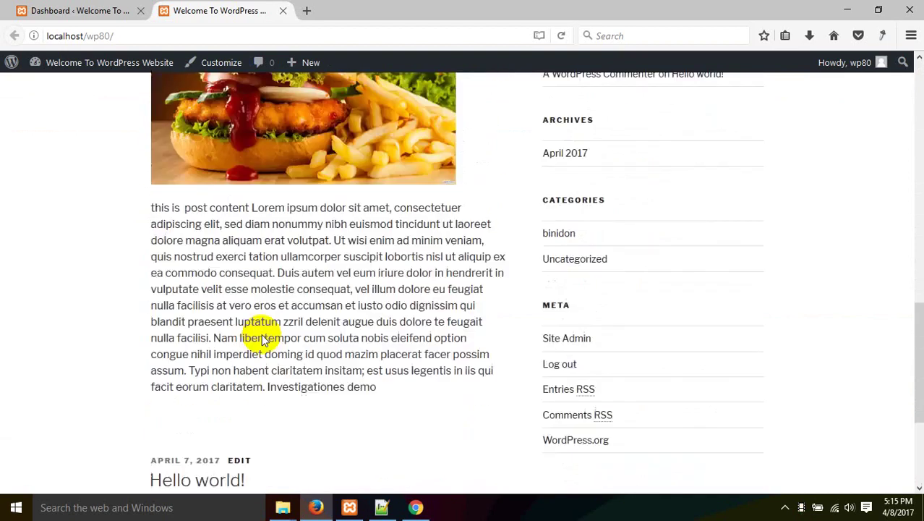
scroll(261, 333, down, 3)
click(261, 333)
scroll(261, 333, up, 10)
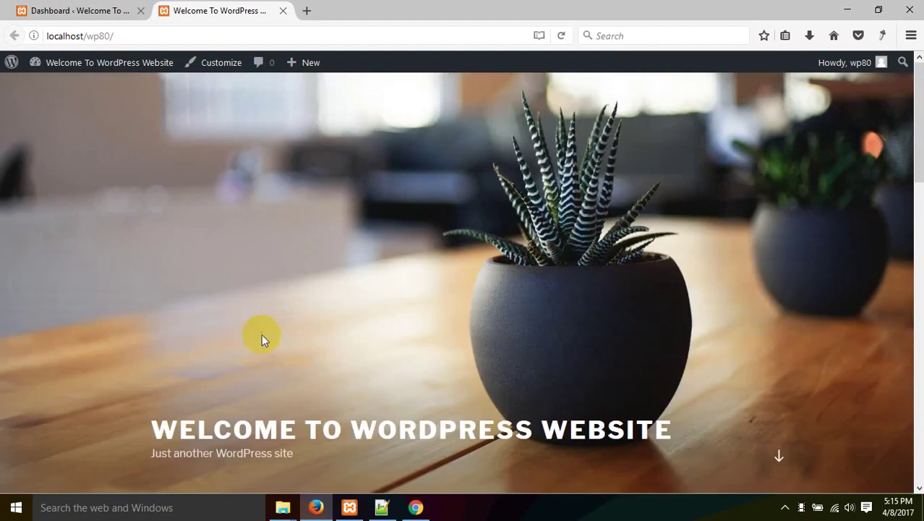
click(116, 10)
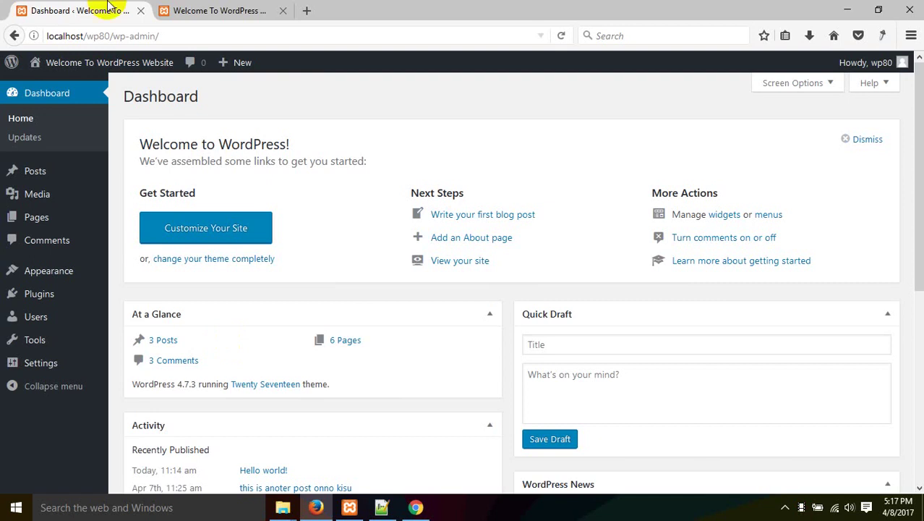
Switch between the Dashboard and site tabs, then open a new blank tab.
click(202, 10)
click(119, 6)
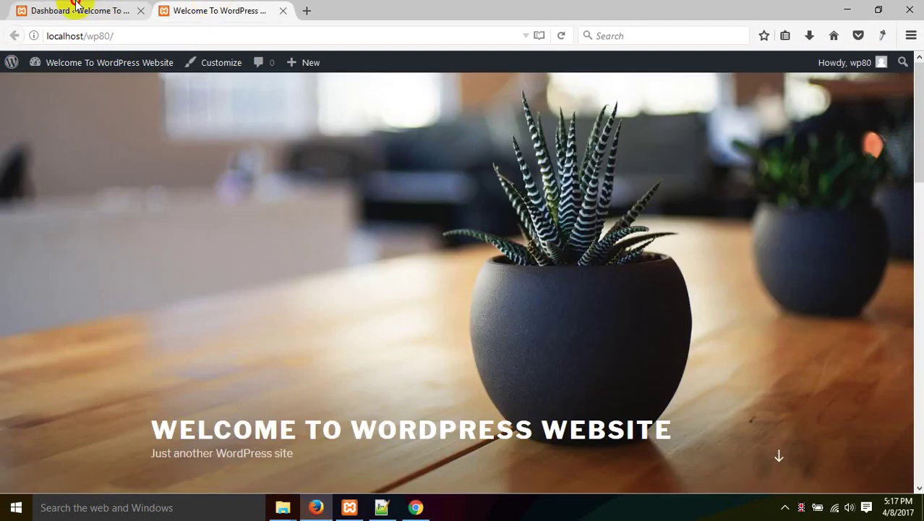
click(63, 10)
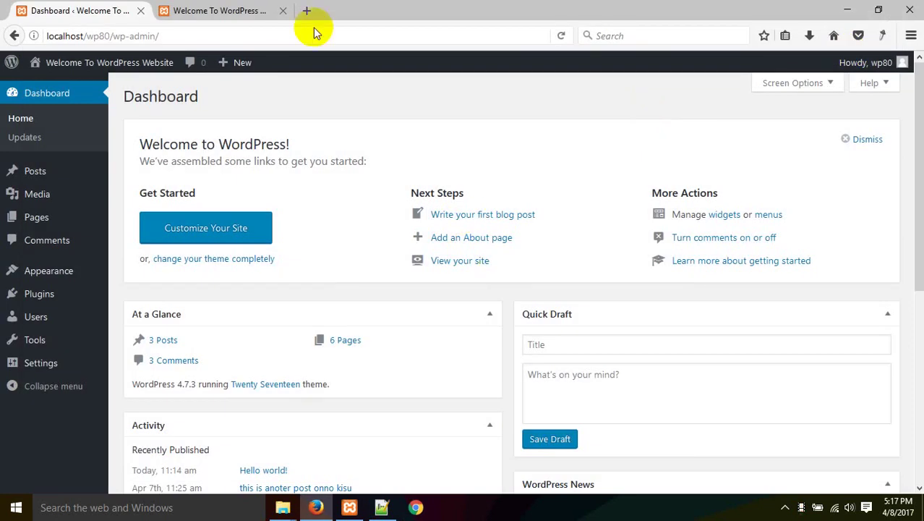
click(285, 11)
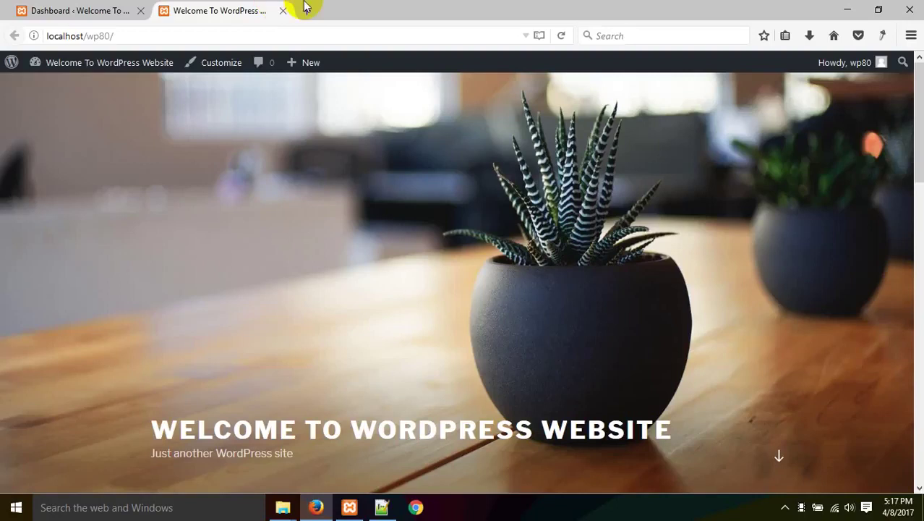
click(307, 11)
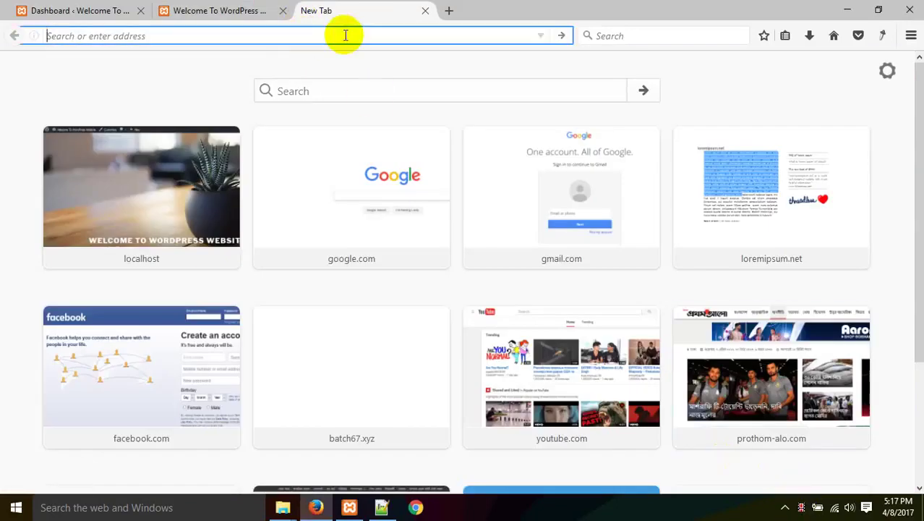
Load the batch67.xyz cPanel address in the browser.
text(batch67.xyz/)
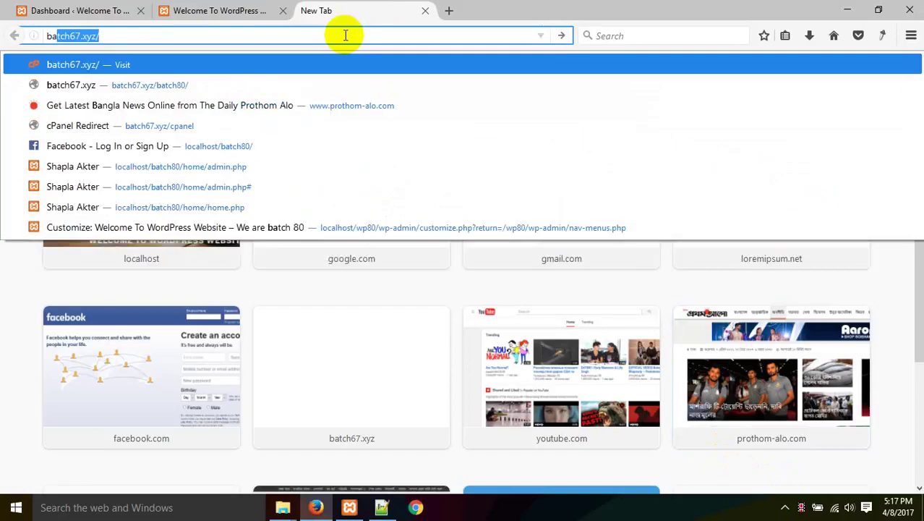
key(End)
text(c)
key(Return)
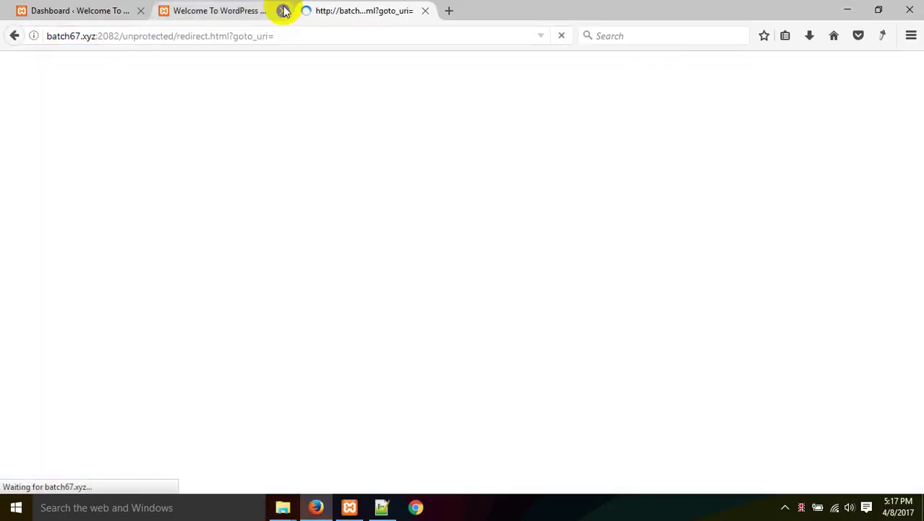
Close the site front-page tab and log in to cPanel with the saved login.
click(283, 10)
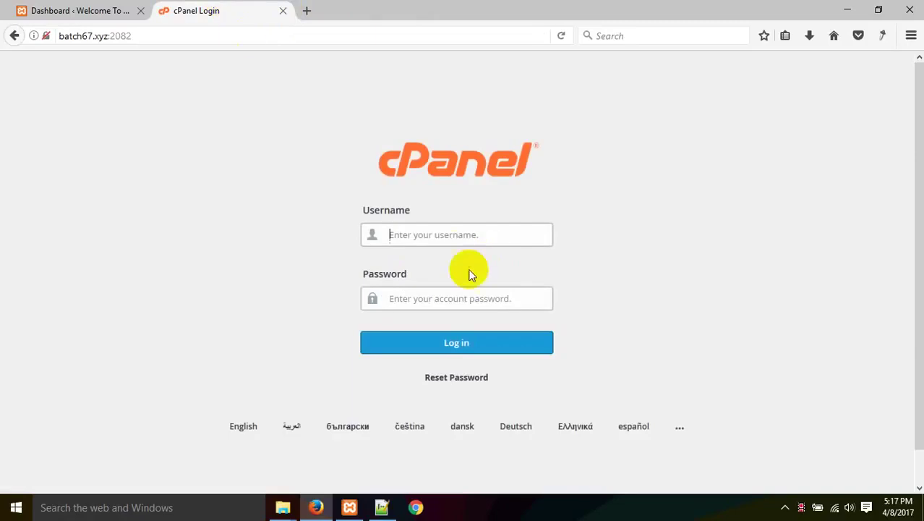
click(435, 233)
click(427, 289)
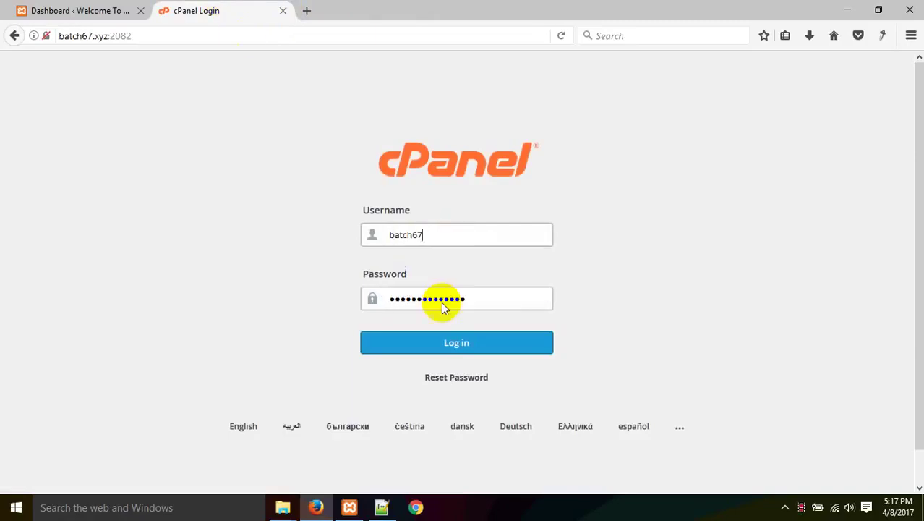
click(460, 345)
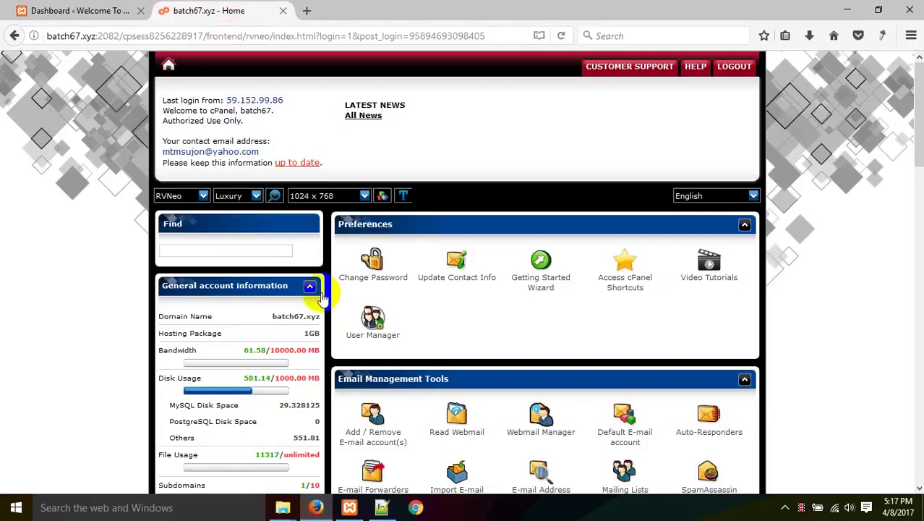
Scroll the cPanel home page through the Files and Databases tools.
scroll(377, 299, down, 5)
scroll(439, 282, down, 5)
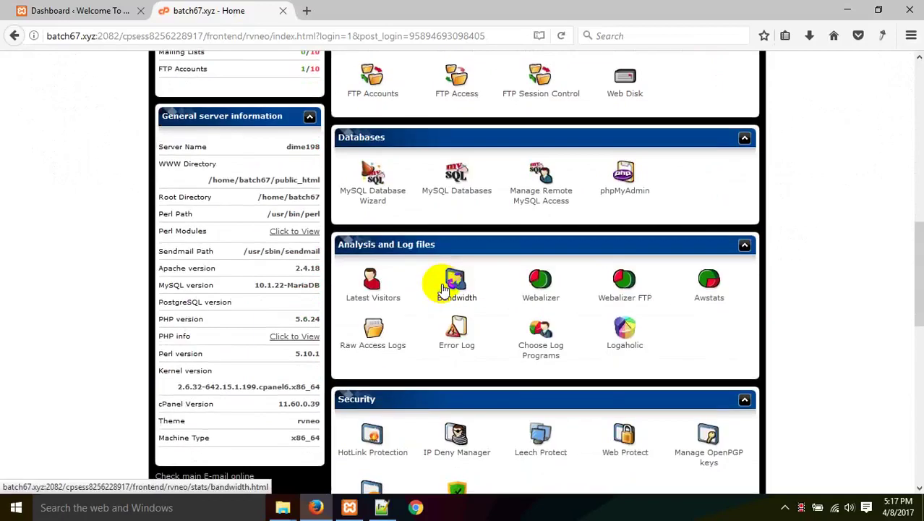
scroll(420, 253, up, 2)
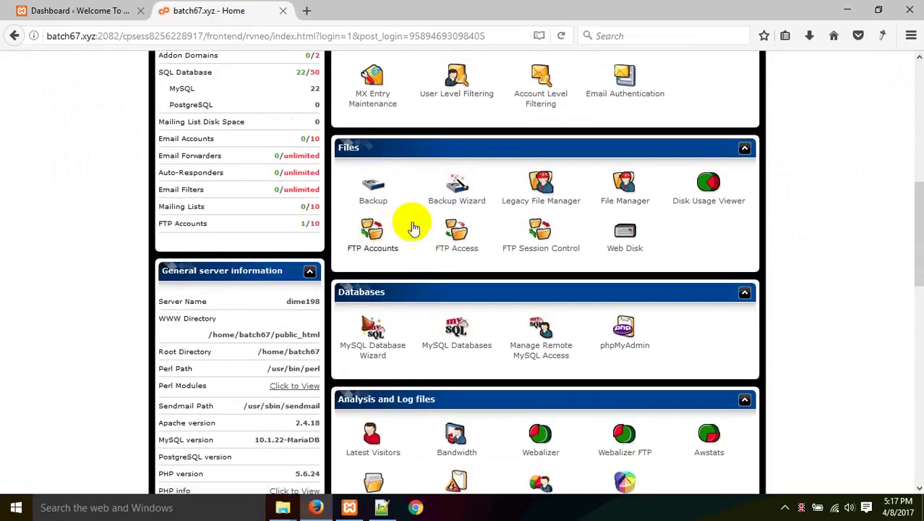
scroll(410, 337, down, 2)
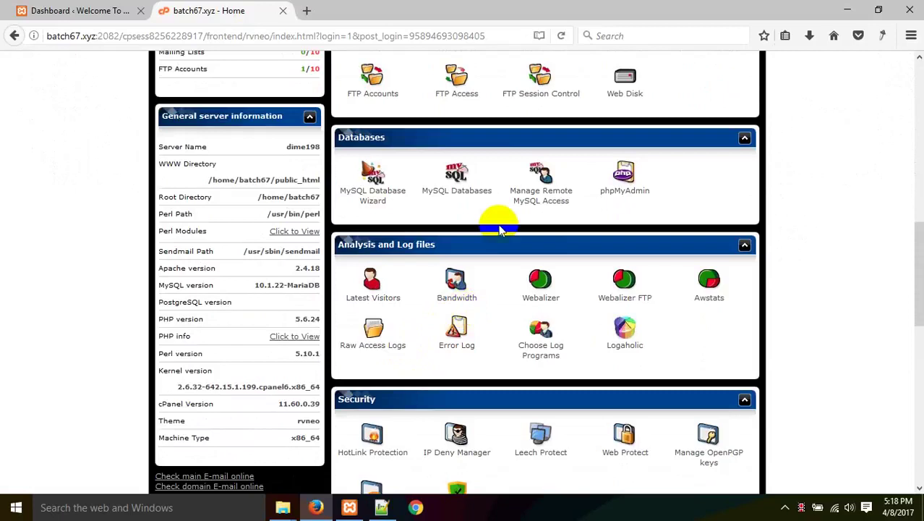
scroll(501, 233, up, 1)
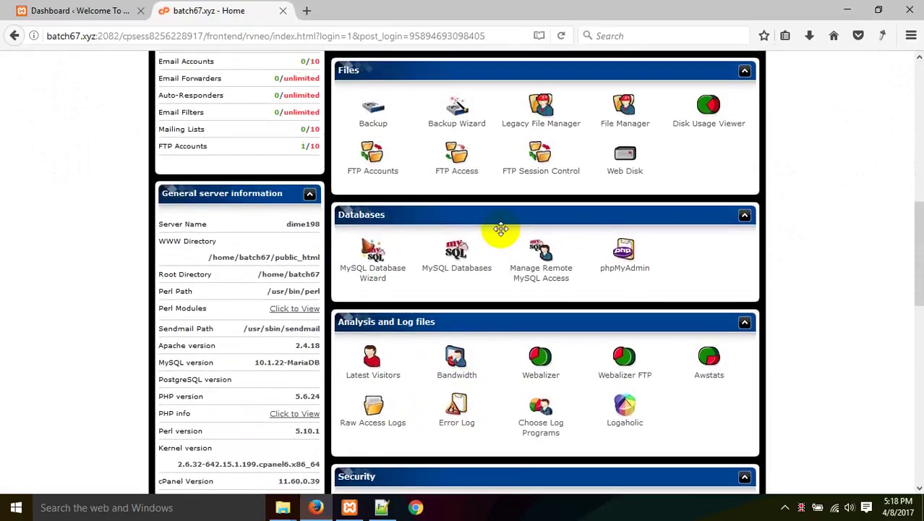
click(307, 10)
Search Google for file_put_content(); and read the PHP manual result in a new tab.
text(file)
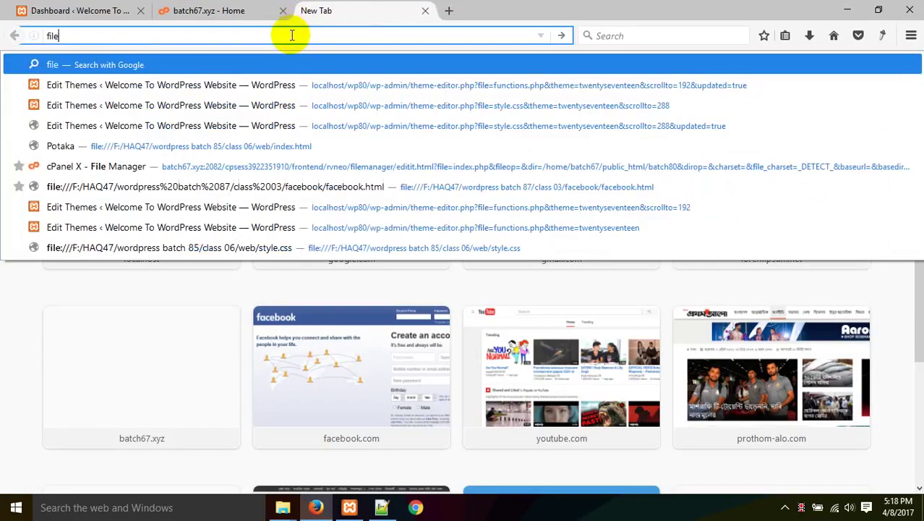
text(_pu)
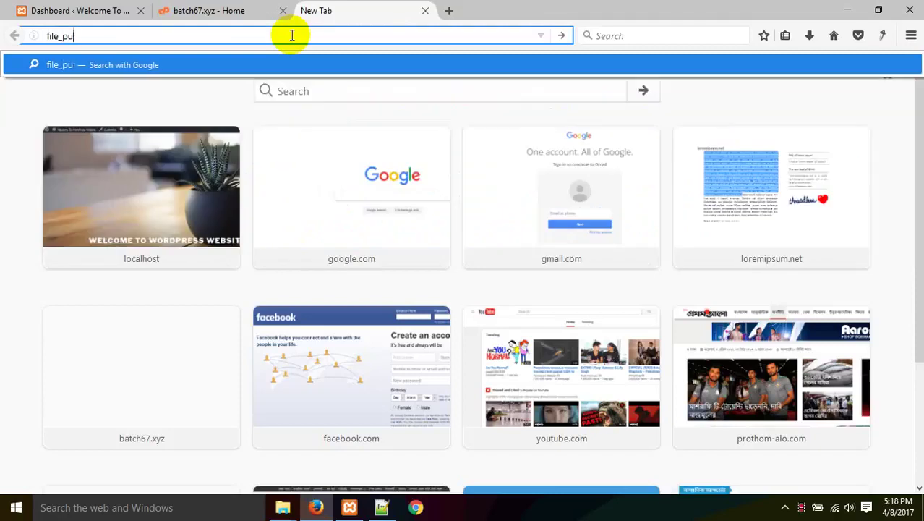
text(t_content)
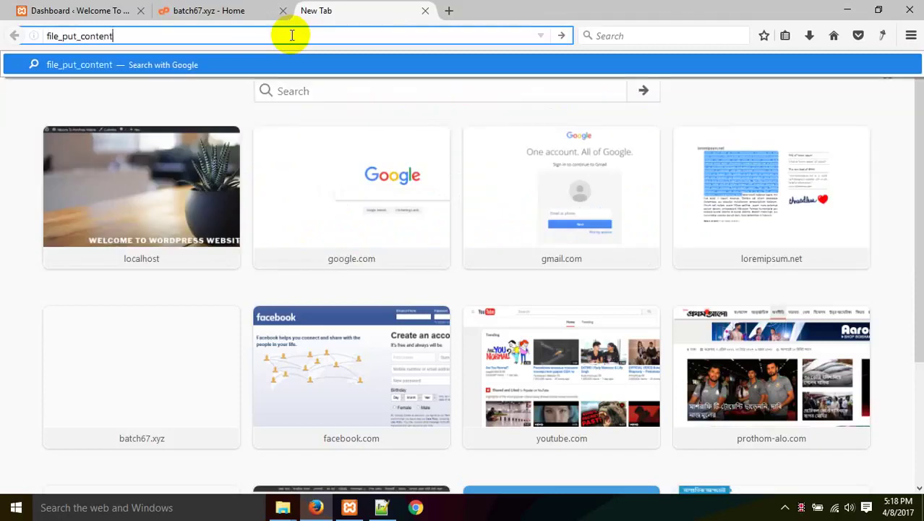
text(();)
key(Return)
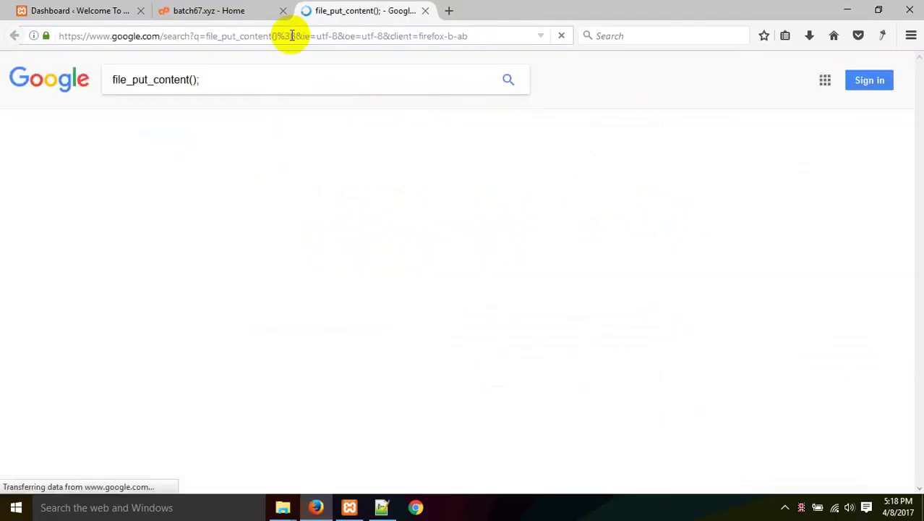
right_click(220, 177)
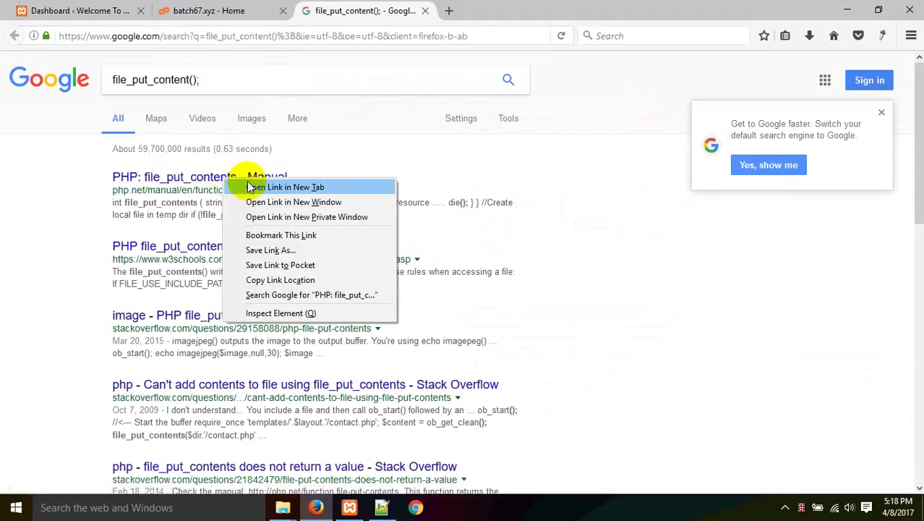
click(243, 186)
click(475, 11)
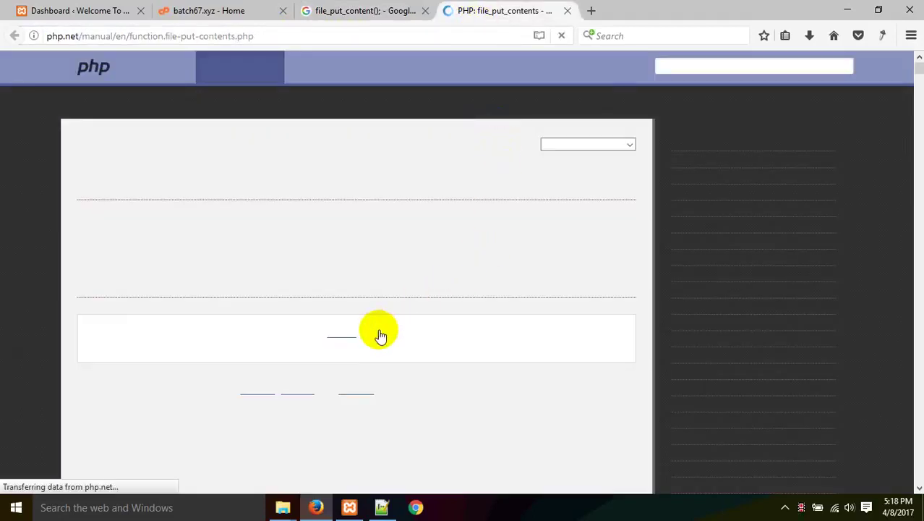
scroll(349, 338, down, 10)
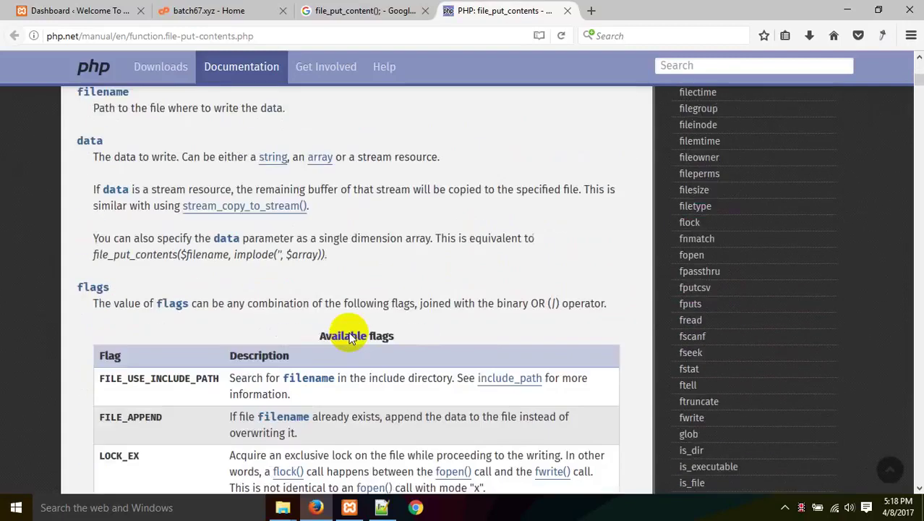
scroll(348, 338, down, 3)
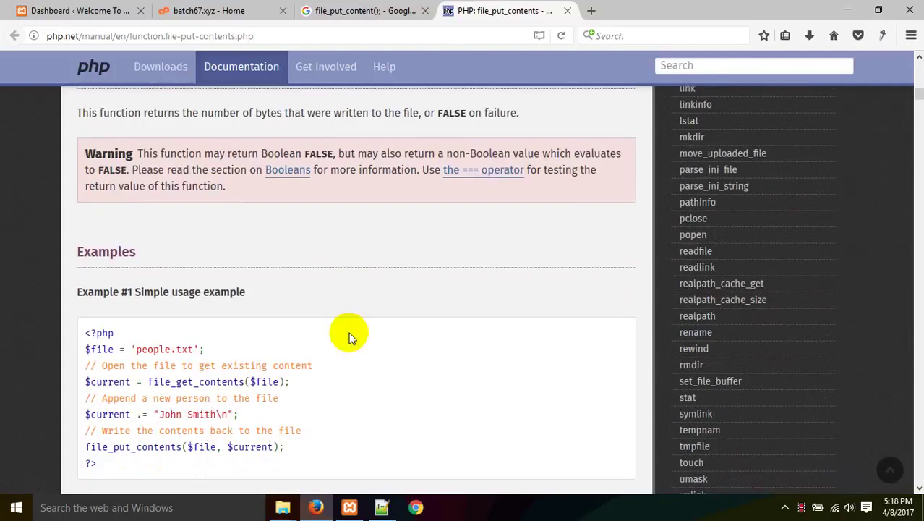
click(334, 9)
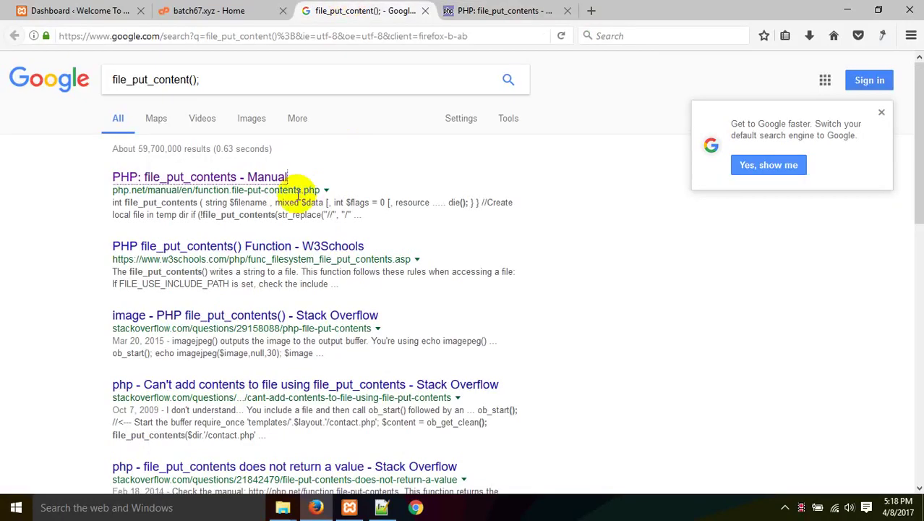
Append 'upload file' to the search query and open the W3Schools result in a new tab.
click(268, 69)
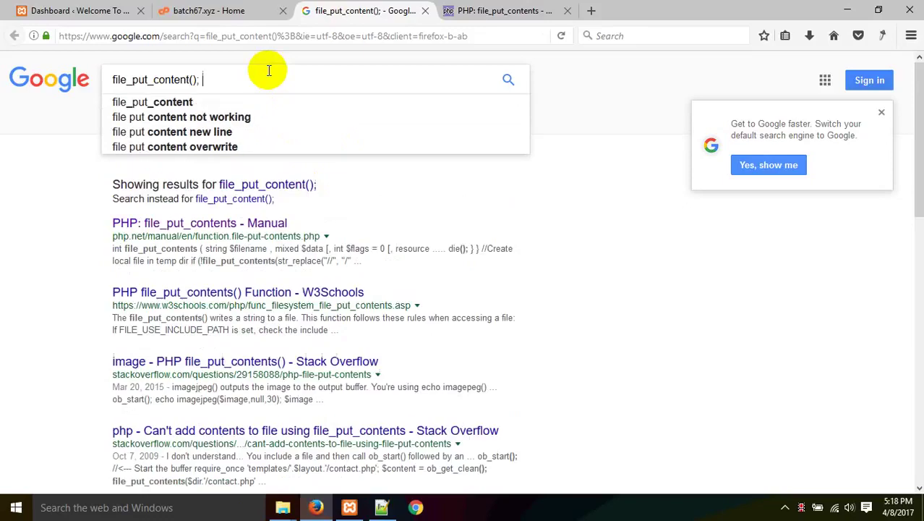
text(upaload)
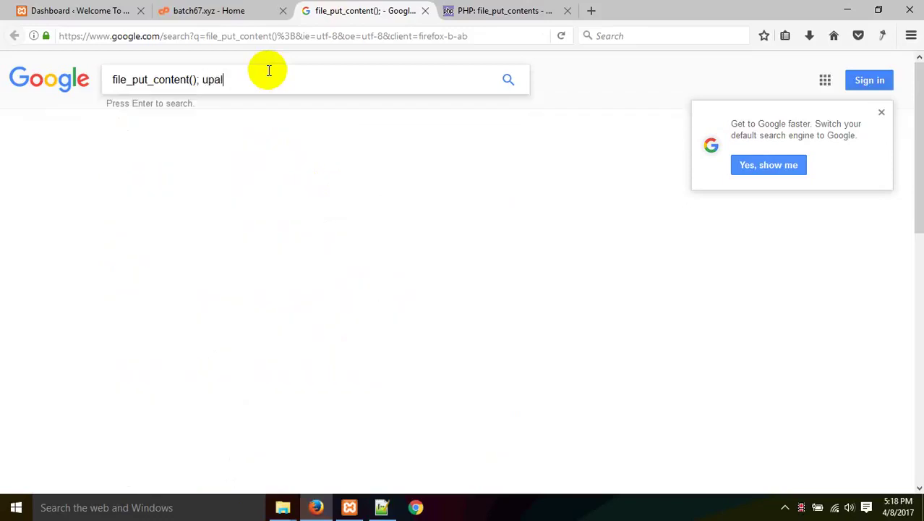
key(BackSpace)
key(BackSpace)
key(BackSpace)
key(BackSpace)
key(BackSpace)
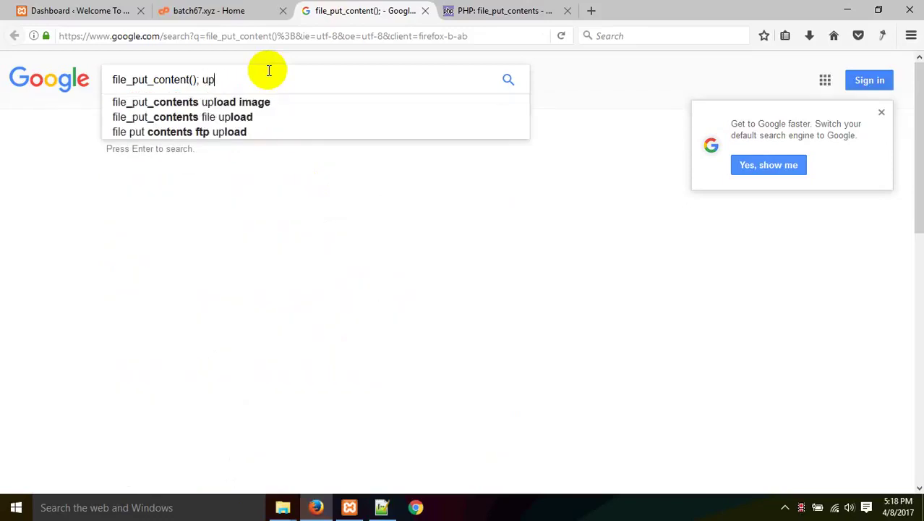
text(load file)
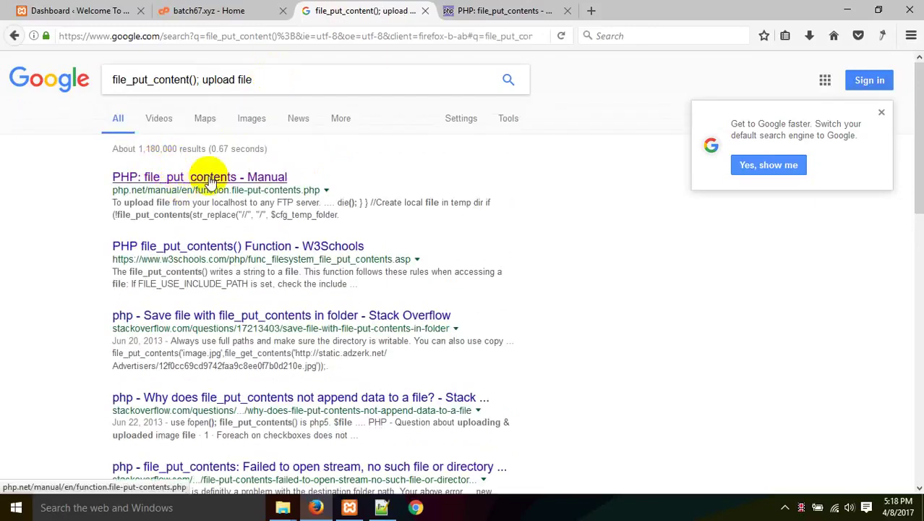
right_click(214, 246)
click(246, 262)
Read through the W3Schools file_put_contents() page, then return to the search results.
click(478, 10)
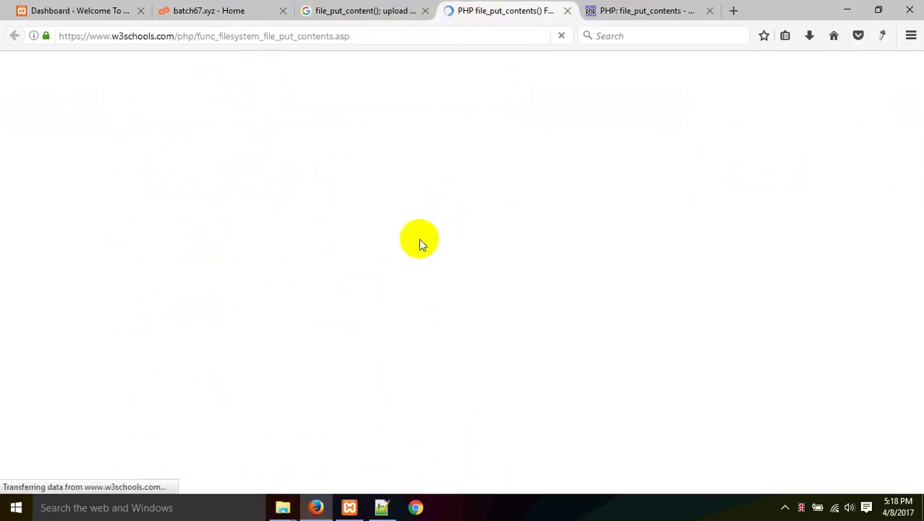
scroll(420, 239, down, 4)
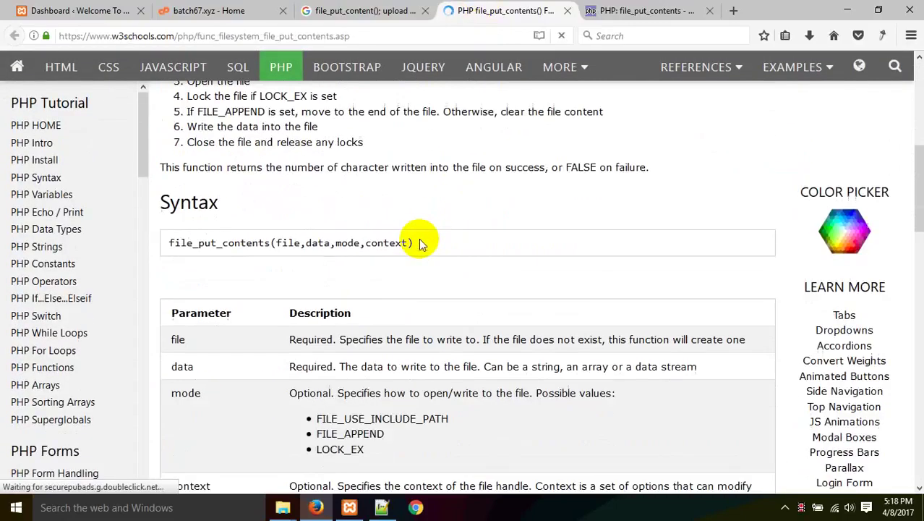
scroll(421, 244, down, 6)
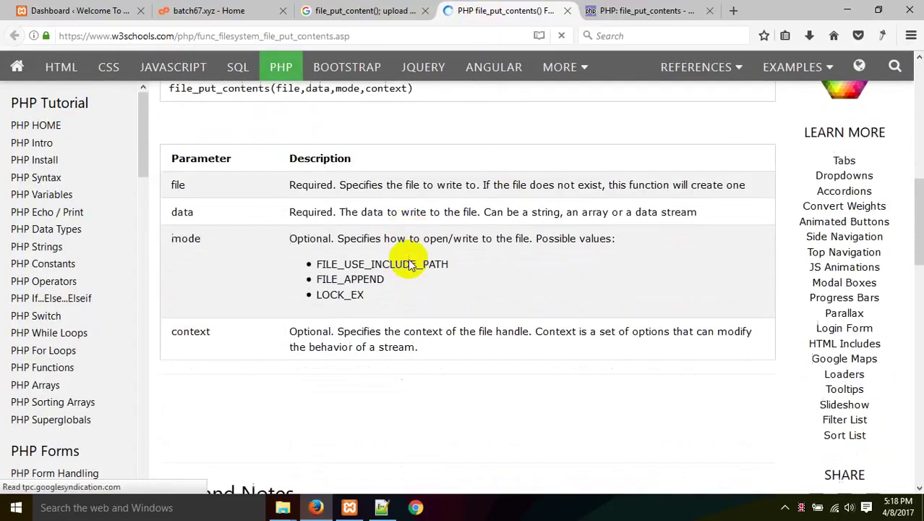
scroll(409, 268, down, 1)
scroll(409, 269, up, 1)
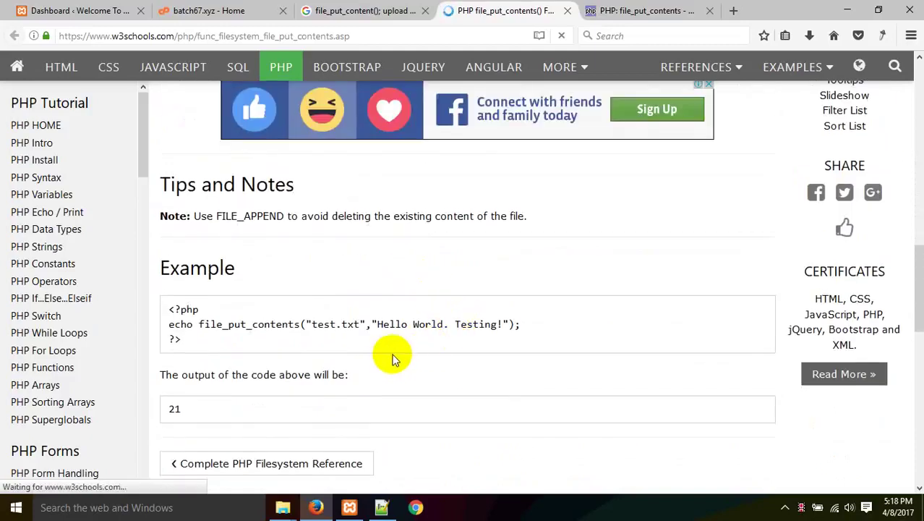
scroll(398, 351, down, 7)
scroll(397, 353, down, 3)
click(386, 9)
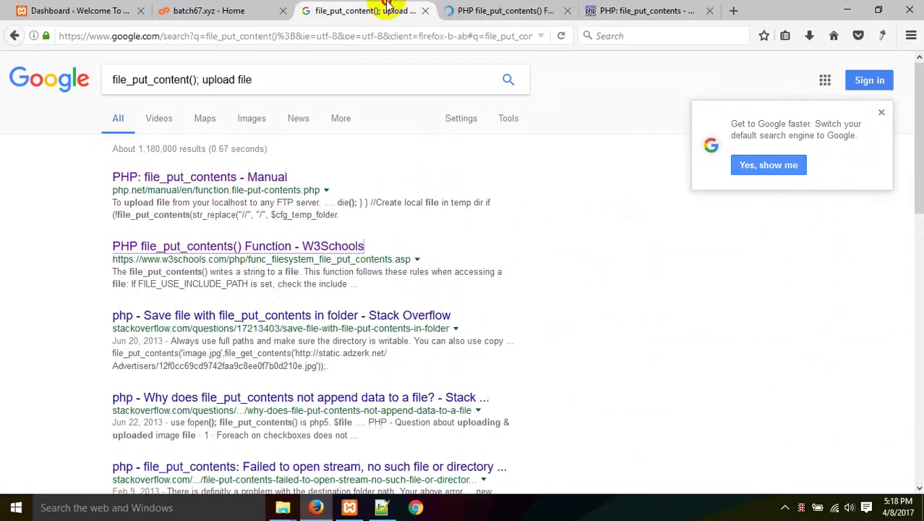
Add fopen to the search query and rerun the search.
click(282, 85)
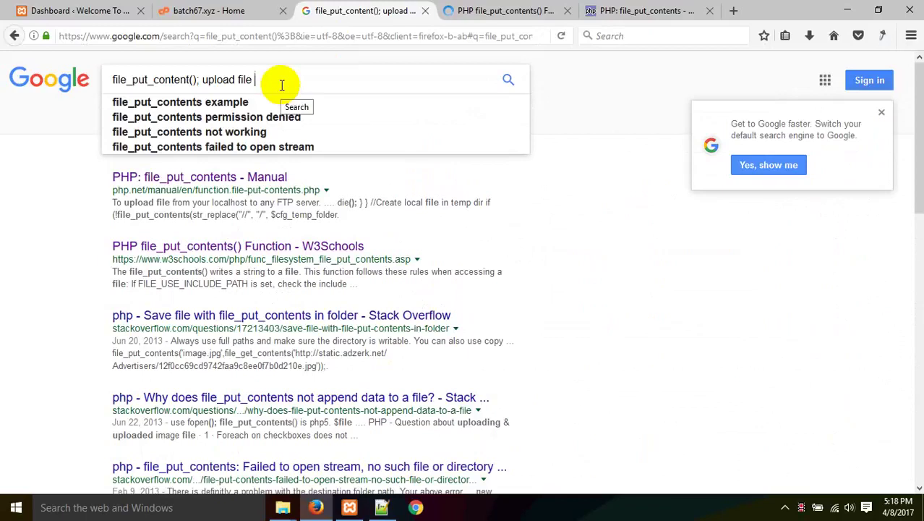
text(o)
key(BackSpace)
text(fop)
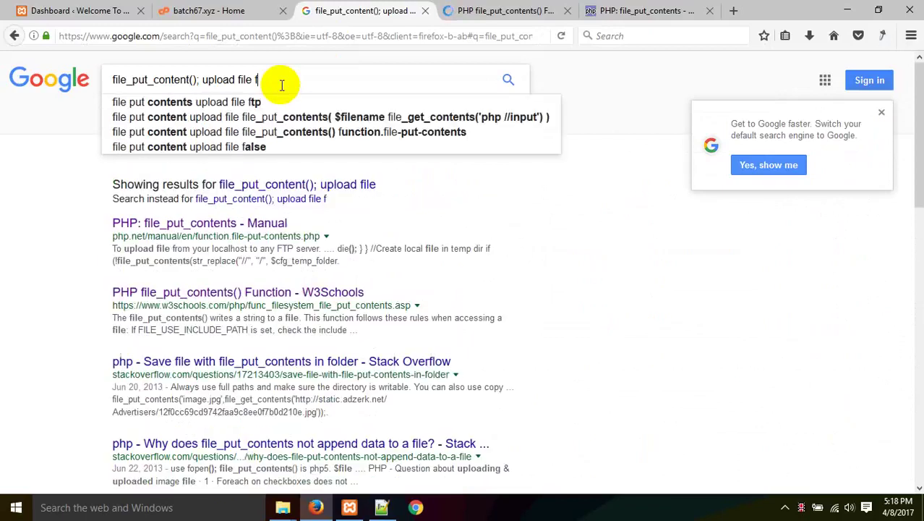
key(BackSpace)
key(BackSpace)
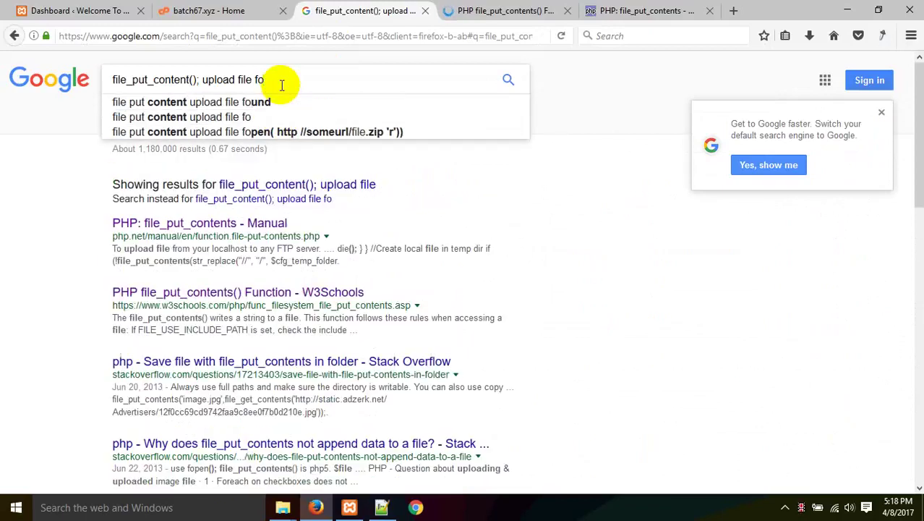
text(open)
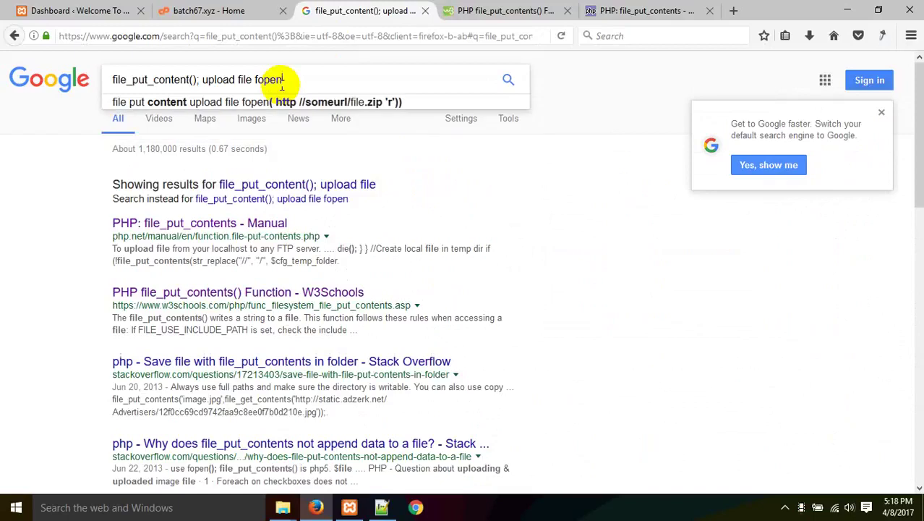
key(Return)
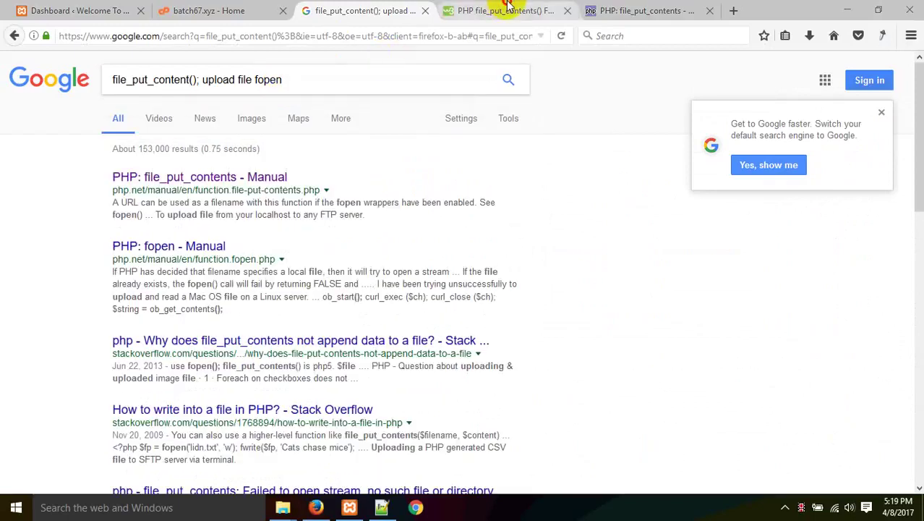
Open the fopen PHP manual and a Stack Overflow result in new tabs.
click(497, 10)
key(ctrl+shift+Tab)
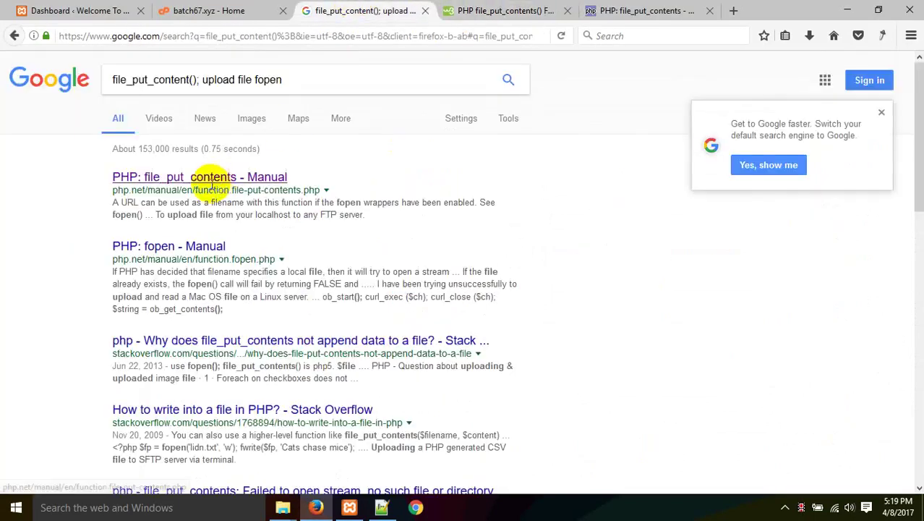
right_click(185, 250)
click(219, 256)
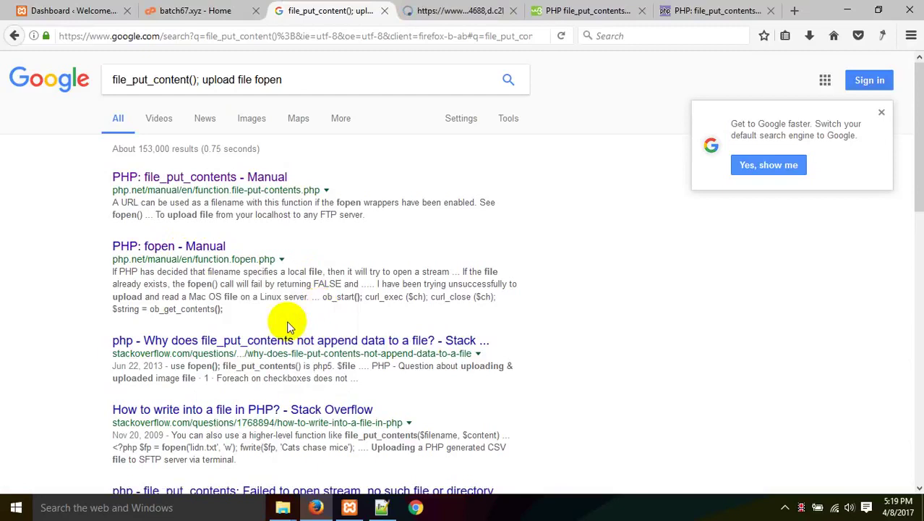
right_click(245, 341)
click(302, 350)
click(466, 10)
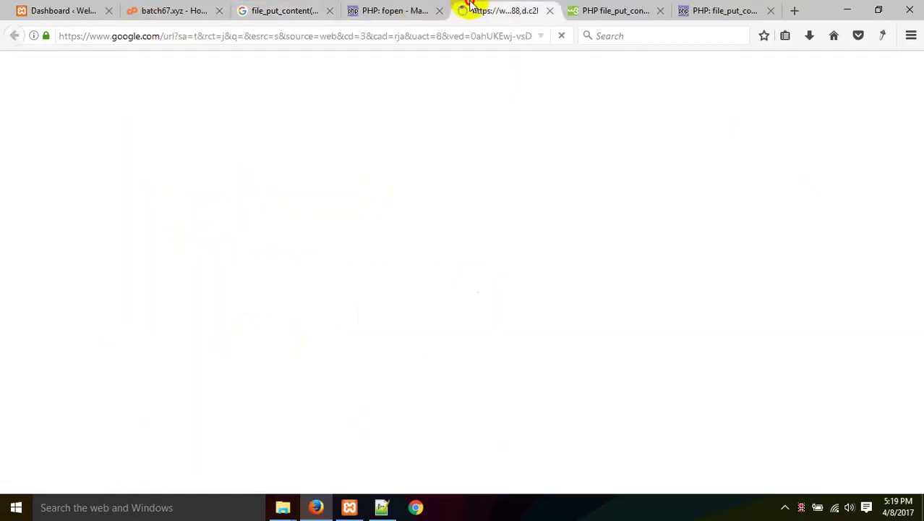
click(406, 12)
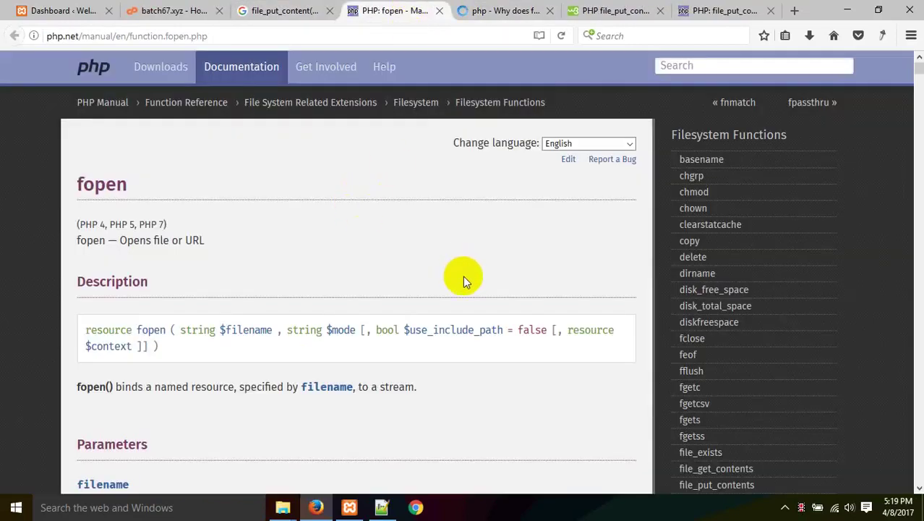
Review the fopen modes on the PHP manual page.
scroll(345, 311, down, 3)
scroll(345, 309, down, 10)
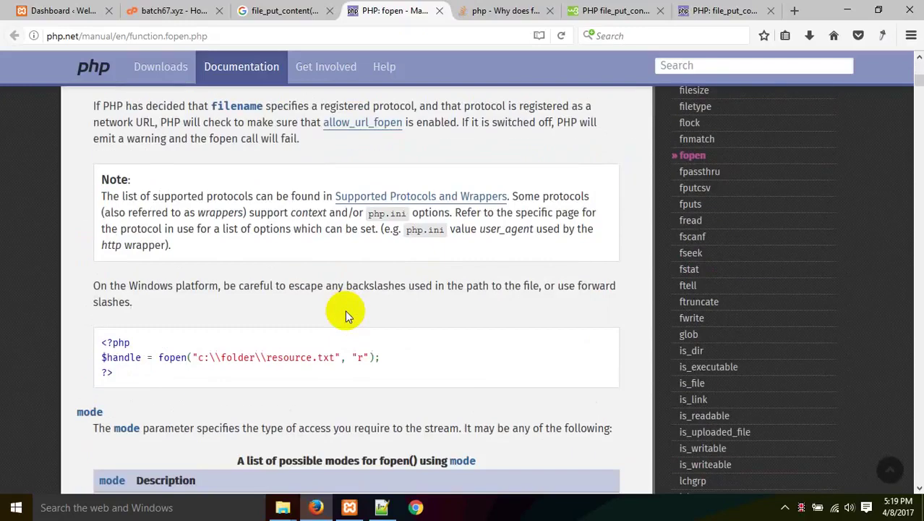
scroll(345, 310, down, 5)
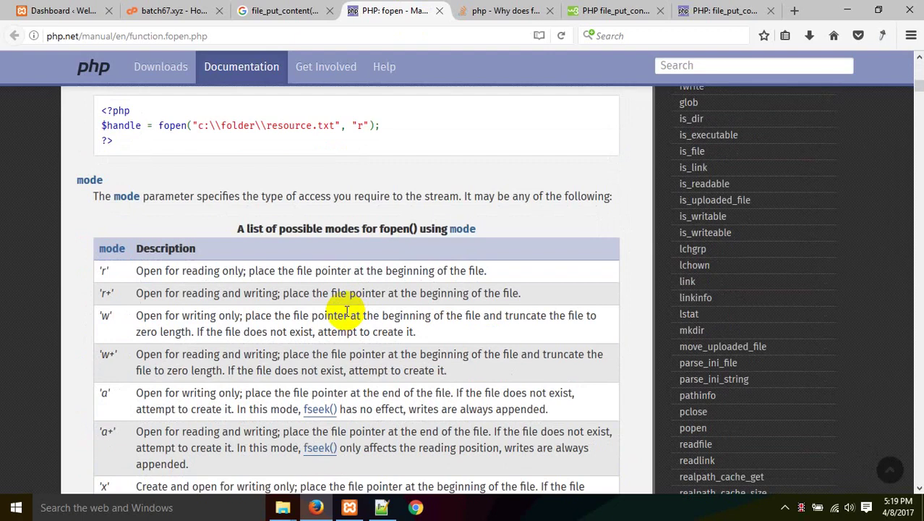
scroll(347, 312, down, 10)
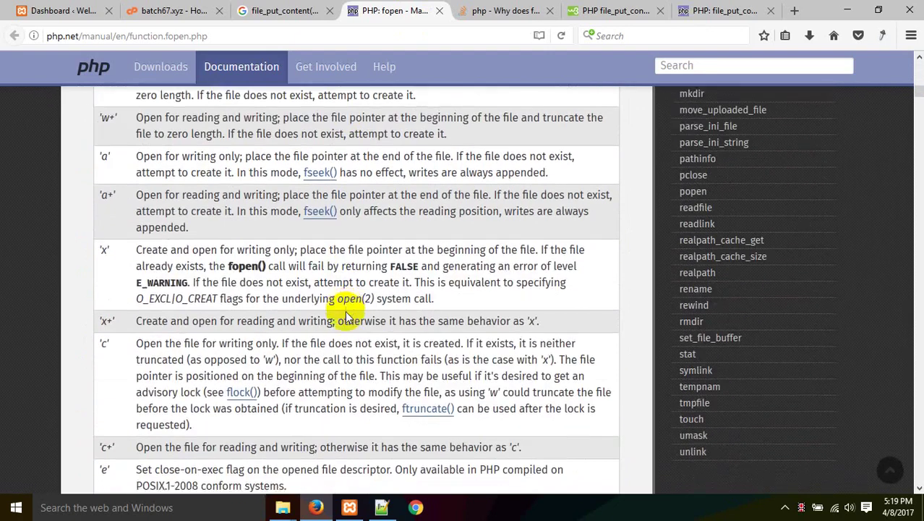
scroll(346, 313, down, 7)
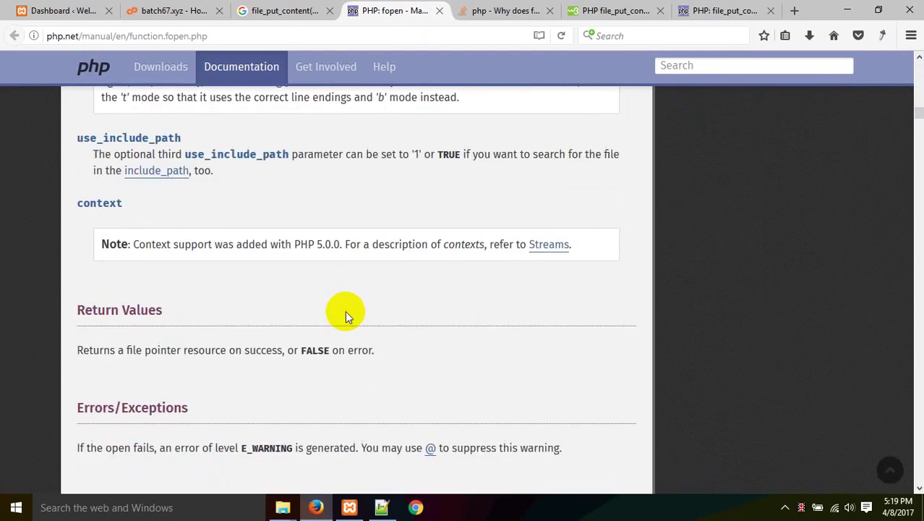
scroll(346, 313, up, 4)
scroll(344, 311, up, 15)
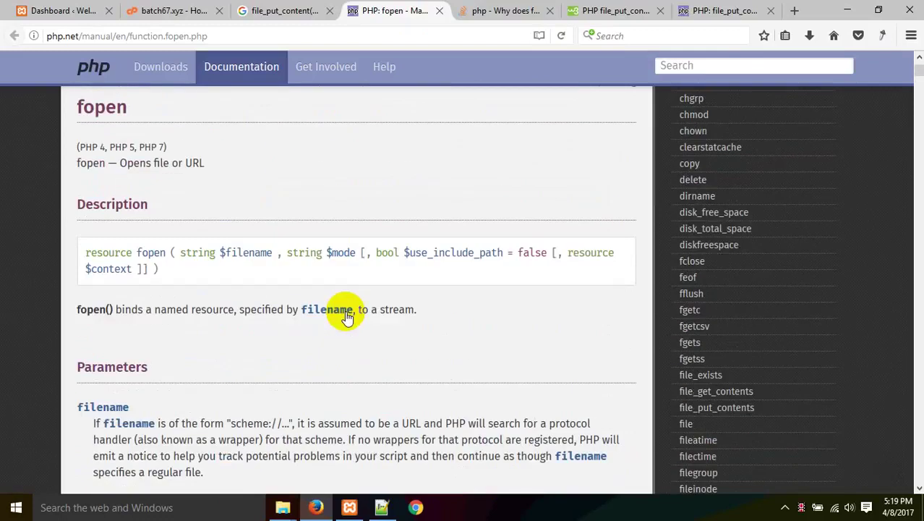
scroll(344, 310, up, 2)
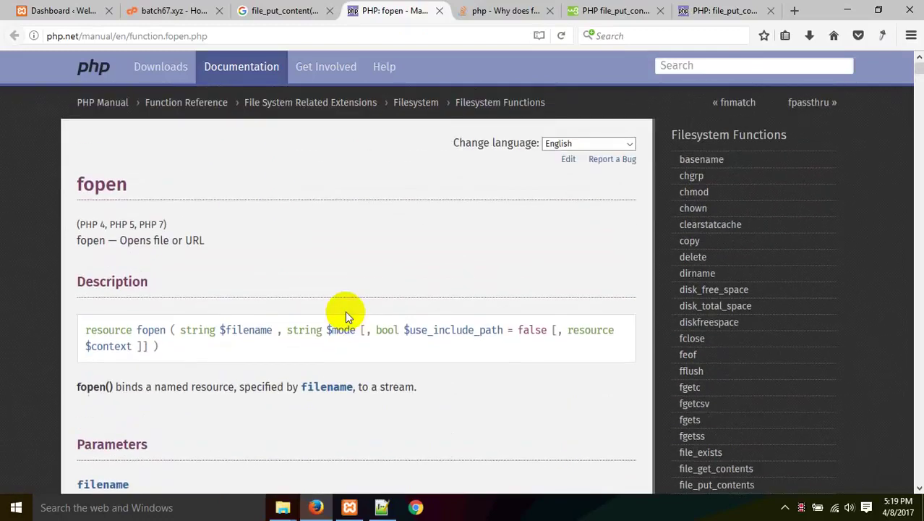
Open the 'How to write into a file in PHP?' result in a new tab.
click(285, 10)
scroll(239, 318, down, 2)
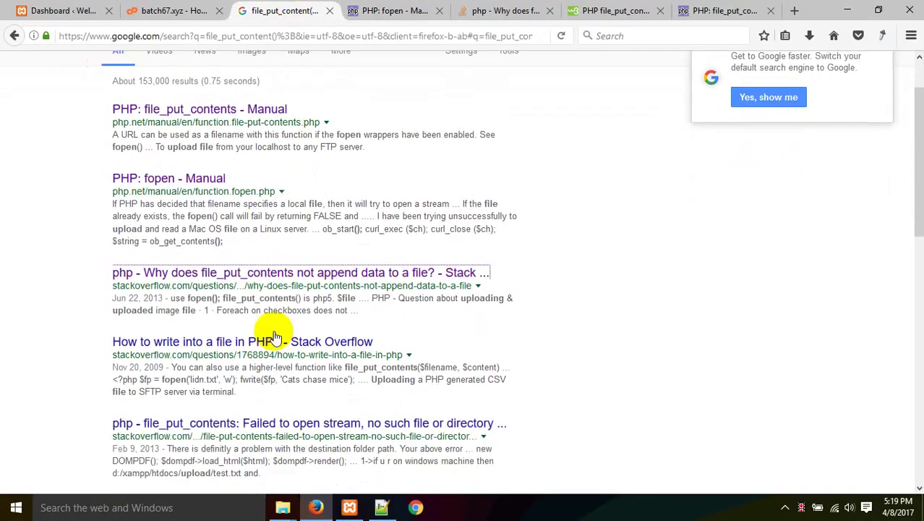
right_click(246, 339)
click(313, 351)
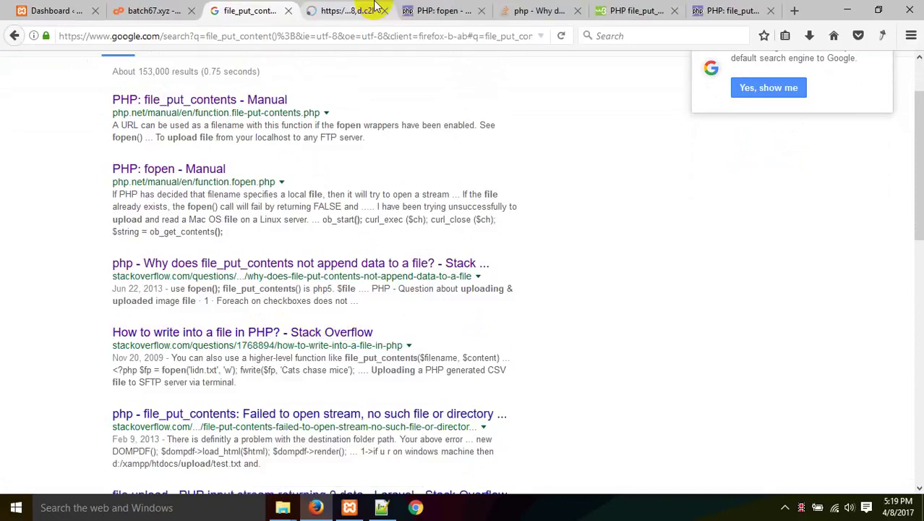
Read the answers on the 'How to write into a file in PHP?' Stack Overflow question.
click(375, 7)
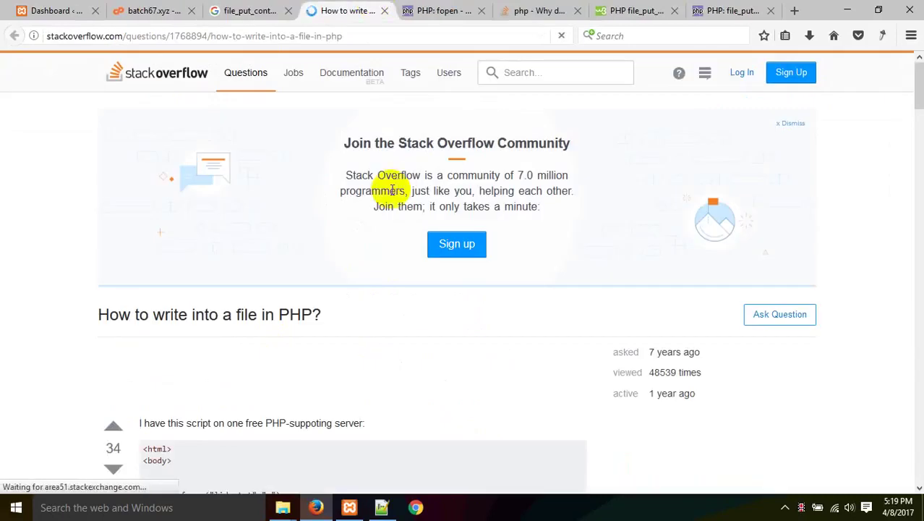
scroll(383, 192, down, 3)
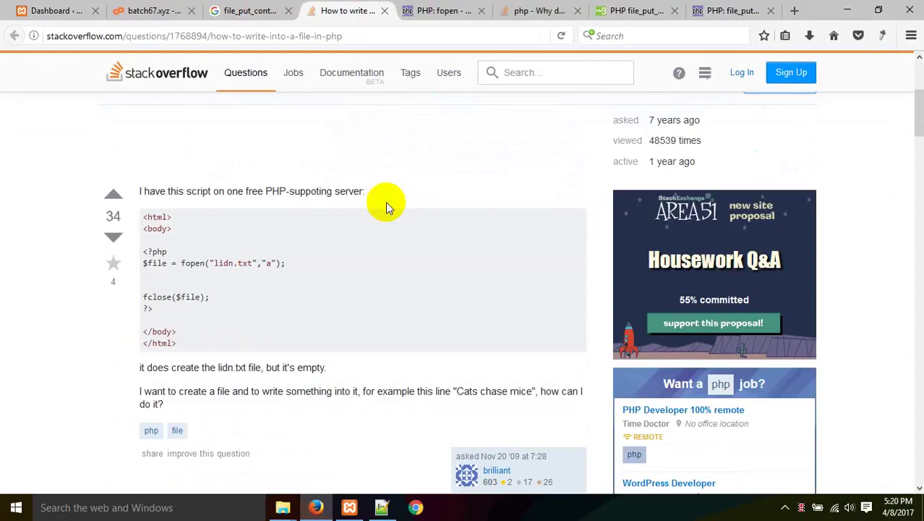
scroll(385, 202, down, 5)
scroll(386, 201, down, 10)
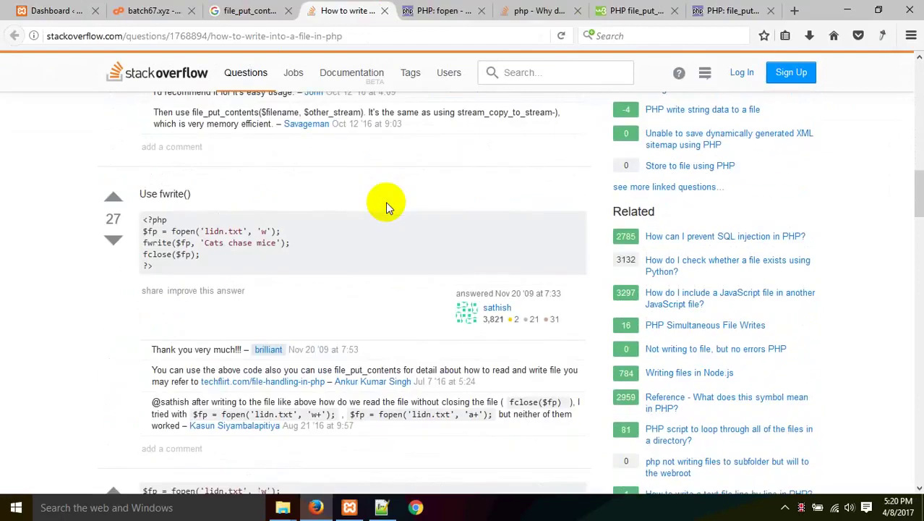
scroll(386, 203, down, 5)
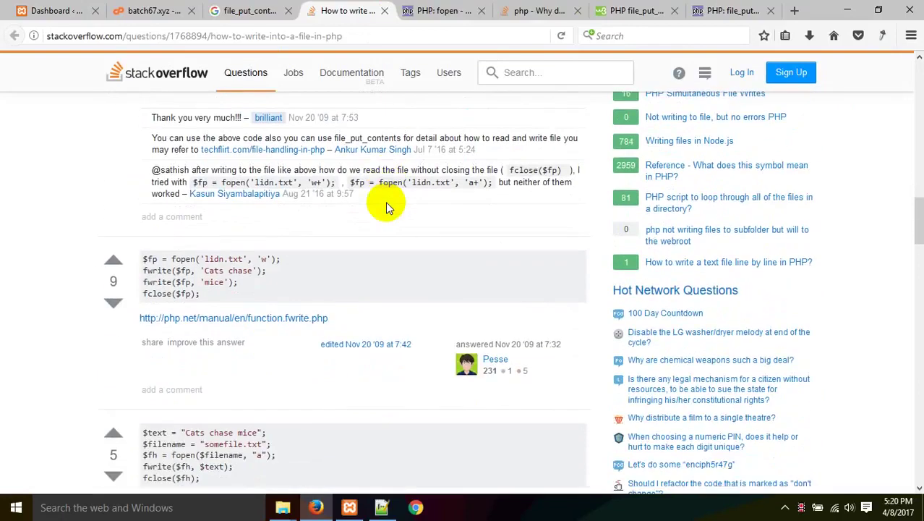
scroll(385, 207, down, 9)
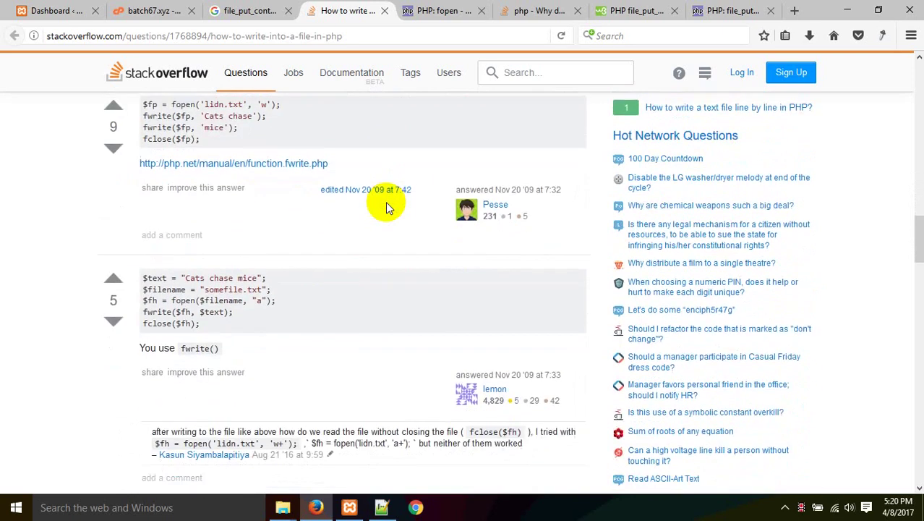
scroll(387, 204, down, 6)
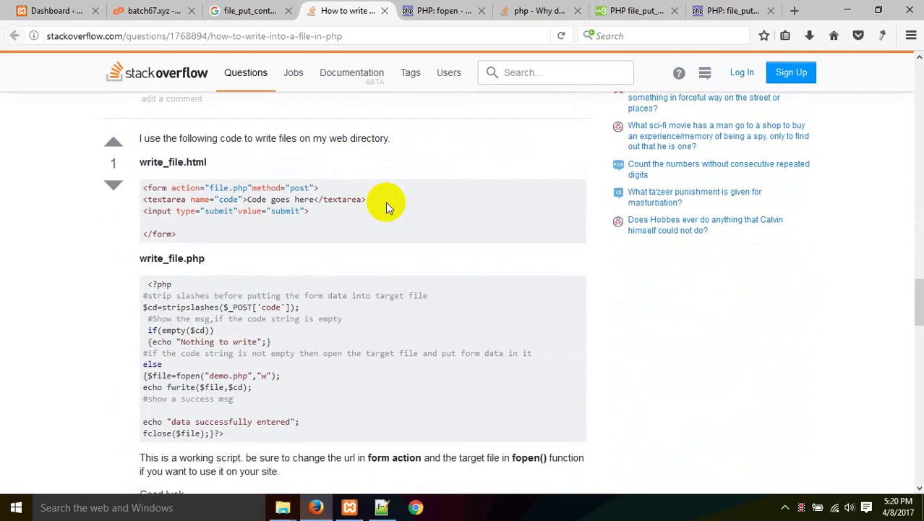
Switch between the fopen manual, file_put_contents append question and search results tabs.
click(438, 10)
click(535, 11)
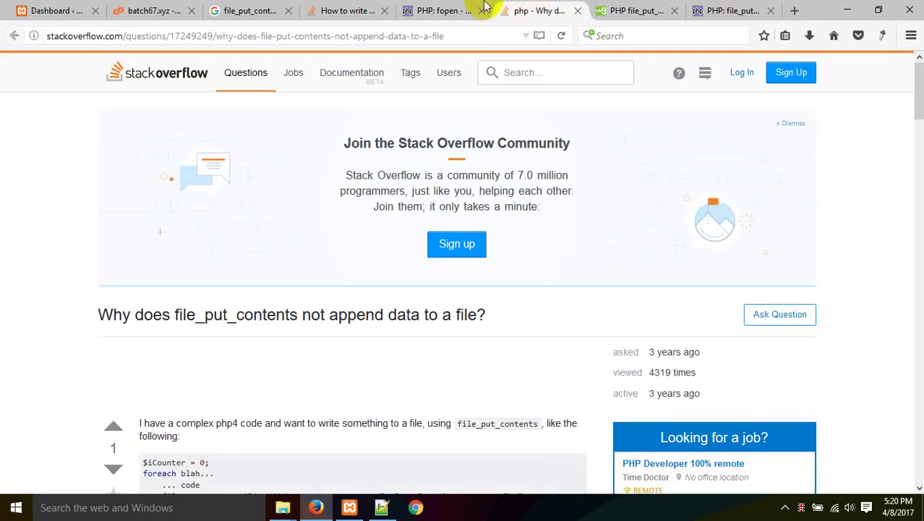
click(318, 9)
click(249, 10)
Open cPanel's File Manager in a new tab from the cPanel home page.
click(149, 10)
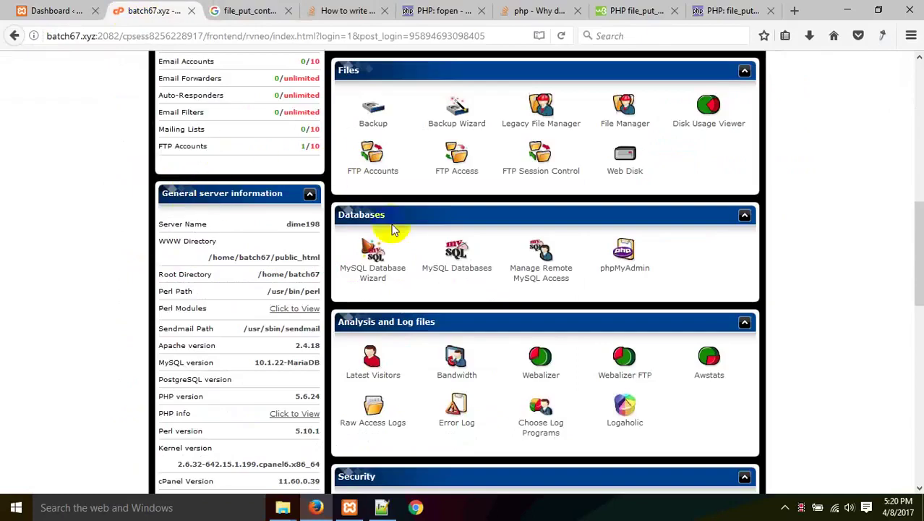
scroll(395, 347, down, 1)
scroll(396, 348, down, 5)
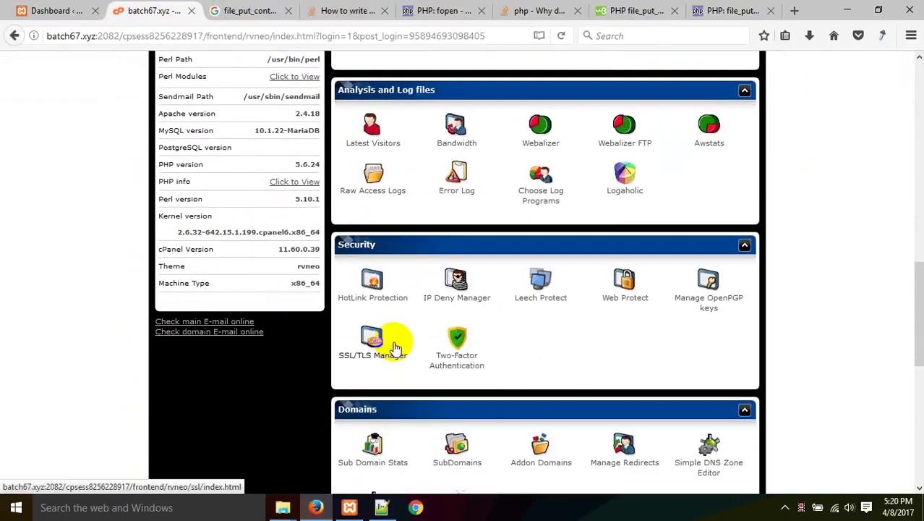
scroll(493, 370, down, 9)
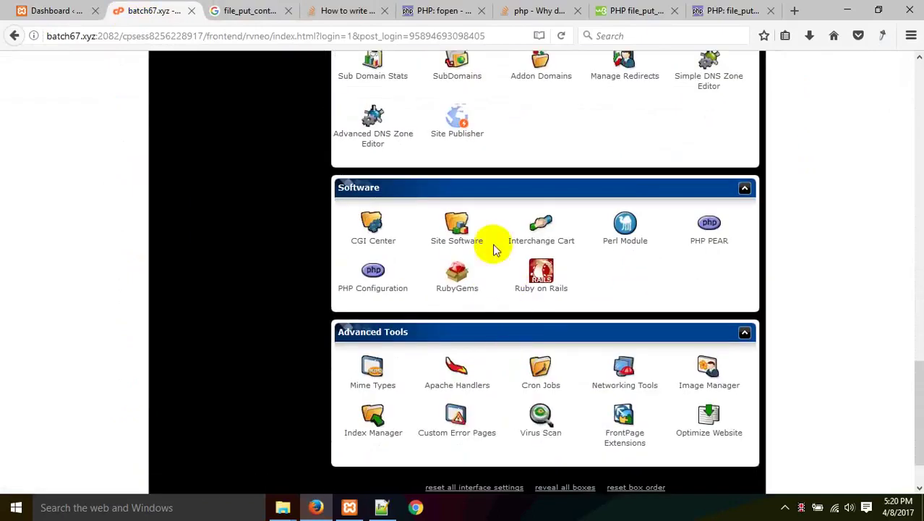
scroll(511, 258, up, 18)
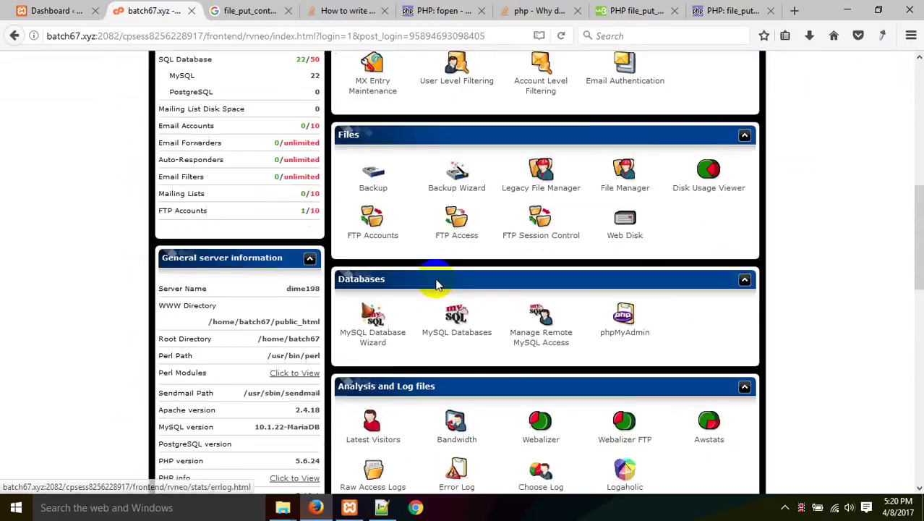
scroll(437, 284, up, 4)
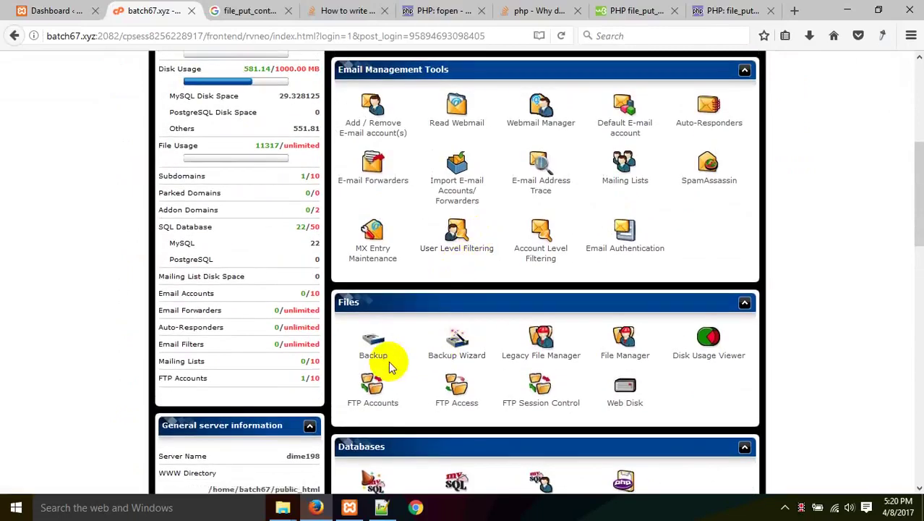
right_click(628, 357)
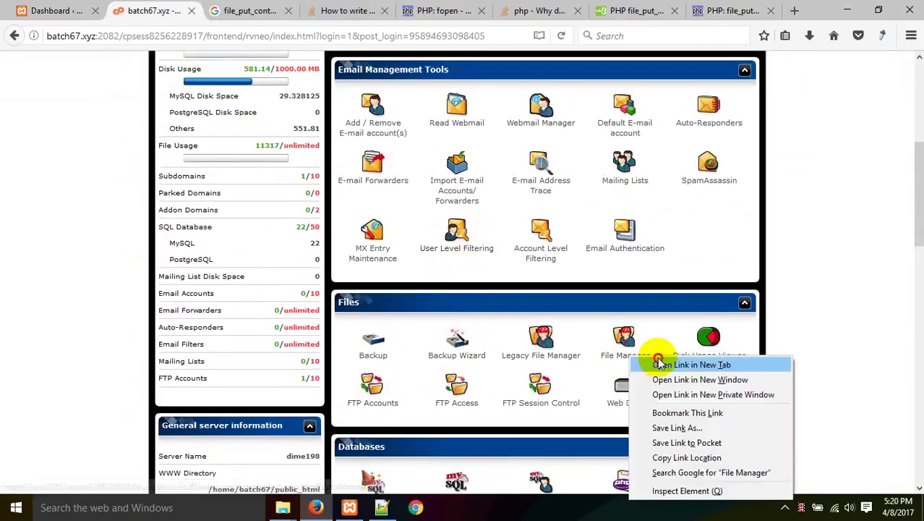
click(659, 364)
click(217, 9)
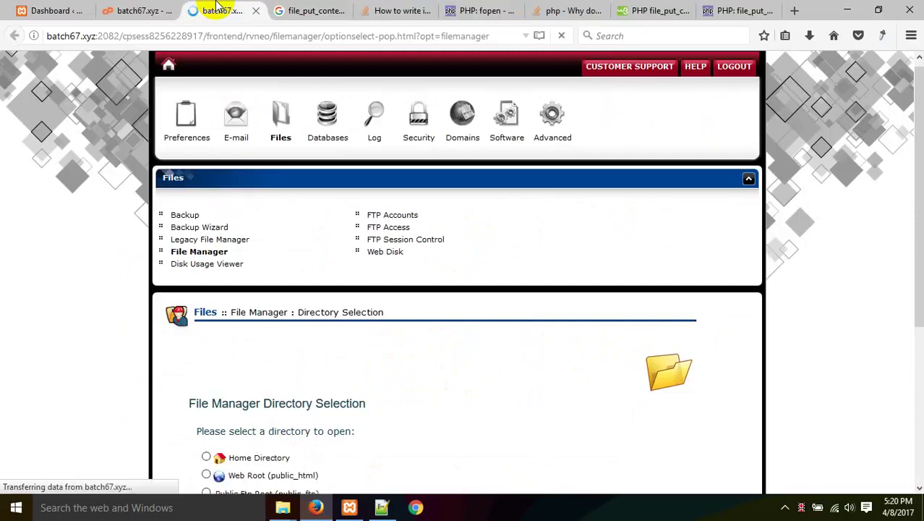
Return to the cPanel home page and scroll to the Domains section.
click(137, 11)
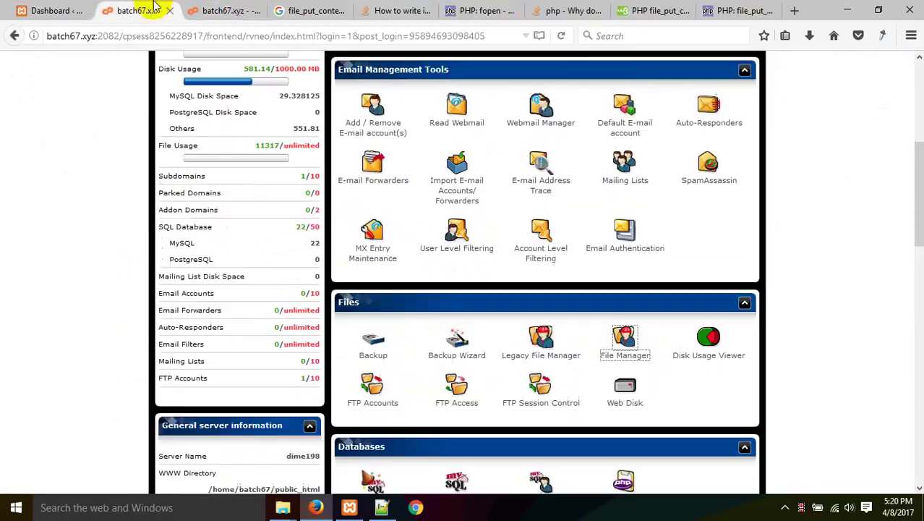
scroll(443, 360, down, 10)
scroll(443, 362, down, 5)
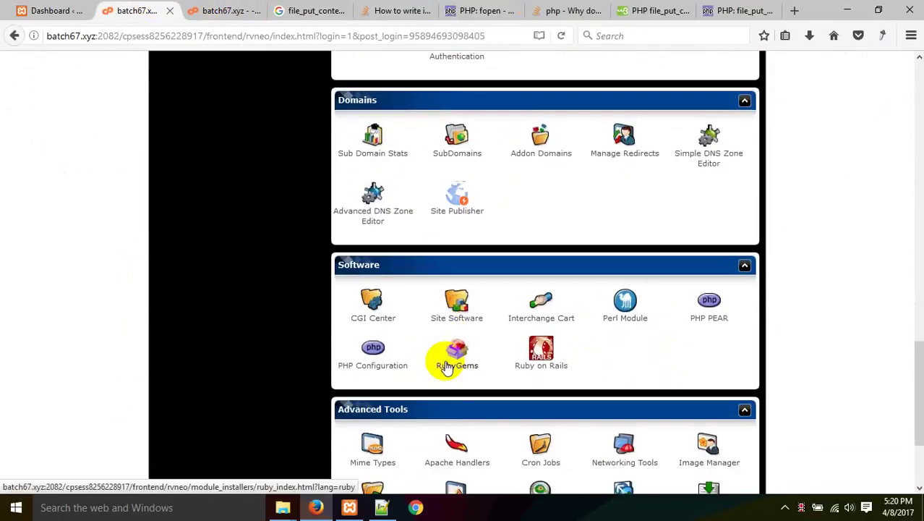
scroll(383, 217, up, 6)
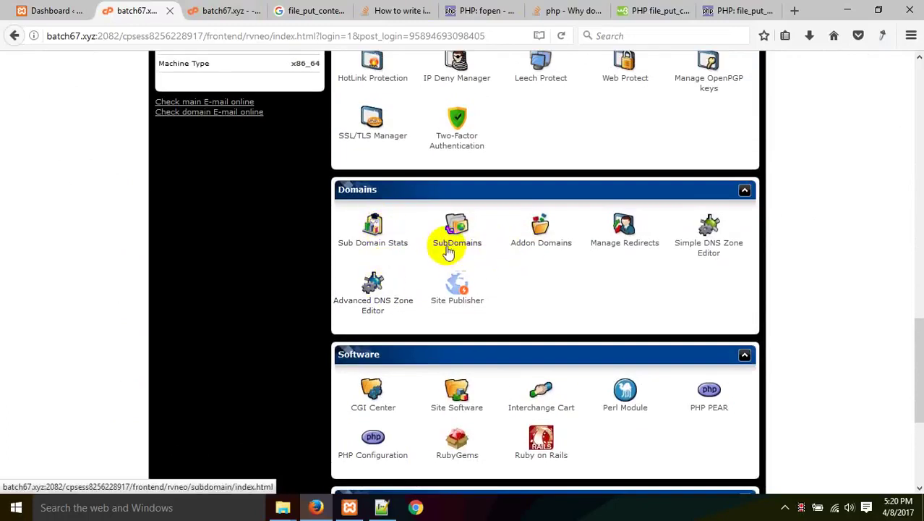
click(456, 246)
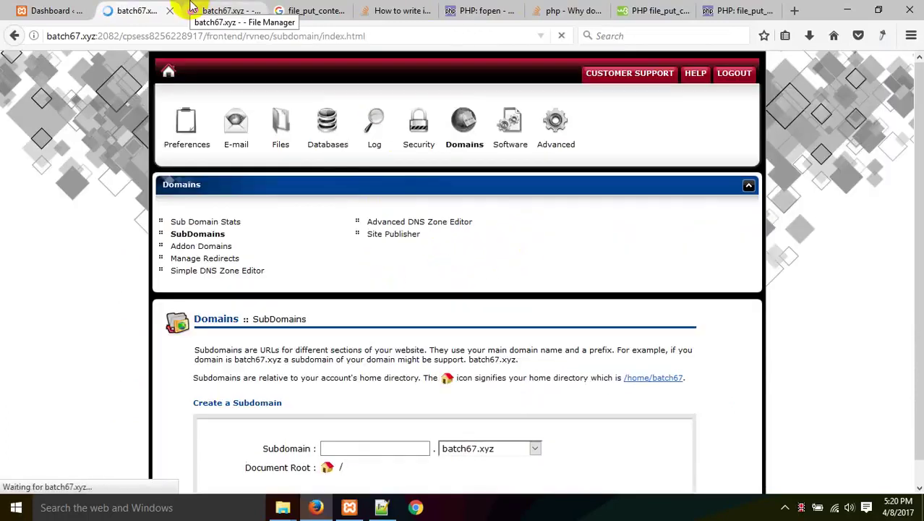
scroll(382, 278, down, 5)
click(369, 210)
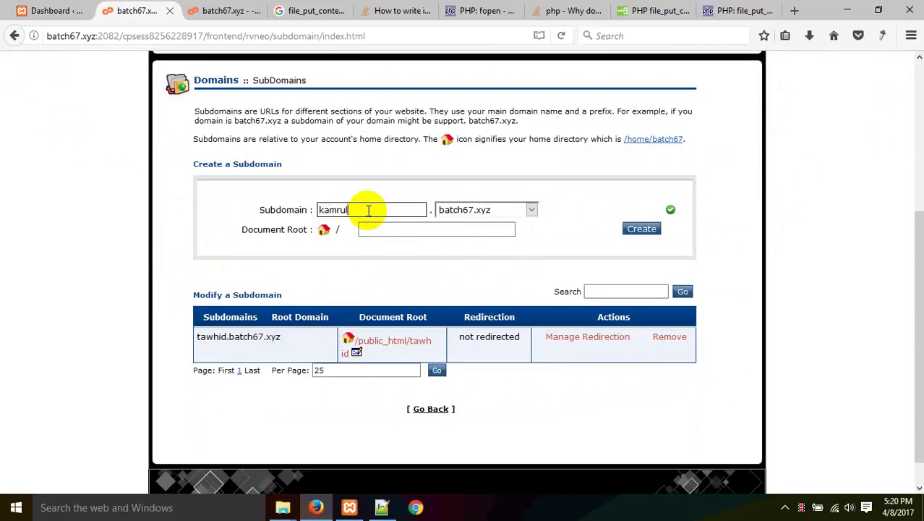
click(238, 222)
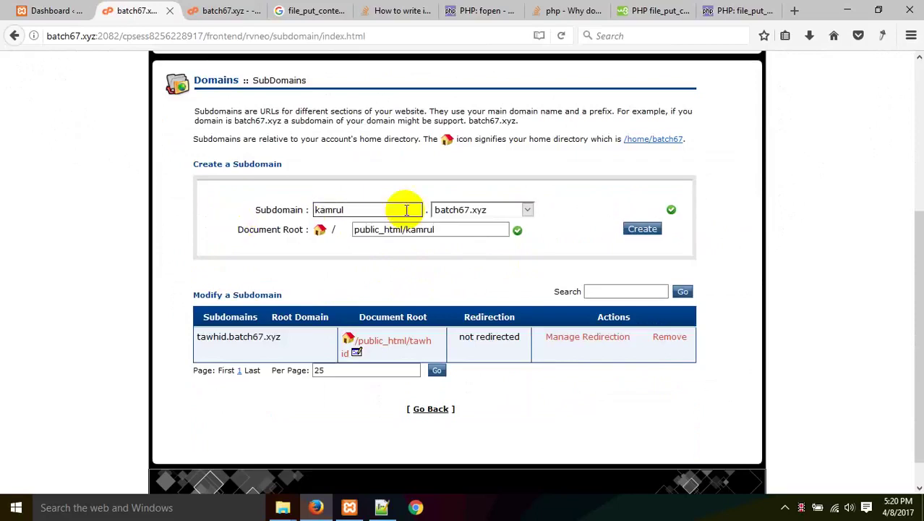
click(643, 229)
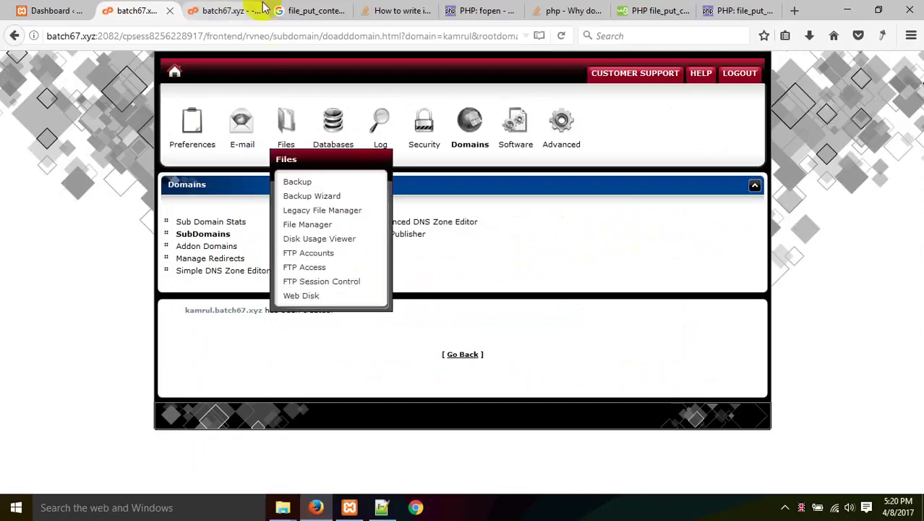
click(230, 8)
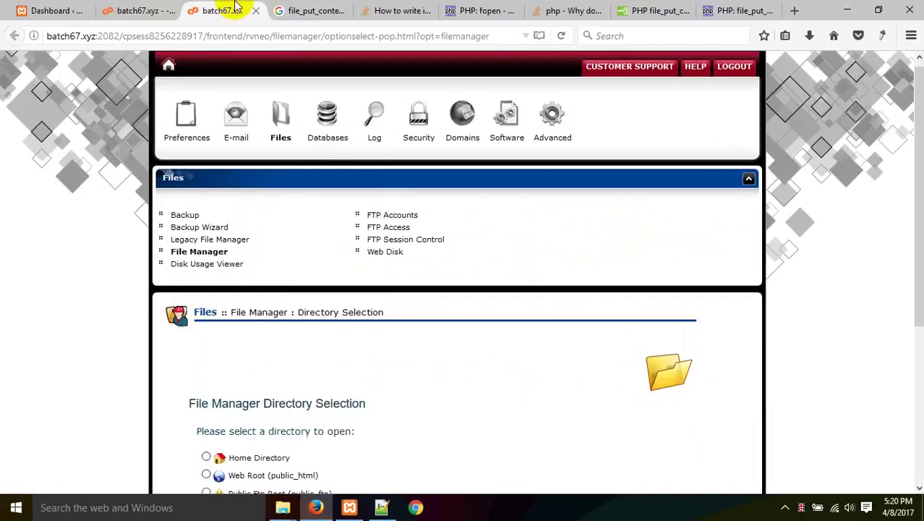
click(160, 9)
click(229, 10)
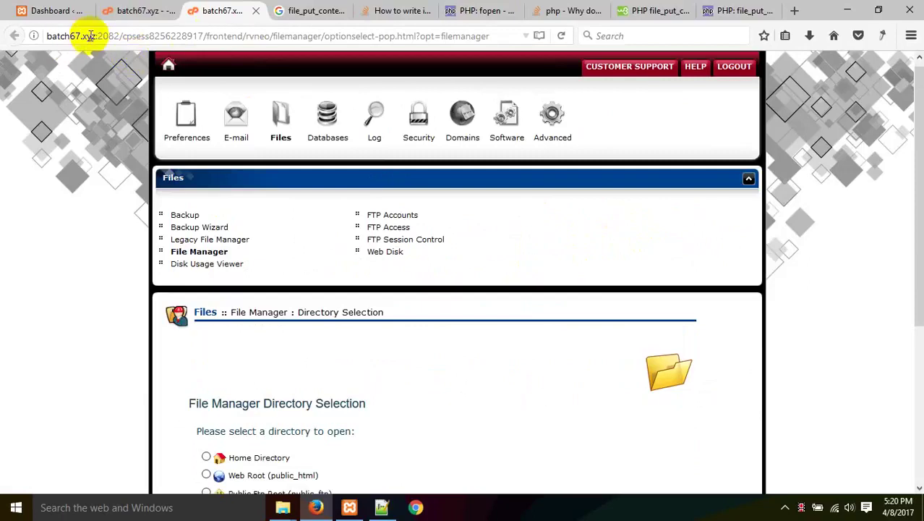
drag(97, 38, 18, 40)
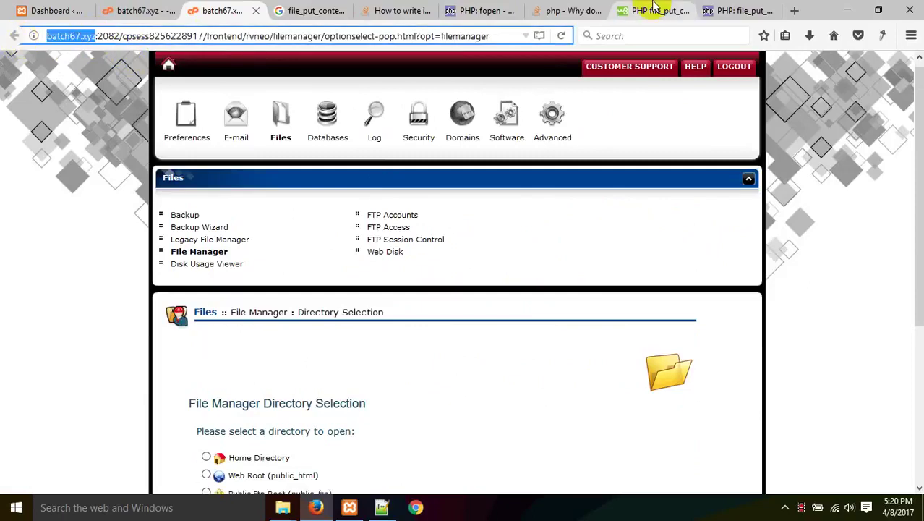
Load kamrul.batch67.xyz in a new tab to test the subdomain.
click(794, 10)
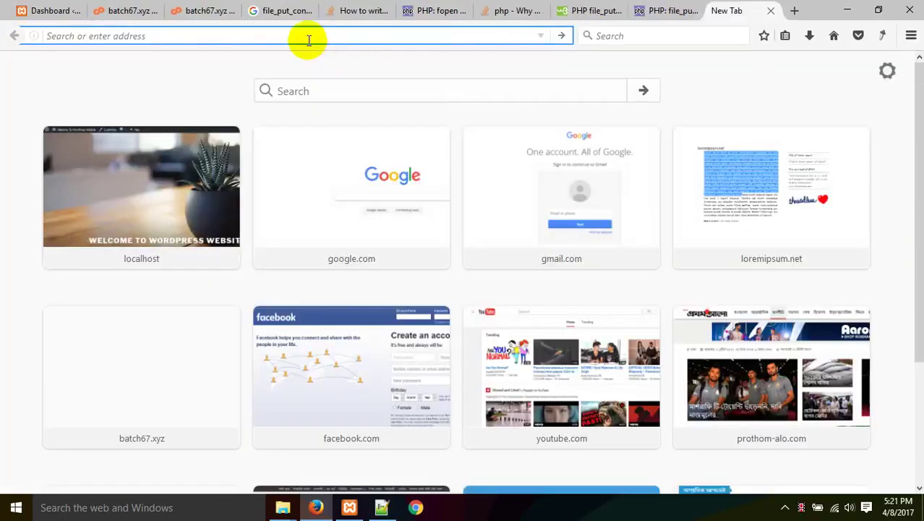
text(batch67.xyz/)
click(47, 36)
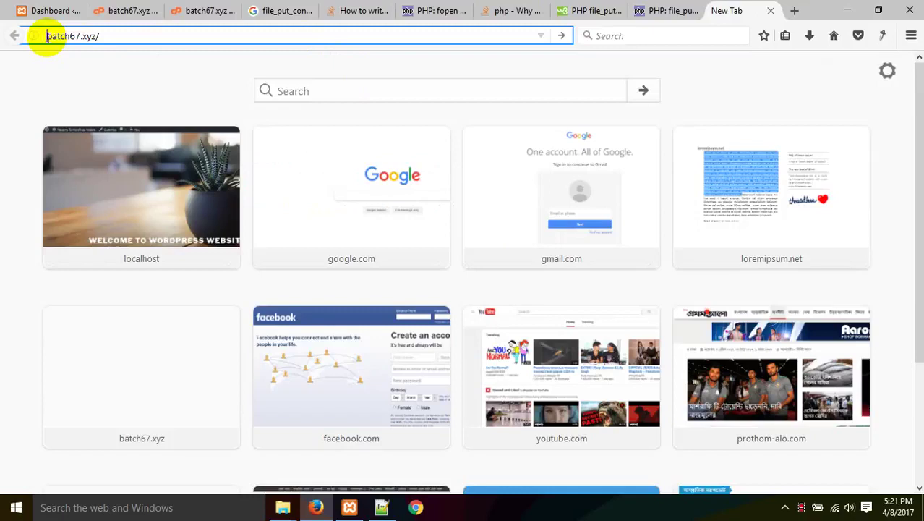
text(kamrul.)
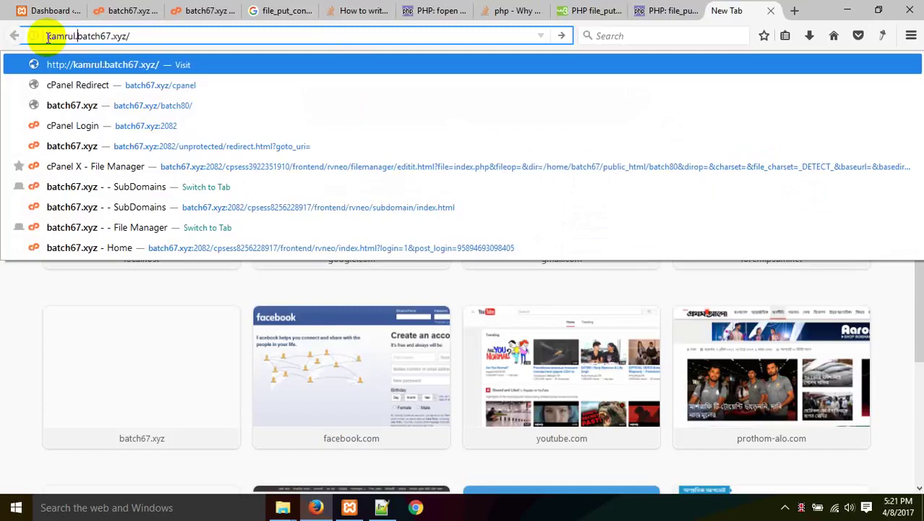
key(Return)
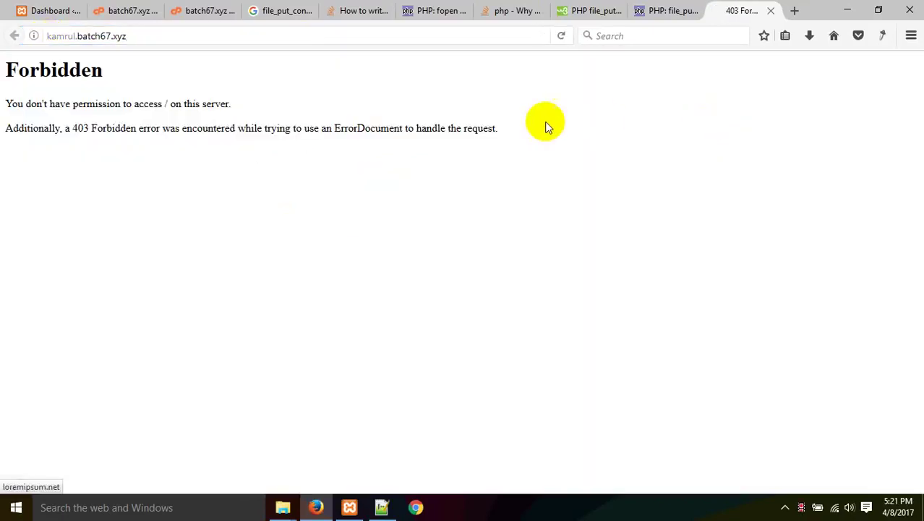
Open File Manager with kamrul.batch67.xyz chosen as the document root.
click(204, 10)
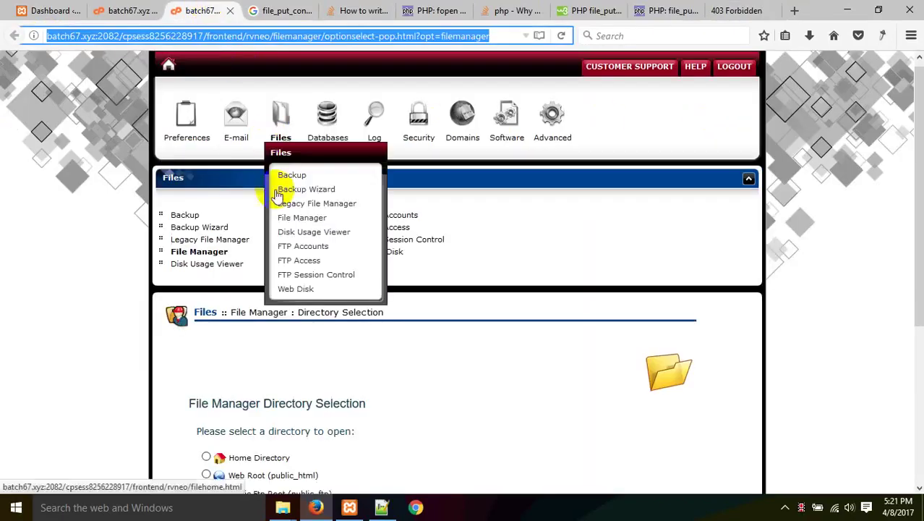
click(169, 69)
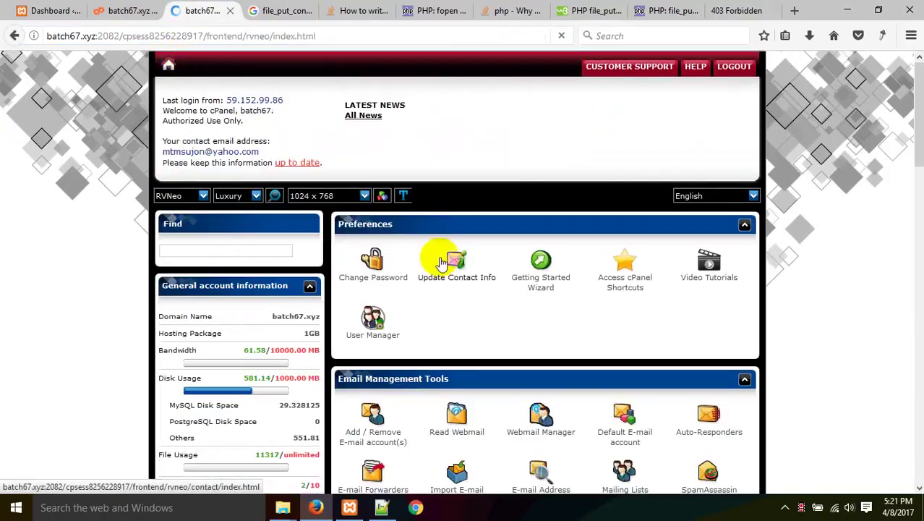
scroll(405, 295, down, 3)
scroll(449, 332, down, 3)
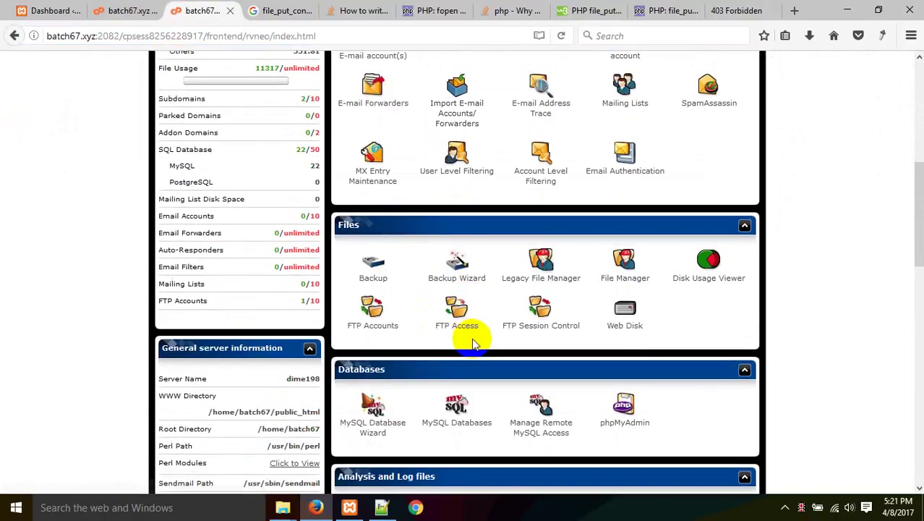
scroll(472, 338, up, 2)
scroll(472, 338, down, 4)
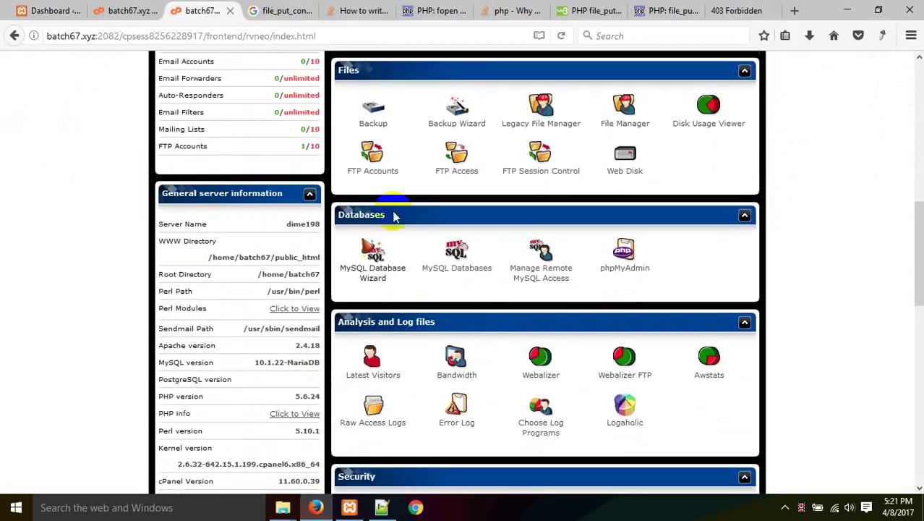
click(620, 122)
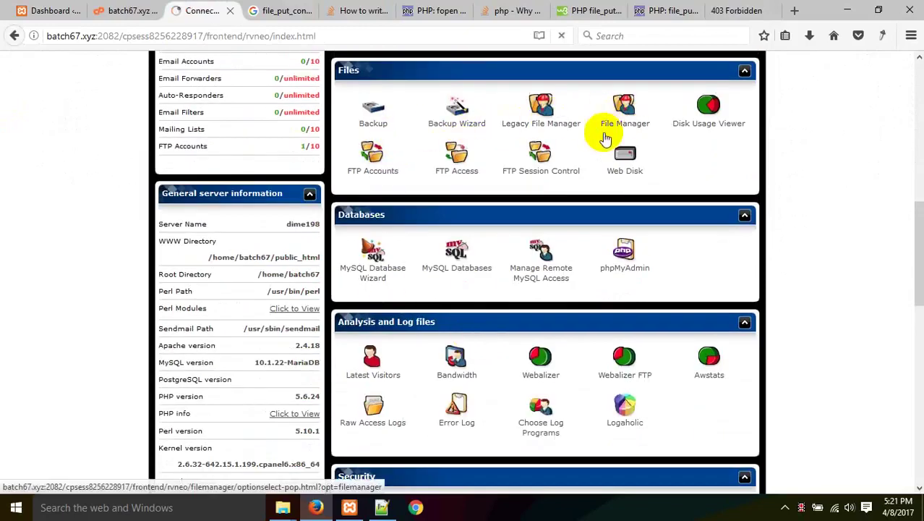
scroll(206, 320, down, 5)
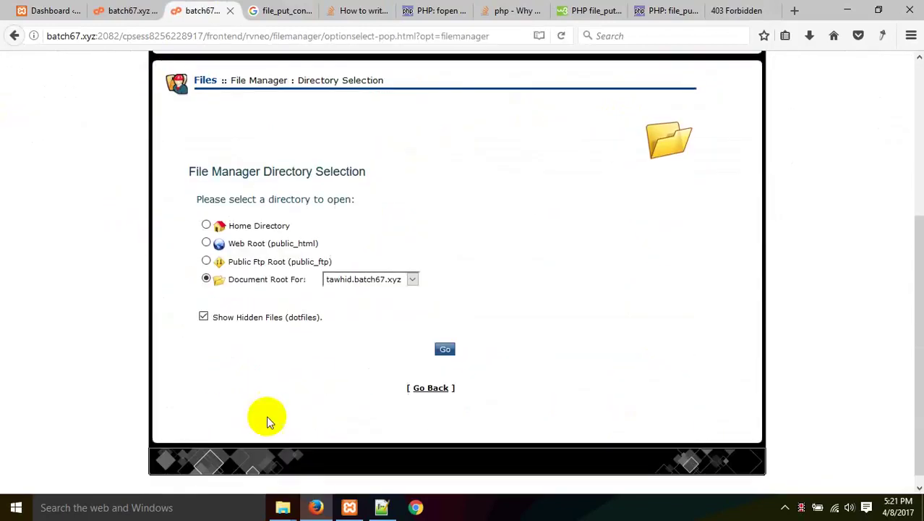
click(354, 279)
click(355, 305)
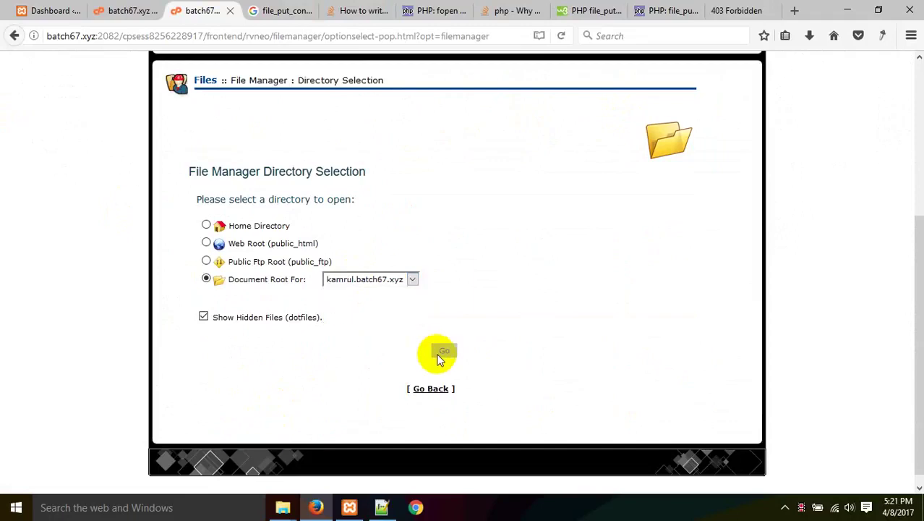
click(442, 350)
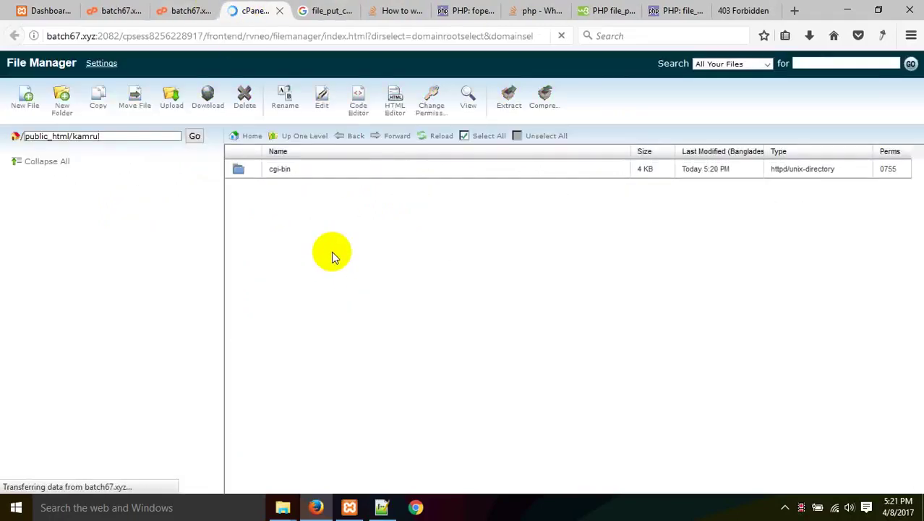
Dismiss the stray popup and create a new index.php file in the kamrul folder.
right_click(295, 217)
click(448, 287)
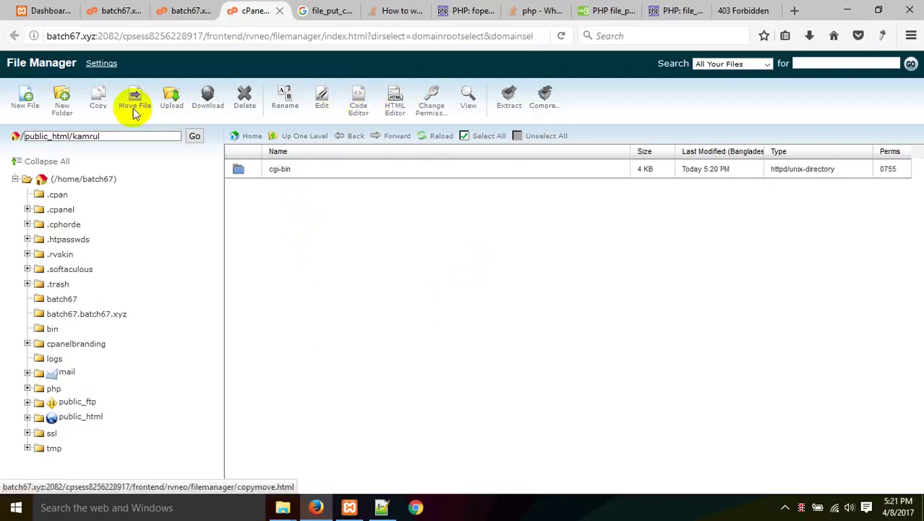
click(29, 102)
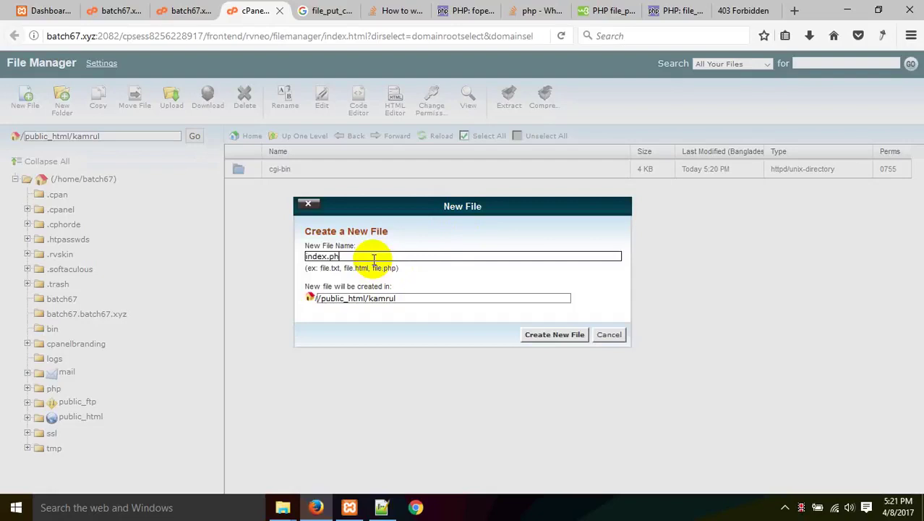
key(Return)
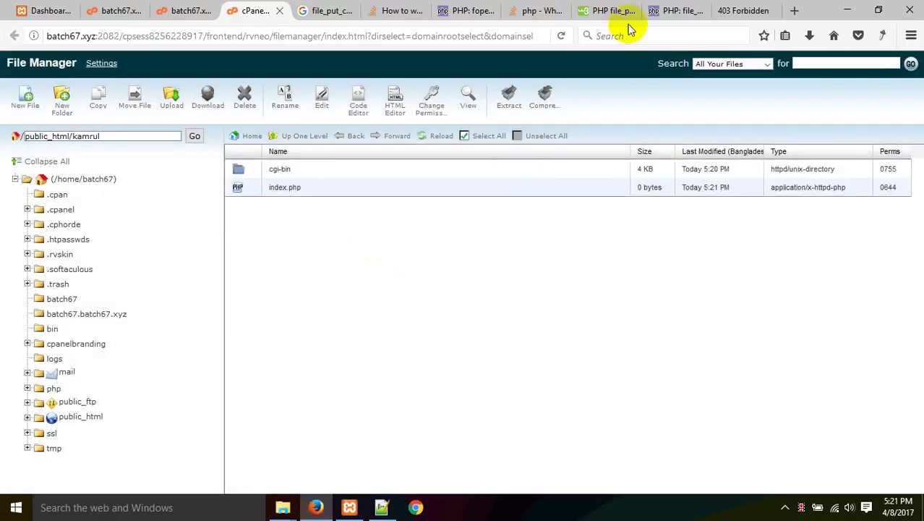
Reload kamrul.batch67.xyz, then open index.php in the Code Editor.
click(720, 11)
click(339, 36)
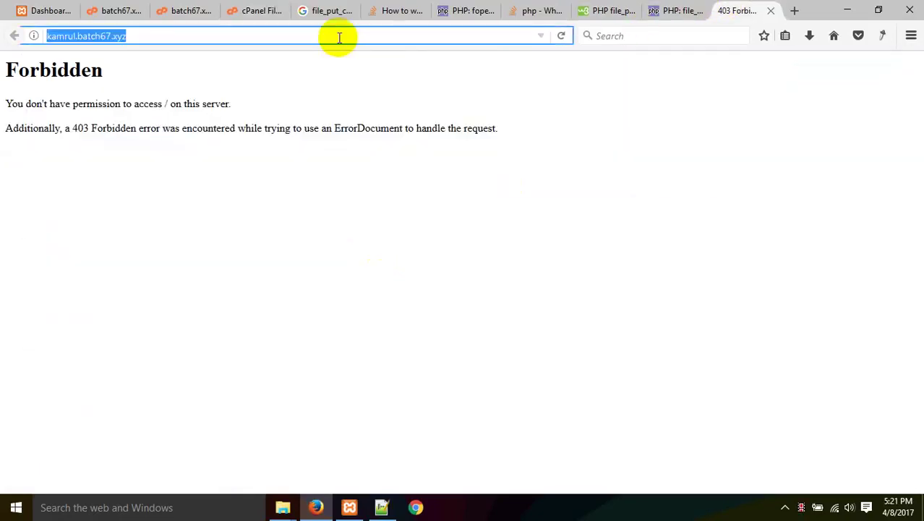
key(Return)
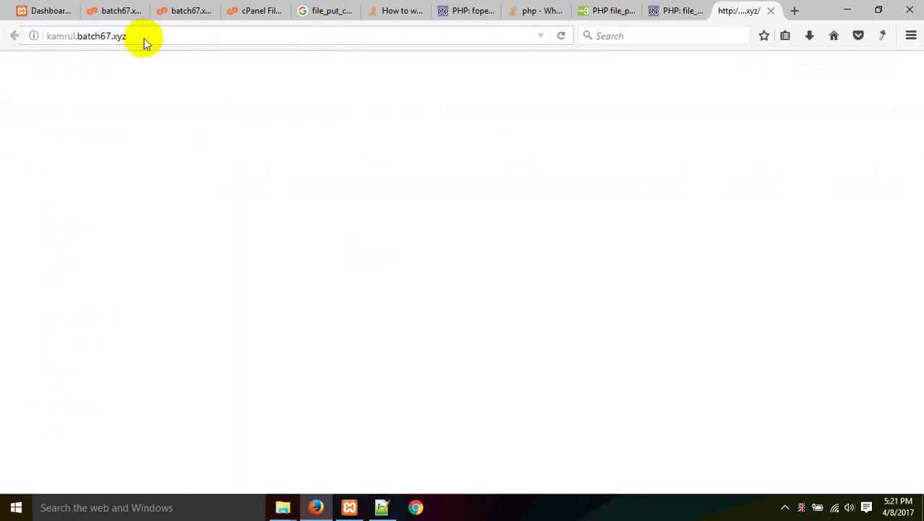
click(185, 10)
click(257, 10)
click(289, 188)
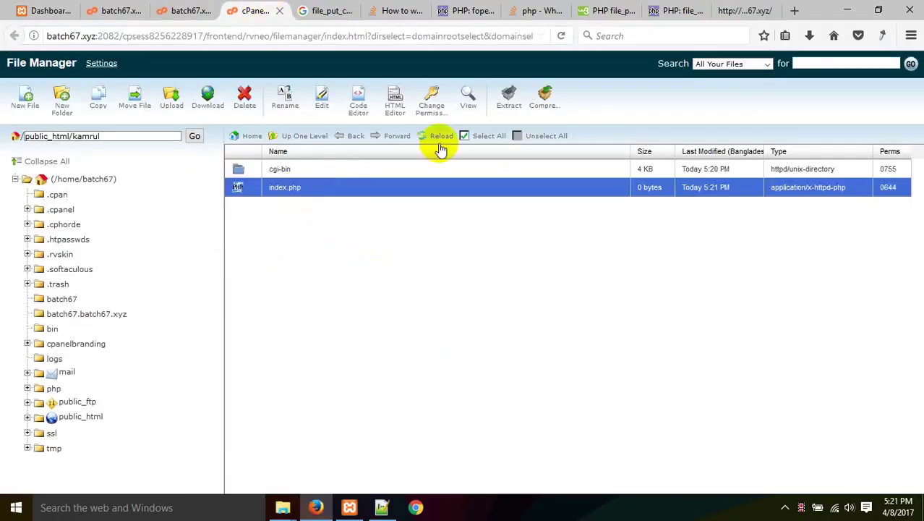
click(359, 107)
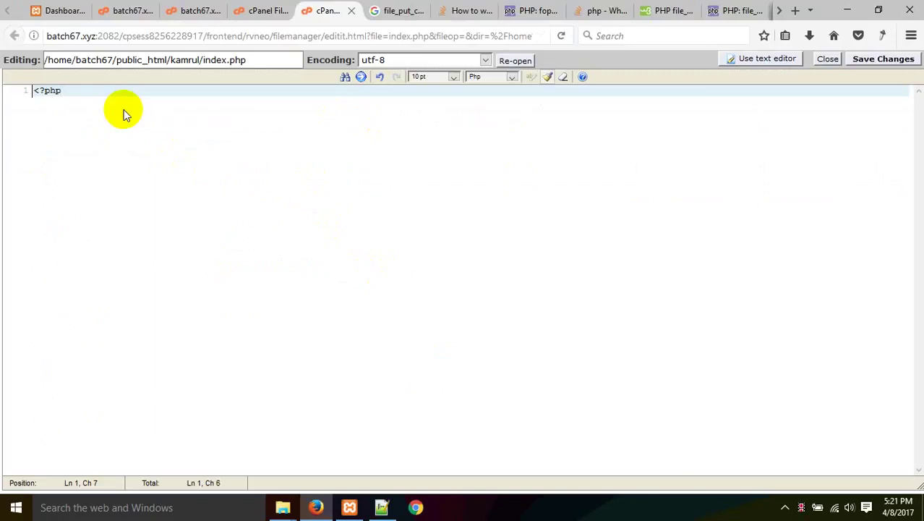
Add blank lines below <?php in index.php and place the cursor on line 4.
key(Return)
key(Return)
key(Return)
key(Return)
key(Return)
key(Return)
key(Return)
key(Return)
key(Return)
key(Return)
key(Return)
key(Return)
key(Return)
key(Return)
key(Return)
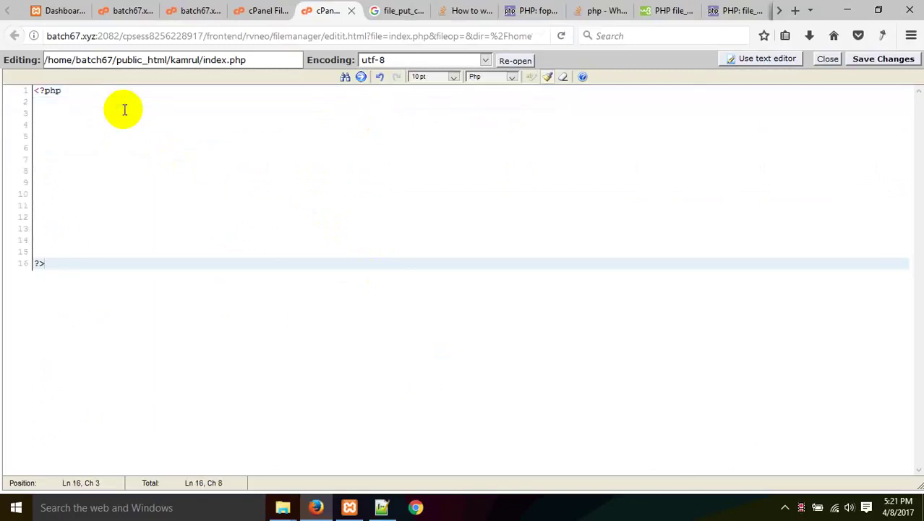
click(267, 11)
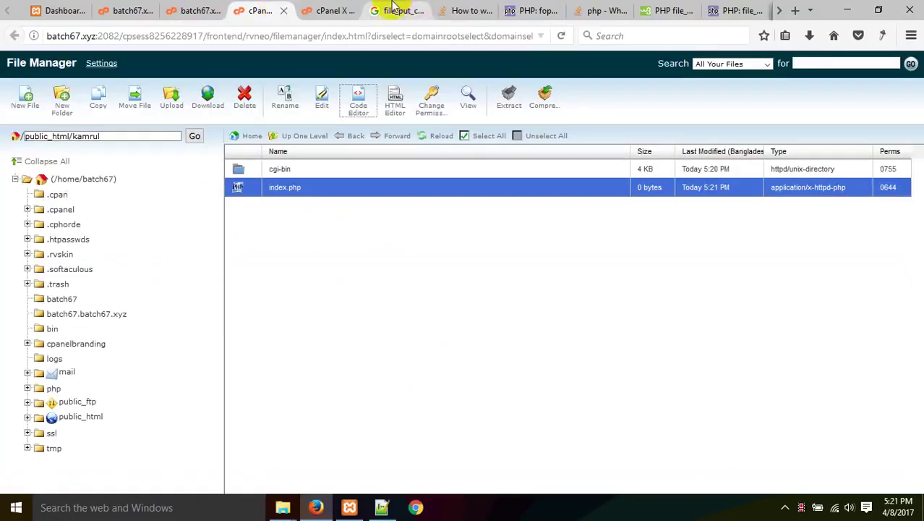
click(327, 10)
click(115, 123)
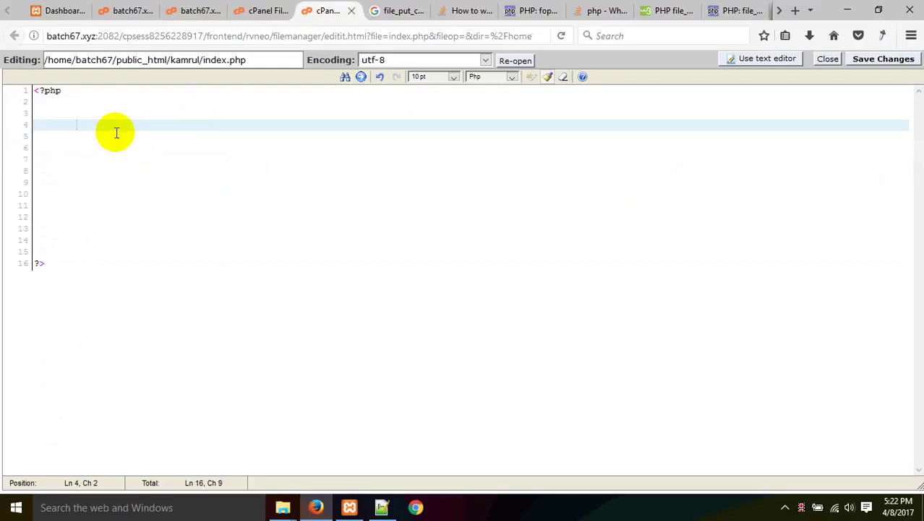
Consult the Stack Overflow question, selecting the file_put_contents call and its example file path.
click(492, 10)
click(533, 10)
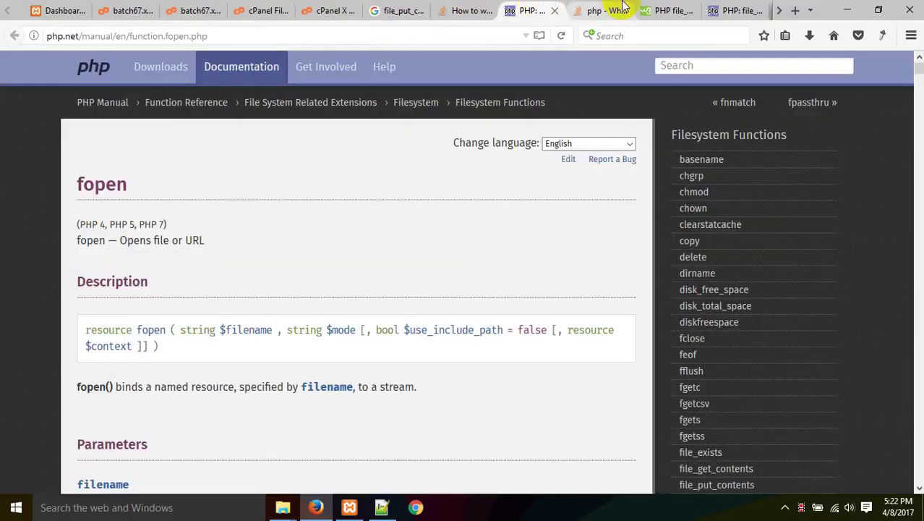
click(599, 10)
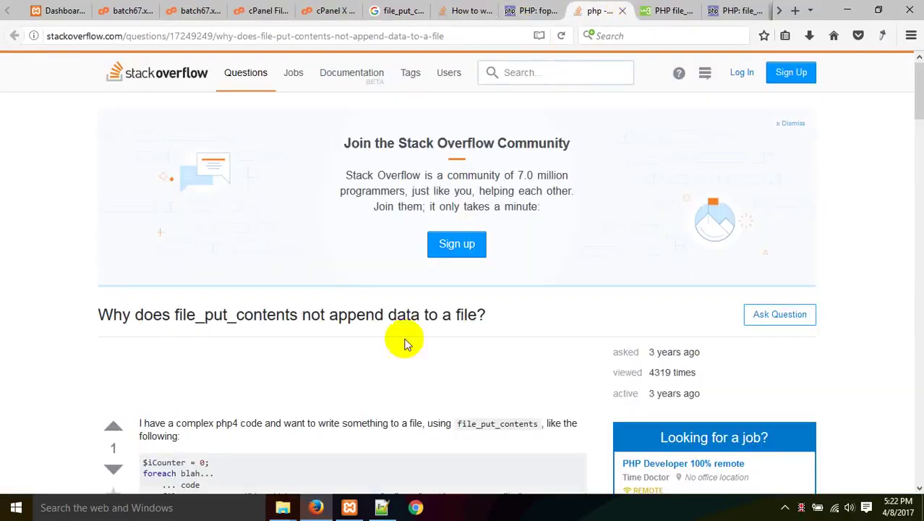
scroll(404, 344, down, 3)
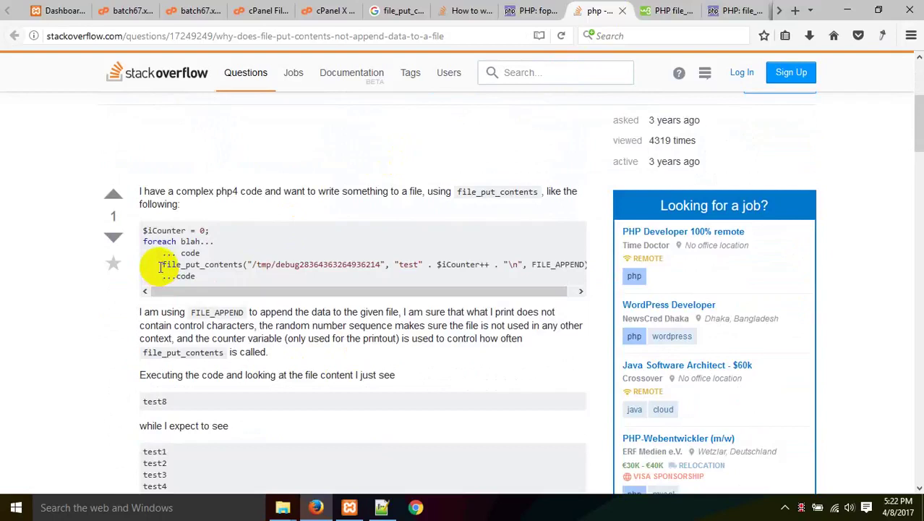
drag(160, 267, 241, 265)
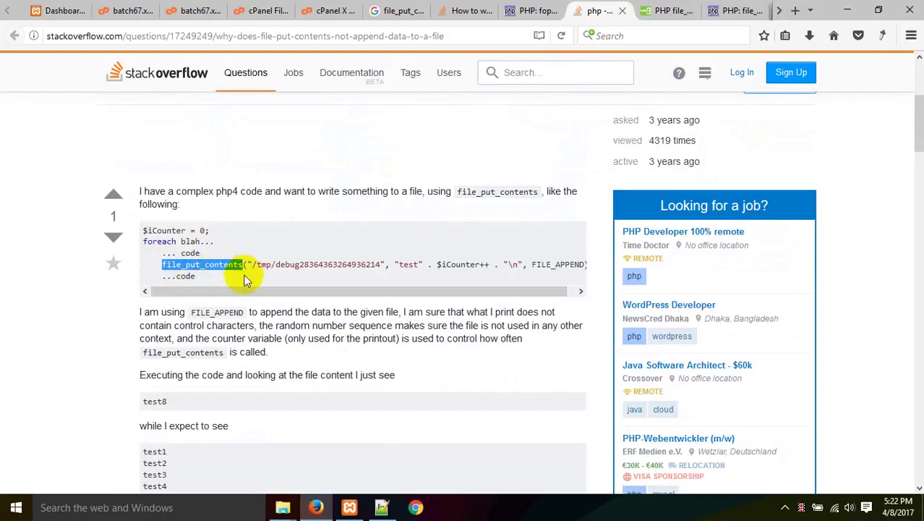
click(269, 10)
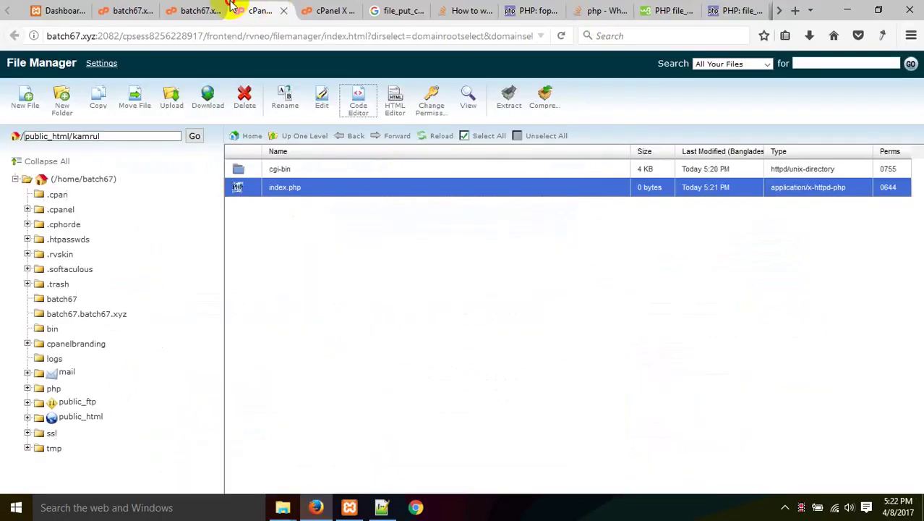
click(332, 10)
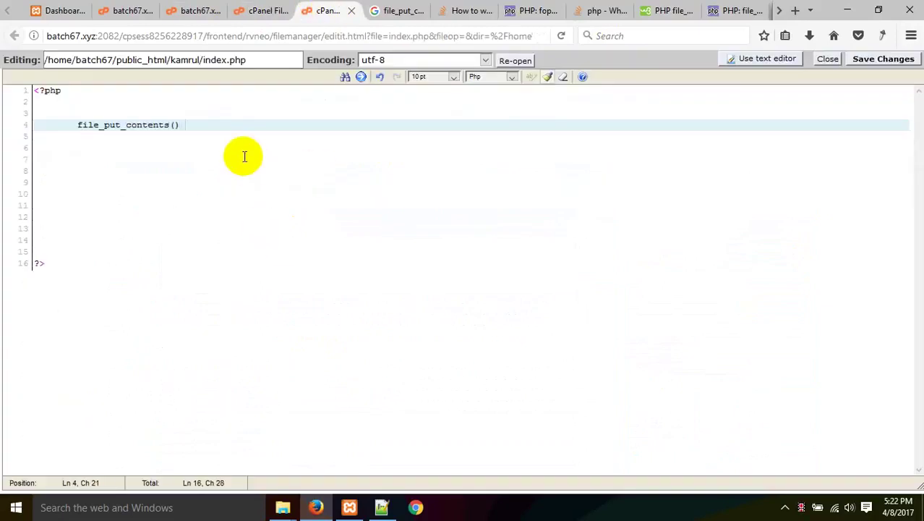
key(ctrl+s)
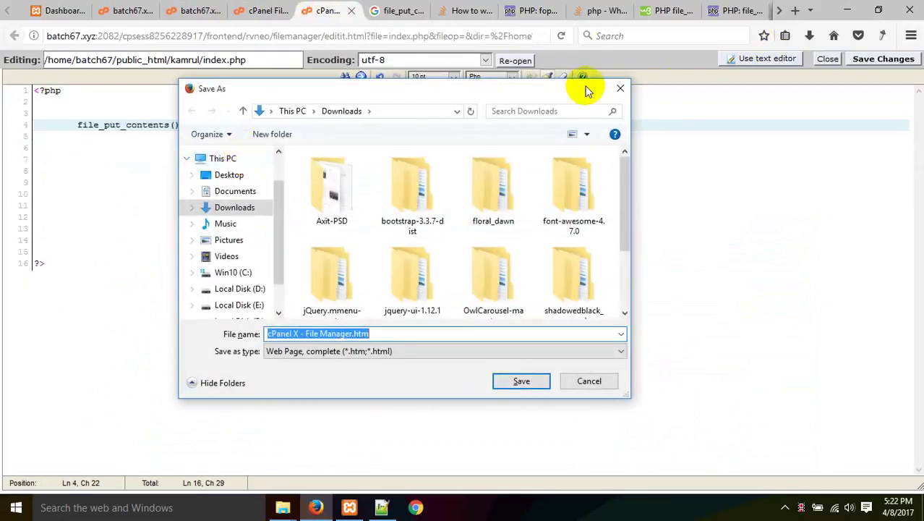
click(620, 90)
click(597, 10)
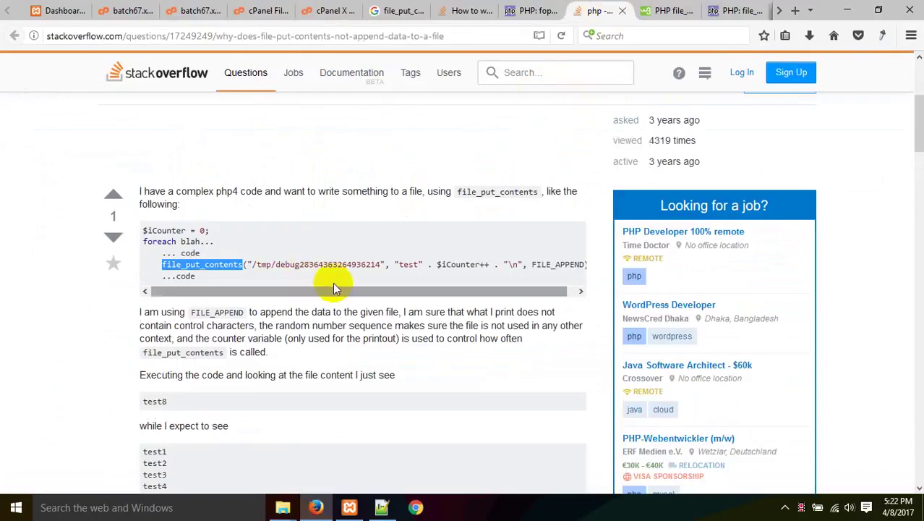
drag(381, 264, 257, 263)
Make 'kamrul.zip' the first file_put_contents argument, then view that function's PHP manual page.
click(302, 6)
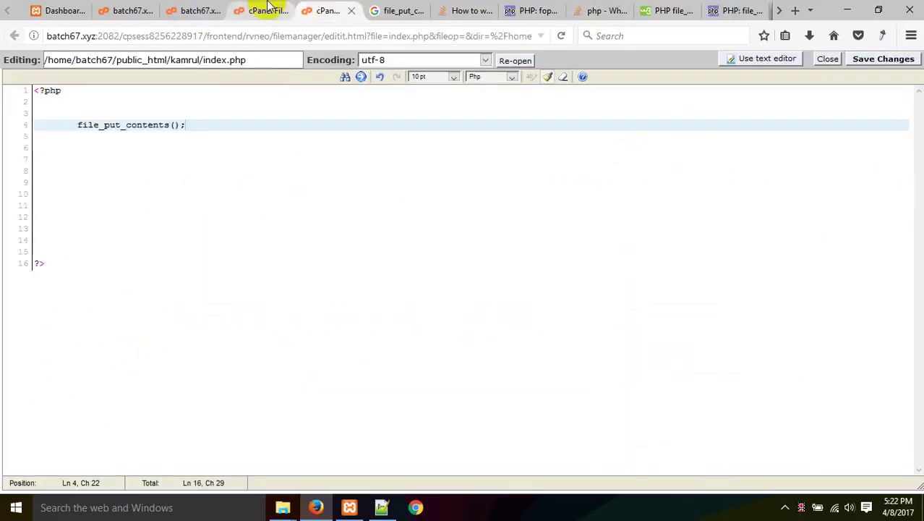
click(175, 124)
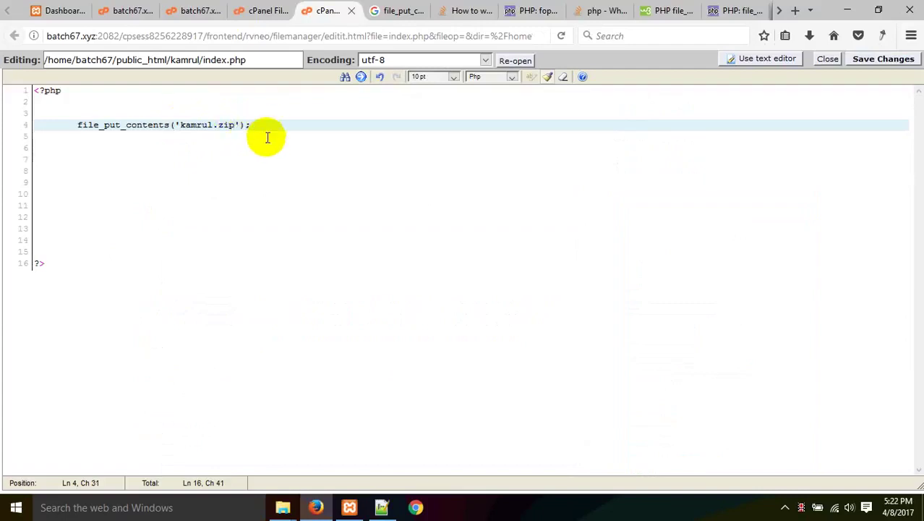
click(239, 125)
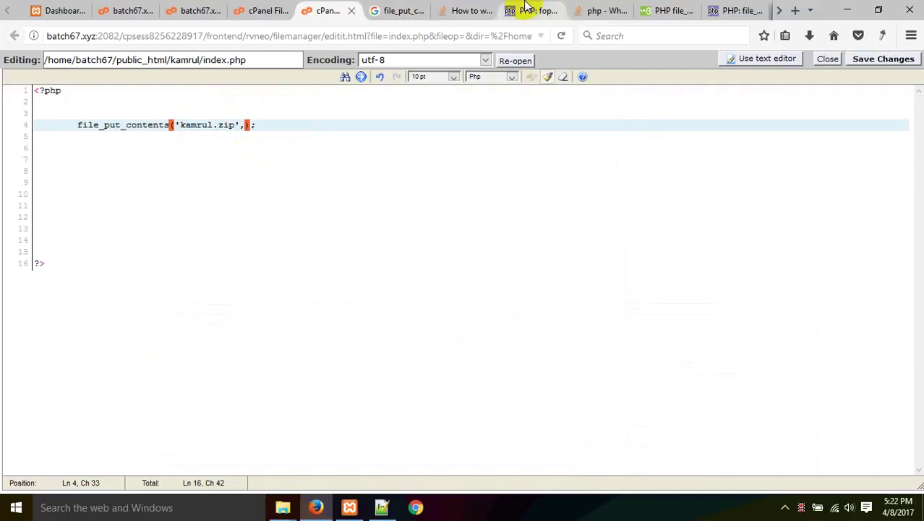
click(716, 10)
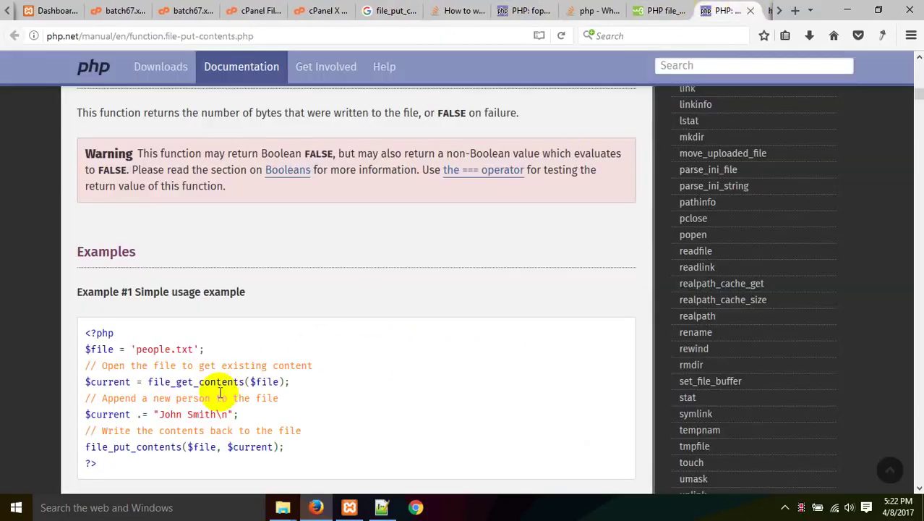
Read through the php.net manual page, highlighting the mixed data type in the signature.
scroll(375, 353, up, 15)
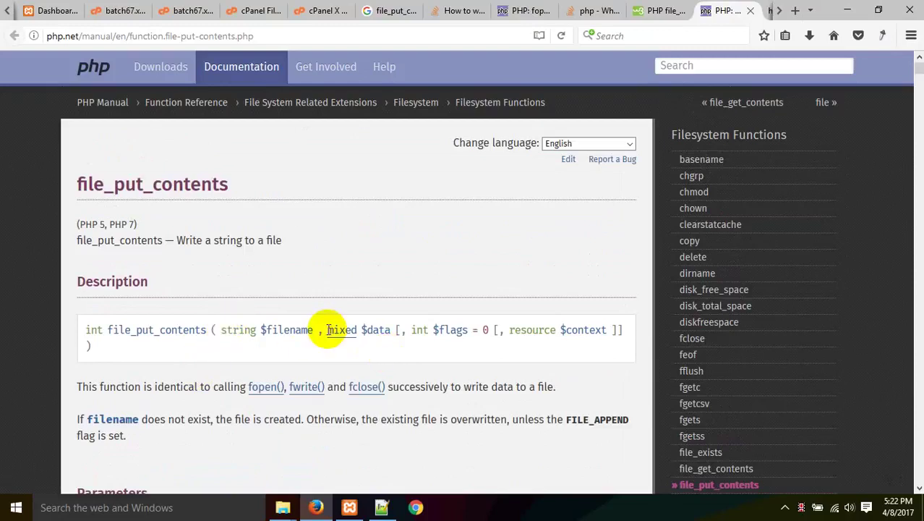
drag(327, 330, 356, 330)
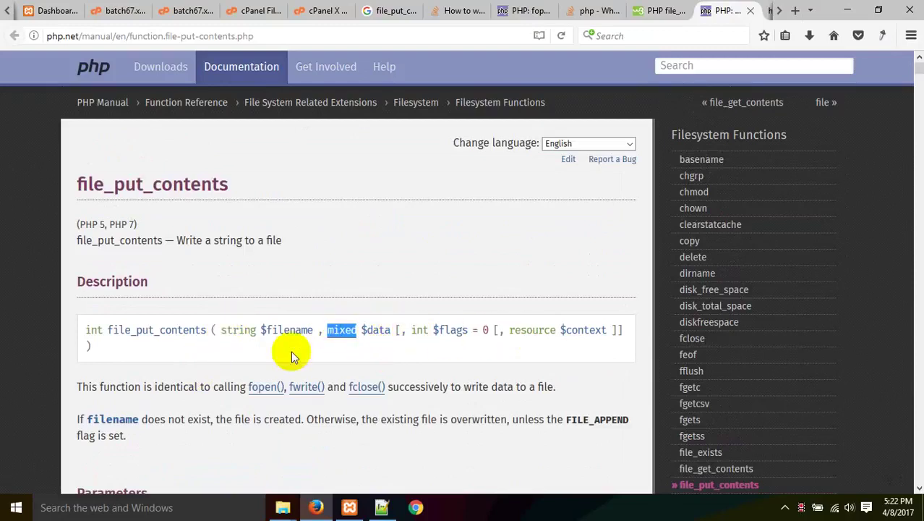
scroll(285, 352, down, 2)
scroll(148, 336, down, 3)
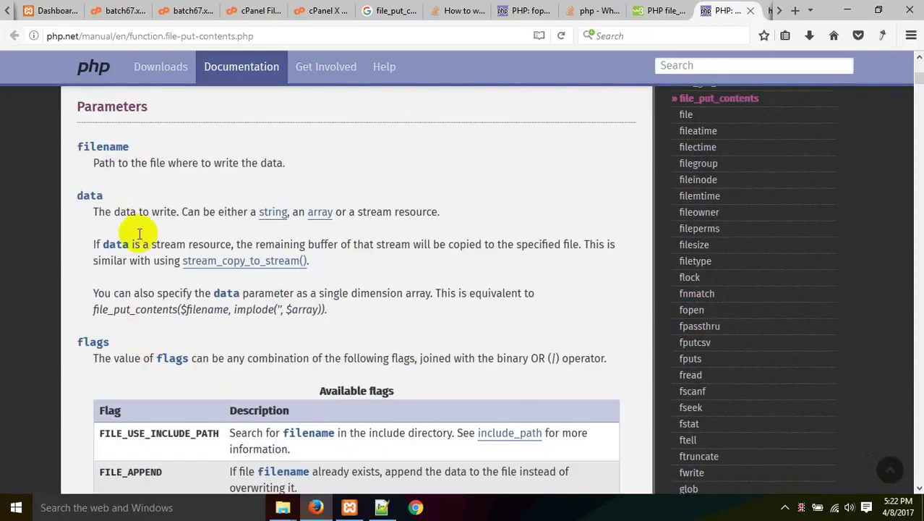
scroll(175, 324, down, 5)
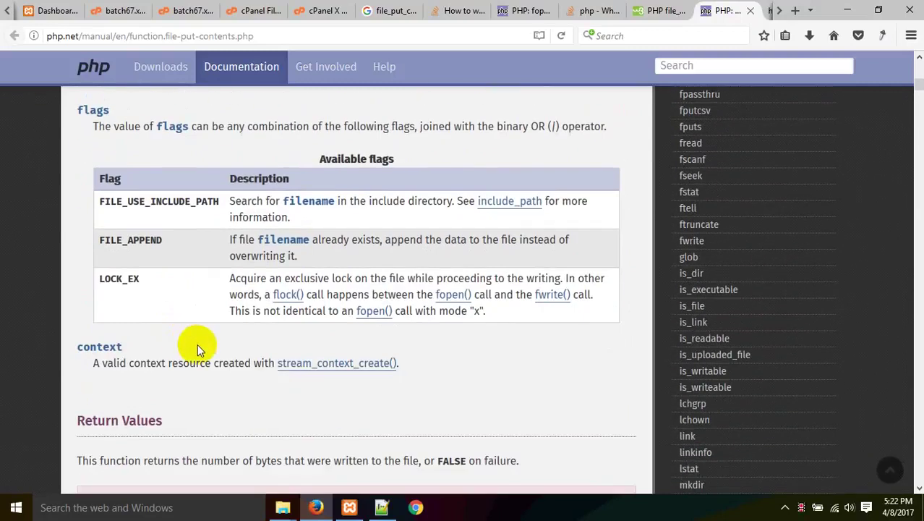
scroll(197, 345, down, 3)
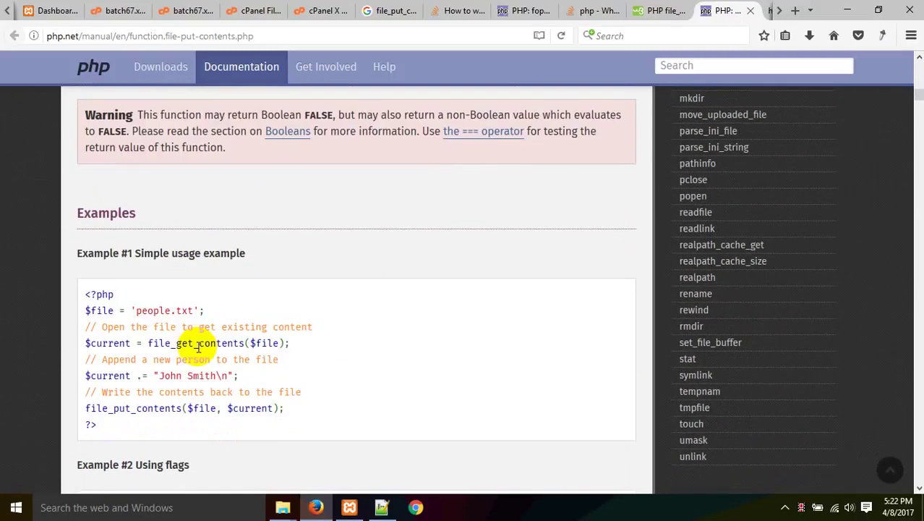
scroll(198, 345, down, 2)
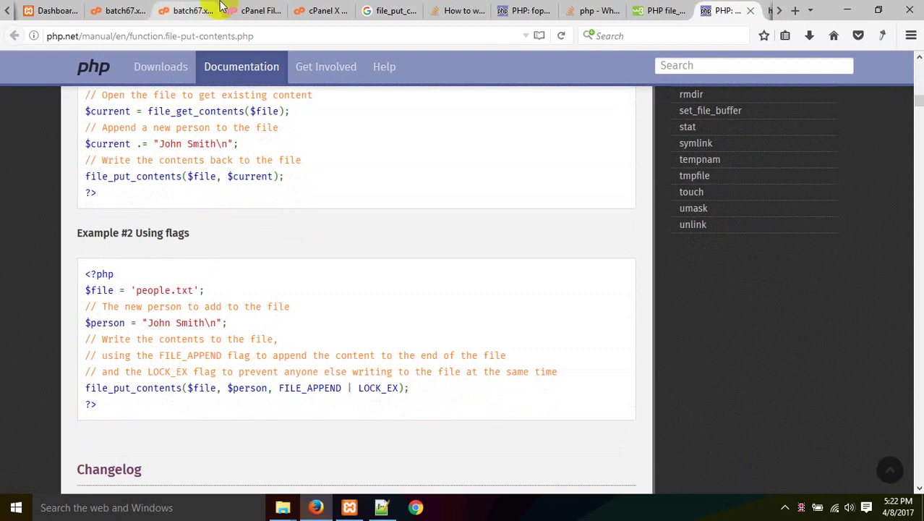
Select the fopen("lidn.txt","a") example in the how-to-write-into-a-file answer.
click(194, 10)
click(391, 10)
click(456, 10)
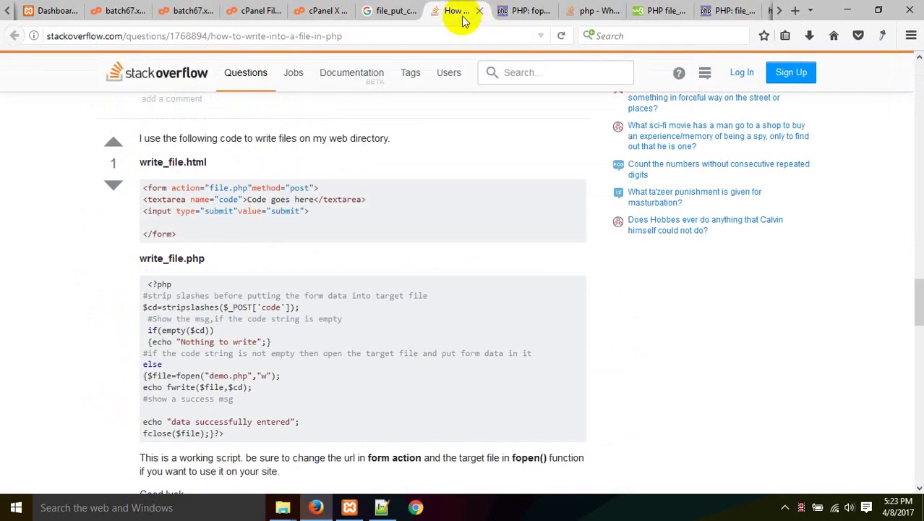
click(538, 10)
click(593, 10)
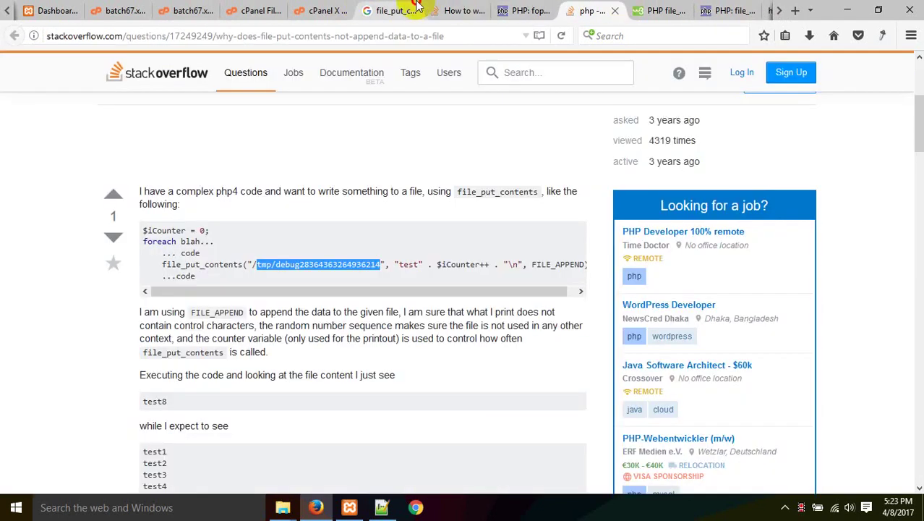
click(463, 10)
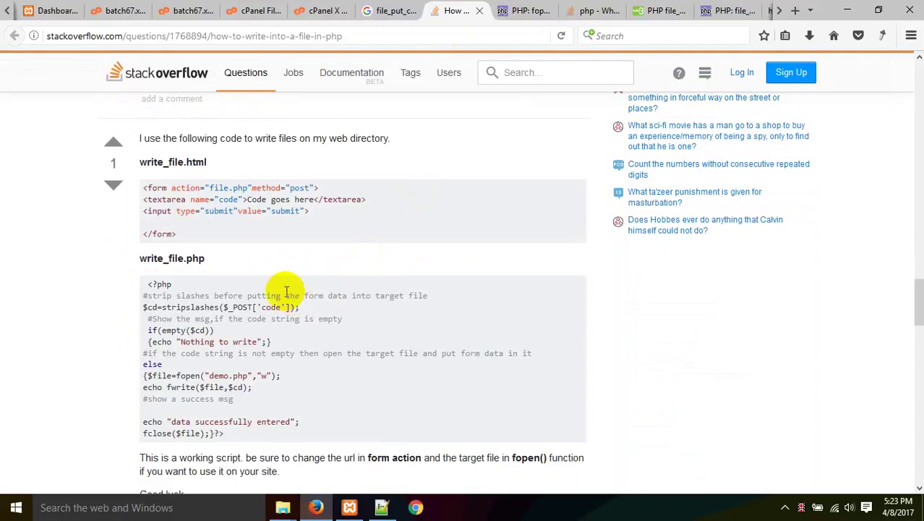
scroll(274, 295, up, 5)
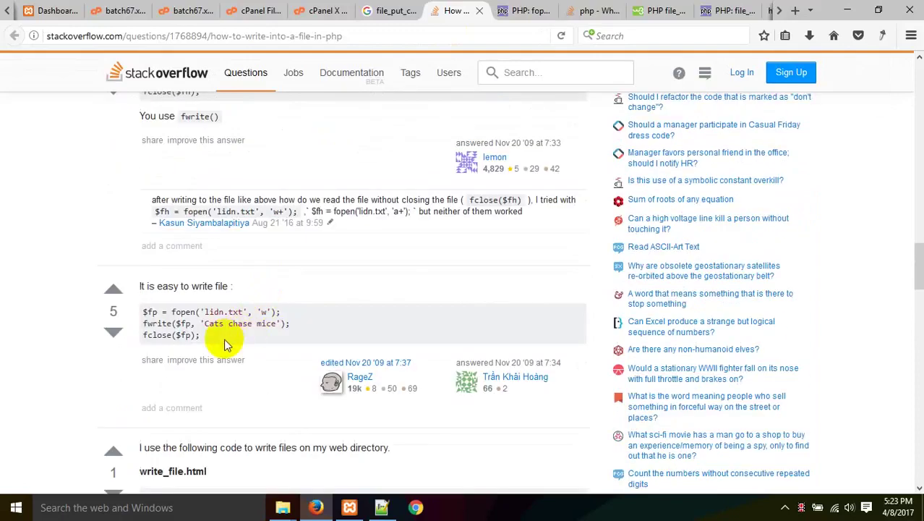
scroll(224, 344, up, 2)
scroll(224, 345, up, 7)
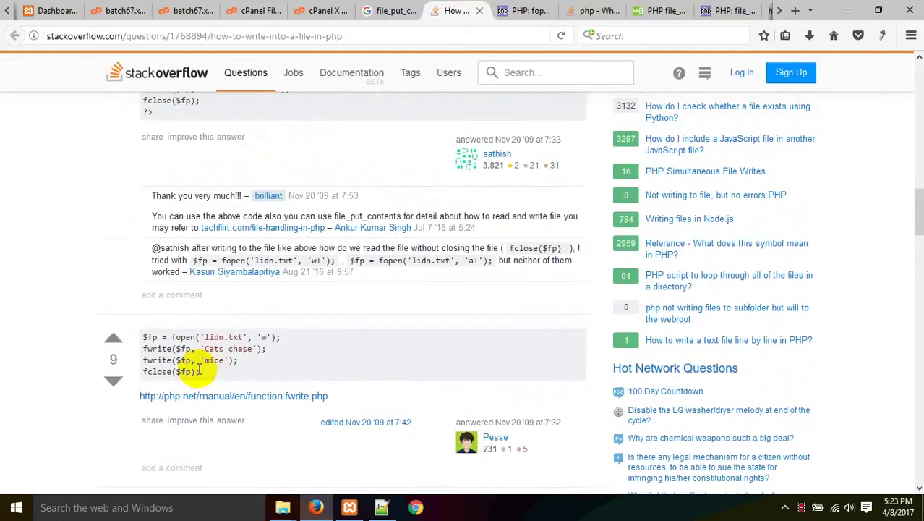
scroll(196, 373, up, 3)
scroll(194, 354, up, 5)
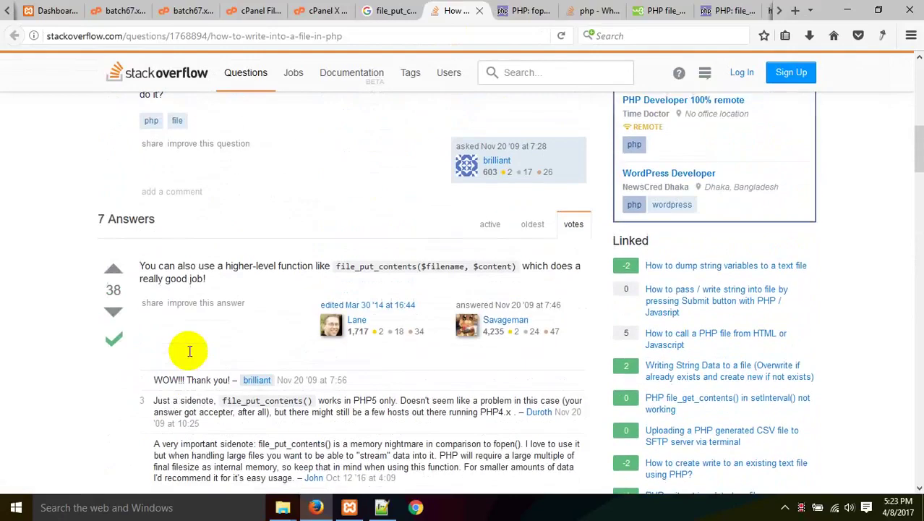
scroll(189, 356, up, 3)
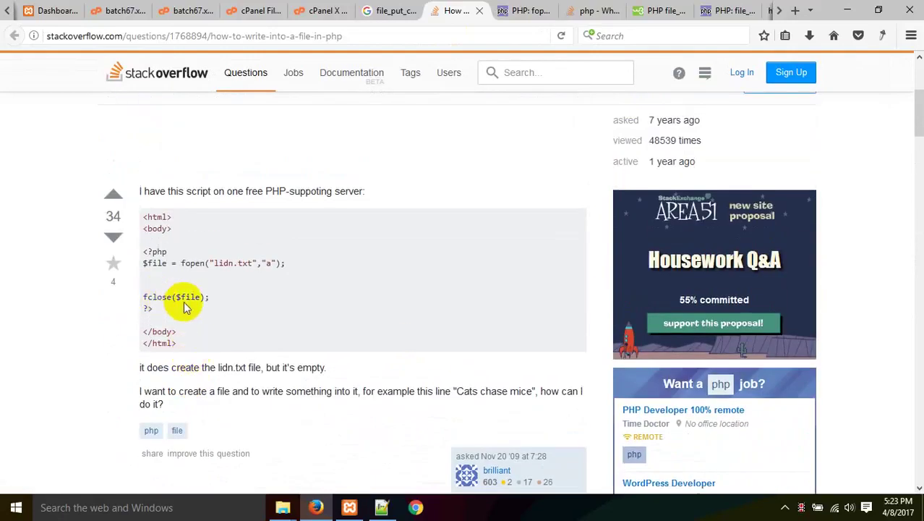
scroll(210, 295, up, 3)
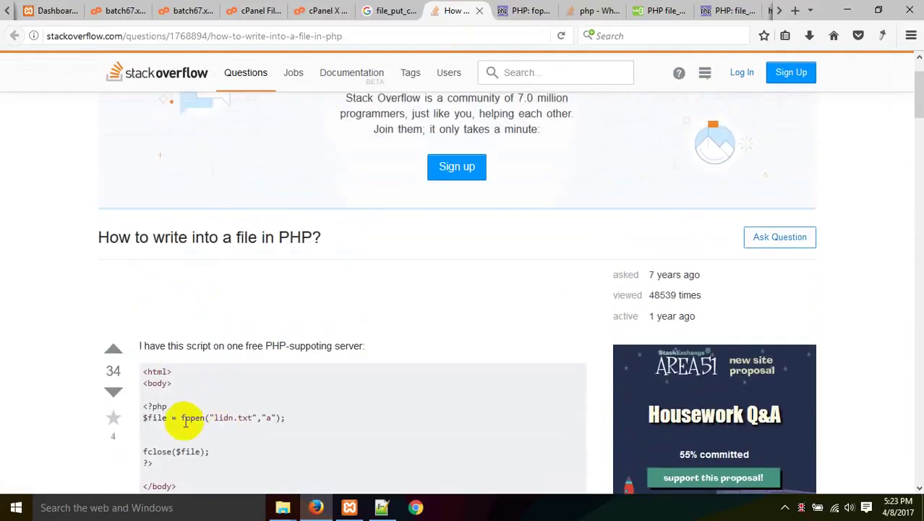
drag(181, 420, 278, 419)
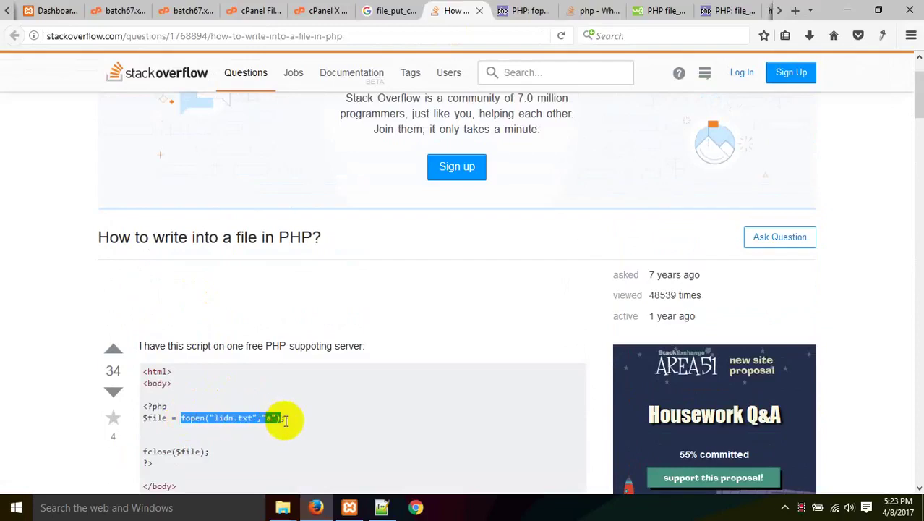
Read the file_put_contents append question, then go back to the cPanel Domains page.
click(187, 10)
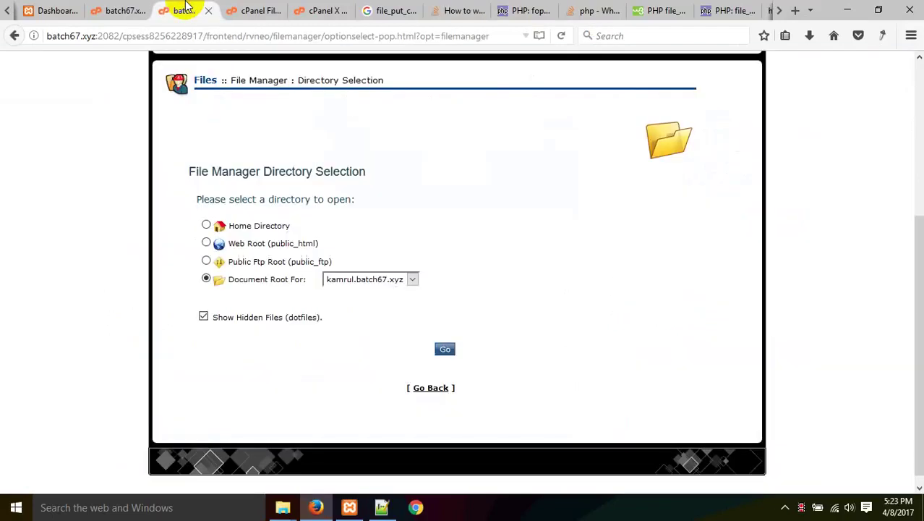
click(650, 7)
click(588, 7)
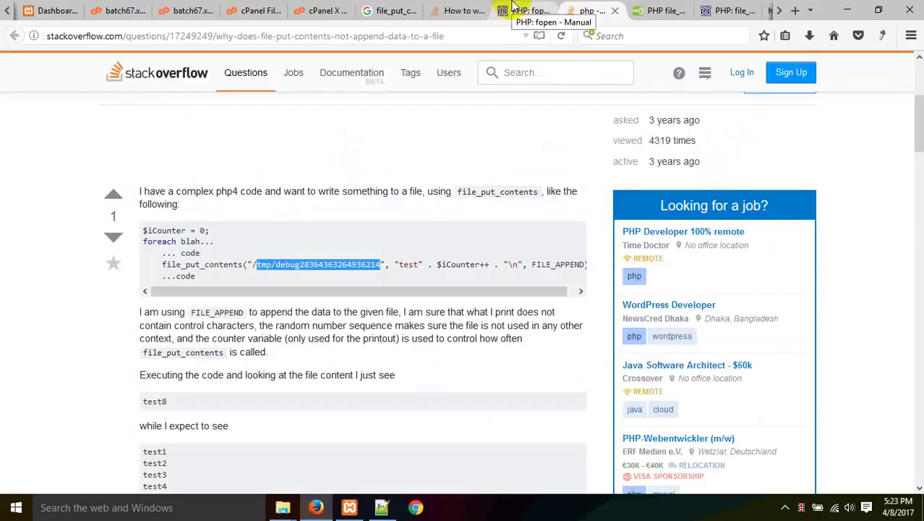
drag(377, 298, 443, 300)
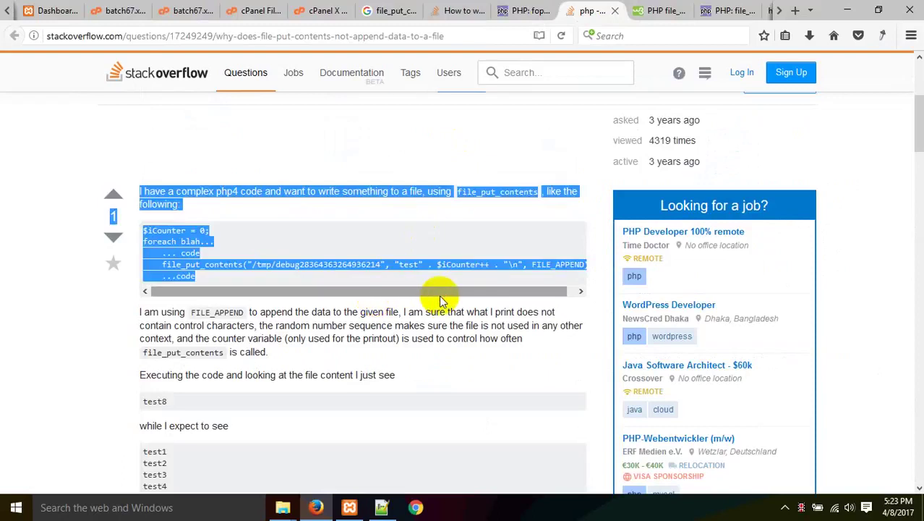
click(394, 246)
drag(365, 295, 398, 303)
click(186, 10)
click(125, 6)
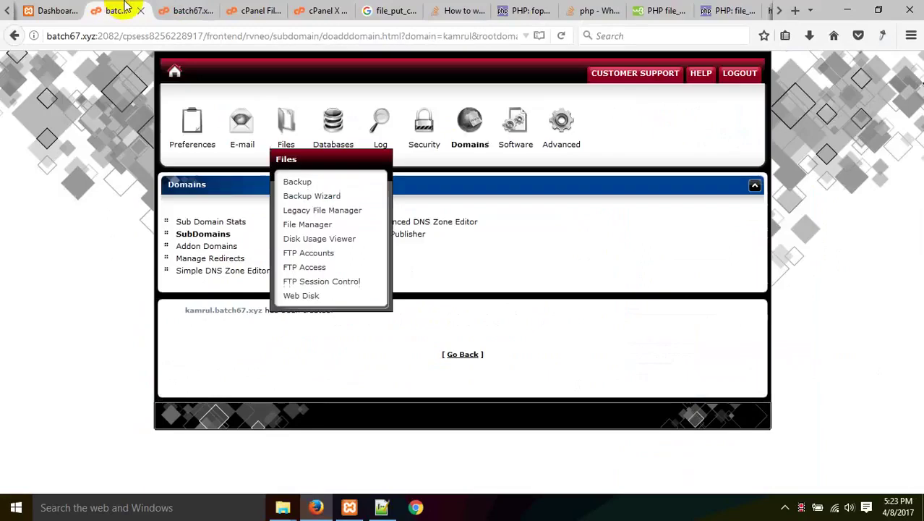
click(264, 10)
click(320, 9)
click(233, 128)
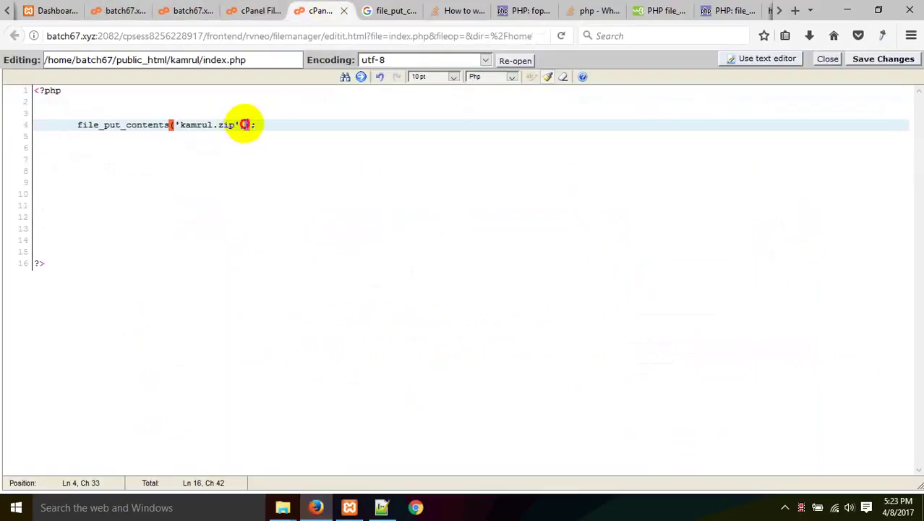
text(,fopen("lidn.txt","a)
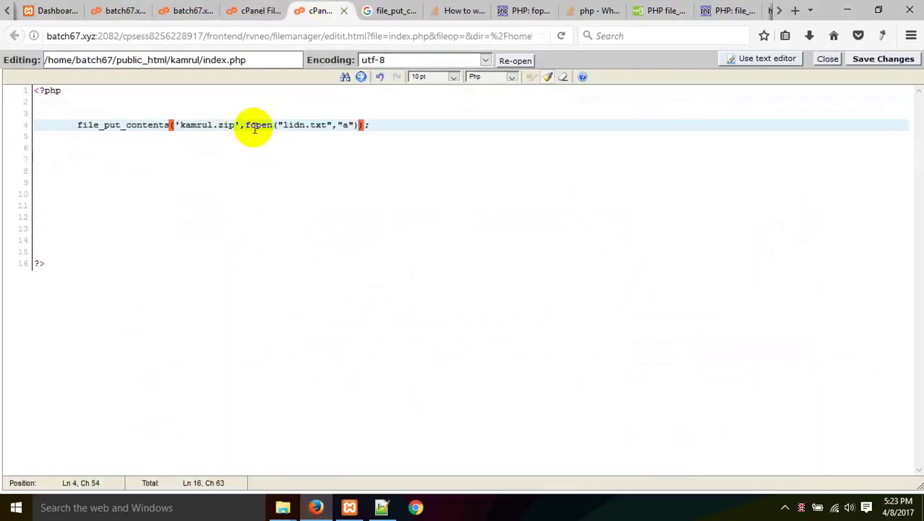
drag(324, 127, 280, 128)
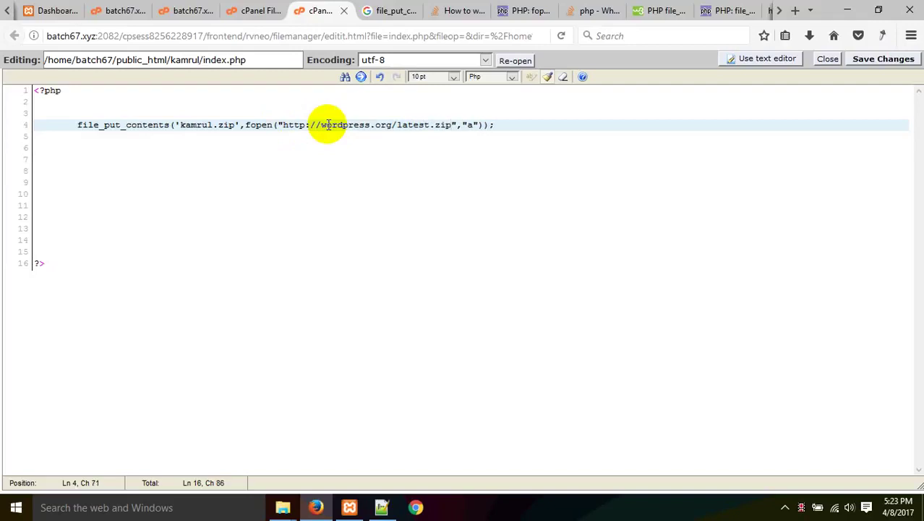
double_click(470, 125)
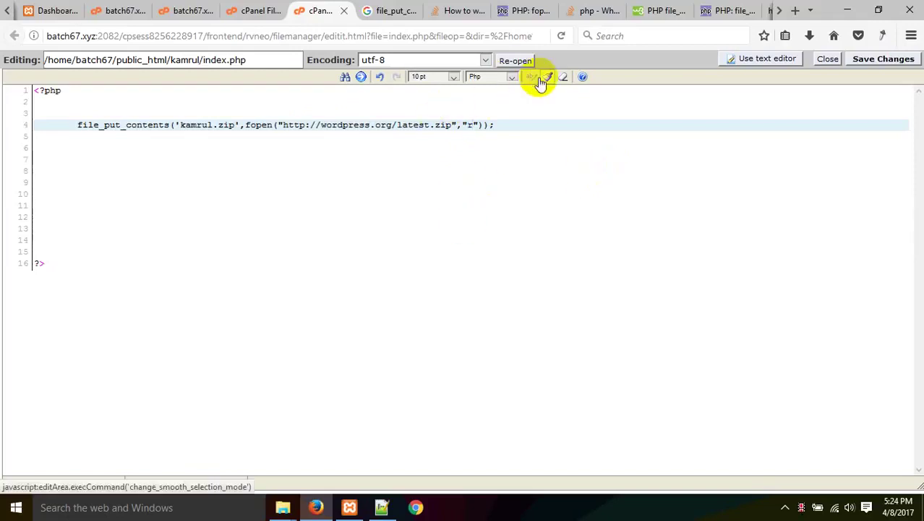
click(440, 81)
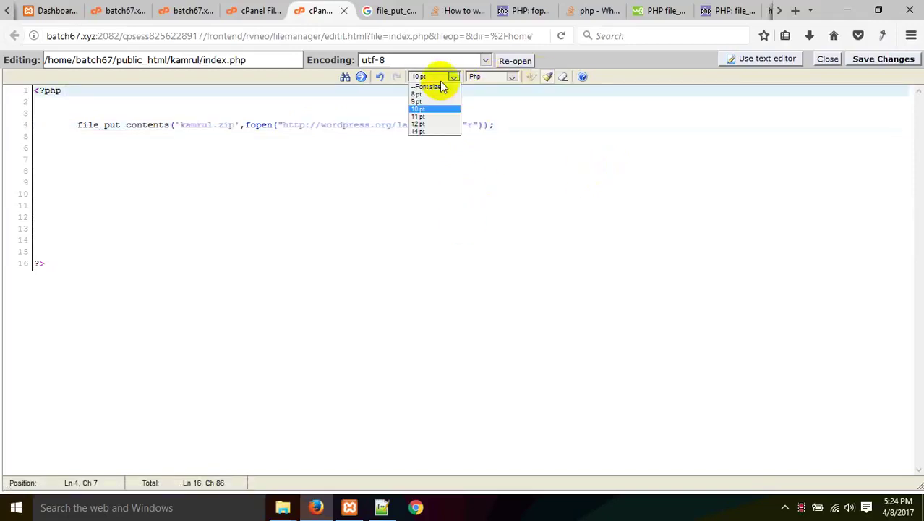
click(436, 131)
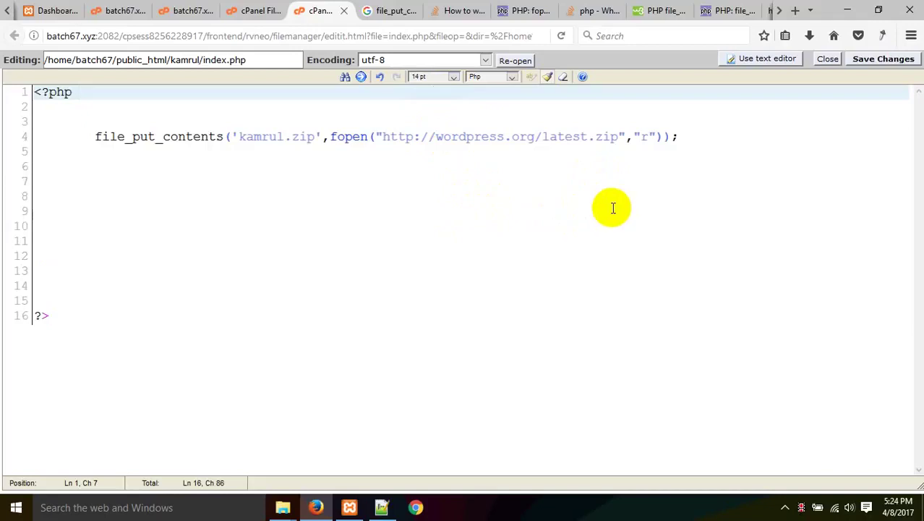
click(327, 138)
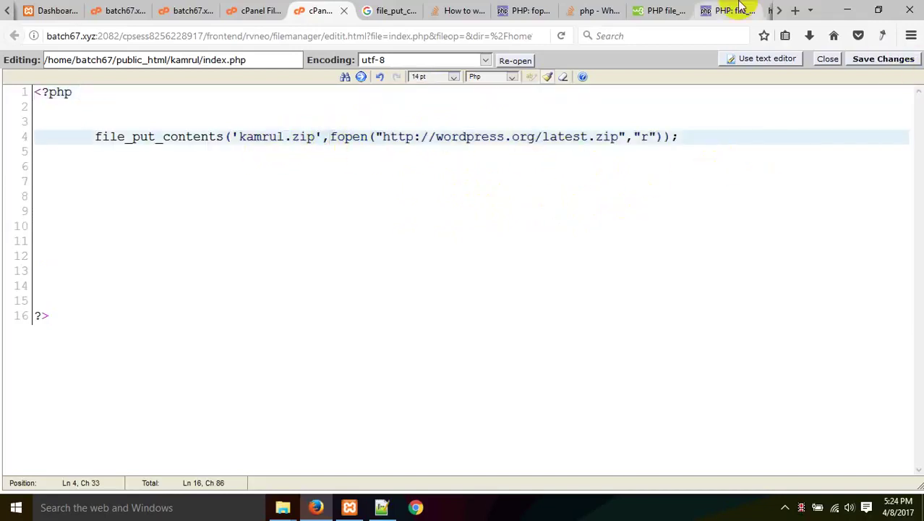
Confirm the data parameter in w3schools' file_put_contents syntax and save index.php.
click(660, 7)
scroll(534, 212, up, 10)
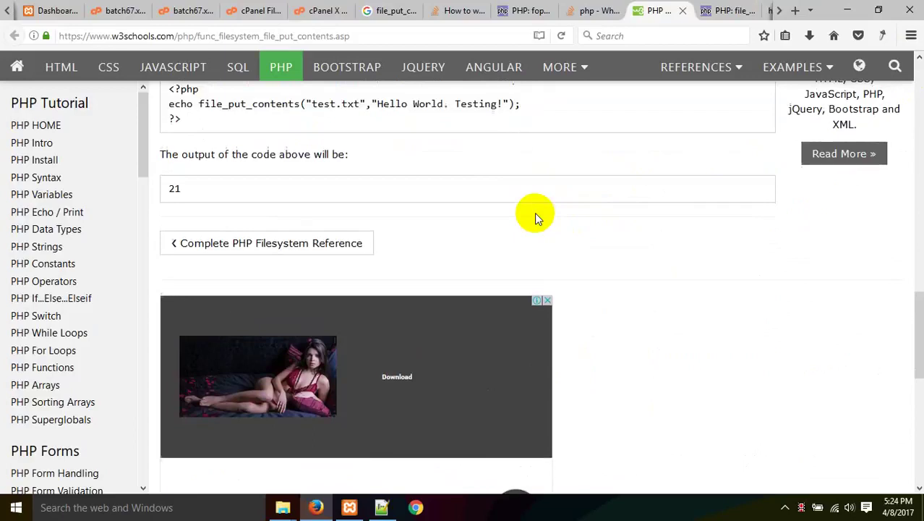
scroll(534, 212, up, 1)
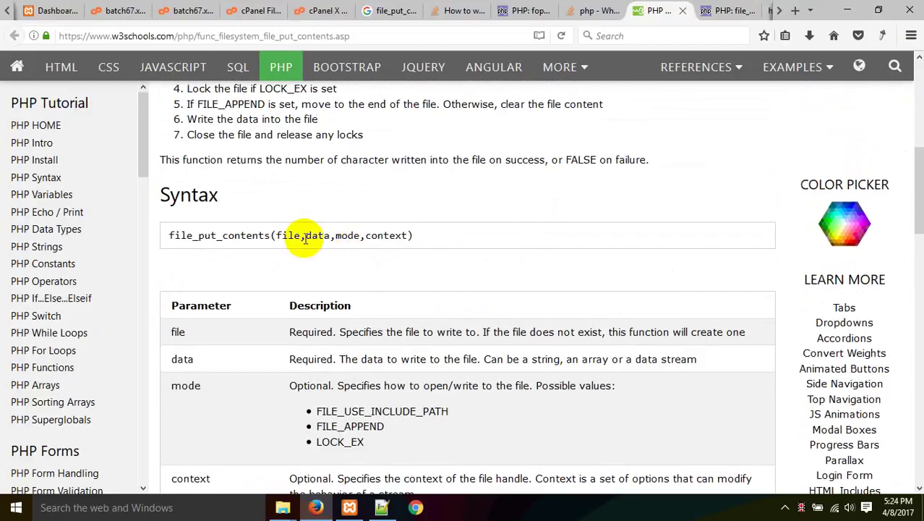
drag(316, 235, 331, 238)
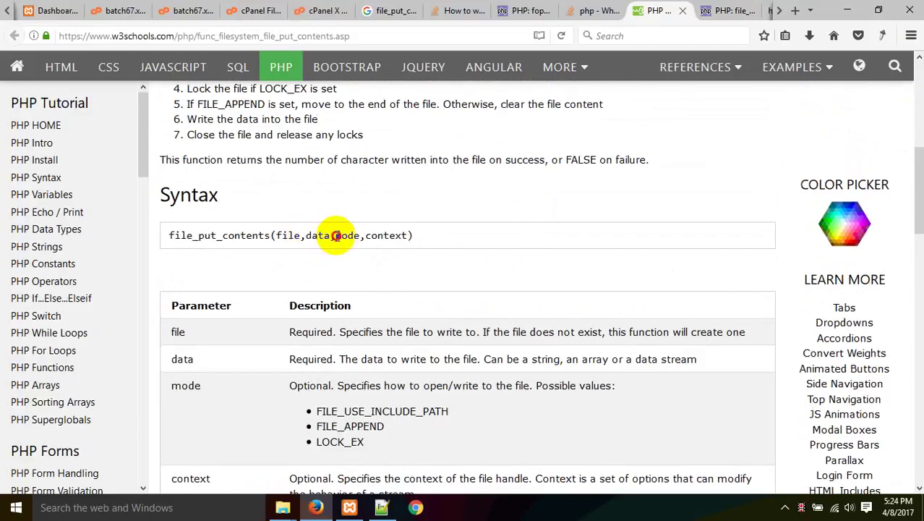
click(321, 11)
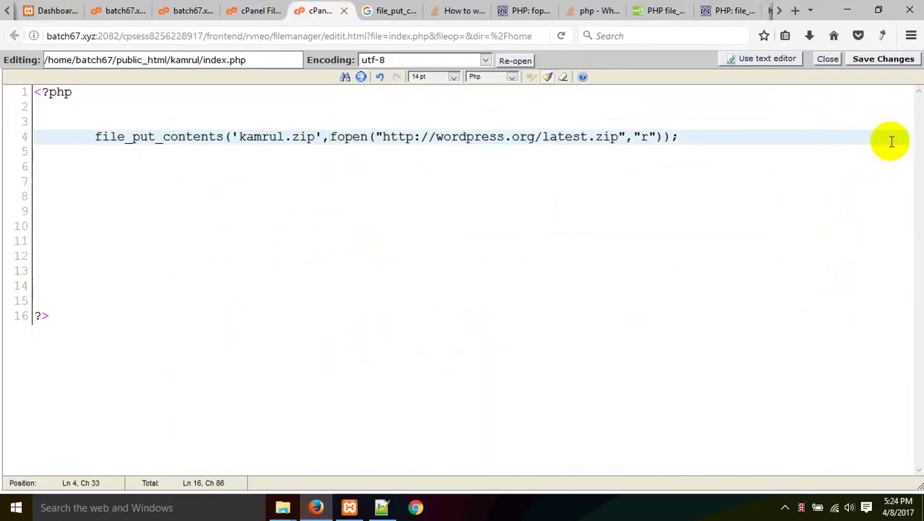
click(893, 58)
click(731, 9)
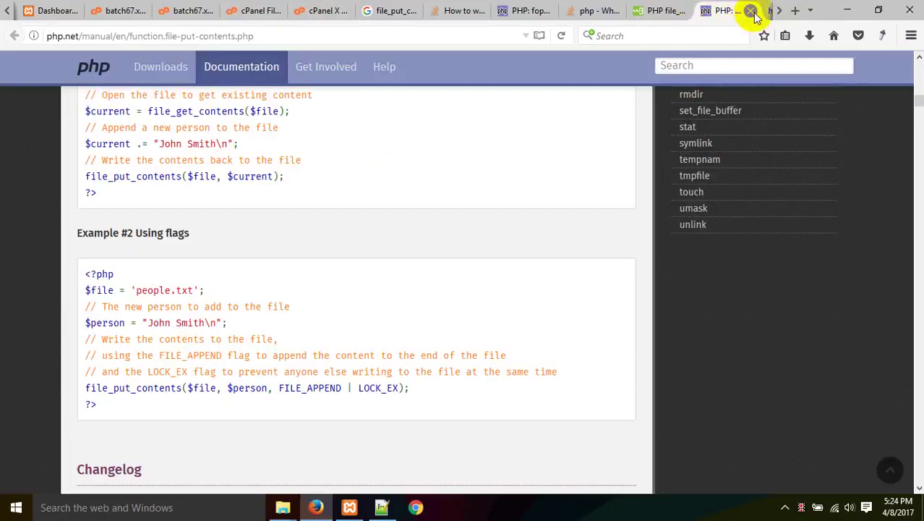
Close the php.net and w3schools tabs and reload kamrul.batch67.xyz to run index.php.
click(752, 11)
click(681, 11)
click(684, 11)
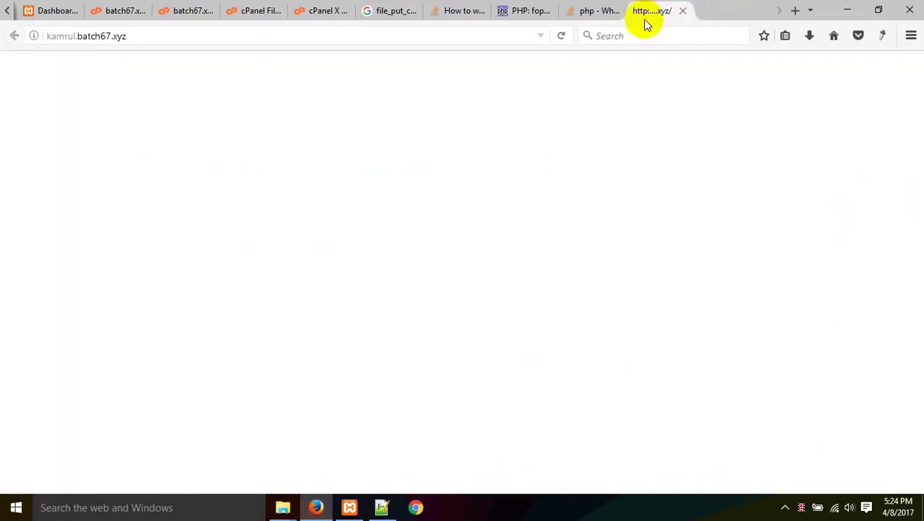
click(323, 37)
key(Return)
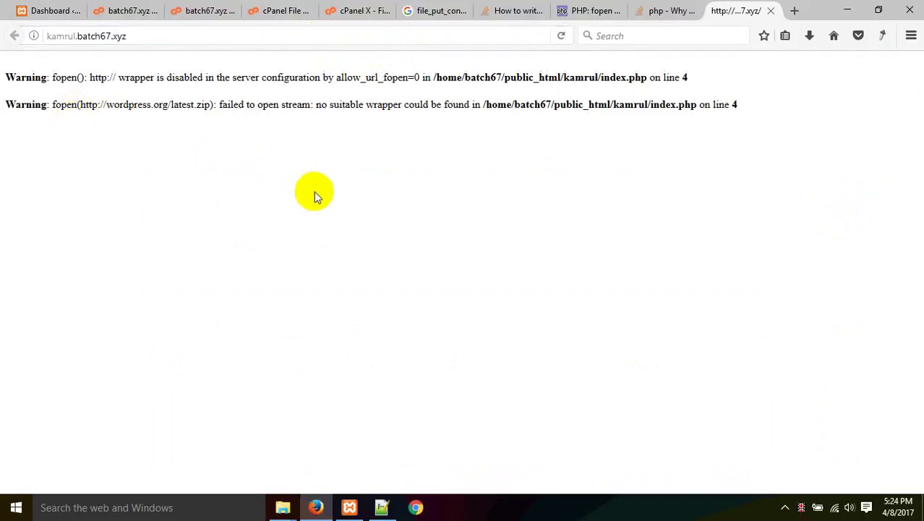
Close the fopen manual, Stack Overflow, Google results and index.php editor tabs, leaving File Manager.
click(506, 8)
click(443, 8)
click(376, 10)
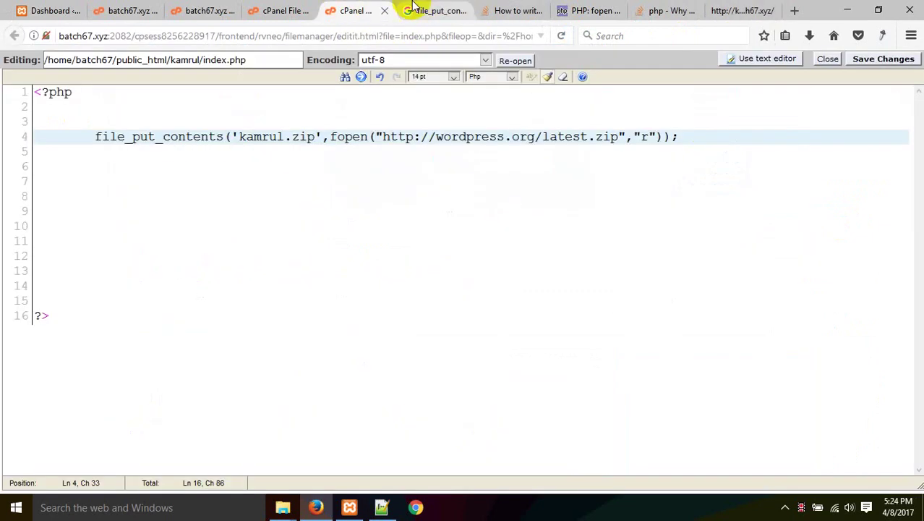
click(423, 8)
click(355, 9)
click(420, 7)
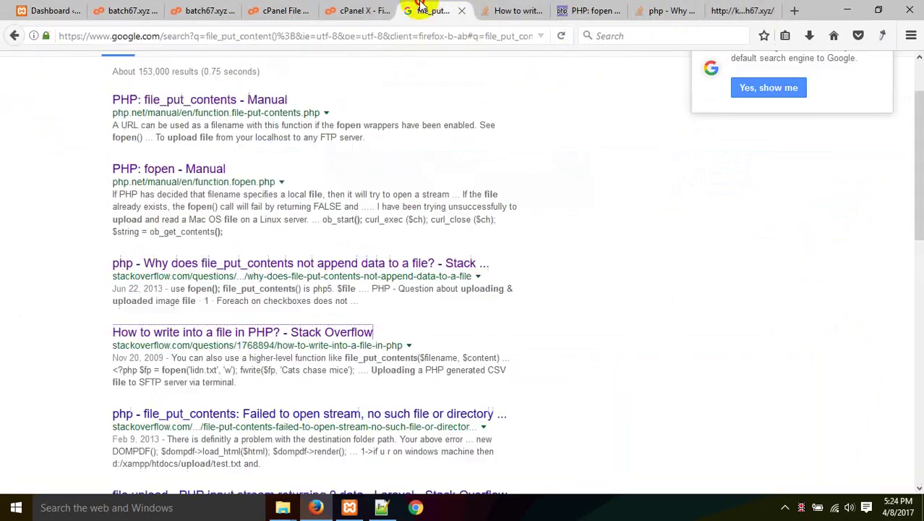
click(497, 10)
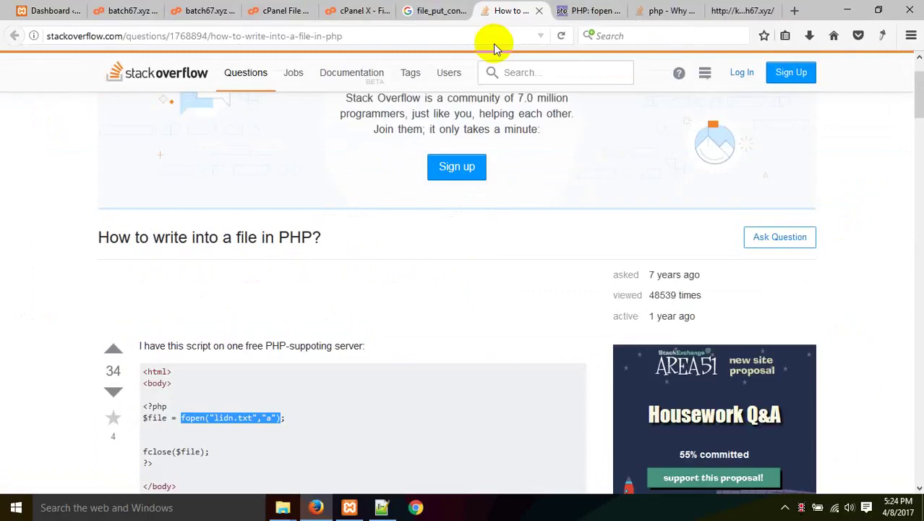
click(564, 11)
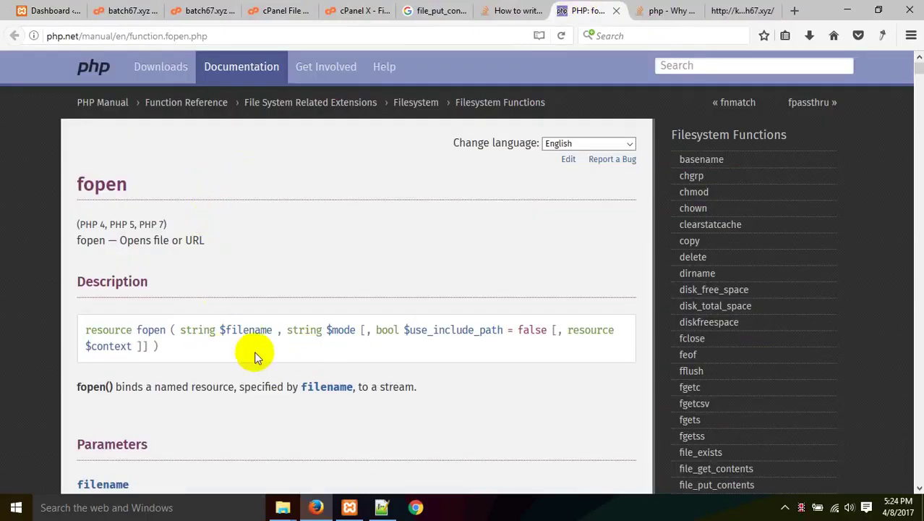
click(616, 11)
click(490, 8)
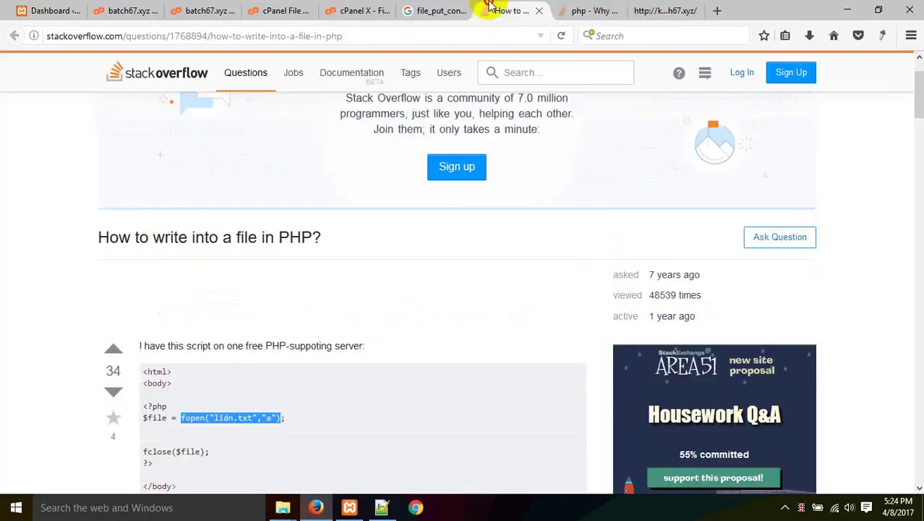
click(537, 11)
click(454, 10)
click(465, 10)
click(376, 11)
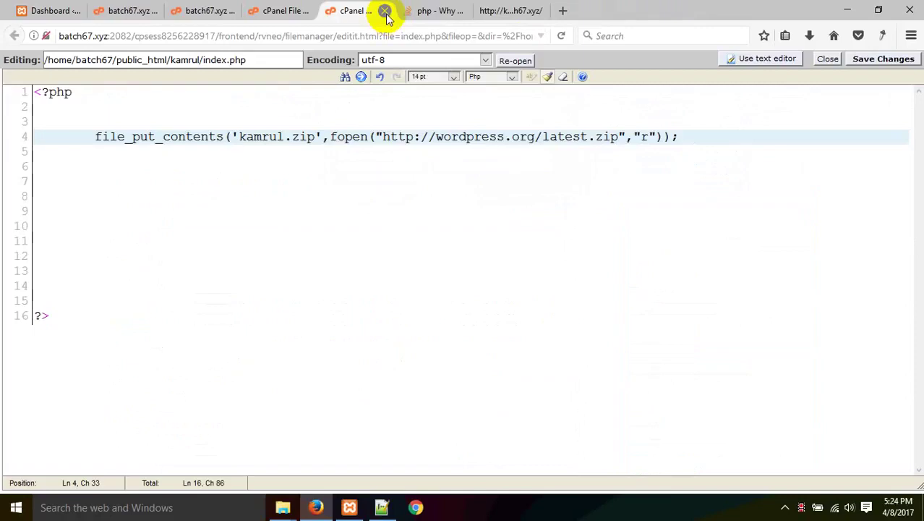
click(385, 12)
click(203, 10)
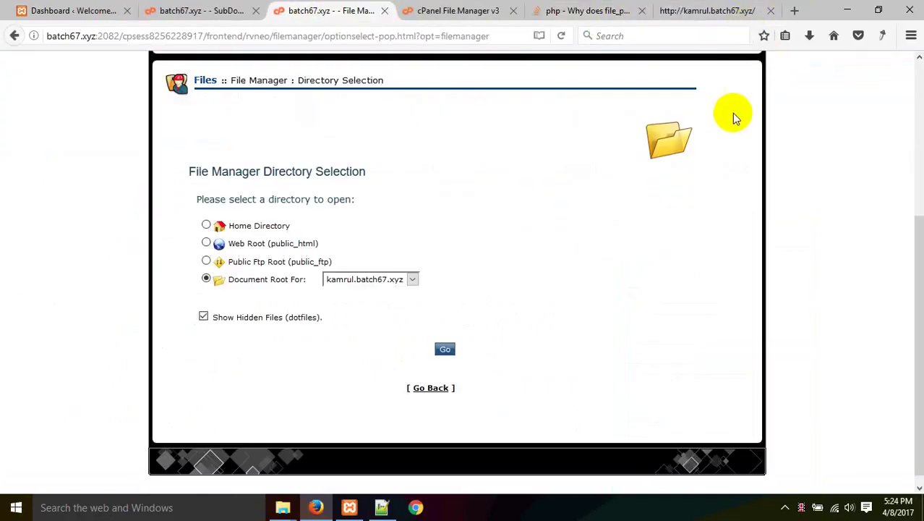
Find wordpress-4.7.3(1).zip in Explorer's Downloads folder, then bring Firefox's File Manager back.
click(793, 9)
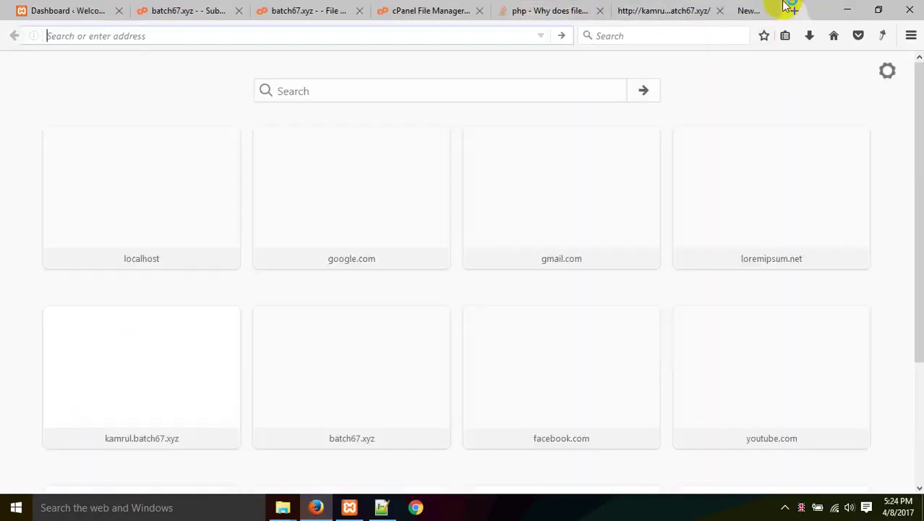
click(436, 34)
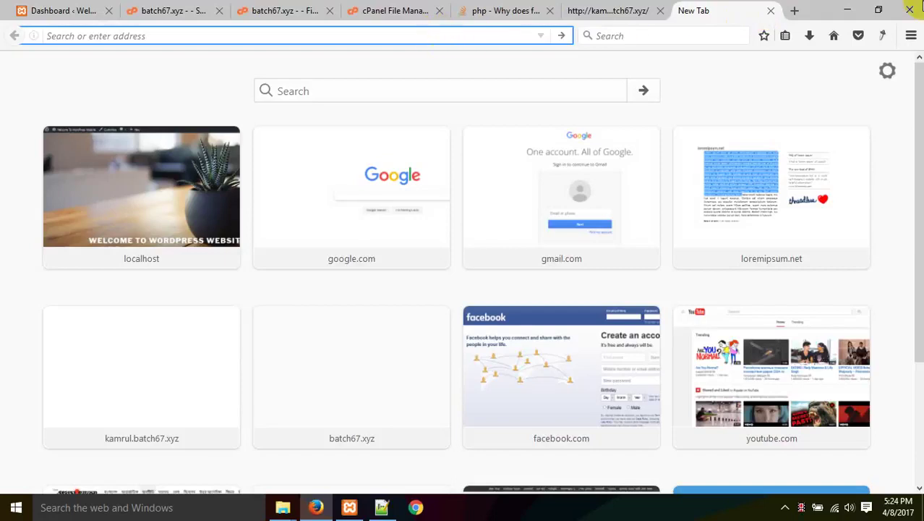
click(854, 7)
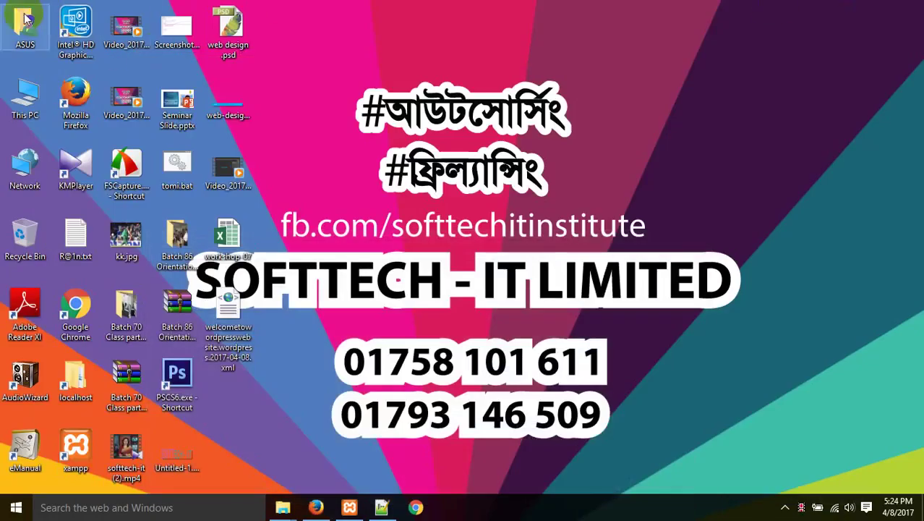
double_click(21, 105)
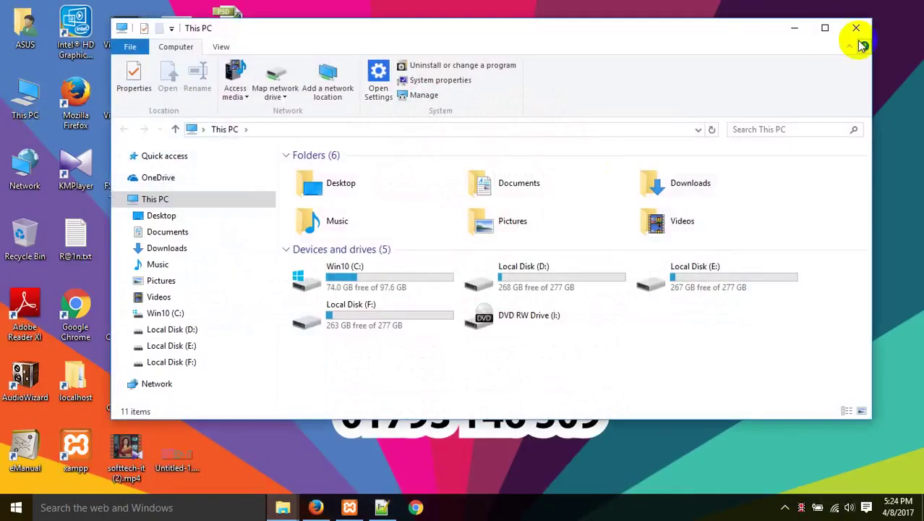
click(825, 27)
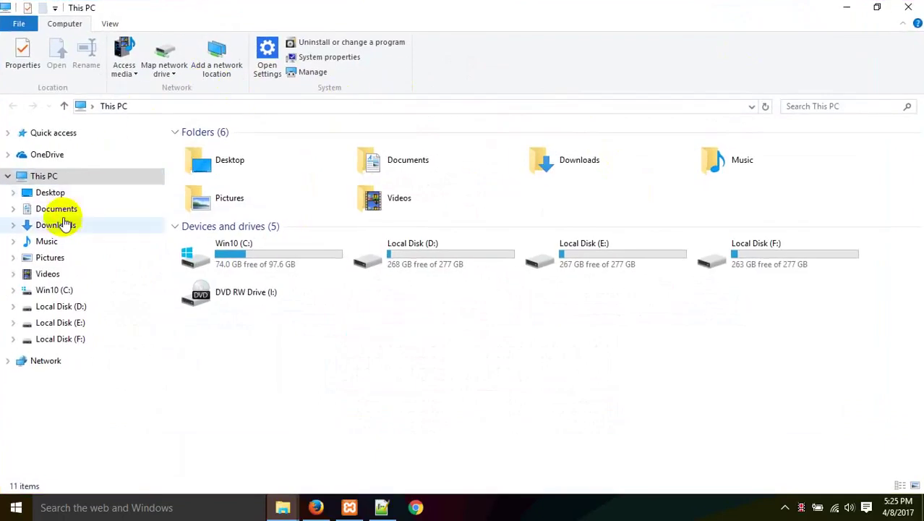
click(58, 226)
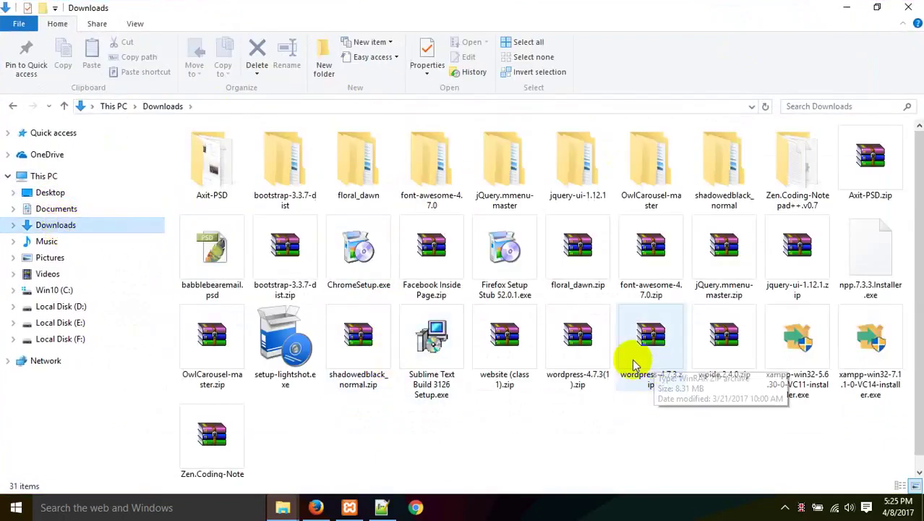
click(578, 351)
click(315, 508)
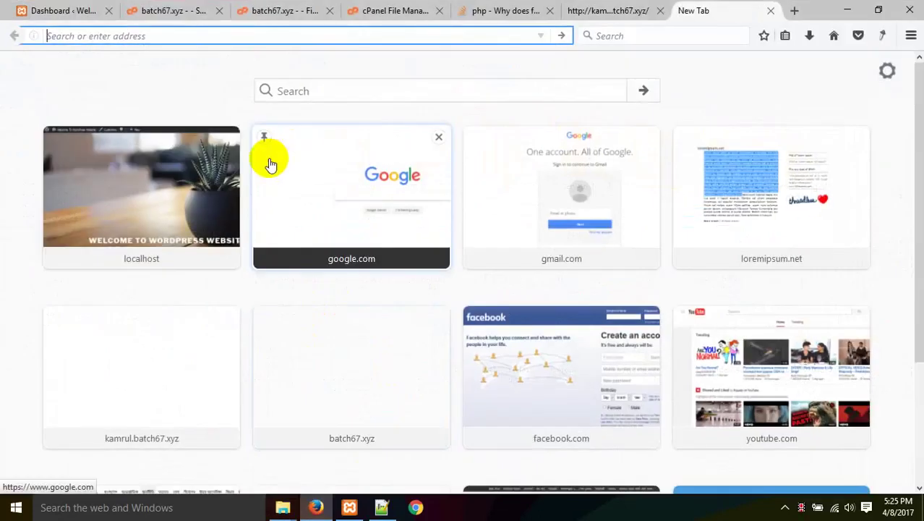
click(394, 10)
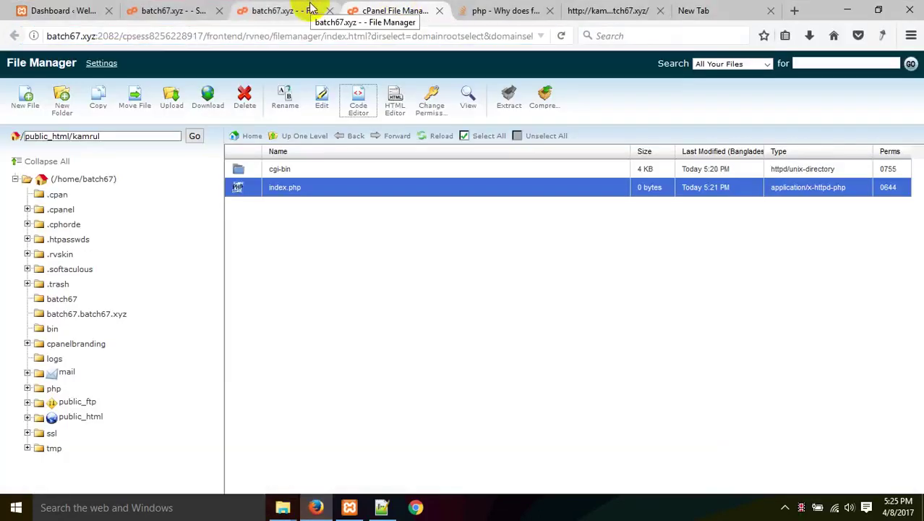
Delete the 0-byte index.php from the public_html/kamrul folder.
click(474, 9)
click(394, 10)
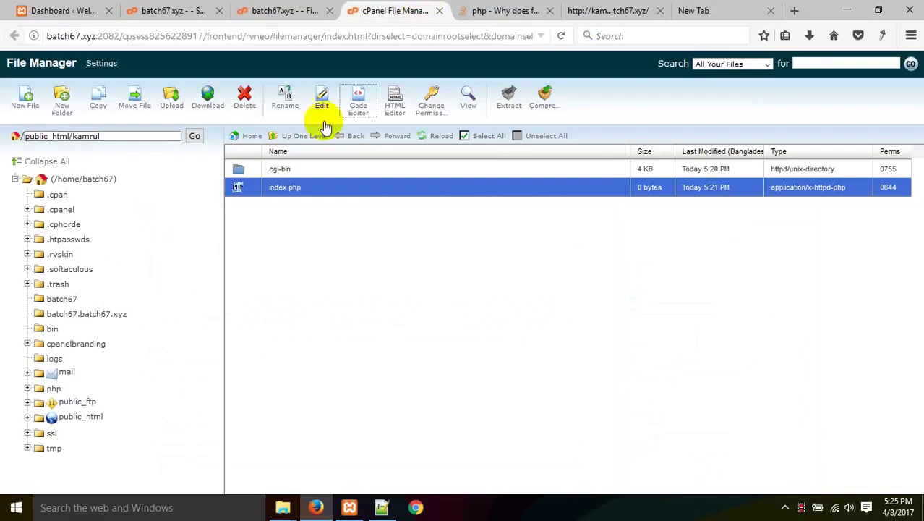
right_click(278, 192)
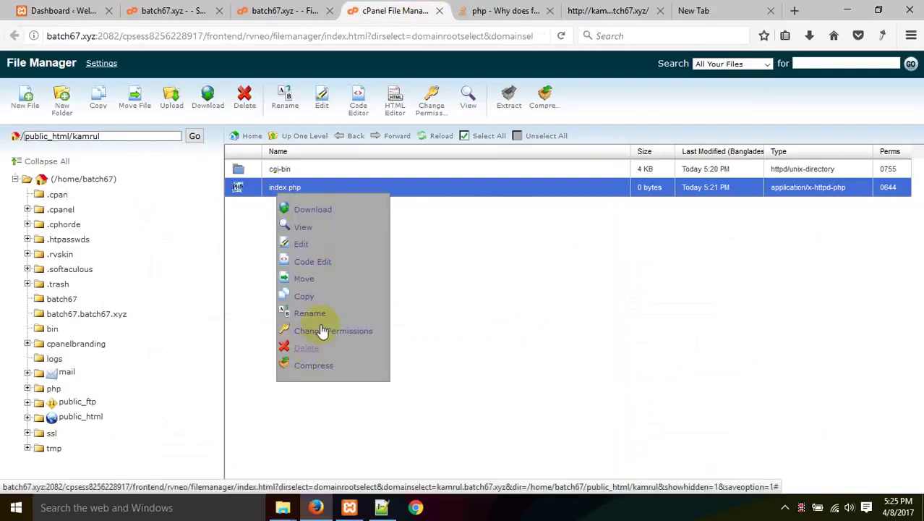
click(307, 347)
click(557, 313)
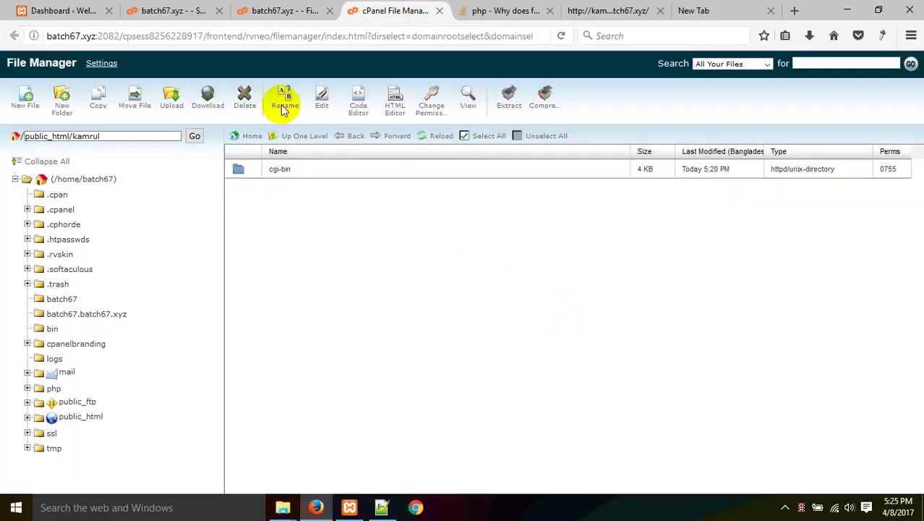
Upload wordpress-4.7.3.zip from Downloads into the kamrul folder.
click(172, 103)
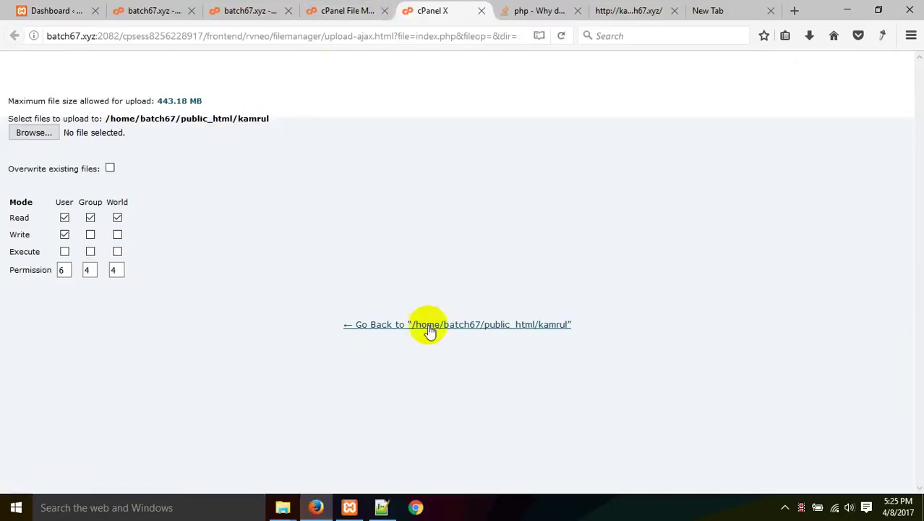
click(104, 139)
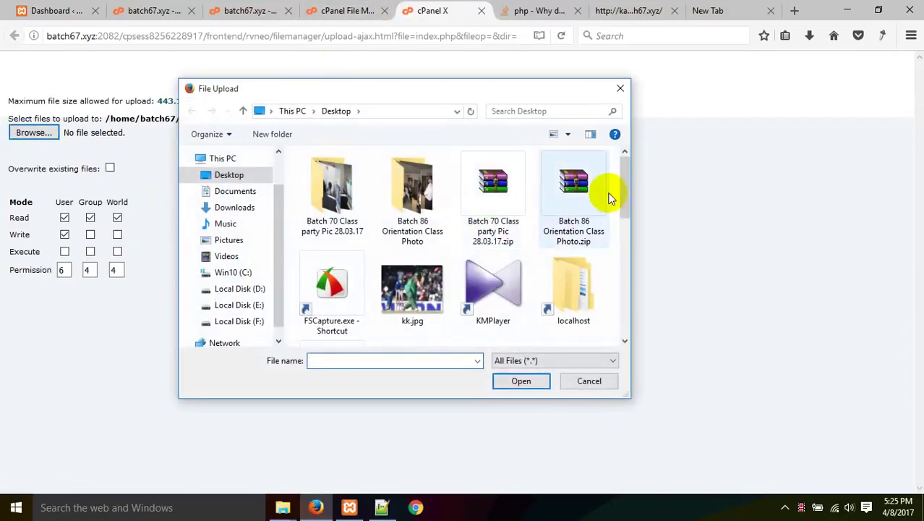
click(229, 212)
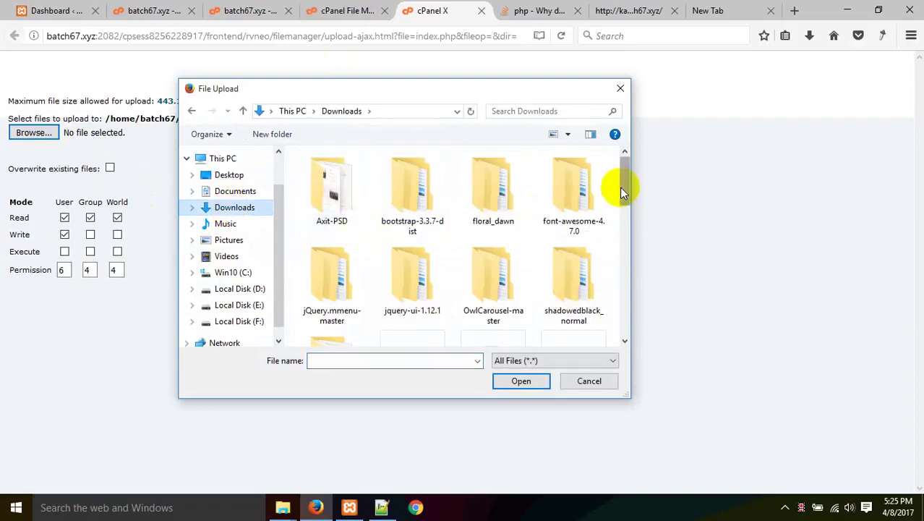
drag(620, 188, 625, 314)
click(497, 275)
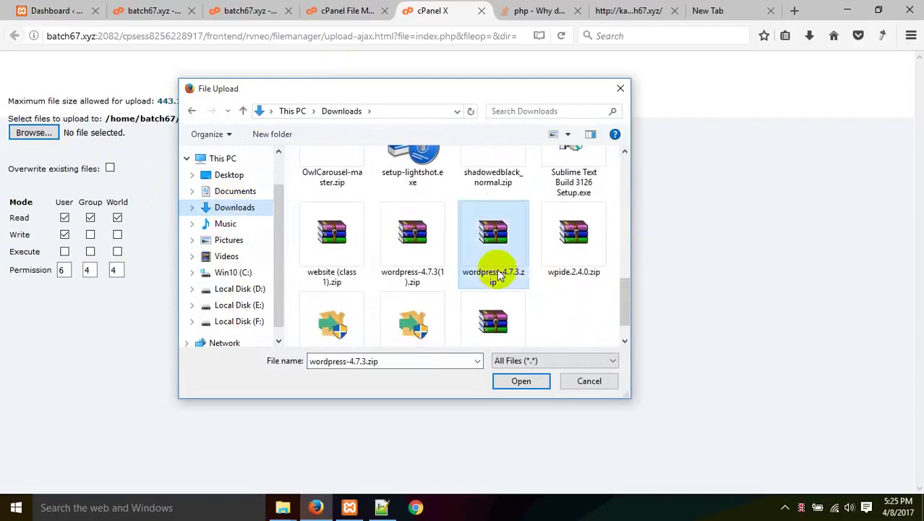
double_click(498, 275)
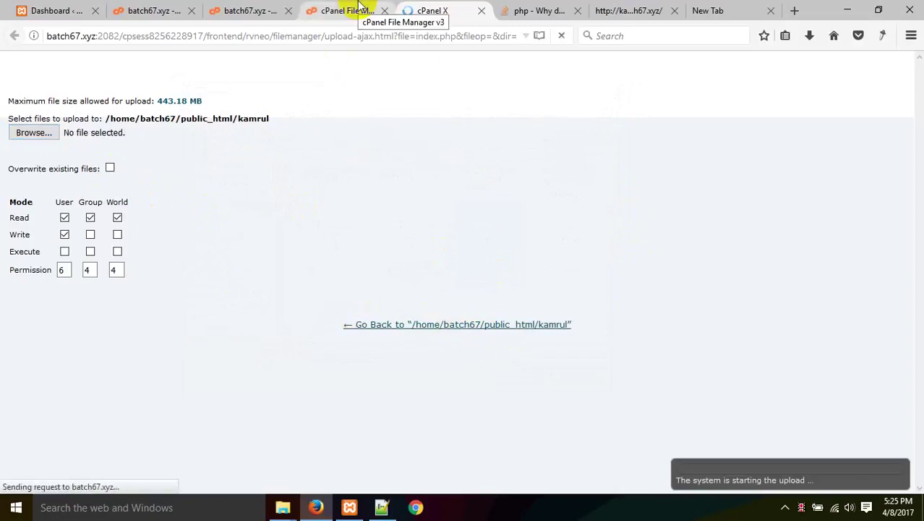
Return to the kamrul.batch67.xyz subdomain confirmation page on the Domains tab.
click(359, 6)
click(271, 6)
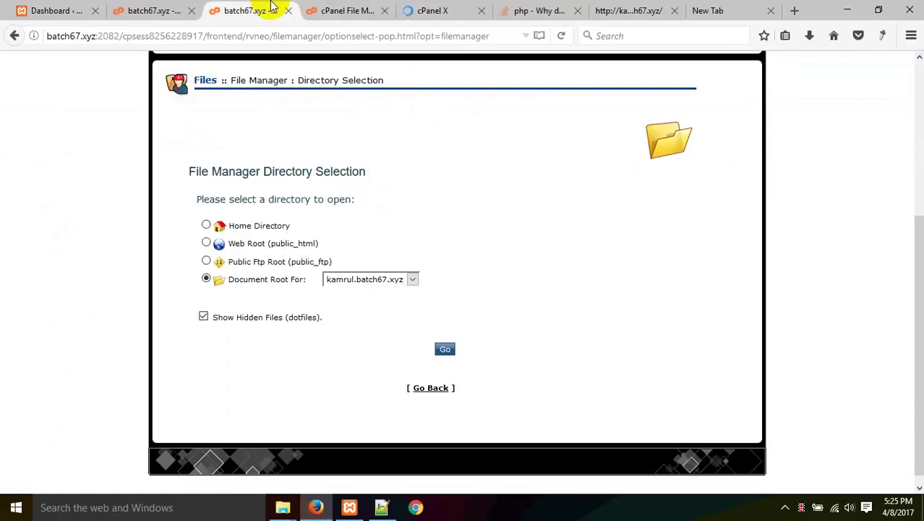
click(167, 10)
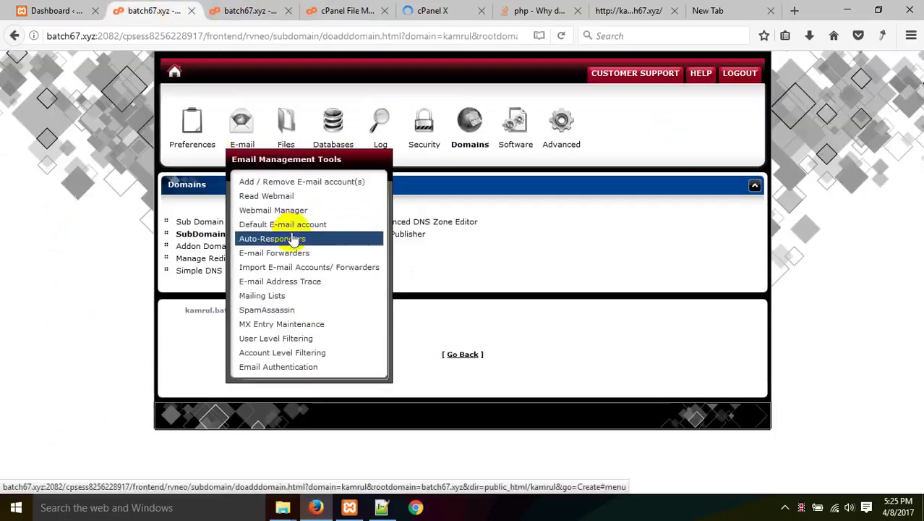
click(227, 5)
scroll(200, 244, up, 5)
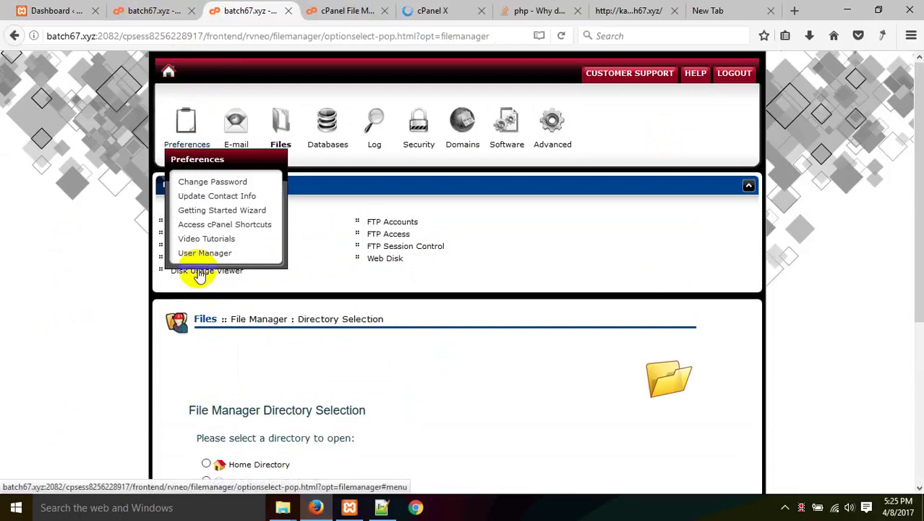
click(173, 12)
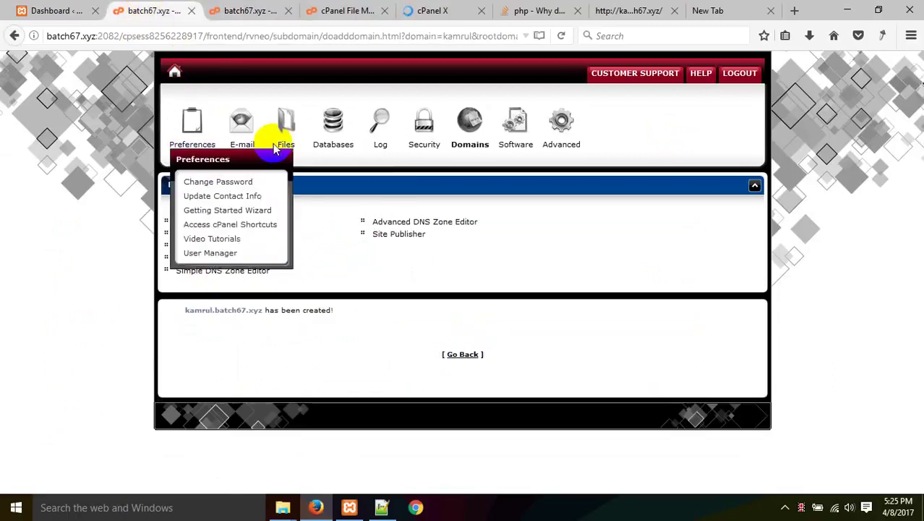
Go to the cPanel home page, close the WordPress dashboard tab, and bring Databases into view.
mouse_move(285, 144)
click(174, 70)
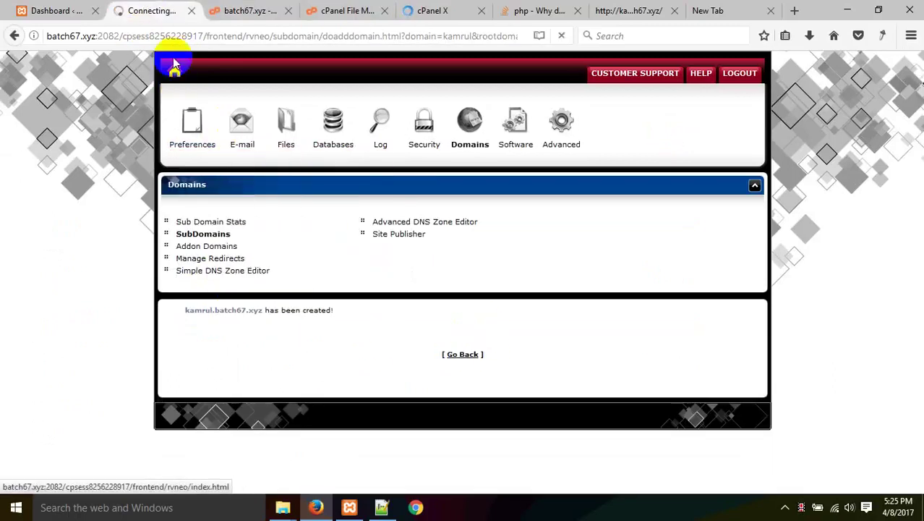
click(96, 10)
scroll(479, 310, down, 5)
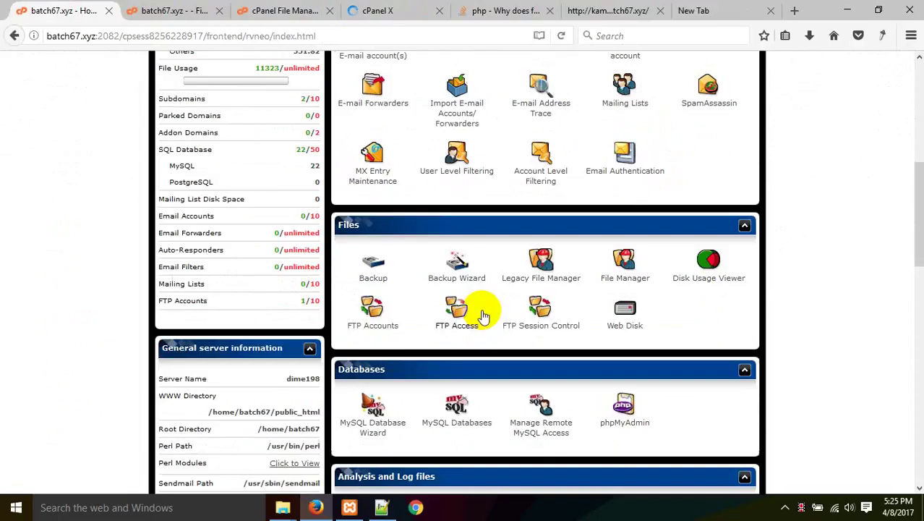
scroll(481, 318, down, 5)
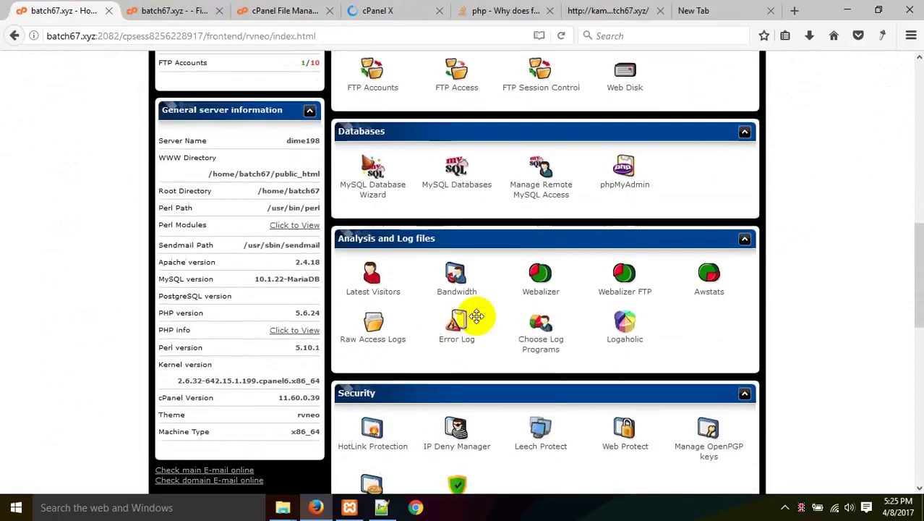
scroll(469, 318, down, 3)
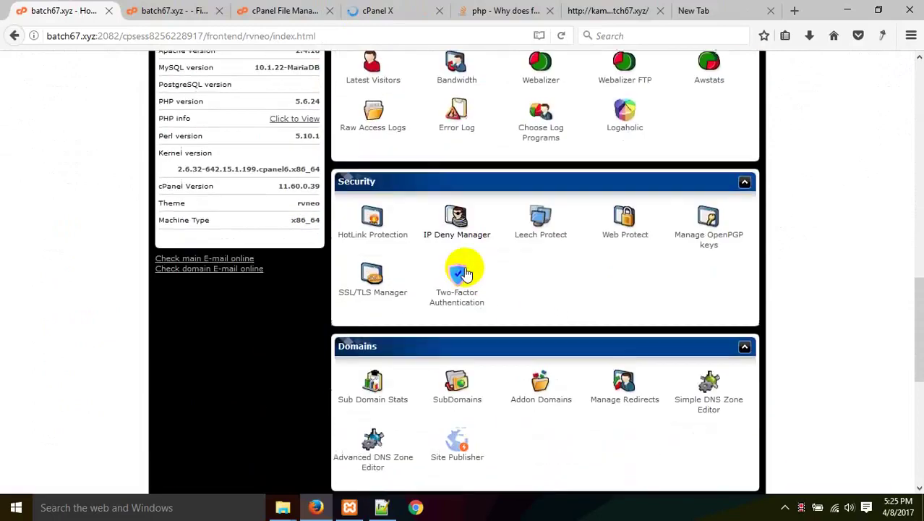
scroll(464, 343, up, 6)
scroll(465, 349, up, 1)
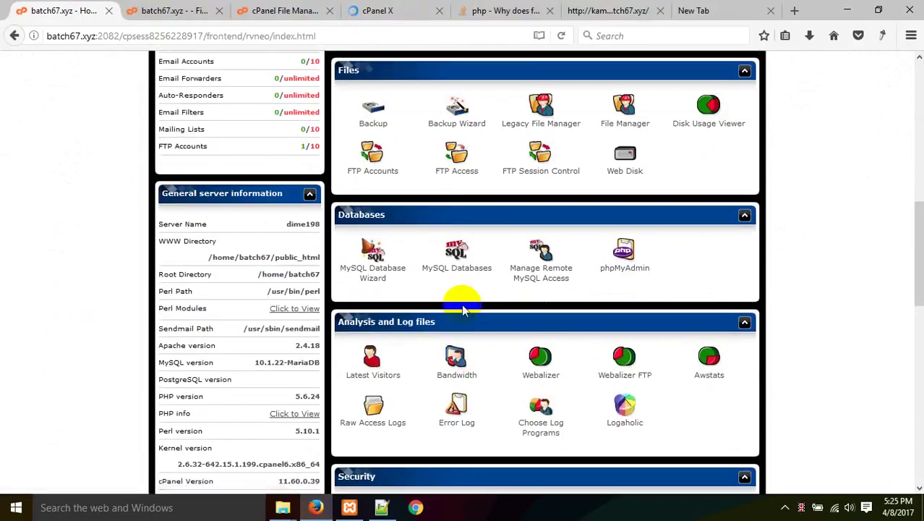
Create the database kamrul (batch67_kamrul) in MySQL Databases and return to the list.
click(457, 272)
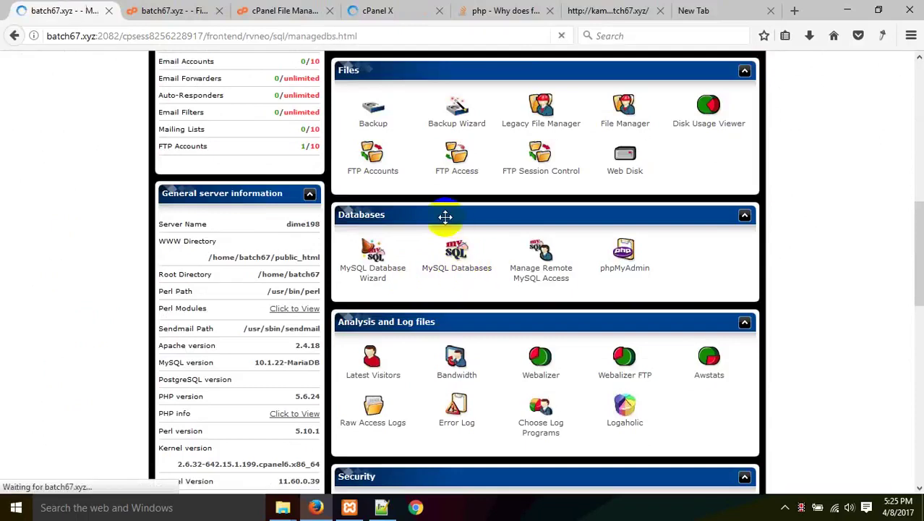
scroll(300, 265, down, 5)
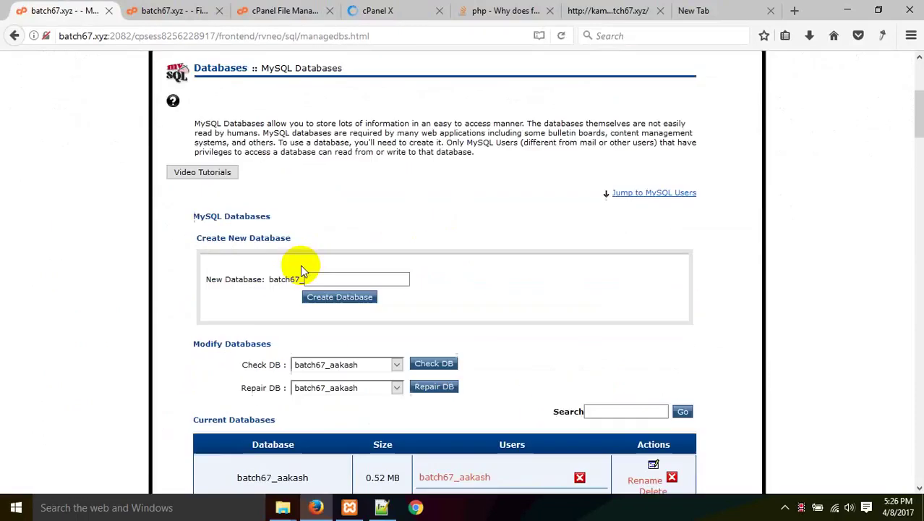
click(312, 275)
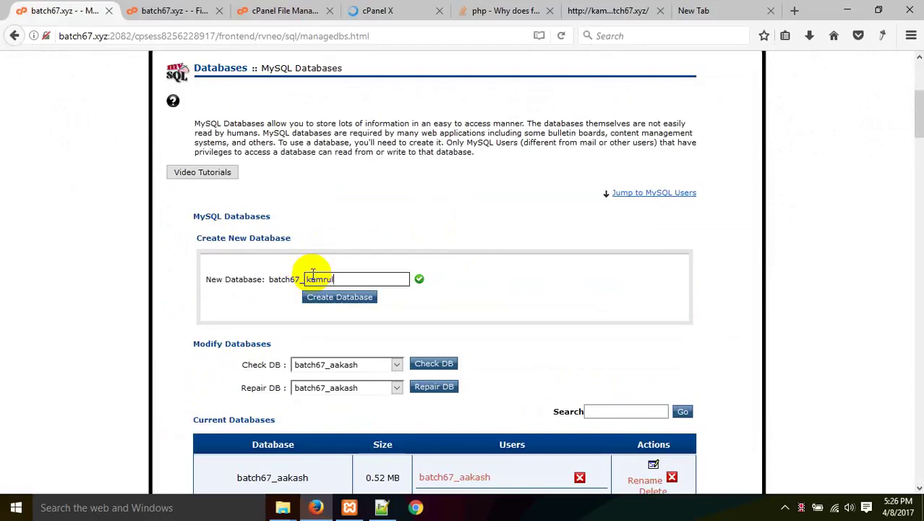
drag(351, 278, 181, 258)
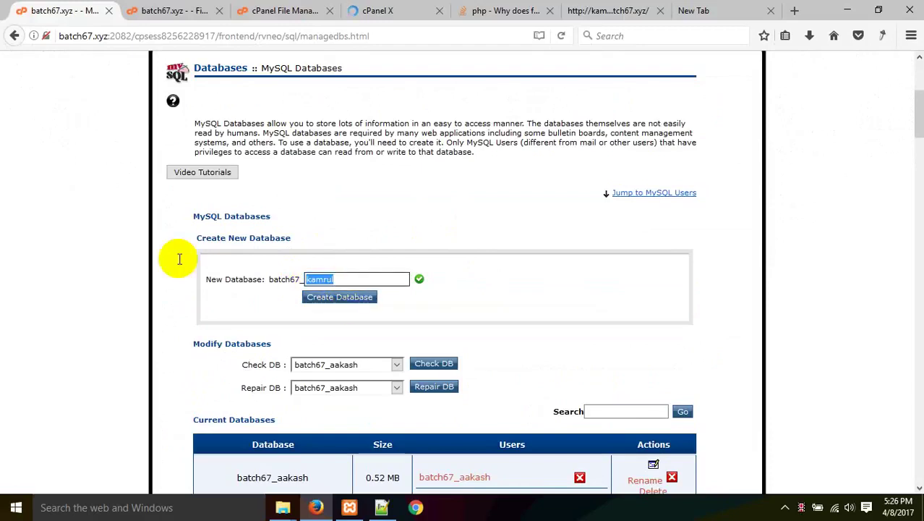
click(322, 303)
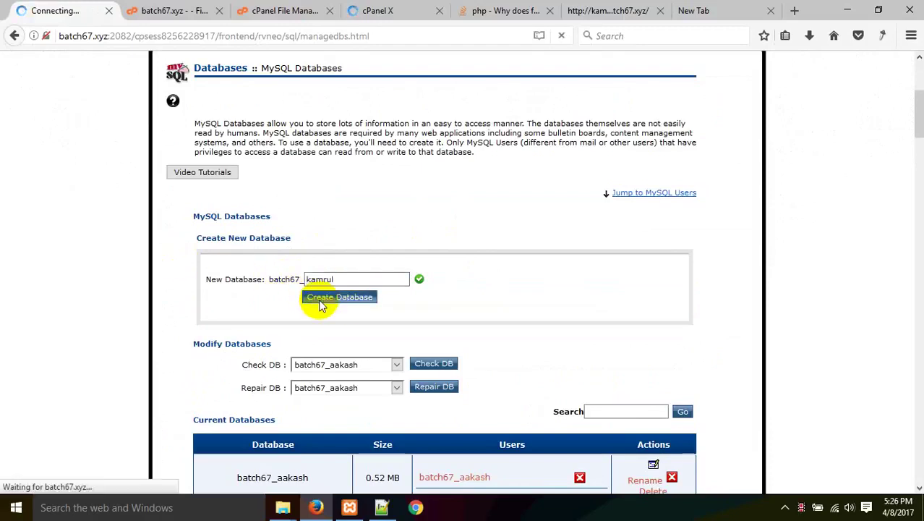
scroll(307, 311, down, 1)
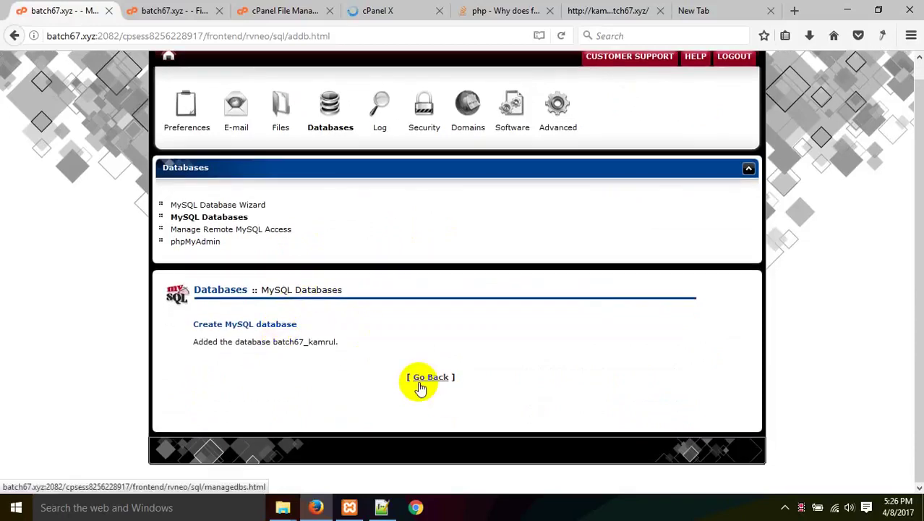
click(433, 379)
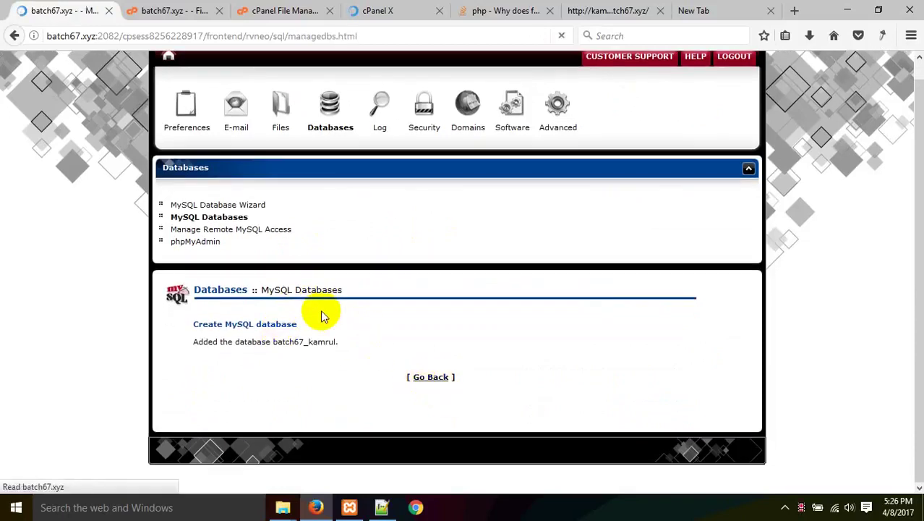
scroll(322, 312, down, 1)
scroll(321, 316, down, 20)
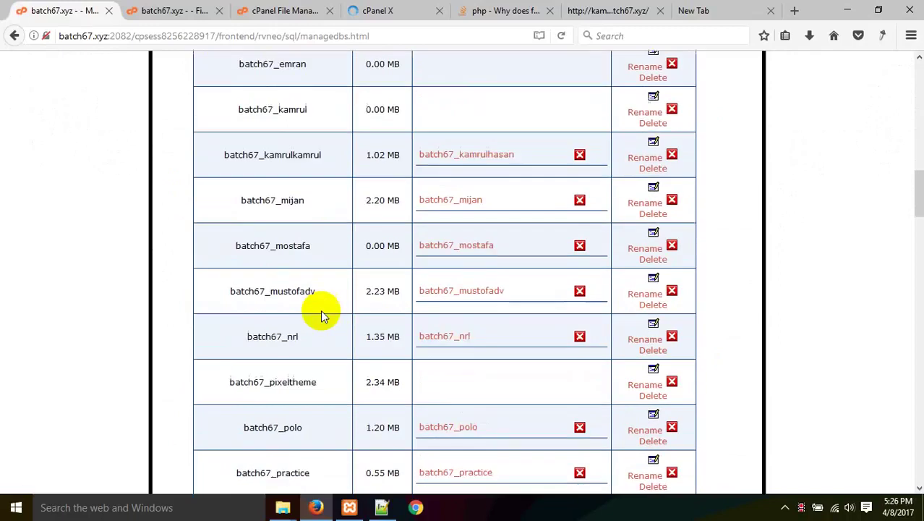
Enter kamrul as the new MySQL user's username.
click(286, 233)
click(297, 219)
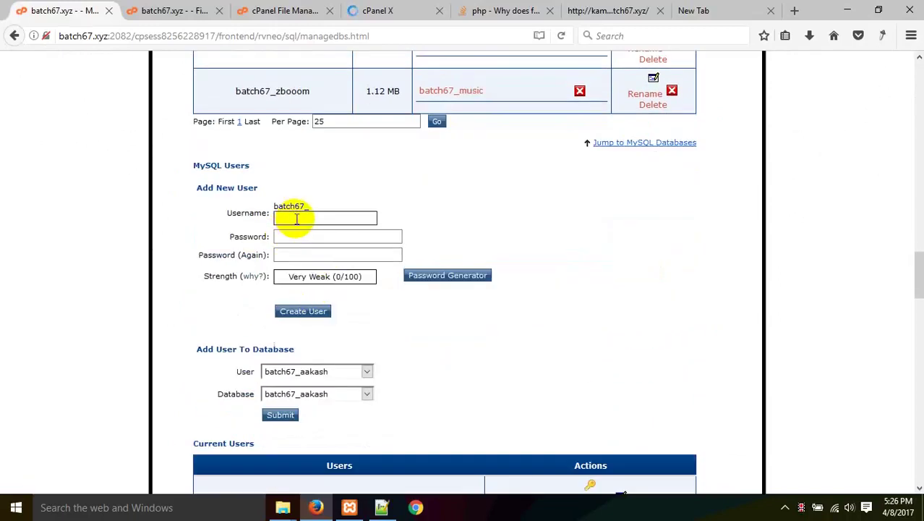
text(kamrul)
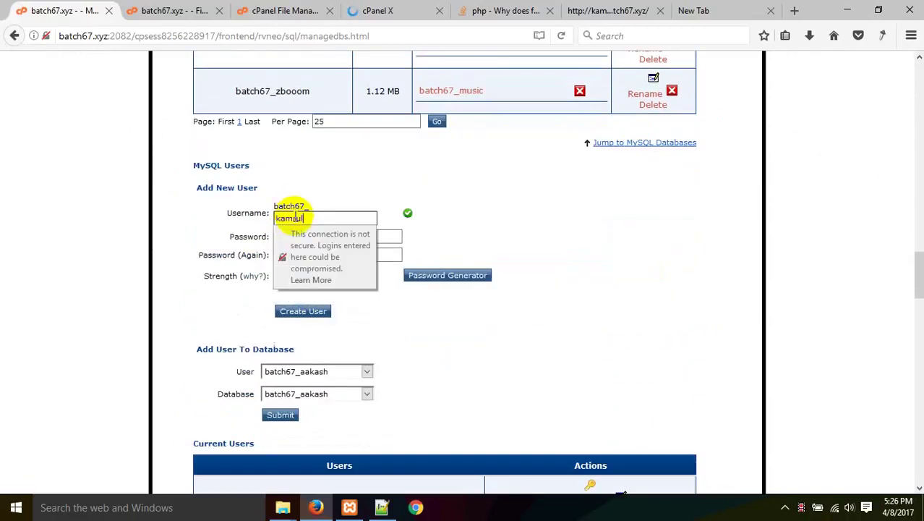
click(296, 239)
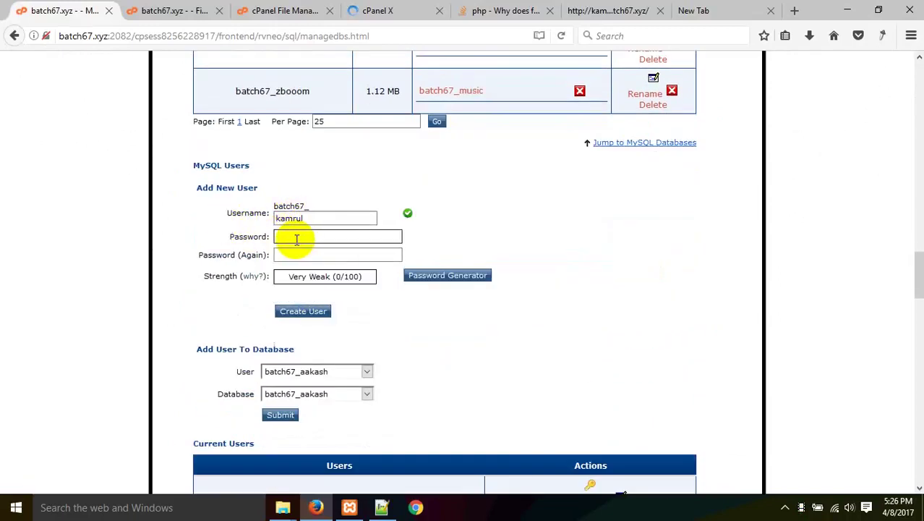
Apply a generated very strong password and create the batch67_kamrul MySQL user.
click(450, 277)
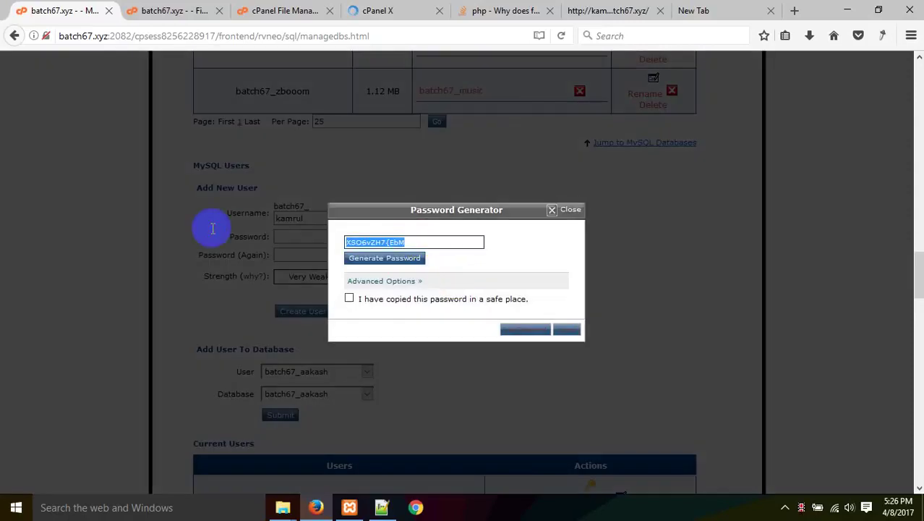
click(420, 282)
click(419, 282)
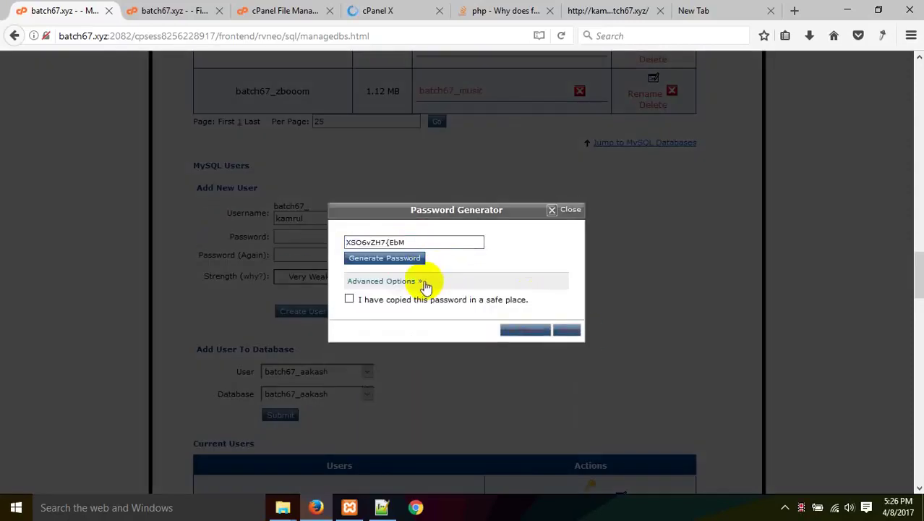
click(401, 301)
click(515, 331)
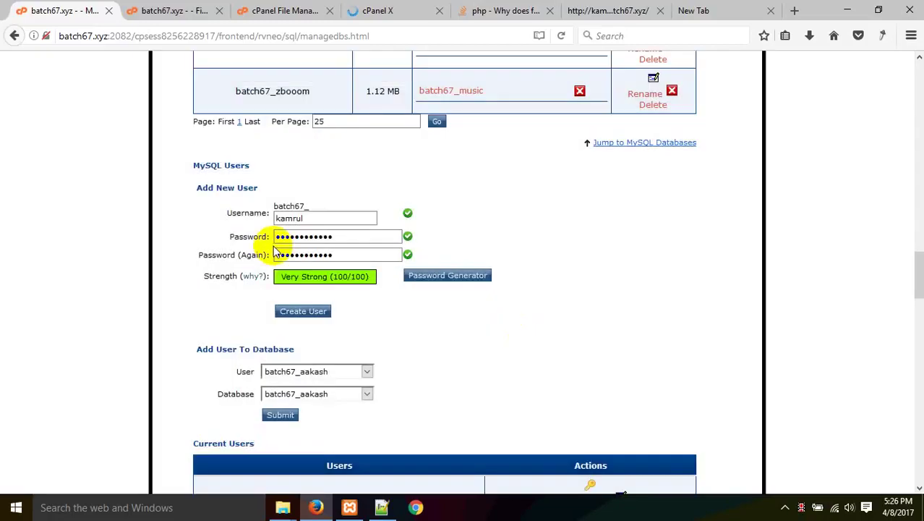
double_click(355, 282)
click(330, 233)
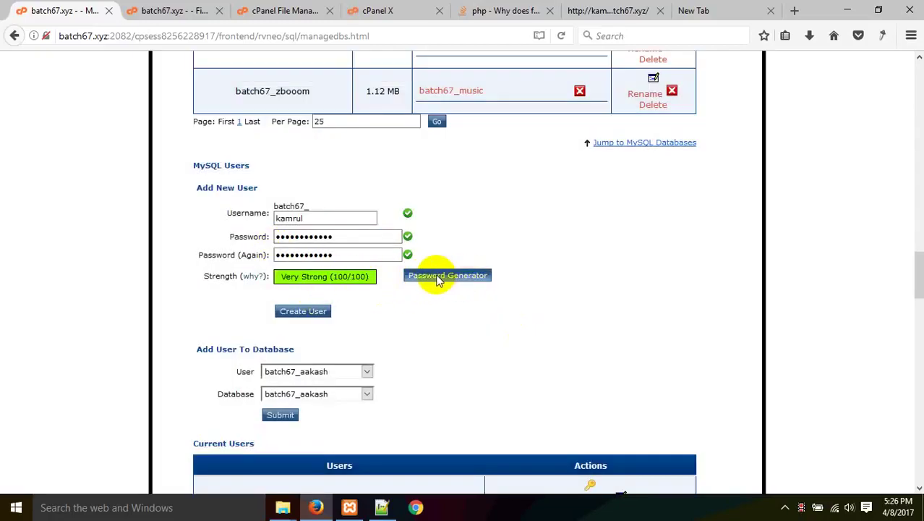
click(301, 311)
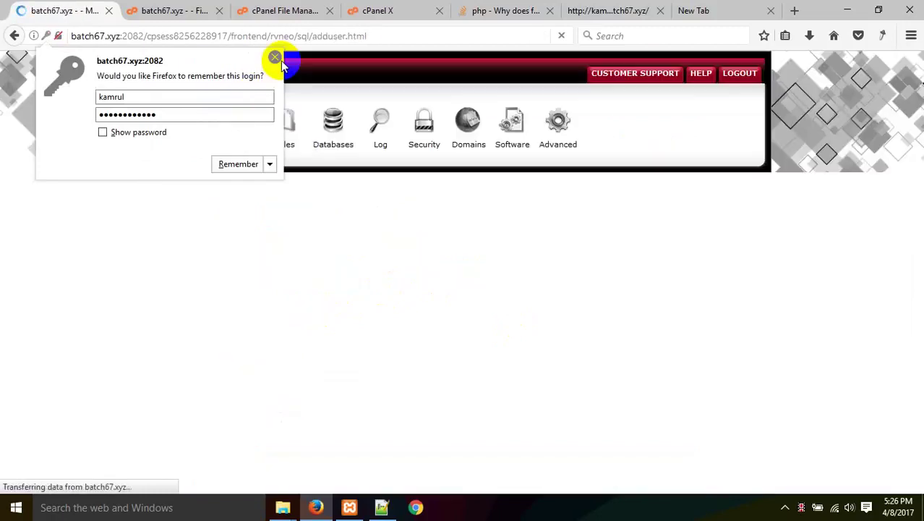
click(275, 57)
mouse_move(286, 130)
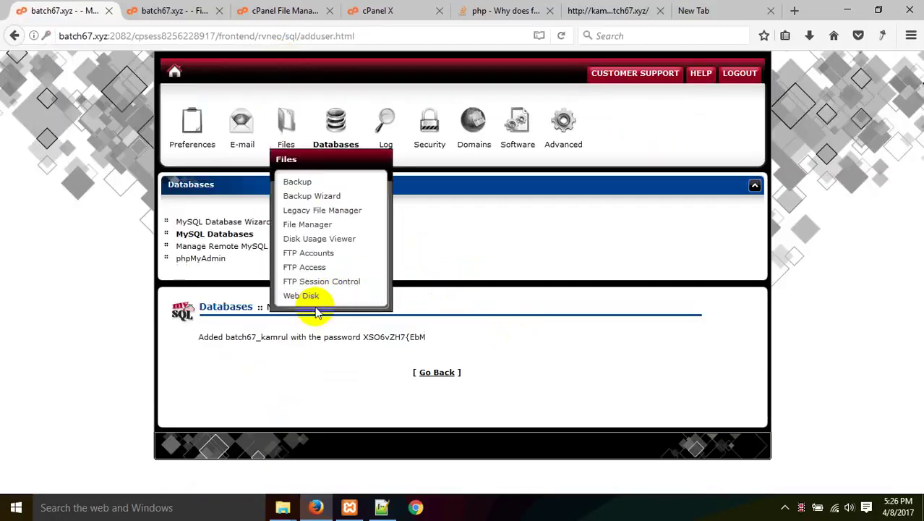
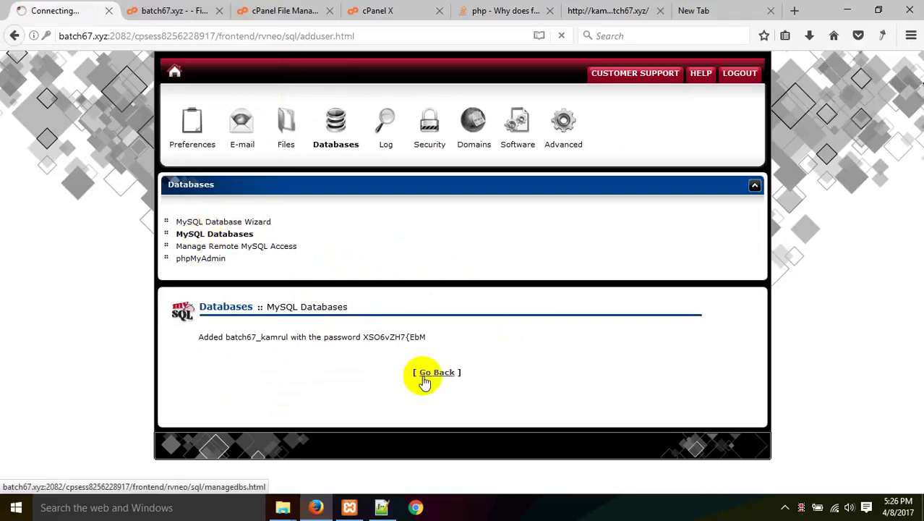
Add user batch67_kamrul to database batch67_kamrul and save ALL PRIVILEGES.
scroll(207, 319, down, 15)
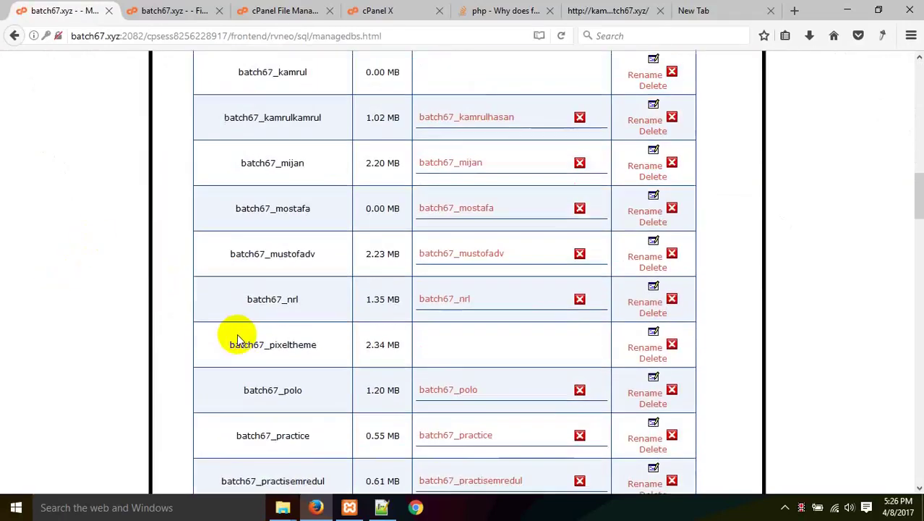
scroll(241, 336, down, 20)
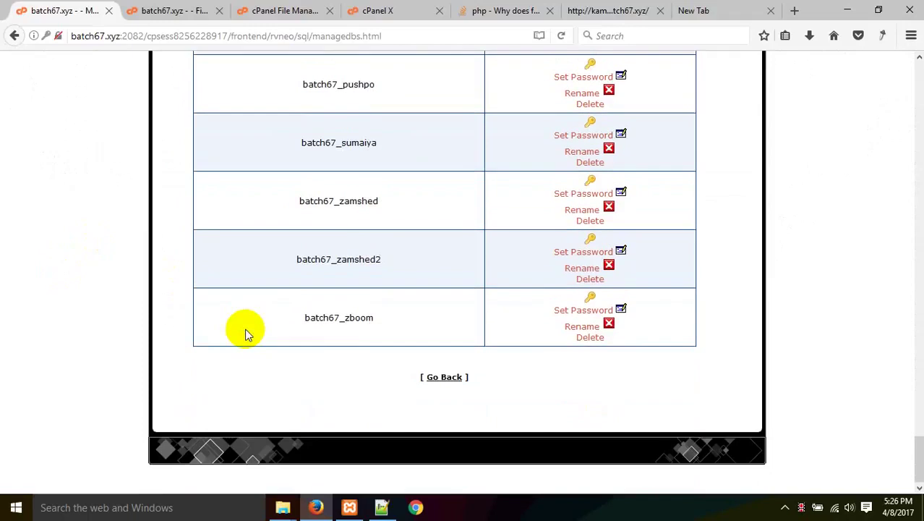
scroll(246, 333, up, 15)
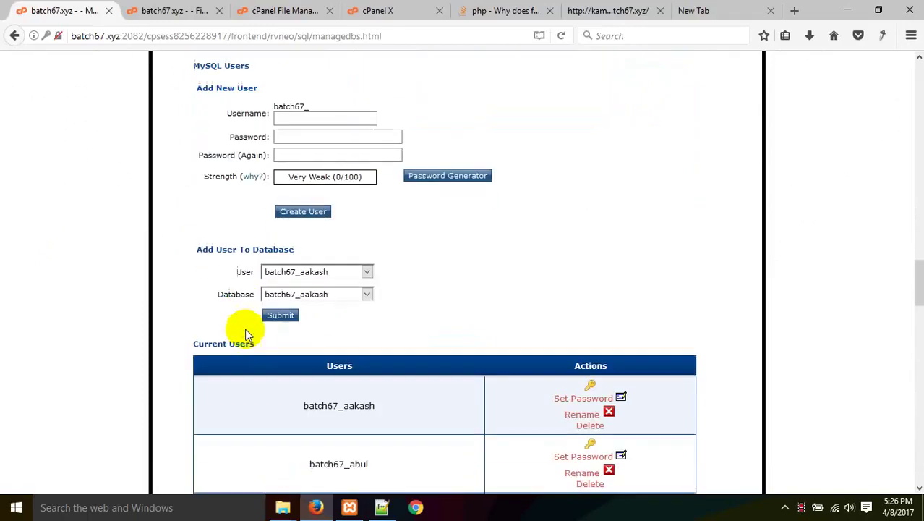
click(305, 271)
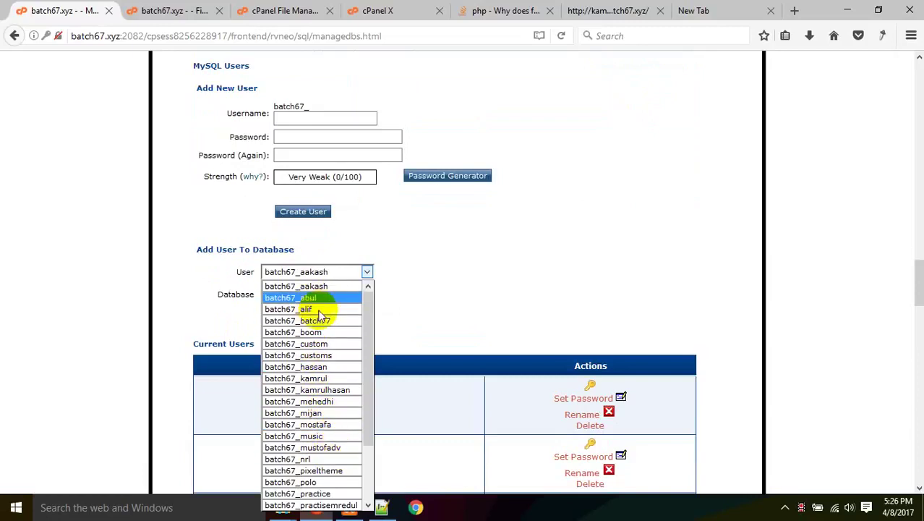
click(330, 378)
click(315, 296)
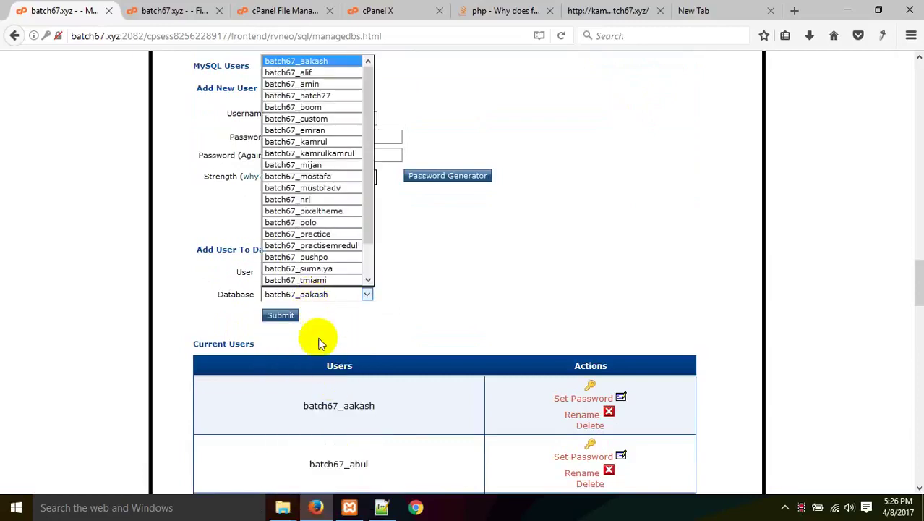
click(326, 141)
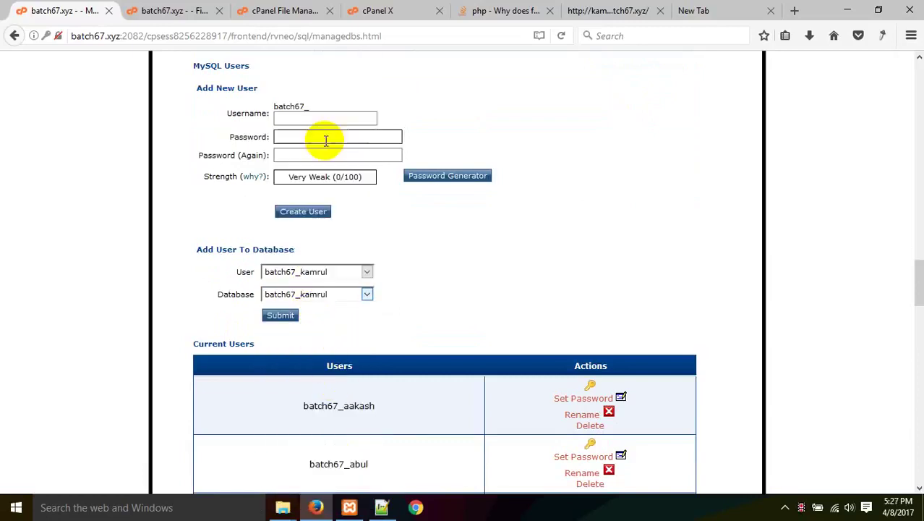
click(284, 316)
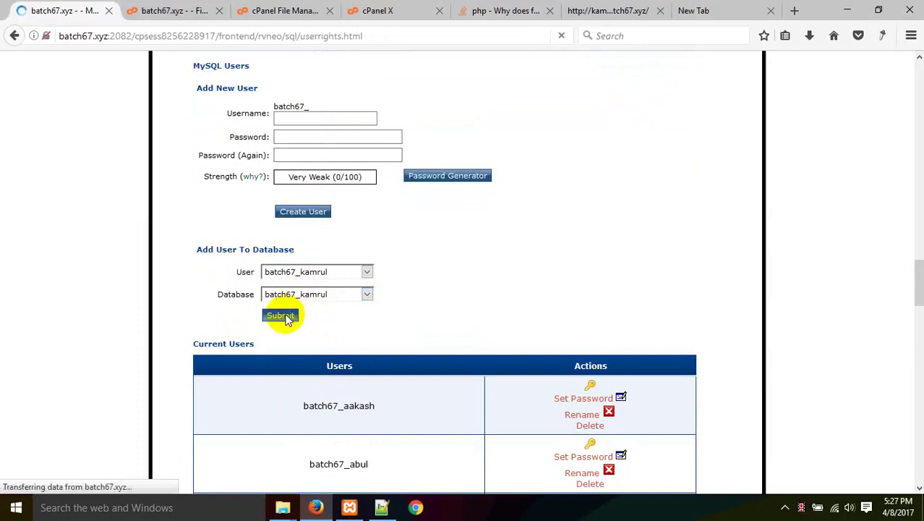
scroll(289, 275, down, 3)
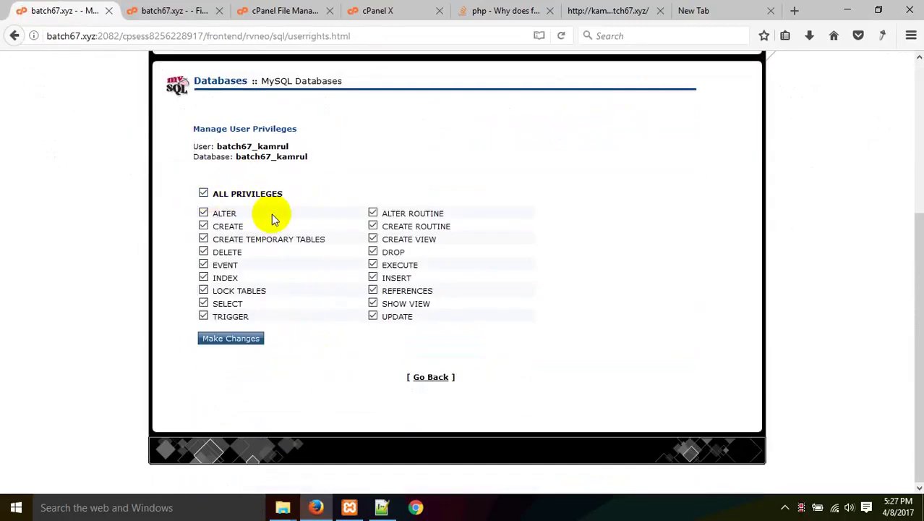
click(222, 339)
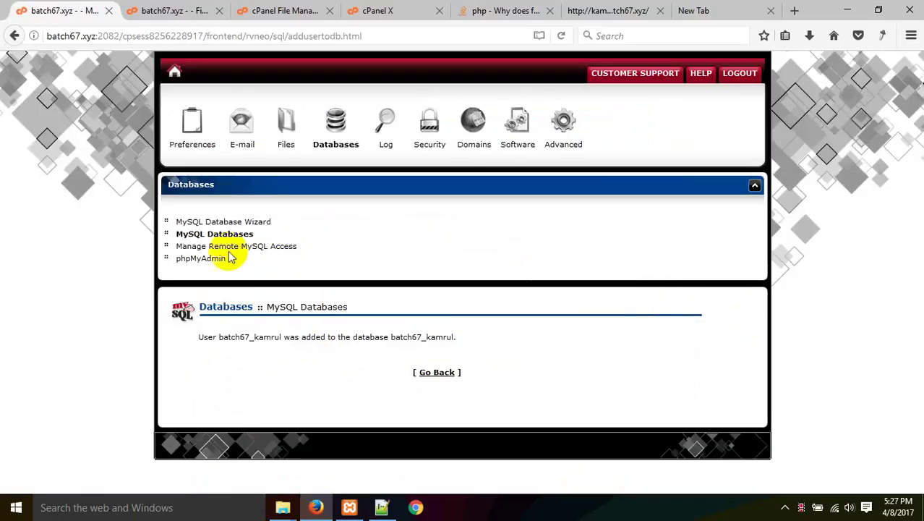
Reload the File Manager tab so wordpress-4.7.3.zip appears, then select kamrul.zip.
click(491, 10)
click(690, 9)
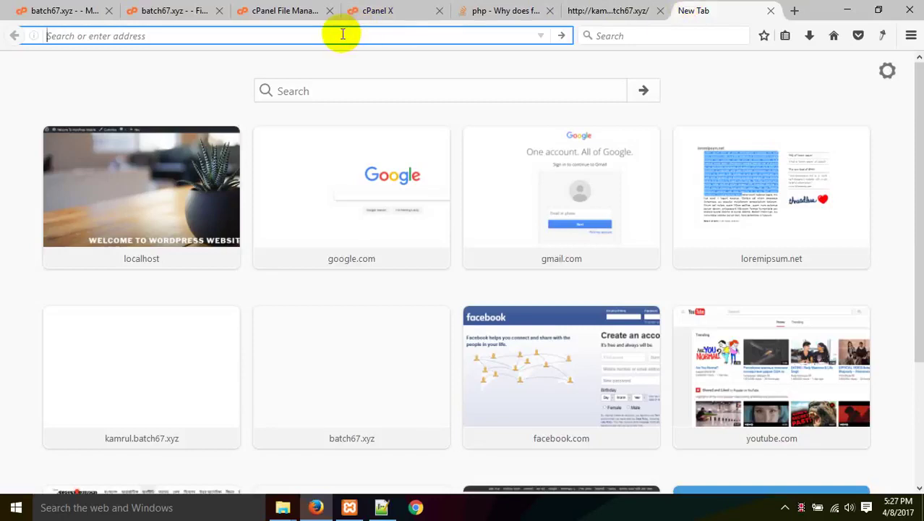
click(561, 9)
click(524, 9)
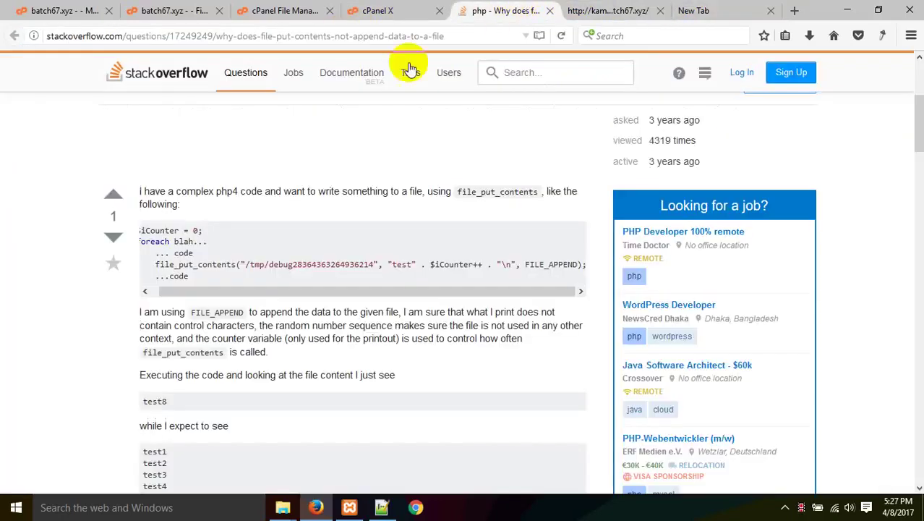
click(394, 15)
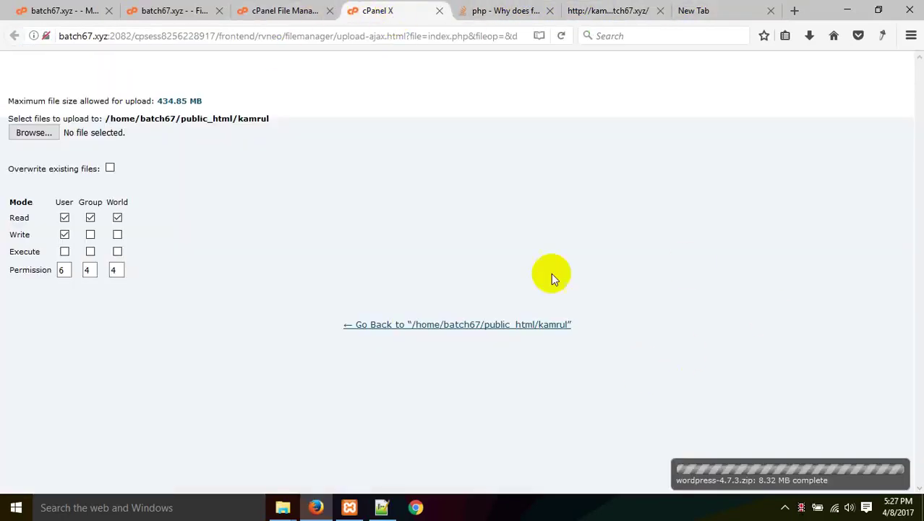
click(323, 6)
right_click(396, 274)
click(465, 276)
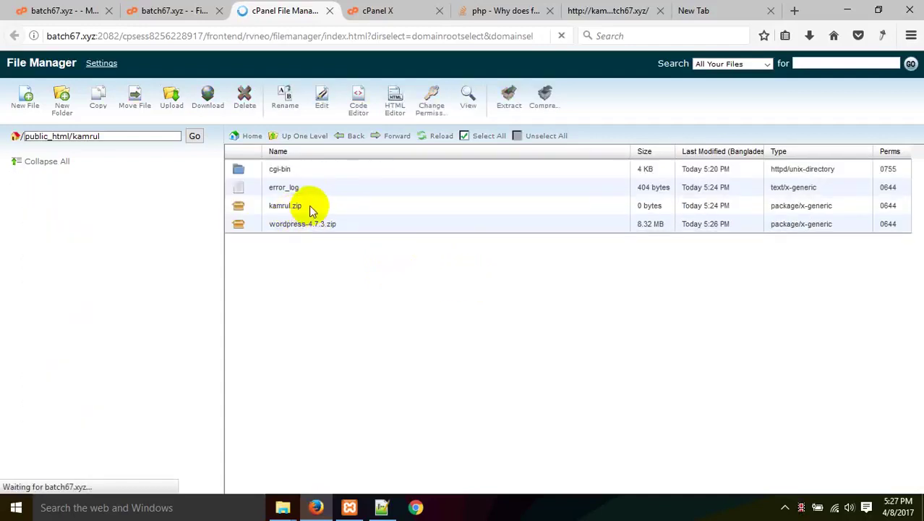
click(314, 208)
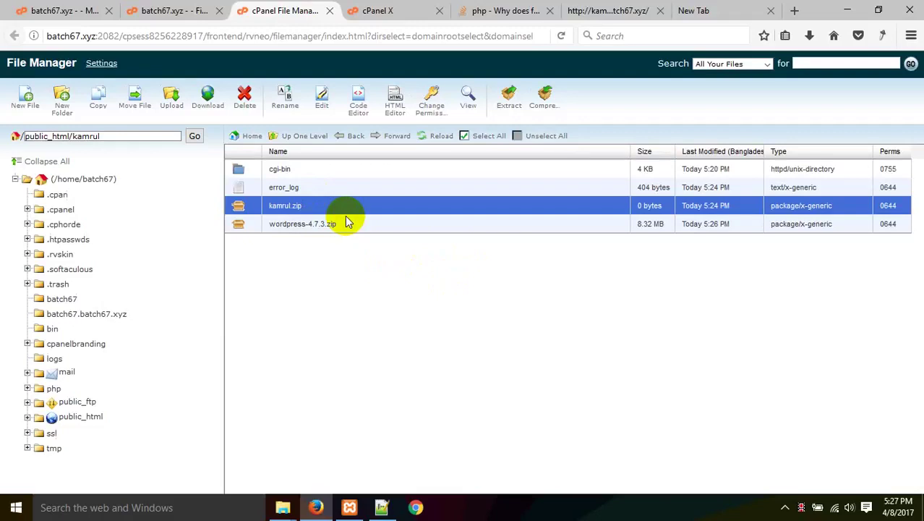
Delete error_log and kamrul.zip from the kamrul folder.
ctrl+click(294, 192)
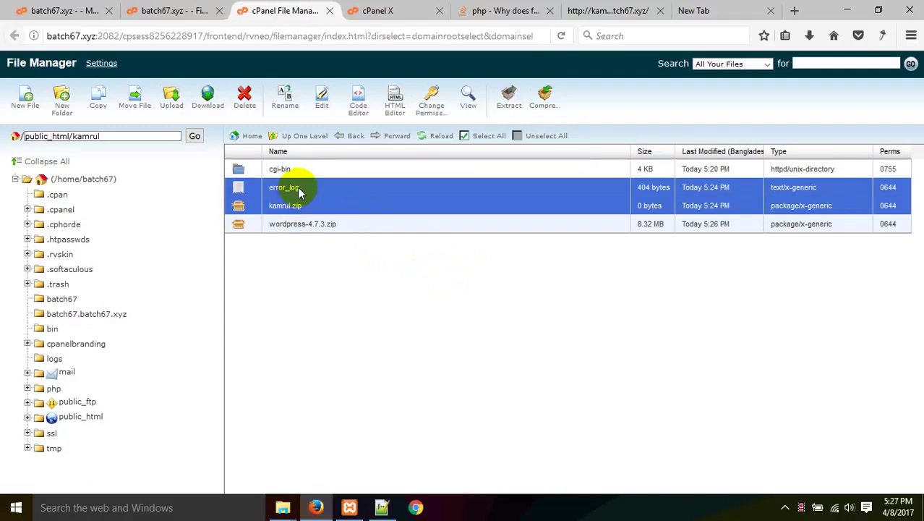
click(246, 100)
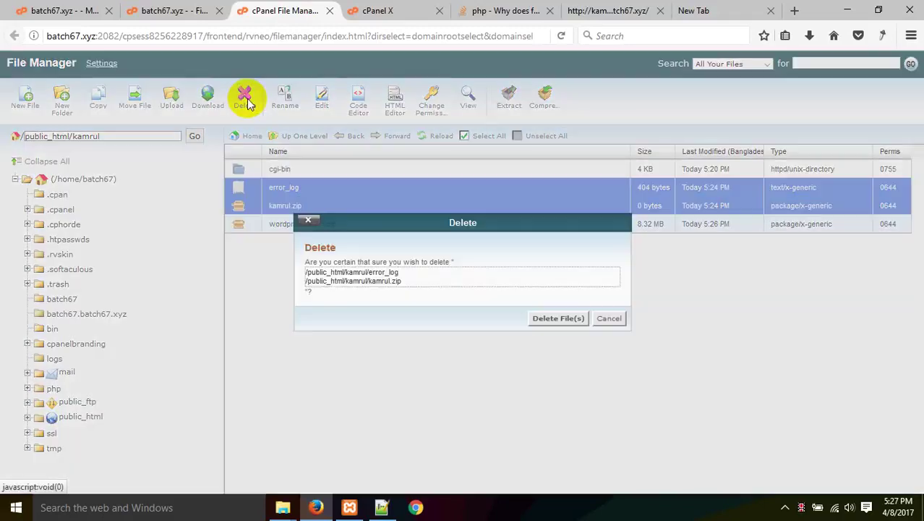
click(571, 318)
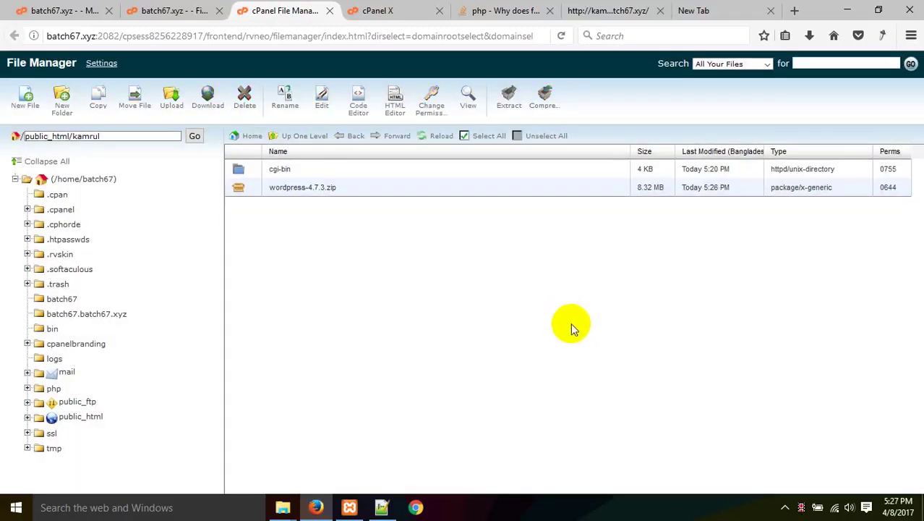
Extract wordpress-4.7.3.zip into the kamrul folder and refresh the listing.
right_click(303, 186)
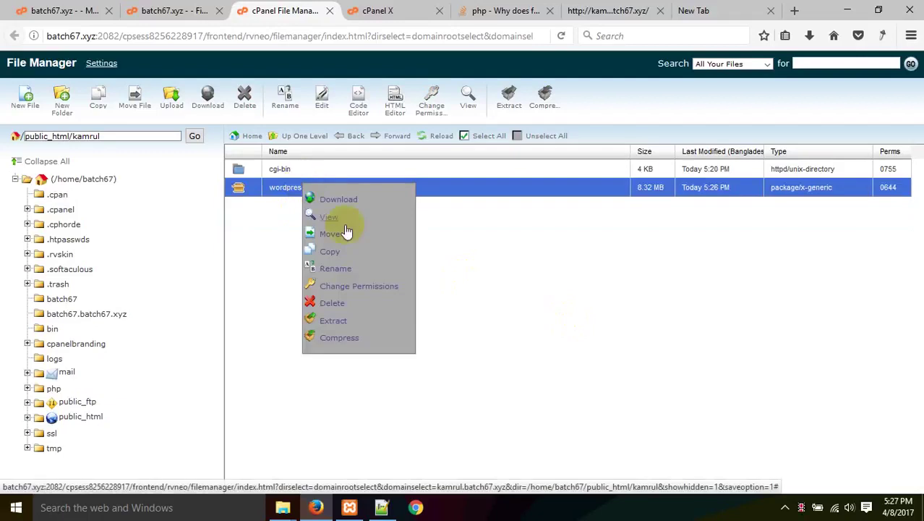
click(349, 318)
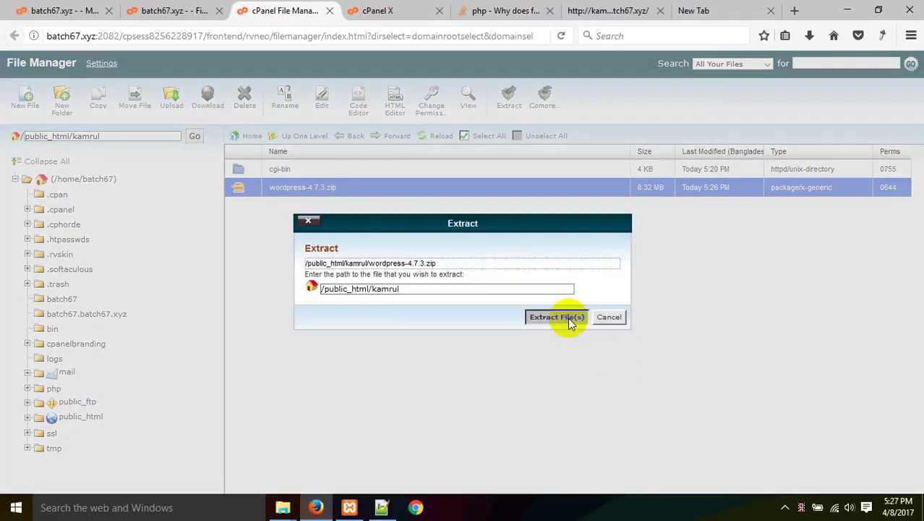
click(570, 321)
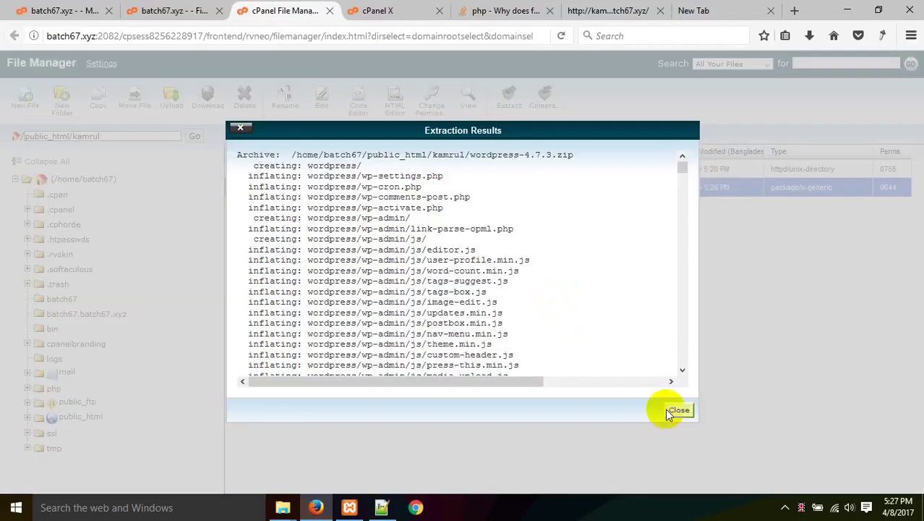
click(668, 411)
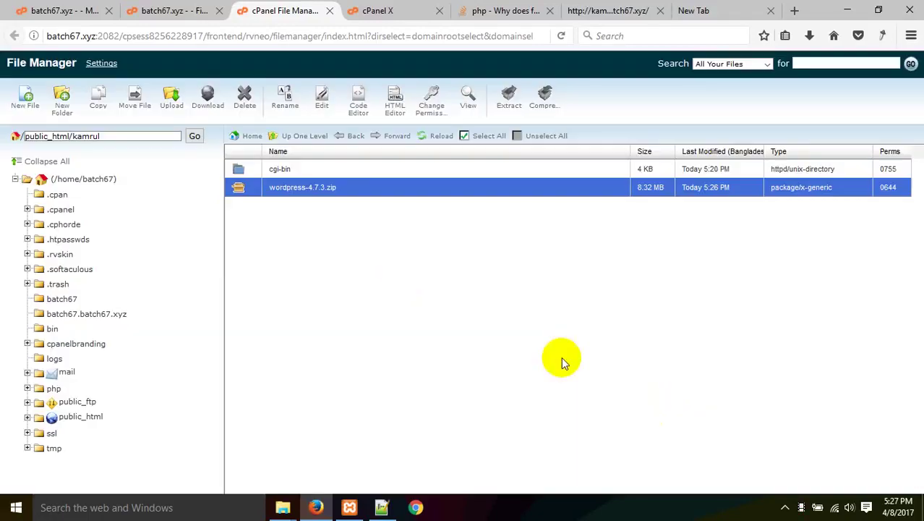
click(440, 135)
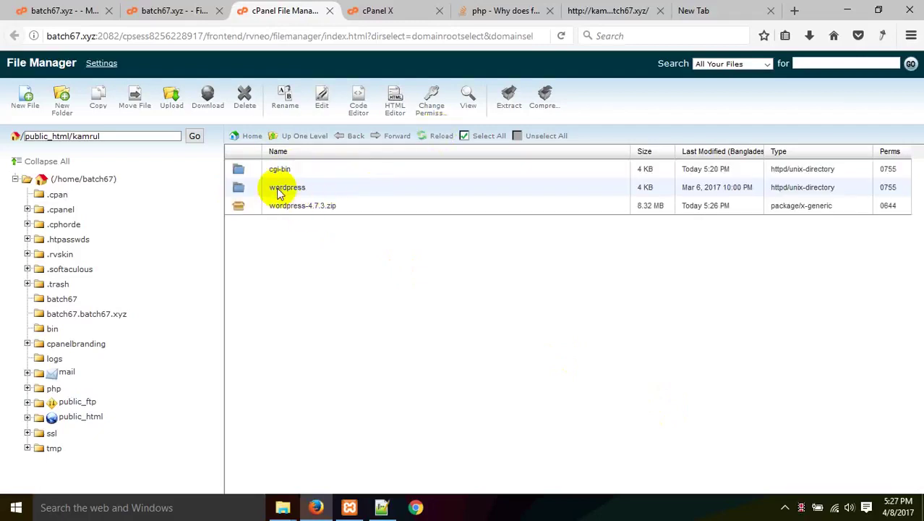
Delete the wordpress-4.7.3.zip archive, keeping the new wordpress folder.
click(279, 189)
click(278, 205)
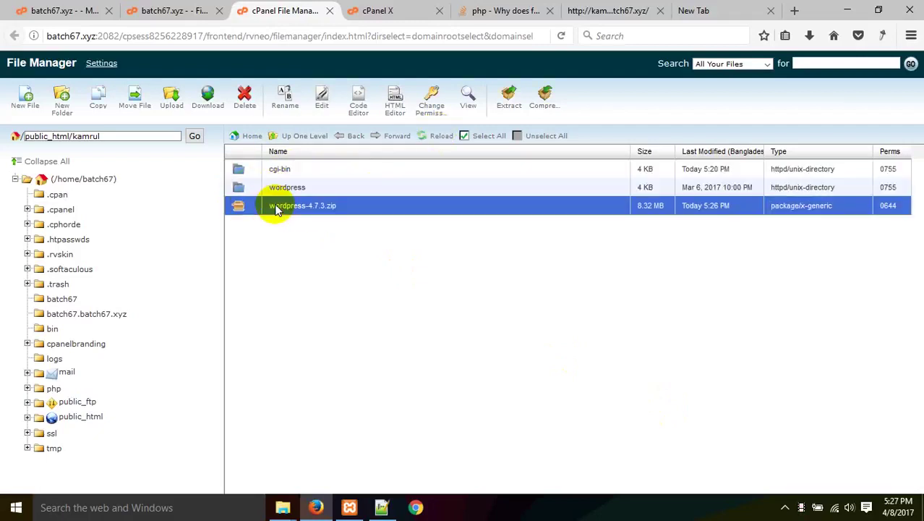
click(247, 104)
click(531, 311)
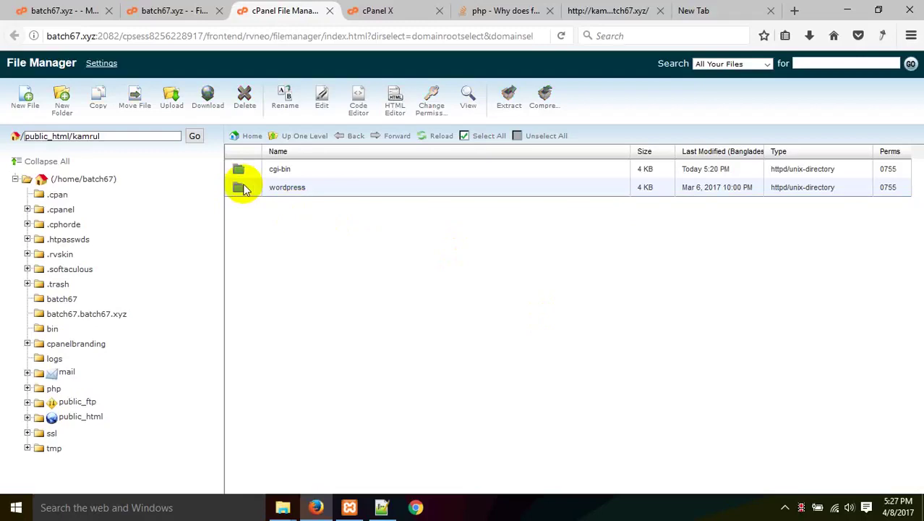
Move all files from the wordpress folder up to /public_html/kamrul.
double_click(244, 189)
click(284, 221)
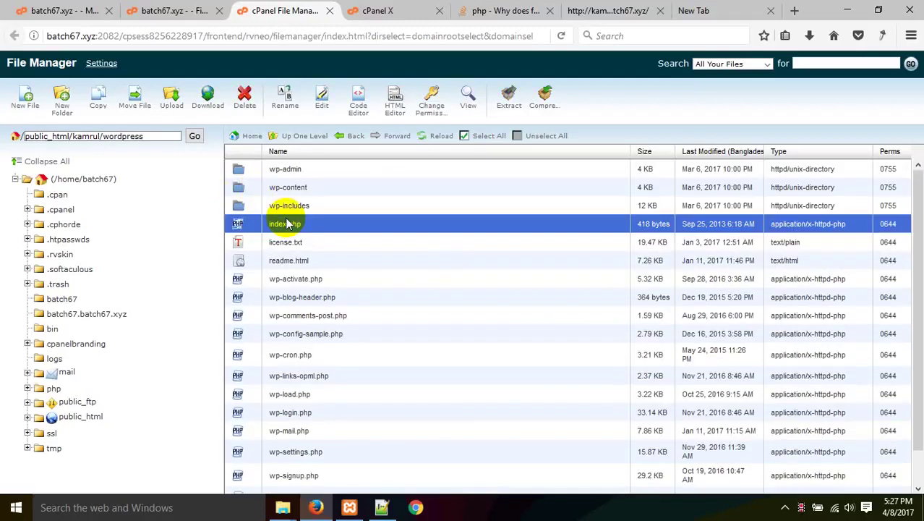
key(ctrl+a)
click(412, 186)
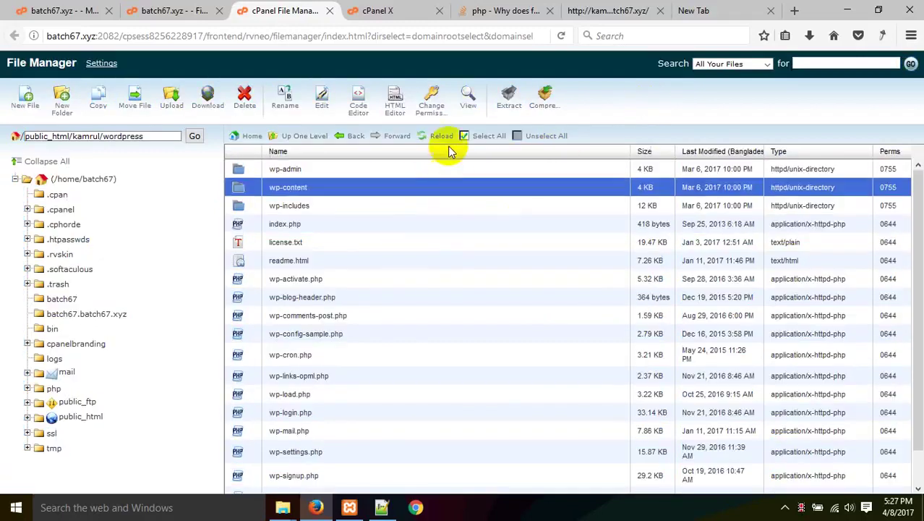
click(471, 135)
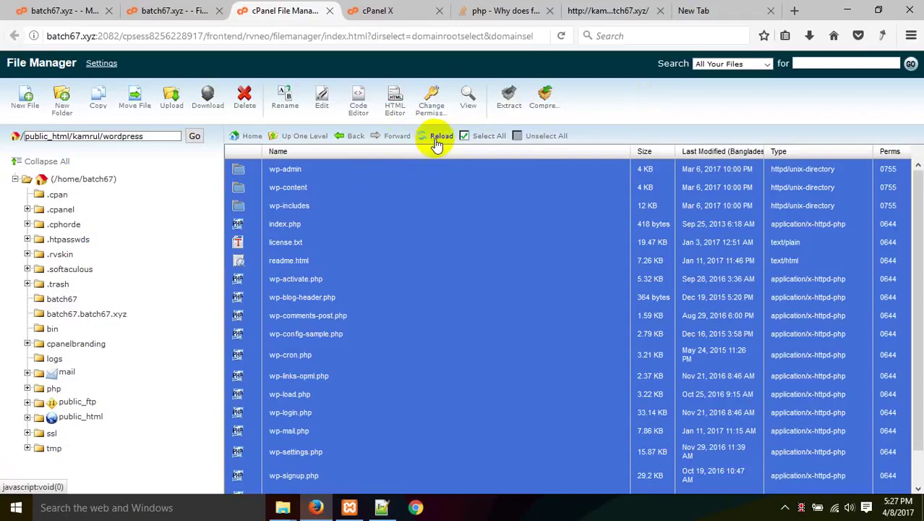
right_click(376, 190)
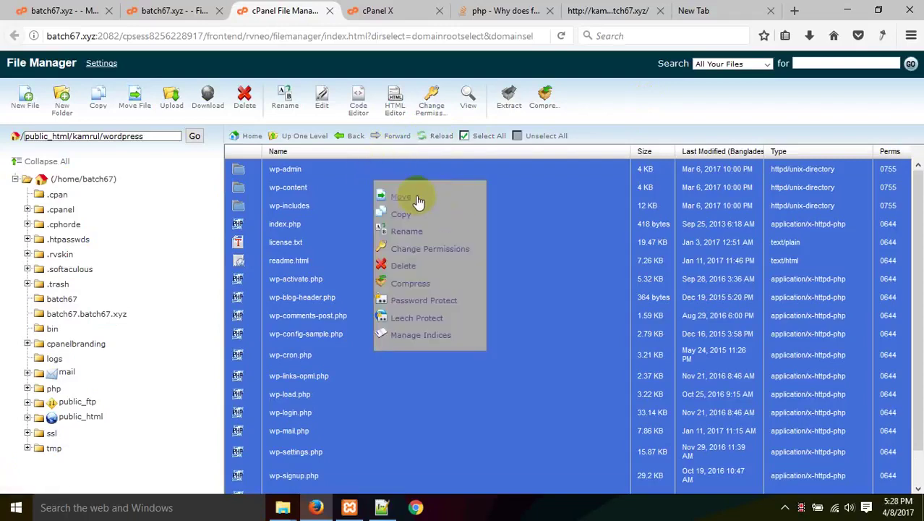
click(420, 199)
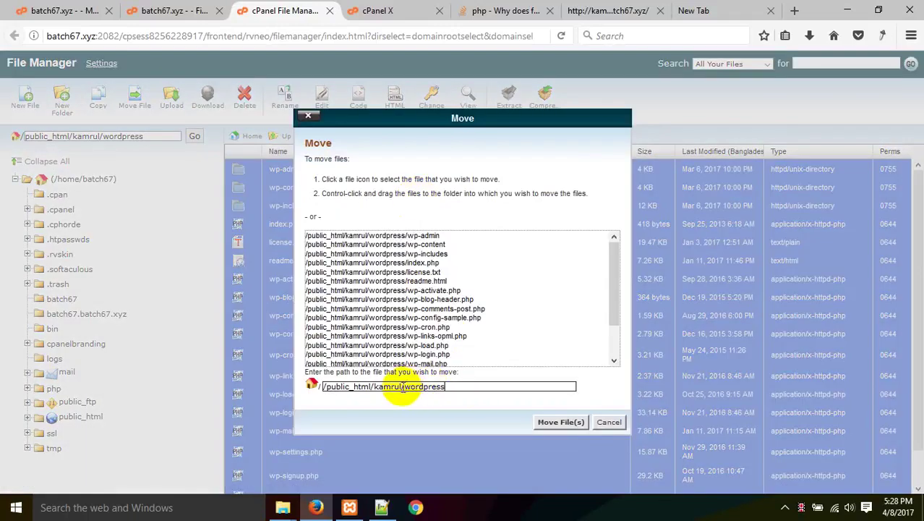
drag(403, 386, 502, 383)
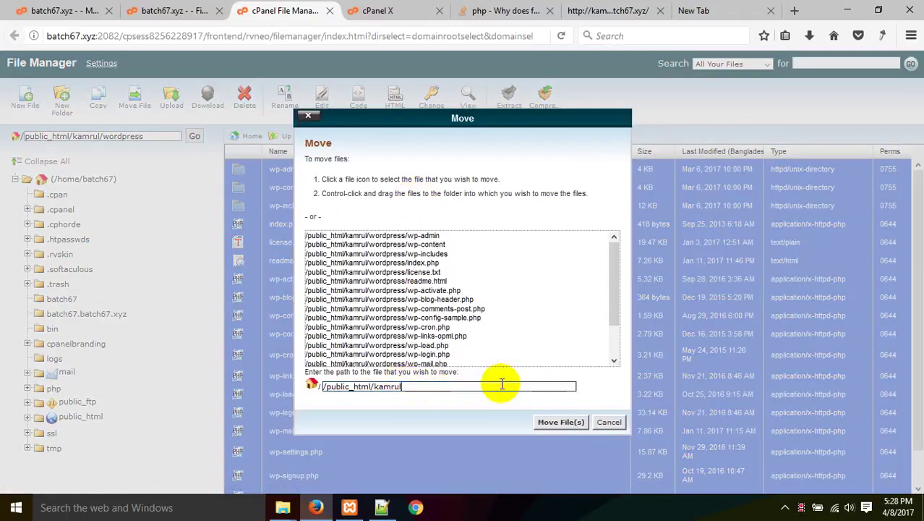
click(561, 423)
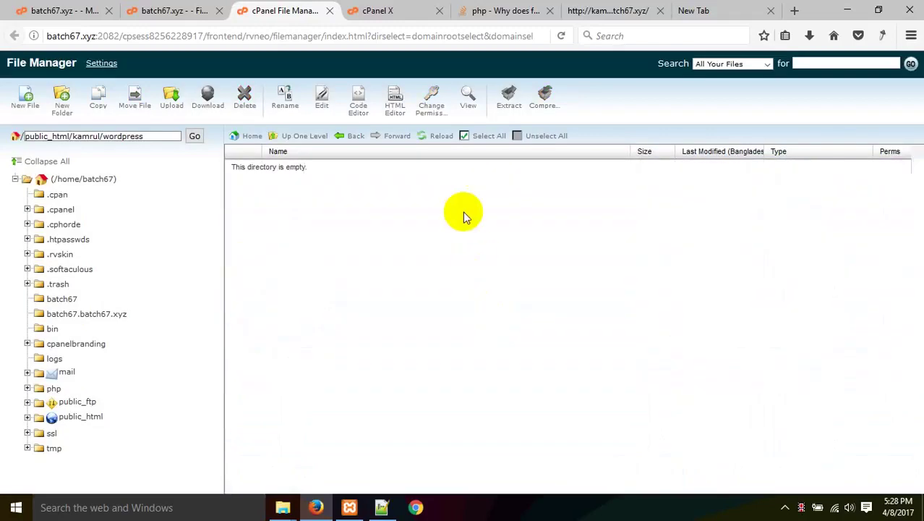
Delete the empty wordpress folder and go to the kamrul.batch67.xyz site tab.
click(351, 139)
click(286, 189)
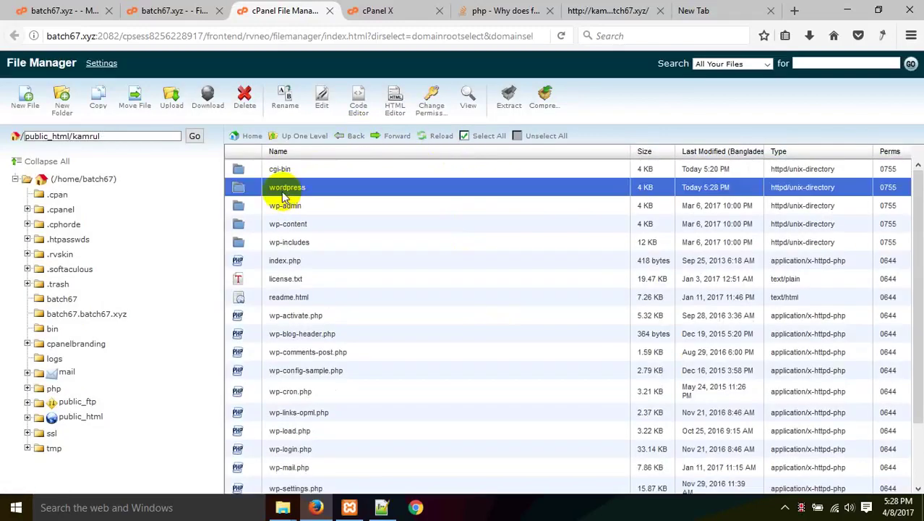
click(244, 96)
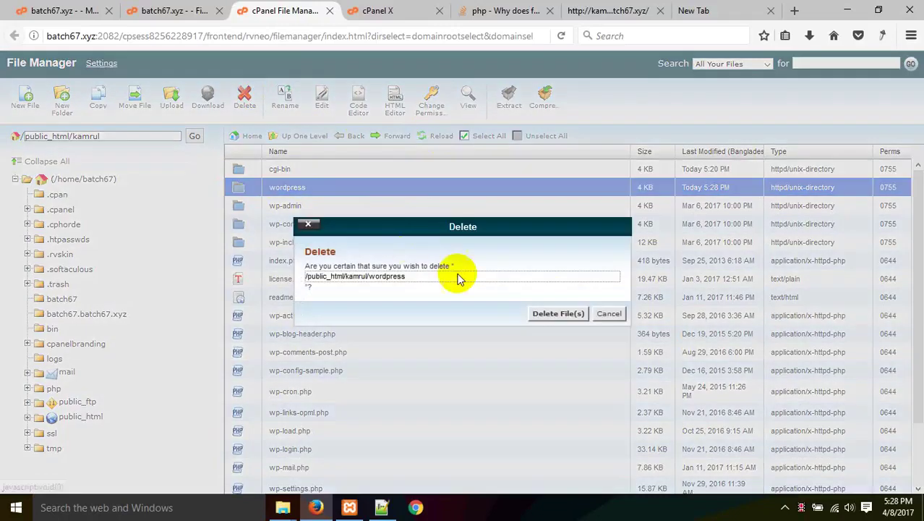
click(556, 312)
click(695, 9)
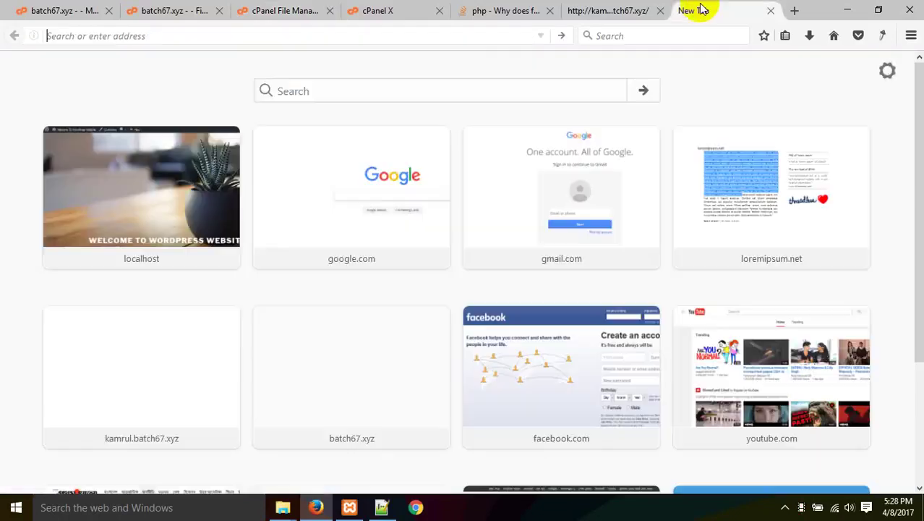
click(600, 9)
click(313, 37)
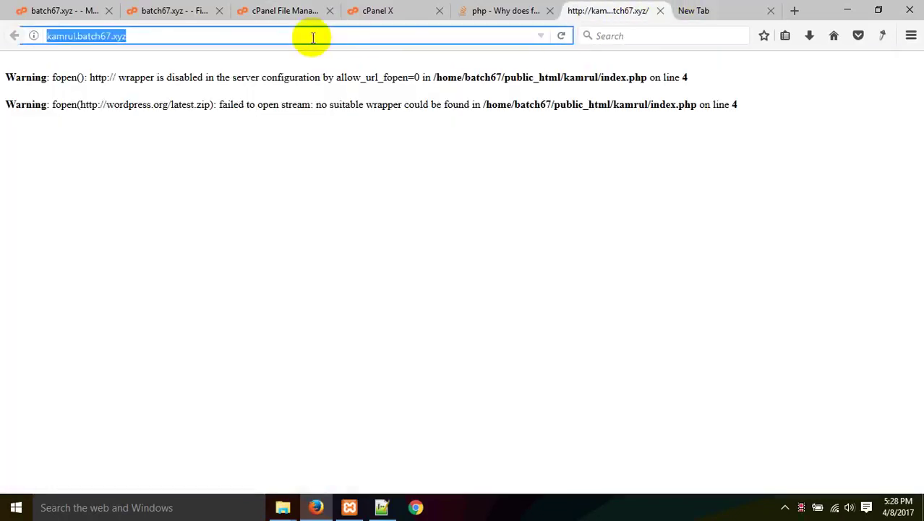
Reload kamrul.batch67.xyz and start the WordPress database connection setup.
key(Return)
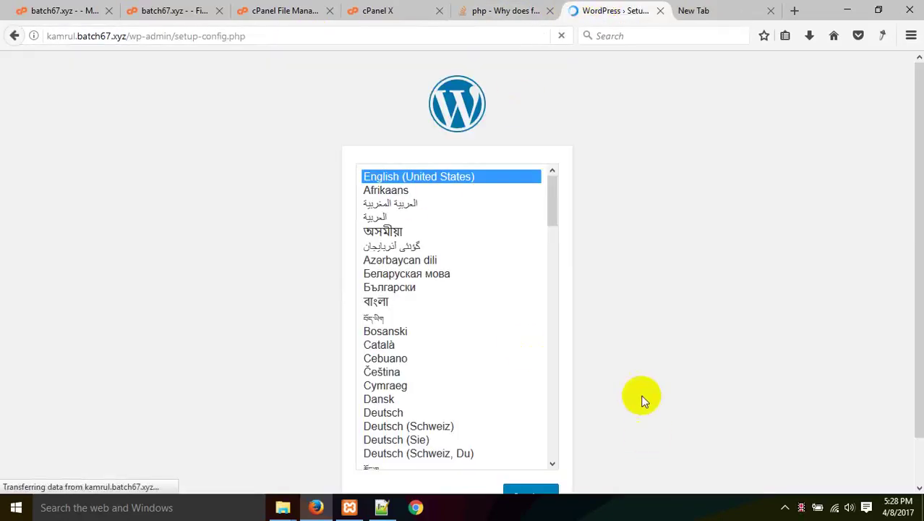
scroll(646, 398, down, 1)
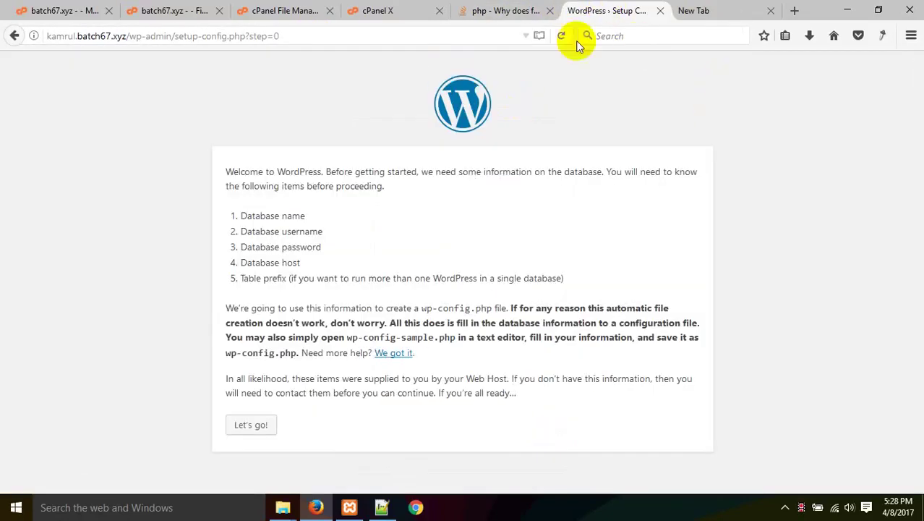
click(251, 425)
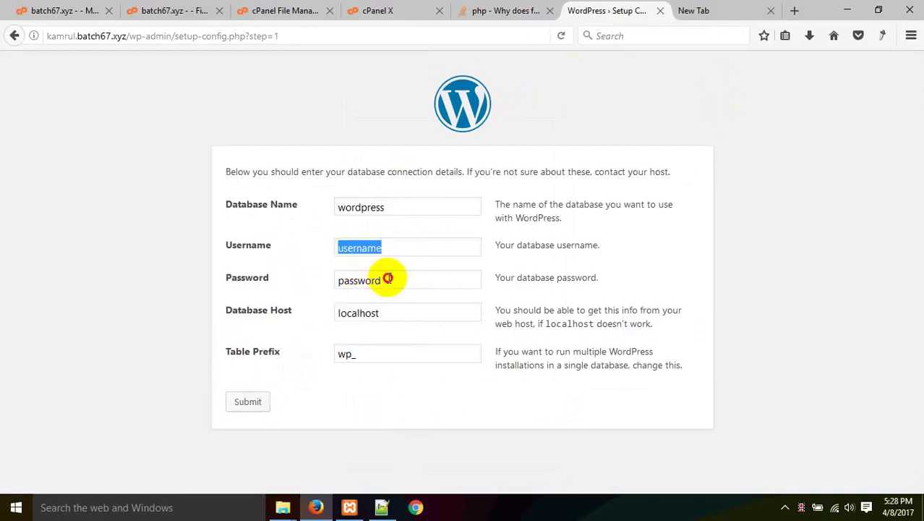
double_click(387, 278)
double_click(402, 209)
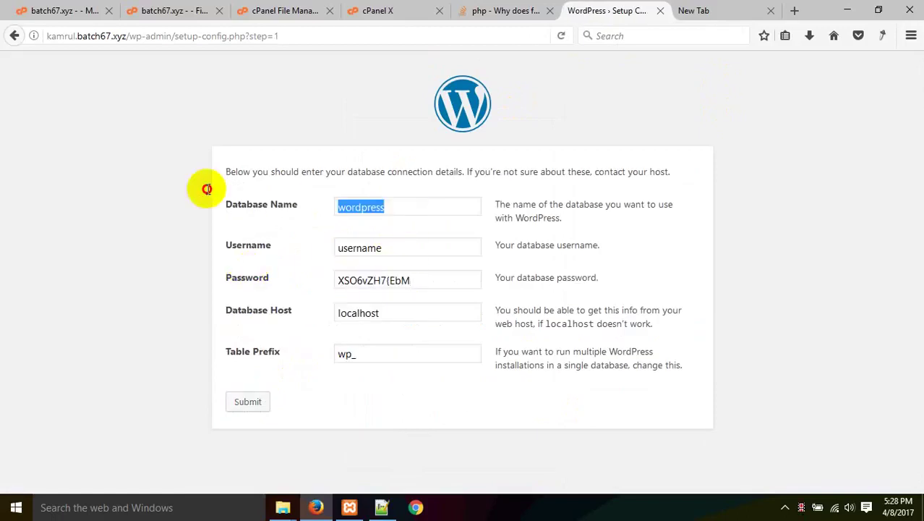
Copy the database name batch67_kamrul from the cPanel MySQL Databases page.
click(178, 11)
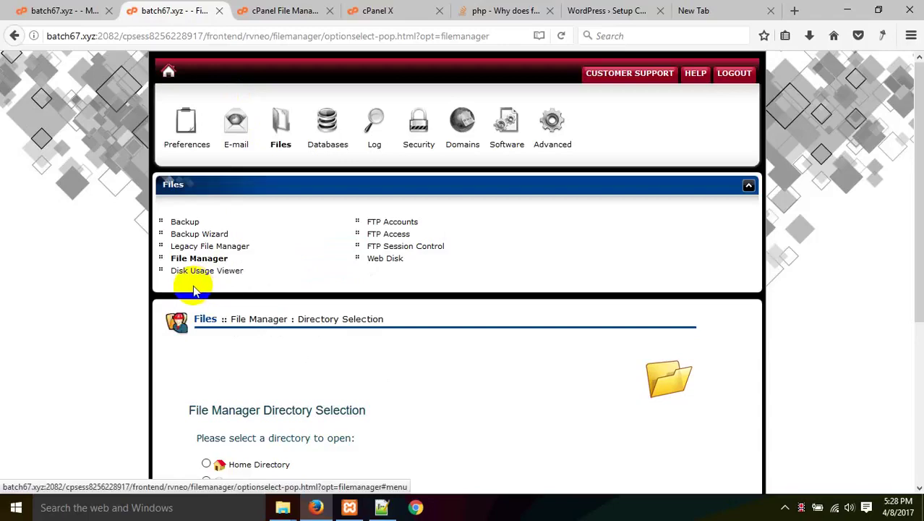
mouse_move(214, 255)
scroll(310, 372, down, 3)
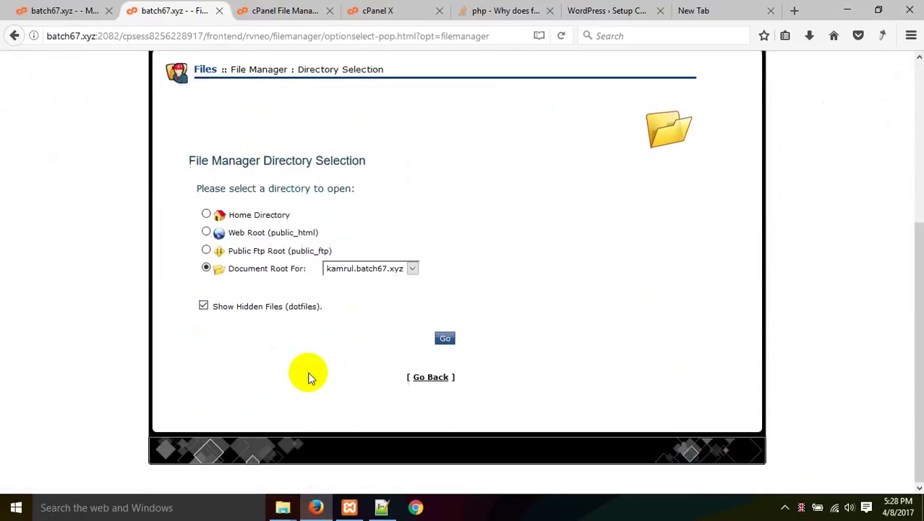
scroll(323, 303, up, 3)
click(246, 8)
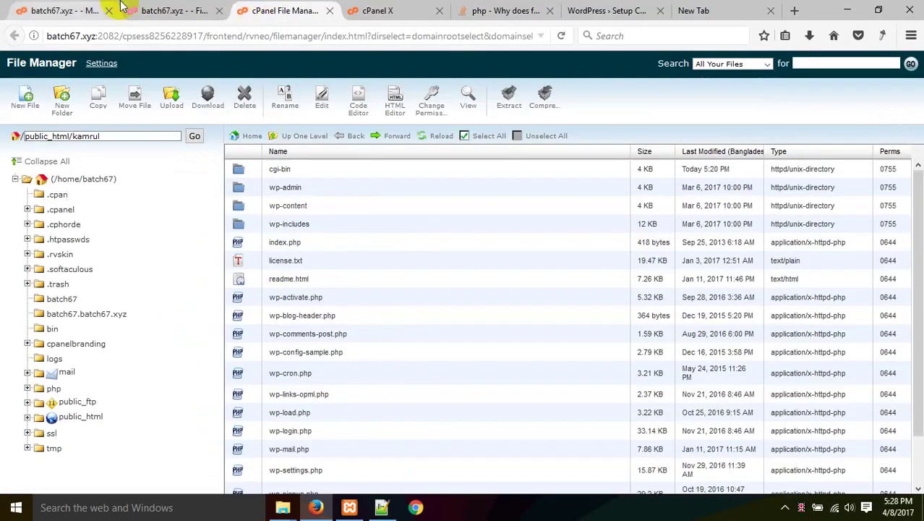
click(72, 9)
mouse_move(201, 203)
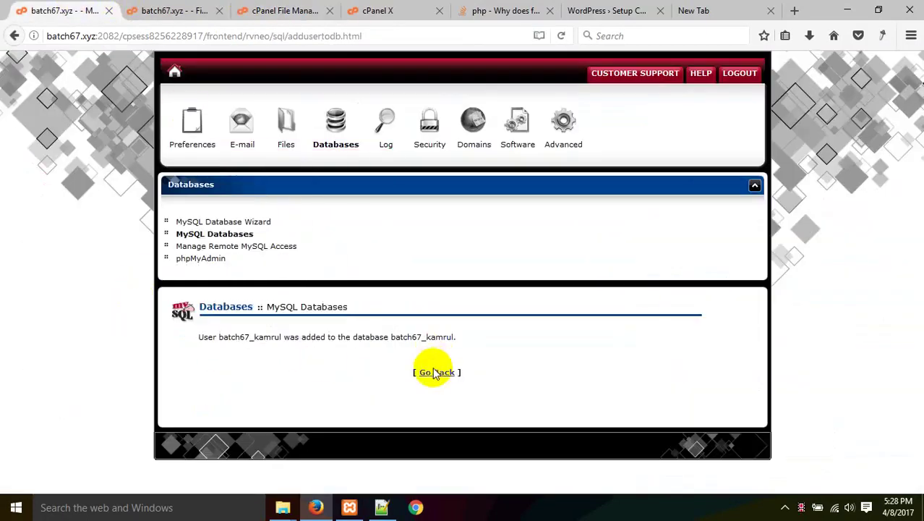
drag(451, 337, 390, 338)
key(ctrl+c)
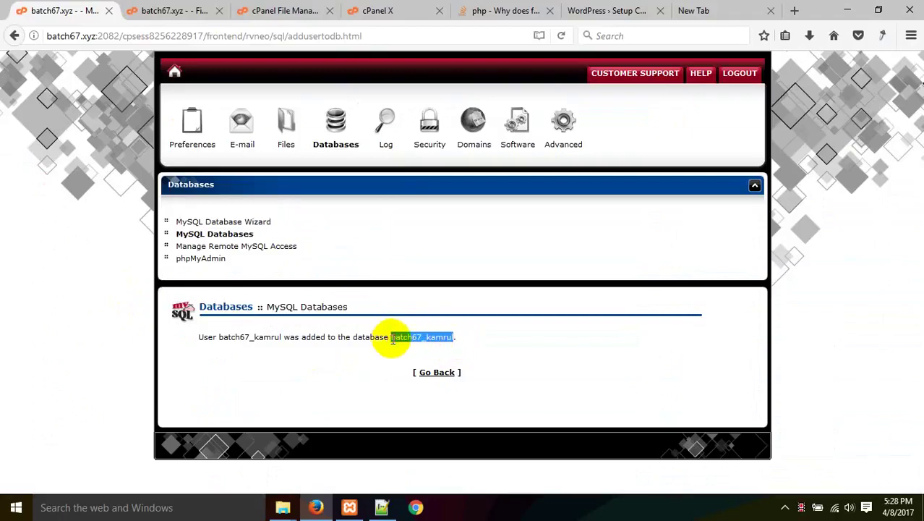
Paste batch67_kamrul as both Database Name and Username in the WordPress form.
click(683, 10)
click(636, 9)
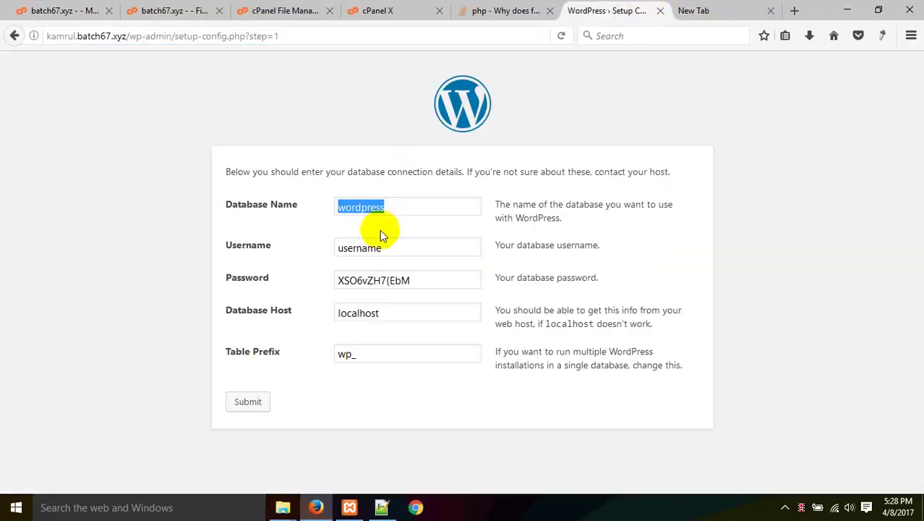
key(ctrl+v)
click(246, 247)
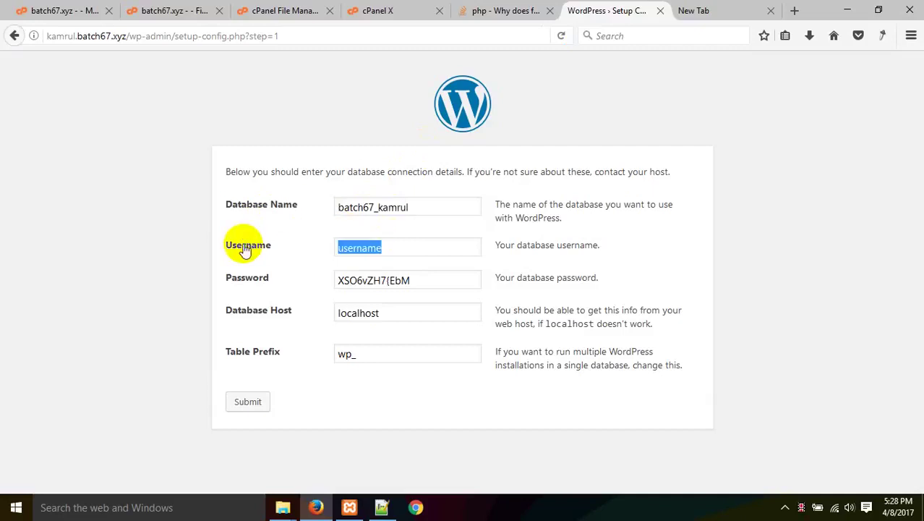
key(ctrl+v)
drag(310, 310, 113, 299)
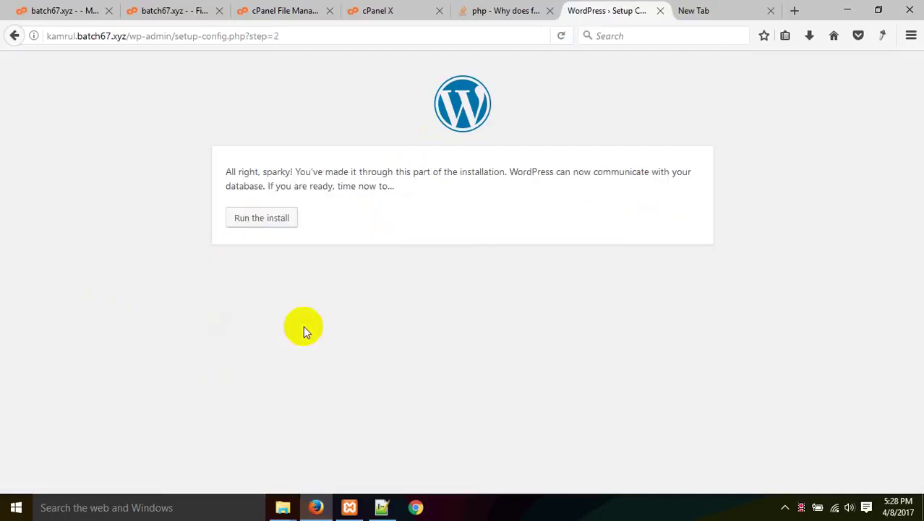
Run the install and set the Site Title to 'Welcome To WordPress Website'.
click(287, 217)
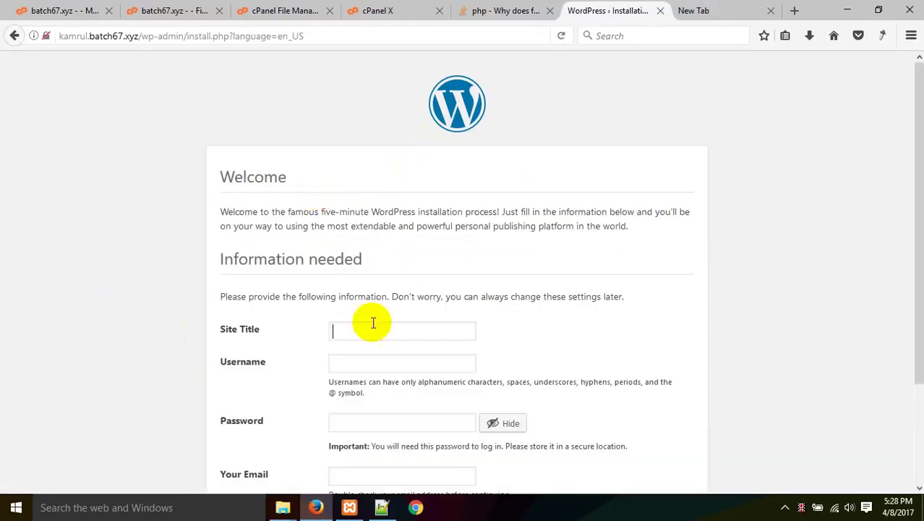
click(374, 334)
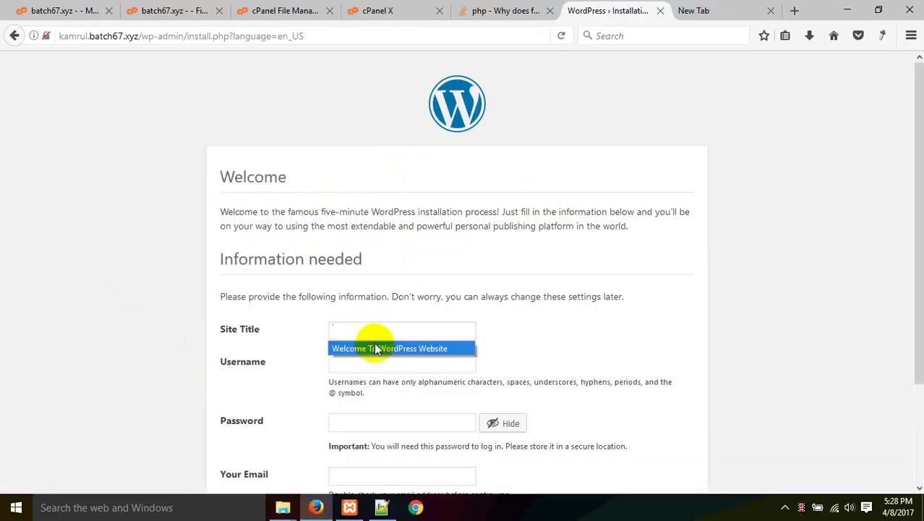
click(371, 347)
click(376, 361)
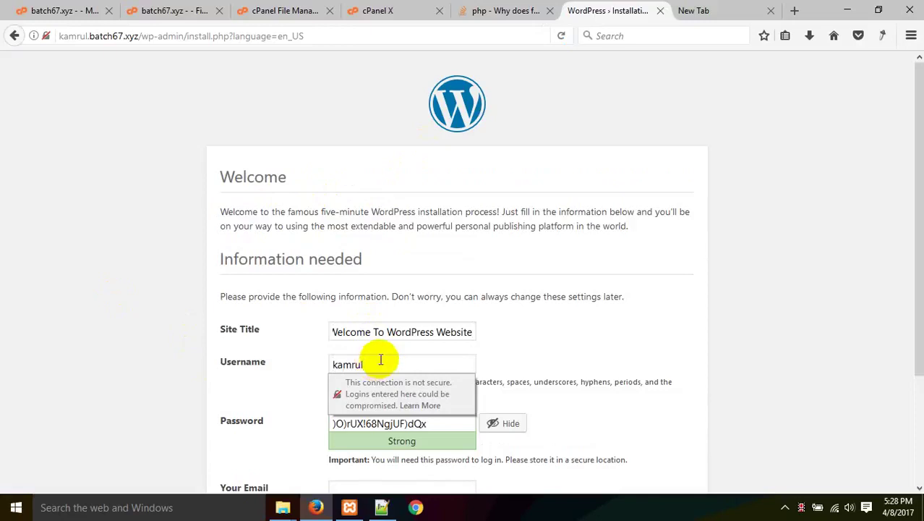
Enter the admin username and password, confirm the weak password, and submit Install WordPress.
scroll(336, 381, down, 3)
click(297, 335)
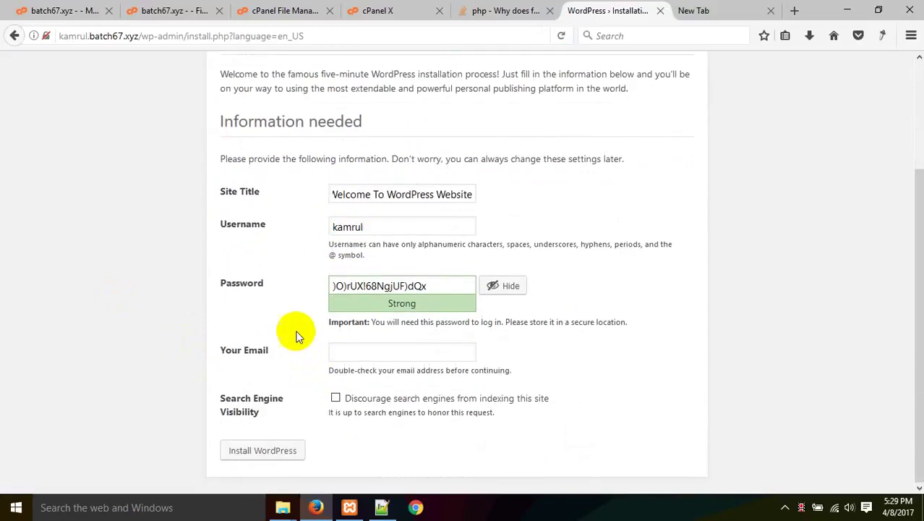
drag(443, 282, 177, 261)
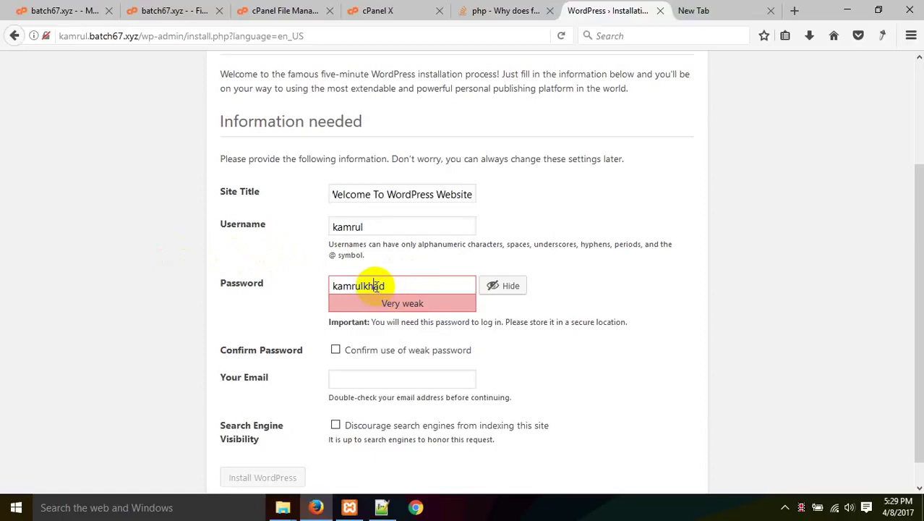
drag(397, 227, 153, 222)
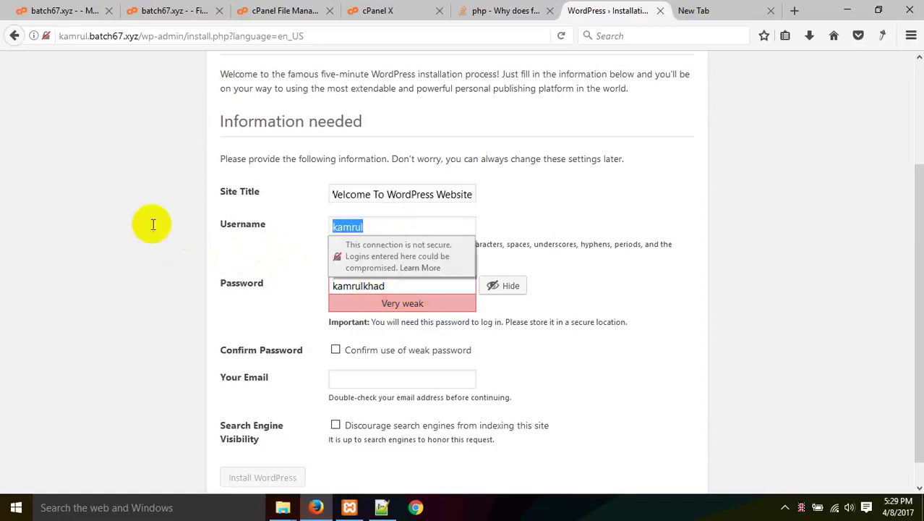
drag(408, 287, 232, 295)
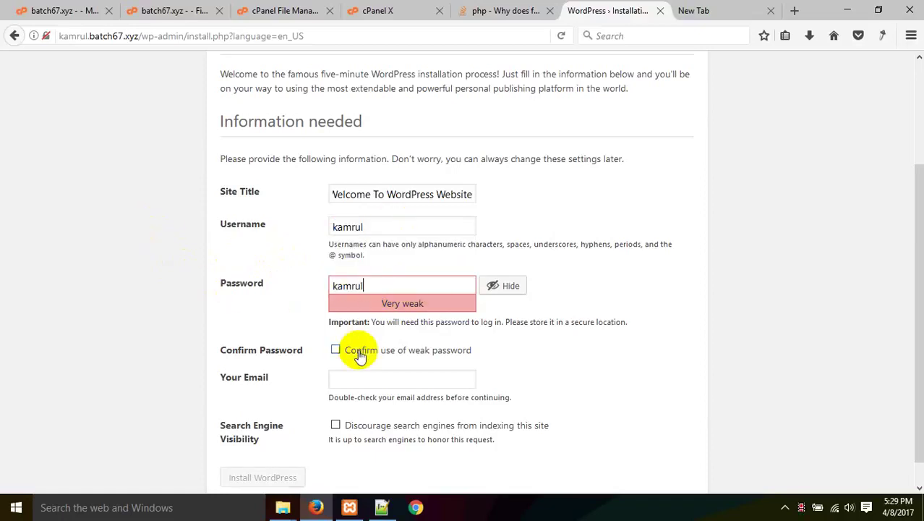
click(335, 349)
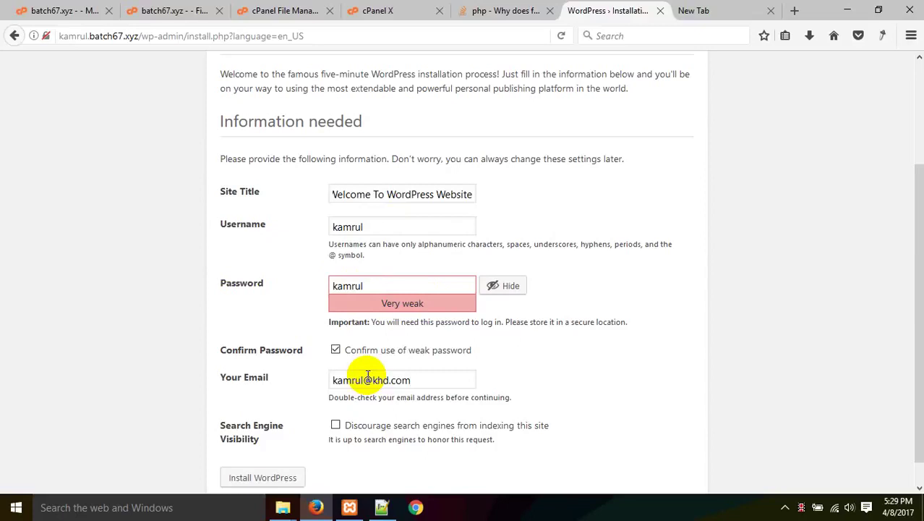
scroll(311, 419, down, 1)
click(264, 449)
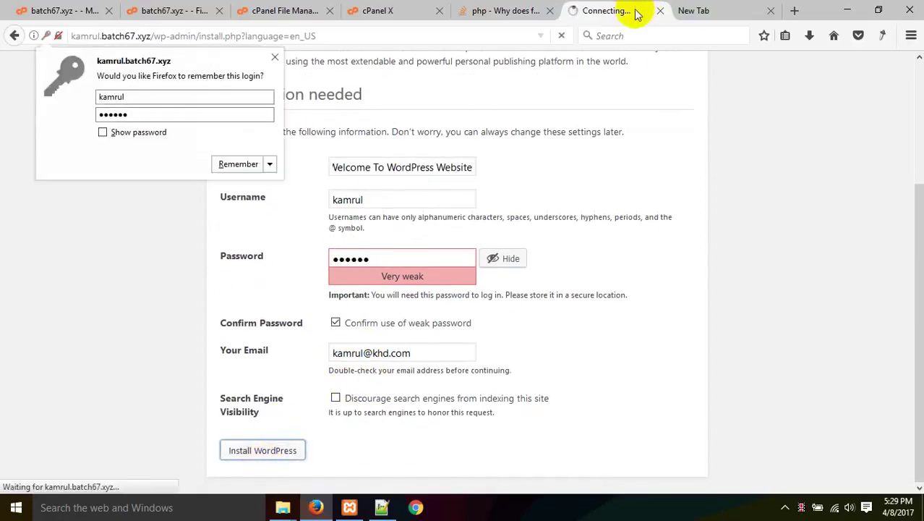
Save the admin login in Firefox and reach the Dashboard at kamrul.batch67.xyz/wp-admin.
click(244, 164)
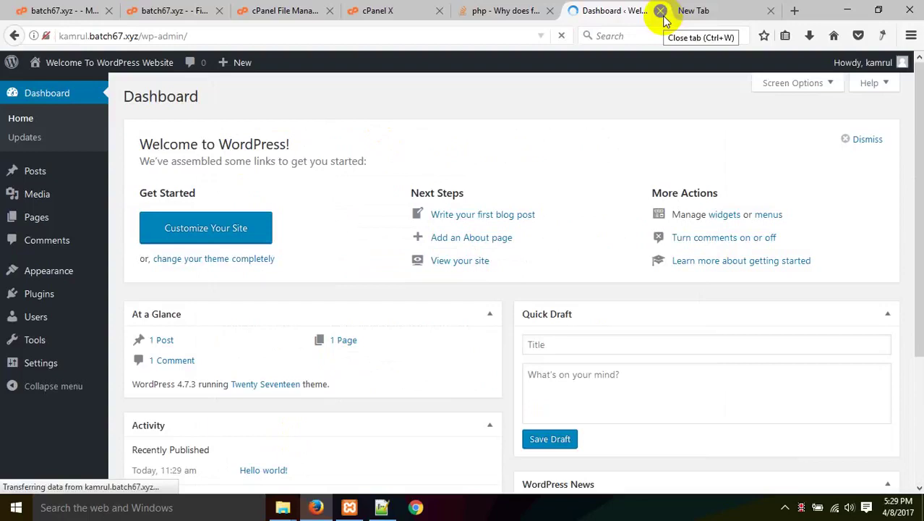
double_click(127, 35)
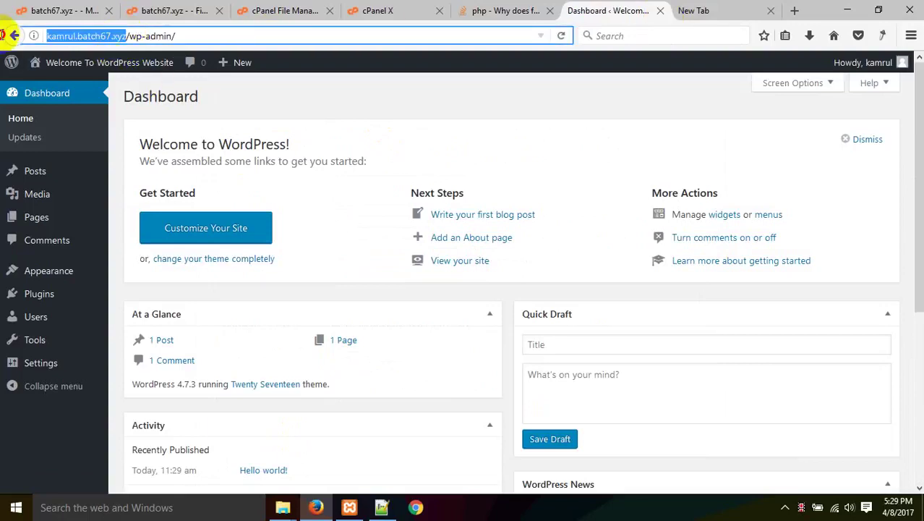
click(181, 36)
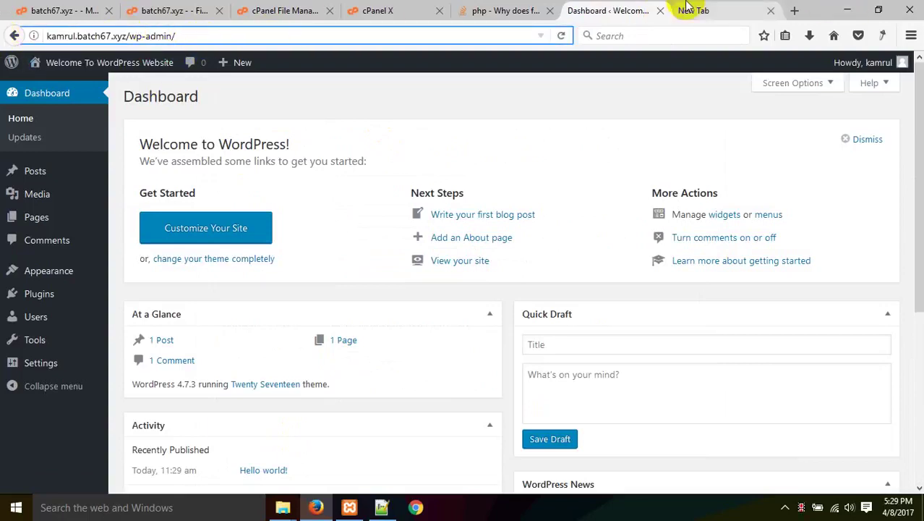
Close every Firefox tab, quitting the browser.
click(660, 11)
click(661, 10)
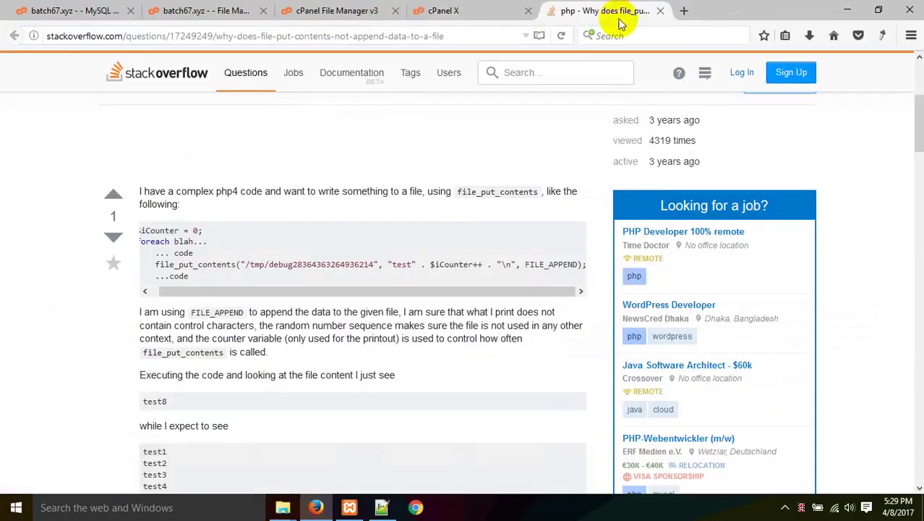
click(663, 10)
click(570, 10)
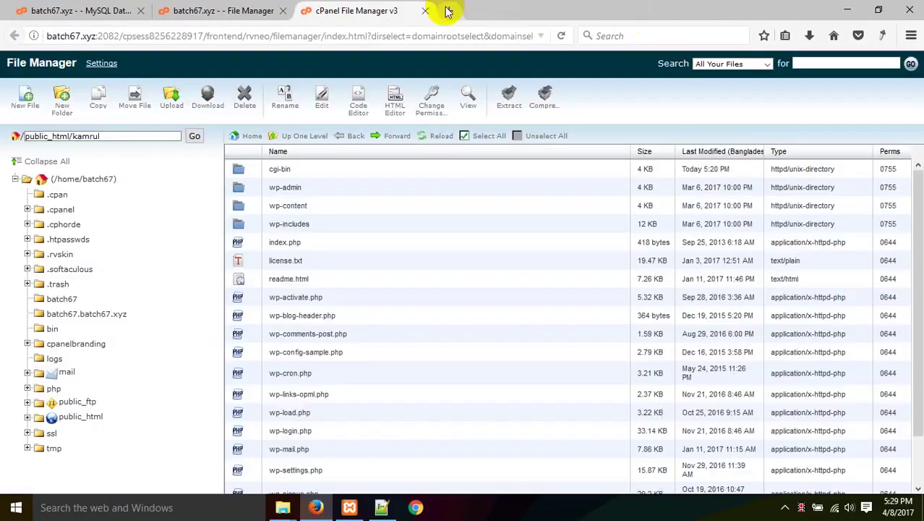
click(425, 10)
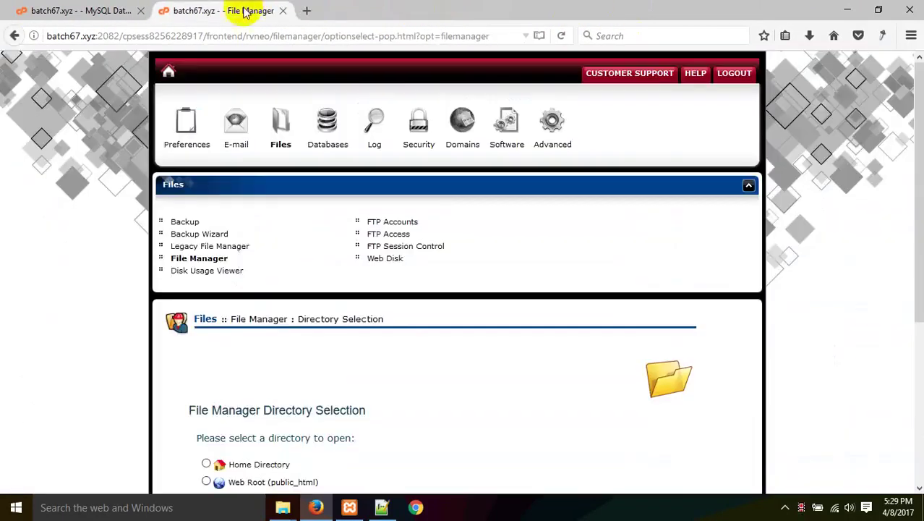
click(283, 11)
click(140, 11)
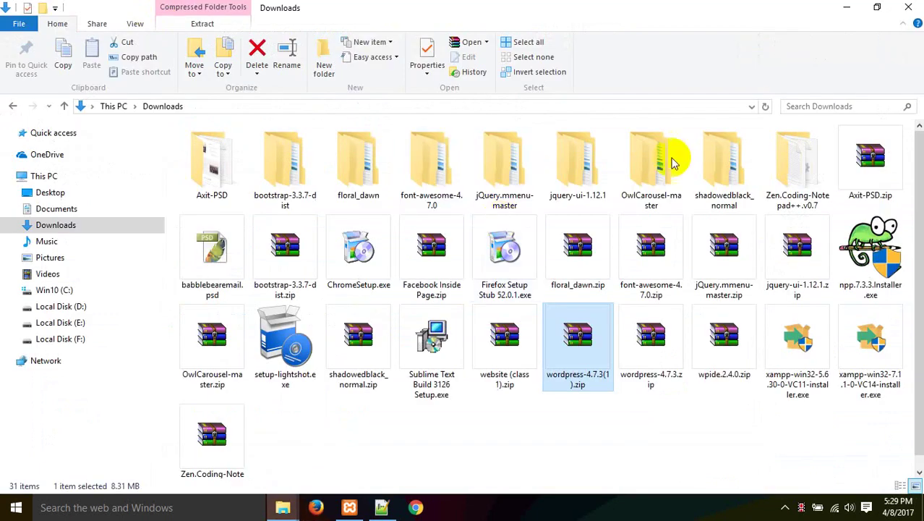
Close the Downloads, XAMPP Control Panel, Notepad++, Class 19, wp80 and Temp windows.
click(910, 6)
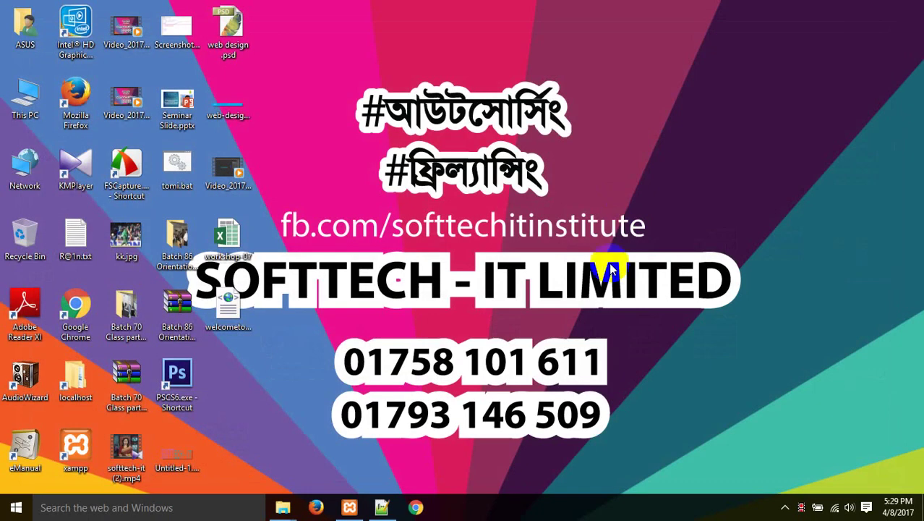
click(349, 508)
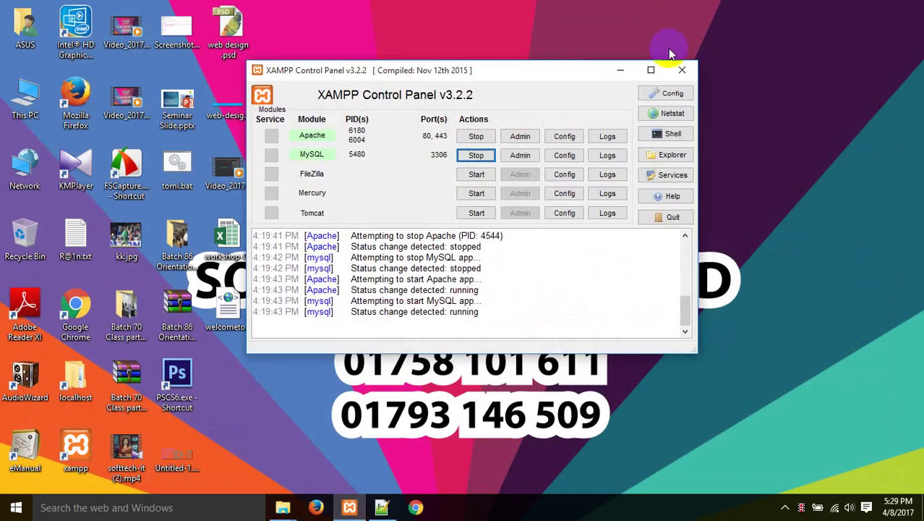
click(682, 69)
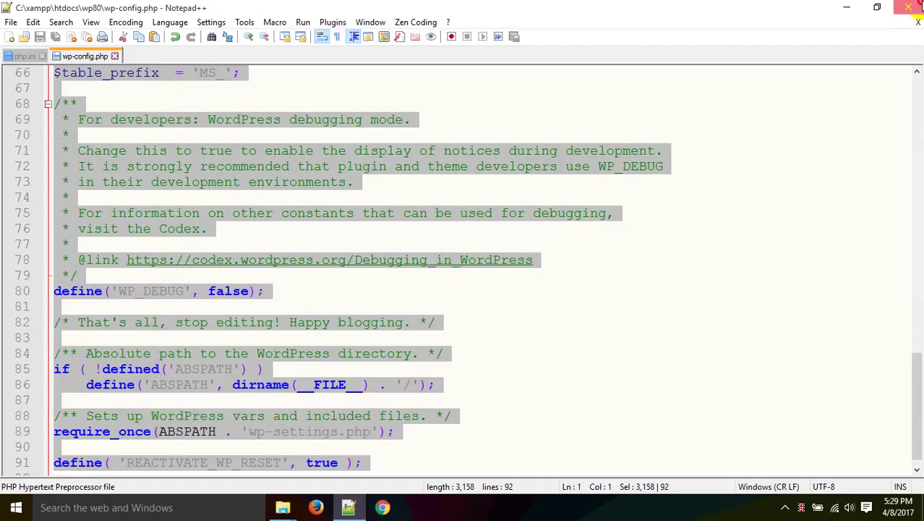
click(920, 6)
mouse_move(283, 508)
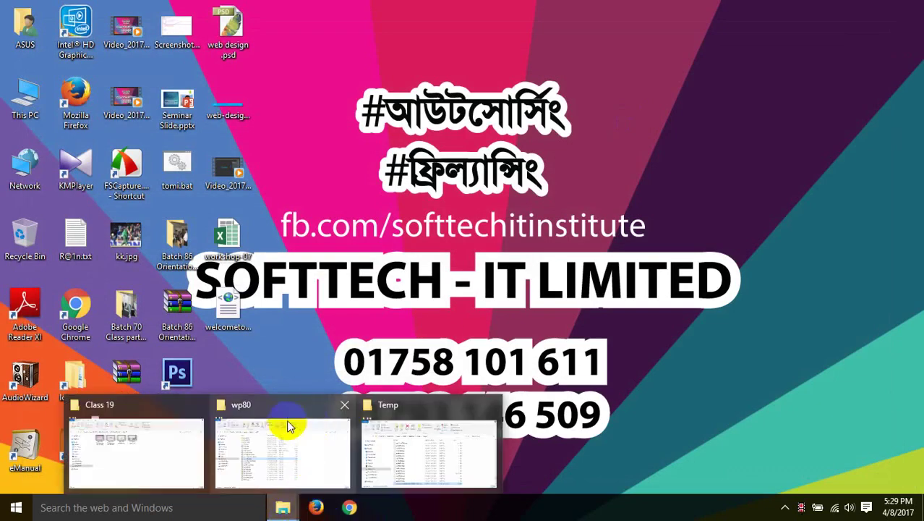
click(197, 404)
click(279, 407)
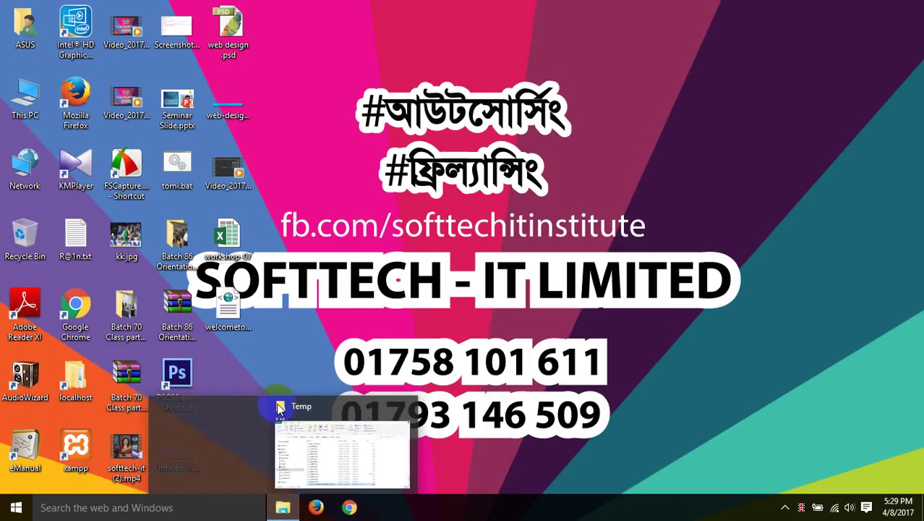
click(333, 408)
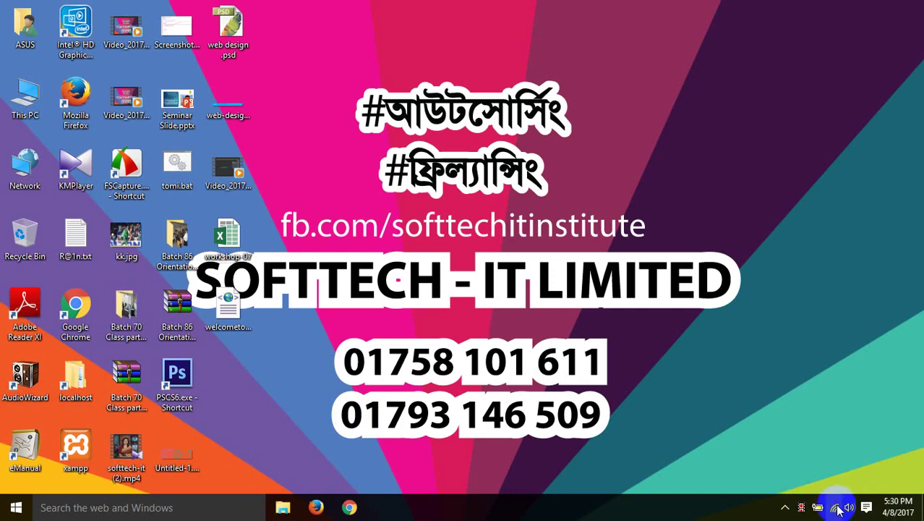